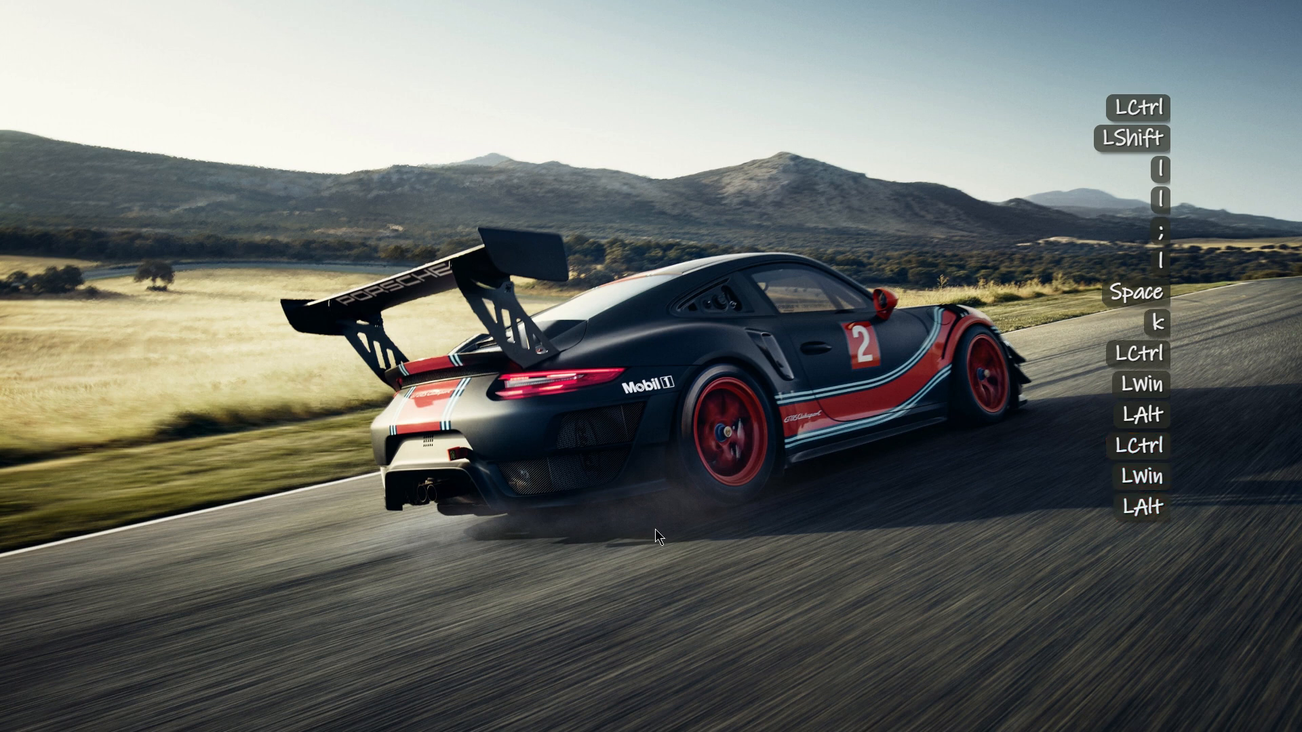
# Enter sample letters and modifier combinations to preview the vertical keystroke overlay
pyautogui.write('klld slk')
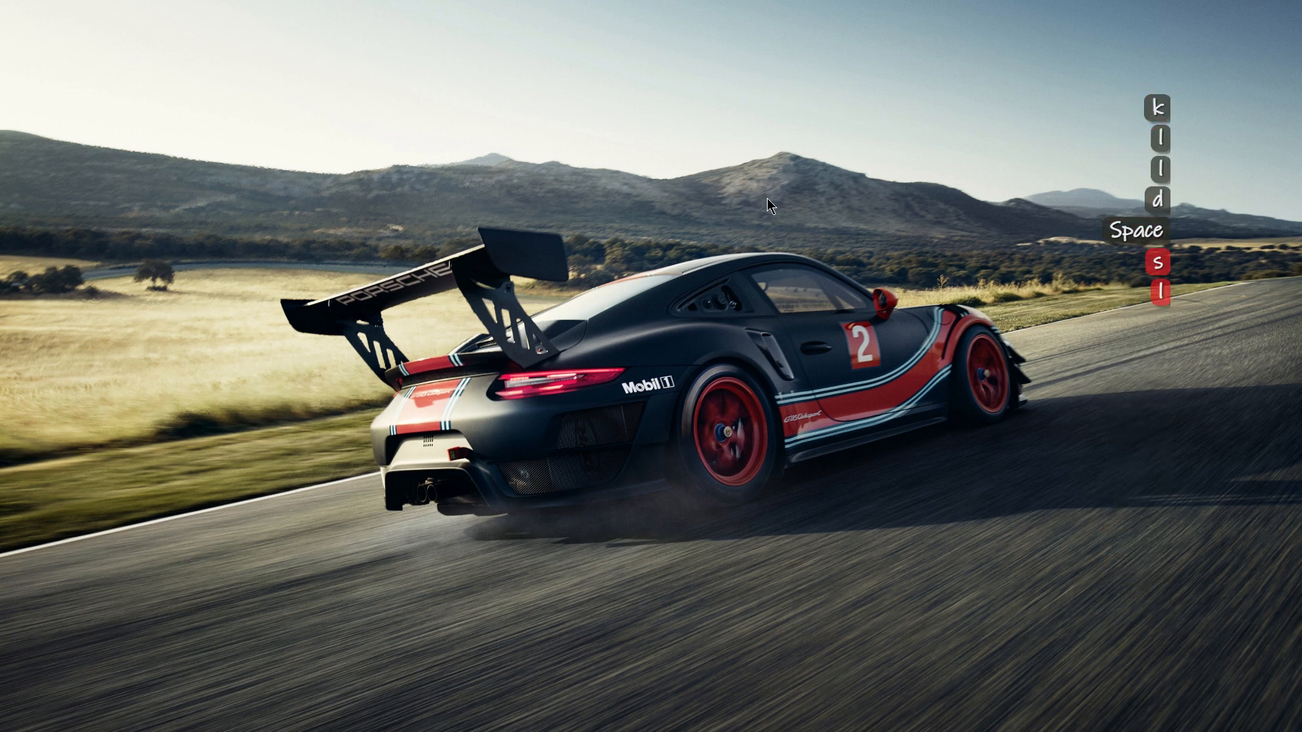
pyautogui.hotkey('ctrl', 'shift', 'l')
pyautogui.hotkey('ctrl', 'shift', 'k')
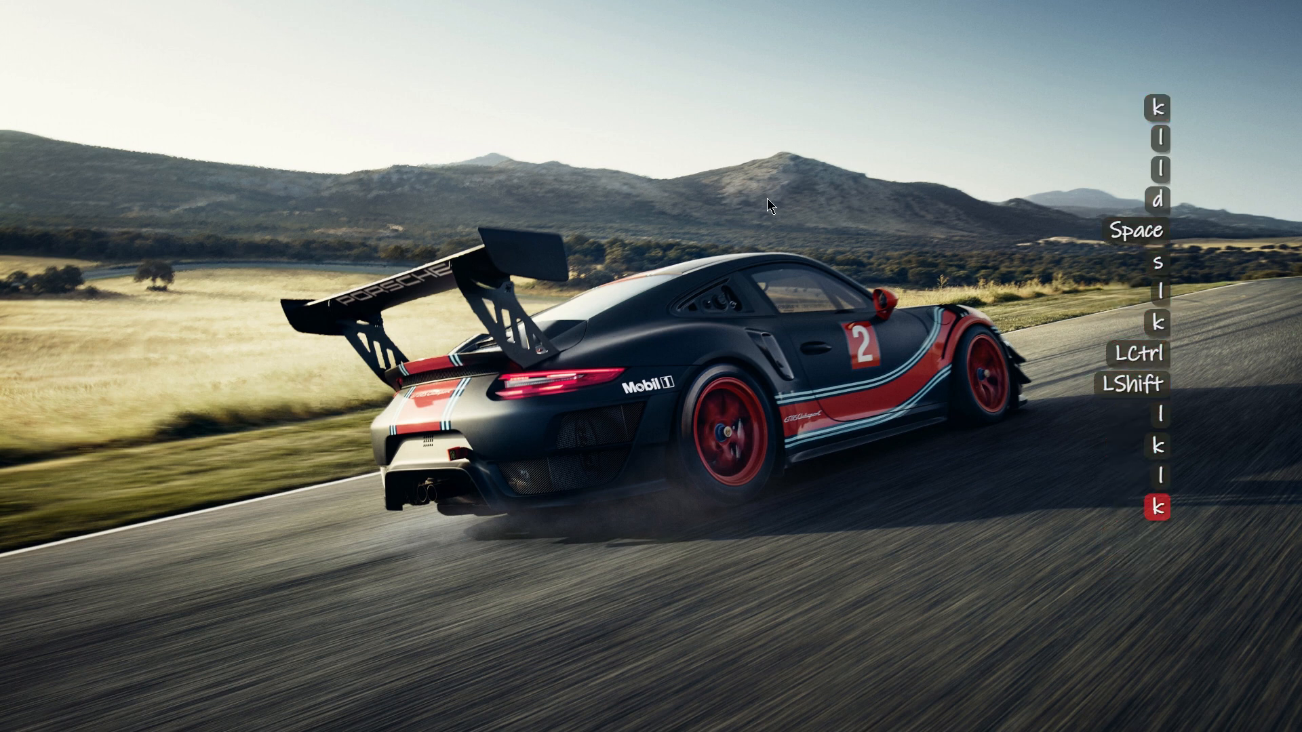
pyautogui.write('dk sdlksdlk')
# Rearrange the keystroke overlay into a horizontal row along the screen's top edge and test it with sample letters
pyautogui.press('ctrl+super+alt')
pyautogui.write('dkl')
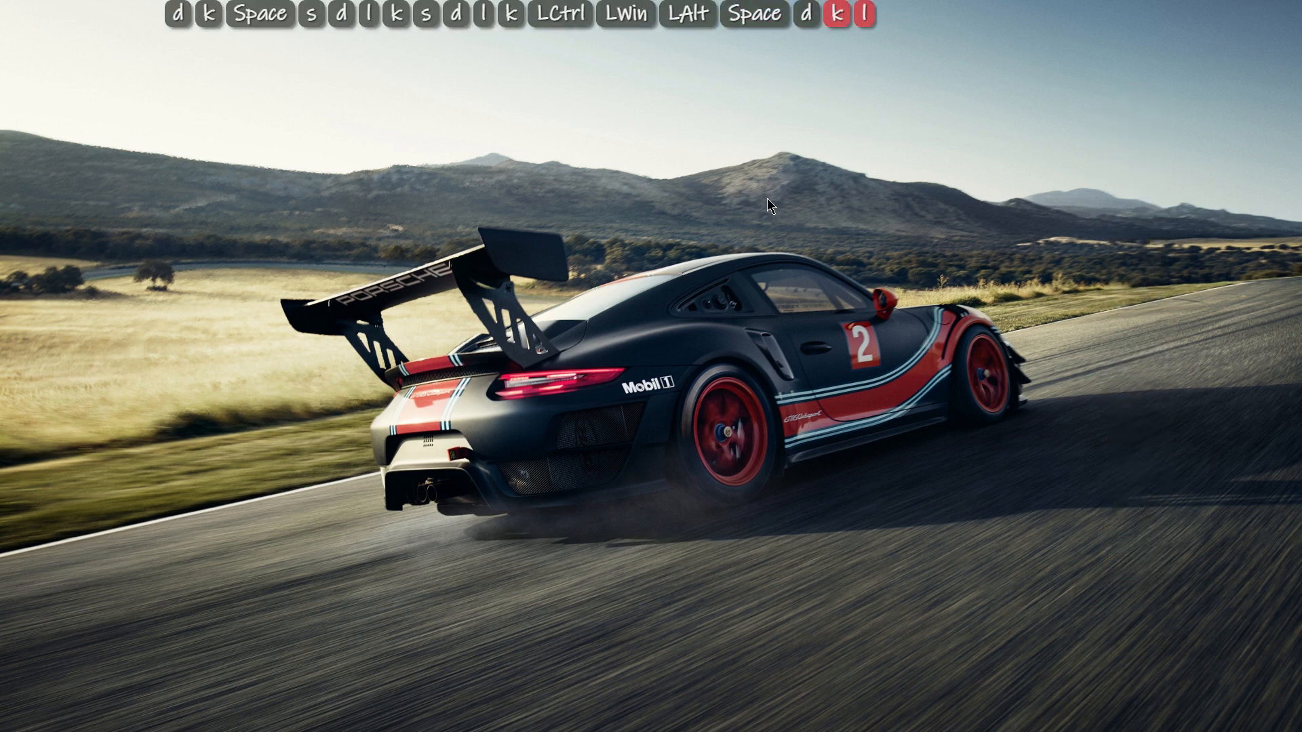
pyautogui.write('sd')
# Move the horizontal keystroke row into the screen's upper-left corner and test it with sample letters
pyautogui.press('ctrl+super')
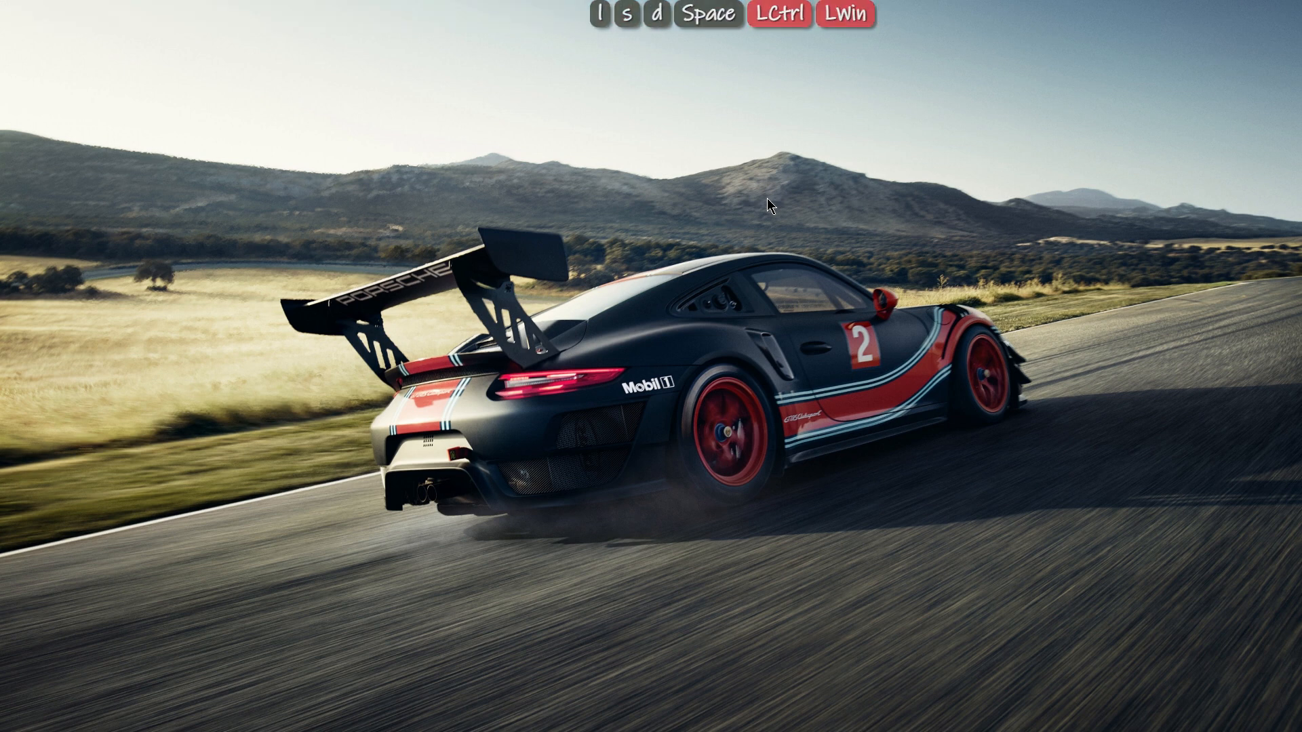
pyautogui.press('ctrl+super+alt')
pyautogui.press('space')
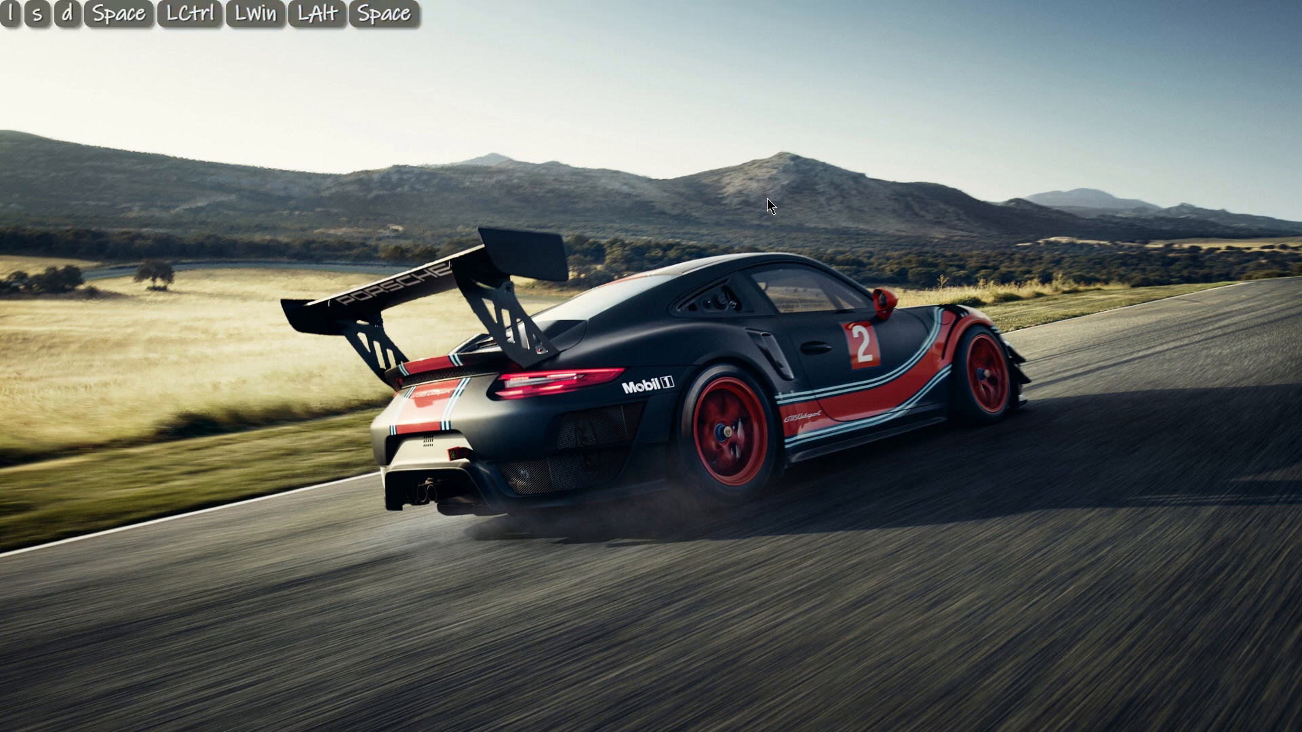
pyautogui.write('slalk')
# Move the keystroke row slightly below the screen's top edge and test it with sample letters and a modifier combination
pyautogui.press('ctrl+super+alt')
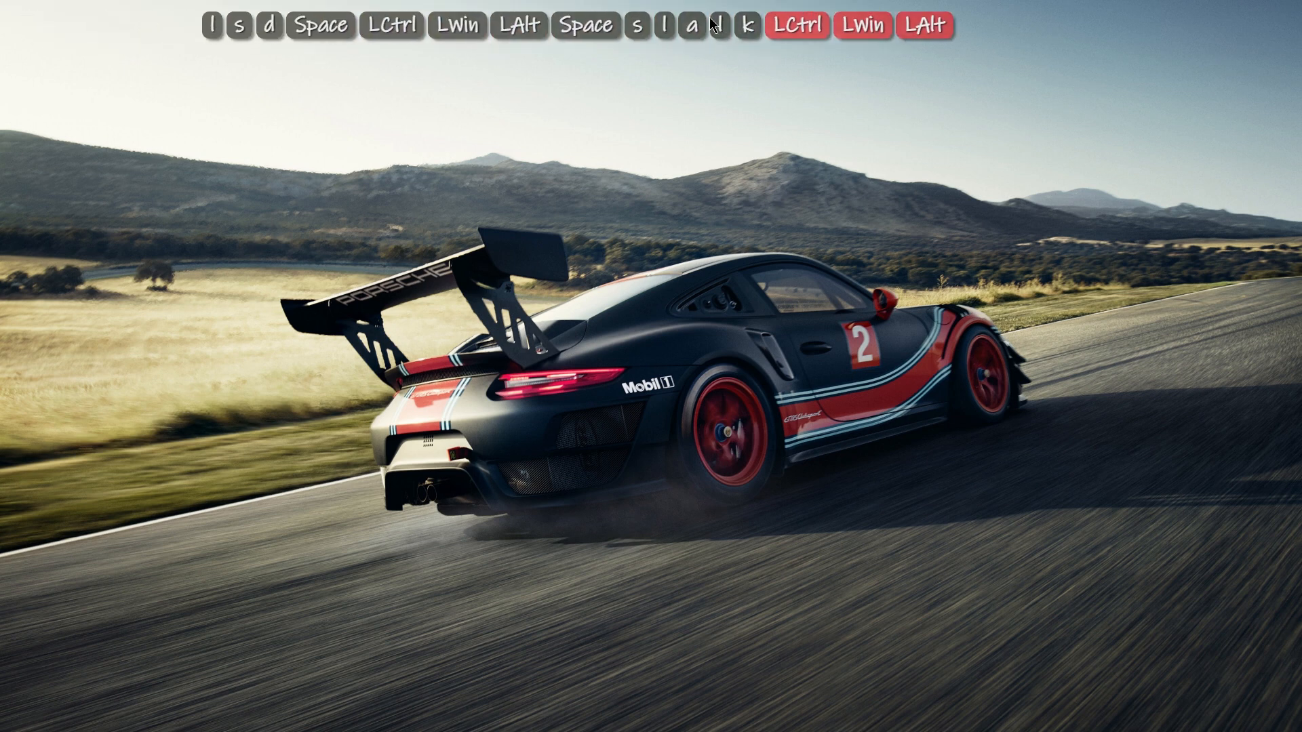
pyautogui.write('ksjskd sd')
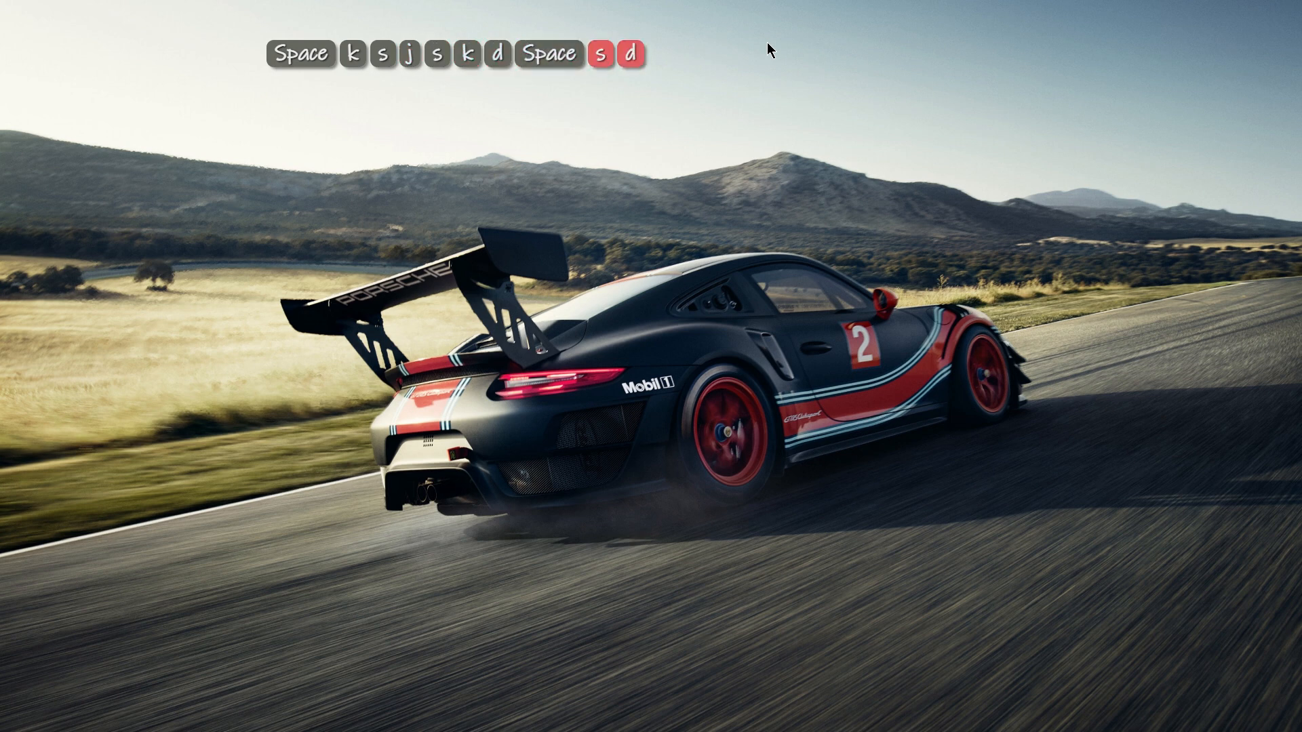
pyautogui.write('kjskj')
pyautogui.hotkey('ctrl', 'shift', 'k')
pyautogui.write('kklkj kdj sl')
# Place the keystroke overlay as a horizontal row near the bottom of the screen and test it with sample letters
pyautogui.press('ctrl+super')
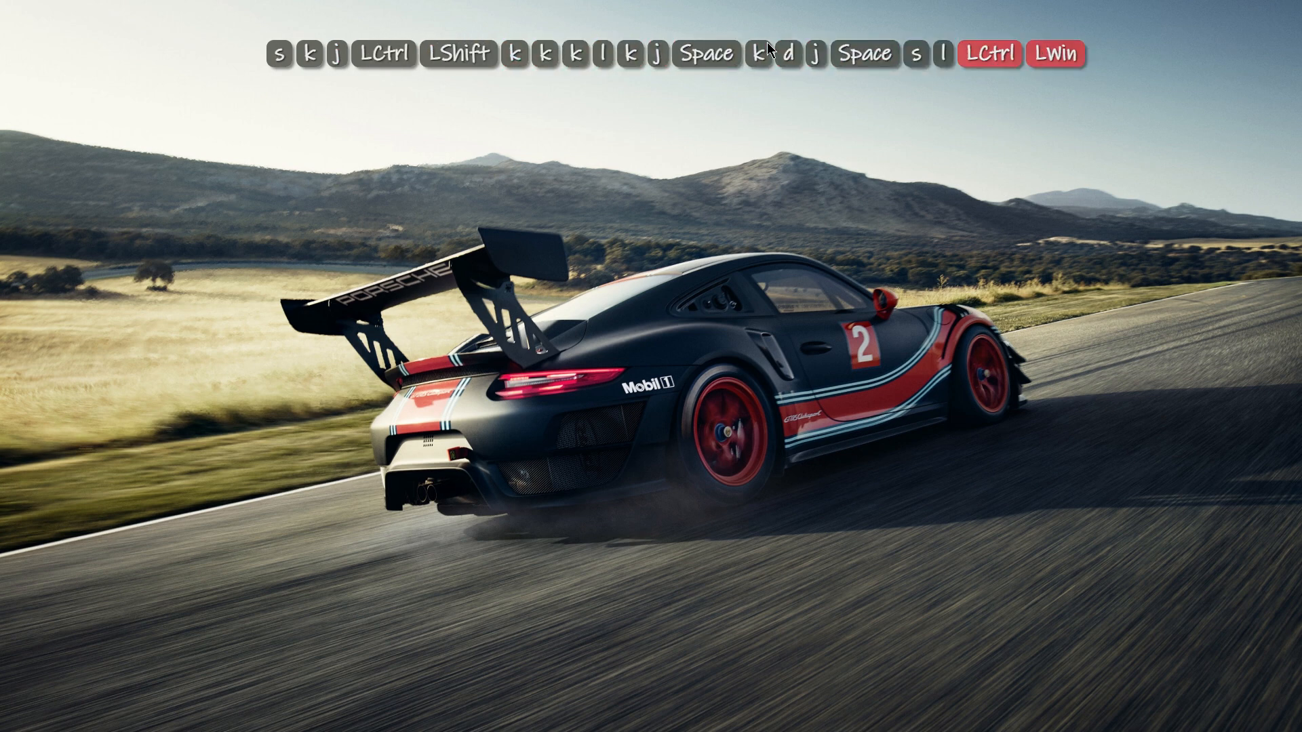
pyautogui.press('ctrl+super+alt')
pyautogui.press('ctrl+super+alt')
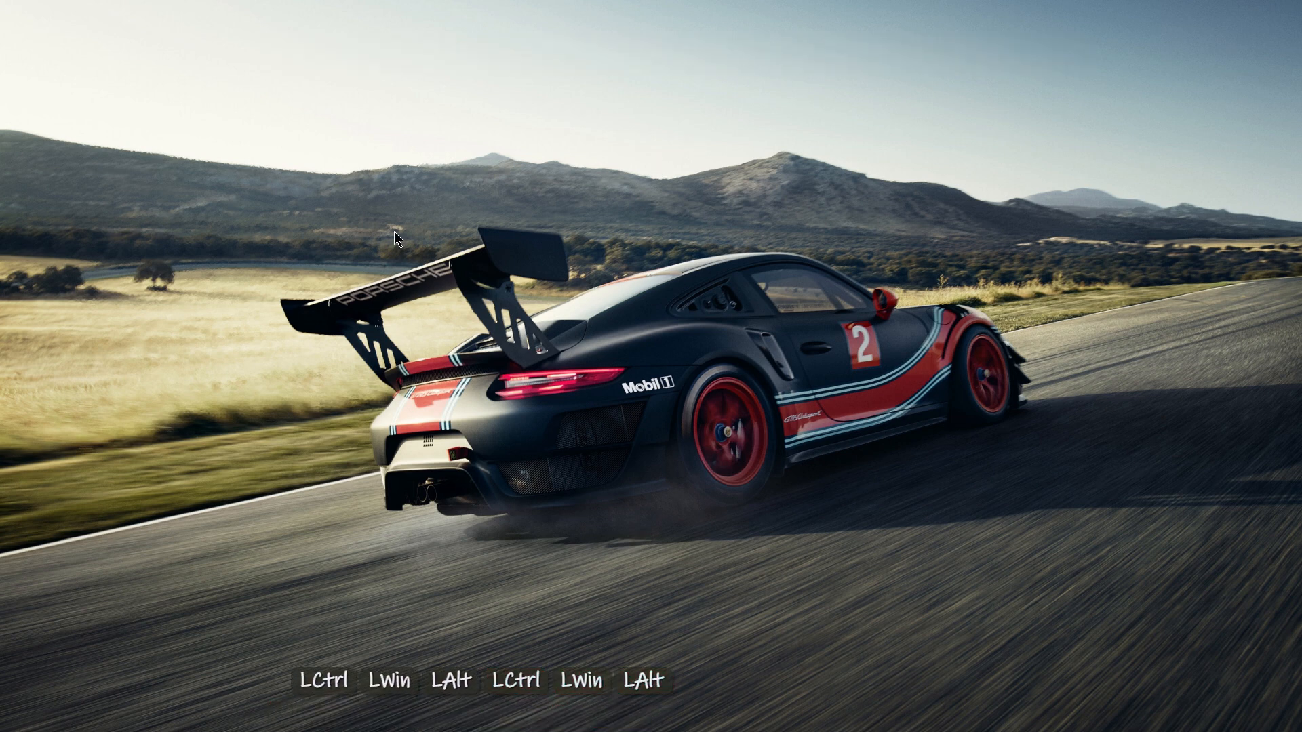
pyautogui.write('sdkllsd slkl')
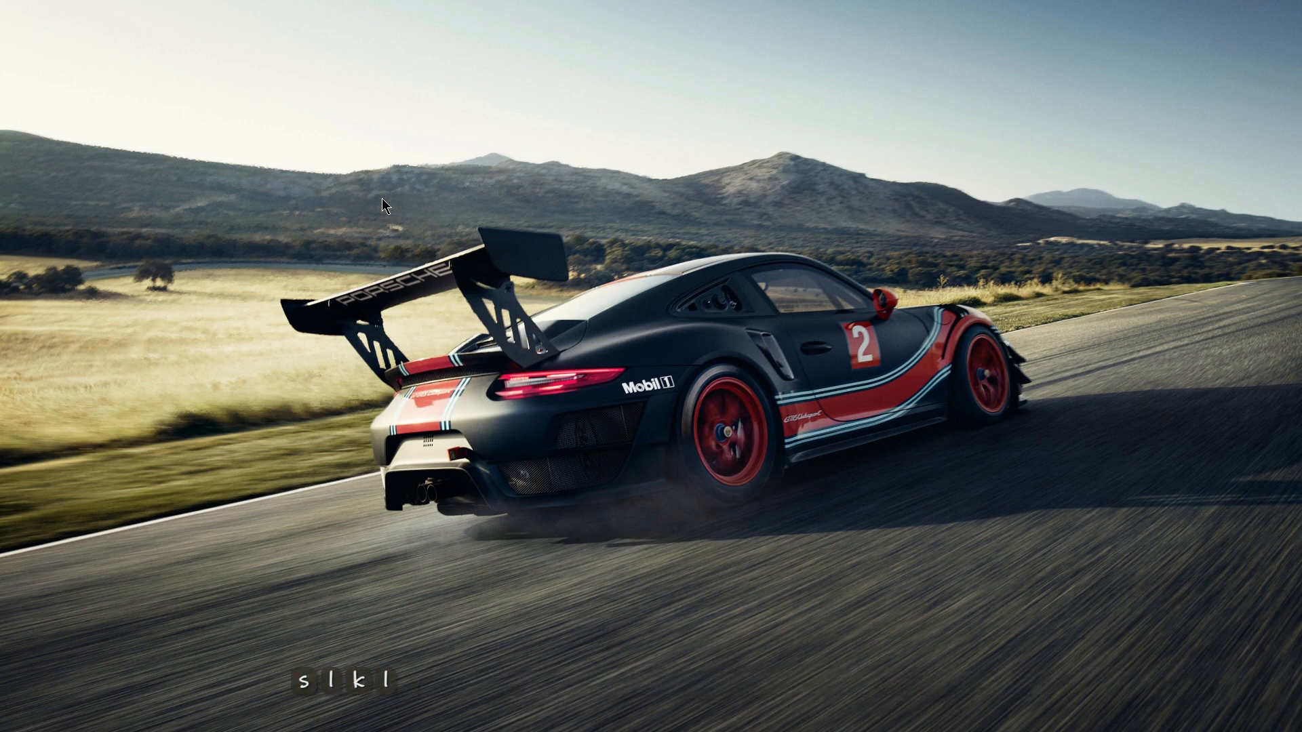
# Place the overlay as a vertical column of sideways-rotated keys near the upper-left of the desktop and test it with sample characters
pyautogui.press('ctrl+super+alt')
pyautogui.press('ctrl+super+alt')
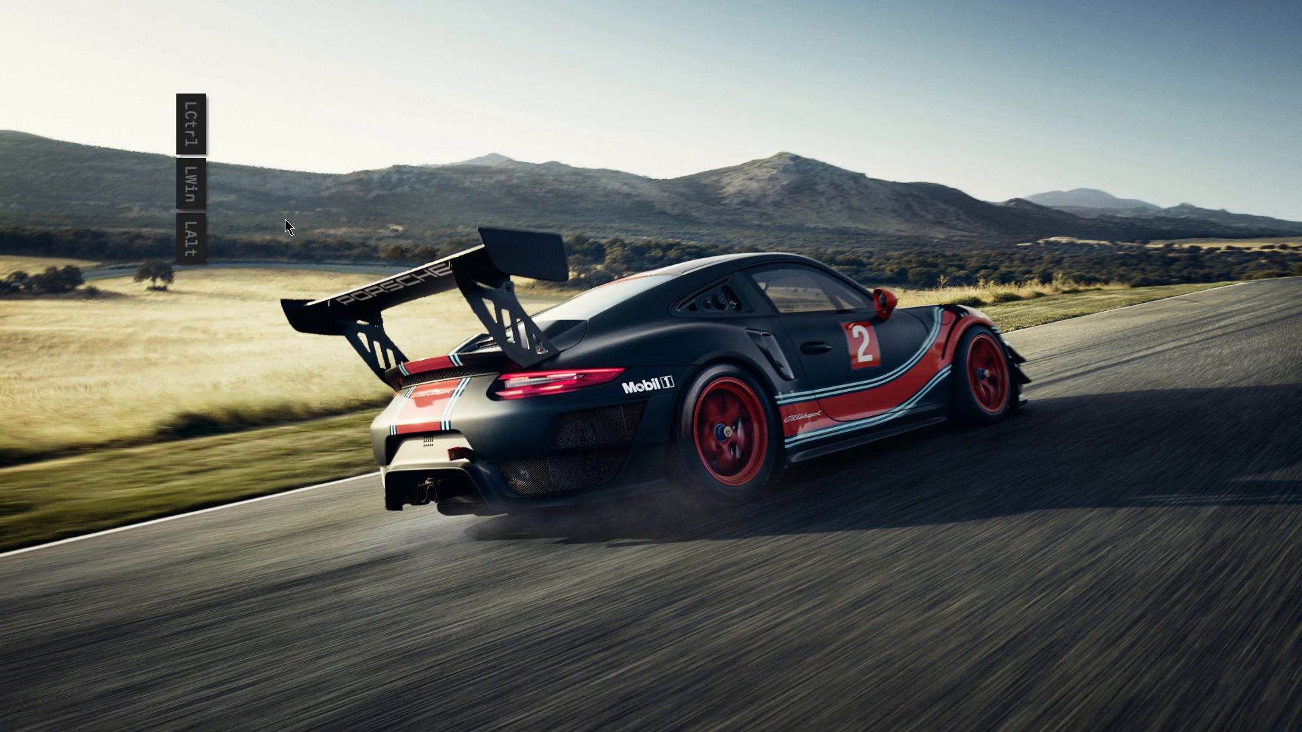
pyautogui.press('ctrl+super+alt+space')
pyautogui.write('sd;s')
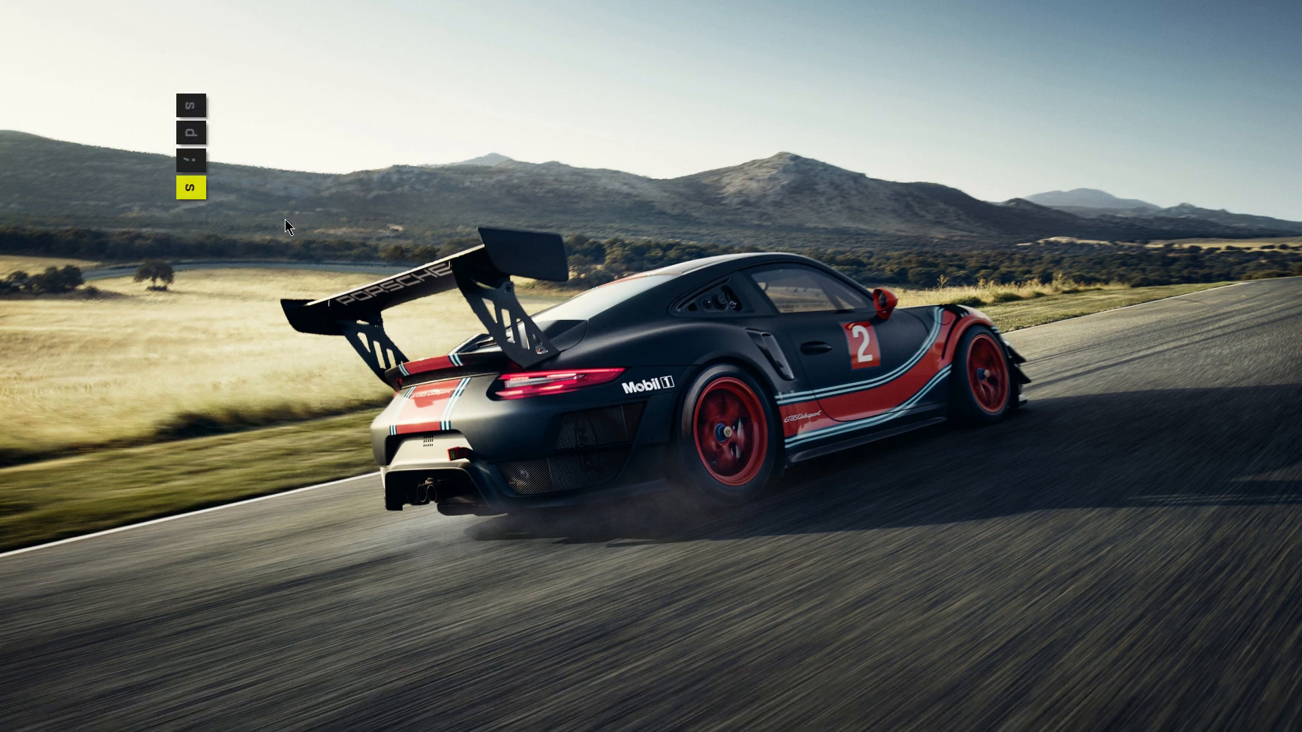
pyautogui.write('d;')
# Move the column of rotated keys to the screen's right edge and test it with sample characters and a modifier combination
pyautogui.press('ctrl+super+alt')
pyautogui.write('d')
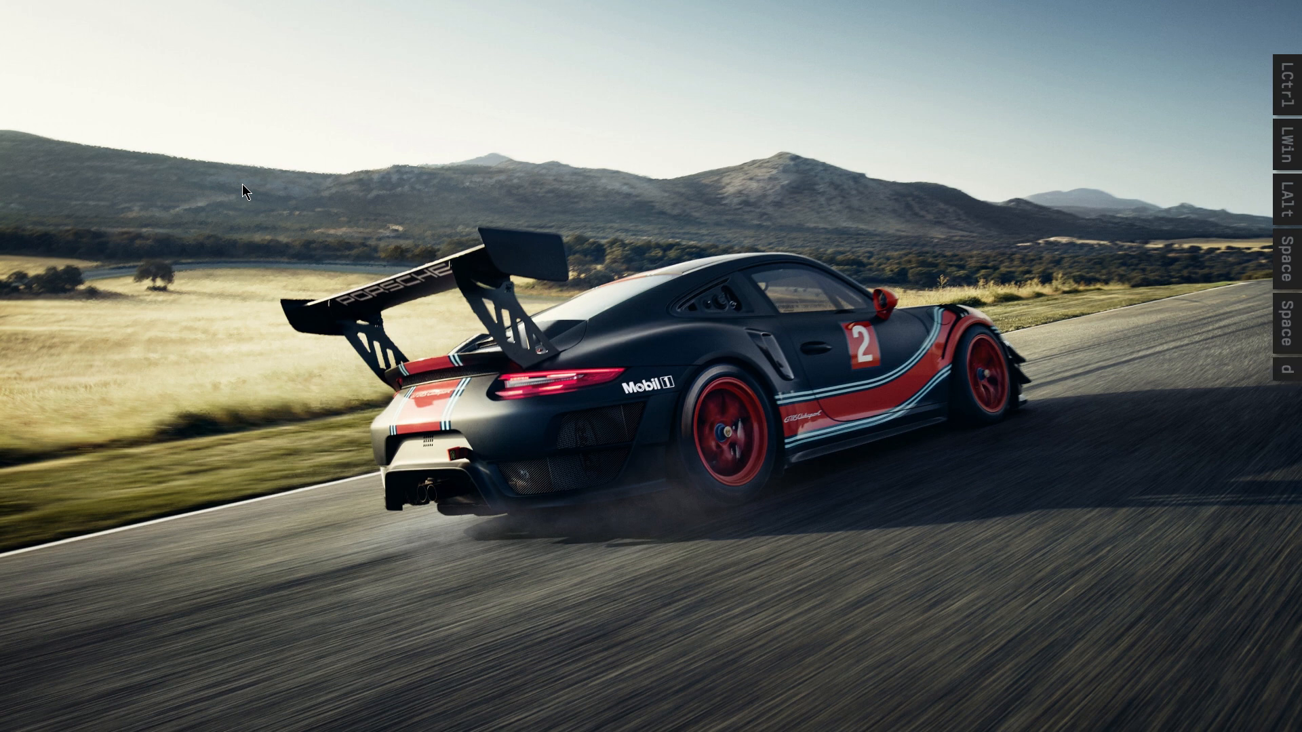
pyautogui.write('s;sd;')
pyautogui.press('space')
pyautogui.hotkey('ctrl', 'shift', 'l')
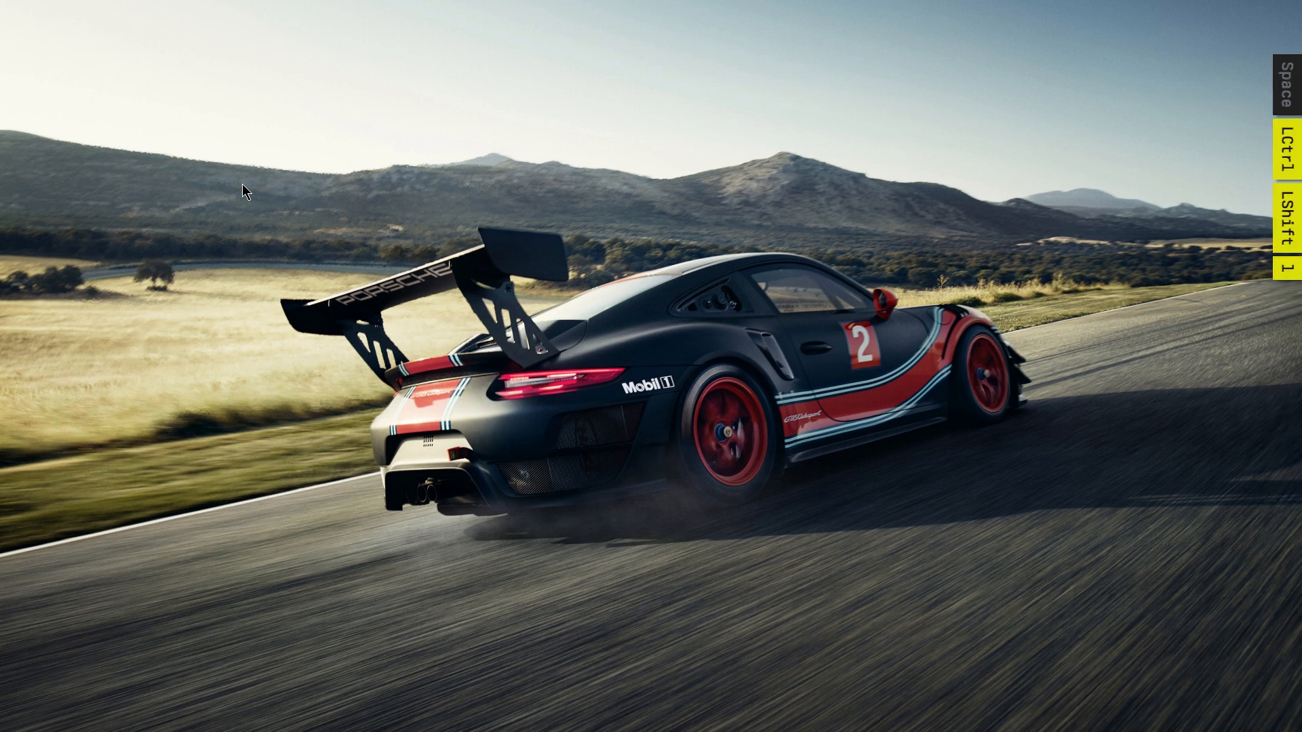
# Lay the rotated keys out as a horizontal row near the top of the screen and test the row with sample keystrokes
pyautogui.press('ctrl+super+alt')
pyautogui.press('ctrl+super+alt')
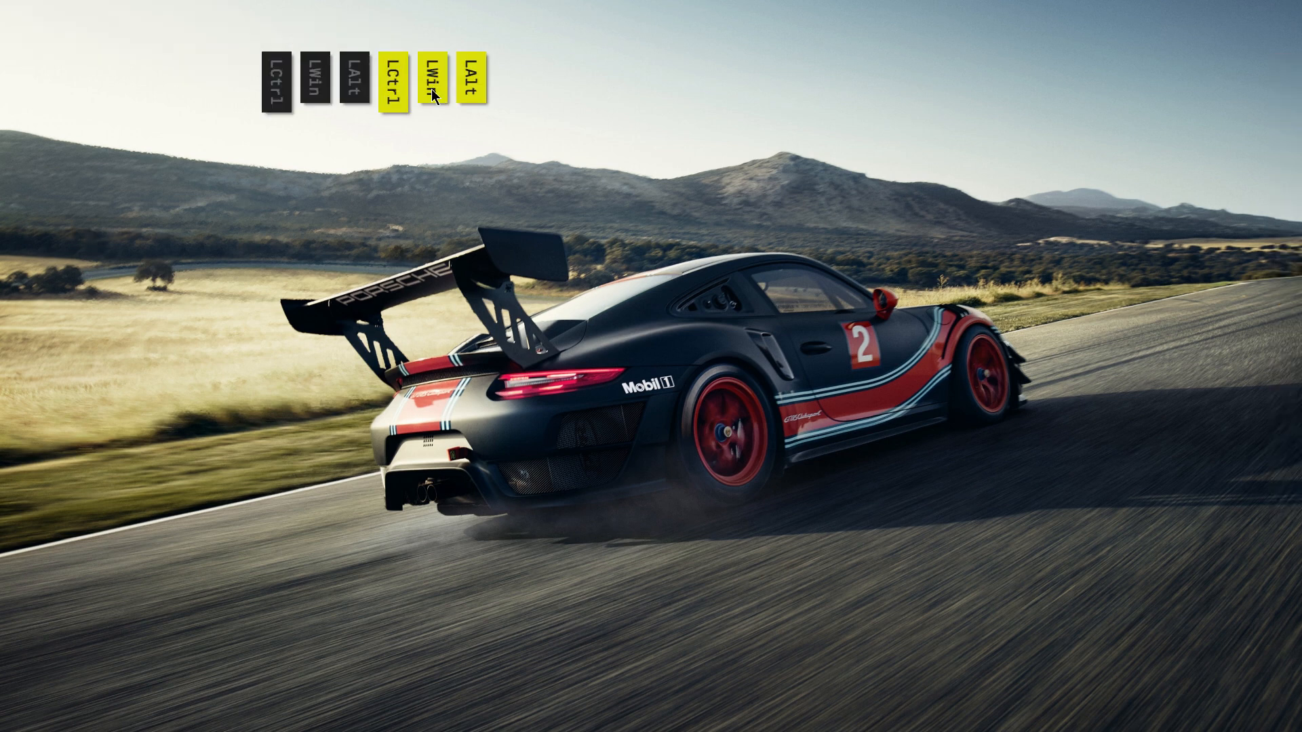
pyautogui.press('space')
pyautogui.hotkey('ctrl', 'shift', 'l')
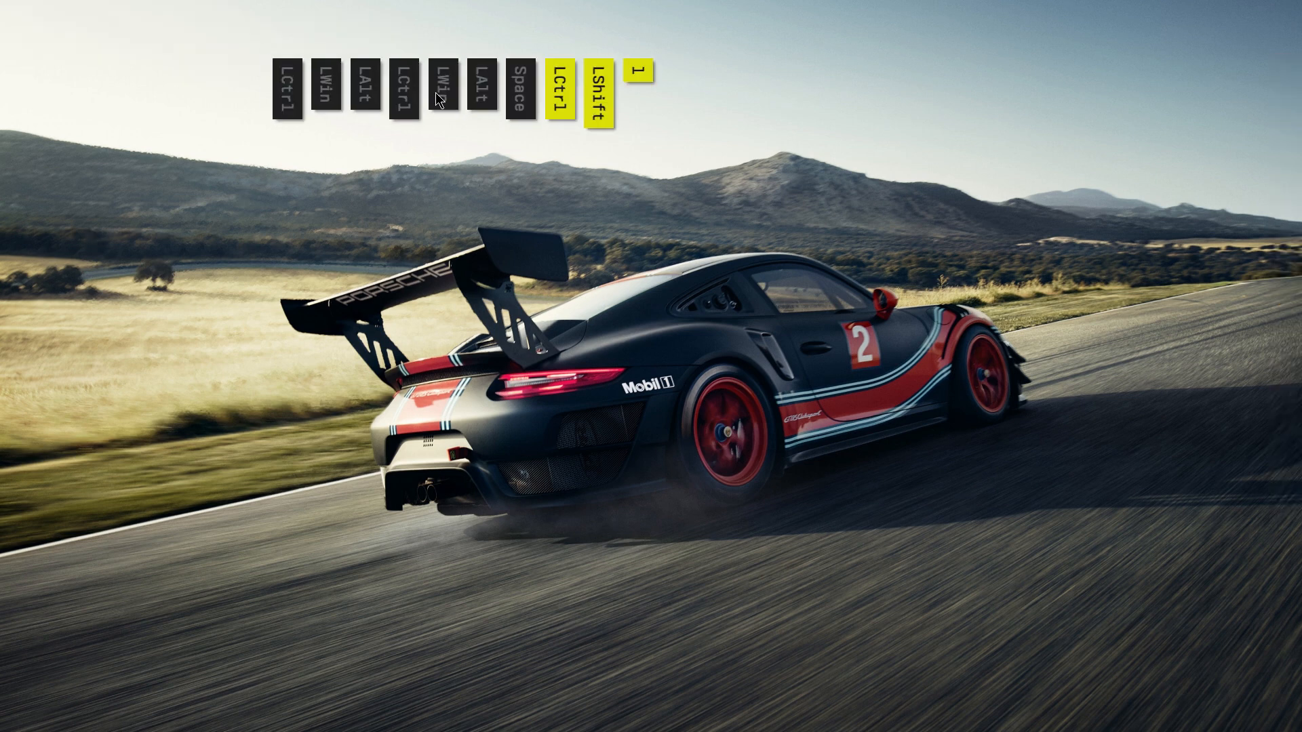
pyautogui.press('k')
pyautogui.press('space')
pyautogui.press('space')
pyautogui.press('space')
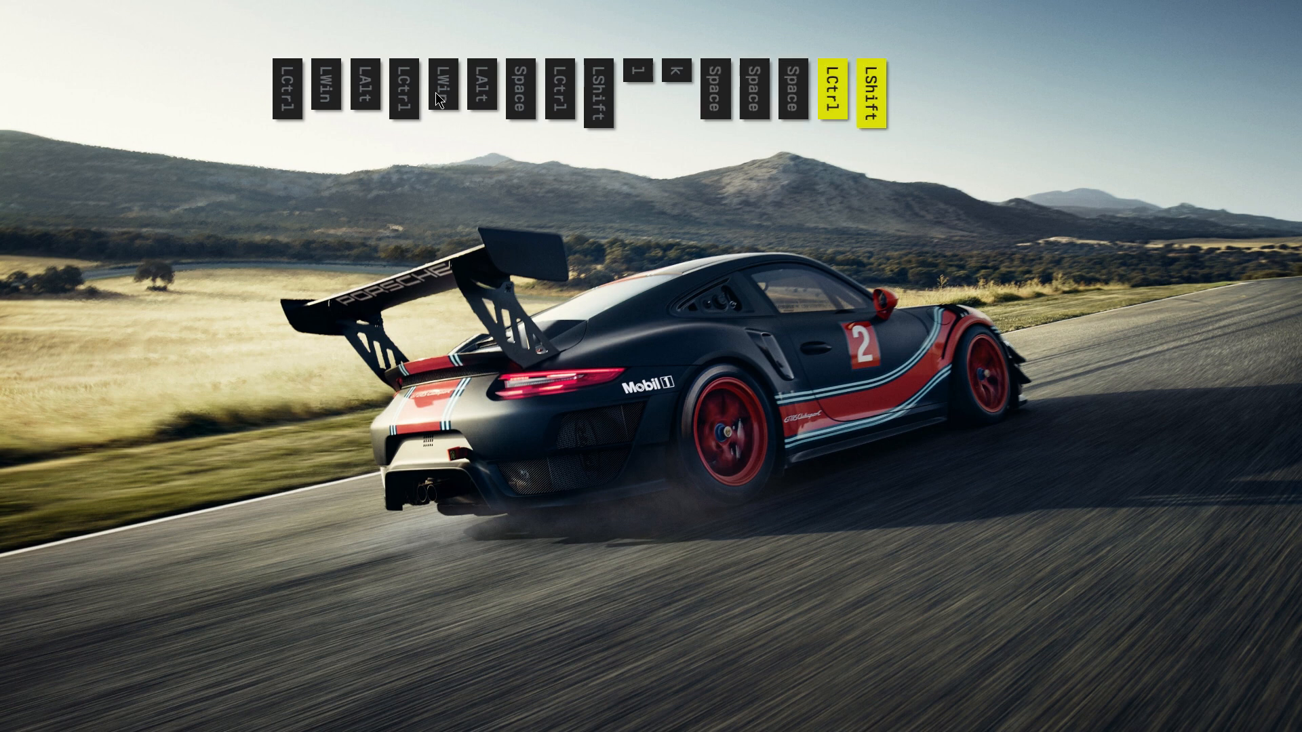
# Place upright keys in a horizontal row near the upper-left of the desktop and preview them with letters and modifier combinations
pyautogui.press('ctrl+super+alt')
pyautogui.press('l')
pyautogui.press('space')
pyautogui.press('d')
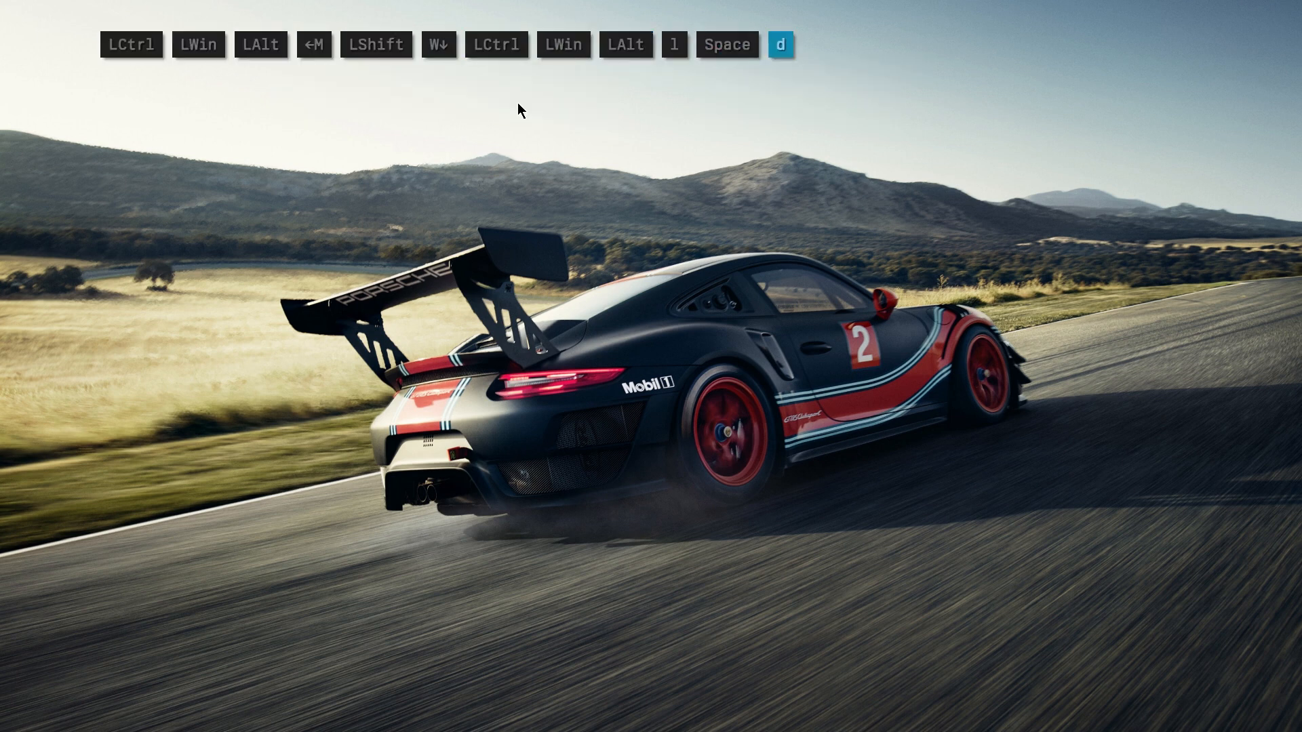
pyautogui.press('s')
pyautogui.press('d')
pyautogui.press('k')
pyautogui.press('k')
pyautogui.hotkey('ctrl', 'shift', 'l')
pyautogui.hotkey('ctrl', 'shift', ';')
pyautogui.hotkey('ctrl', 'shift', ';')
pyautogui.press('l')
pyautogui.press('d')
pyautogui.press('k')
pyautogui.press('space')
pyautogui.hotkey('ctrl', 'shift', ';')
pyautogui.press('d')
pyautogui.press('l')
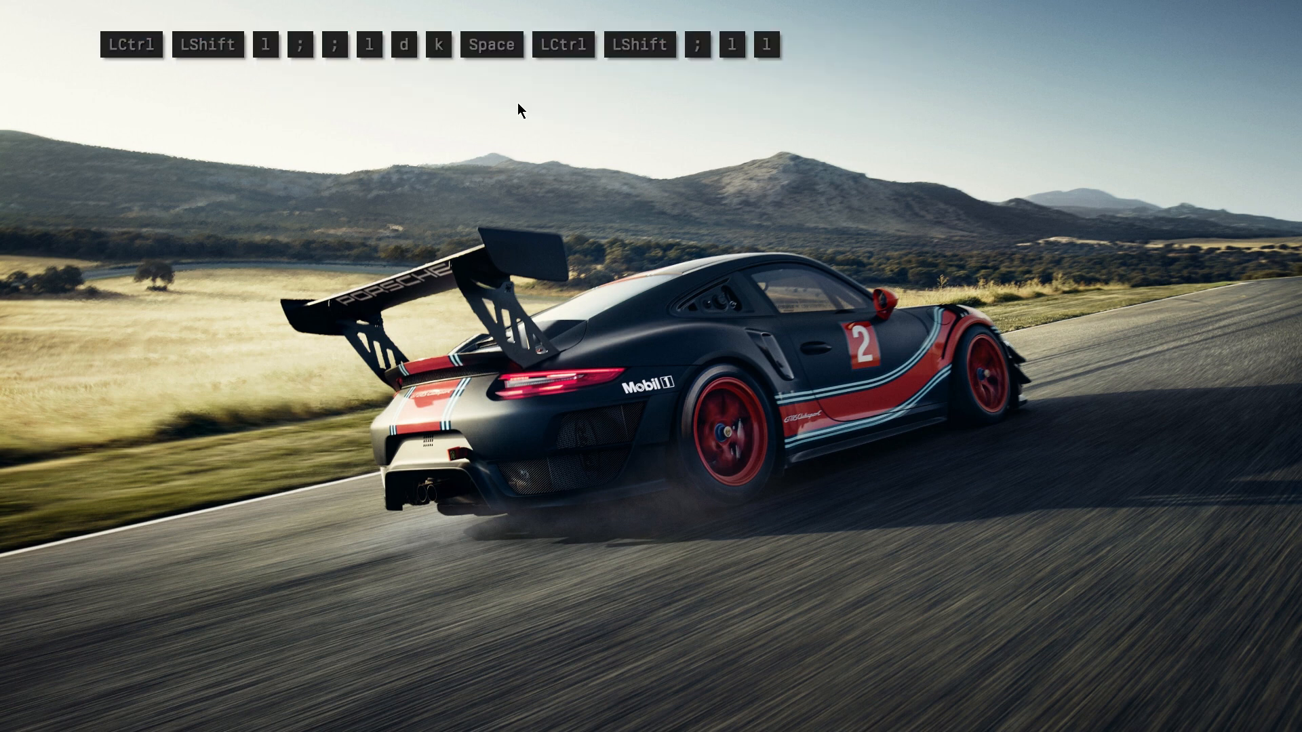
pyautogui.press('space')
# Reposition the keystroke overlay as a vertical column along the screen's right edge
pyautogui.press('ctrl+super+alt')
pyautogui.press('ctrl+super+alt')
pyautogui.moveTo(38, 84); pyautogui.dragTo(171, 168)
pyautogui.press('Return')
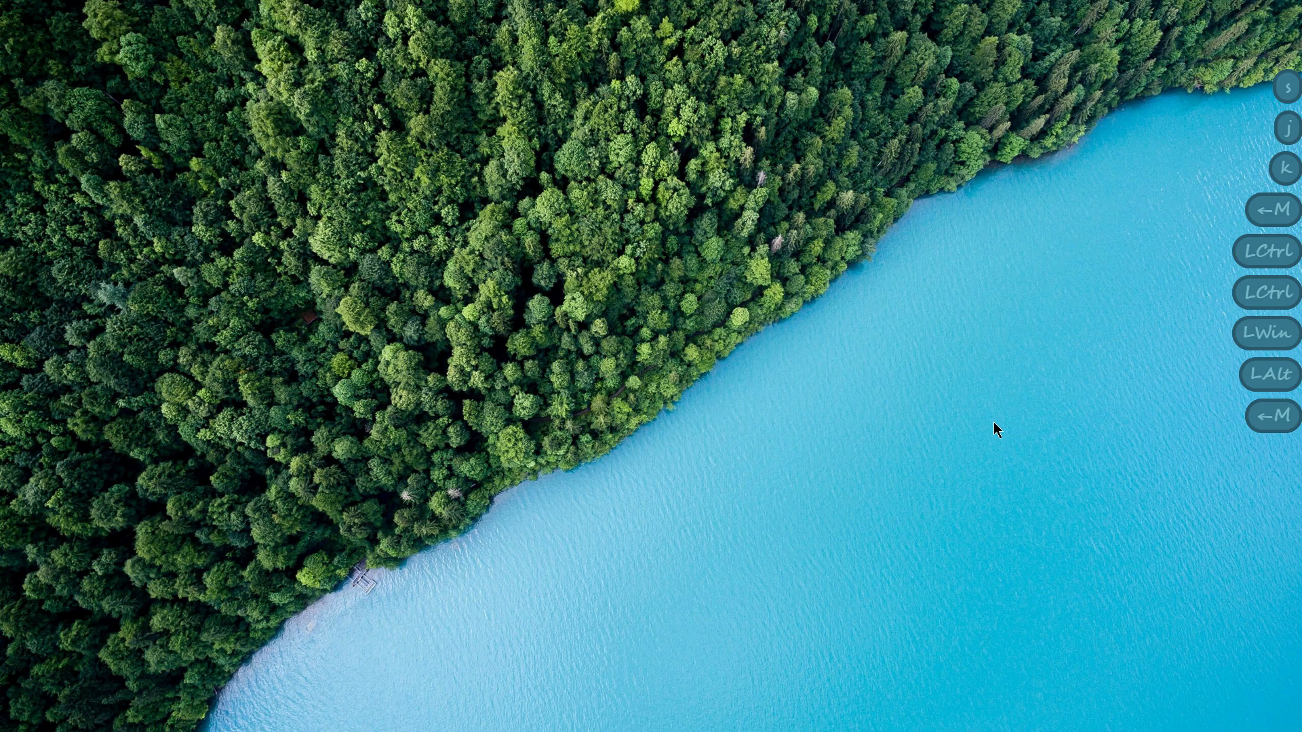
# Enter a long run of sample letters and modifier combinations to preview the rounded-key column on the right edge
pyautogui.press('space')
pyautogui.press('j')
pyautogui.press('k')
pyautogui.press('d')
pyautogui.press('l')
pyautogui.press('s')
pyautogui.press('j')
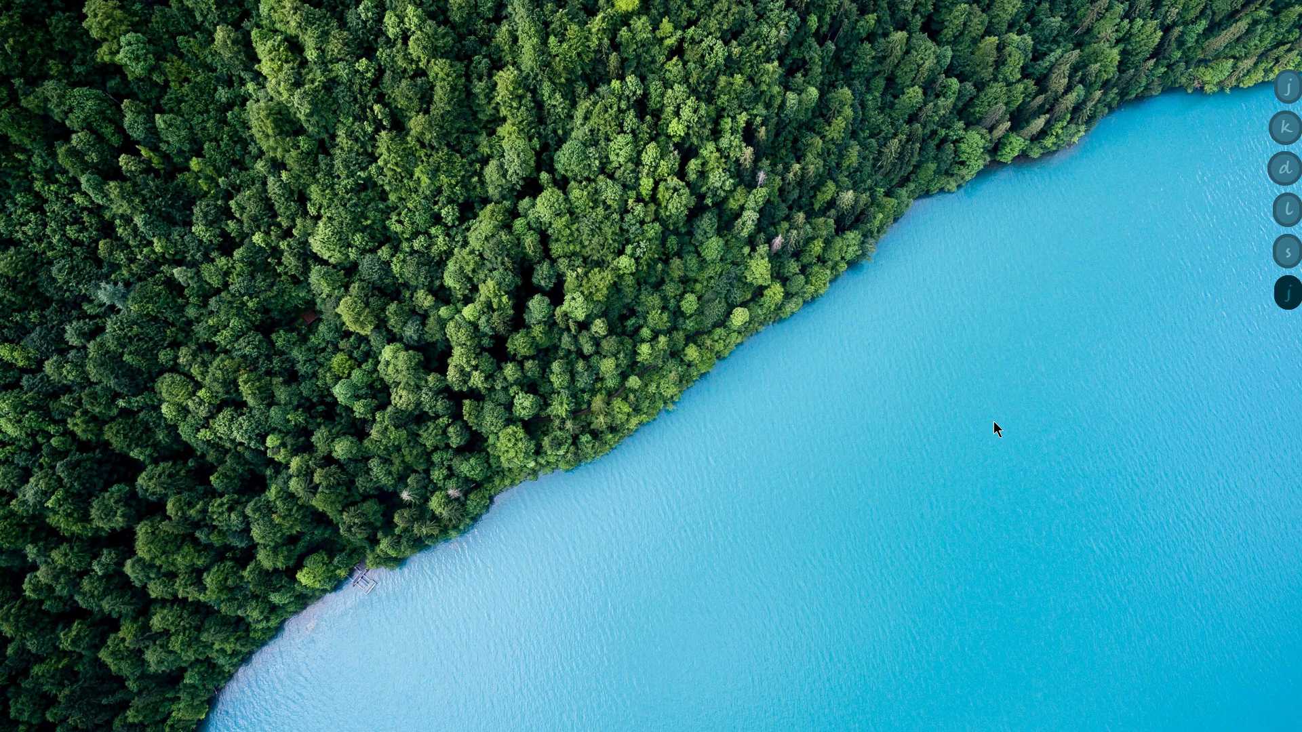
pyautogui.press('d')
pyautogui.press('j')
pyautogui.press('l')
pyautogui.hotkey('ctrl', 'shift', 'l')
pyautogui.press('k')
pyautogui.press('j')
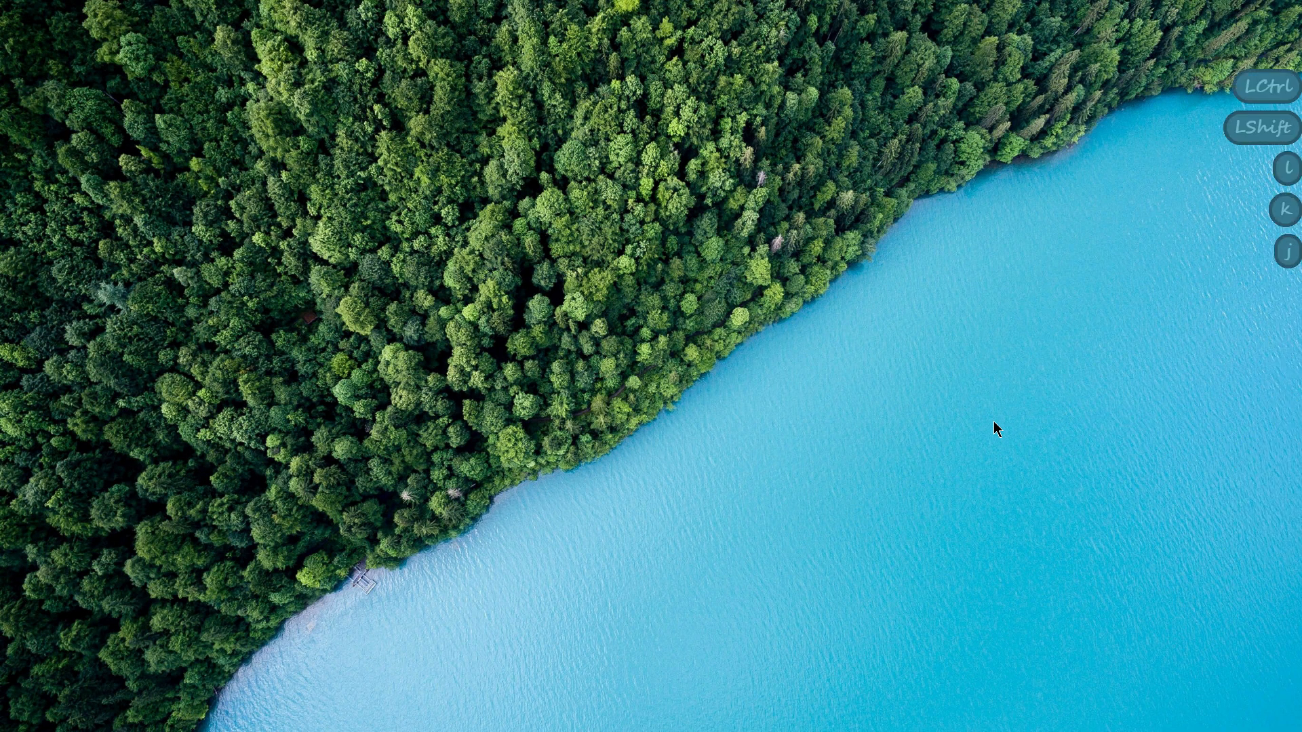
pyautogui.hotkey('ctrl', 'shift', 'l')
pyautogui.press('k')
pyautogui.press('j')
pyautogui.press('j')
pyautogui.press('l')
pyautogui.press('k')
pyautogui.press('l')
pyautogui.press('k')
pyautogui.press('j')
pyautogui.press('l')
pyautogui.press('j')
pyautogui.press('k')
pyautogui.press('l')
pyautogui.press('k')
pyautogui.press('j')
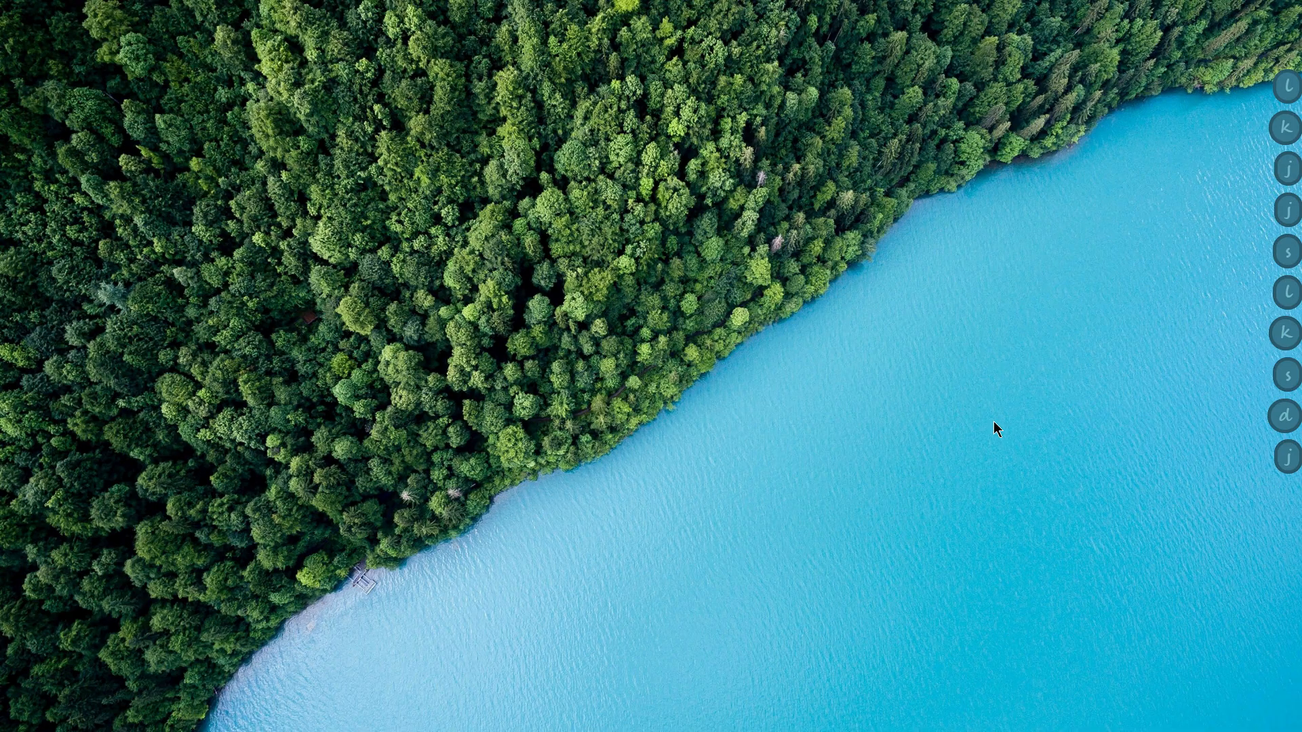
pyautogui.hotkey('ctrl', 'shift', 'l')
pyautogui.hotkey('ctrl', 'shift', 'k')
pyautogui.hotkey('ctrl', 'shift', 'j')
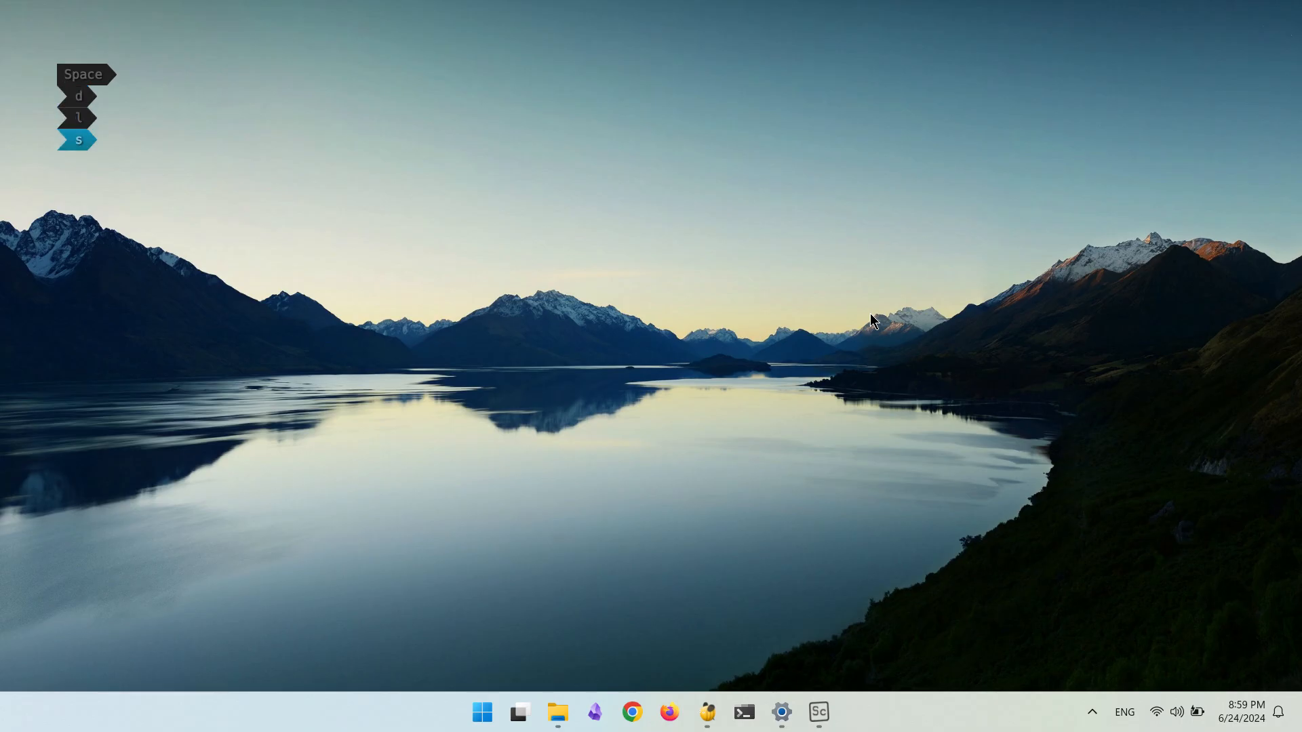
# Enter sample letters and modifier combinations to preview the vertical arrow-shaped key overlay
pyautogui.press('l')
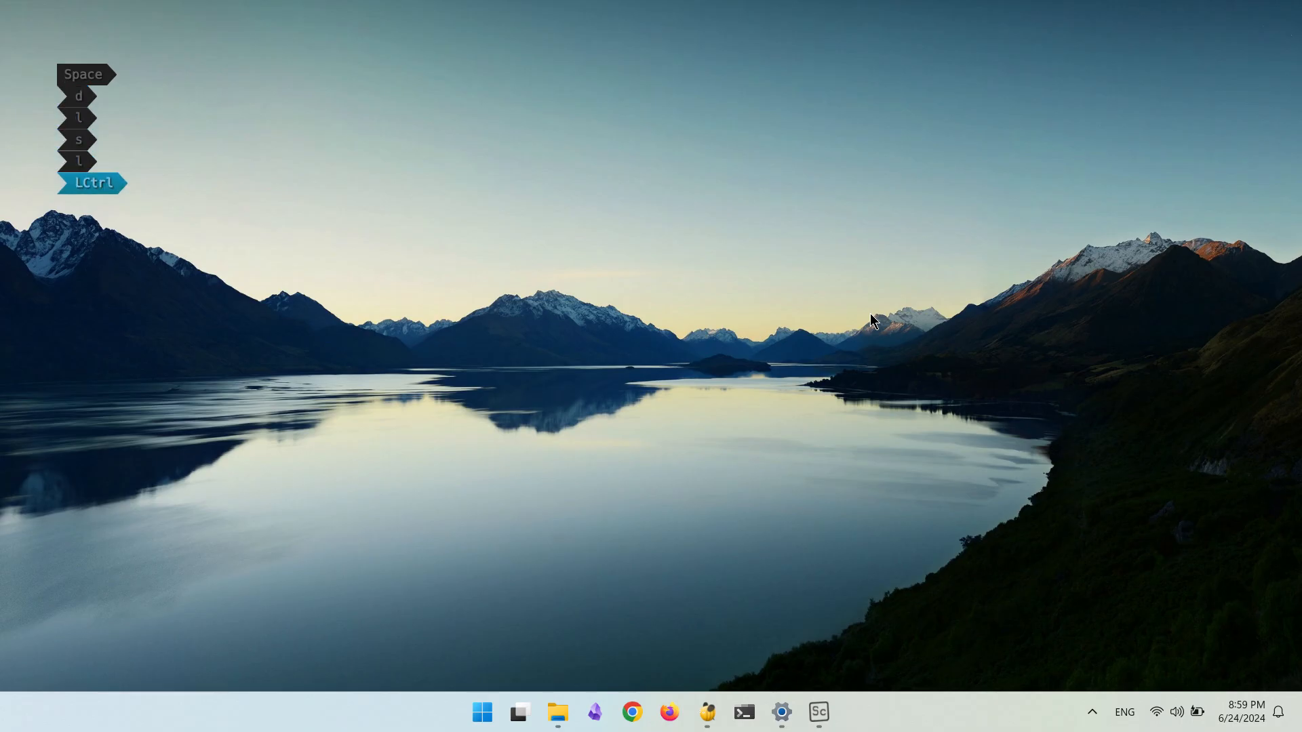
pyautogui.hotkey('ctrl', 'shift', 'k')
pyautogui.press('space')
pyautogui.hotkey('ctrl', 'shift', 'l')
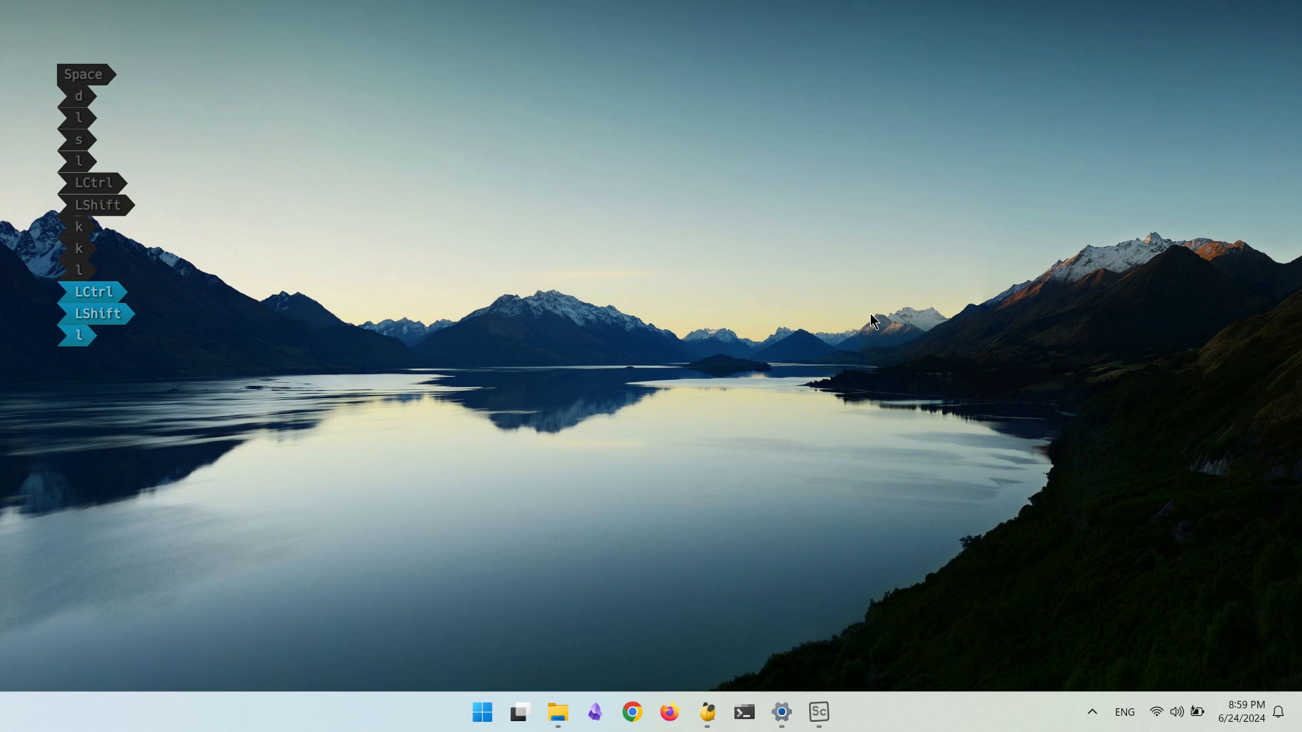
pyautogui.press('k')
# Arrange the arrow-shaped keys as a horizontal row in the screen's upper-left corner and test them with sample keystrokes
pyautogui.press('ctrl+super+Alt_L')
pyautogui.press('space')
pyautogui.press('space')
pyautogui.press('d')
pyautogui.press('l')
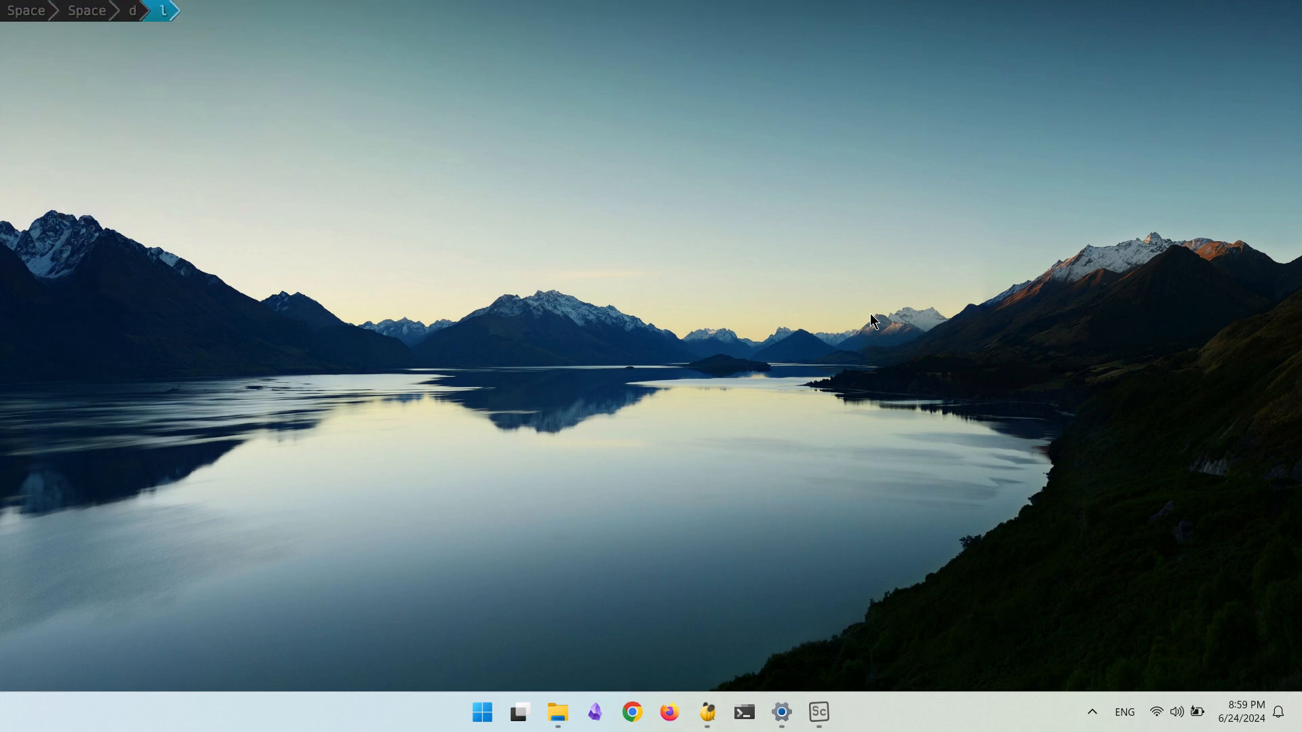
pyautogui.press('k')
pyautogui.hotkey('ctrl', 'shift', 'l')
pyautogui.press('k')
pyautogui.press('space')
pyautogui.press('d')
pyautogui.press('space')
pyautogui.hotkey('ctrl', 'shift', 'l')
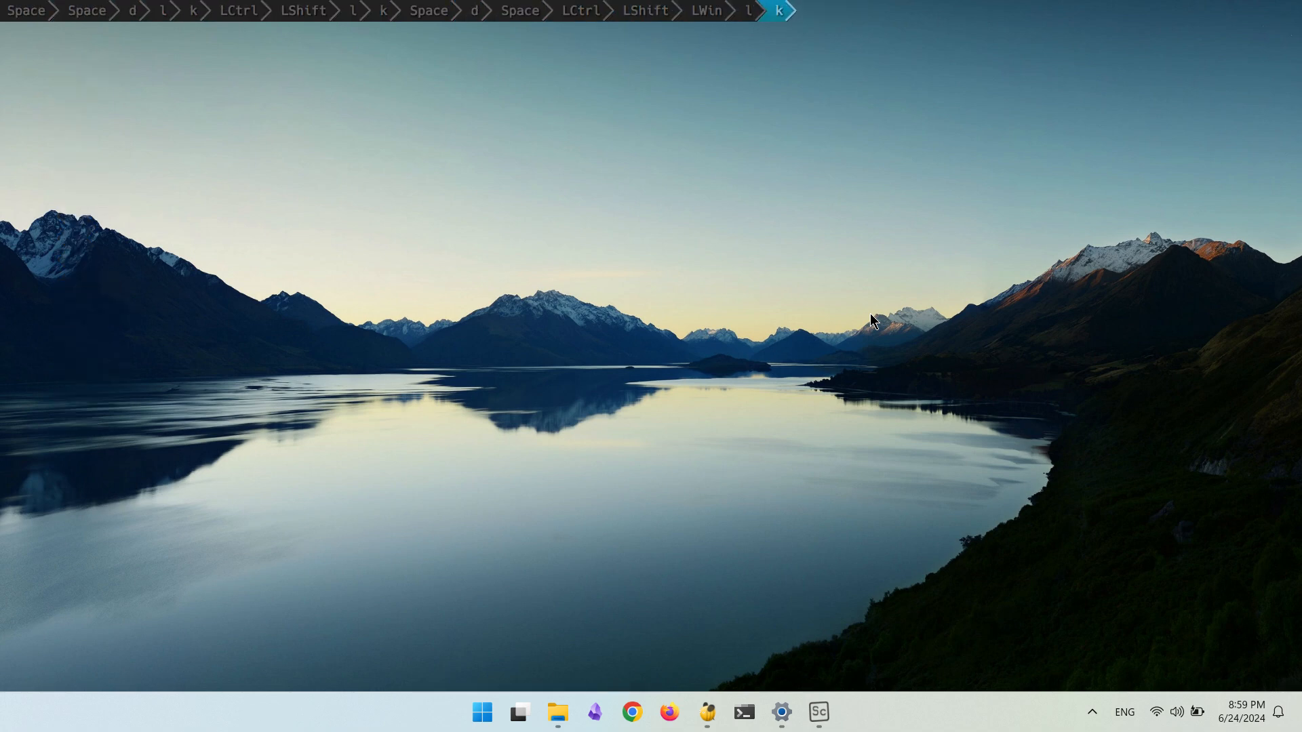
# Stack the arrow-shaped keys vertically in the screen's upper-left corner and test the green highlighting with letters and modifier combinations
pyautogui.hotkey('ctrl', 'shift')
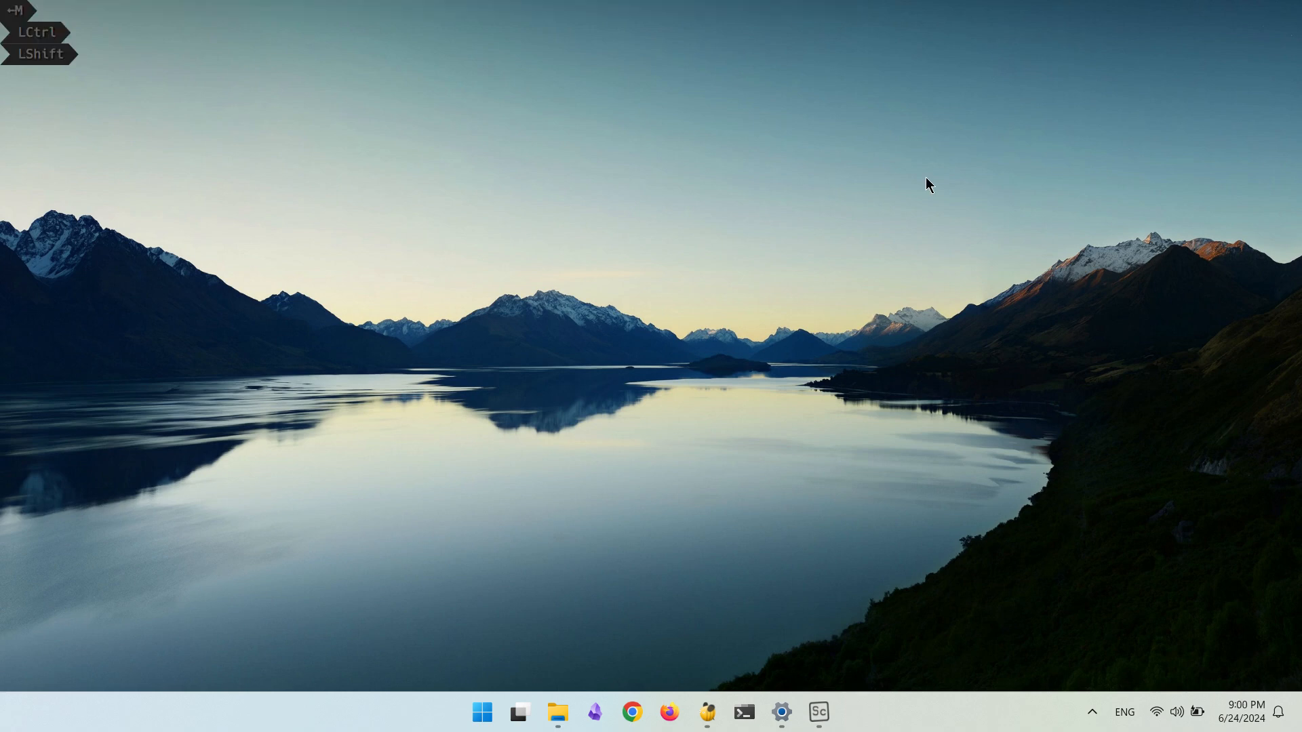
pyautogui.click(838, 432)
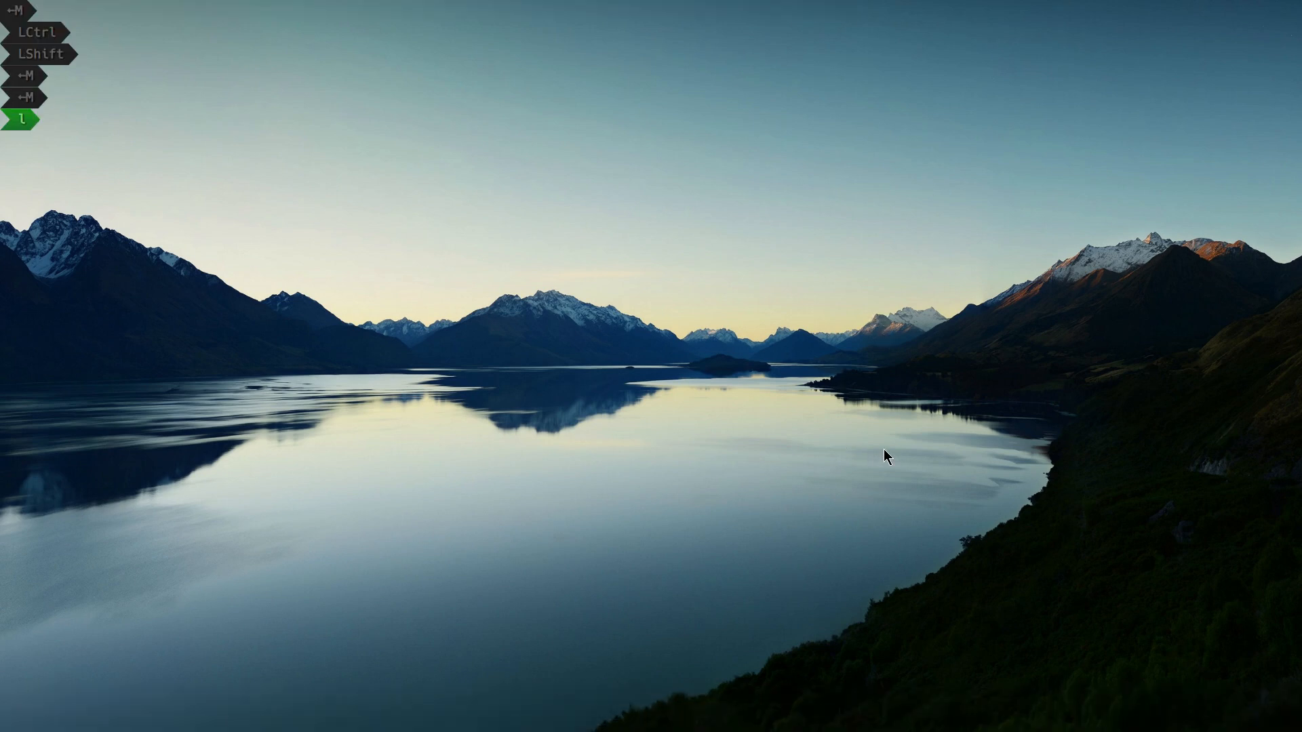
pyautogui.press('d')
pyautogui.press('l')
pyautogui.press('d')
pyautogui.press('k')
pyautogui.press('s')
pyautogui.press('space')
pyautogui.hotkey('ctrl', 'shift', 'l')
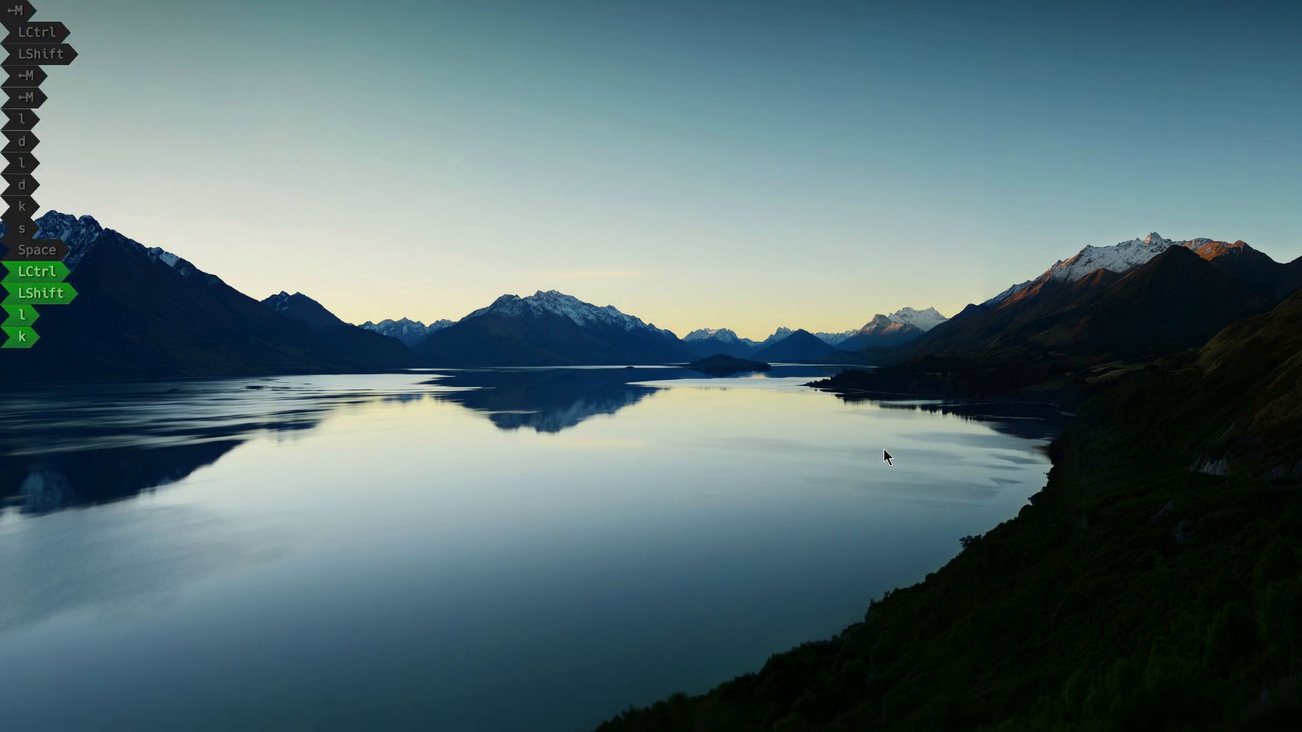
pyautogui.hotkey('ctrl', 'shift', 'space')
pyautogui.hotkey('ctrl', 'shift', 'l')
pyautogui.hotkey('ctrl', 'shift', 'k')
pyautogui.hotkey('ctrl', 'shift', 'space')
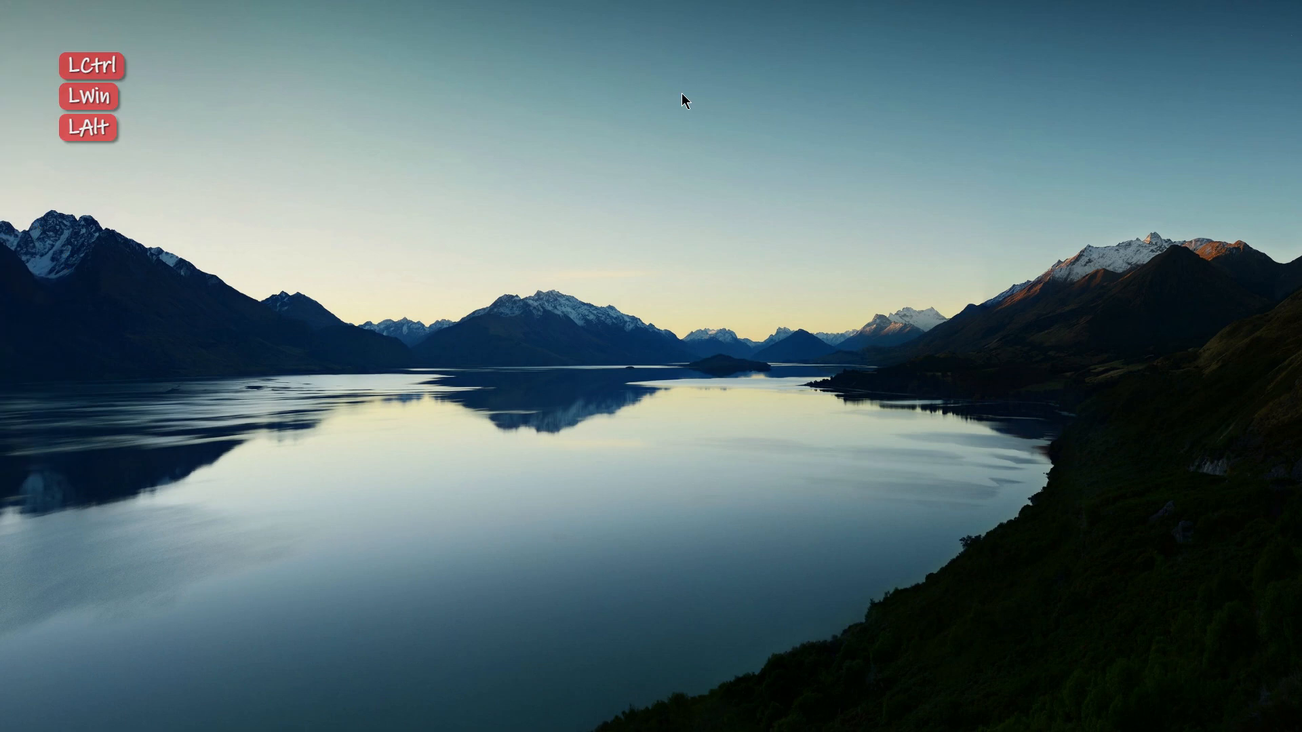
# Move the on-screen keyboard and mouse overlay from the lower-right corner to the upper part of the desktop
pyautogui.press('ctrl+super+alt')
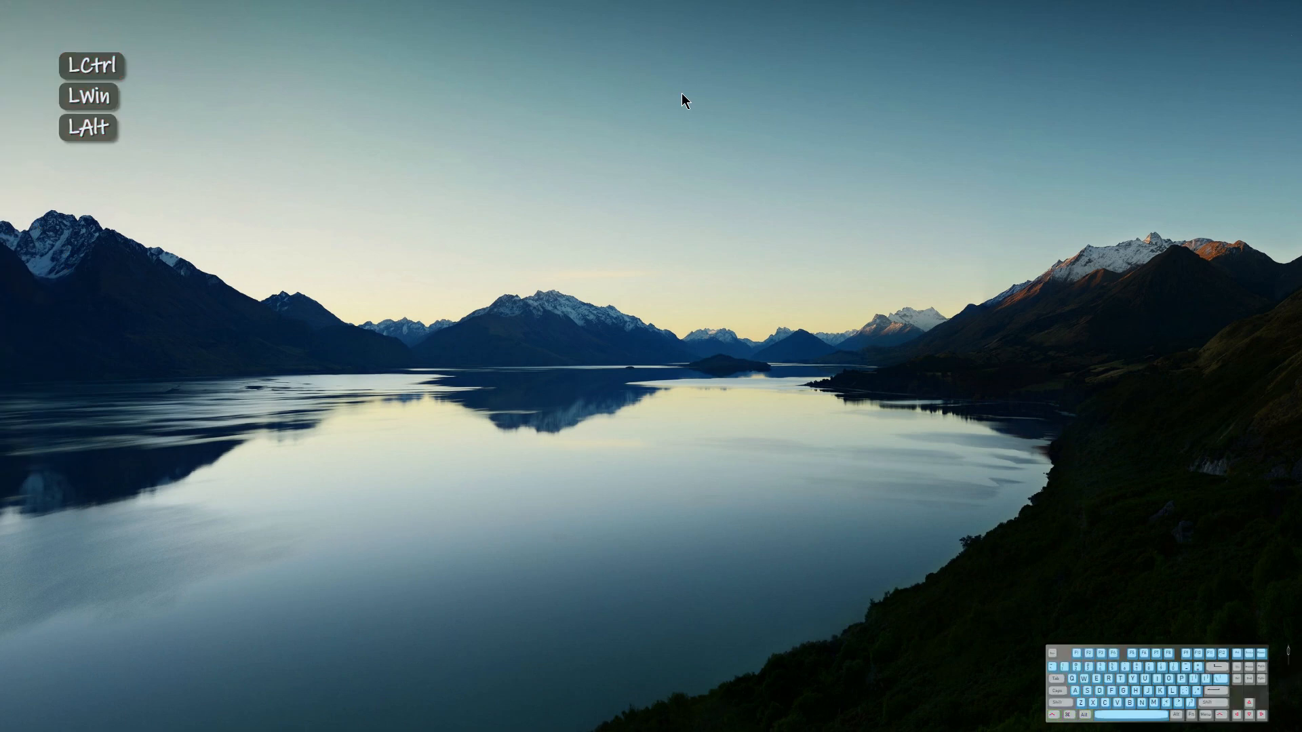
pyautogui.press('ctrl+super+alt')
pyautogui.moveTo(1144, 672); pyautogui.dragTo(429, 110)
# Enter sample letters and a modifier combination to test key highlighting on the keyboard overlay and the keystroke column
pyautogui.press('space')
pyautogui.press('space')
pyautogui.press('d')
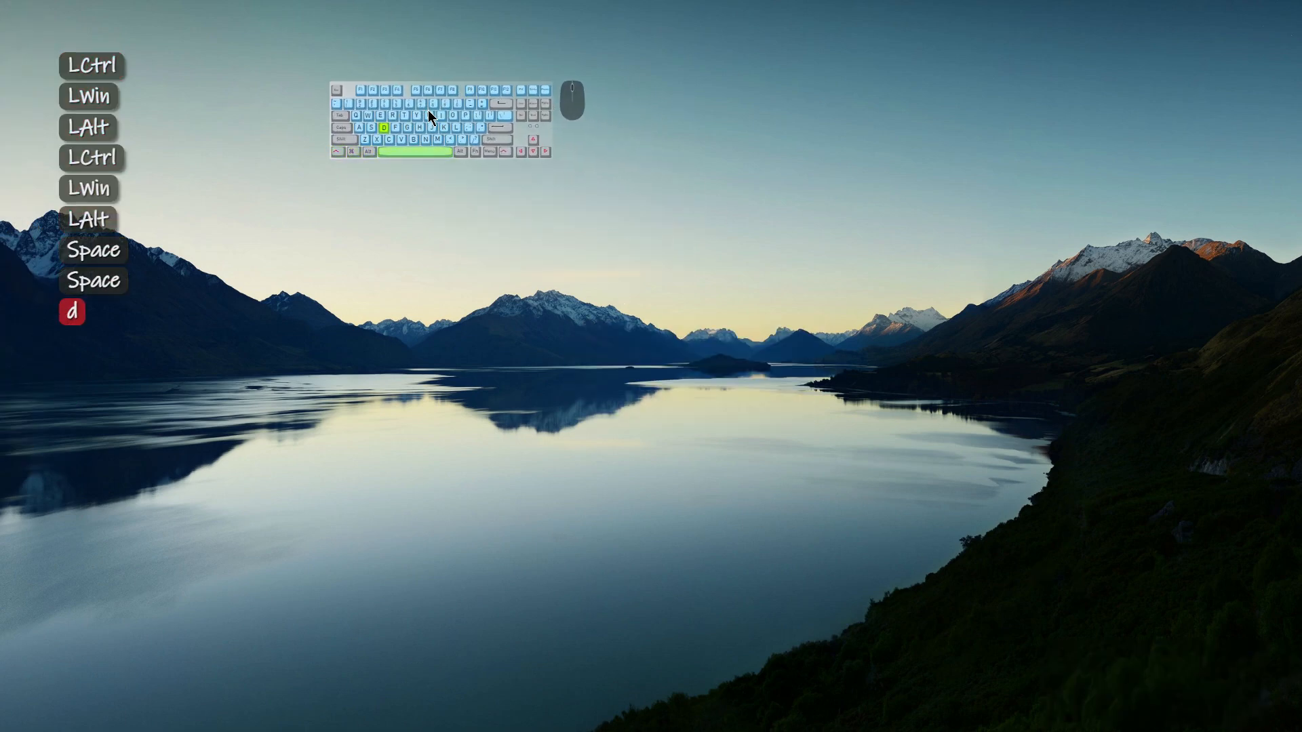
pyautogui.press('j')
pyautogui.press('k')
pyautogui.press('l')
pyautogui.press('k')
pyautogui.press('ctrl+super')
pyautogui.press('alt')
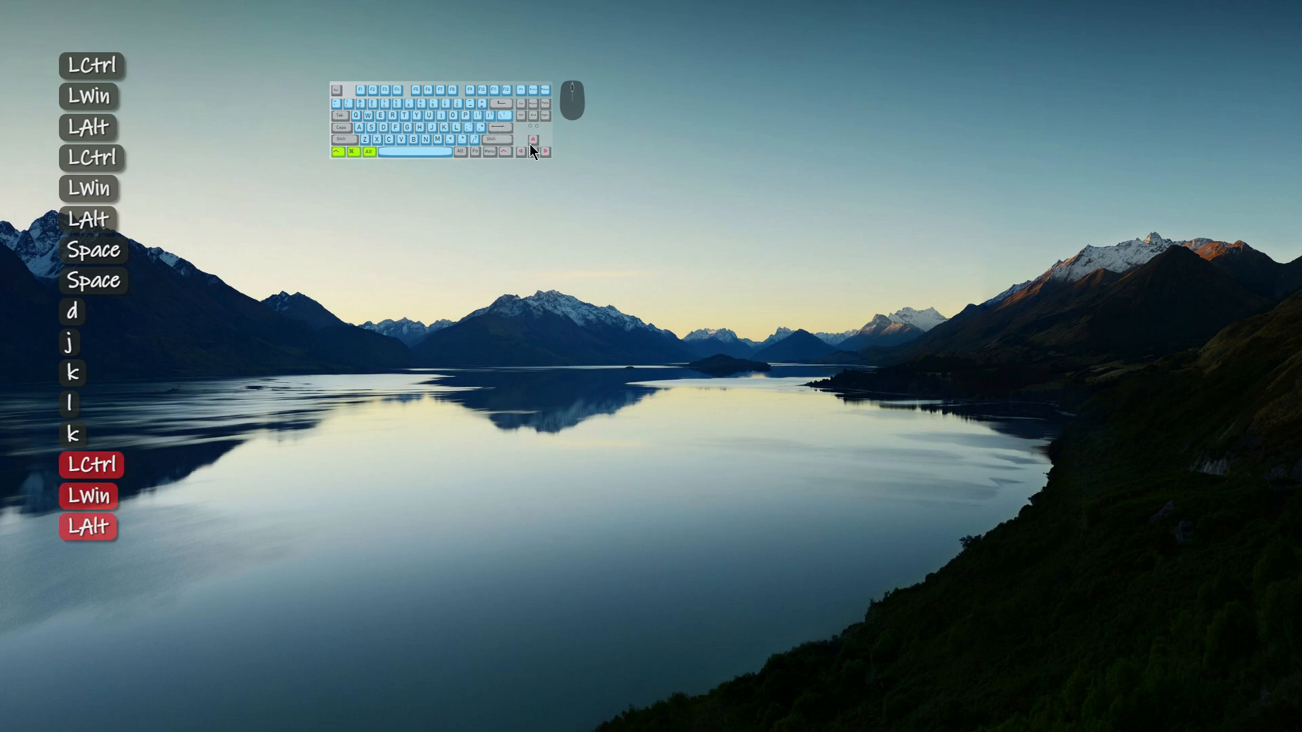
# Enlarge the keyboard and mouse overlay and test the mouse graphic's left-button highlighting on the empty desktop
pyautogui.moveTo(530, 144); pyautogui.dragTo(797, 195)
pyautogui.click(796, 180)
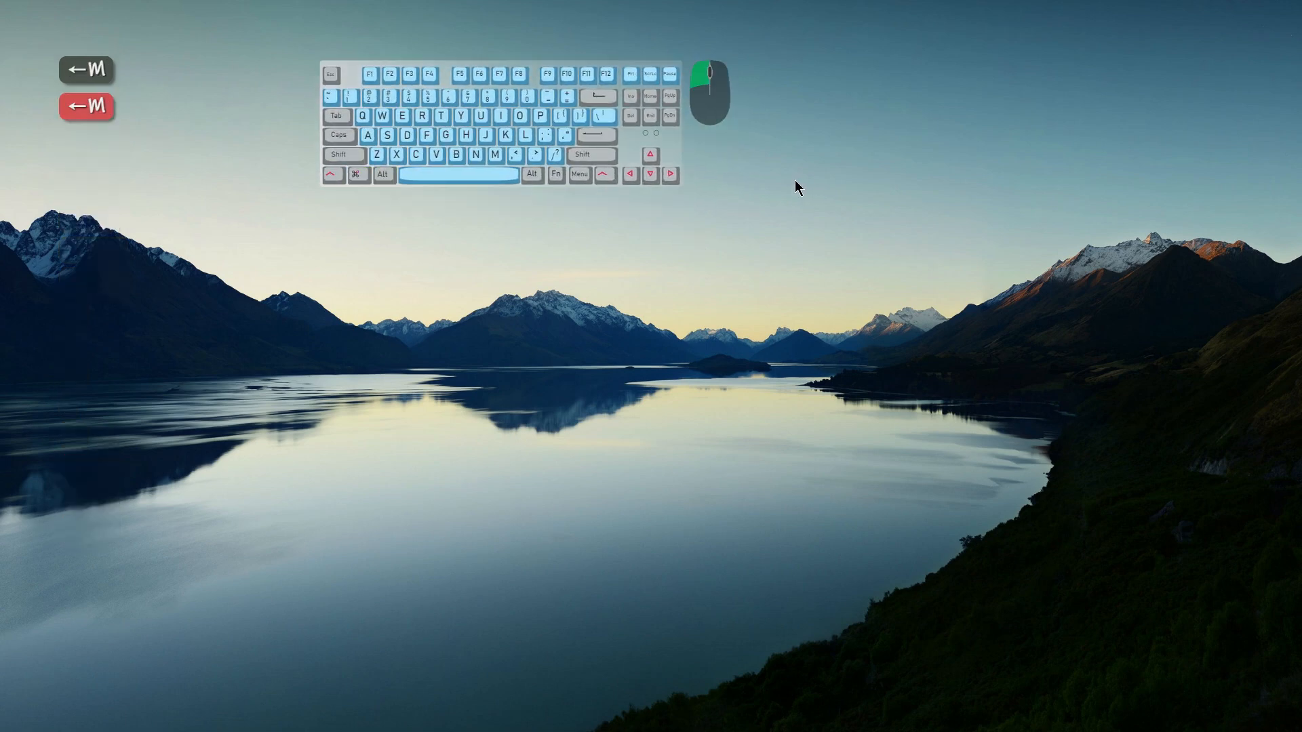
pyautogui.click(795, 180)
pyautogui.doubleClick(795, 181)
pyautogui.doubleClick(794, 180)
pyautogui.click(794, 180)
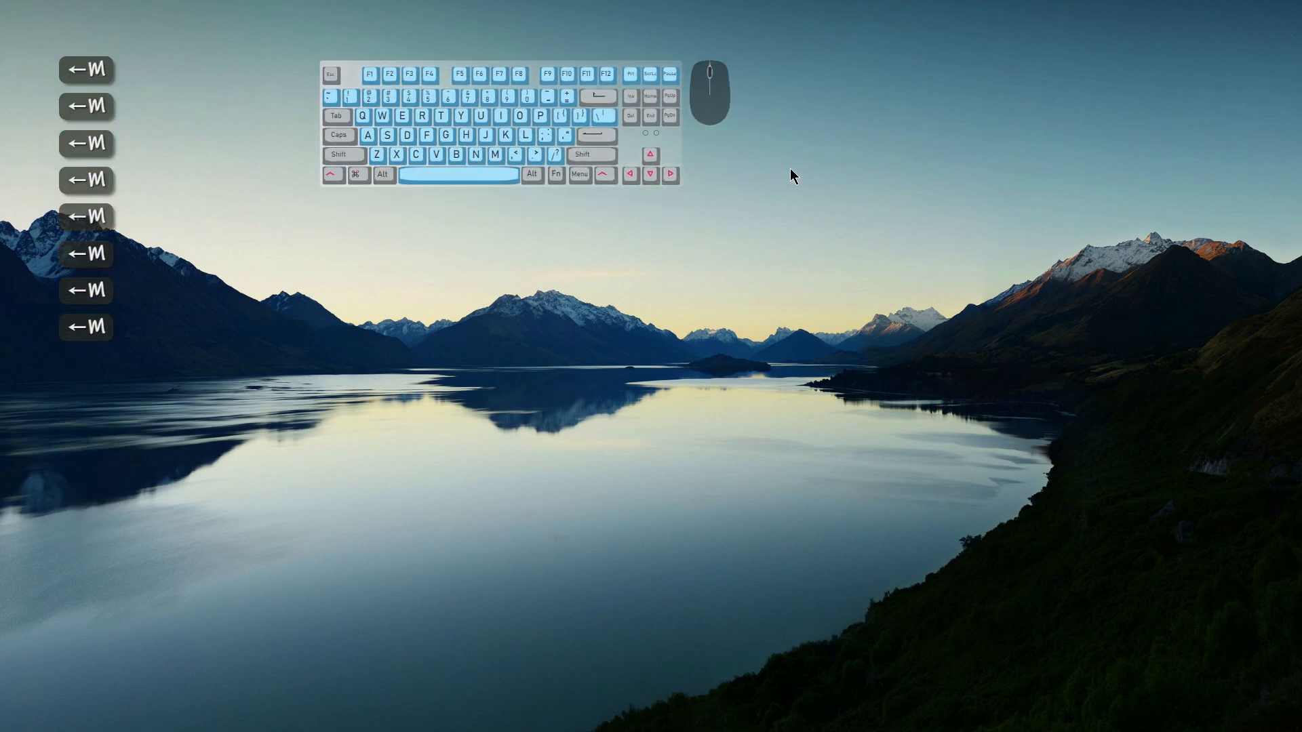
# Test the mouse graphic's right-button highlighting several times, then its left-button highlighting beside the keyboard overlay
pyautogui.rightClick(784, 151)
pyautogui.rightClick(784, 151)
pyautogui.rightClick(784, 150)
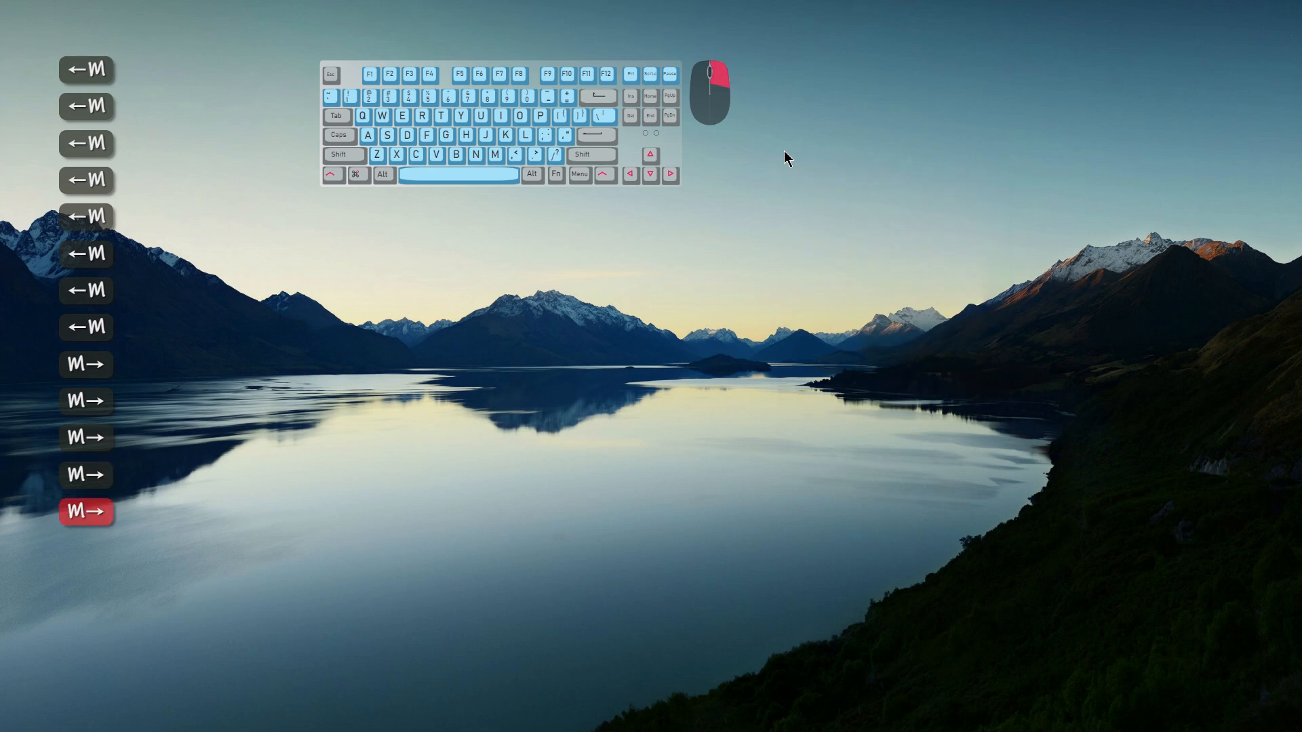
pyautogui.rightClick(784, 151)
pyautogui.click(770, 174)
pyautogui.click(741, 169)
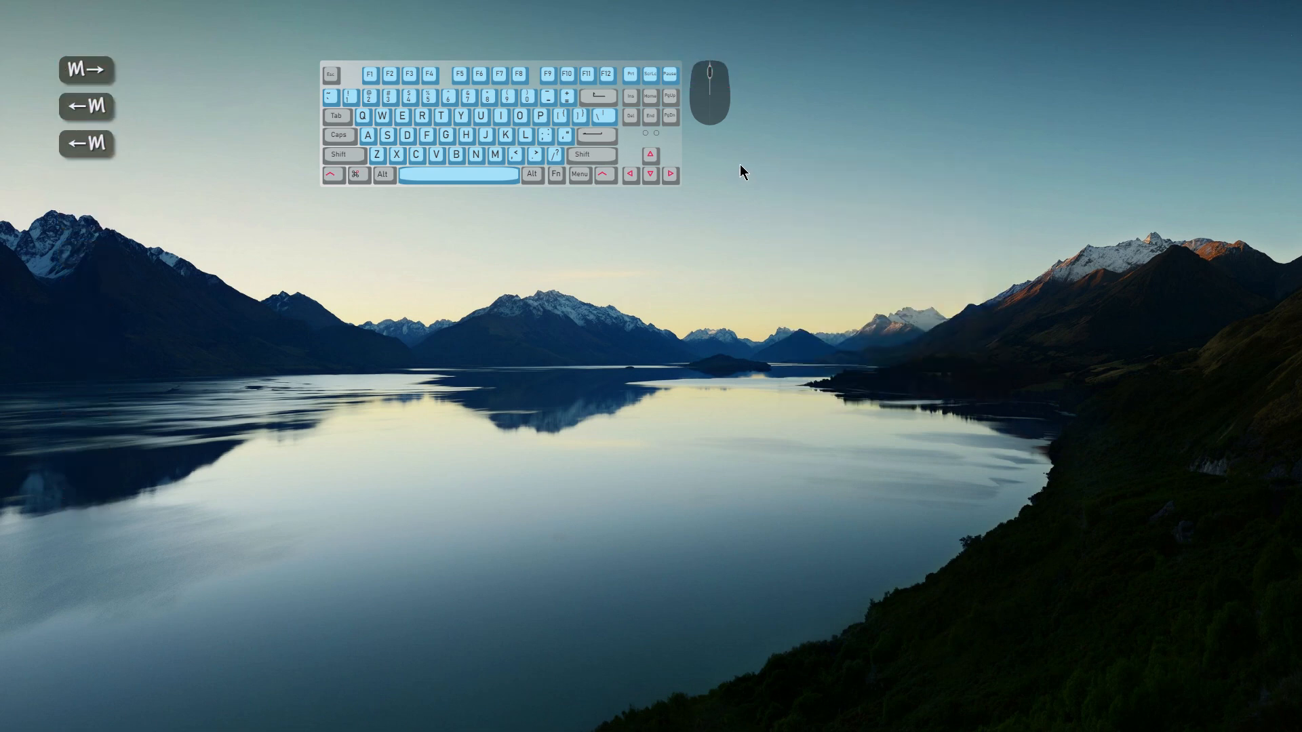
# Scroll up and down on the desktop to test the mouse graphic's wheel highlighting, followed by a few left-button tests
pyautogui.scroll(8, 764, 171)
pyautogui.scroll(1, 783, 174)
pyautogui.scroll(-10, 784, 171)
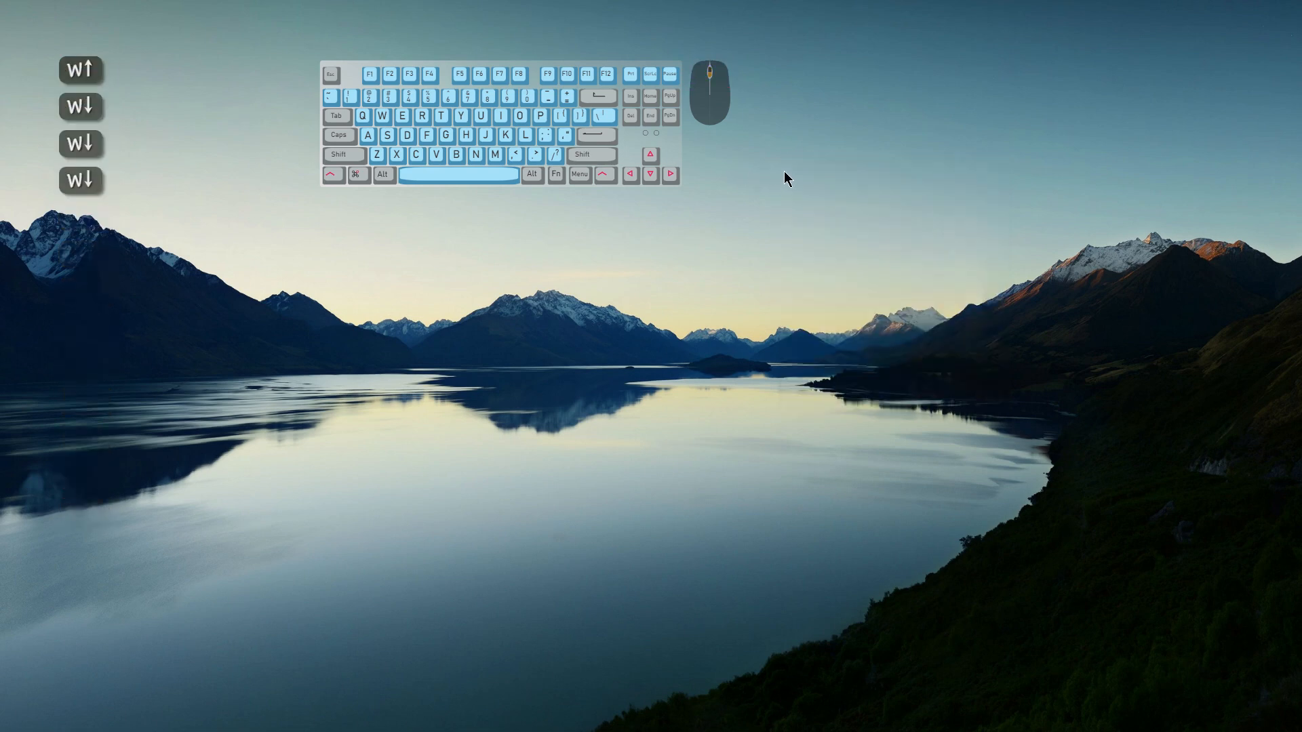
pyautogui.click(772, 158)
pyautogui.click(469, 313)
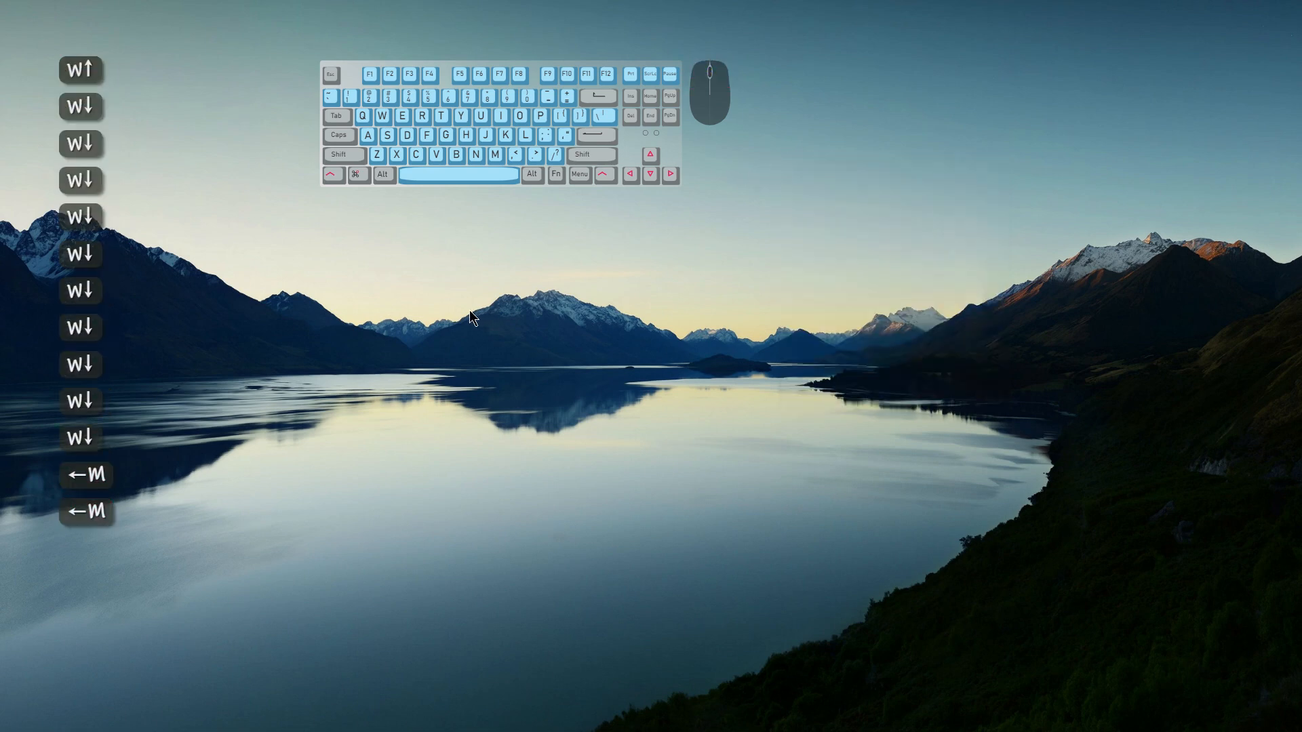
pyautogui.click(437, 335)
# Test the keyboard overlay with spaces, the Ctrl+Shift+J combination and the sample letters s, d, j and k
pyautogui.press('space')
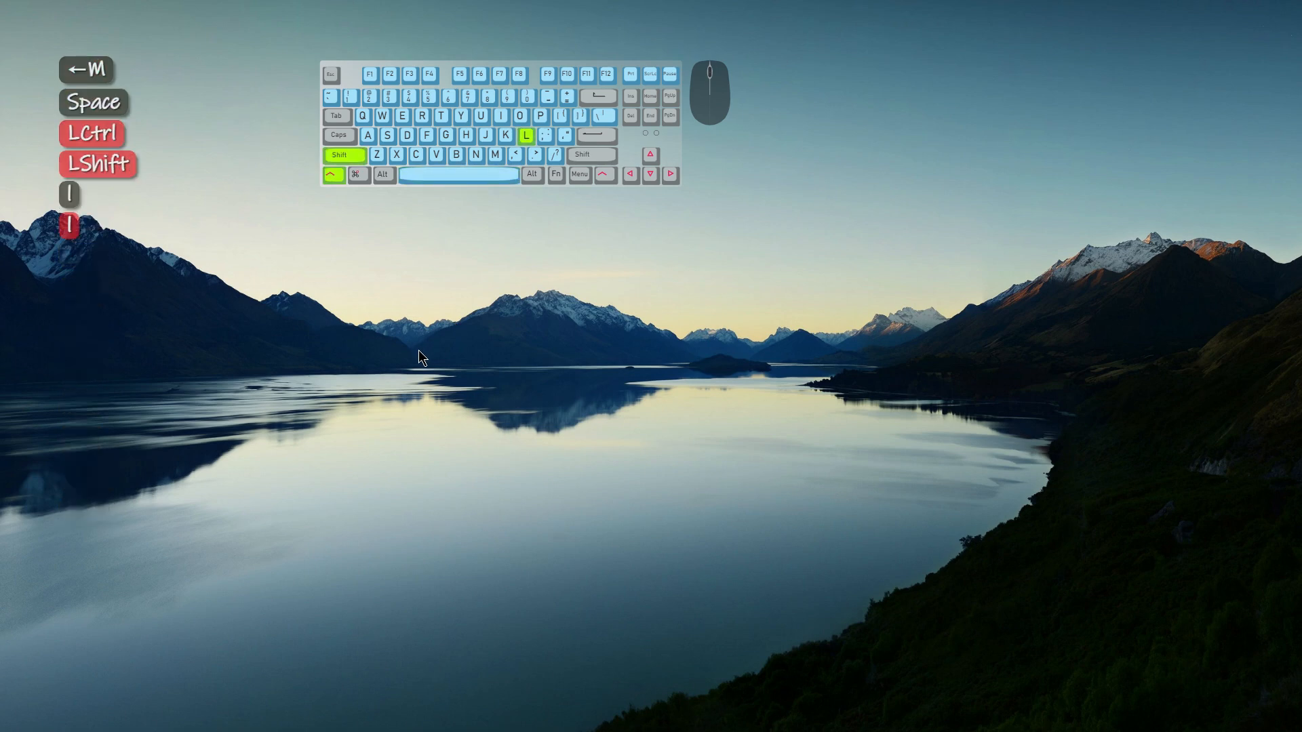
pyautogui.hotkey('ctrl', 'shift', 'j')
pyautogui.press('space')
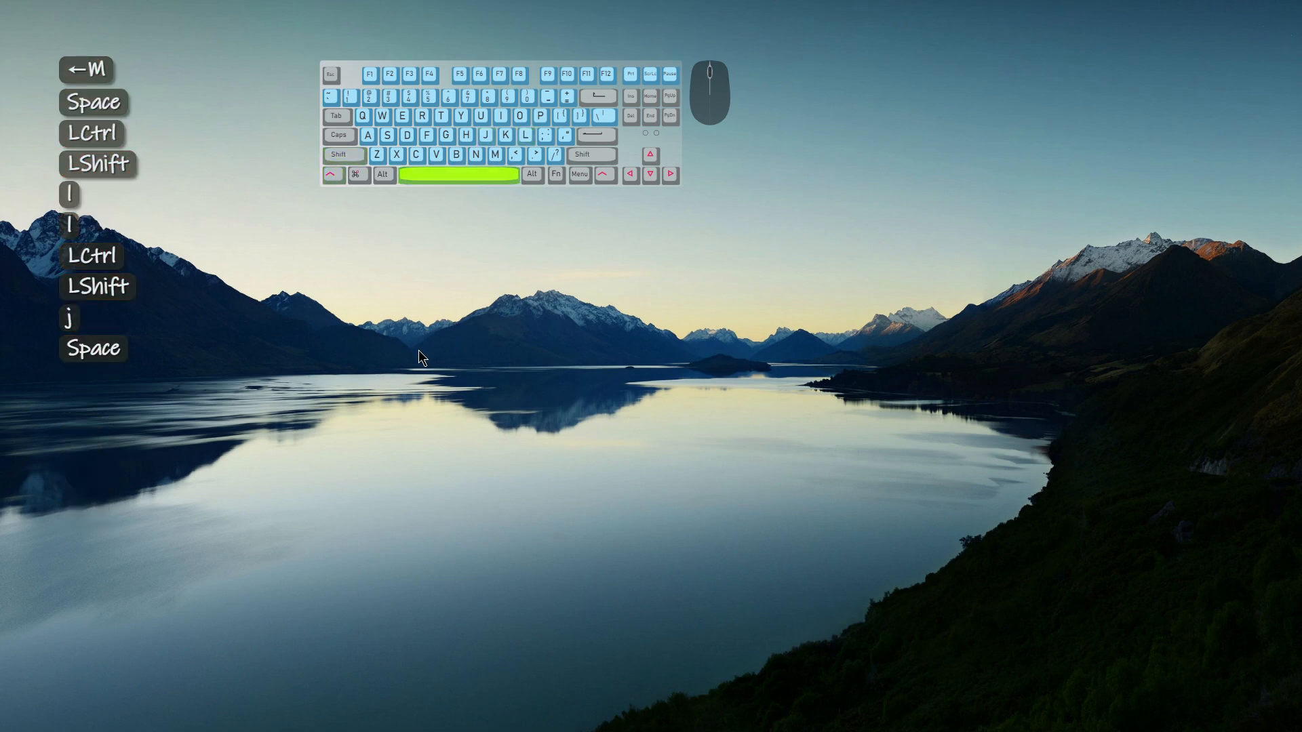
pyautogui.press('s')
pyautogui.press('d')
pyautogui.press('j')
pyautogui.press('k')
pyautogui.press('s')
pyautogui.press('d')
pyautogui.press('space')
pyautogui.press('s')
pyautogui.press('d')
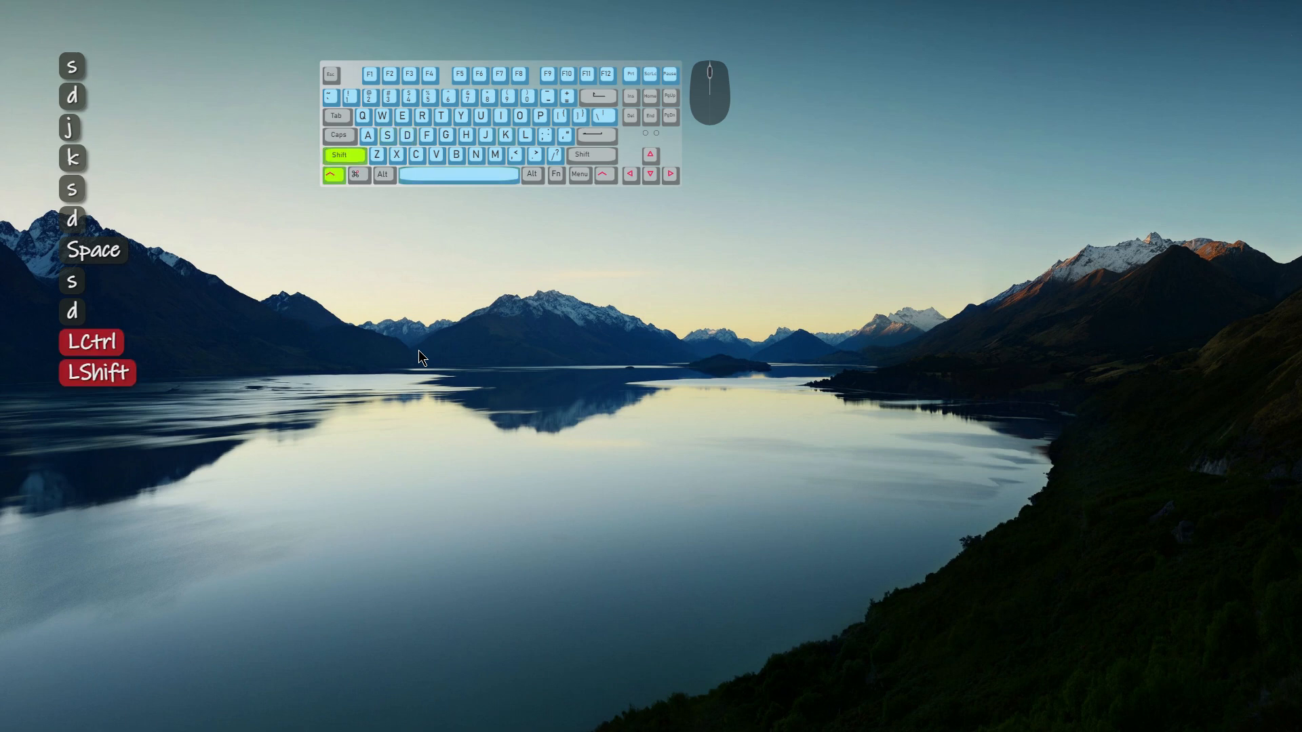
# Test held modifiers on the keyboard overlay by combining Ctrl+Shift with J, K and L repeatedly
pyautogui.hotkey('ctrl', 'shift', 'j')
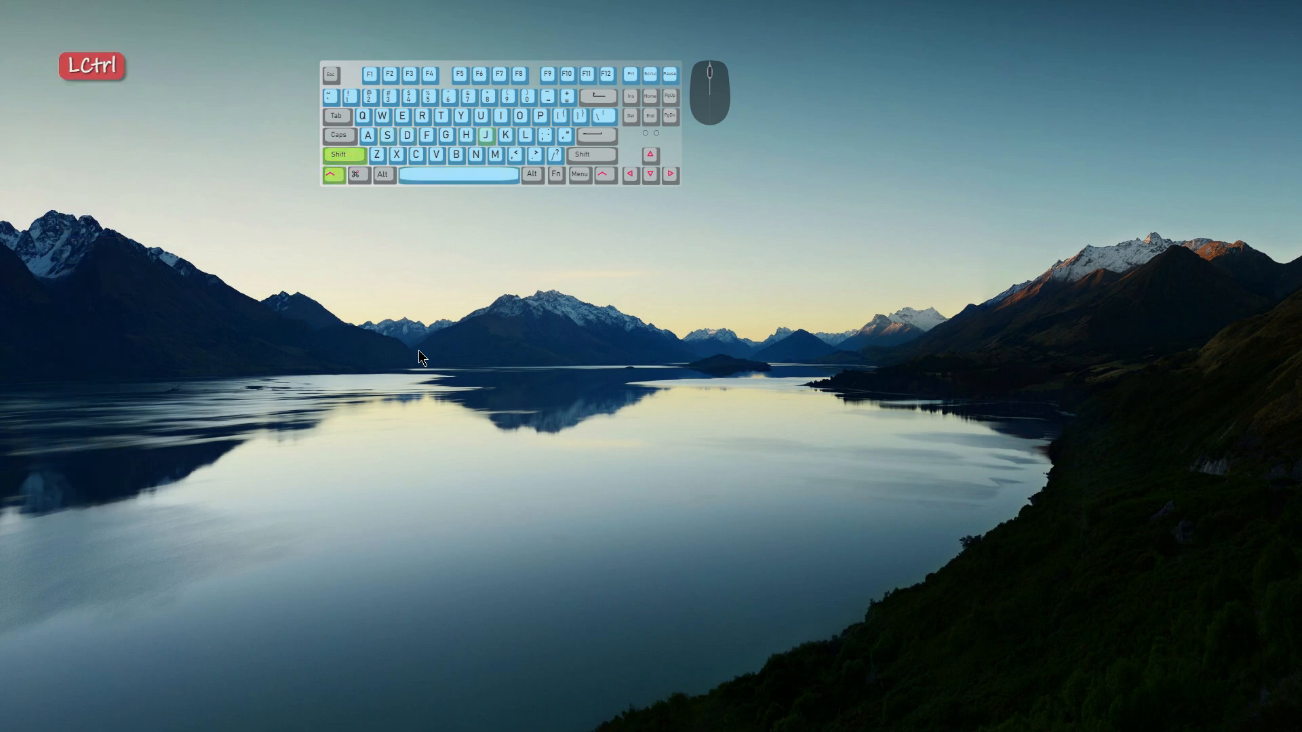
pyautogui.hotkey('ctrl', 'shift', 'k')
pyautogui.hotkey('ctrl', 'shift', 'j')
pyautogui.hotkey('ctrl', 'shift', 'k')
pyautogui.hotkey('ctrl', 'shift', 'j')
pyautogui.hotkey('ctrl', 'shift', 'l')
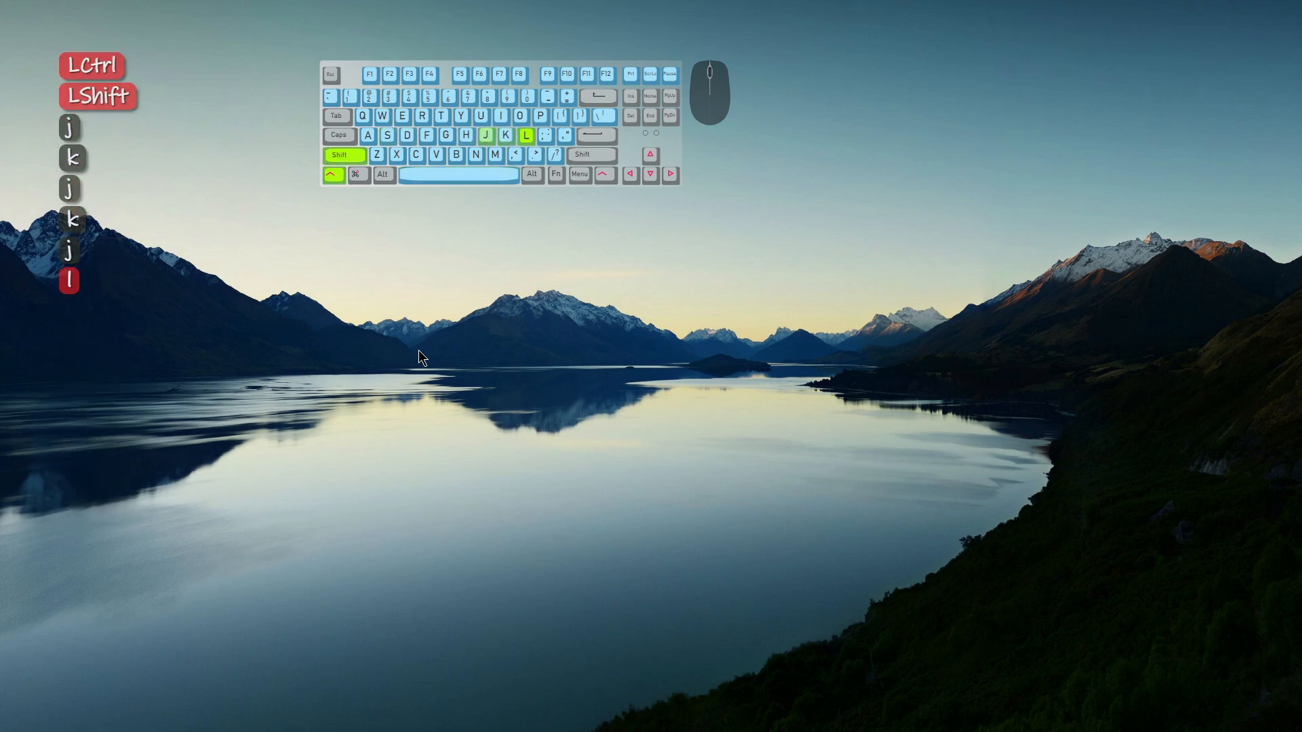
pyautogui.hotkey('ctrl', 'shift', 'k')
pyautogui.hotkey('ctrl', 'shift', 'j')
# Shrink the keyboard and mouse overlay and reposition it near the desktop's upper edge
pyautogui.press('ctrl+super+alt')
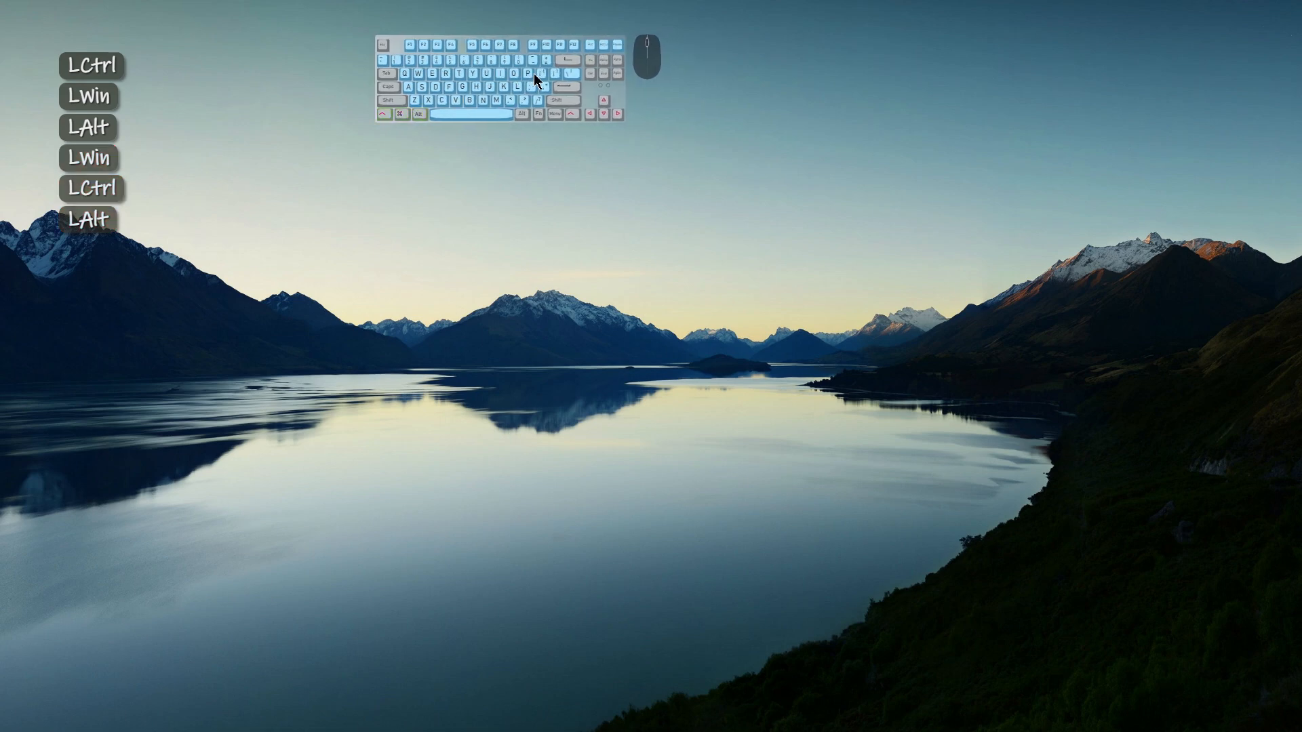
pyautogui.press('ctrl+super+alt')
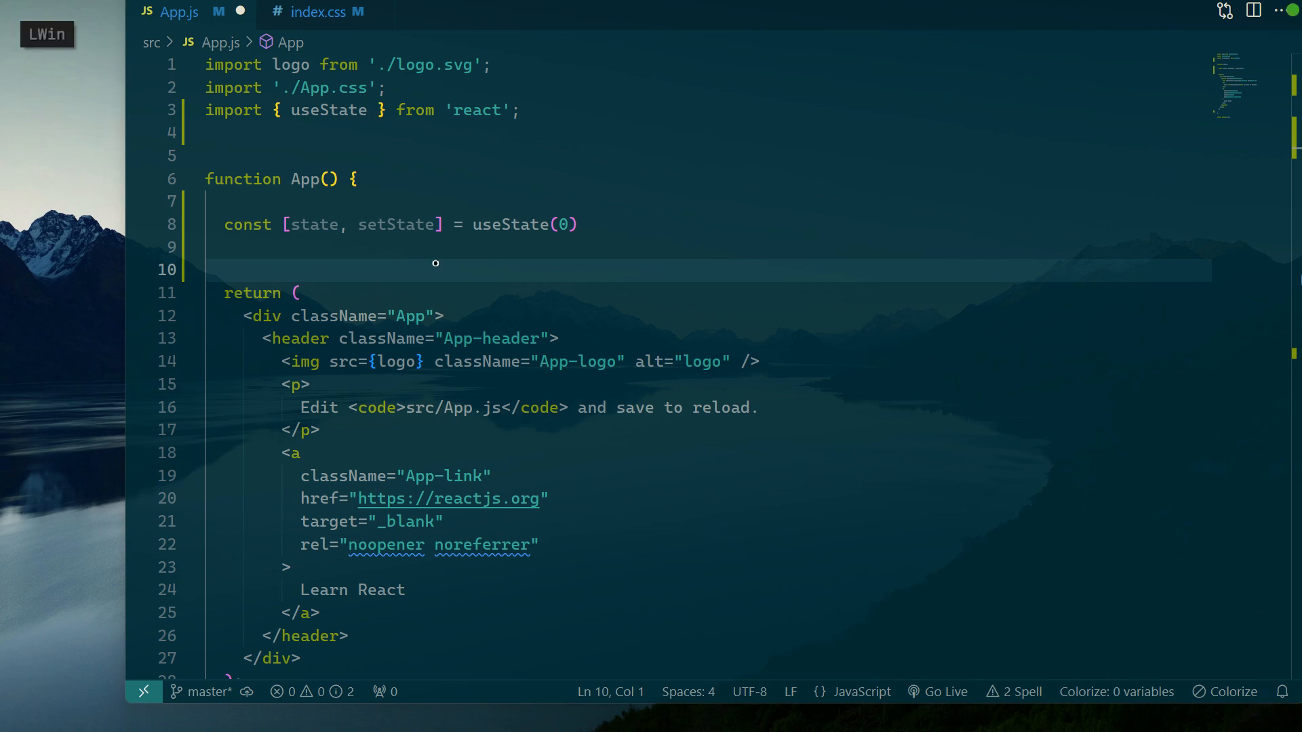
# Draw a green line under useState(0), clear it, draw a green freehand curve around the same call and clear that too
pyautogui.moveTo(458, 239); pyautogui.dragTo(597, 240)
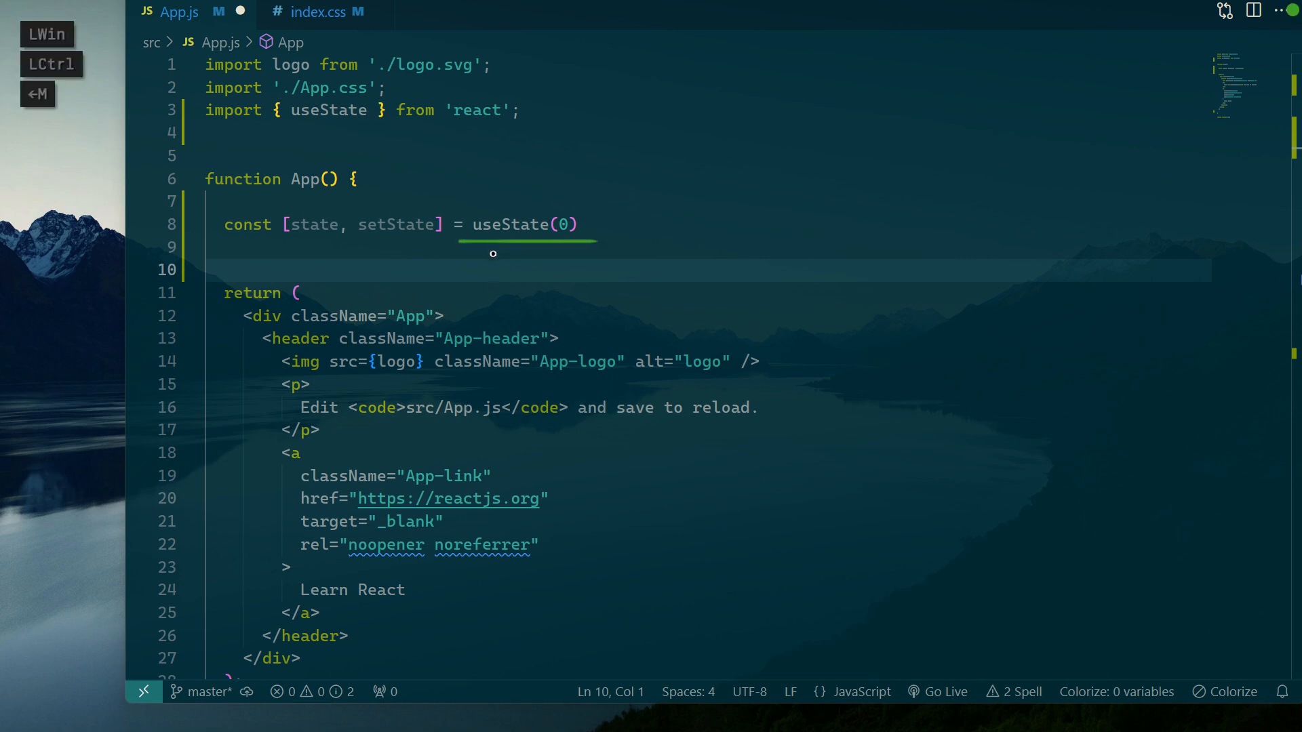
pyautogui.press('Escape')
pyautogui.moveTo(479, 247); pyautogui.dragTo(630, 242)
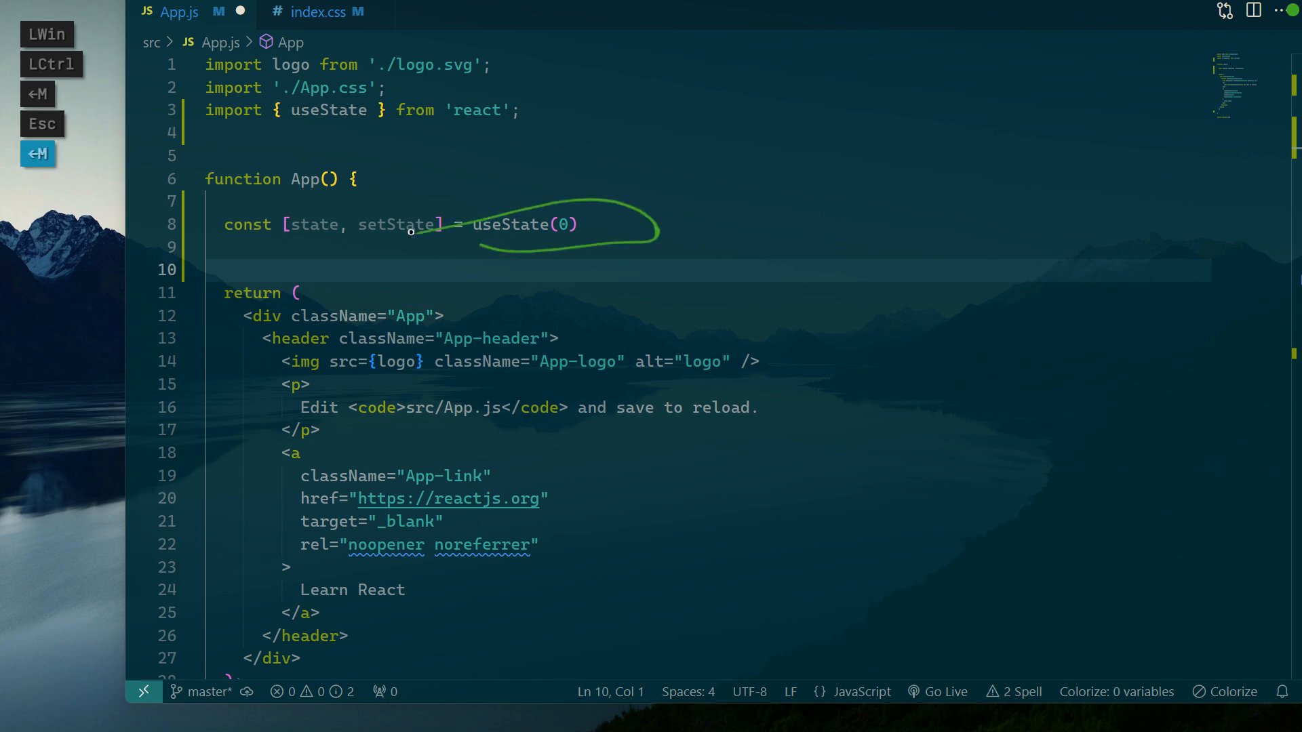
pyautogui.press('Escape')
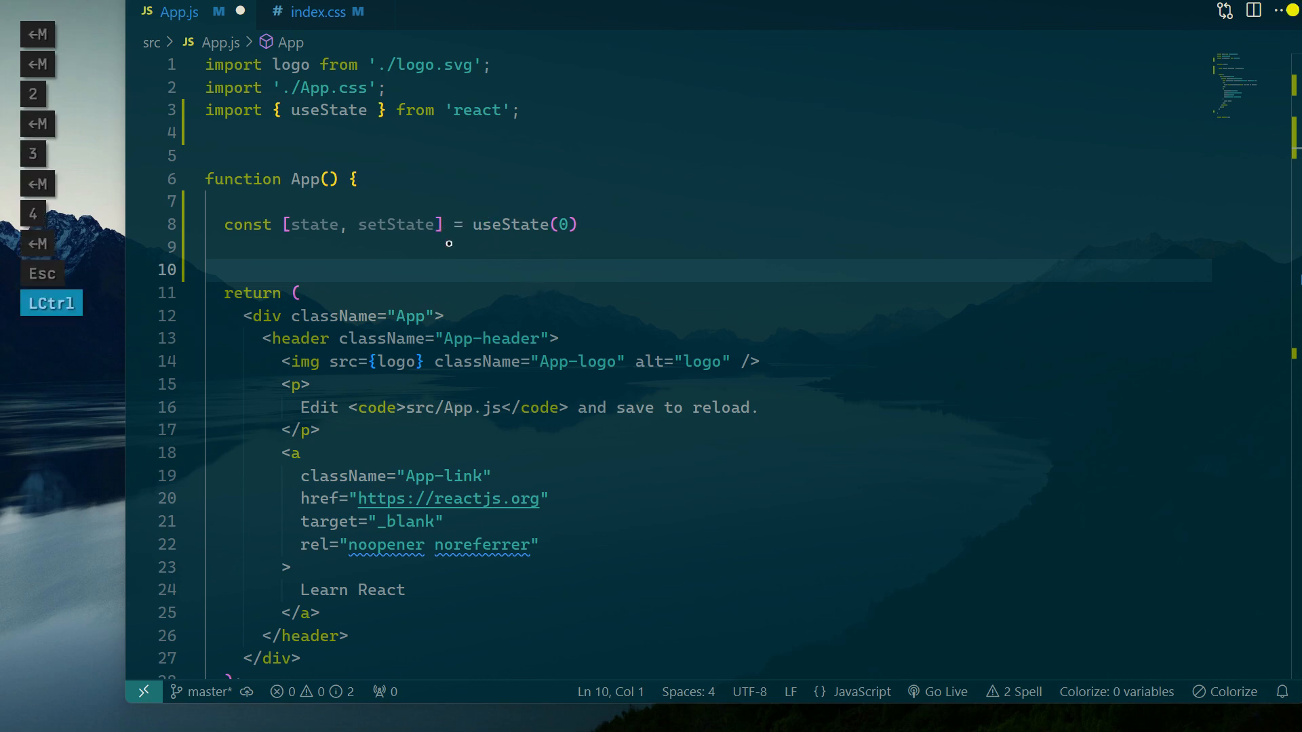
# Underline useState(0) and [state, setState] in yellow, clear the lines, and frame code line 8 with a temporary yellow rectangle
pyautogui.moveTo(453, 248); pyautogui.dragTo(627, 253)
pyautogui.moveTo(273, 245); pyautogui.dragTo(422, 244)
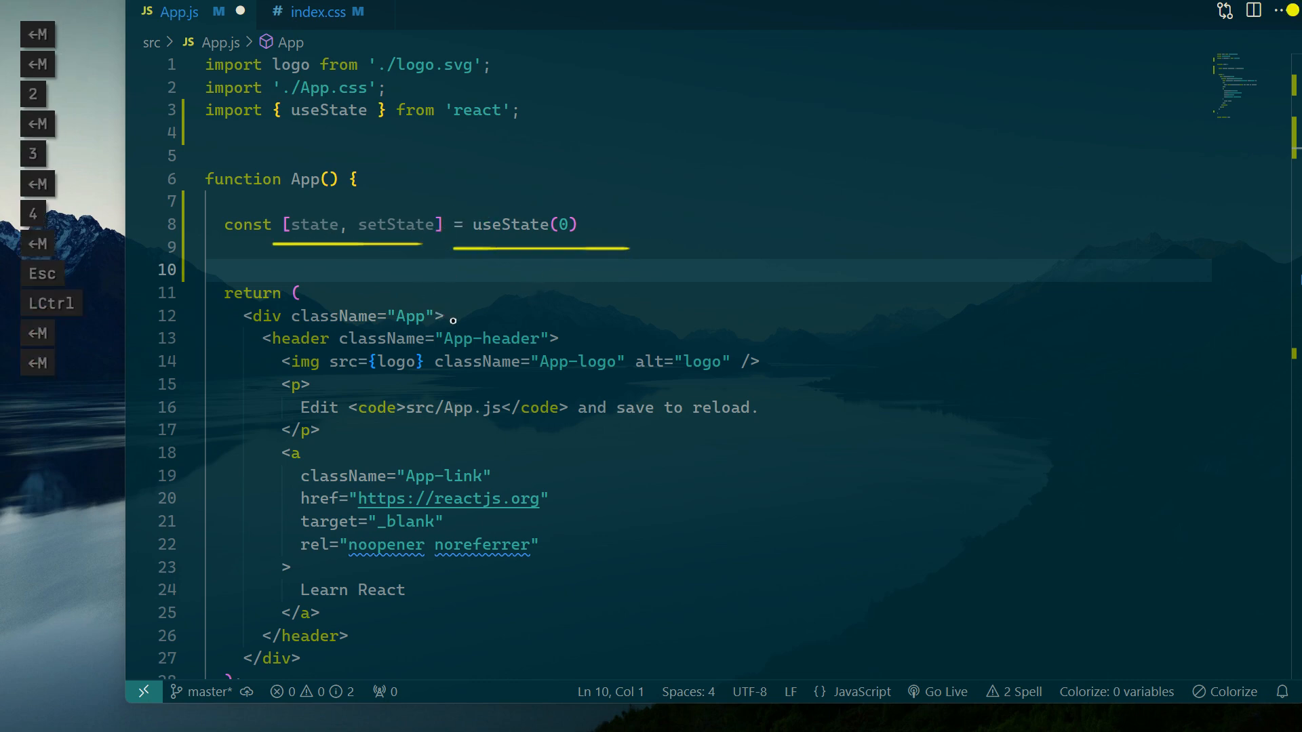
pyautogui.press('Escape')
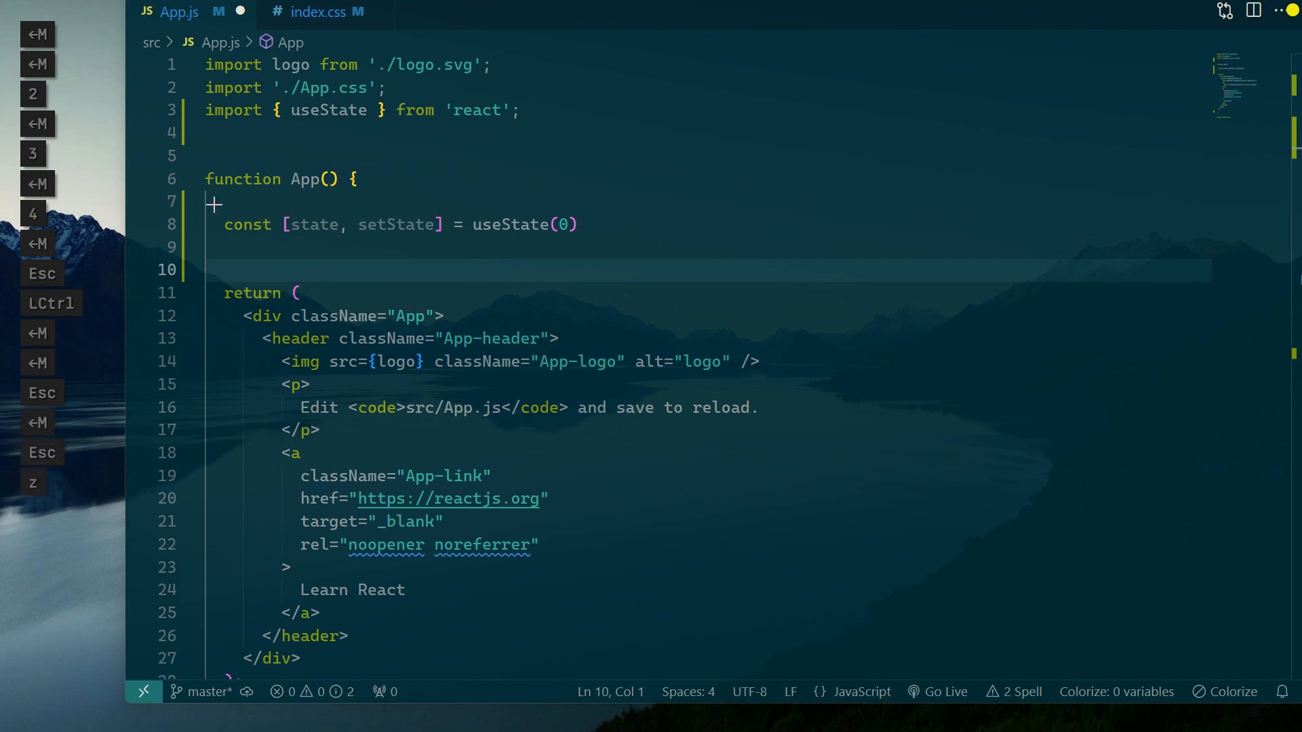
pyautogui.moveTo(214, 204)
pyautogui.mouseDown()
pyautogui.moveTo(592, 267)
pyautogui.moveTo(661, 253)
pyautogui.mouseUp()
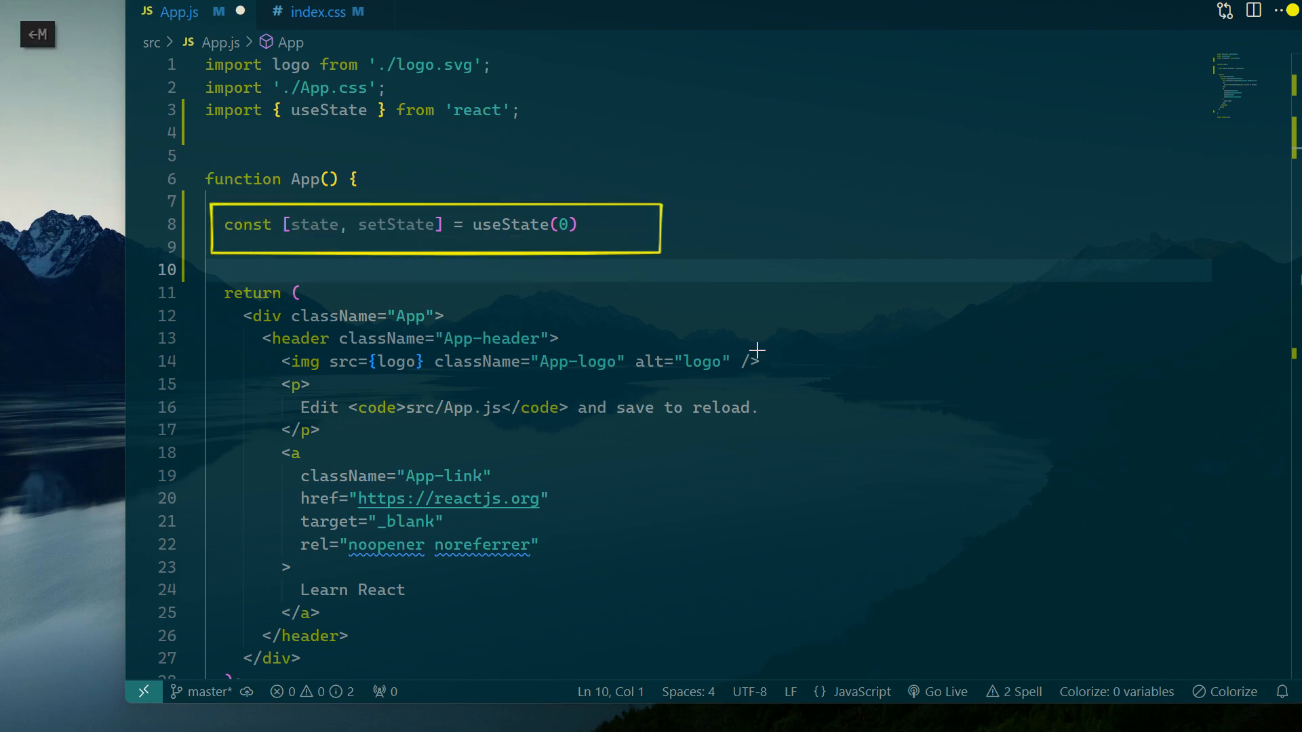
pyautogui.press('Escape')
# Underline useState(0) and [state, setState] in yellow, frame the return block with a rectangle, and clear the annotations
pyautogui.keyDown('ctrl'); pyautogui.click(475, 241); pyautogui.keyUp('ctrl')
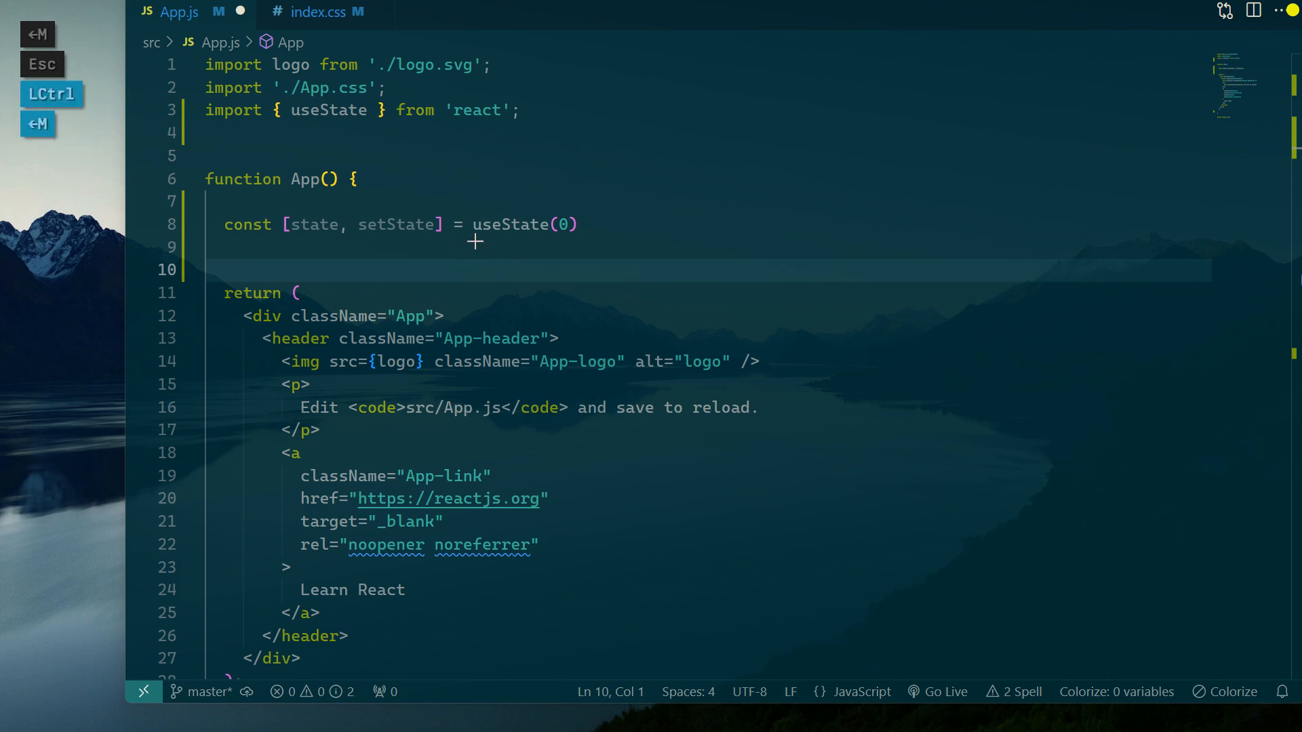
pyautogui.moveTo(591, 249); pyautogui.dragTo(591, 249)
pyautogui.moveTo(282, 252); pyautogui.dragTo(453, 251)
pyautogui.moveTo(207, 274); pyautogui.dragTo(859, 652)
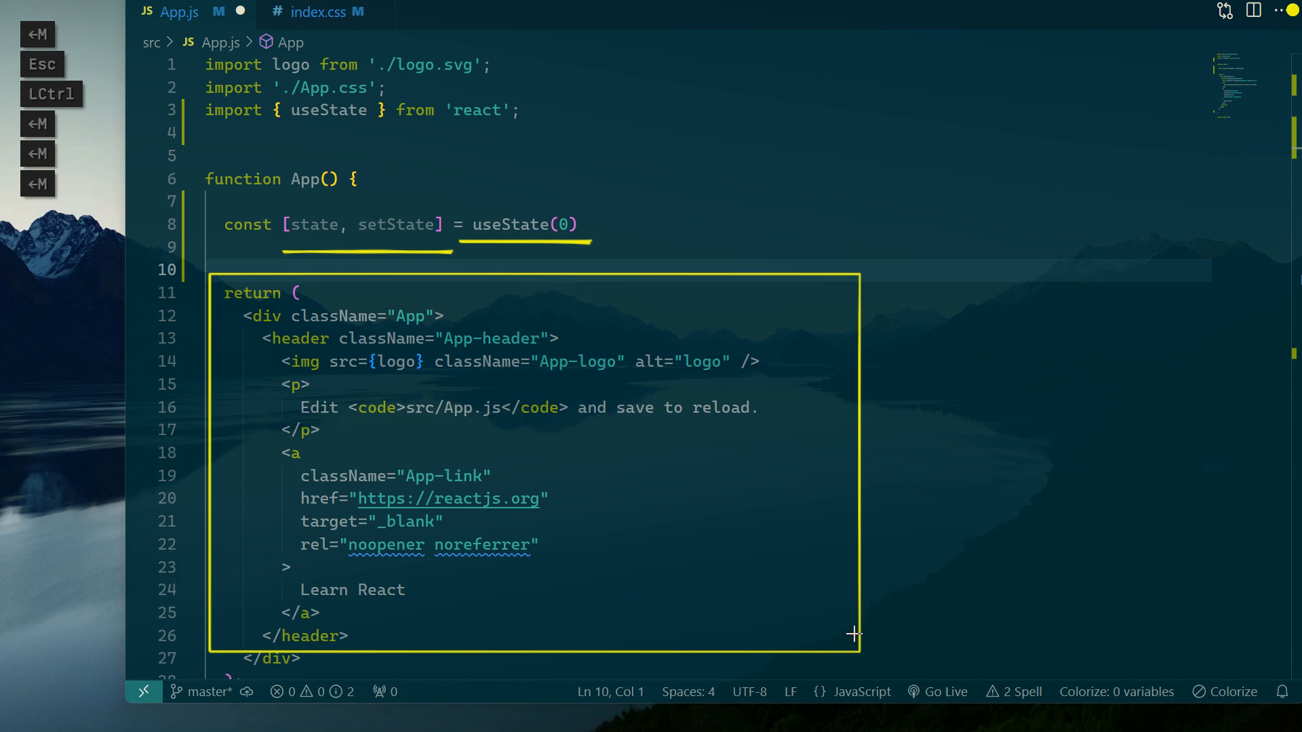
pyautogui.press('Escape')
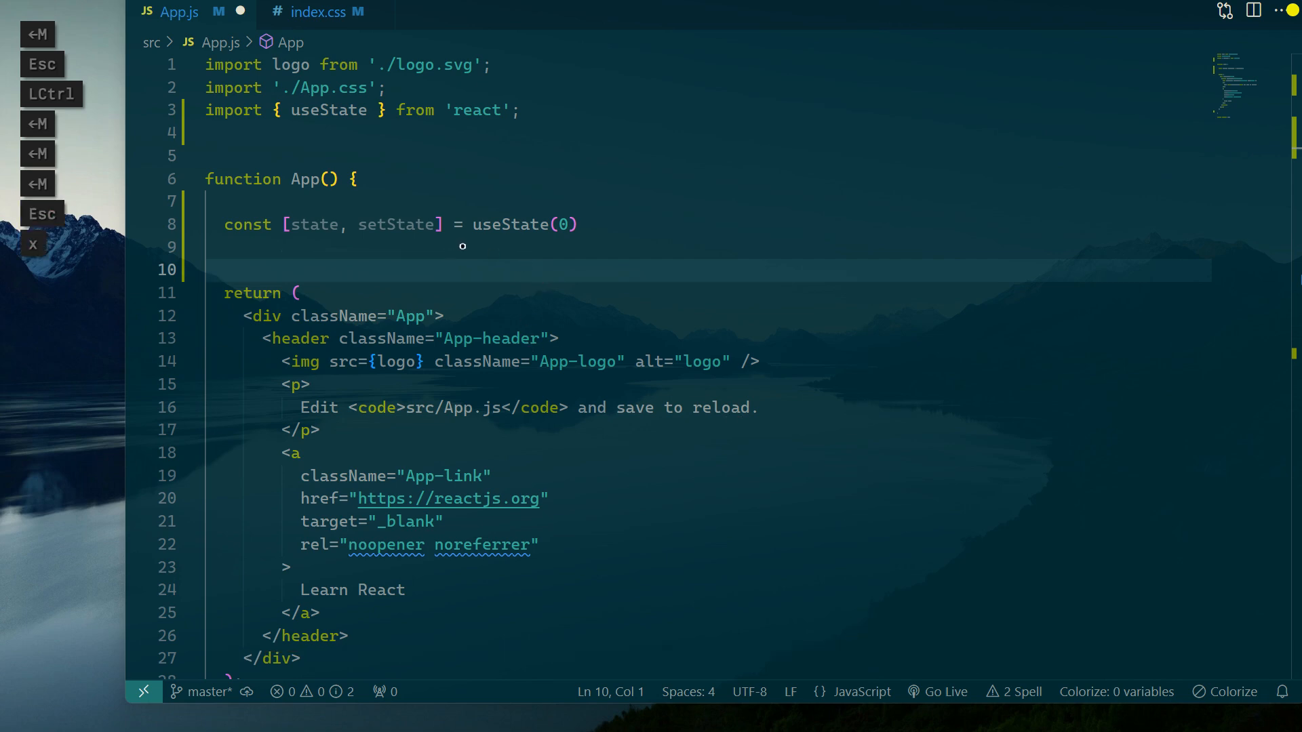
# Draw five straight yellow diagonal lines across the code and the empty area beside it
pyautogui.moveTo(468, 283); pyautogui.dragTo(710, 238)
pyautogui.moveTo(610, 344); pyautogui.dragTo(858, 220)
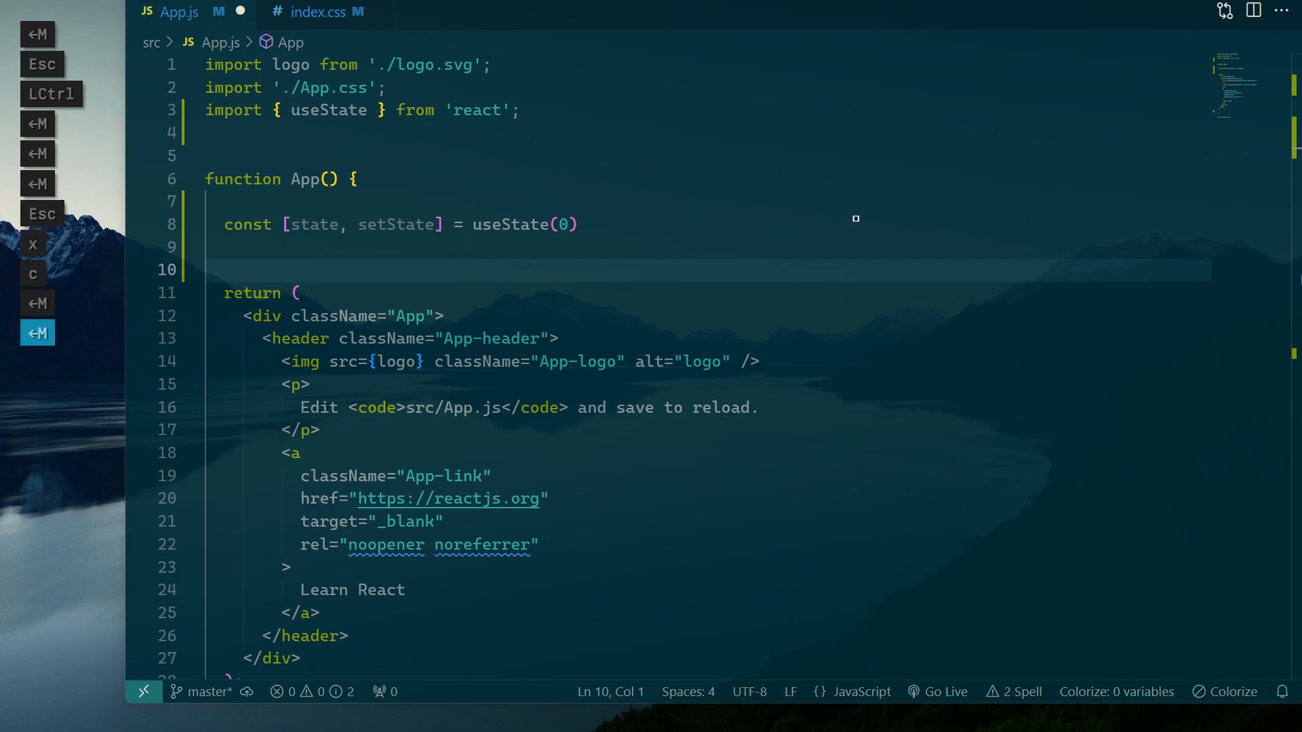
pyautogui.moveTo(728, 386); pyautogui.dragTo(938, 243)
pyautogui.moveTo(811, 412); pyautogui.dragTo(953, 307)
pyautogui.moveTo(806, 522); pyautogui.dragTo(966, 389)
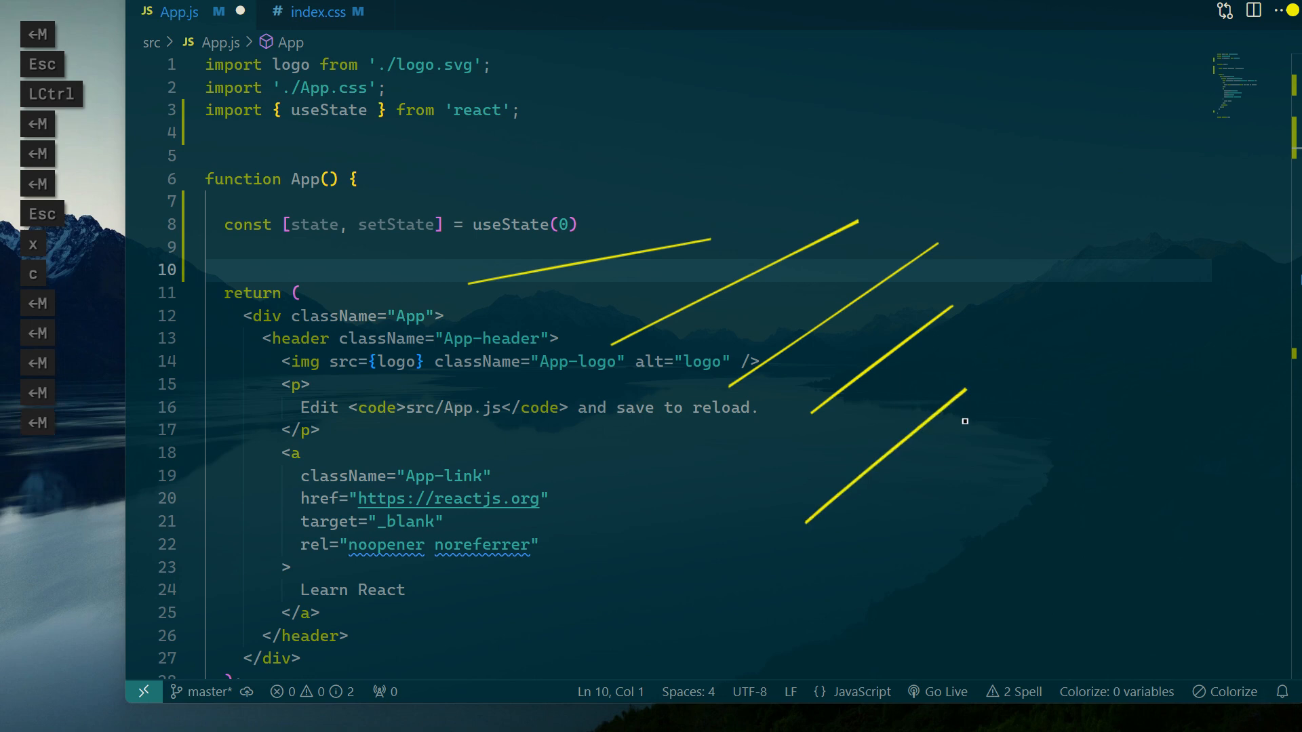
# Undo and redo the yellow diagonal lines one by one, going through the sequence twice
pyautogui.press('Tab')
pyautogui.press('Tab')
pyautogui.press('Tab')
pyautogui.press('Tab')
pyautogui.hotkey('ctrl', 'Tab')
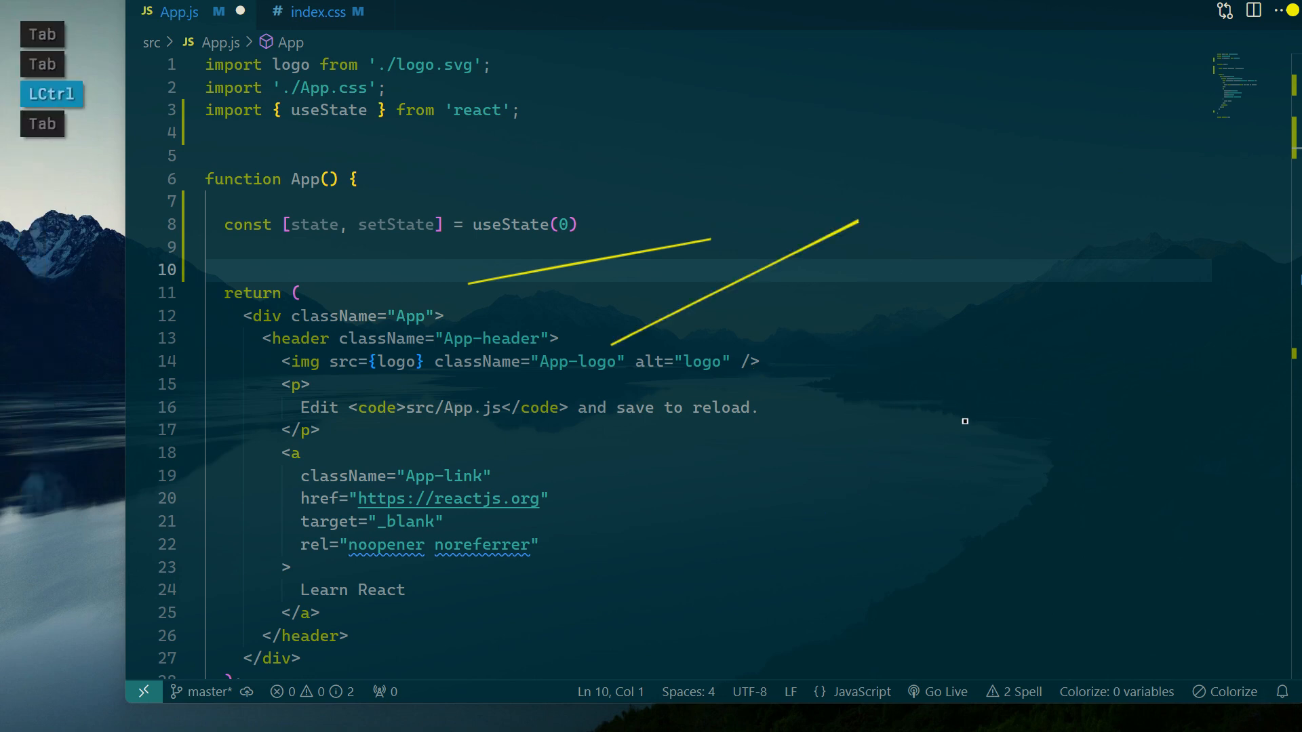
pyautogui.hotkey('ctrl', 'Tab')
pyautogui.hotkey('ctrl', 'Tab')
pyautogui.hotkey('ctrl', 'Tab')
pyautogui.press('Tab')
pyautogui.press('Tab')
pyautogui.press('Tab')
pyautogui.press('Tab')
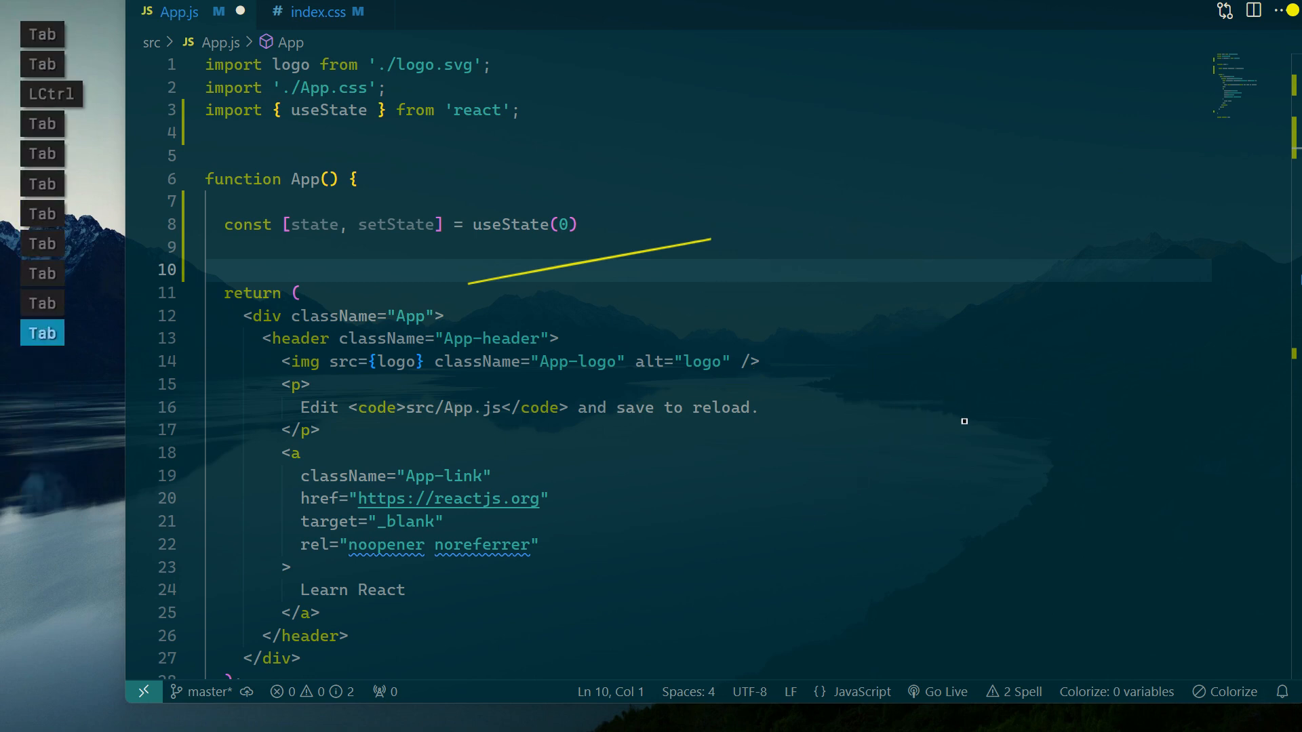
pyautogui.press('Tab')
pyautogui.hotkey('ctrl', 'Tab')
pyautogui.hotkey('ctrl', 'Tab')
pyautogui.hotkey('ctrl', 'Tab')
pyautogui.hotkey('ctrl', 'Tab')
pyautogui.hotkey('ctrl', 'Tab')
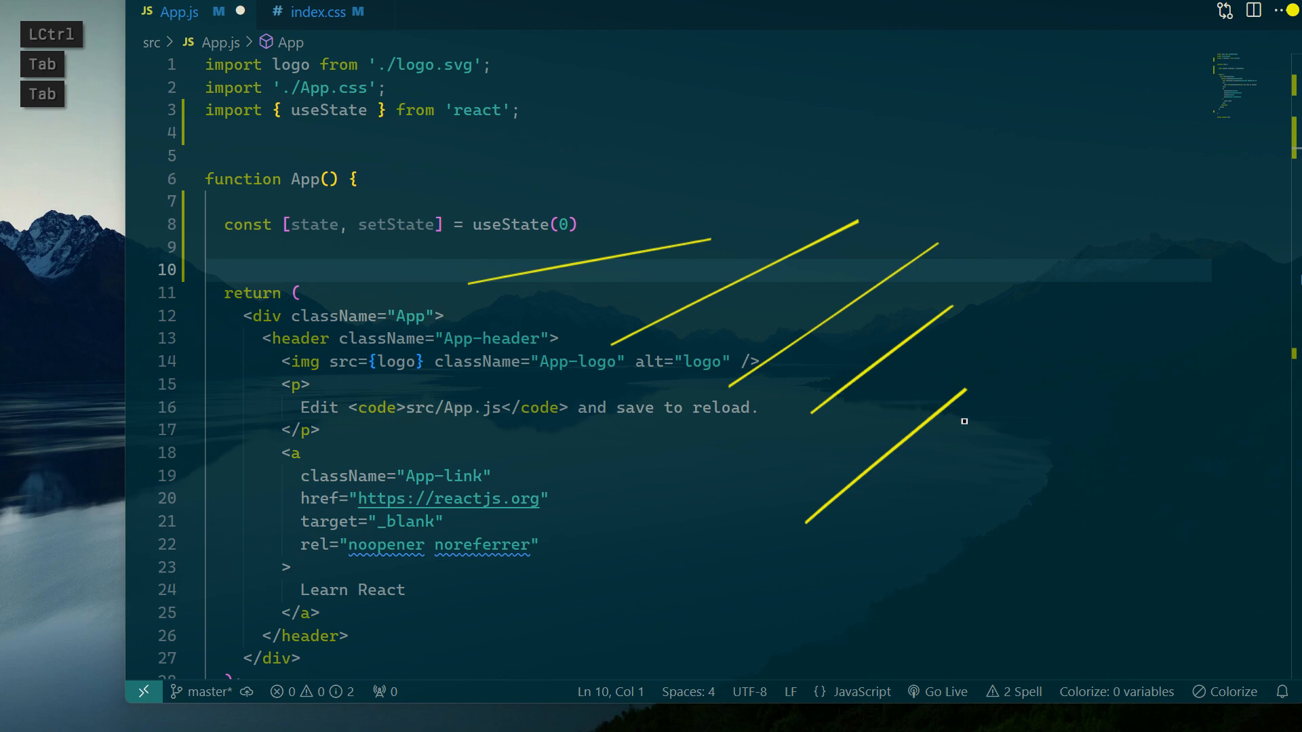
# Clear the diagonal lines and draw a black freehand arrow above the useState line
pyautogui.press('Escape')
pyautogui.click(512, 256)
pyautogui.press('Escape')
pyautogui.press('`')
pyautogui.moveTo(502, 185); pyautogui.dragTo(773, 121)
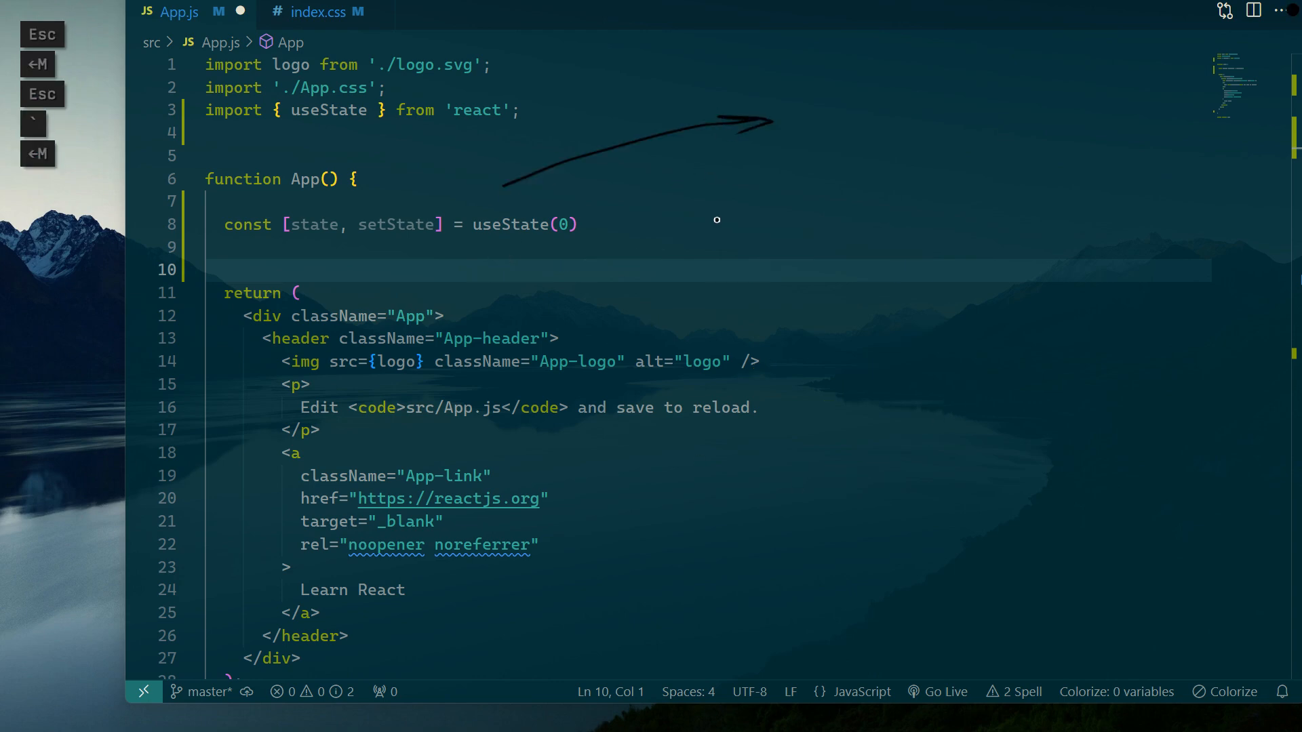
# Draw green, red, orange and yellow freehand arrows one below another across the code, changing the pen color for each
pyautogui.press('1')
pyautogui.moveTo(478, 253); pyautogui.dragTo(800, 199)
pyautogui.press('2')
pyautogui.moveTo(529, 299); pyautogui.dragTo(828, 262)
pyautogui.press('3')
pyautogui.moveTo(567, 370); pyautogui.dragTo(934, 309)
pyautogui.press('4')
pyautogui.moveTo(612, 429); pyautogui.dragTo(1063, 392)
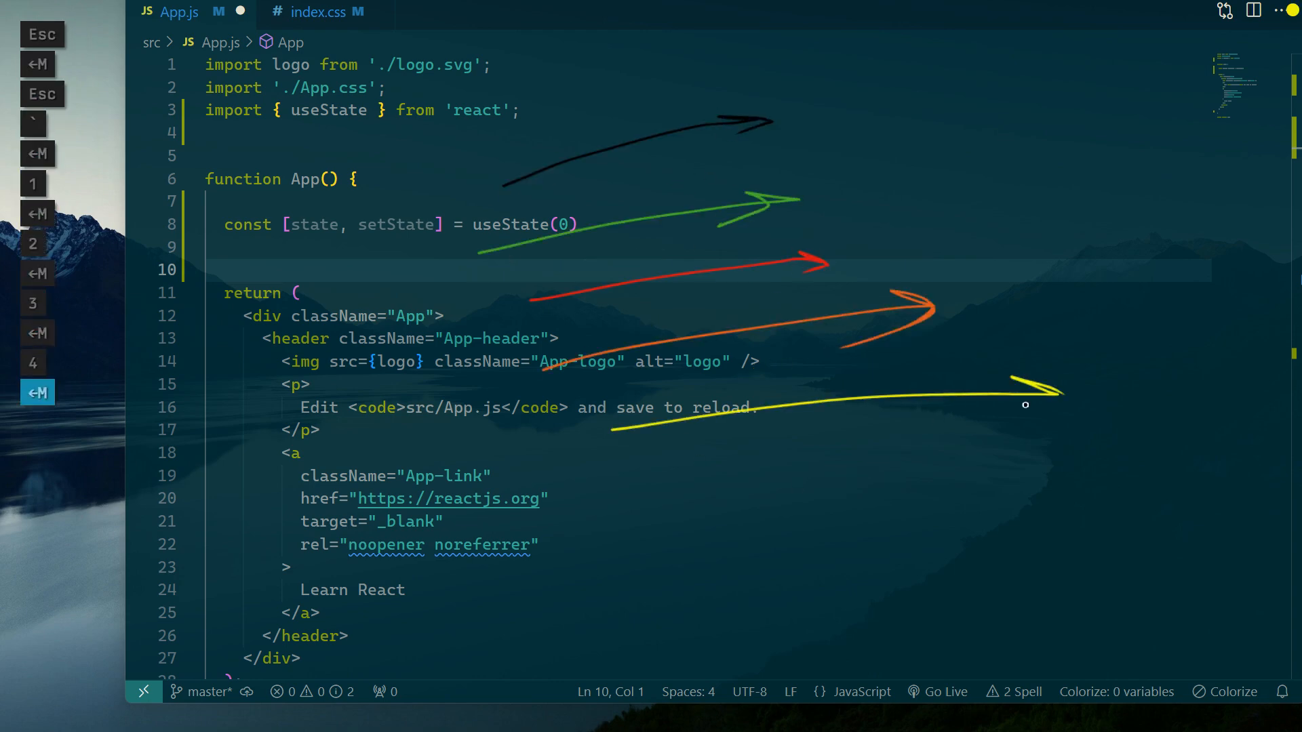
# Add more freehand arrows in yellow, blue, light blue, magenta, purple and violet, then clear all arrows
pyautogui.moveTo(688, 501); pyautogui.dragTo(1011, 483)
pyautogui.press('5')
pyautogui.moveTo(772, 510); pyautogui.dragTo(1158, 487)
pyautogui.press('6')
pyautogui.moveTo(359, 125)
pyautogui.mouseDown()
pyautogui.moveTo(728, 91)
pyautogui.moveTo(1043, 131)
pyautogui.moveTo(1020, 143)
pyautogui.mouseUp()
pyautogui.press('7')
pyautogui.press('8')
pyautogui.moveTo(922, 192); pyautogui.dragTo(1126, 213)
pyautogui.press('9')
pyautogui.moveTo(976, 246); pyautogui.dragTo(1191, 251)
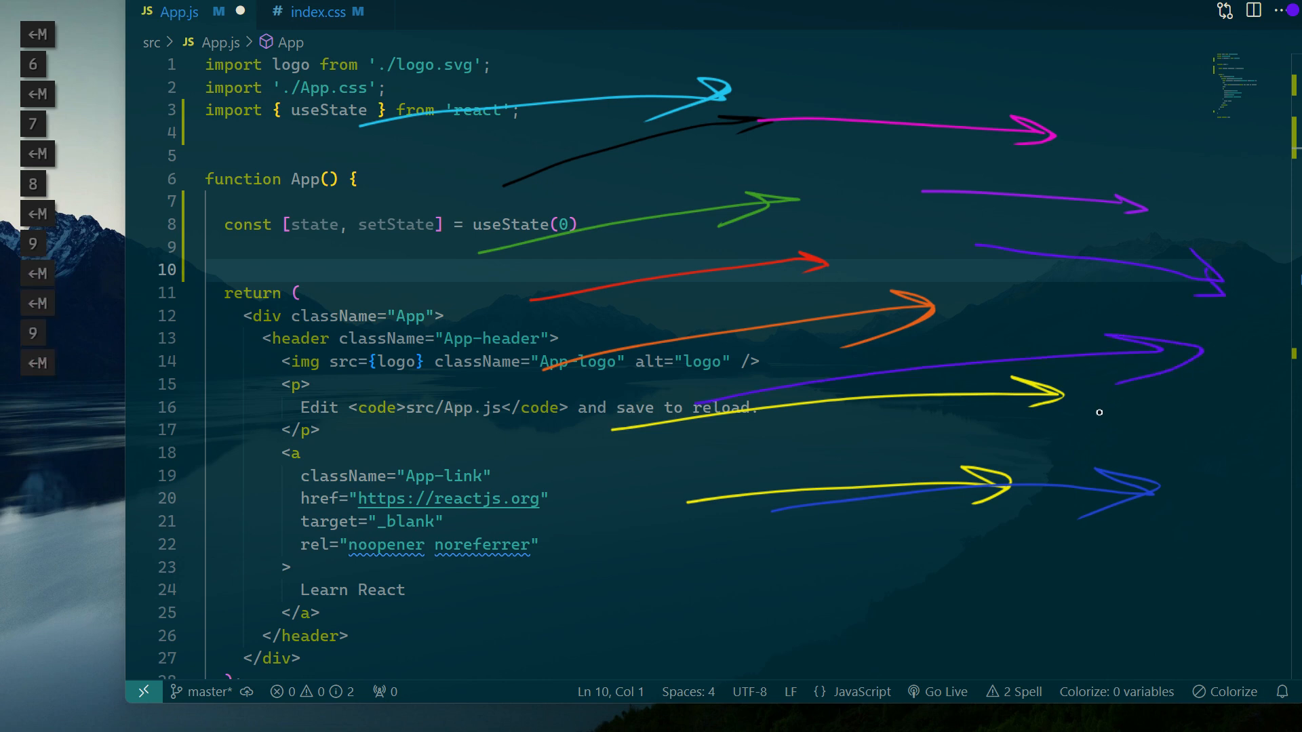
pyautogui.press('Escape')
# Draw four green freehand arrows beside the code, each with a thicker pen than the previous one, and clear them
pyautogui.moveTo(446, 185); pyautogui.dragTo(667, 144)
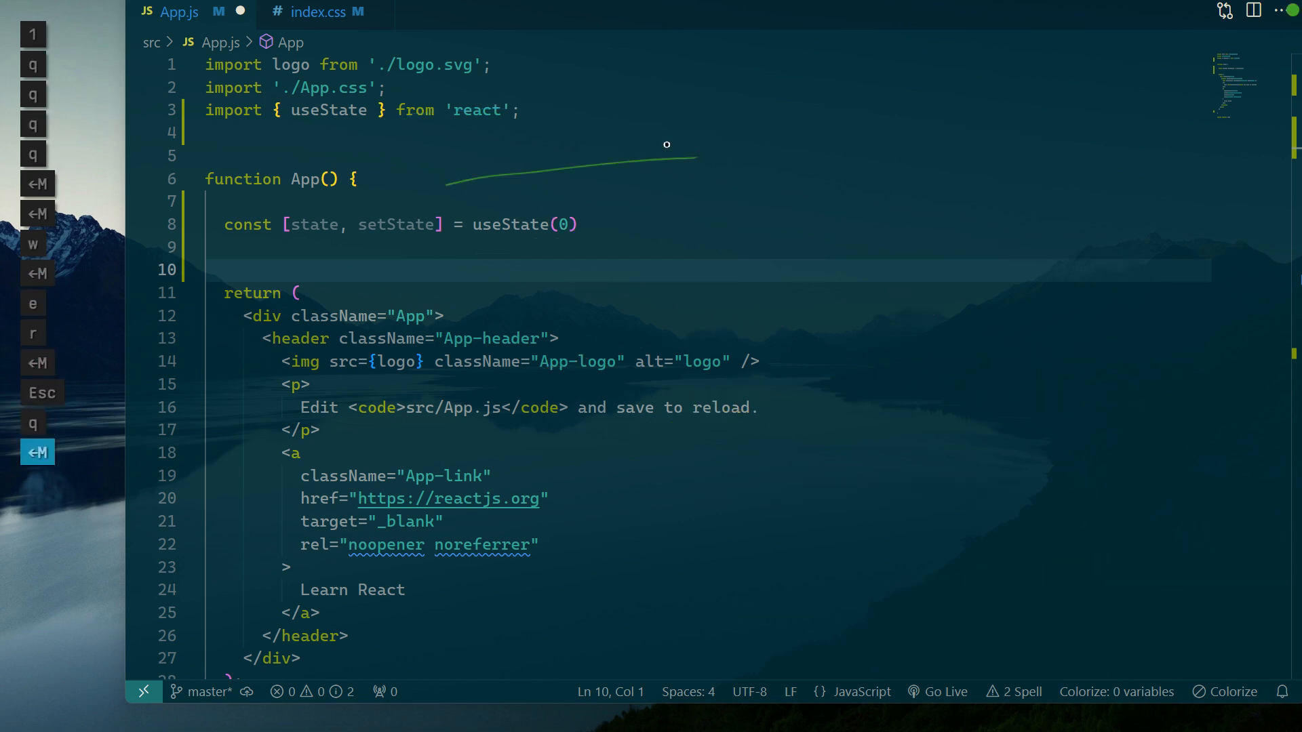
pyautogui.moveTo(575, 226)
pyautogui.mouseDown()
pyautogui.moveTo(827, 202)
pyautogui.moveTo(797, 230)
pyautogui.mouseUp()
pyautogui.press('e')
pyautogui.moveTo(665, 274)
pyautogui.mouseDown()
pyautogui.moveTo(929, 236)
pyautogui.moveTo(904, 257)
pyautogui.mouseUp()
pyautogui.press('r')
pyautogui.moveTo(736, 307)
pyautogui.mouseDown()
pyautogui.moveTo(994, 282)
pyautogui.moveTo(933, 321)
pyautogui.mouseUp()
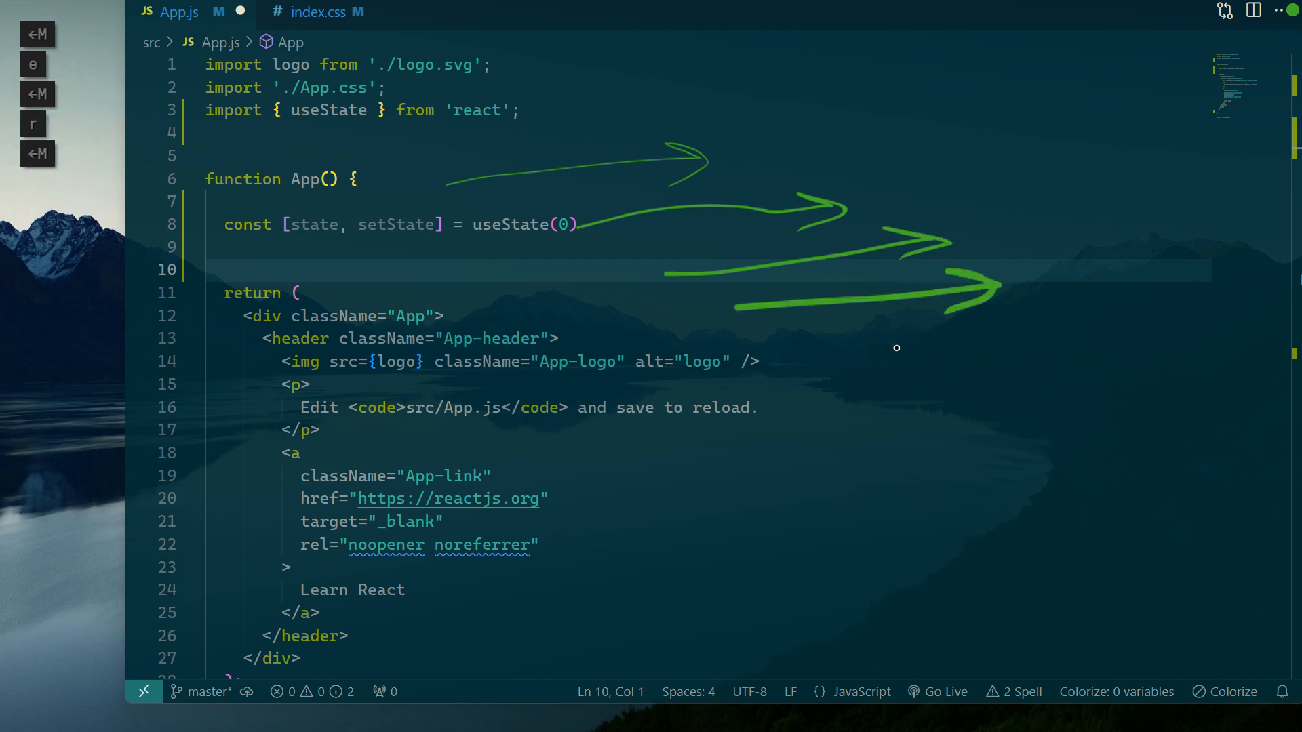
pyautogui.press('Escape')
# Place the label "Text" in the empty area beside the import lines and underline it with a yellow freehand stroke
pyautogui.press('t')
pyautogui.click(800, 130)
pyautogui.write('Text')
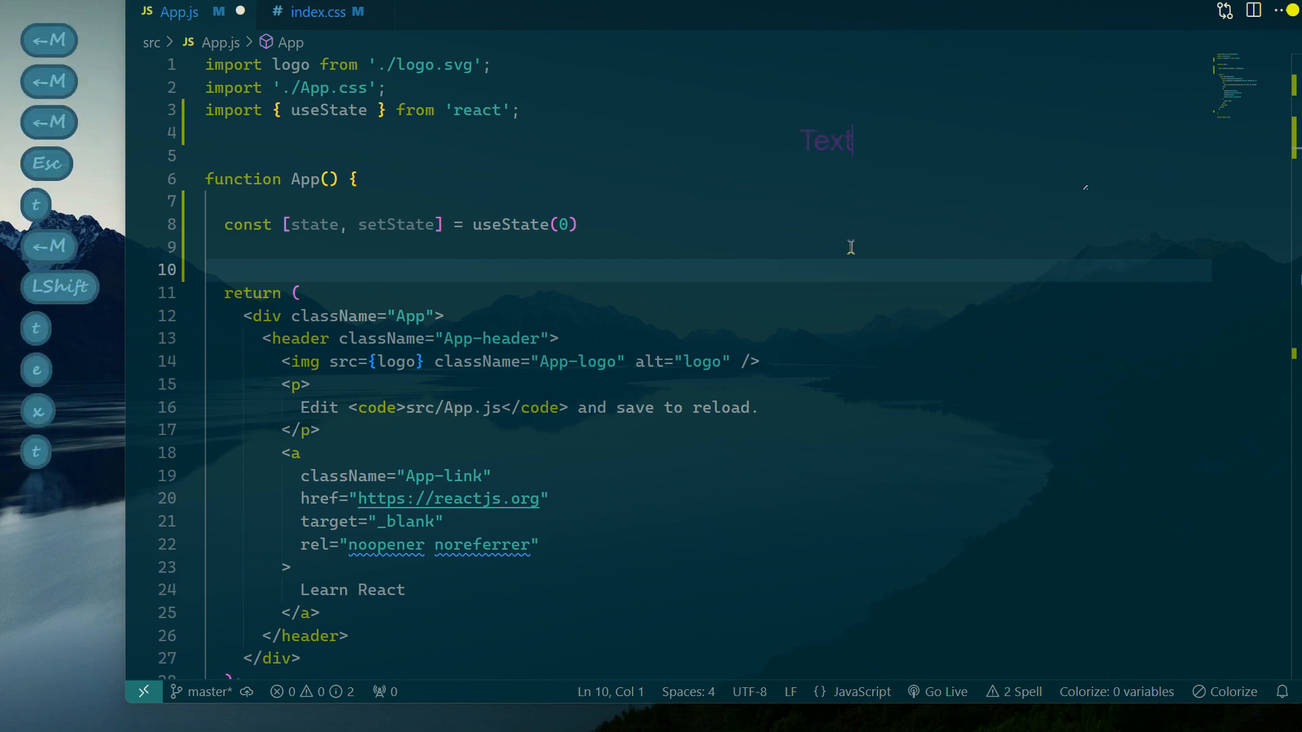
pyautogui.click(746, 94)
pyautogui.press('x')
pyautogui.moveTo(773, 174); pyautogui.dragTo(910, 158)
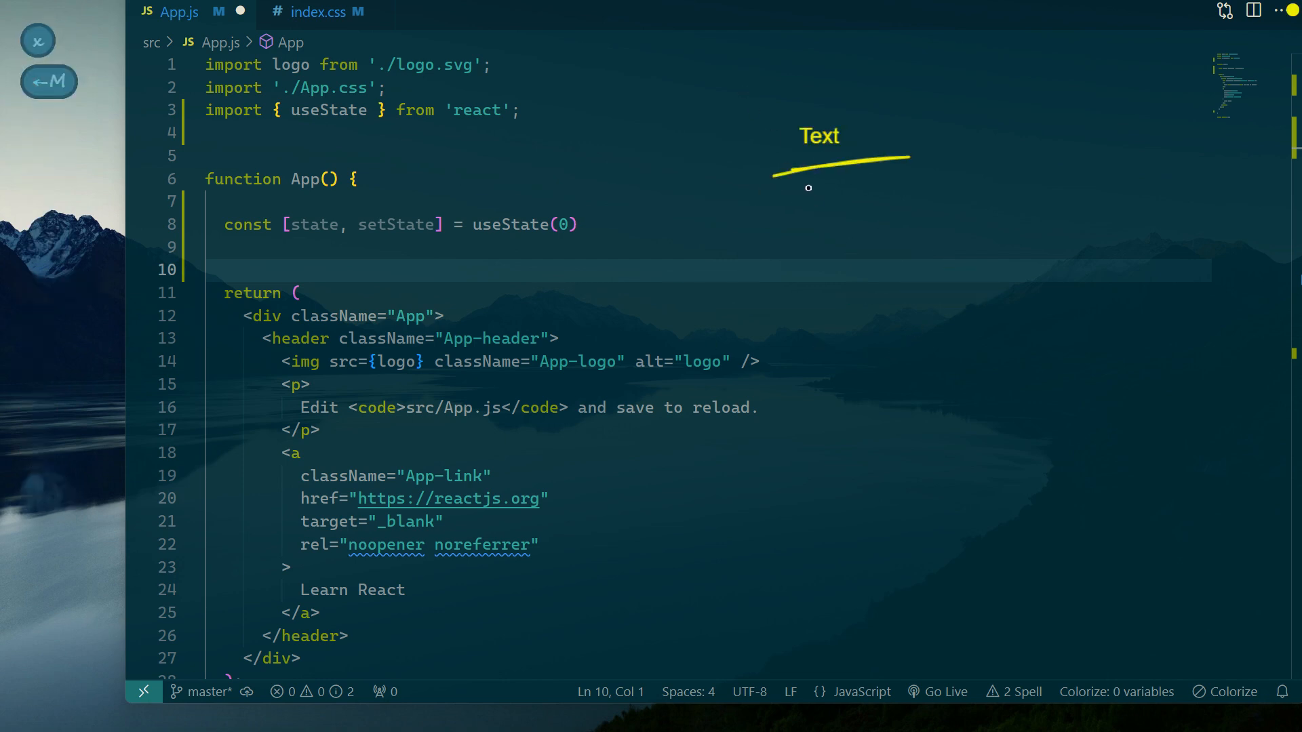
# Draw two slanted strokes across the "Text" label and the empty area beside it
pyautogui.click(863, 114)
pyautogui.press('s')
pyautogui.moveTo(808, 142); pyautogui.dragTo(1054, 94)
pyautogui.moveTo(813, 164)
pyautogui.mouseDown()
pyautogui.moveTo(1019, 170)
pyautogui.moveTo(1045, 123)
pyautogui.mouseUp()
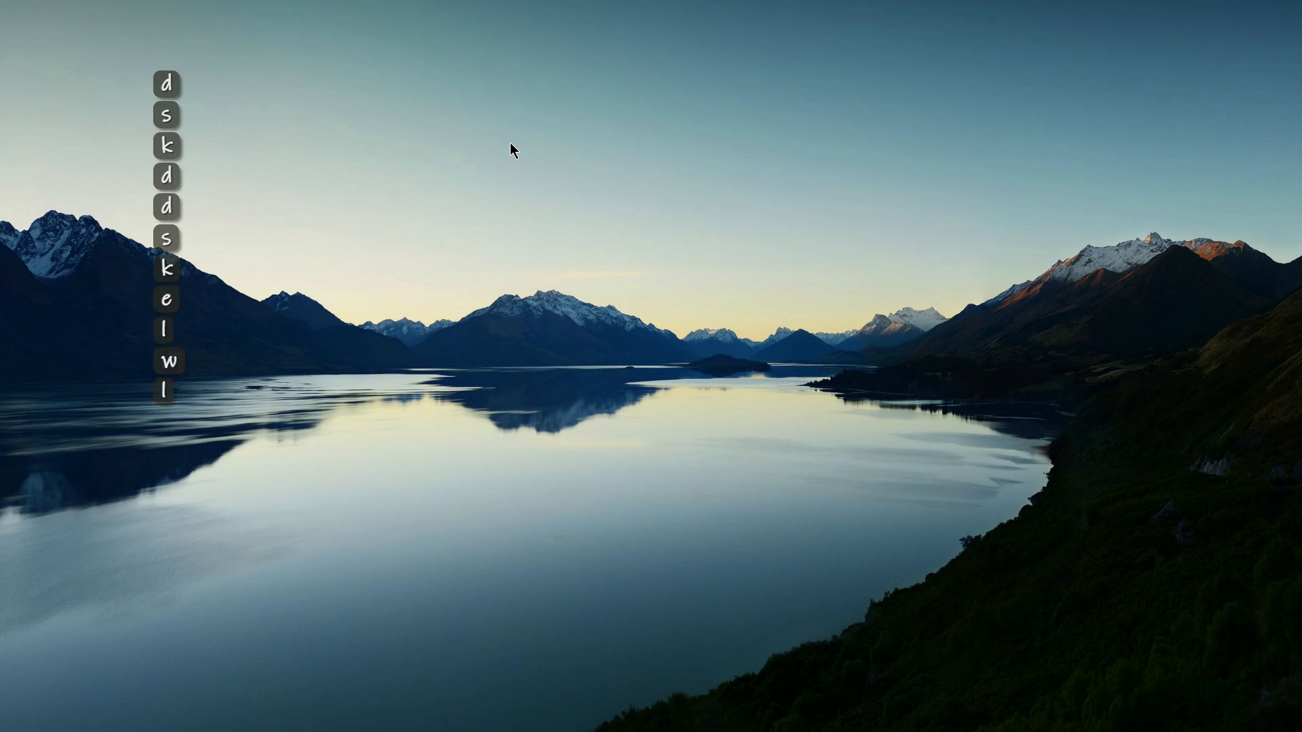
# Feed the key list the sample letters k, d, j, d, j followed by ten spaces
pyautogui.press('k')
pyautogui.press('d')
pyautogui.press('j')
pyautogui.press('d')
pyautogui.press('j')
pyautogui.press('space')
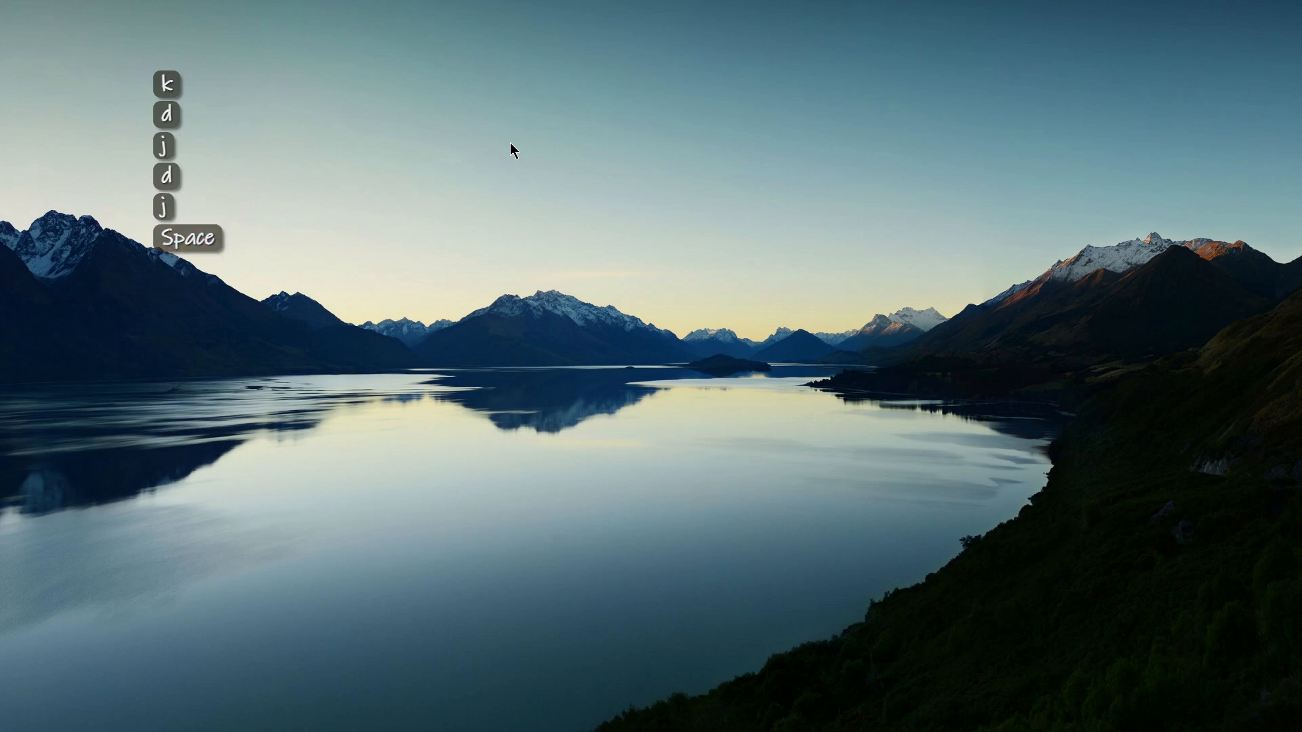
pyautogui.press('space')
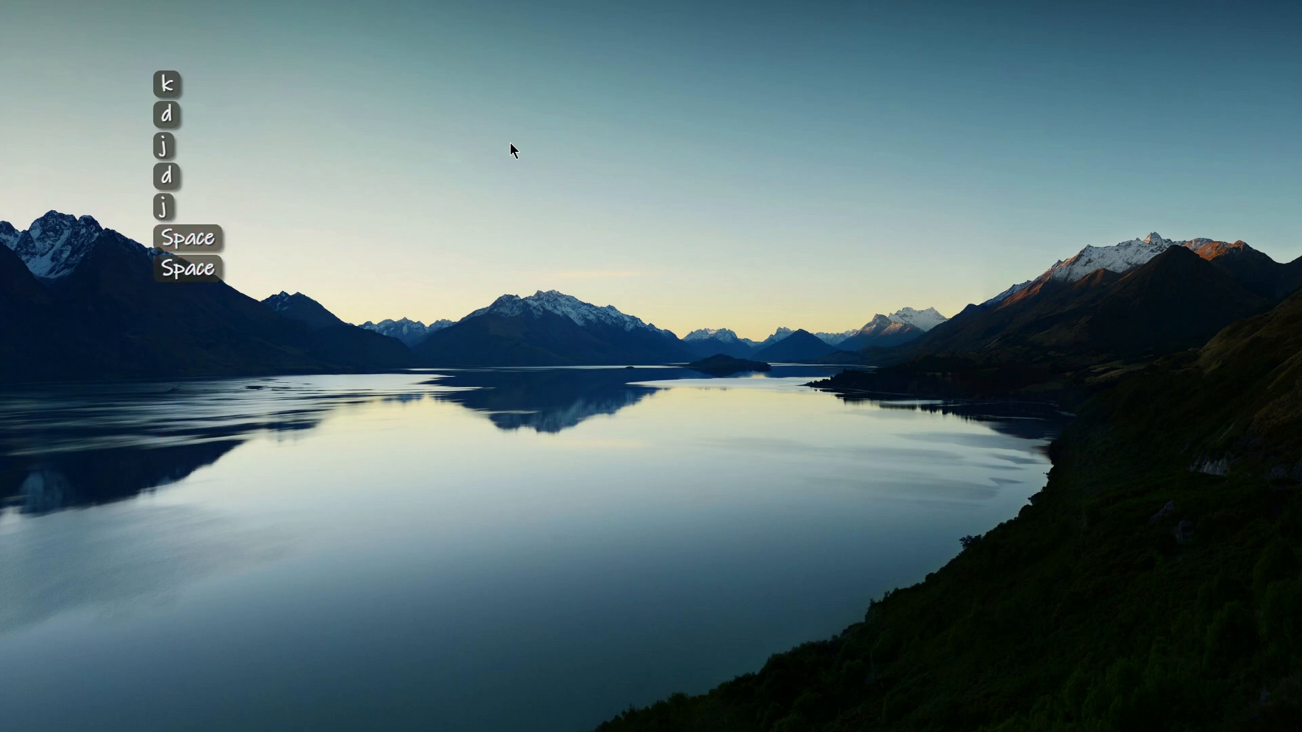
pyautogui.press('space')
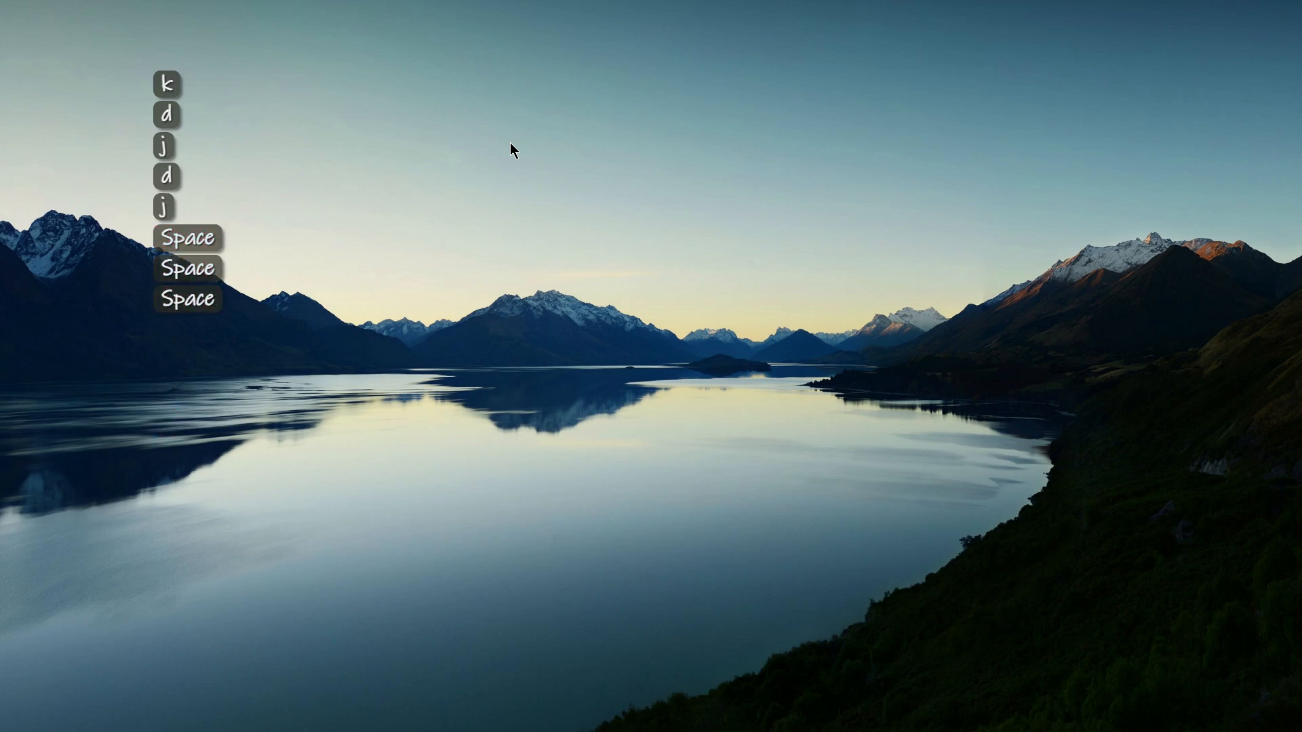
pyautogui.press('space')
pyautogui.press('space')
pyautogui.press('space')
pyautogui.press('space')
pyautogui.press('space')
pyautogui.press('space')
pyautogui.press('space')
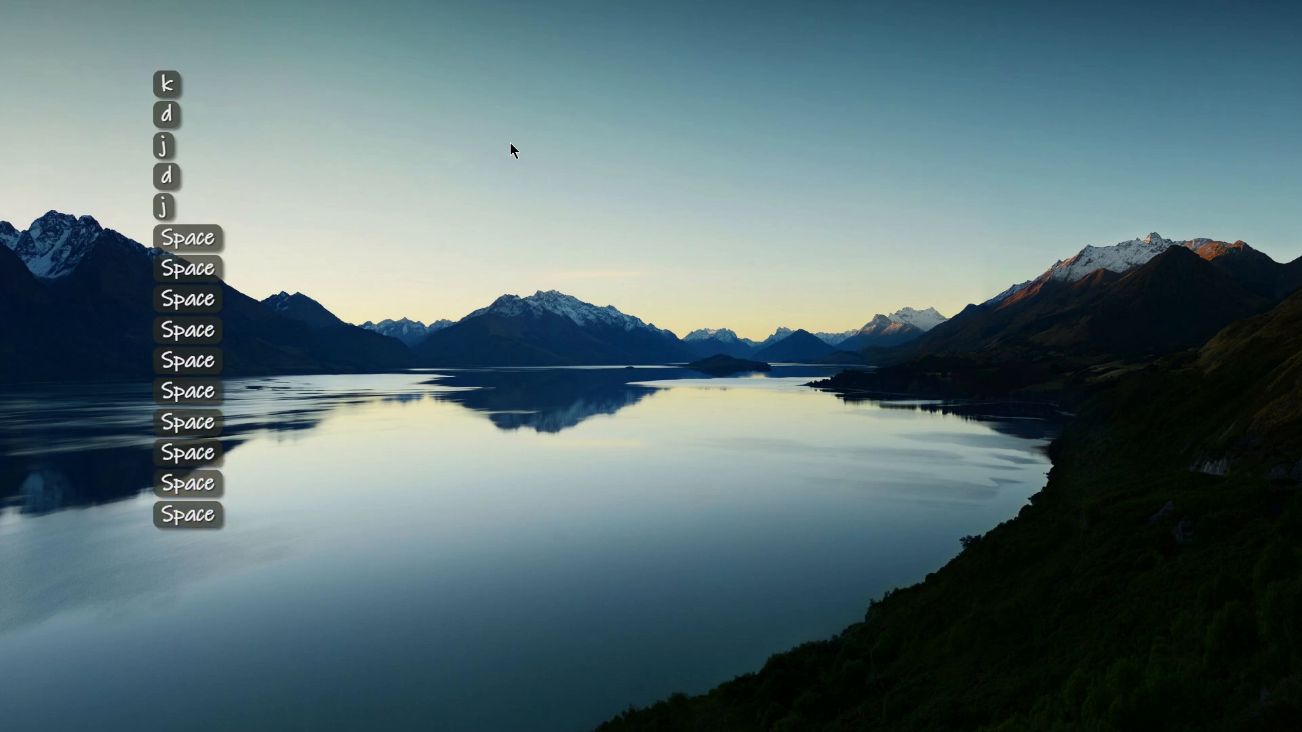
# Feed the key list nine Backspace, four Enter and three left Ctrl keystrokes
pyautogui.press('BackSpace')
pyautogui.press('BackSpace')
pyautogui.press('BackSpace')
pyautogui.press('BackSpace')
pyautogui.press('BackSpace')
pyautogui.press('BackSpace')
pyautogui.press('BackSpace')
pyautogui.press('BackSpace')
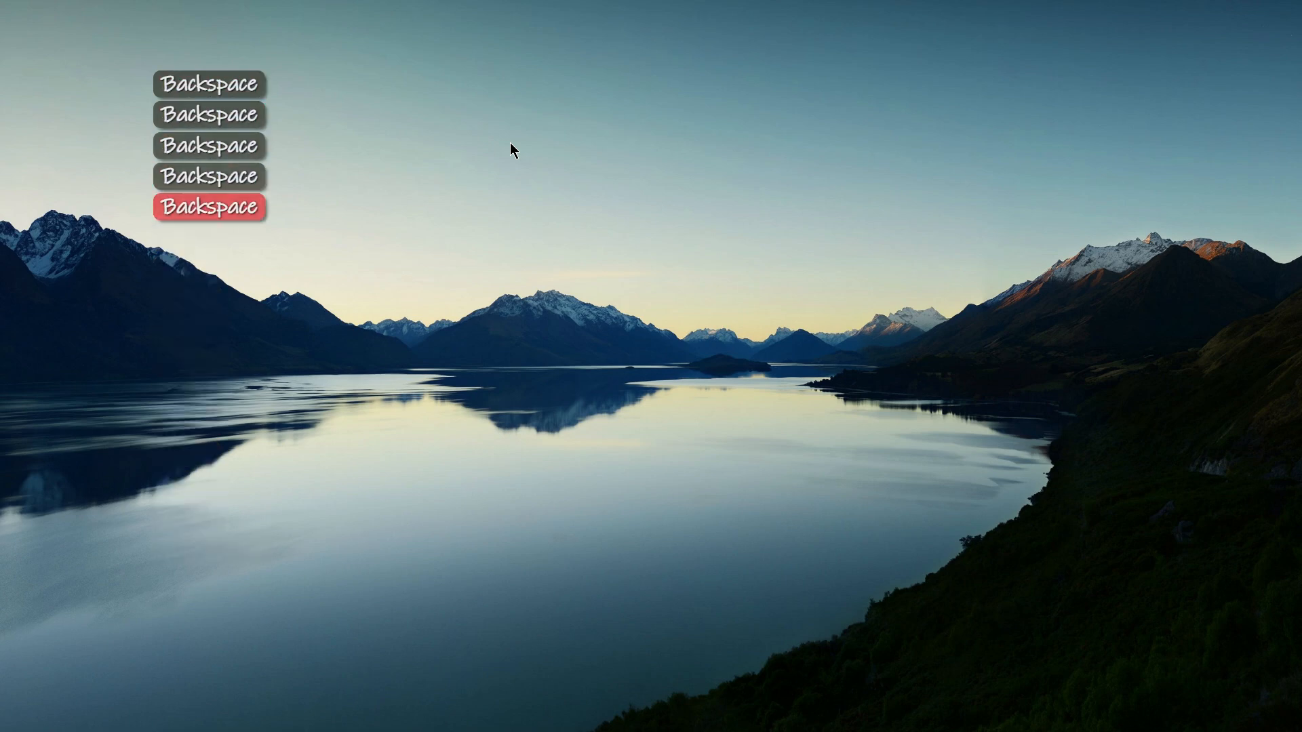
pyautogui.press('BackSpace')
pyautogui.press('Return')
pyautogui.press('Return')
pyautogui.press('Return')
pyautogui.press('Return')
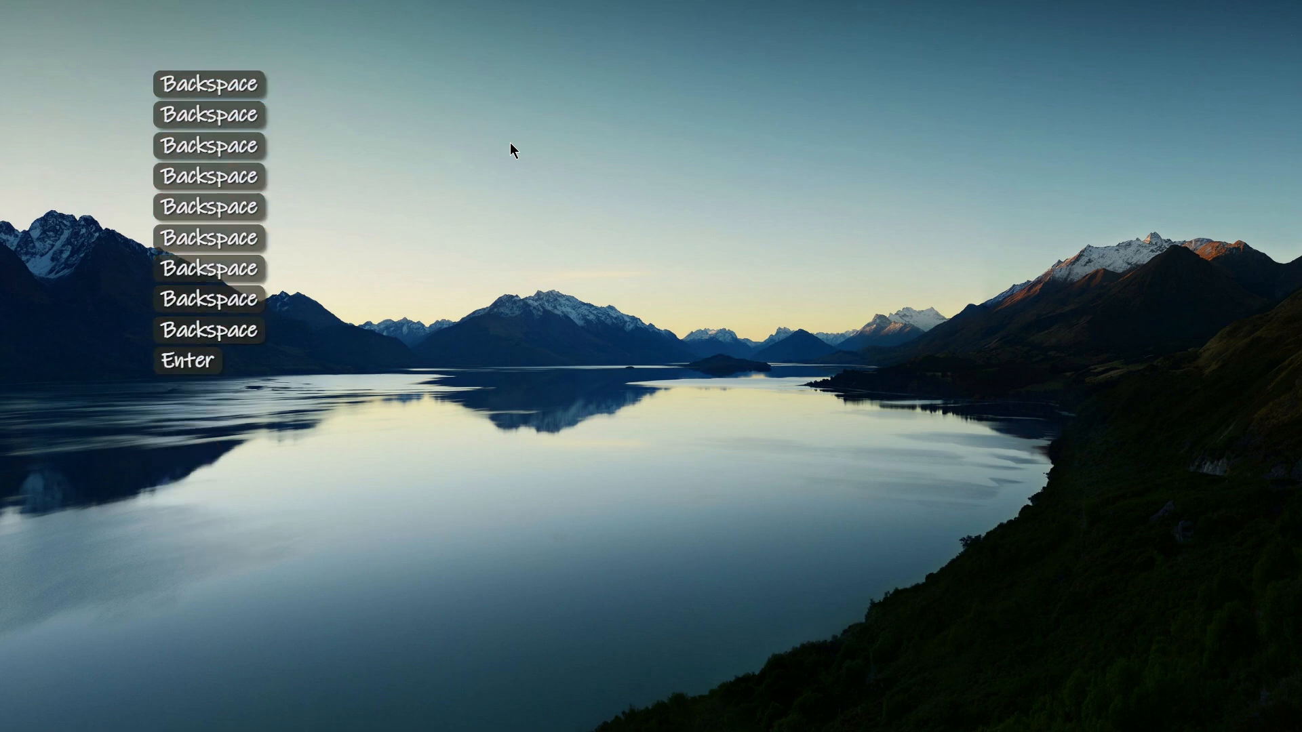
pyautogui.press('ctrl')
pyautogui.press('ctrl')
pyautogui.press('ctrl')
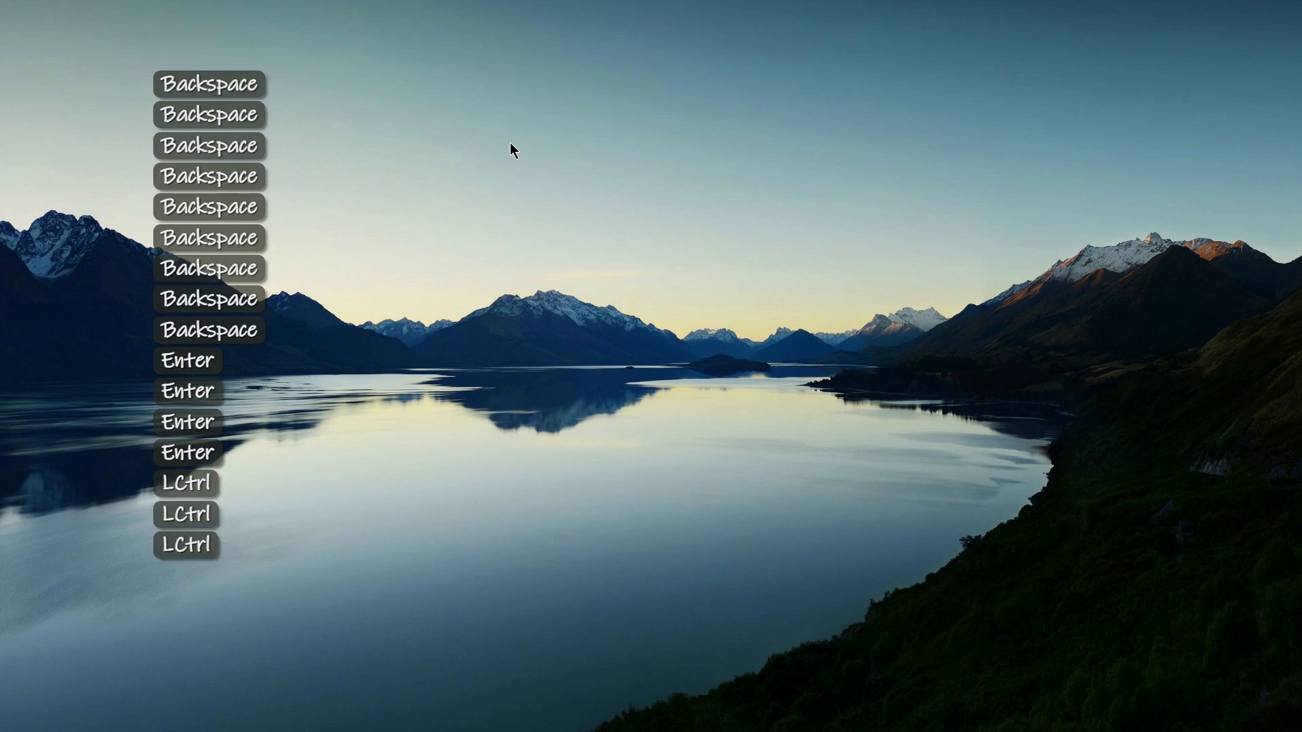
# Feed the key list several spaces, the letters l, d, l, d, l, k and the left Ctrl and Shift modifiers
pyautogui.press('space')
pyautogui.press('space')
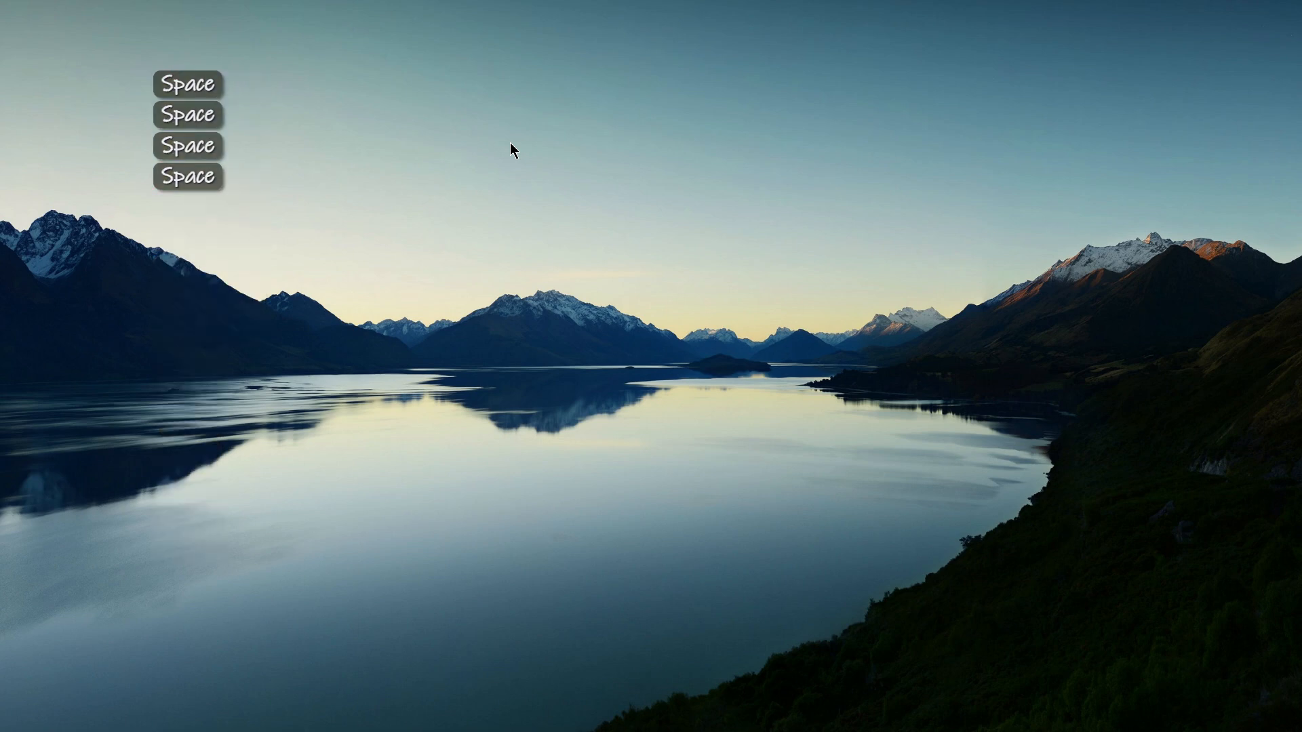
pyautogui.press('l')
pyautogui.press('d')
pyautogui.press('l')
pyautogui.press('d')
pyautogui.press('l')
pyautogui.press('k')
pyautogui.press('ctrl')
pyautogui.press('shift')
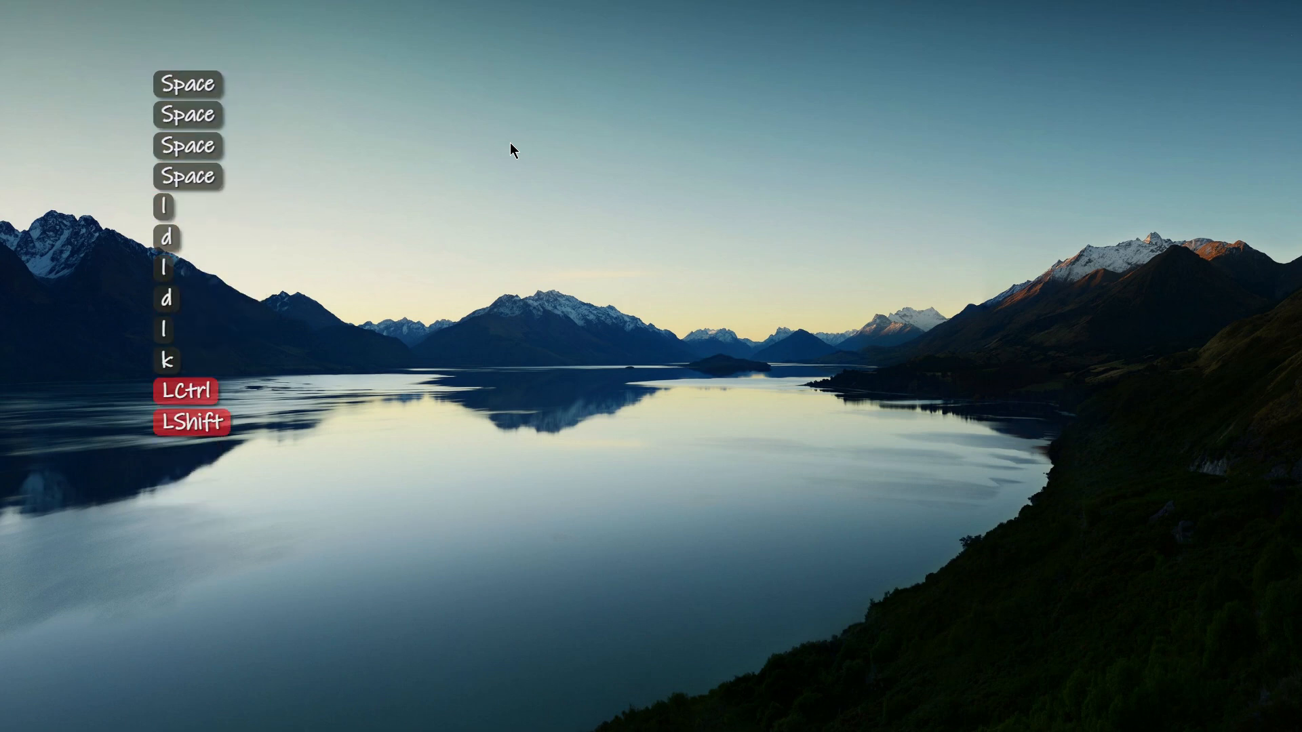
# Feed the key list a rapid mix of the letters l, s and k with a space in between
pyautogui.press('l')
pyautogui.press('s')
pyautogui.press('l')
pyautogui.press('k')
pyautogui.press('l')
pyautogui.press('s')
pyautogui.press('space')
pyautogui.press('s')
pyautogui.press('l')
pyautogui.press('k')
pyautogui.press('l')
pyautogui.press('s')
pyautogui.press('l')
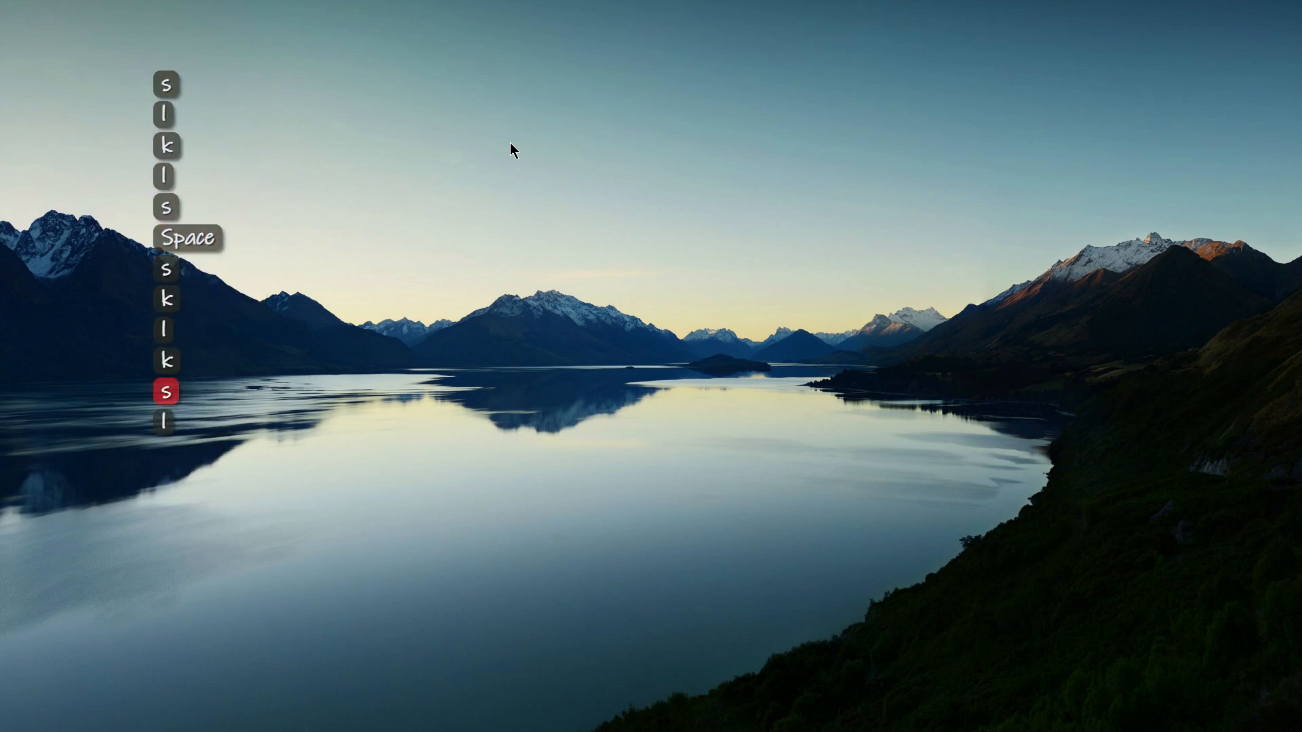
# Open the ScreenCastCaps settings at the start of the Hotkeys list
pyautogui.moveTo(1031, 717)
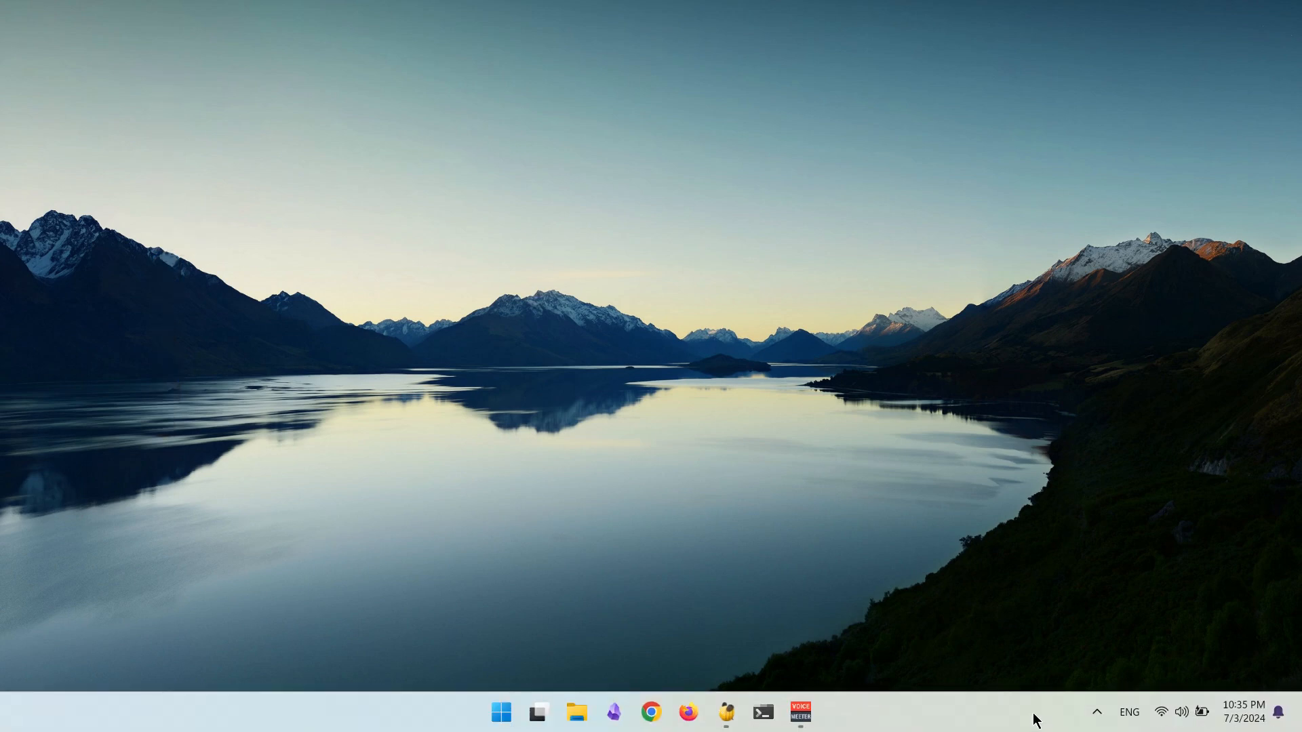
pyautogui.click(1096, 712)
pyautogui.rightClick(1063, 625)
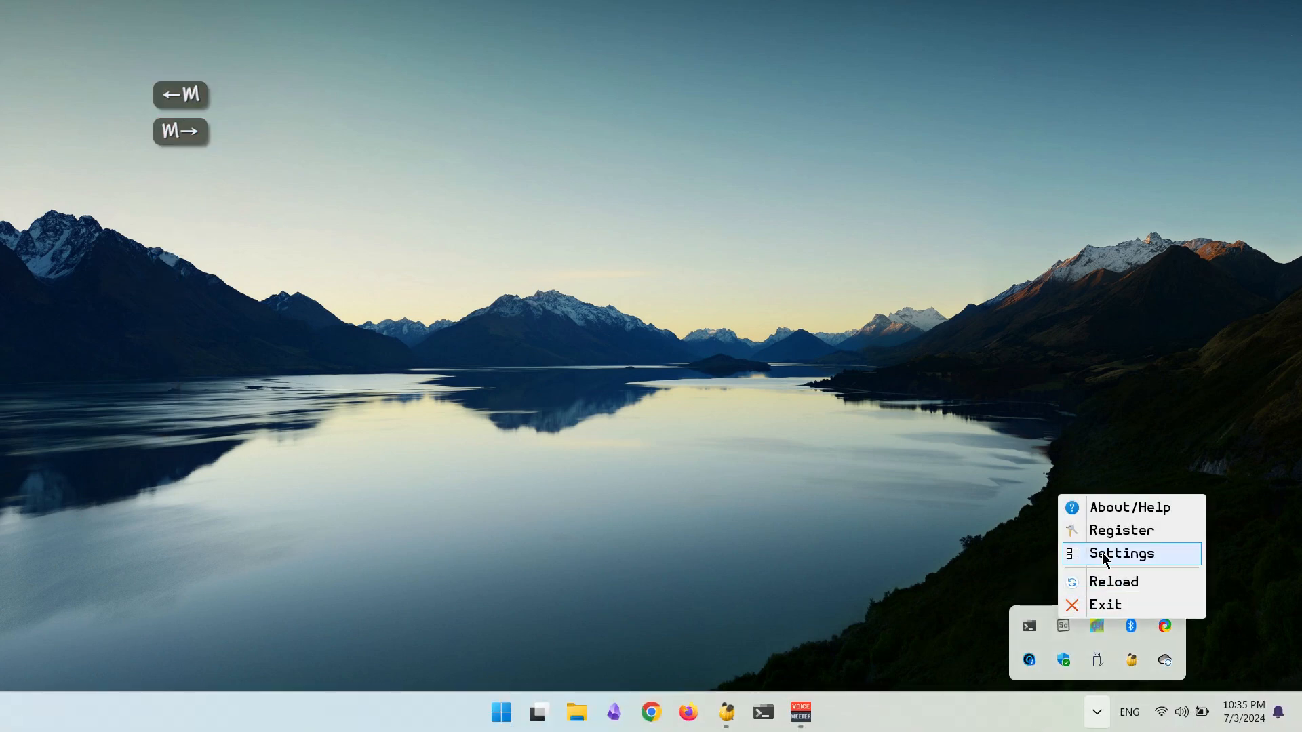
pyautogui.click(1103, 554)
pyautogui.scroll(3, 651, 78)
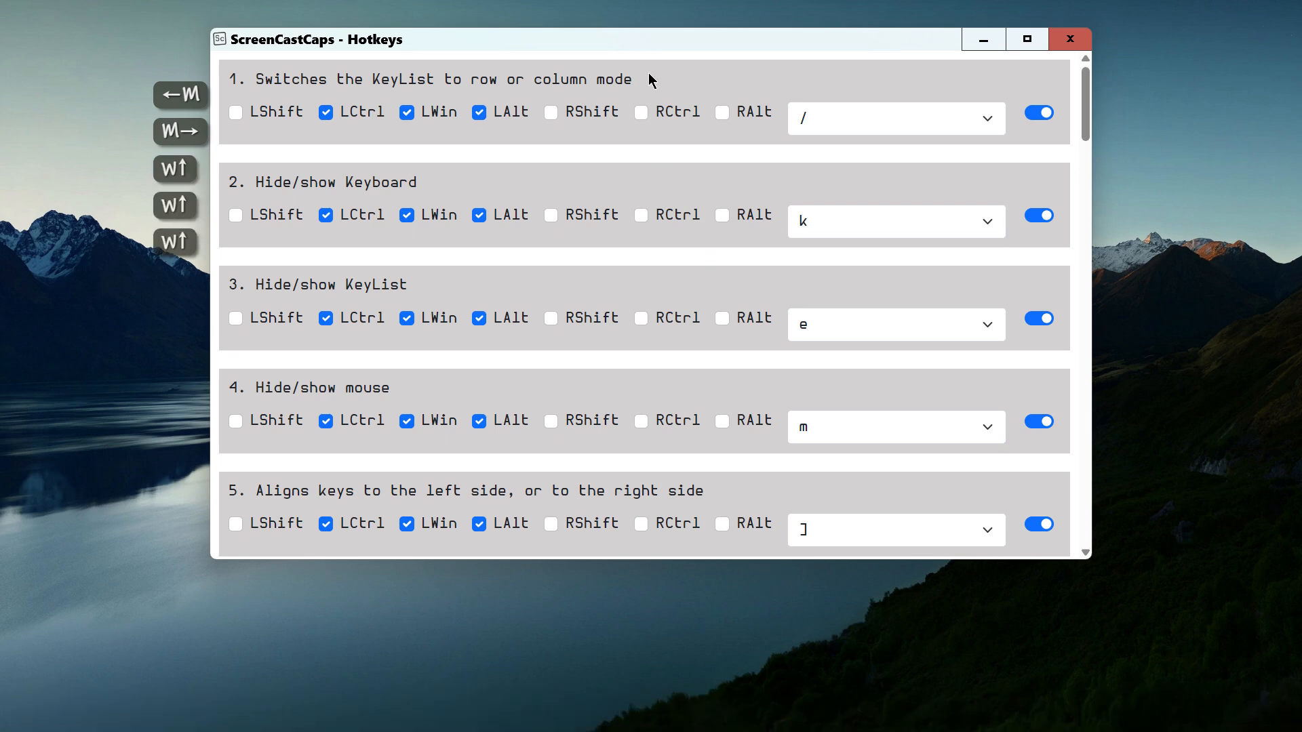
# Highlight the description "Switches the KeyList to row or column mode" and move the Hotkeys window clear of the key list
pyautogui.moveTo(657, 49); pyautogui.dragTo(794, 44)
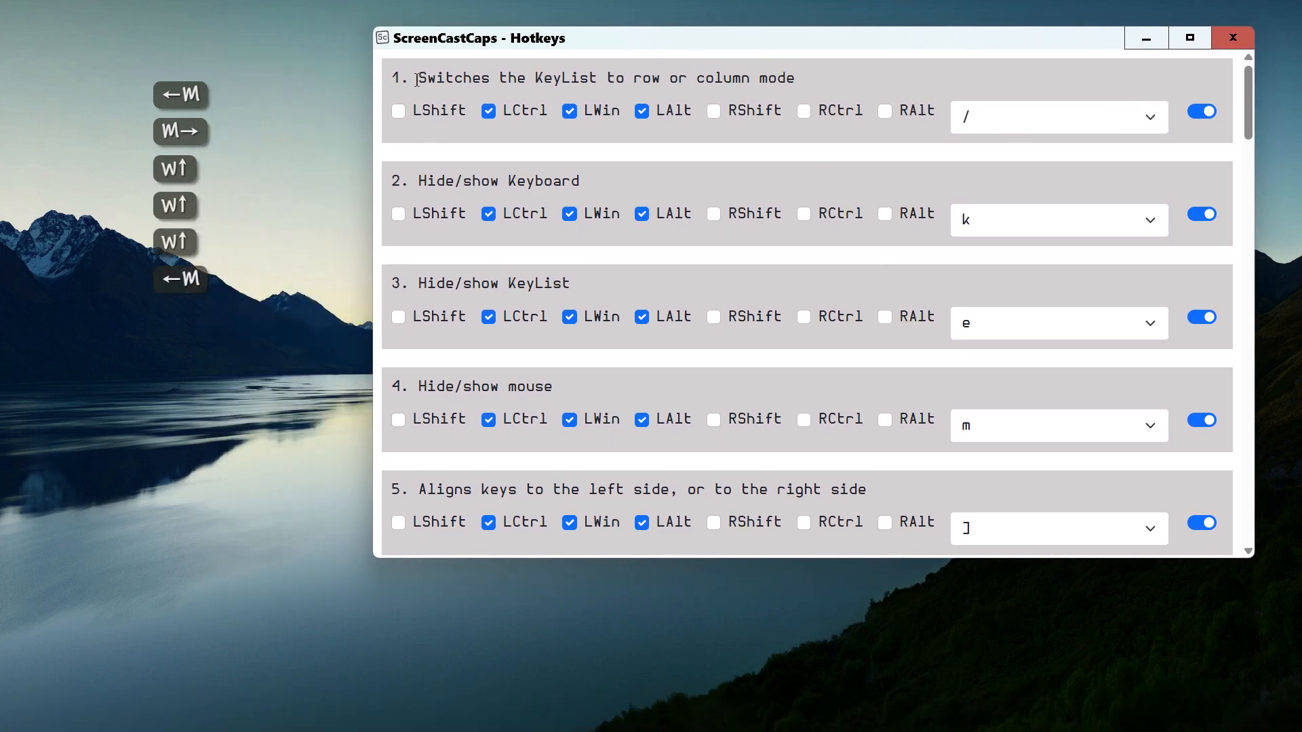
pyautogui.moveTo(416, 80); pyautogui.dragTo(819, 59)
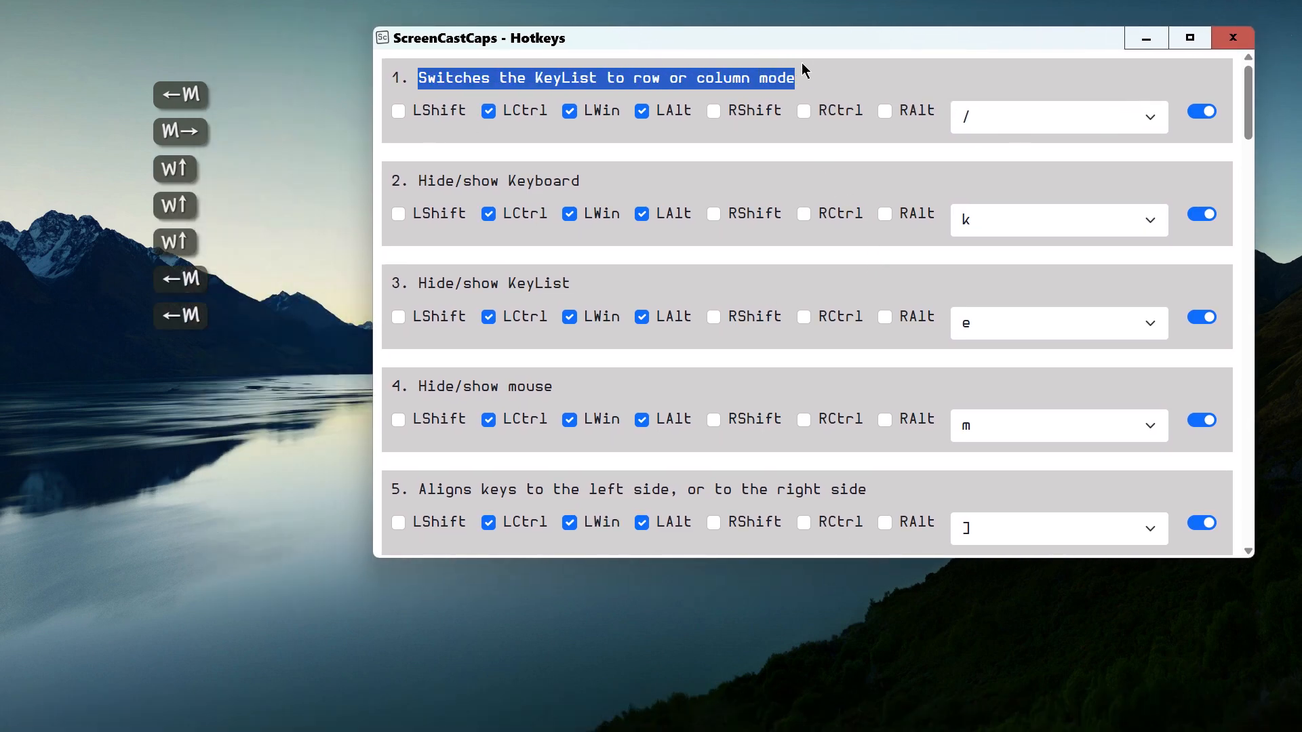
pyautogui.moveTo(726, 40); pyautogui.dragTo(848, 189)
pyautogui.click(697, 108)
pyautogui.click(655, 72)
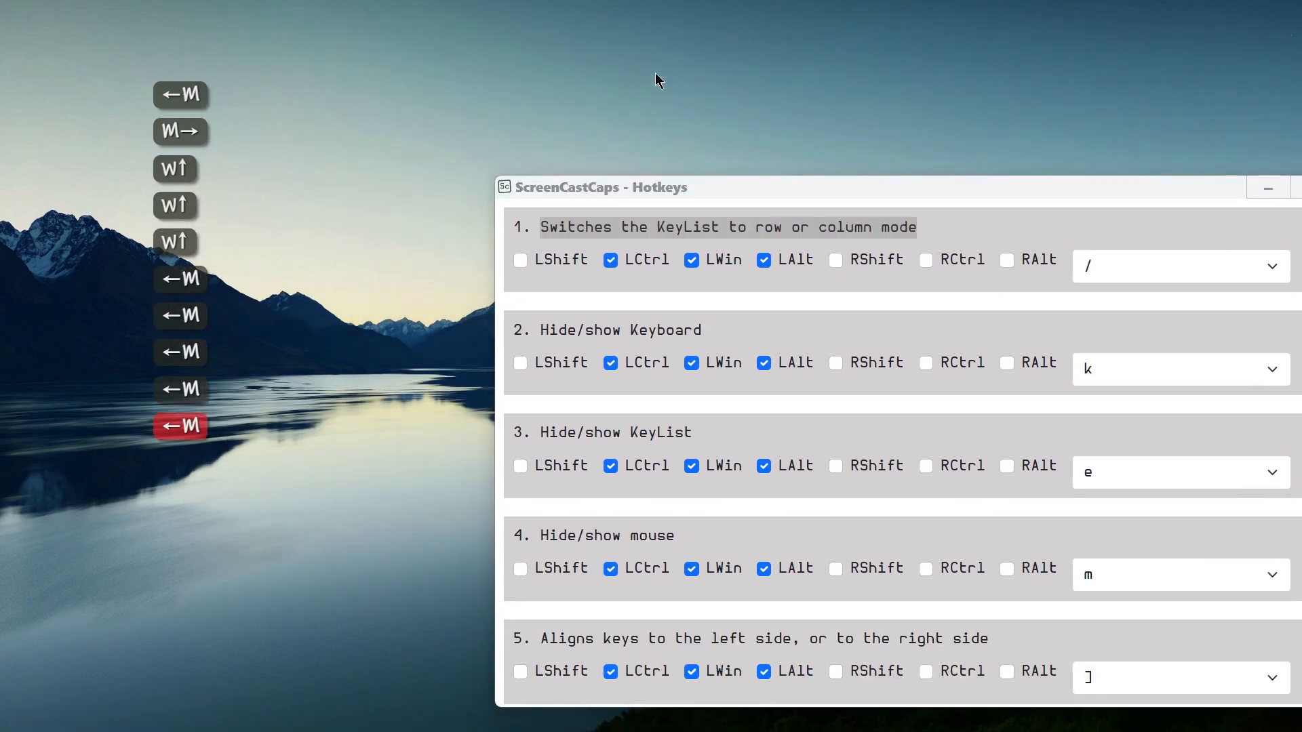
# Switch the key list between row and column mode twice with its hotkey, ending in column mode
pyautogui.press('ctrl+super+alt')
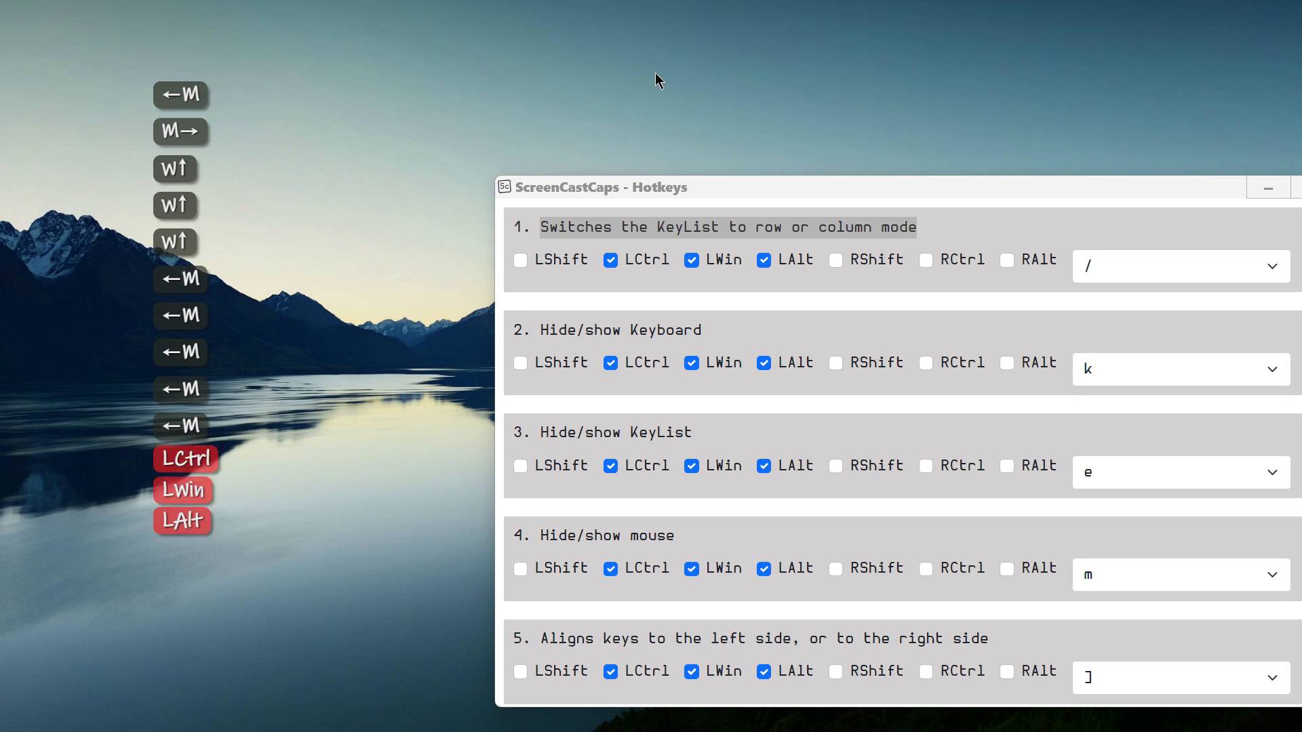
pyautogui.press('ctrl+super+alt+slash')
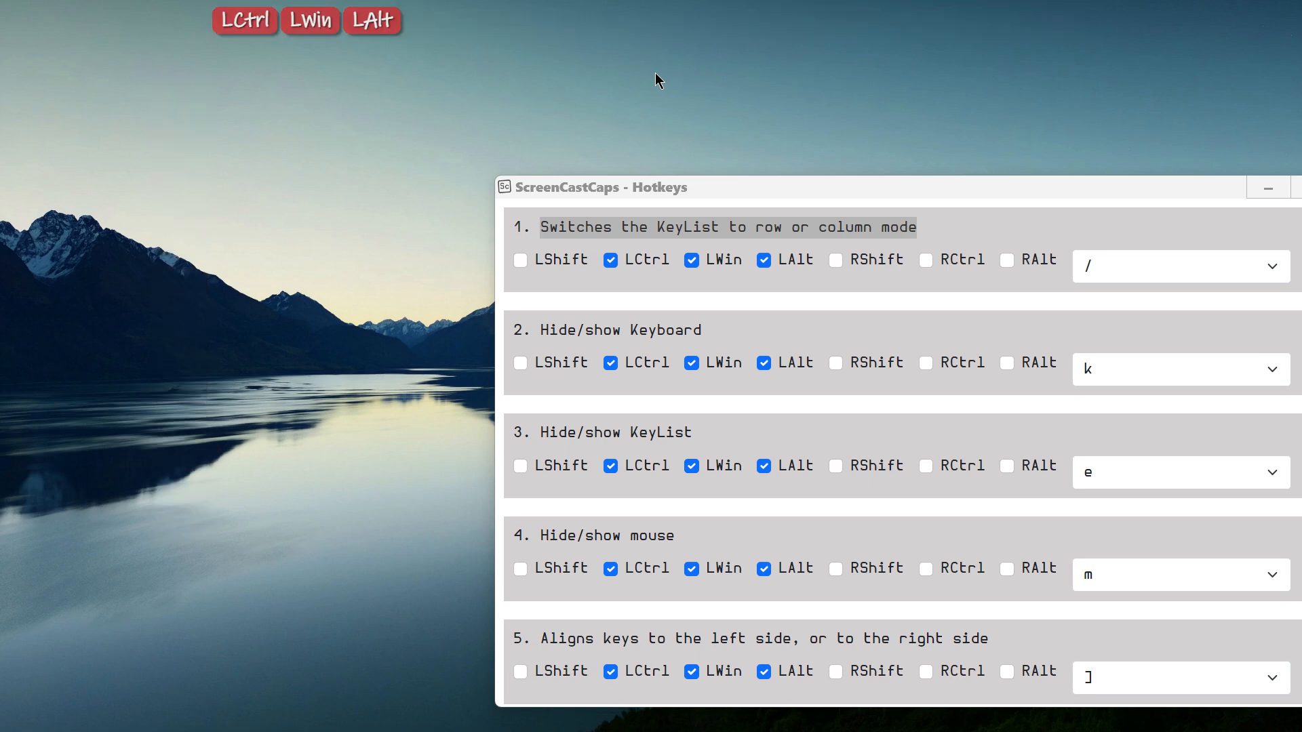
pyautogui.press('ctrl+super+alt+slash')
pyautogui.press('ctrl+super+alt')
pyautogui.press('ctrl+super+alt+slash')
pyautogui.press('ctrl+super+alt')
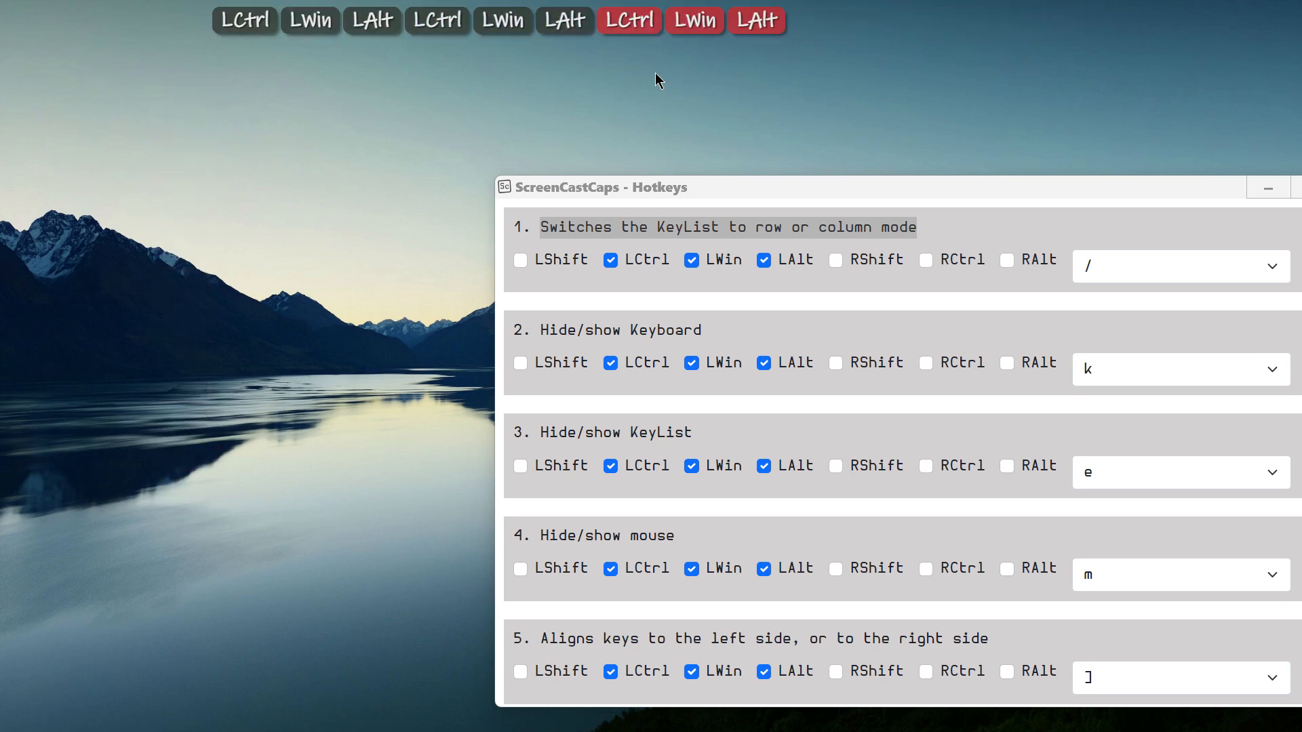
pyautogui.press('ctrl+super+alt+slash')
# Move the Hotkeys window back up, highlight "Hide/show Keyboard" and minimize the window
pyautogui.moveTo(939, 190); pyautogui.dragTo(871, 68)
pyautogui.click(817, 153)
pyautogui.moveTo(398, 208); pyautogui.dragTo(587, 211)
pyautogui.click(514, 207)
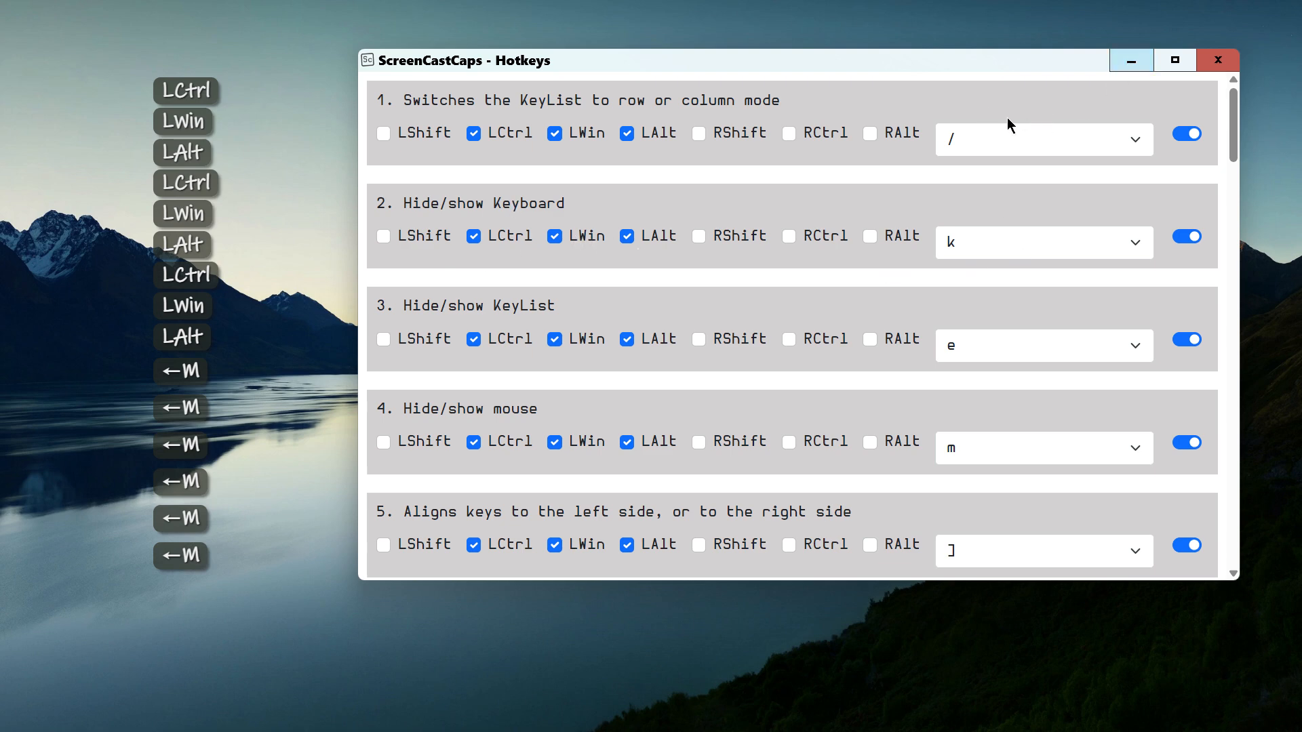
pyautogui.click(1124, 59)
pyautogui.click(560, 166)
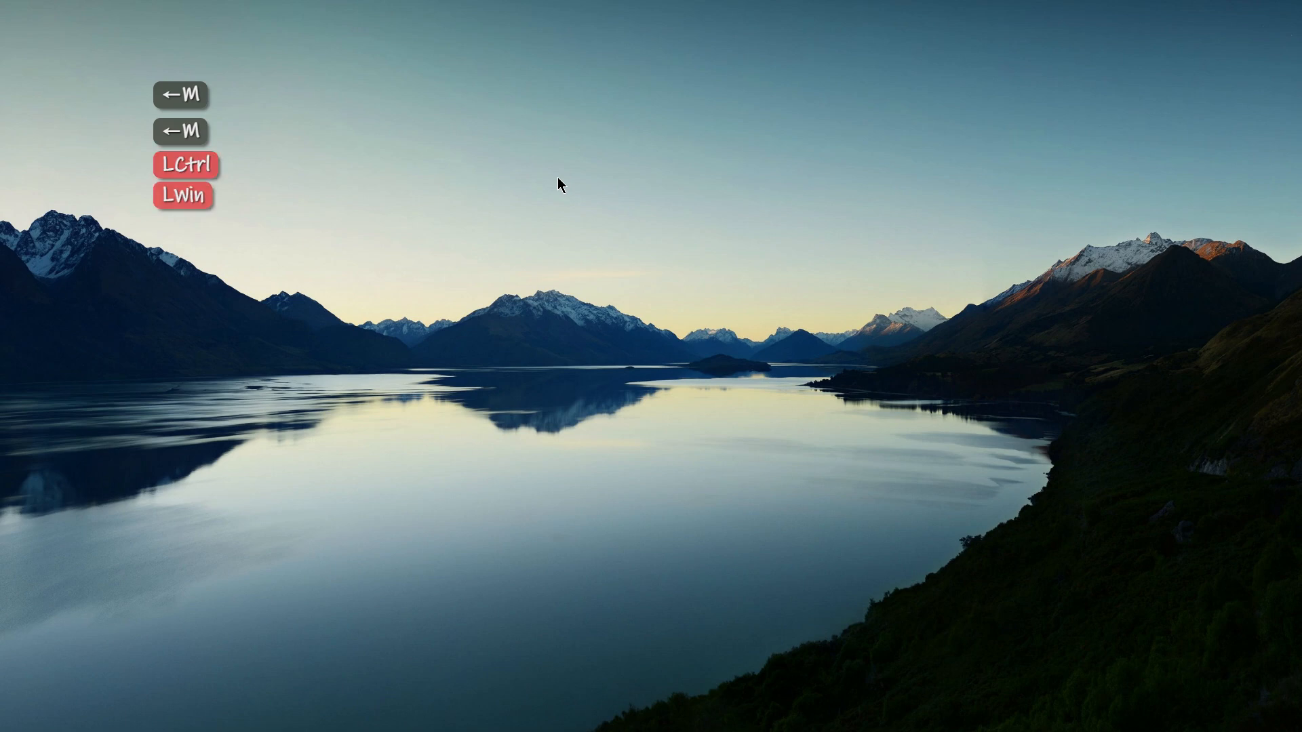
# Show and hide the keyboard overlay repeatedly with its hotkey, leaving it hidden
pyautogui.press('ctrl+super+alt')
pyautogui.press('ctrl+super+alt')
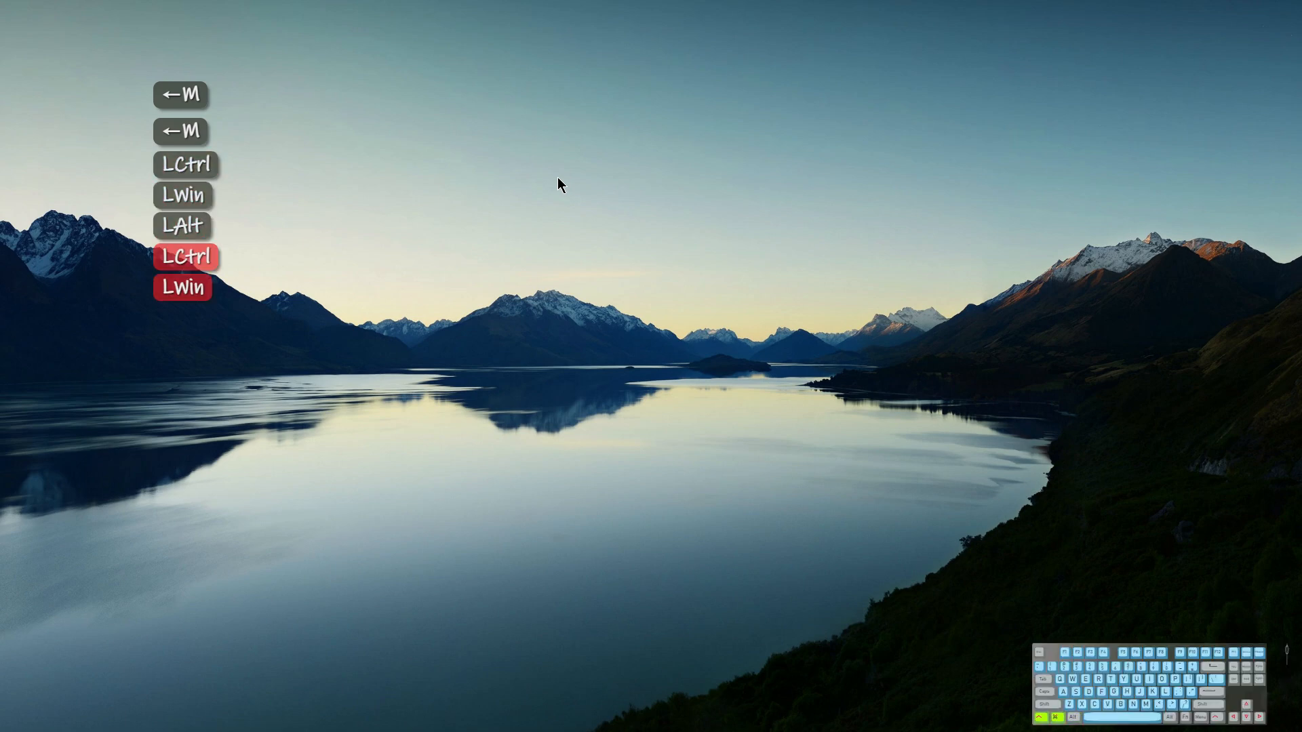
pyautogui.press('ctrl+super+alt')
pyautogui.press('ctrl+super+alt')
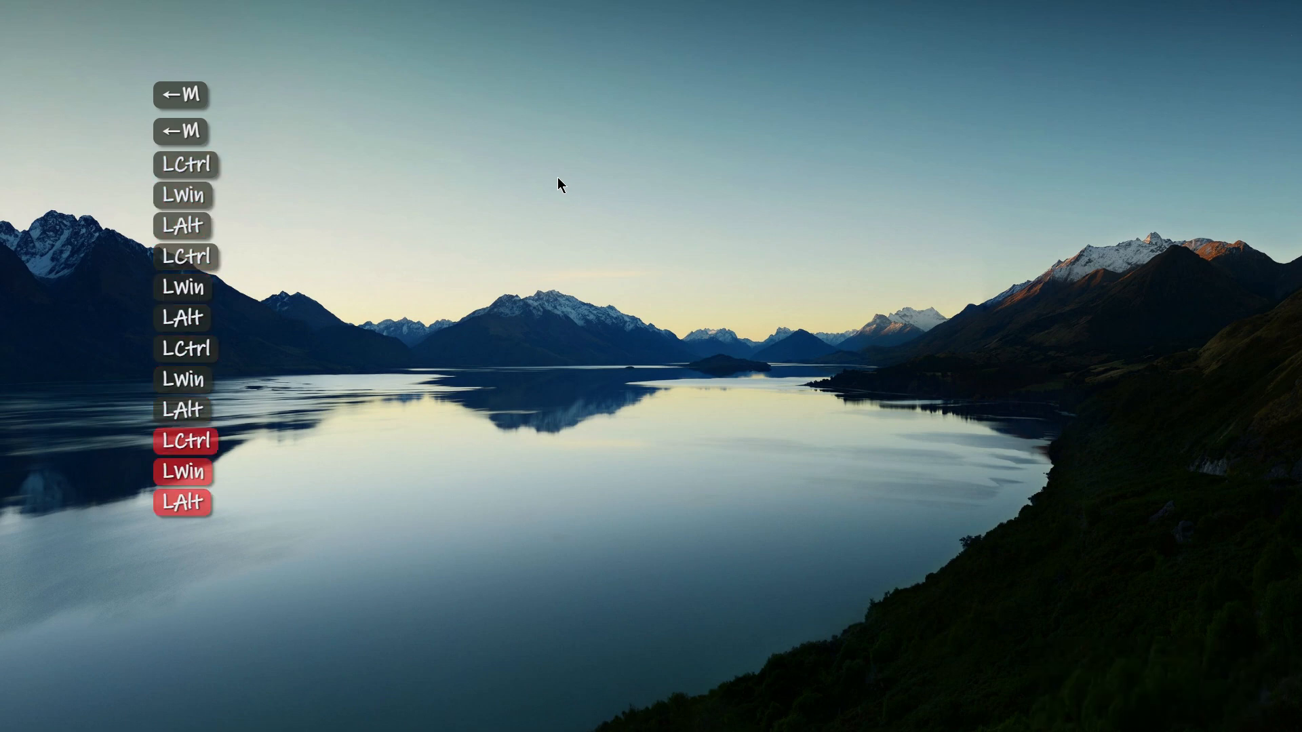
pyautogui.press('ctrl+super+alt')
pyautogui.press('ctrl+super+alt')
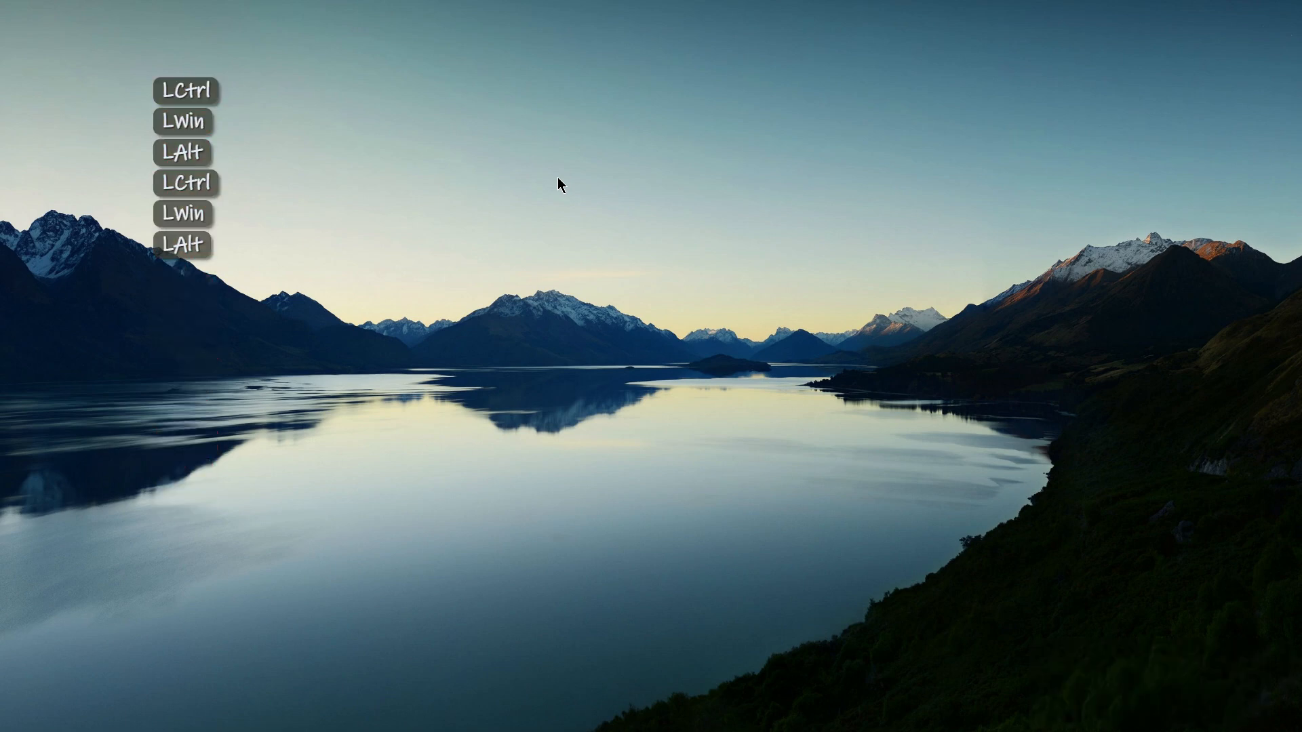
# Restore the Hotkeys window, highlight "Hide/show KeyList" and put the window away again
pyautogui.press('ctrl+super+alt+shift+w')
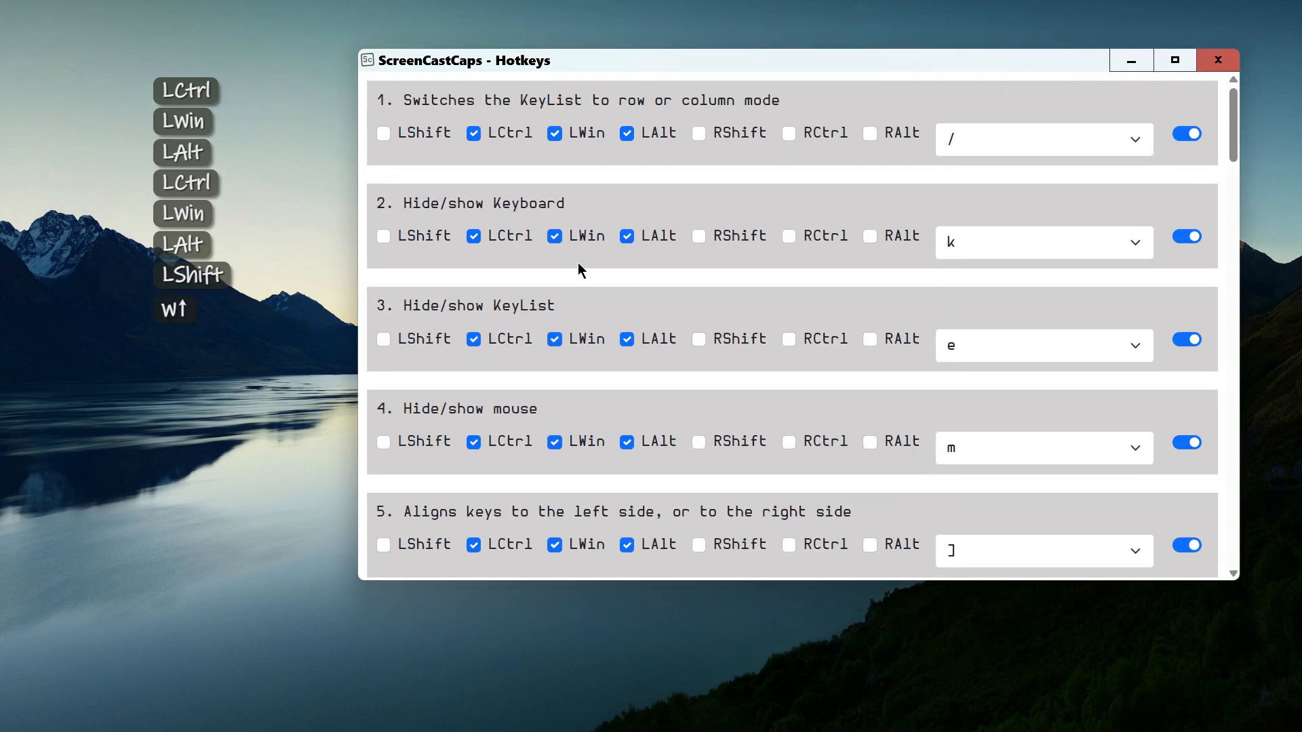
pyautogui.moveTo(402, 303); pyautogui.dragTo(573, 303)
pyautogui.click(585, 298)
pyautogui.press('ctrl+super+alt+shift+w')
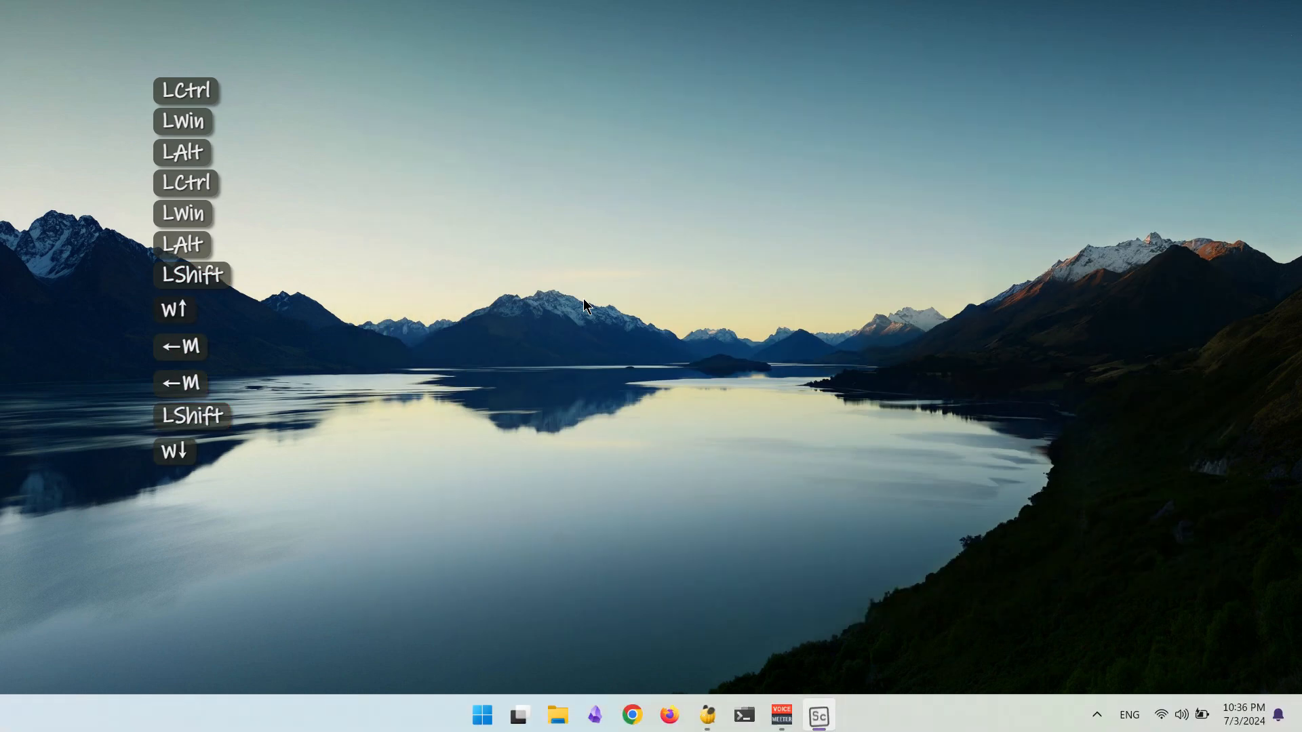
pyautogui.click(583, 298)
pyautogui.click(461, 239)
# Hide and show the key list repeatedly with its hotkey, leaving it shown
pyautogui.press('ctrl+super+alt+k')
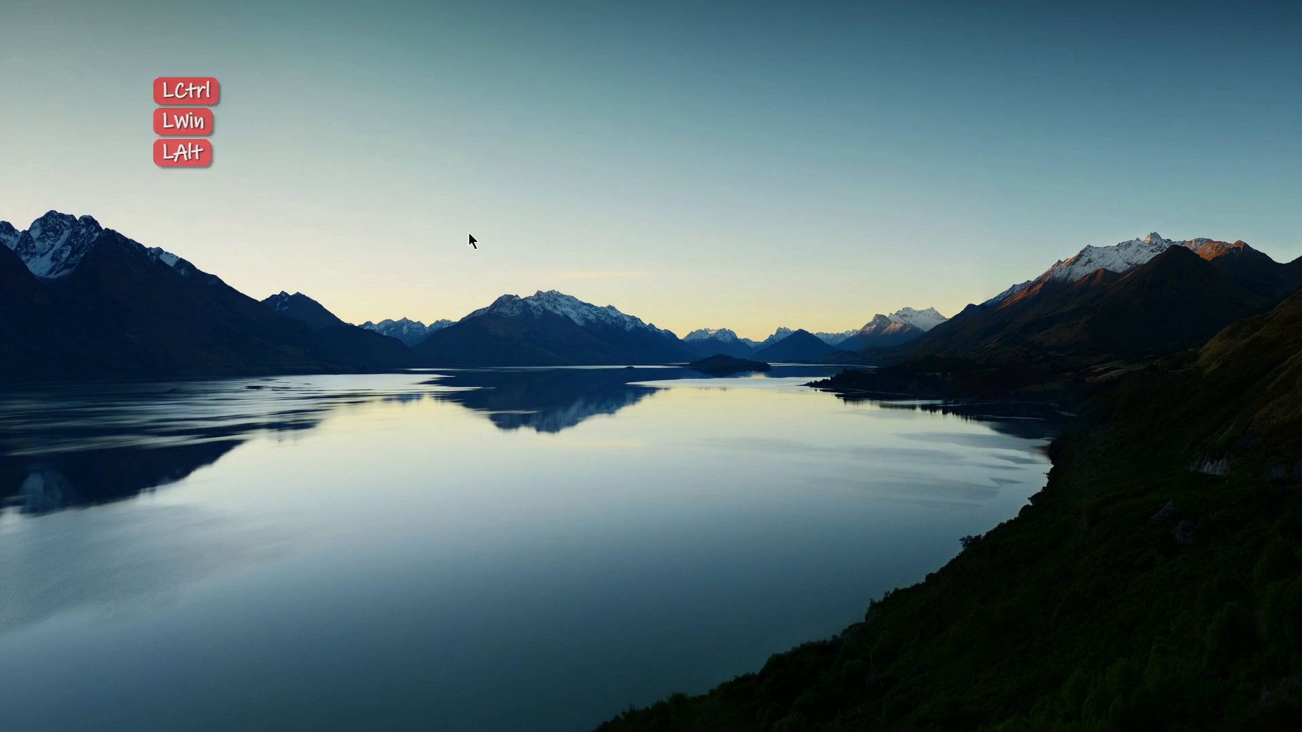
pyautogui.press('ctrl+super+alt+k')
pyautogui.press('ctrl+super+alt+k')
pyautogui.press('ctrl+super+alt+k')
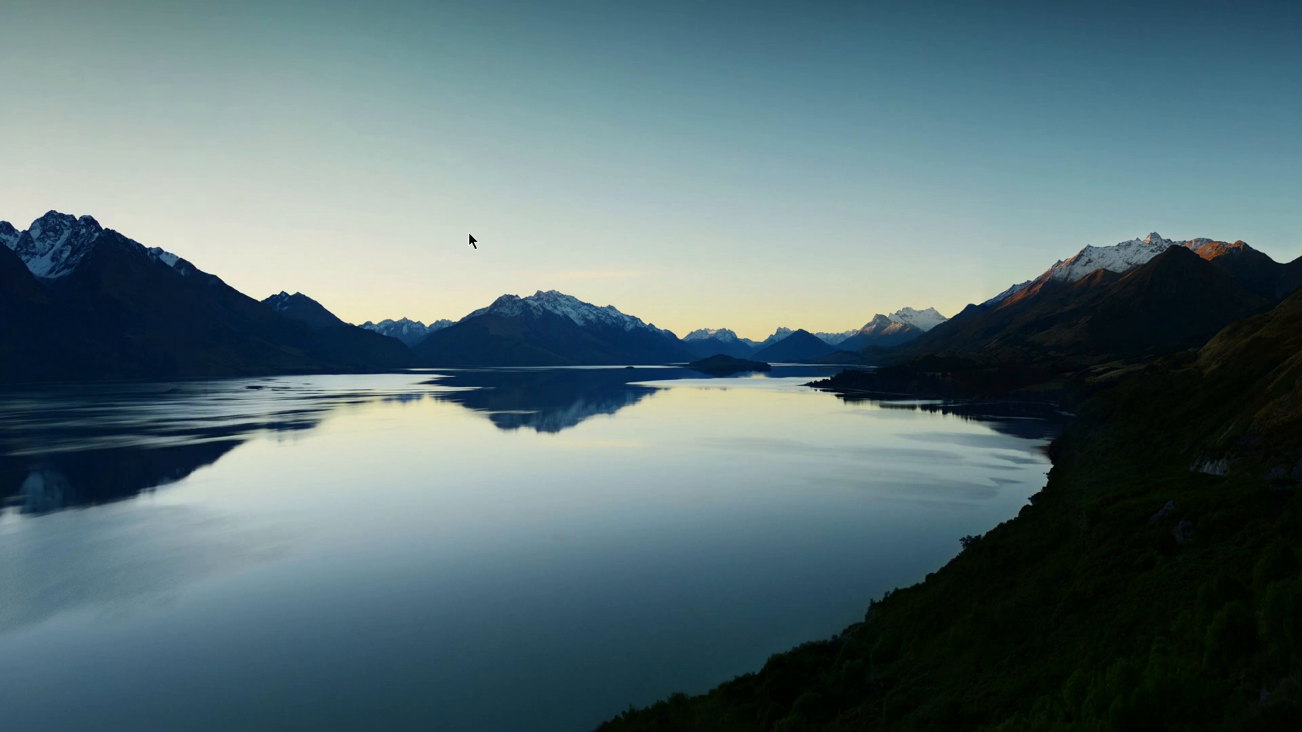
pyautogui.press('ctrl+super+alt+k')
pyautogui.press('ctrl+super+alt+k')
pyautogui.press('ctrl+super+alt+k')
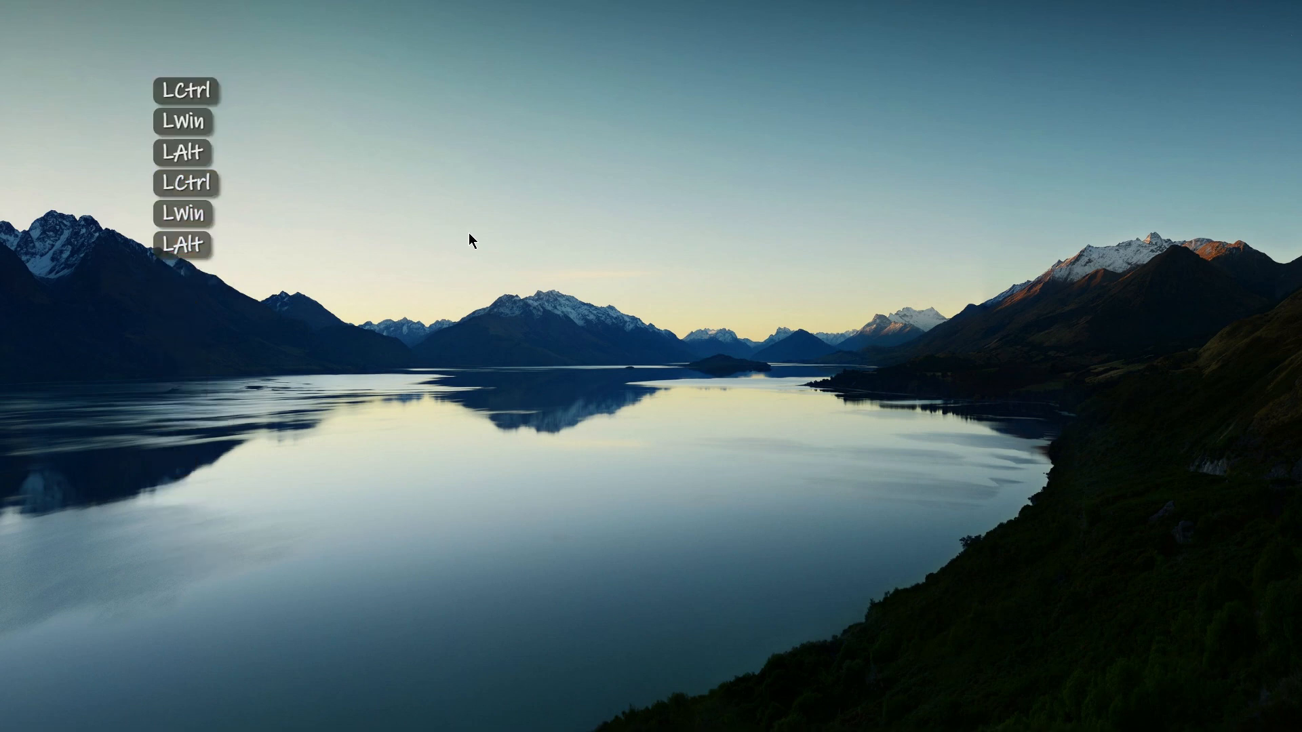
# Restore the Hotkeys window, highlight "Hide/show mouse" and minimize the window
pyautogui.scroll(2, 537, 320)
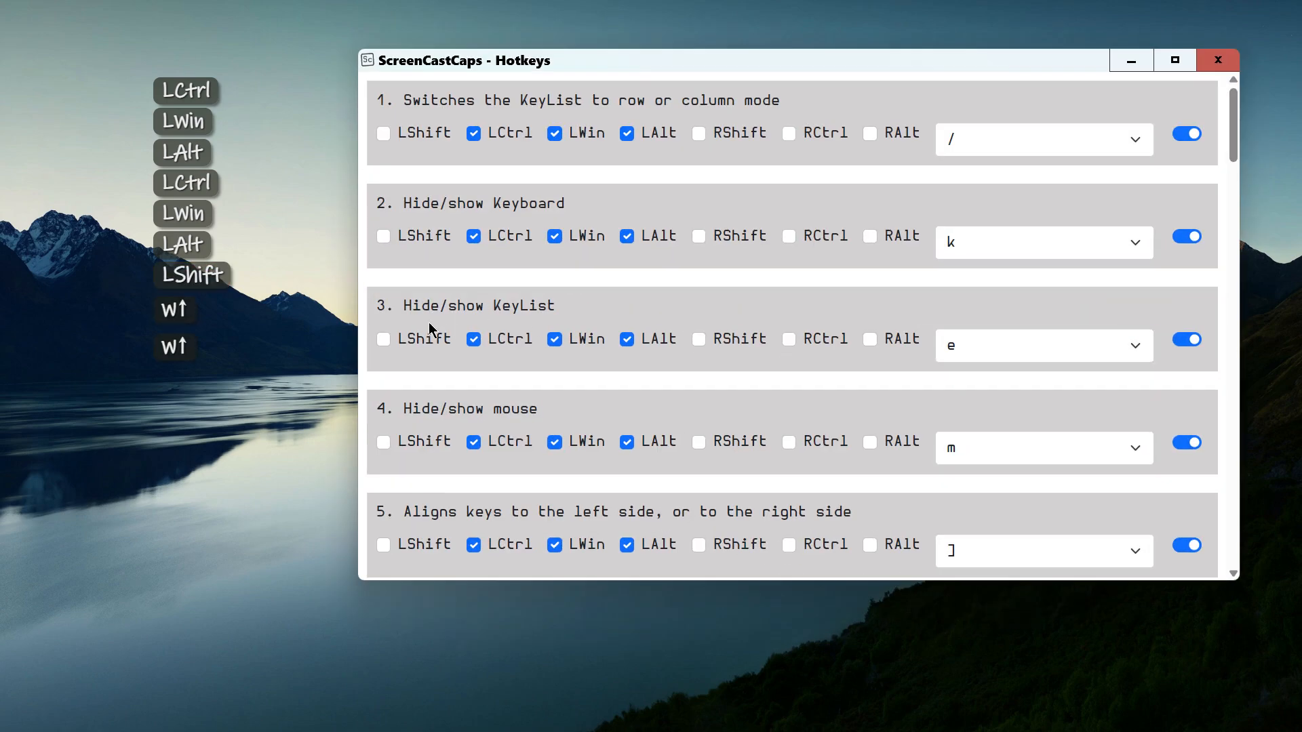
pyautogui.moveTo(402, 407); pyautogui.dragTo(553, 417)
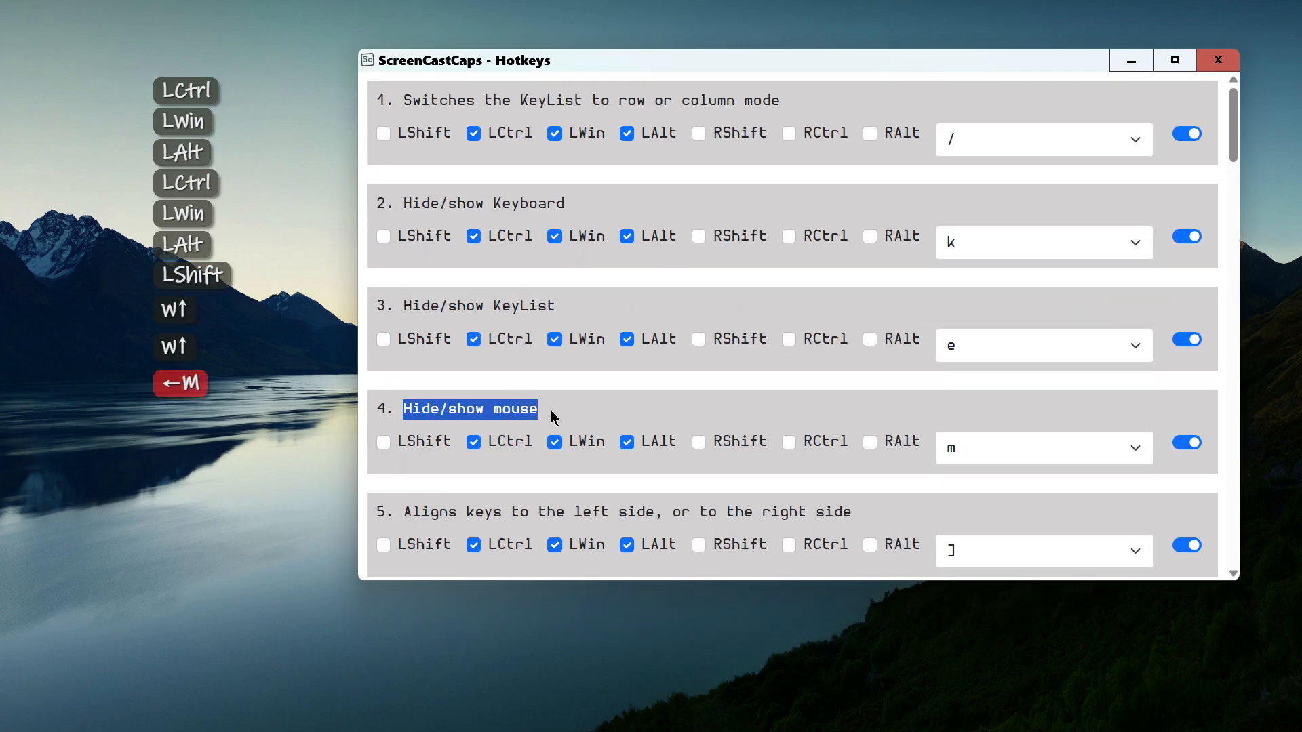
pyautogui.click(567, 401)
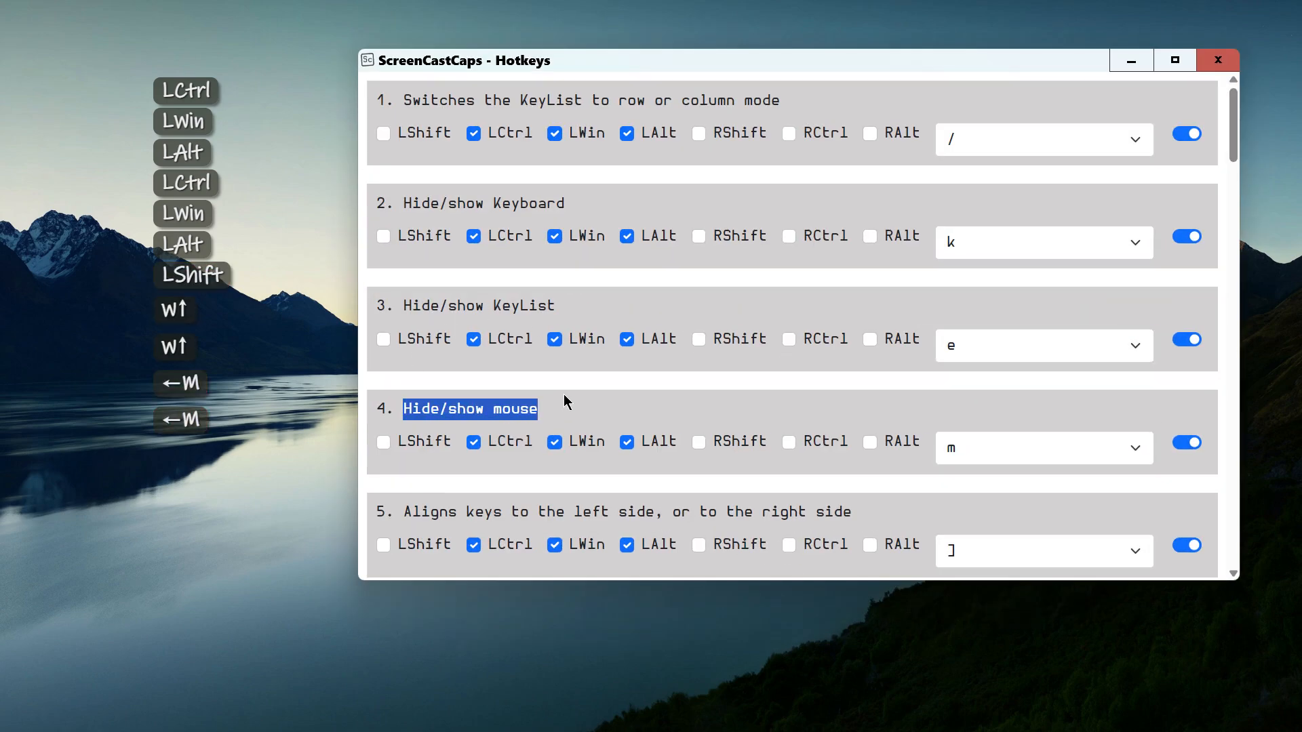
pyautogui.click(503, 412)
pyautogui.click(1131, 61)
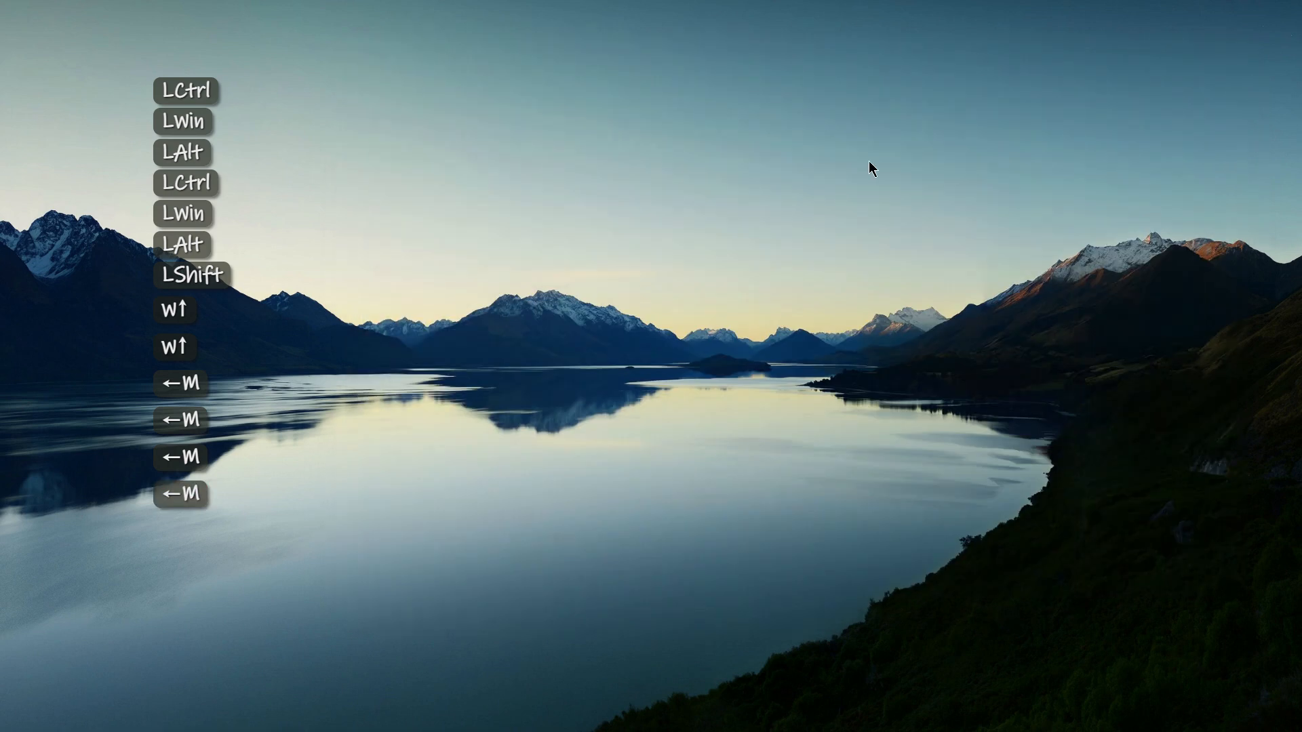
pyautogui.click(683, 196)
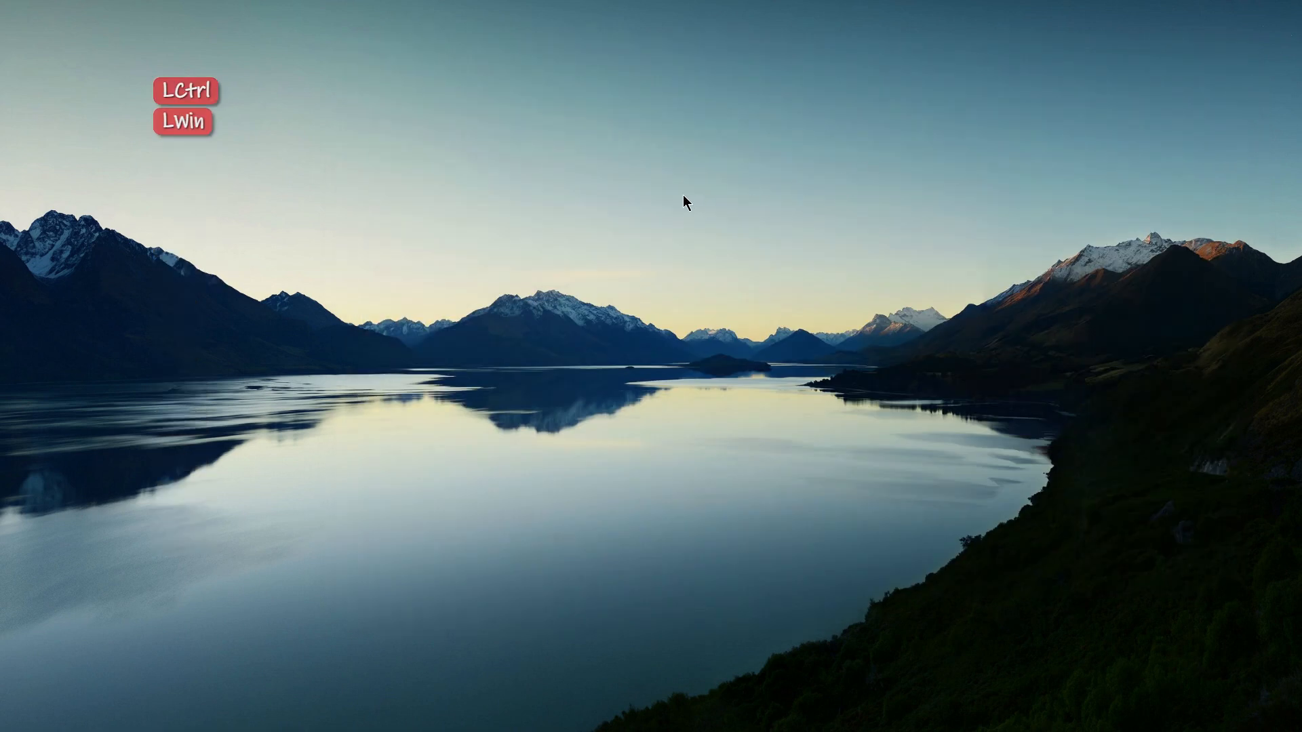
# Show the keyboard and mouse overlays with their hotkeys and move them to the sky just above the central mountains
pyautogui.press('ctrl+super+alt')
pyautogui.press('ctrl+super+alt')
pyautogui.moveTo(1107, 683); pyautogui.dragTo(432, 264)
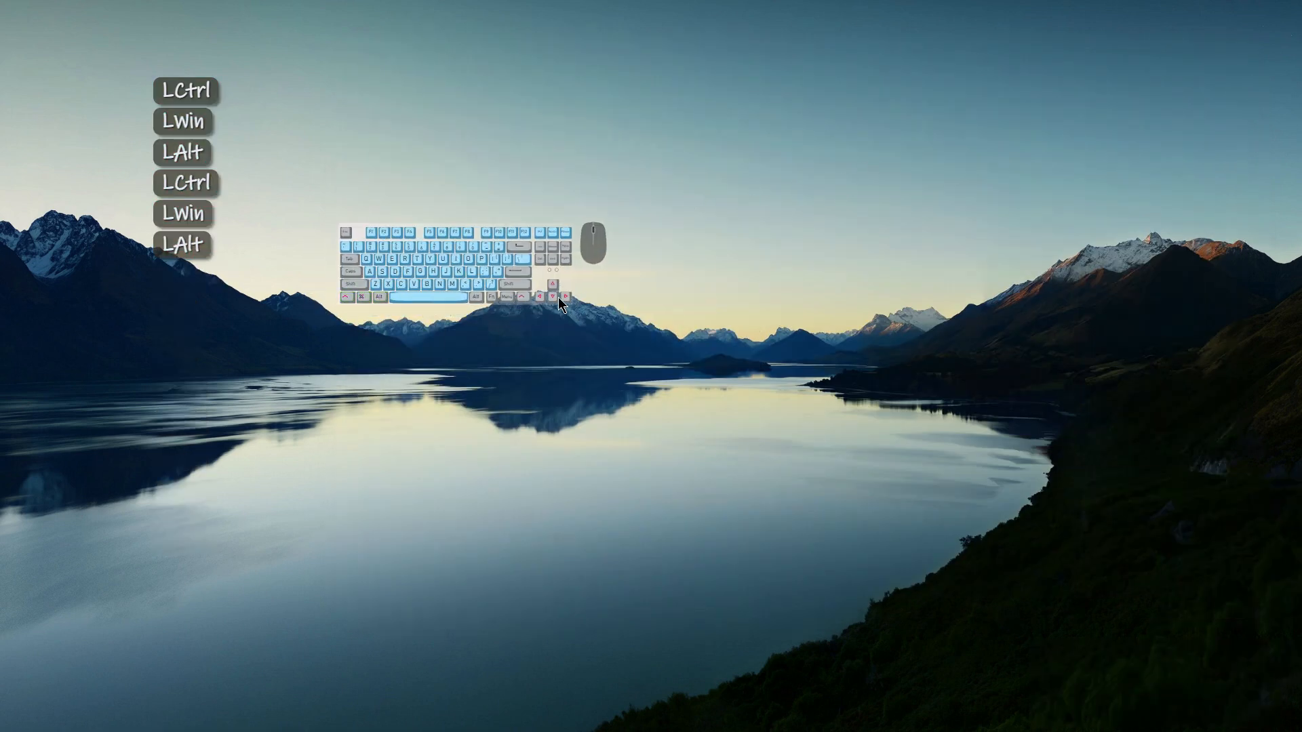
# Hide the keyboard and mouse overlays with their hotkeys
pyautogui.press('ctrl+super+alt')
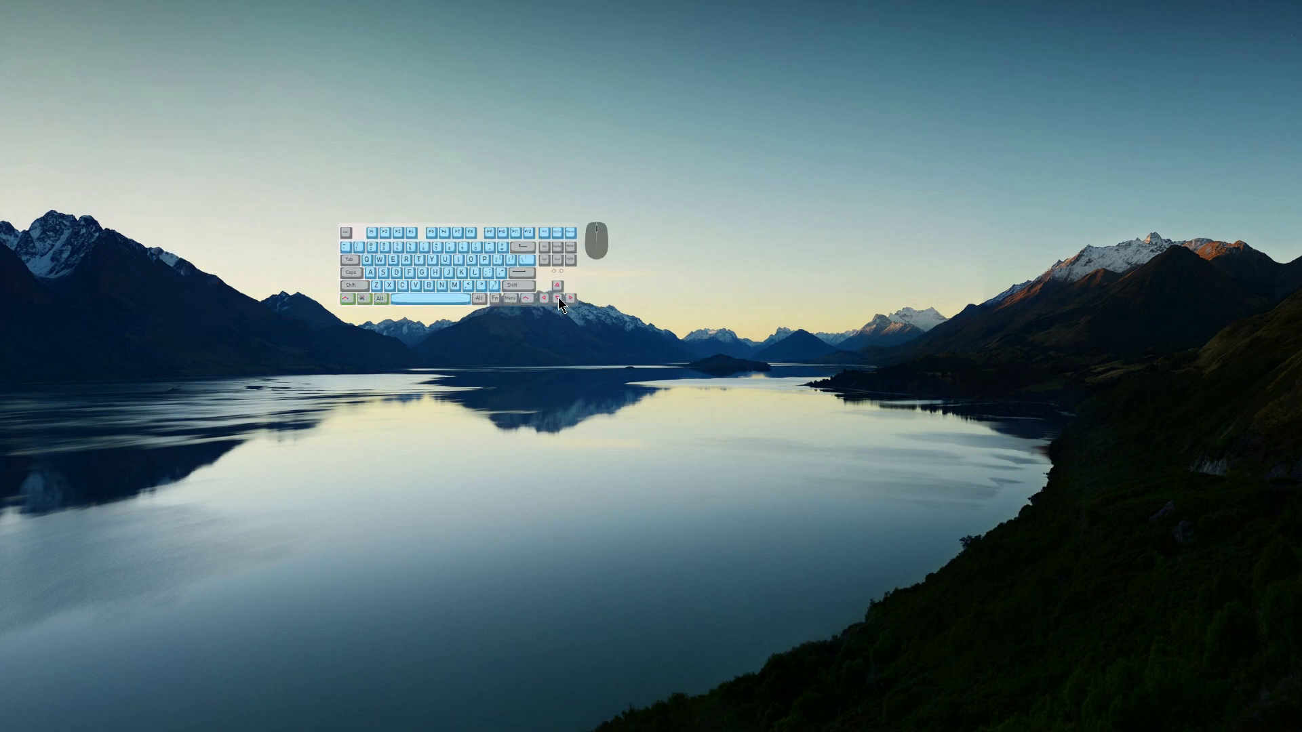
pyautogui.press('ctrl+super+alt')
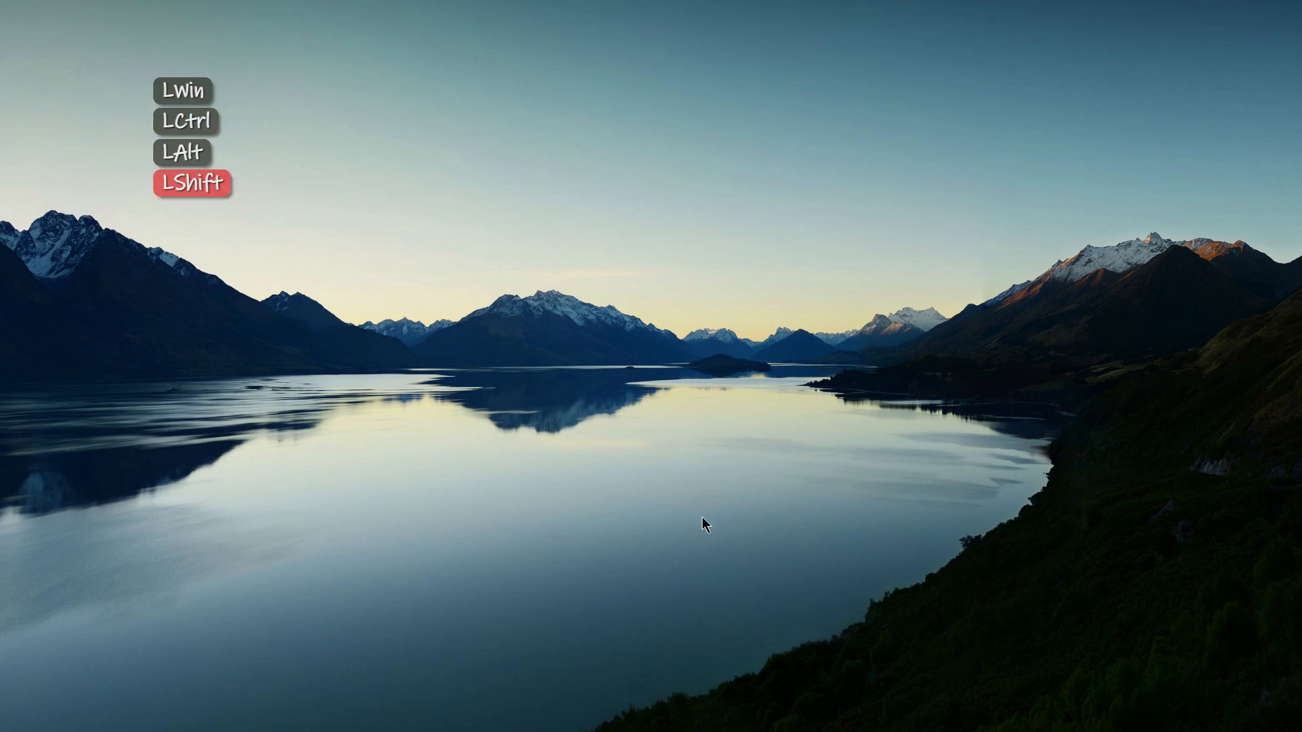
# Restore the Hotkeys window, highlight "Aligns keys to the left side, or to the right side" and minimize the window
pyautogui.press('ctrl+super+alt+shift+w')
pyautogui.scroll(-4, 606, 407)
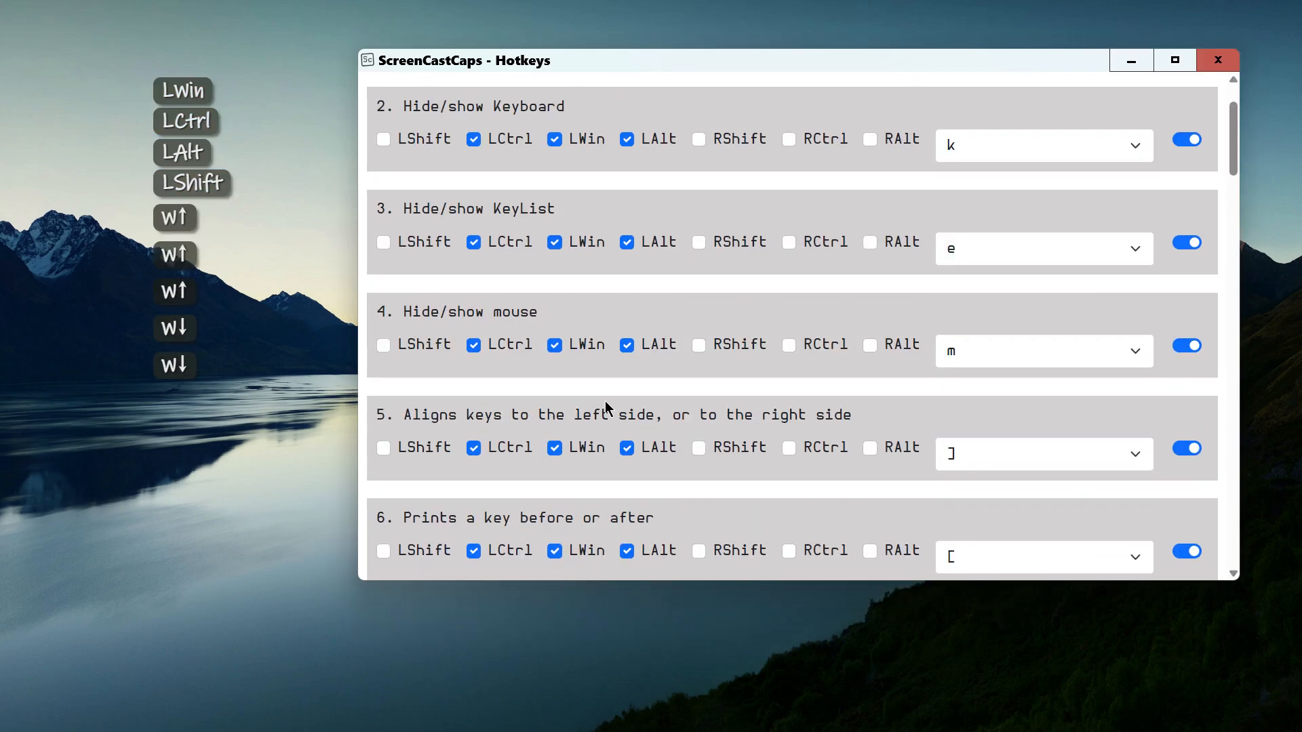
pyautogui.moveTo(410, 152); pyautogui.dragTo(863, 146)
pyautogui.click(863, 145)
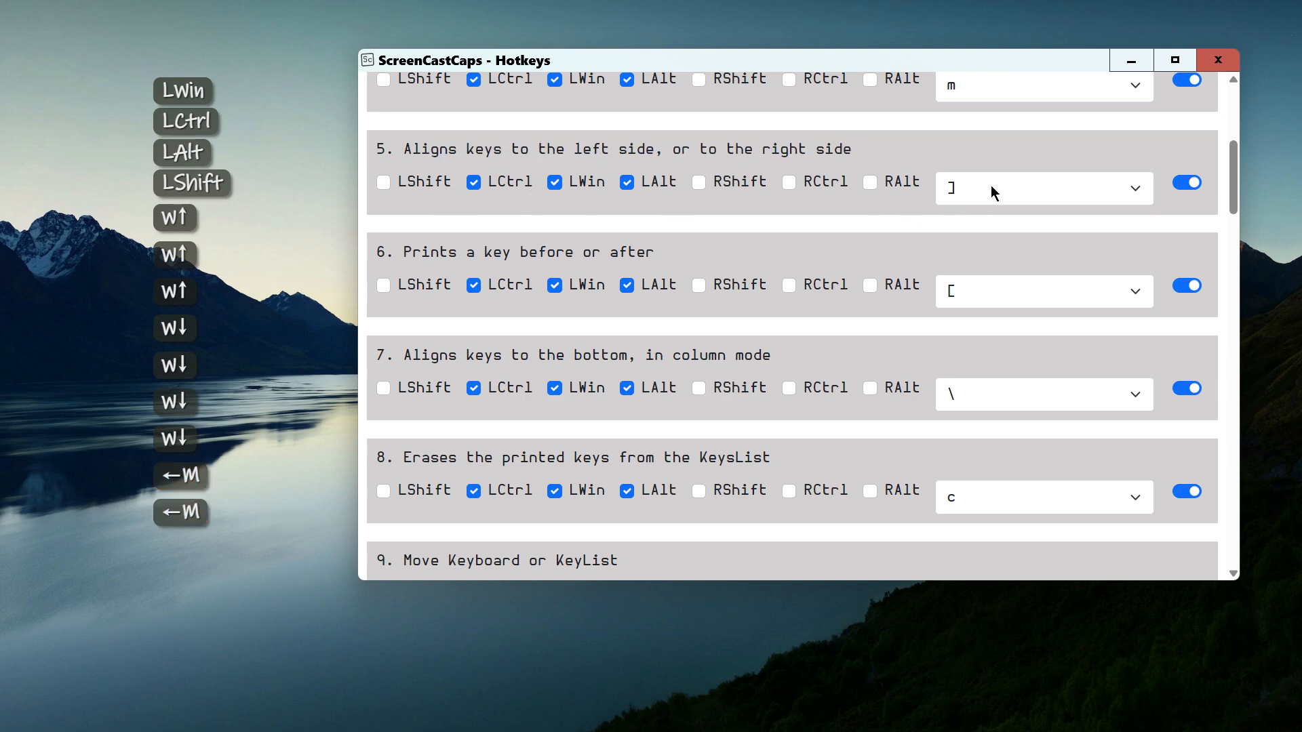
pyautogui.click(1130, 63)
pyautogui.click(344, 309)
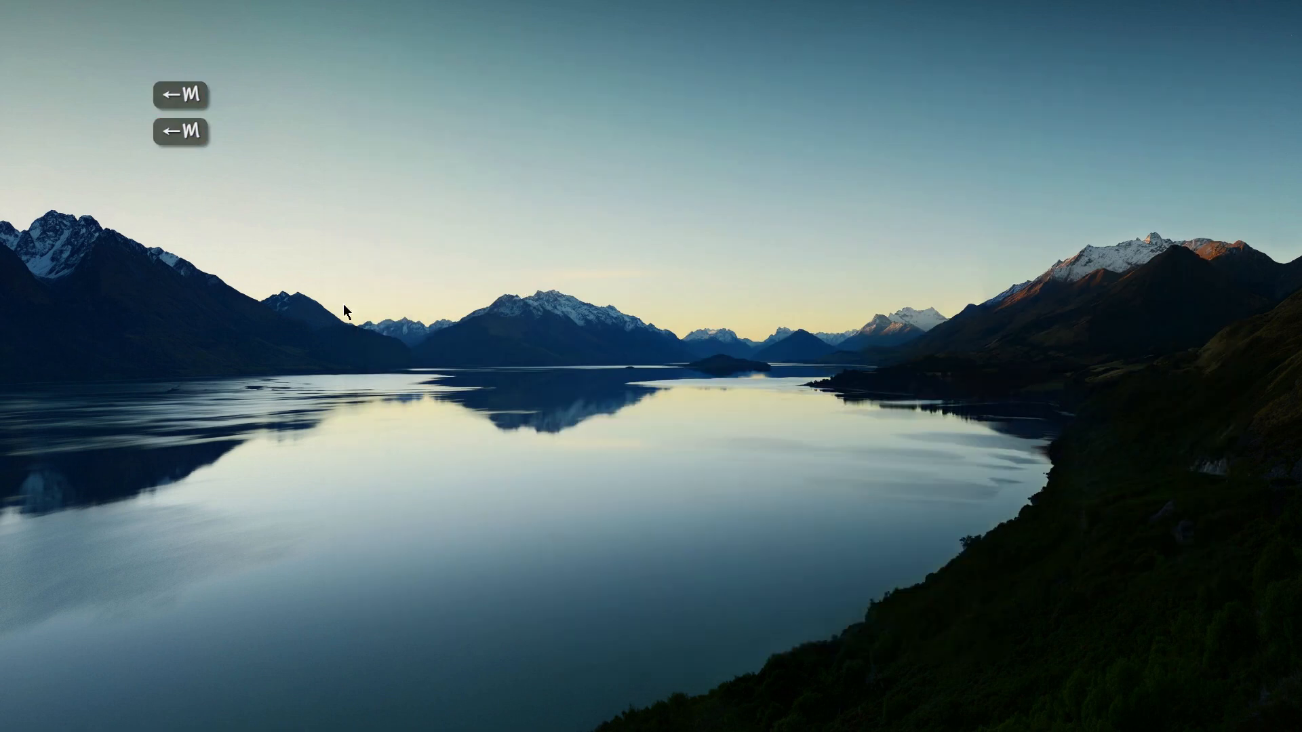
# Toggle the key list alignment with its hotkey, leaving the keys aligned to the right side
pyautogui.press('ctrl+super+alt')
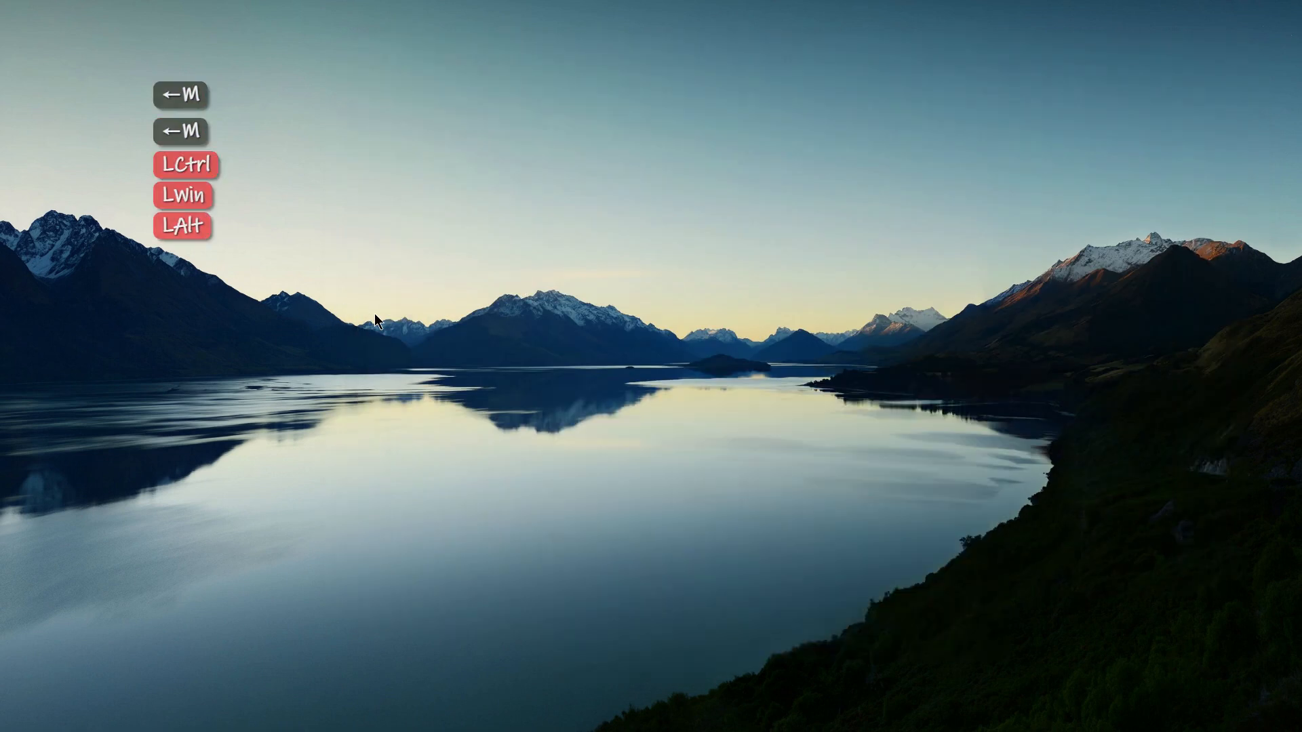
pyautogui.press('ctrl')
pyautogui.press('ctrl+super+alt')
pyautogui.press('ctrl+super+alt')
pyautogui.press('ctrl+super+alt')
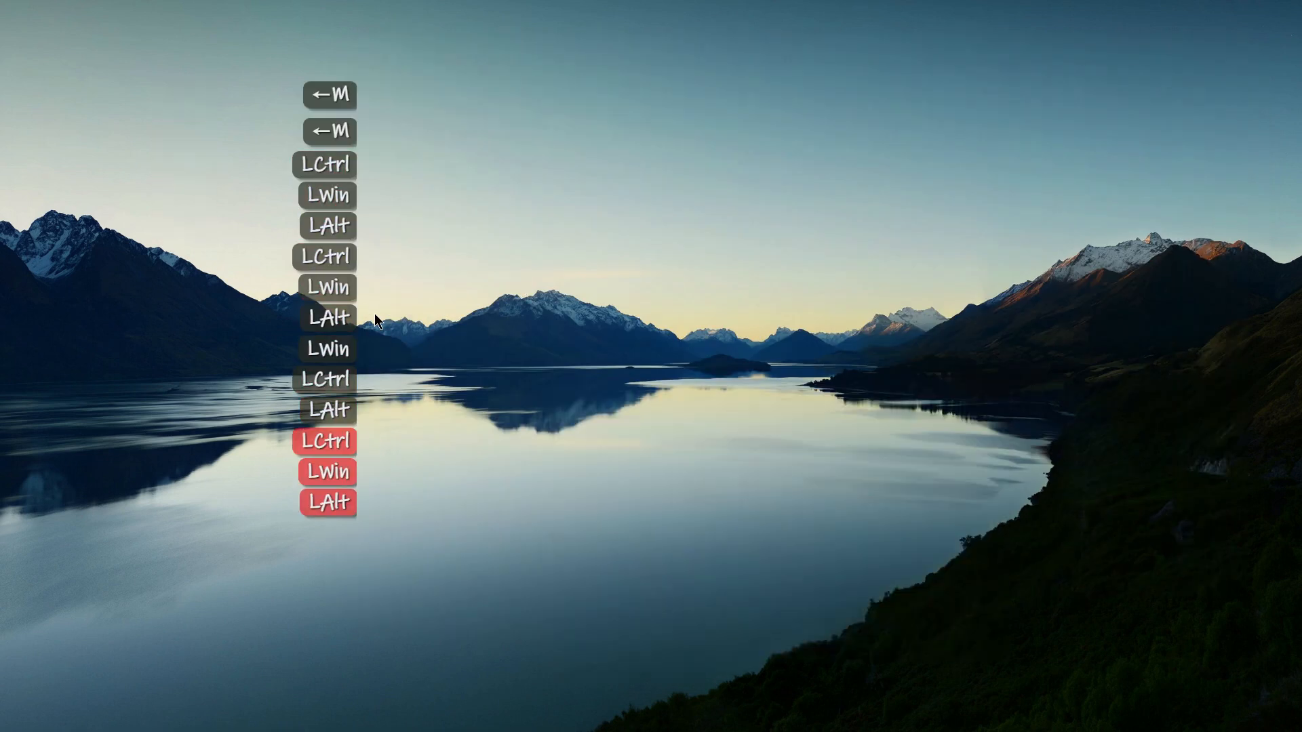
# Enter the sample keys "ld skdlsdk" in the right-aligned key column
pyautogui.press('l')
pyautogui.press('d')
pyautogui.press('space')
pyautogui.press('s')
pyautogui.press('k')
pyautogui.press('d')
pyautogui.press('l')
pyautogui.press('s')
pyautogui.press('d')
pyautogui.press('k')
# Align the key column back to the left side and enter a space followed by "jksdksdk" as sample keys
pyautogui.press('ctrl+super+alt')
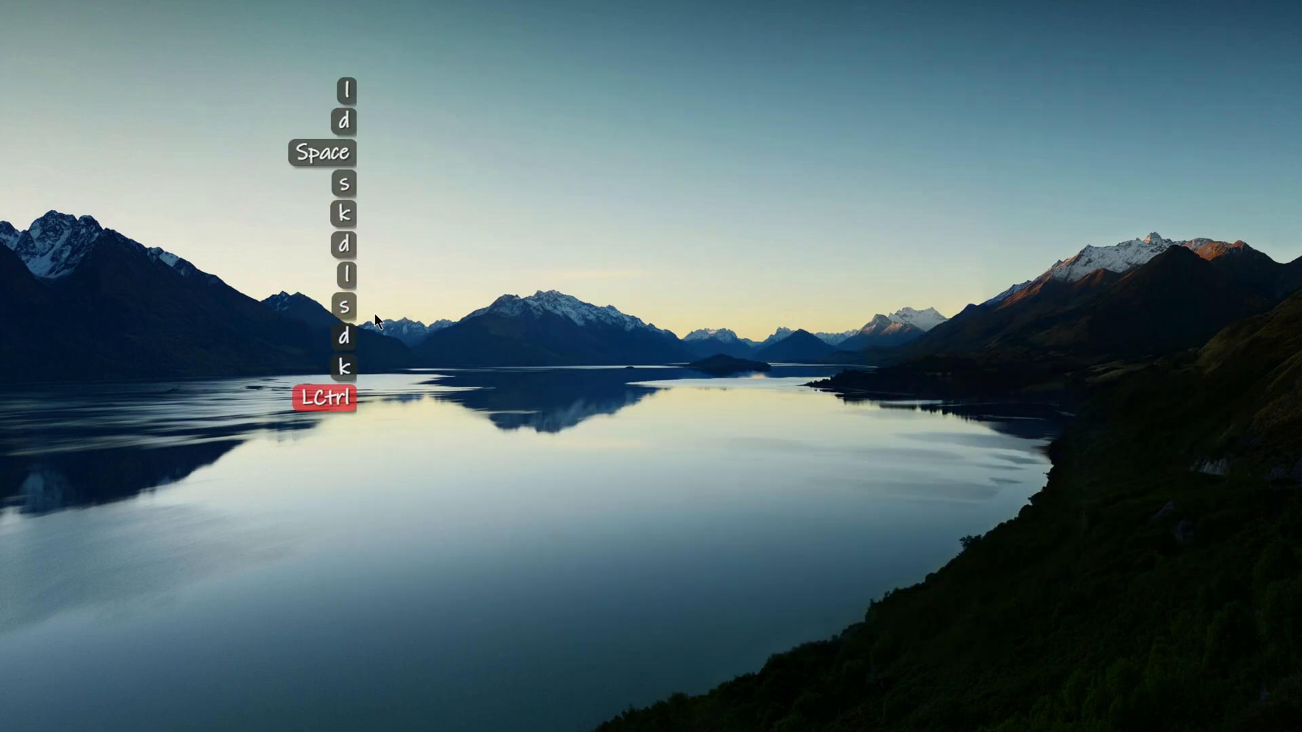
pyautogui.press('ctrl+super+alt')
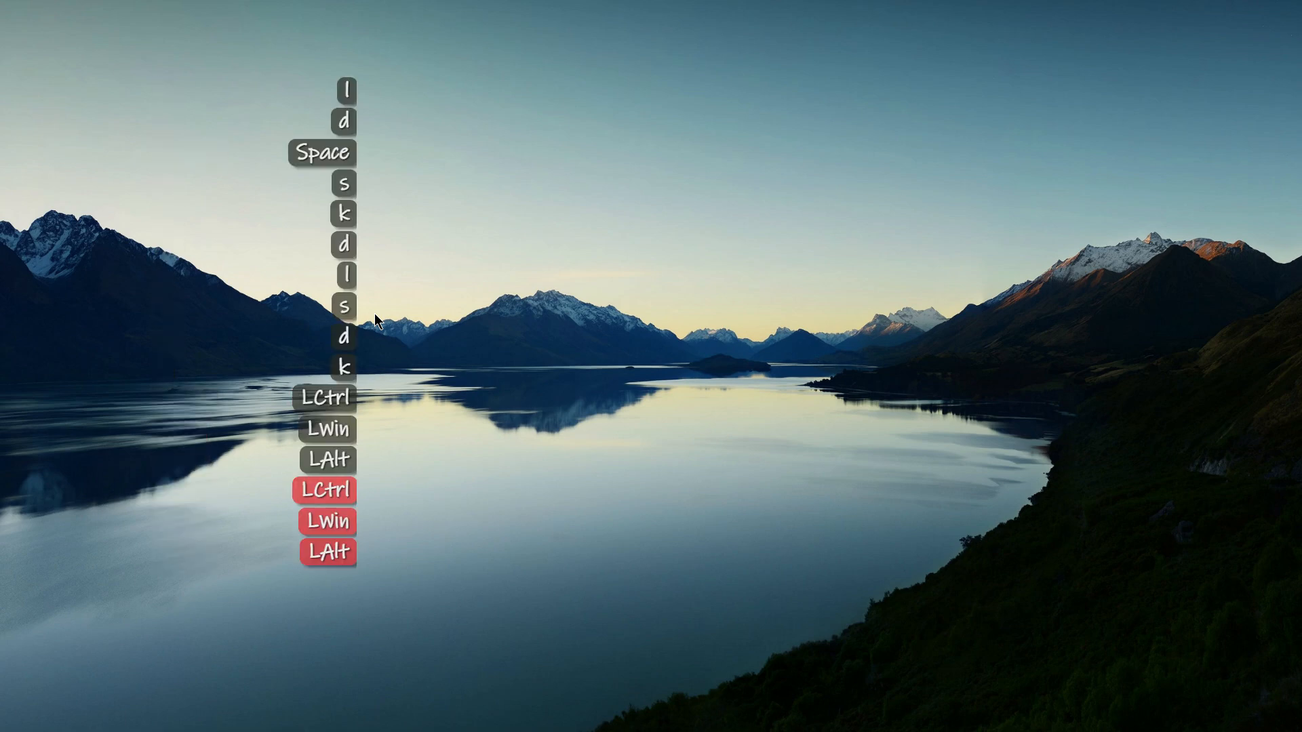
pyautogui.press('space')
pyautogui.press('j')
pyautogui.press('k')
pyautogui.press('s')
pyautogui.press('d')
pyautogui.press('k')
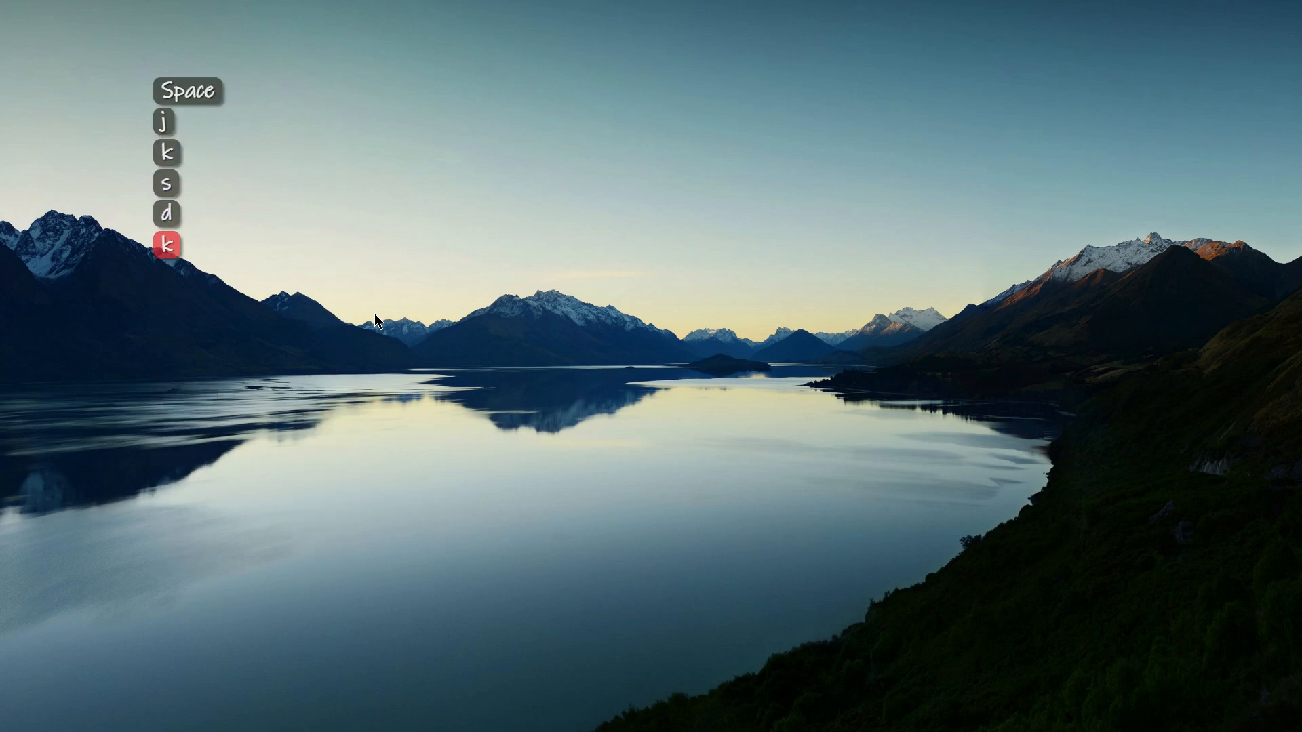
pyautogui.press('s')
pyautogui.press('d')
pyautogui.press('k')
# Restore the Hotkeys window, shift it slightly to the right and minimize it again
pyautogui.press('shift')
pyautogui.scroll(1, 374, 314)
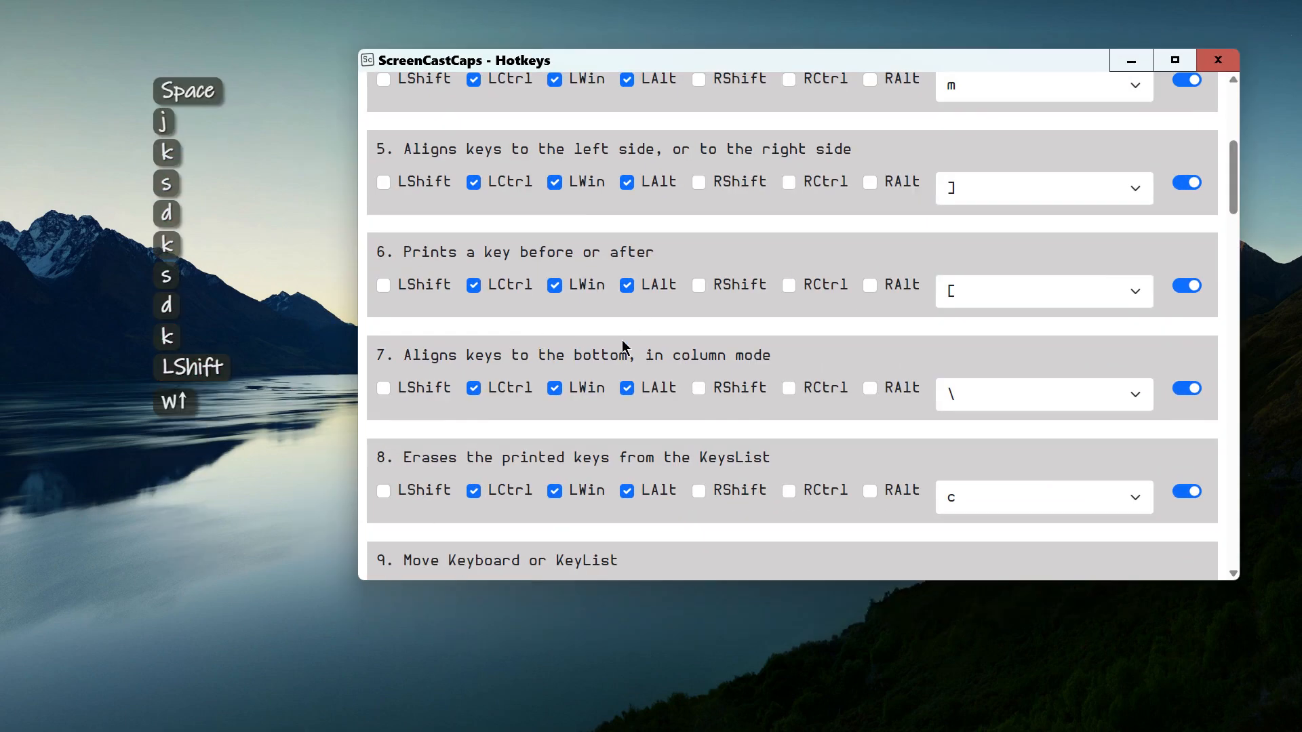
pyautogui.moveTo(696, 61); pyautogui.dragTo(730, 64)
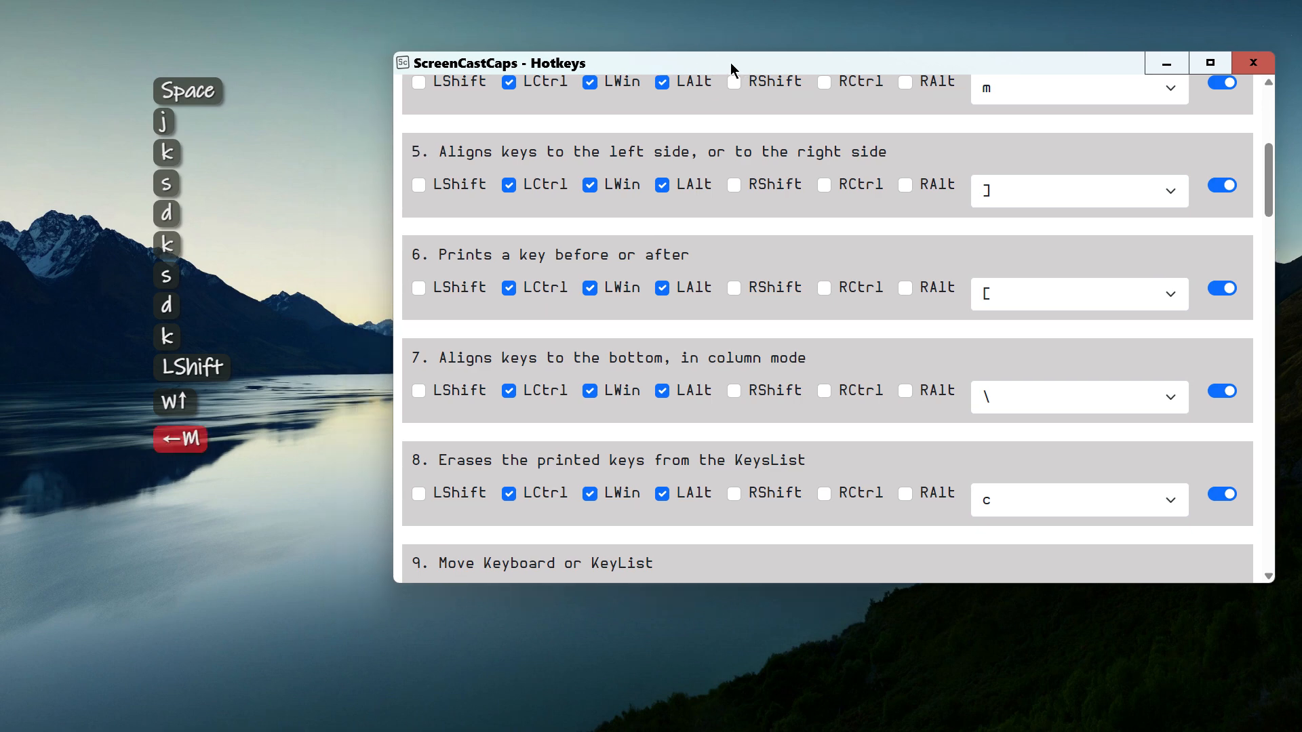
pyautogui.click(1165, 60)
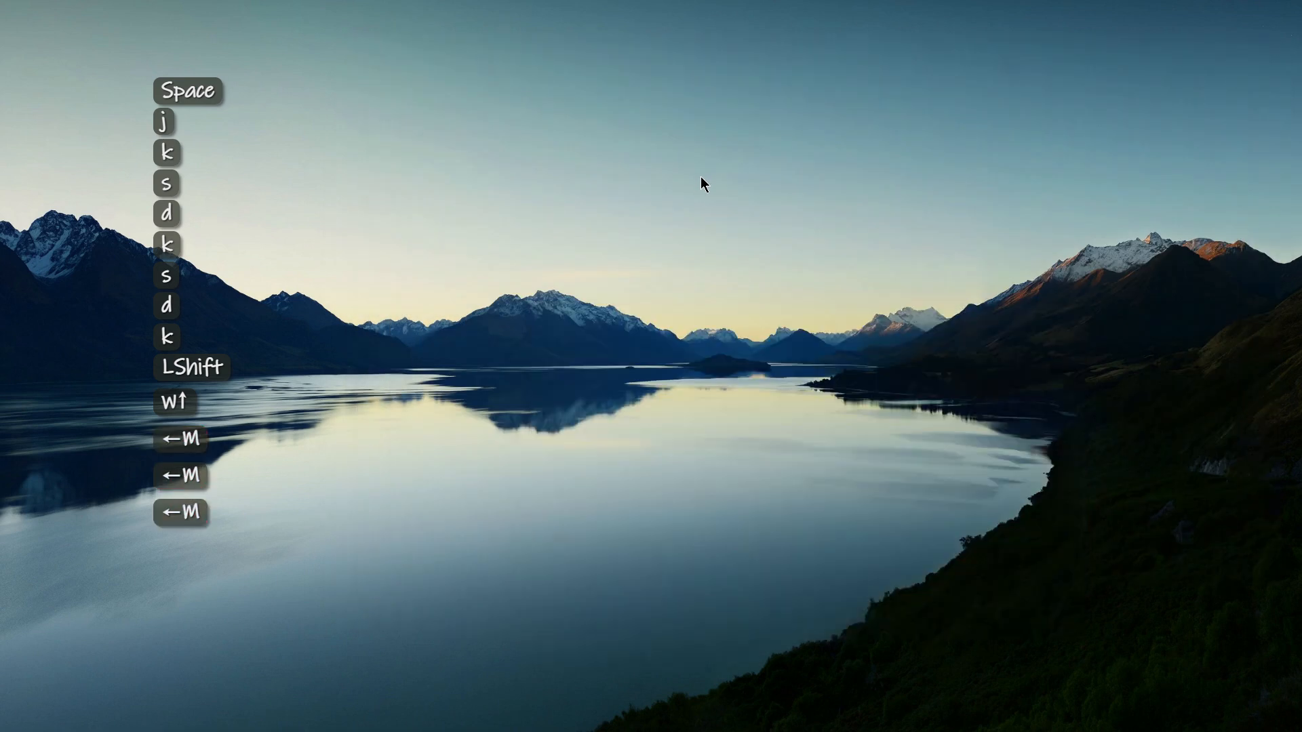
# Switch the key list to row mode and align the row to the right side with the hotkeys
pyautogui.press('ctrl+super+alt')
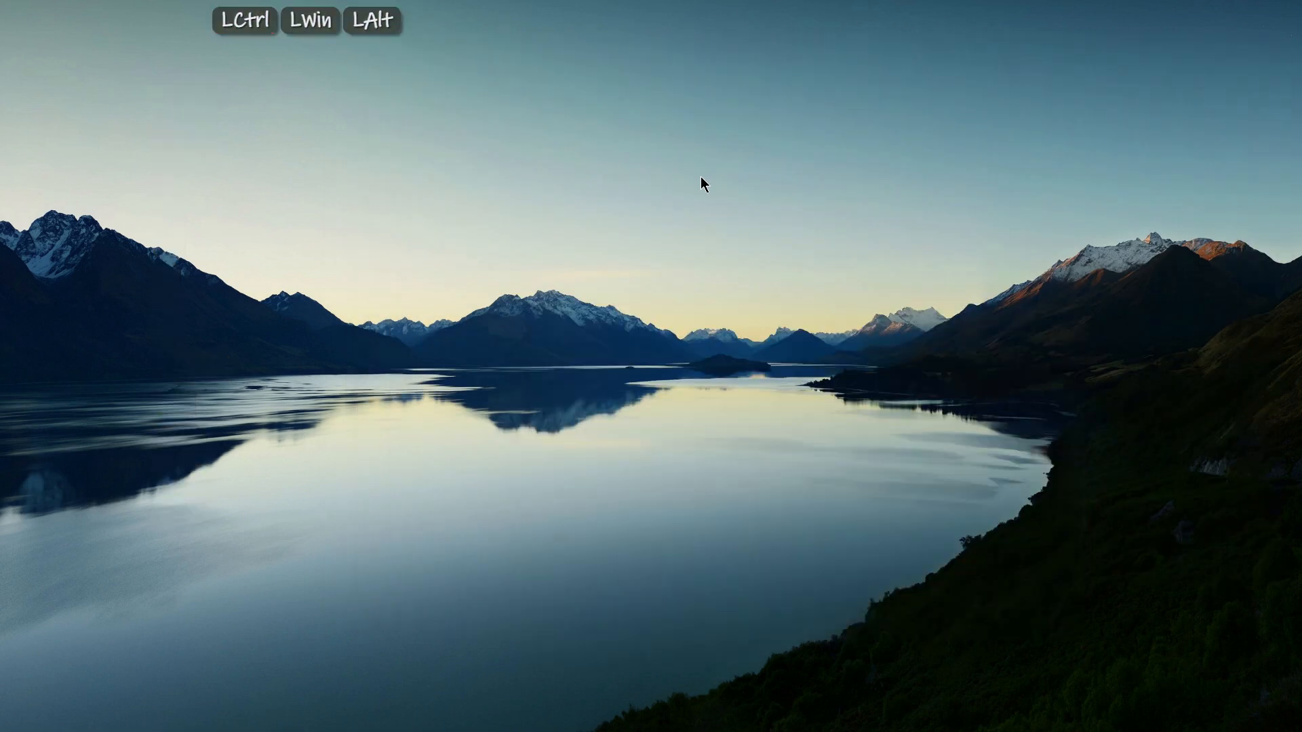
pyautogui.press('ctrl+super+alt+space')
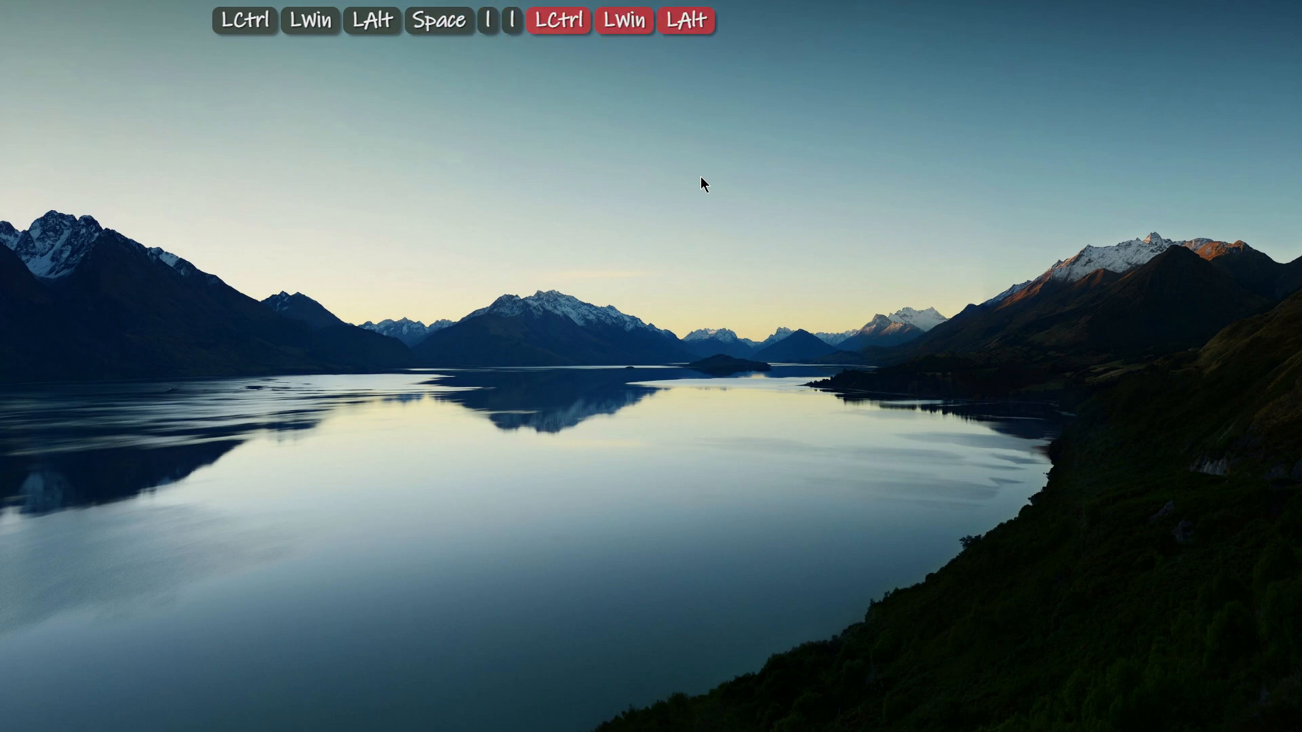
pyautogui.press('ctrl+super+alt+space')
# Enter sample letters, spaces and modifier combinations to fill the right-aligned key row
pyautogui.press('k')
pyautogui.press('s')
pyautogui.press('d')
pyautogui.press('l')
pyautogui.press('space')
pyautogui.press('s')
pyautogui.press('d')
pyautogui.press('l')
pyautogui.press('k')
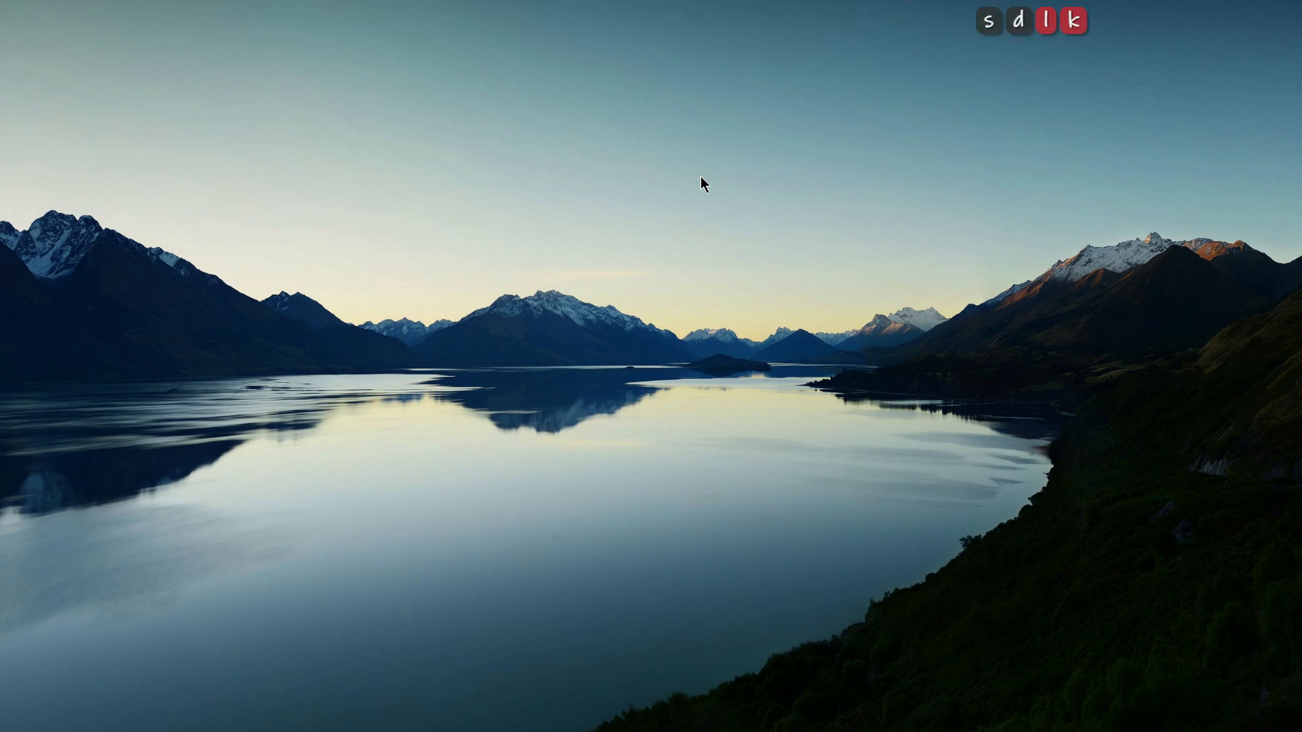
pyautogui.press('s')
pyautogui.press('space')
pyautogui.press('space')
pyautogui.press('s')
pyautogui.press('d')
pyautogui.press('k')
pyautogui.press('l')
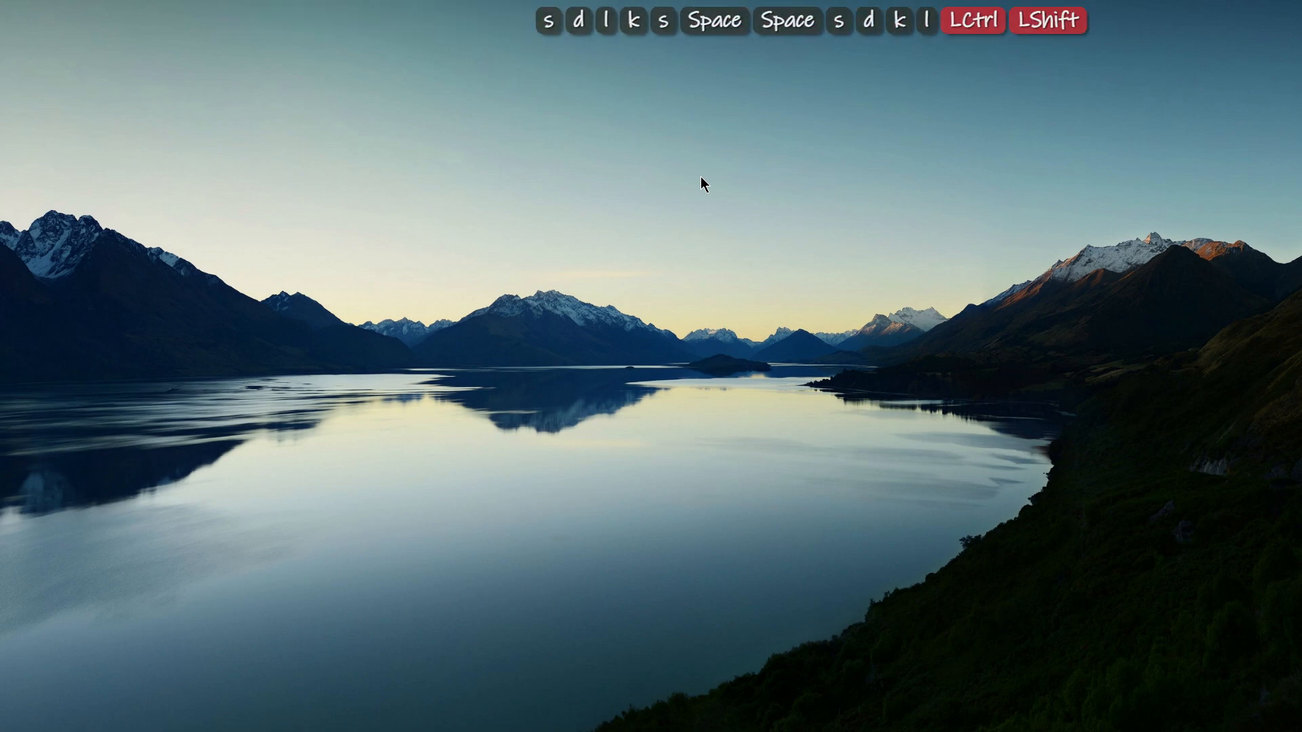
pyautogui.hotkey('ctrl', 'shift', 'k')
pyautogui.hotkey('ctrl', 'shift', 'k')
pyautogui.press('d')
pyautogui.press('k')
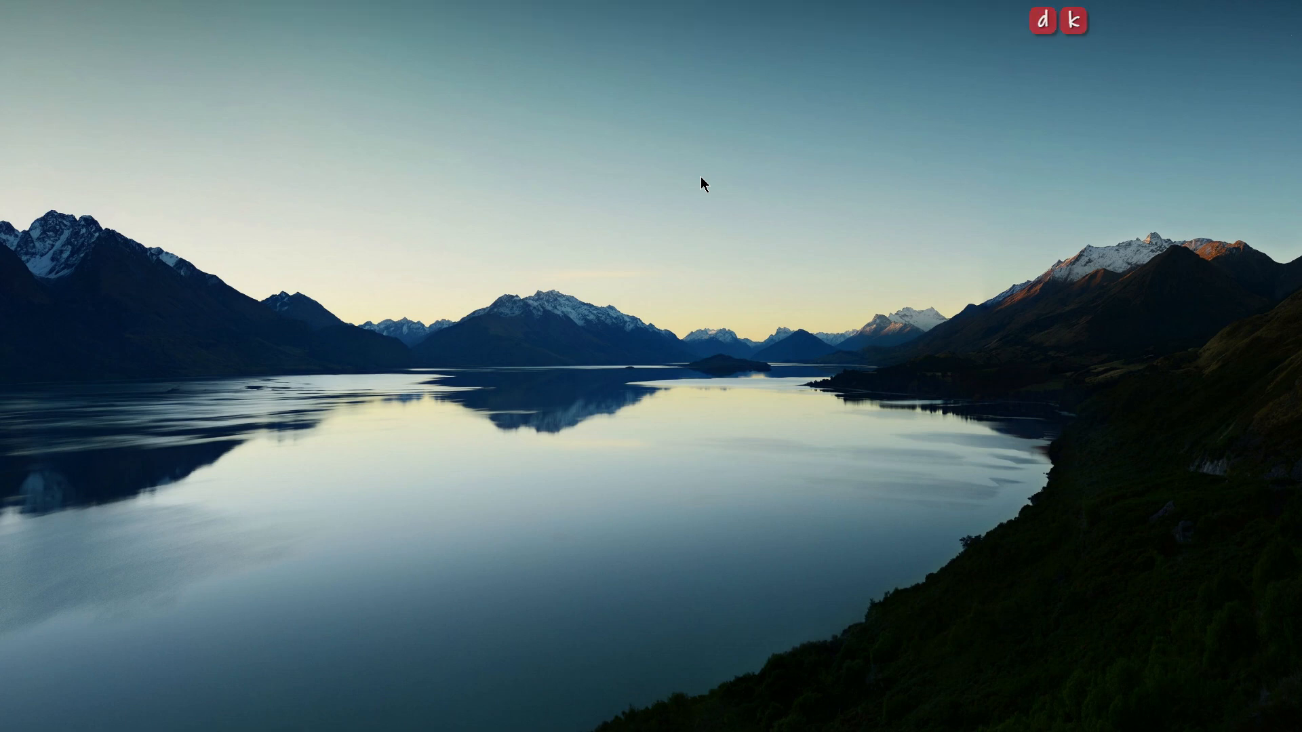
# Align the key row back to the left side and enter a run of sample letters and spaces
pyautogui.press('ctrl+super+alt')
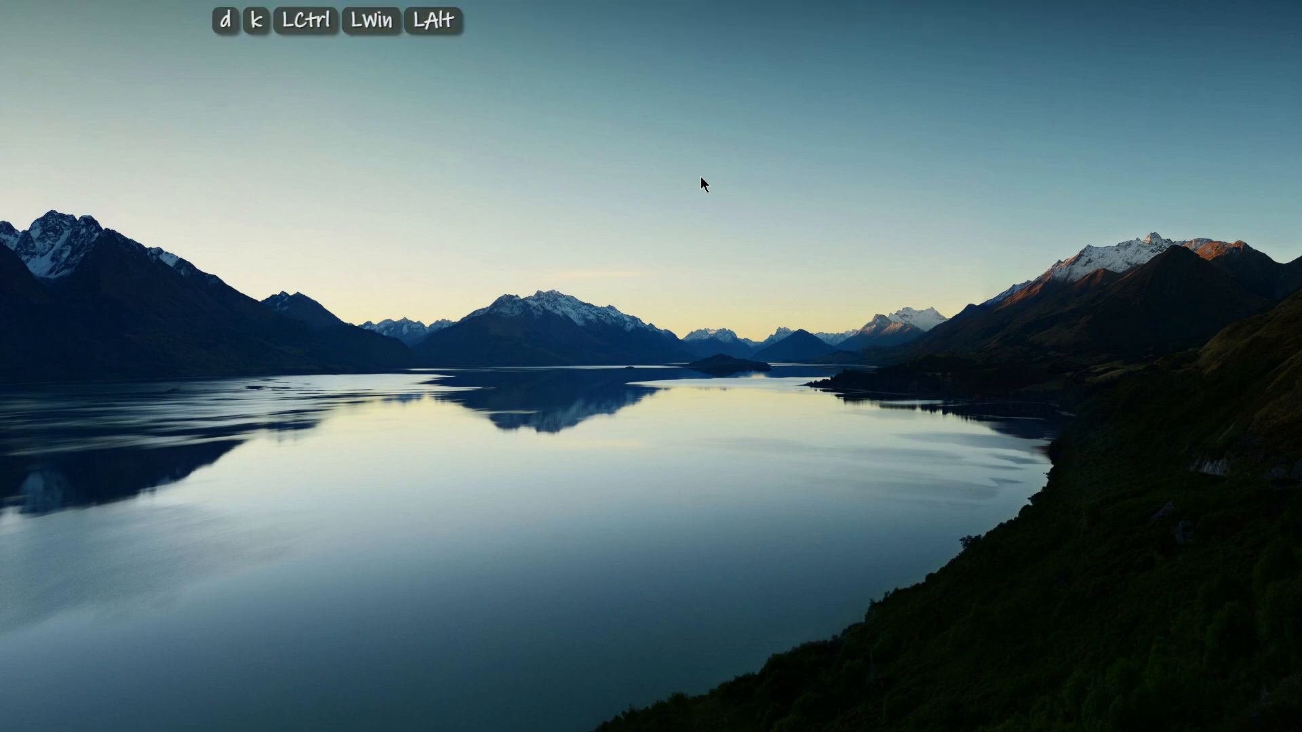
pyautogui.press('space')
pyautogui.press('space')
pyautogui.press('k')
pyautogui.press('l')
pyautogui.press('d')
pyautogui.press('s')
pyautogui.press('space')
pyautogui.press('s')
pyautogui.press('d')
pyautogui.press('l')
pyautogui.press('k')
pyautogui.press('l')
pyautogui.press('s')
pyautogui.press('d')
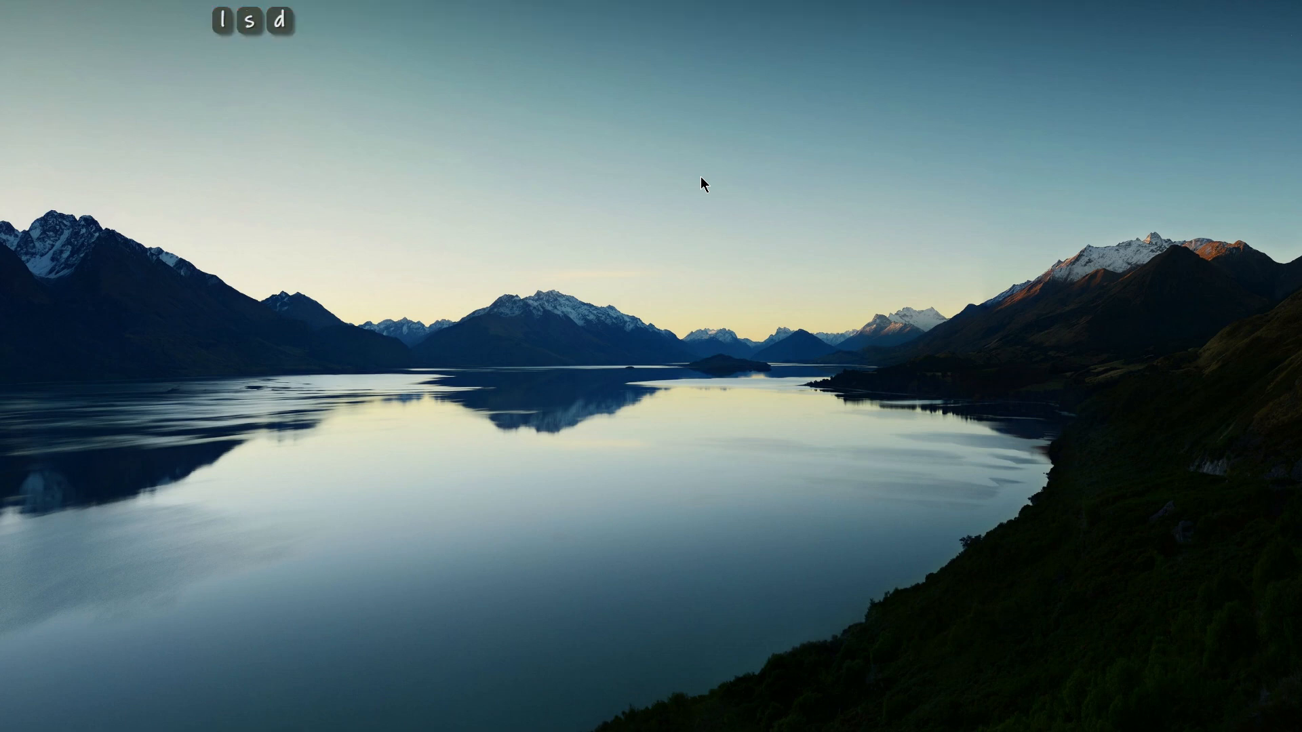
# Return the key list to column mode and highlight "Prints a key before or after" in the Hotkeys window, then minimize the window
pyautogui.press('ctrl+super+alt')
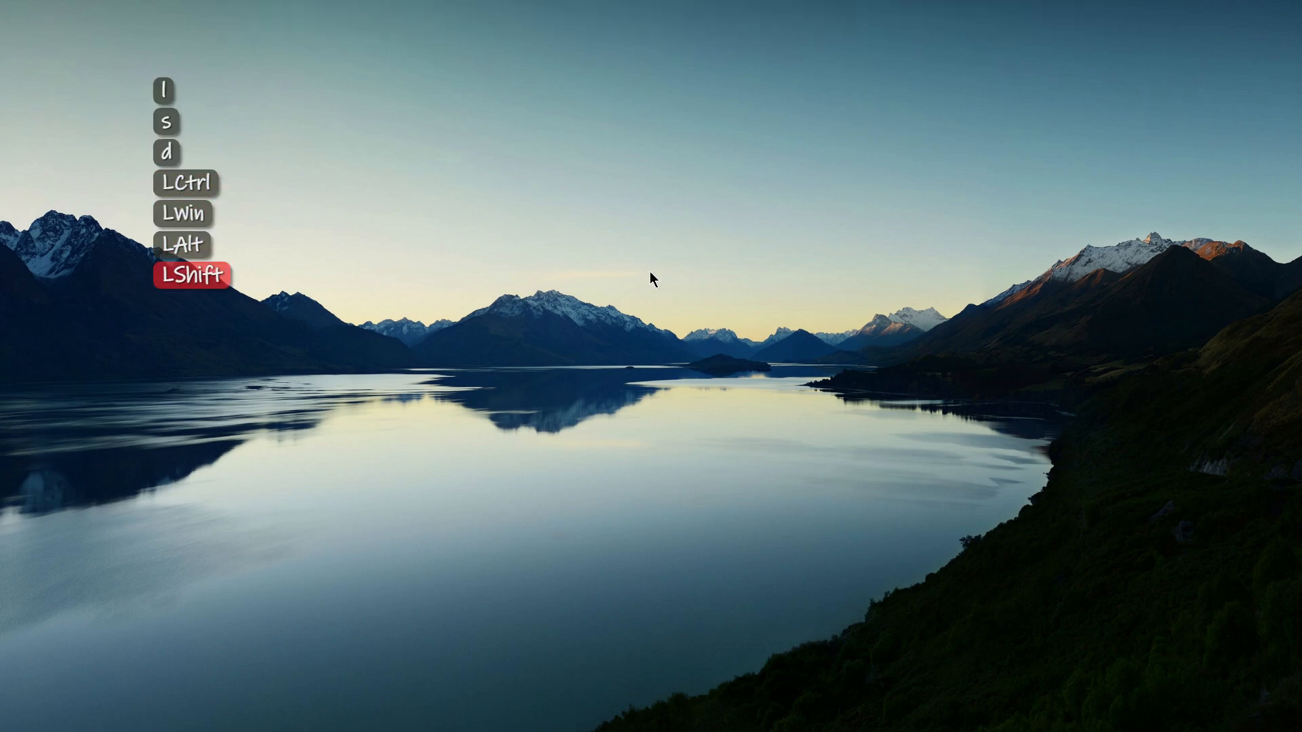
pyautogui.press('ctrl+super+alt+shift+w')
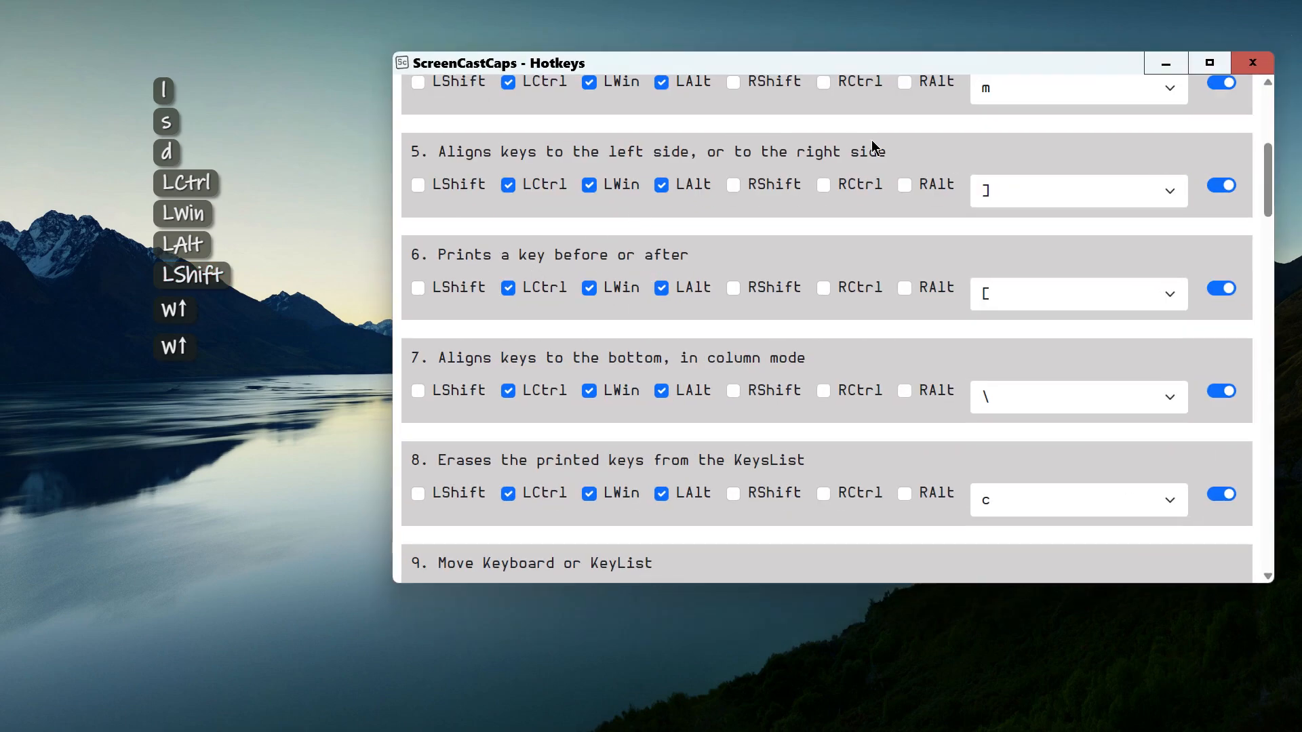
pyautogui.scroll(-1, 451, 291)
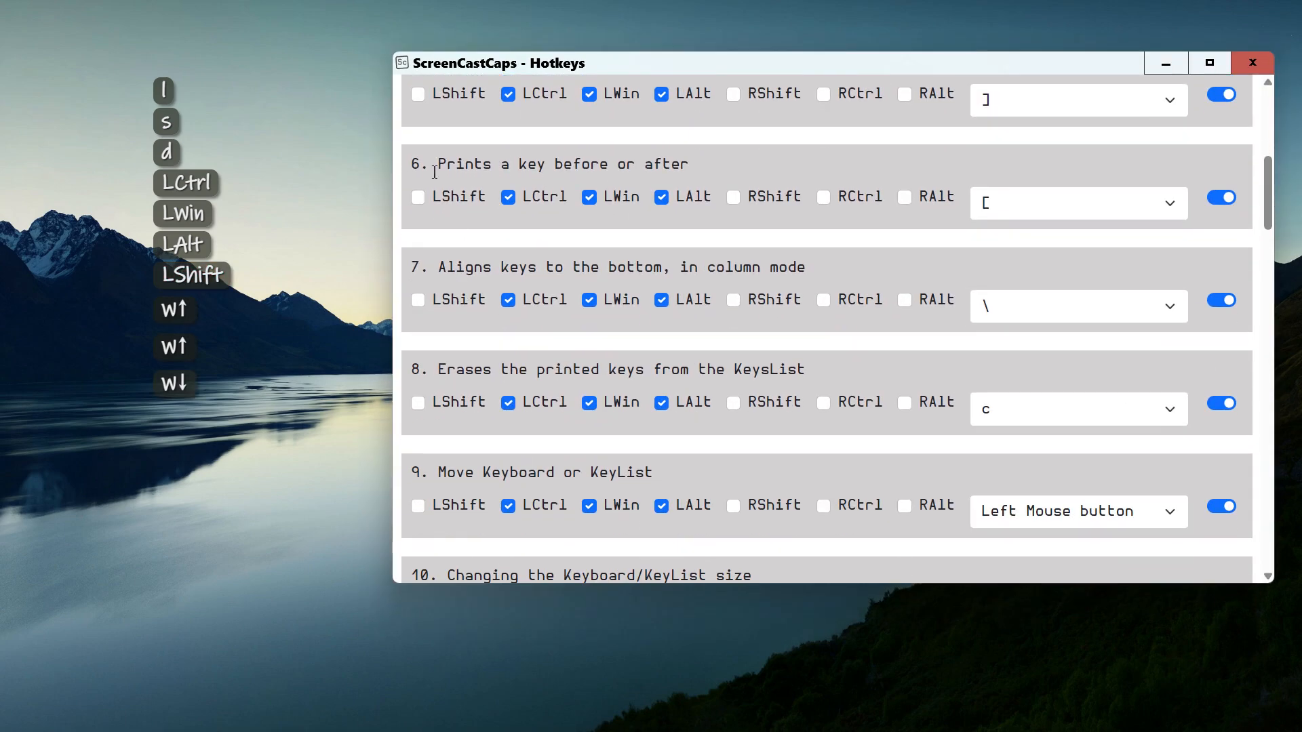
pyautogui.moveTo(434, 172); pyautogui.dragTo(713, 169)
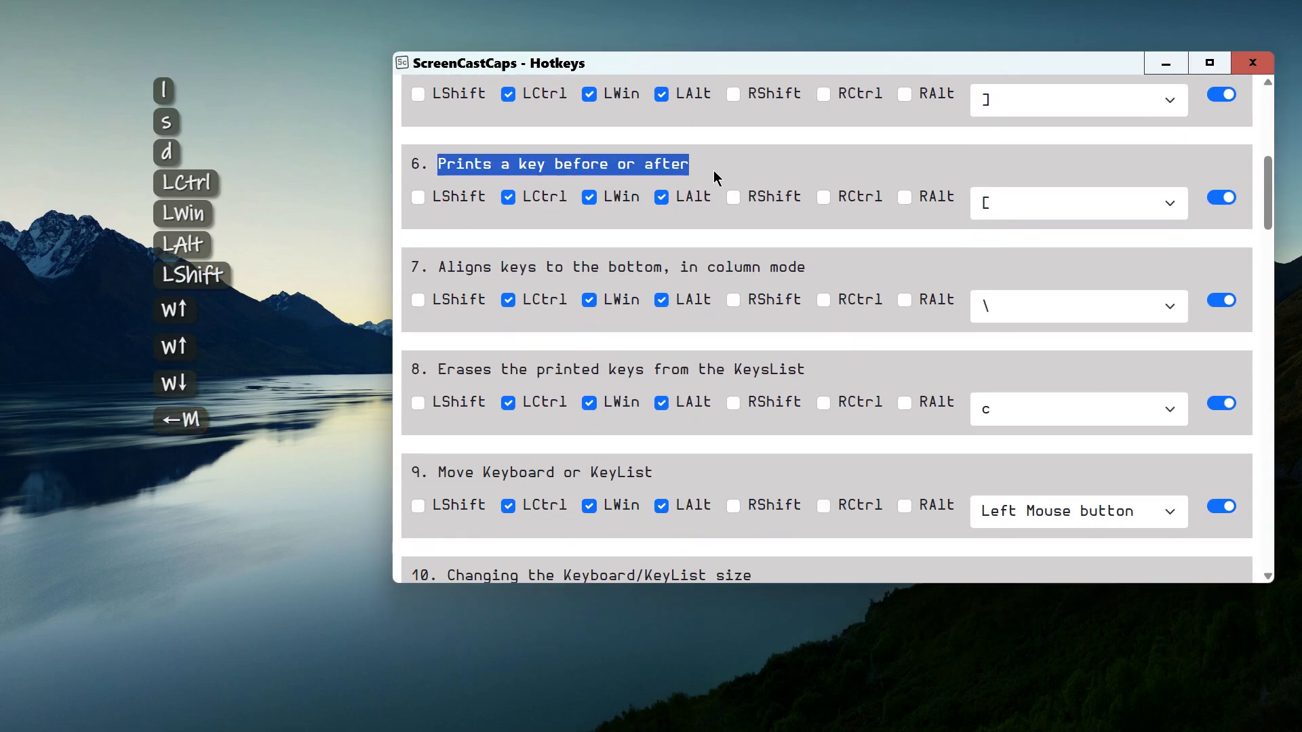
pyautogui.click(712, 170)
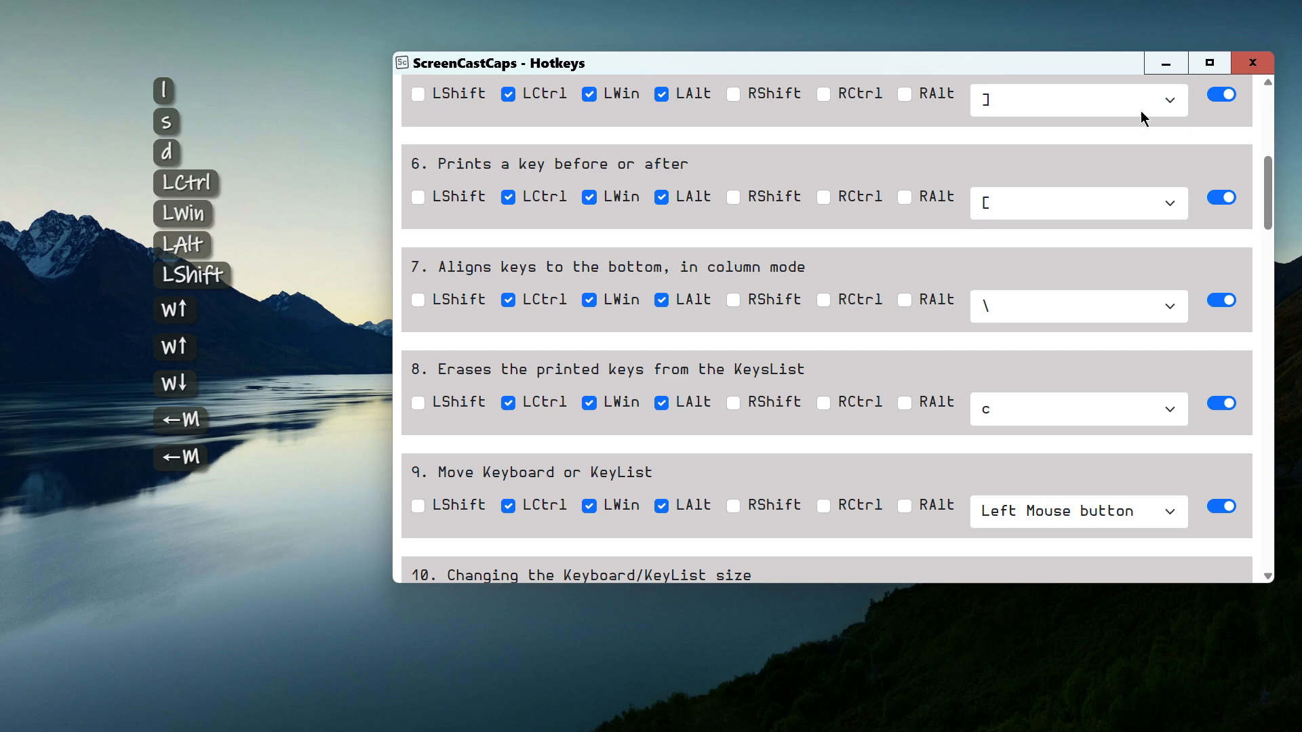
pyautogui.click(1166, 62)
# Set new keys to print before the existing ones and enter sample letters and spaces in the column
pyautogui.press('ctrl+super+alt')
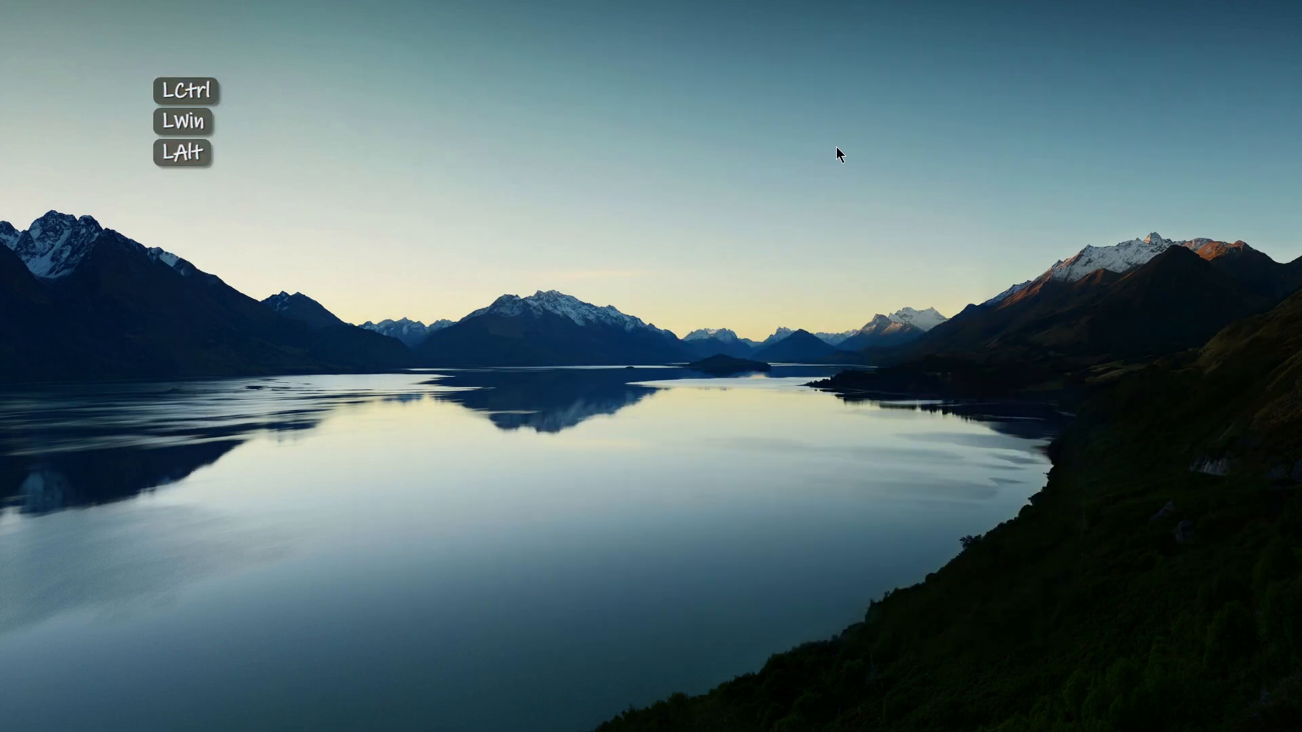
pyautogui.press('space')
pyautogui.press('space')
pyautogui.press('d')
pyautogui.press('s')
pyautogui.press('j')
pyautogui.press('s')
pyautogui.press('k')
pyautogui.press('d')
pyautogui.press('space')
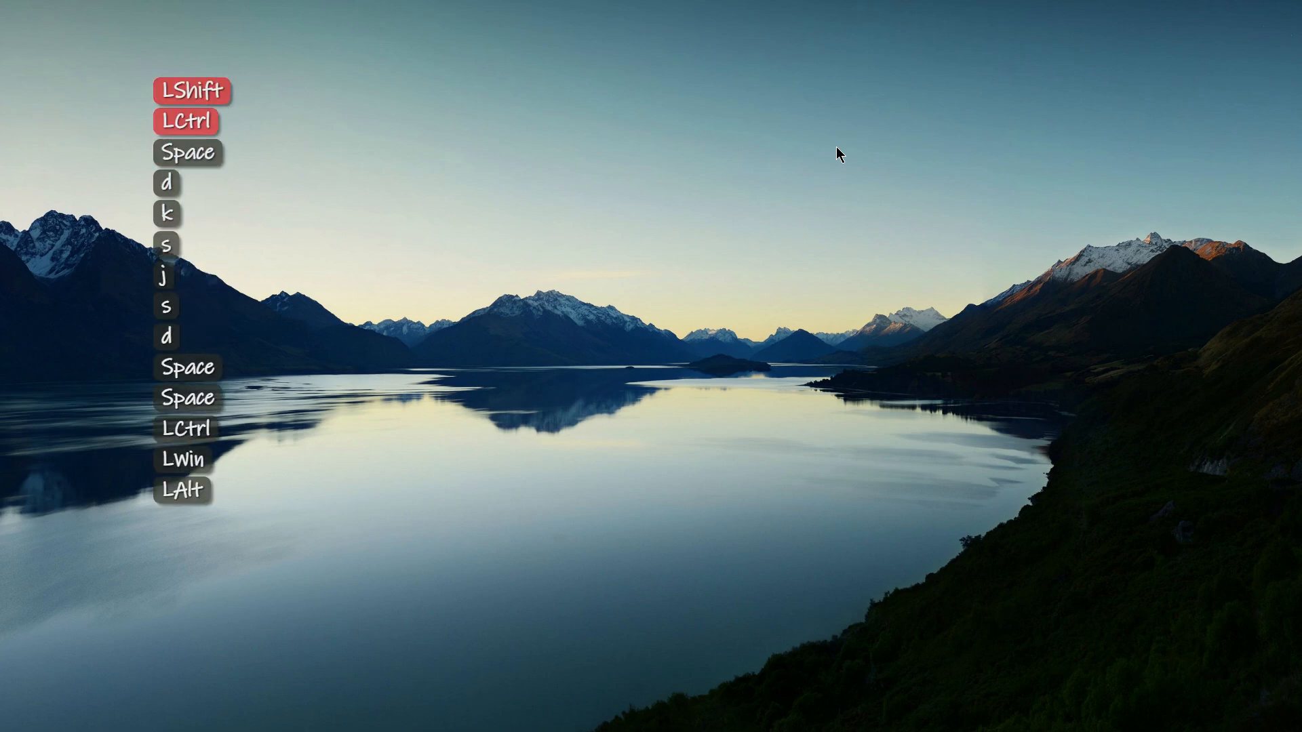
# Enter modifier combinations with j and k plus the letters "ksk" while keys print before the existing ones
pyautogui.hotkey('ctrl', 'shift', 'j')
pyautogui.hotkey('ctrl', 'shift')
pyautogui.hotkey('ctrl', 'shift', 'j')
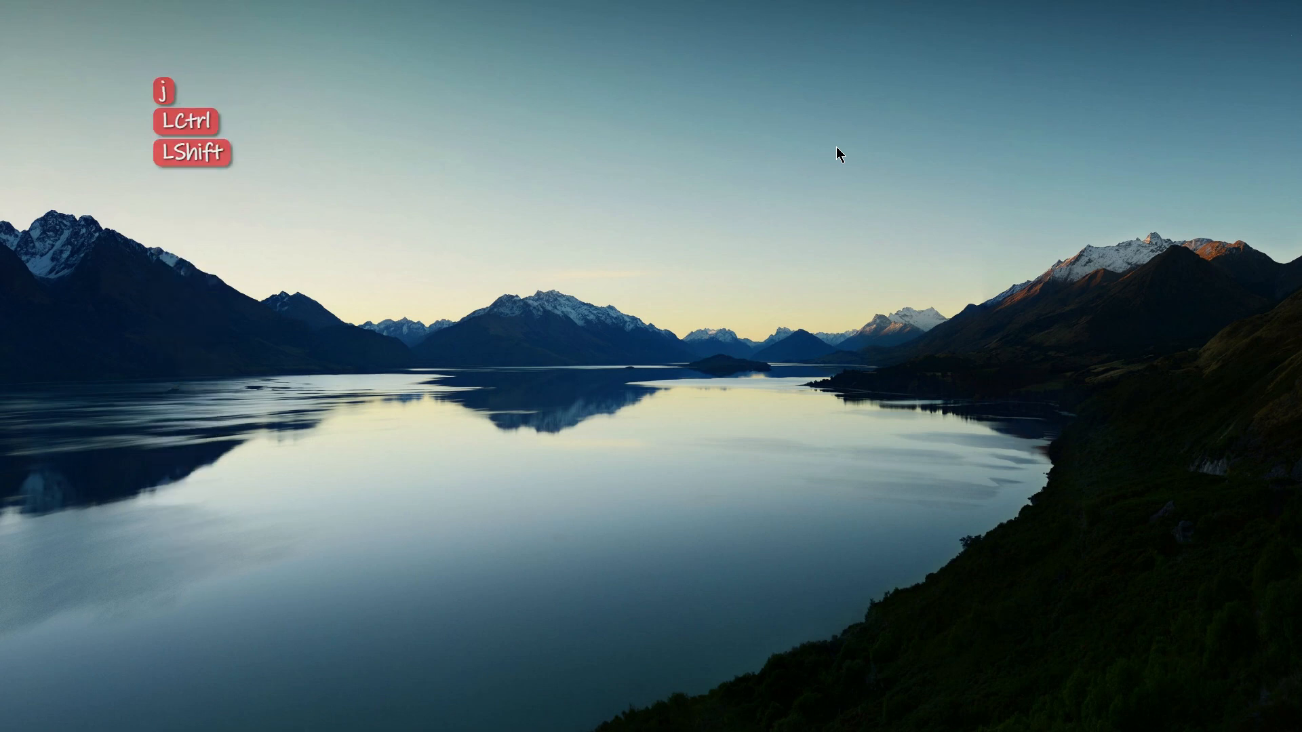
pyautogui.hotkey('ctrl', 'shift', 'j')
pyautogui.press('k')
pyautogui.press('s')
pyautogui.press('k')
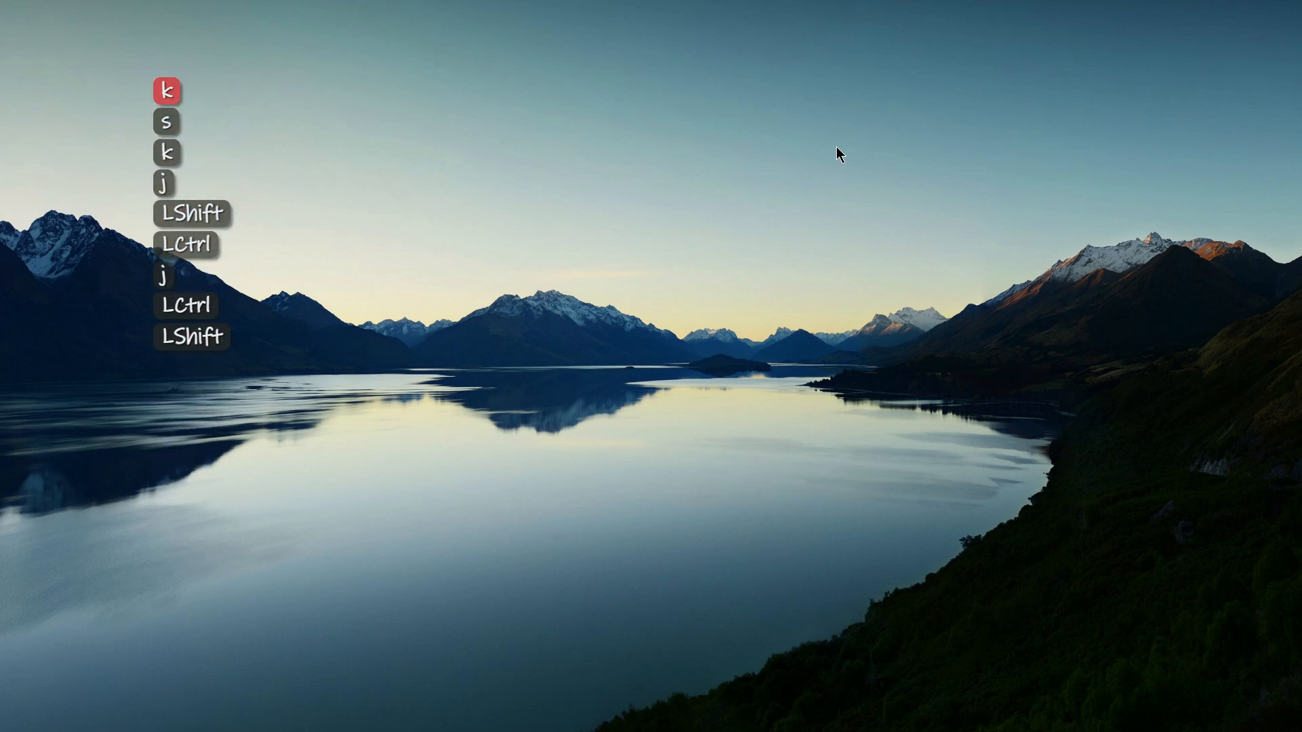
pyautogui.hotkey('ctrl', 'shift', 'k')
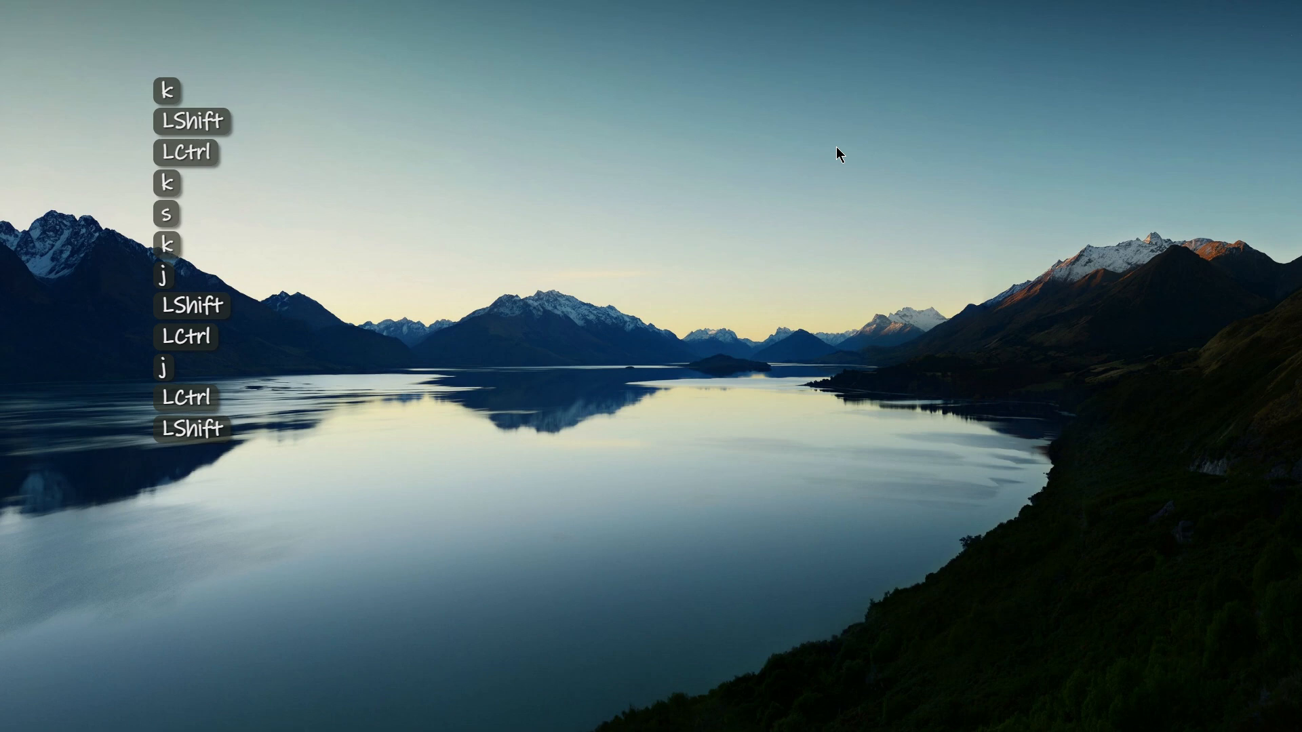
# Set new keys to print after the existing ones and enter a space followed by "djksdjsdksdk"
pyautogui.press('ctrl+super+alt')
pyautogui.press('space')
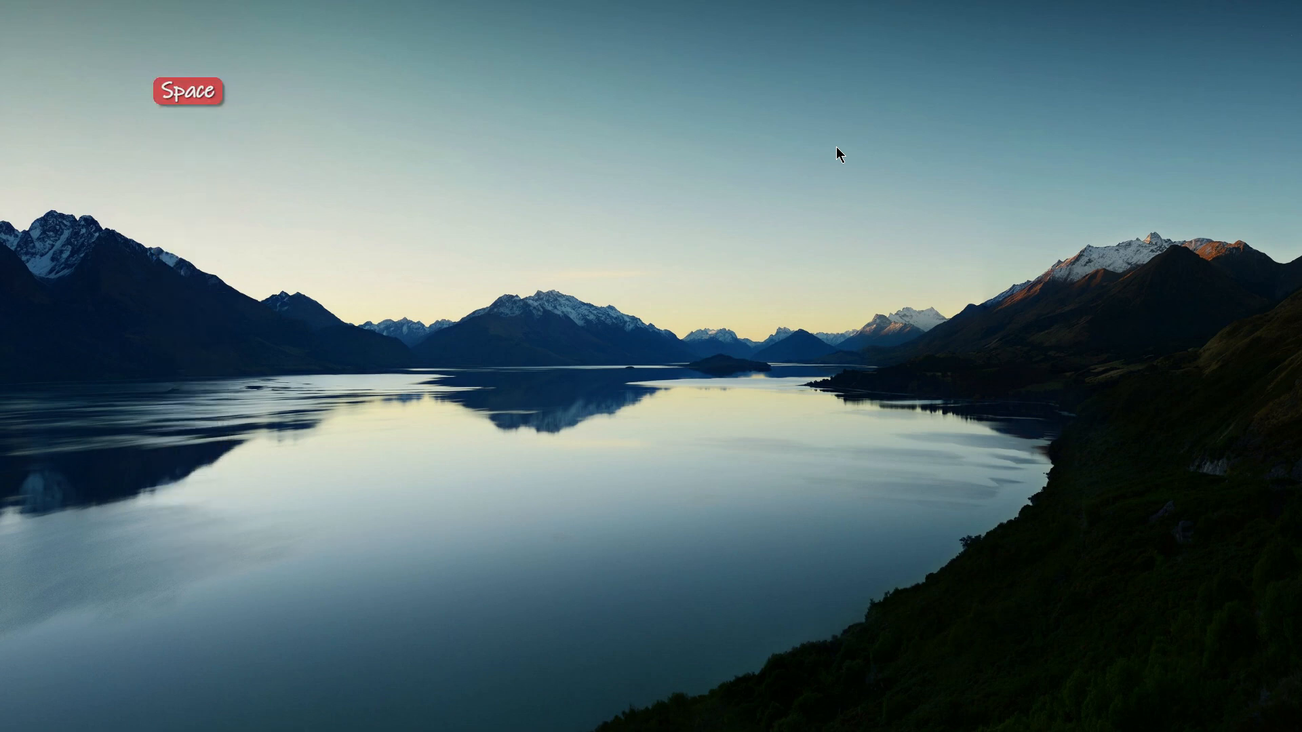
pyautogui.press('d')
pyautogui.press('j')
pyautogui.press('k')
pyautogui.press('s')
pyautogui.press('d')
pyautogui.press('j')
pyautogui.press('s')
pyautogui.press('d')
pyautogui.press('k')
pyautogui.press('s')
pyautogui.press('d')
pyautogui.press('k')
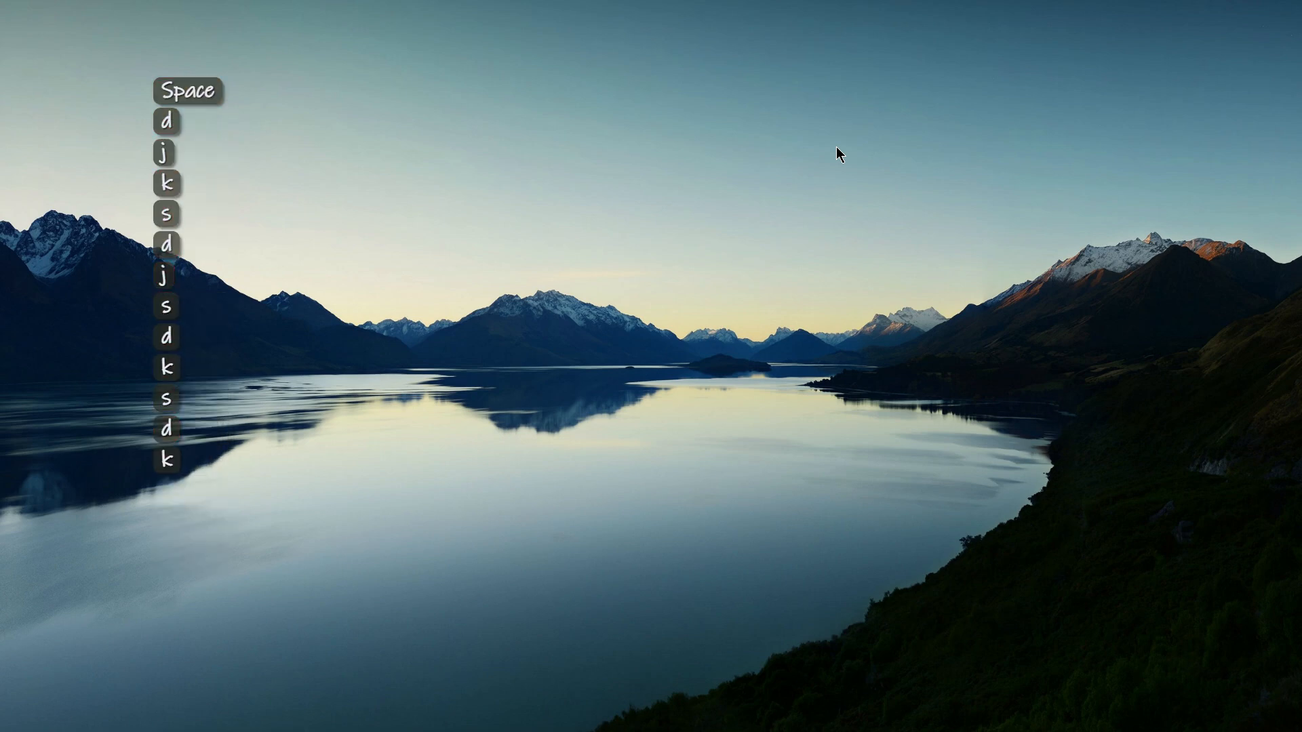
# Switch the key list to row mode and enter the sample letters "jdjdk"
pyautogui.press('ctrl+super+alt')
pyautogui.press('j')
pyautogui.press('d')
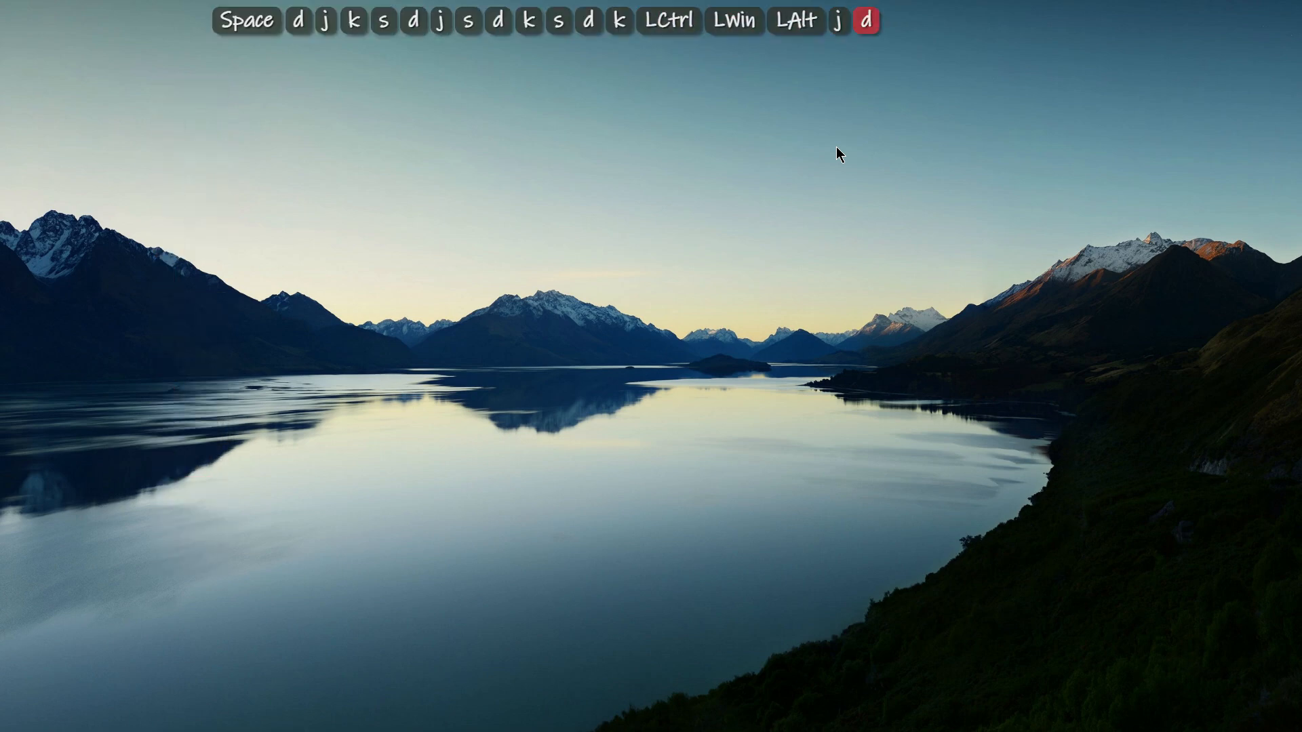
pyautogui.press('j')
pyautogui.press('d')
pyautogui.press('k')
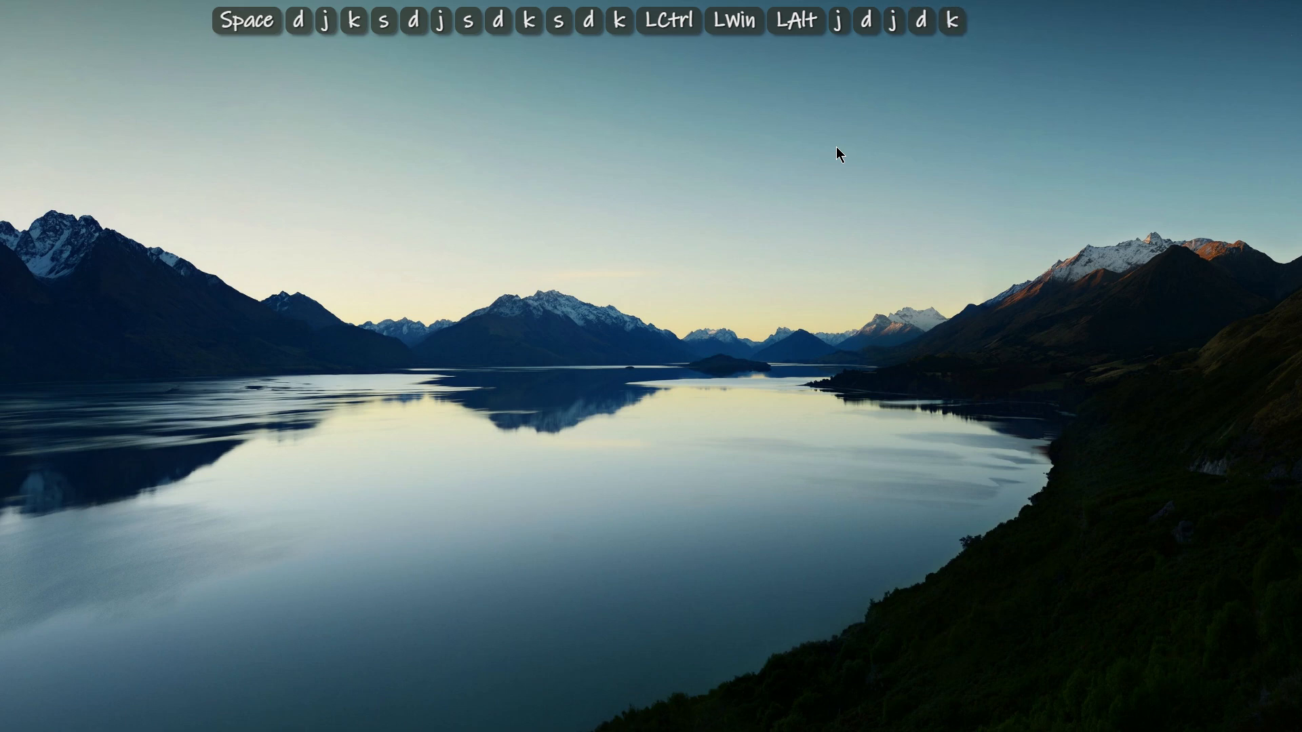
# Set new keys to print before the existing ones in the row and enter a space followed by "jdksk"
pyautogui.press('ctrl+super+alt')
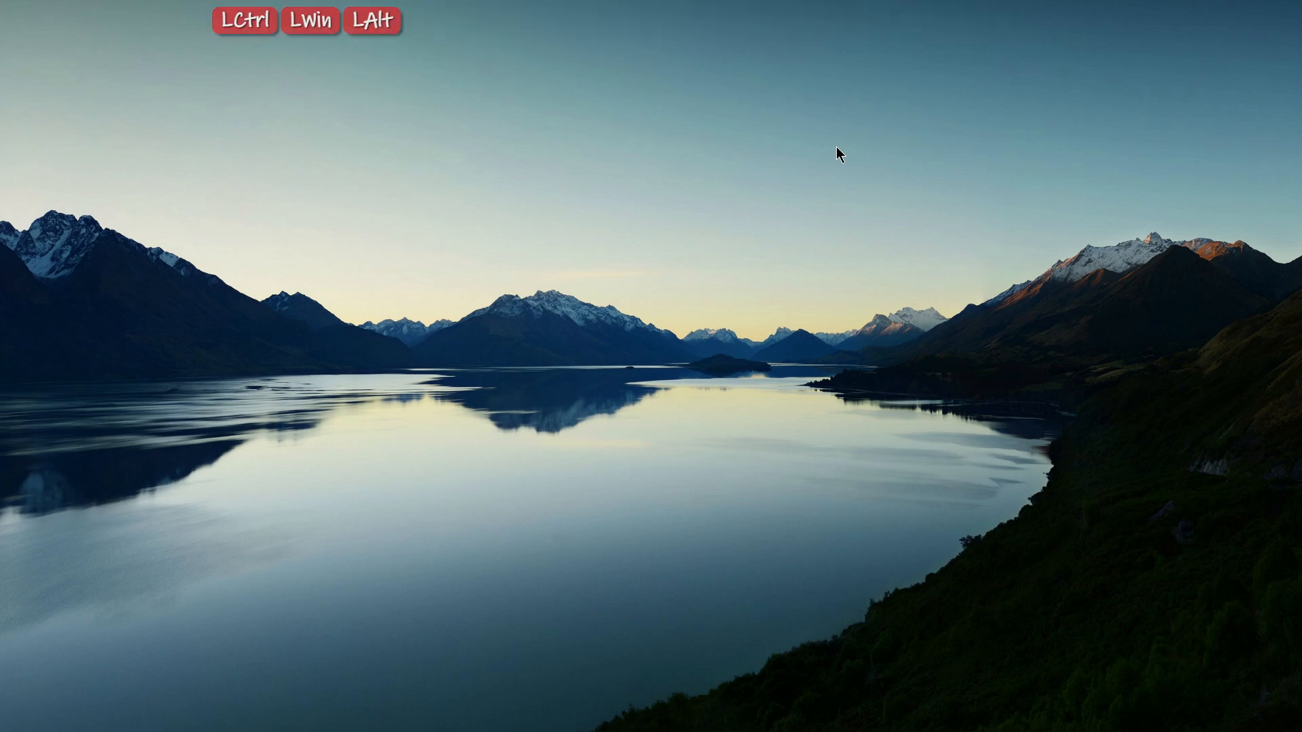
pyautogui.press('space')
pyautogui.press('j')
pyautogui.press('d')
pyautogui.press('k')
pyautogui.press('s')
pyautogui.press('k')
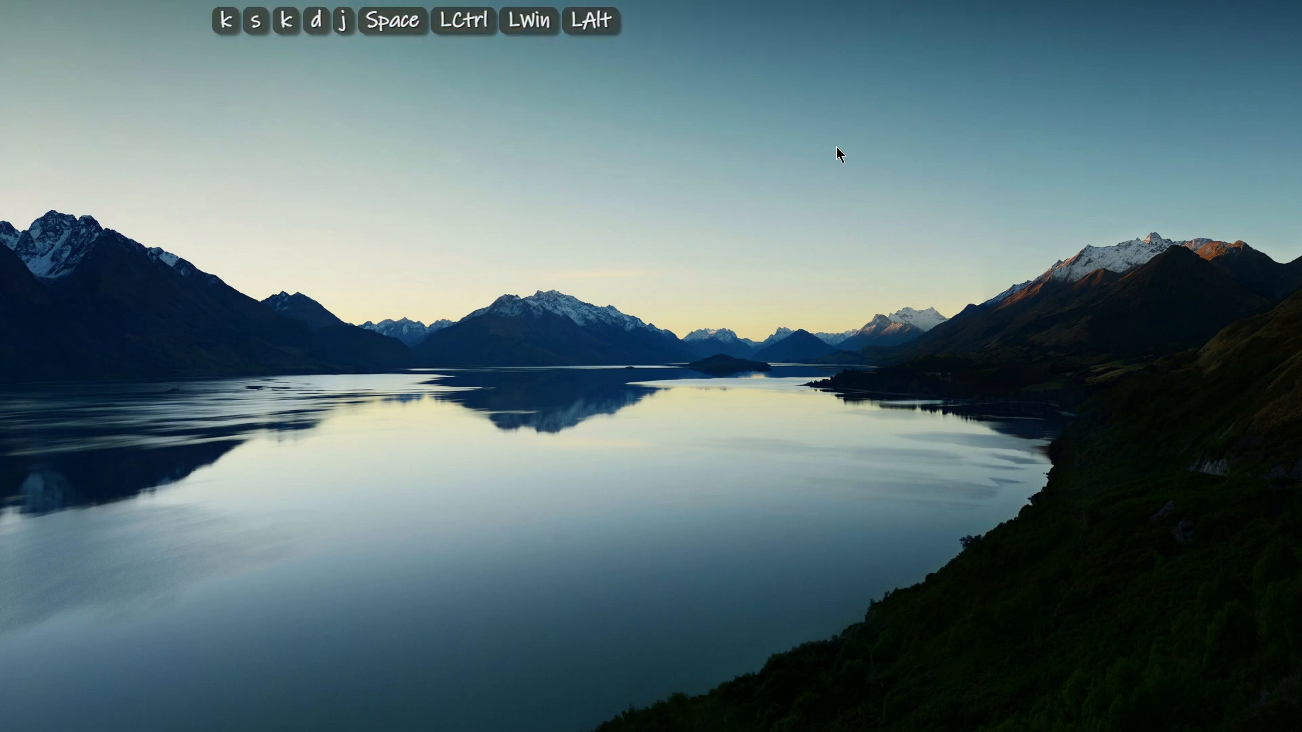
# Enter Control and Shift combinations with j while keys print before the existing ones in the row
pyautogui.hotkey('ctrl', 'shift')
pyautogui.hotkey('ctrl', 'shift', 'j')
pyautogui.hotkey('ctrl', 'shift', 'j')
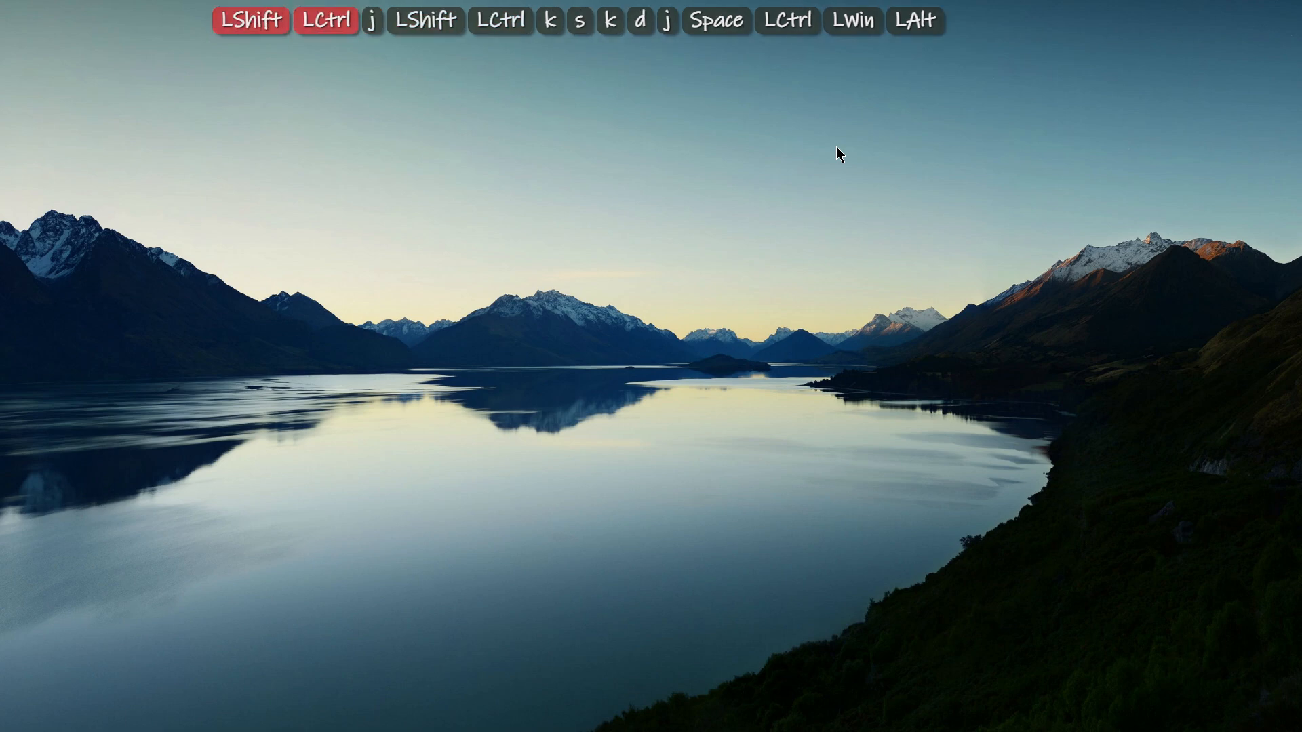
pyautogui.hotkey('ctrl', 'shift')
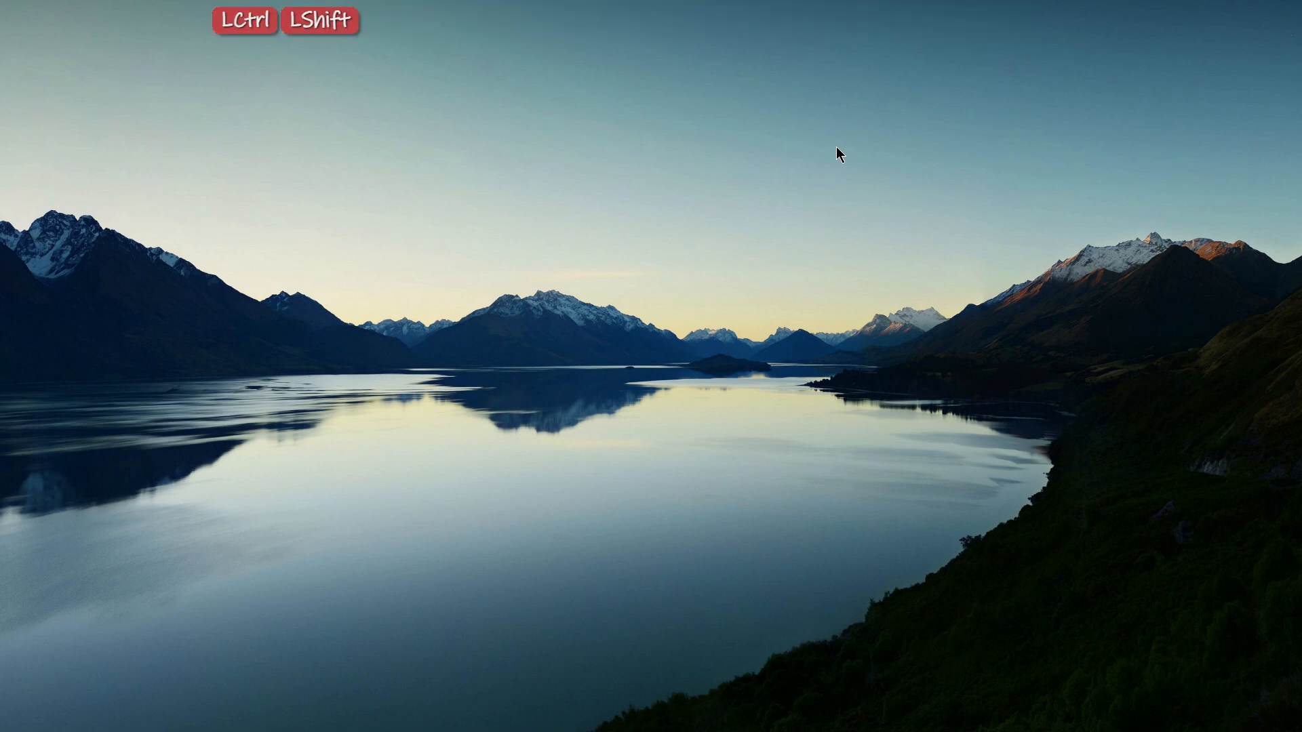
pyautogui.hotkey('ctrl', 'shift', 'j')
# Add the sample letters "kkdkdjdkkdk" to the row with each new key printed before the existing ones
pyautogui.press('k')
pyautogui.press('k')
pyautogui.press('d')
pyautogui.press('k')
pyautogui.press('d')
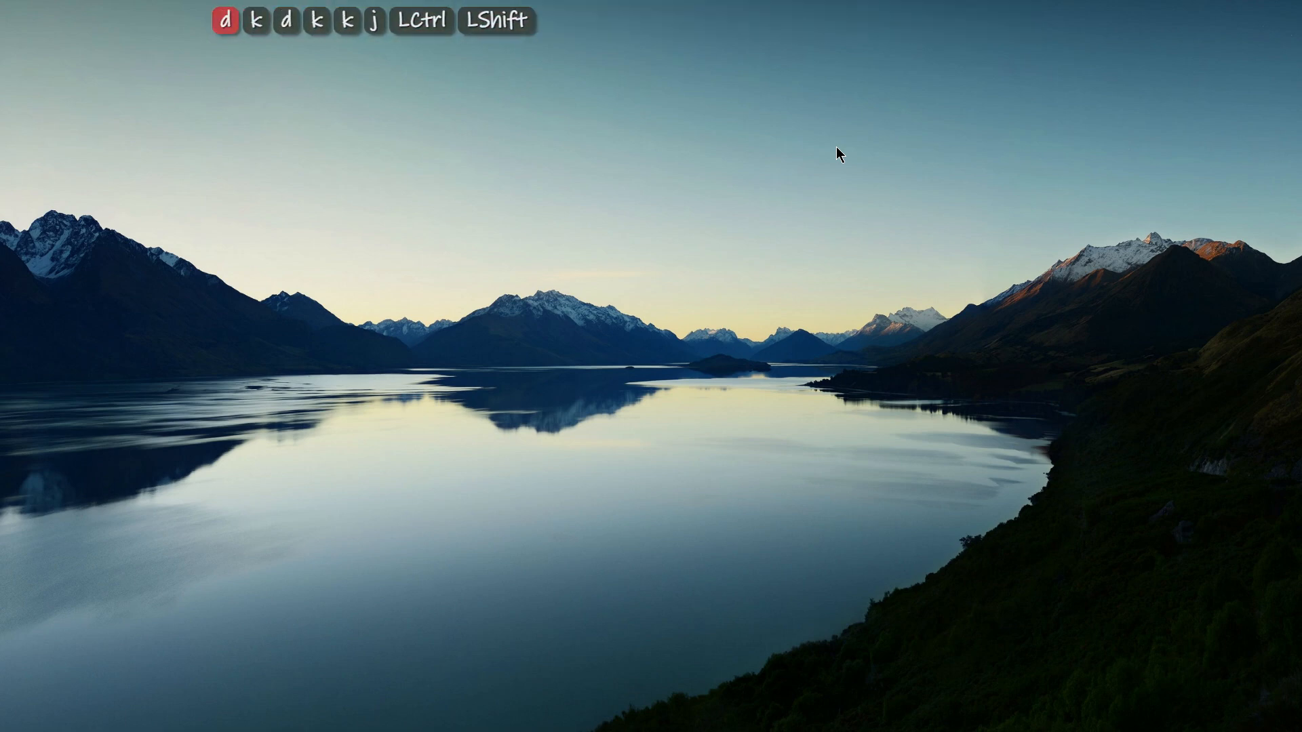
pyautogui.press('j')
pyautogui.press('d')
pyautogui.press('k')
pyautogui.press('k')
pyautogui.press('d')
pyautogui.press('k')
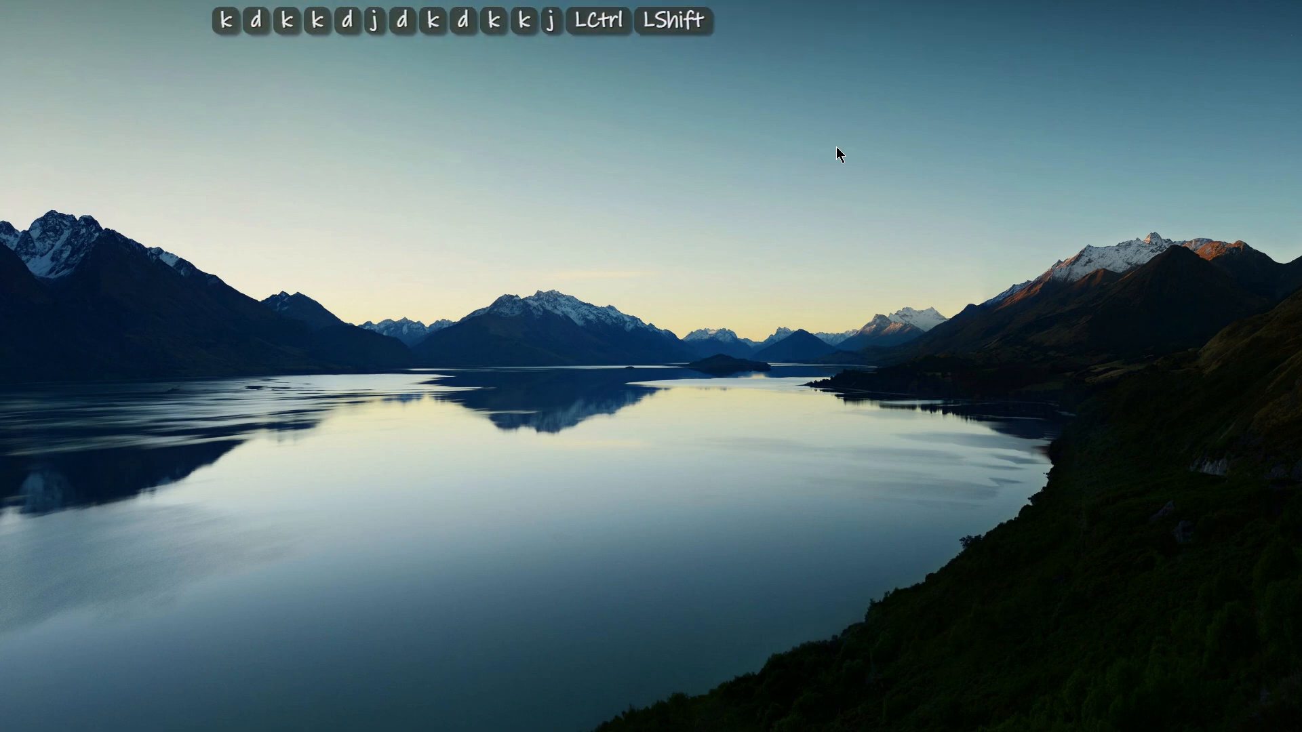
# Set new keys to print after the existing ones in the row and enter "sdjk", a space and "sdkjsdkj"
pyautogui.press('ctrl+super')
pyautogui.press('ctrl+alt+super+space')
pyautogui.press('s')
pyautogui.press('d')
pyautogui.press('j')
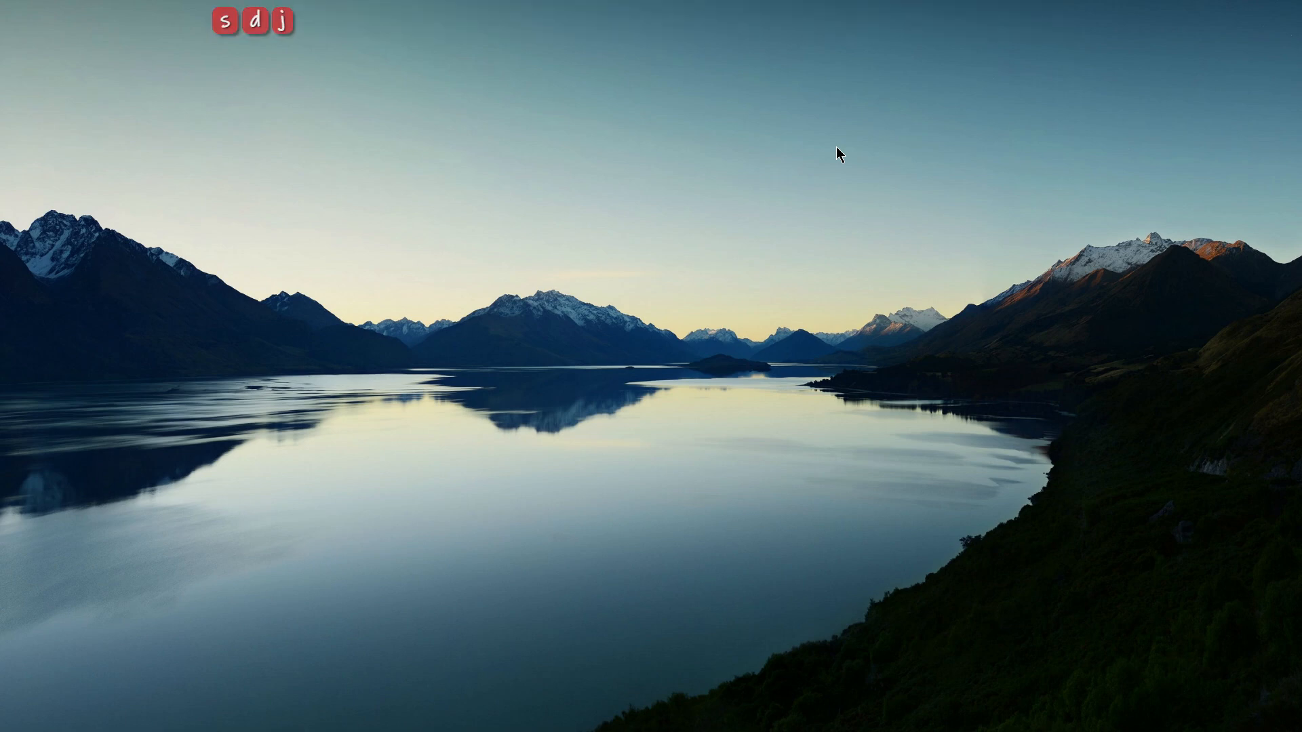
pyautogui.press('k')
pyautogui.press('space')
pyautogui.press('s')
pyautogui.press('d')
pyautogui.press('k')
pyautogui.press('j')
pyautogui.press('s')
pyautogui.press('d')
pyautogui.press('k')
pyautogui.press('j')
# Return the key list to column mode and highlight "Aligns keys to the bottom, in column mode" in the Hotkeys window, then hide the window
pyautogui.press('ctrl+super+alt')
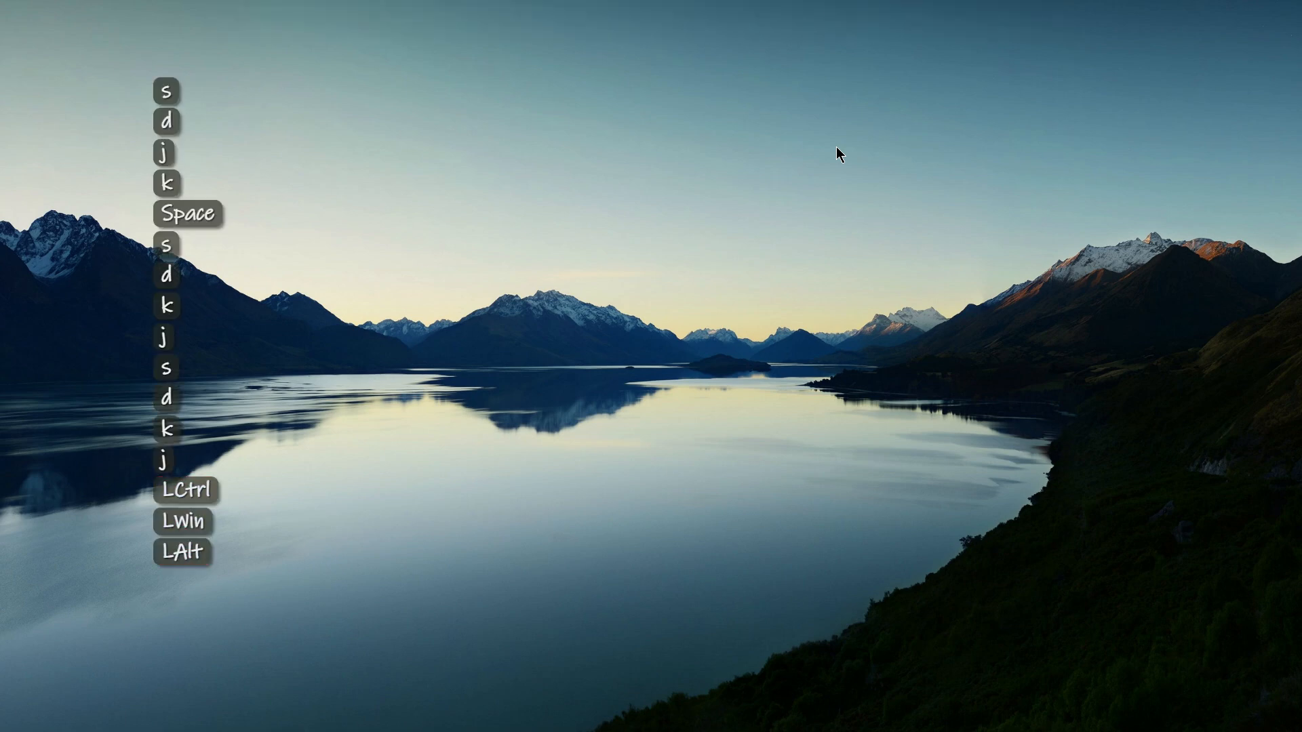
pyautogui.press('ctrl+super+alt+shift')
pyautogui.scroll(2, 744, 234)
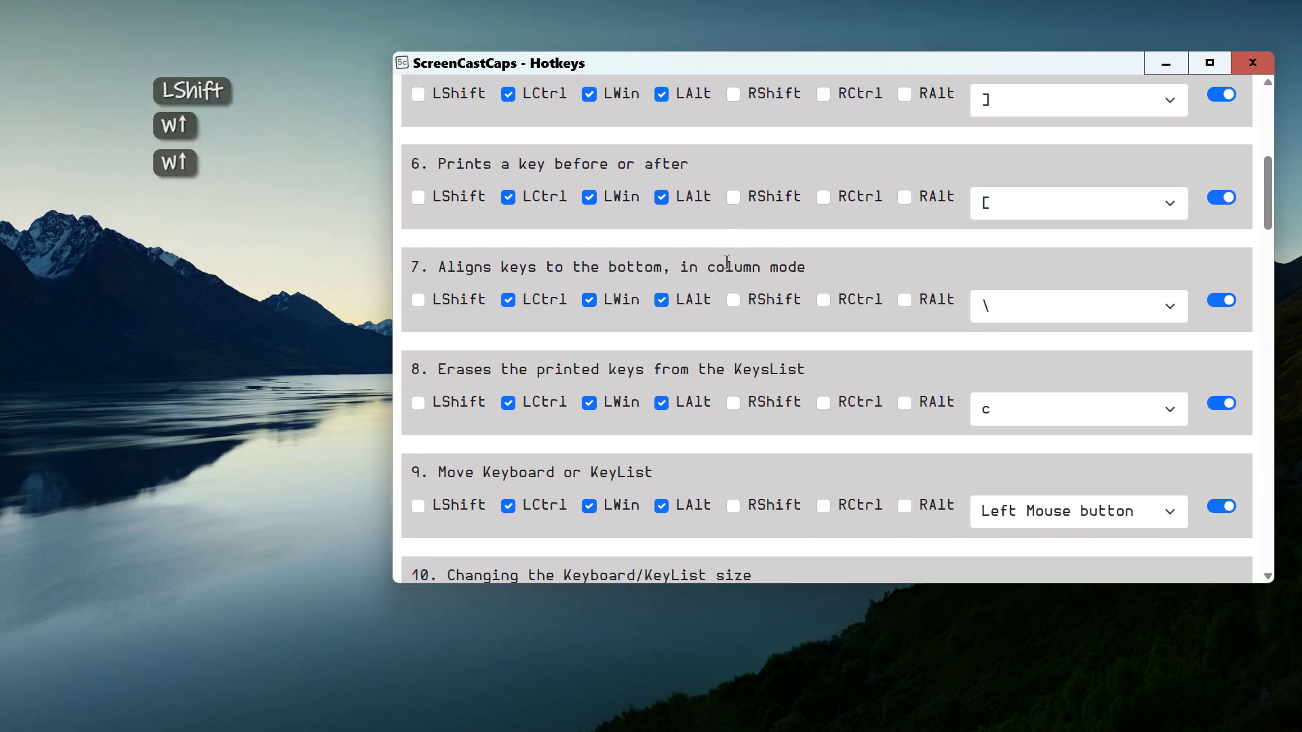
pyautogui.moveTo(439, 267); pyautogui.dragTo(831, 272)
pyautogui.click(832, 272)
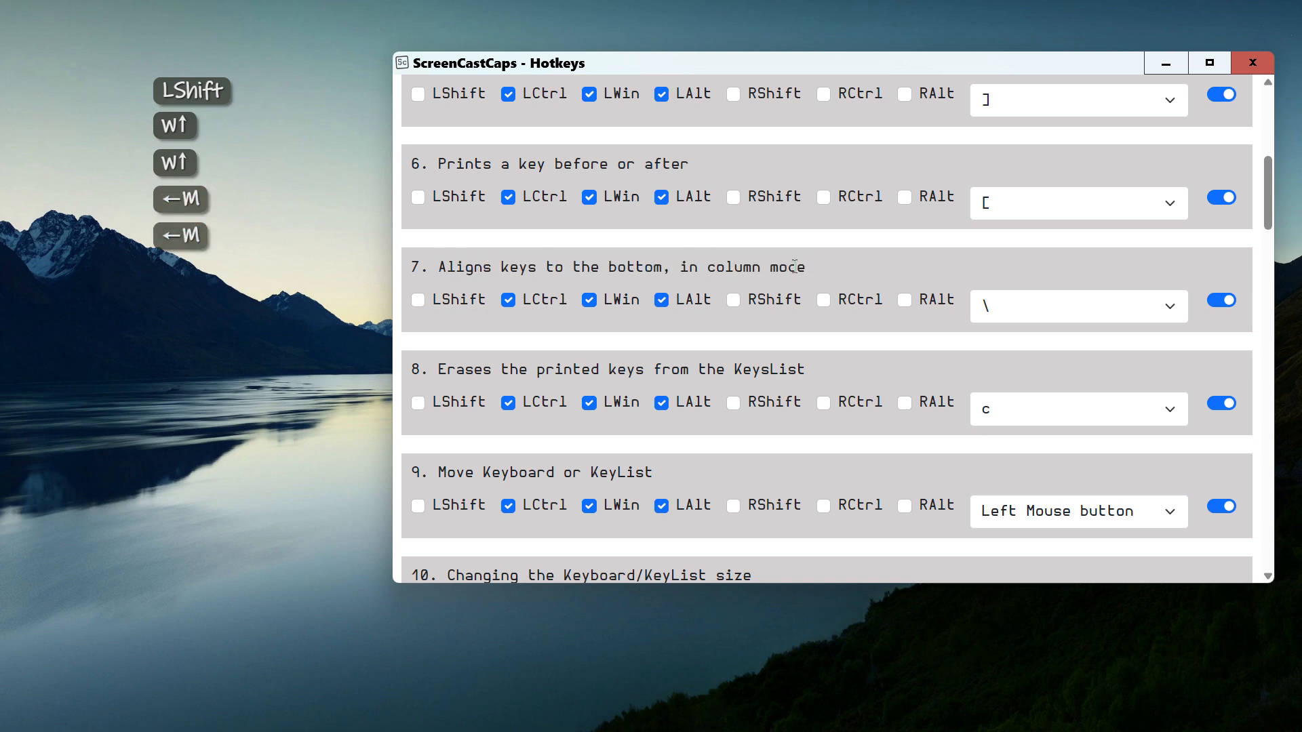
pyautogui.click(818, 272)
pyautogui.press('shift')
pyautogui.scroll(-2, 816, 267)
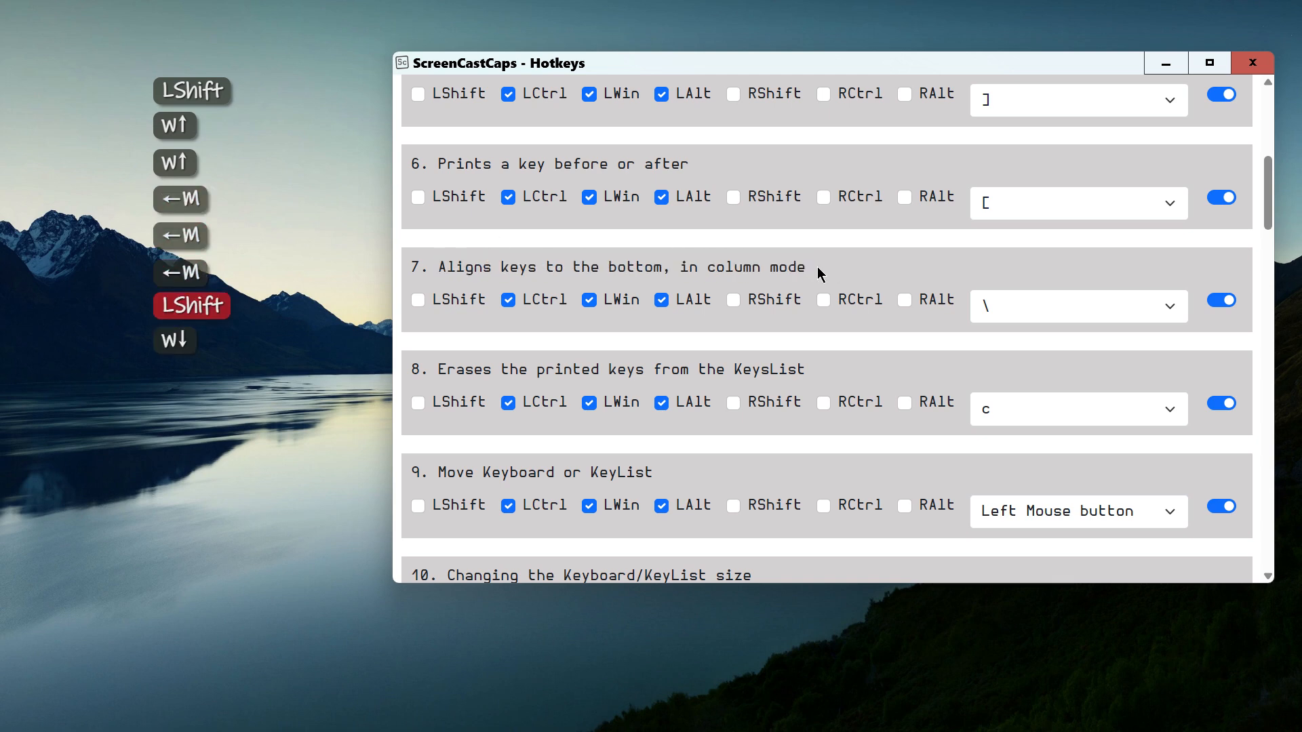
pyautogui.click(388, 312)
# Align the column's keys to the bottom and enter a space, "kd", the Control and Shift modifiers, and "jk"
pyautogui.press('ctrl')
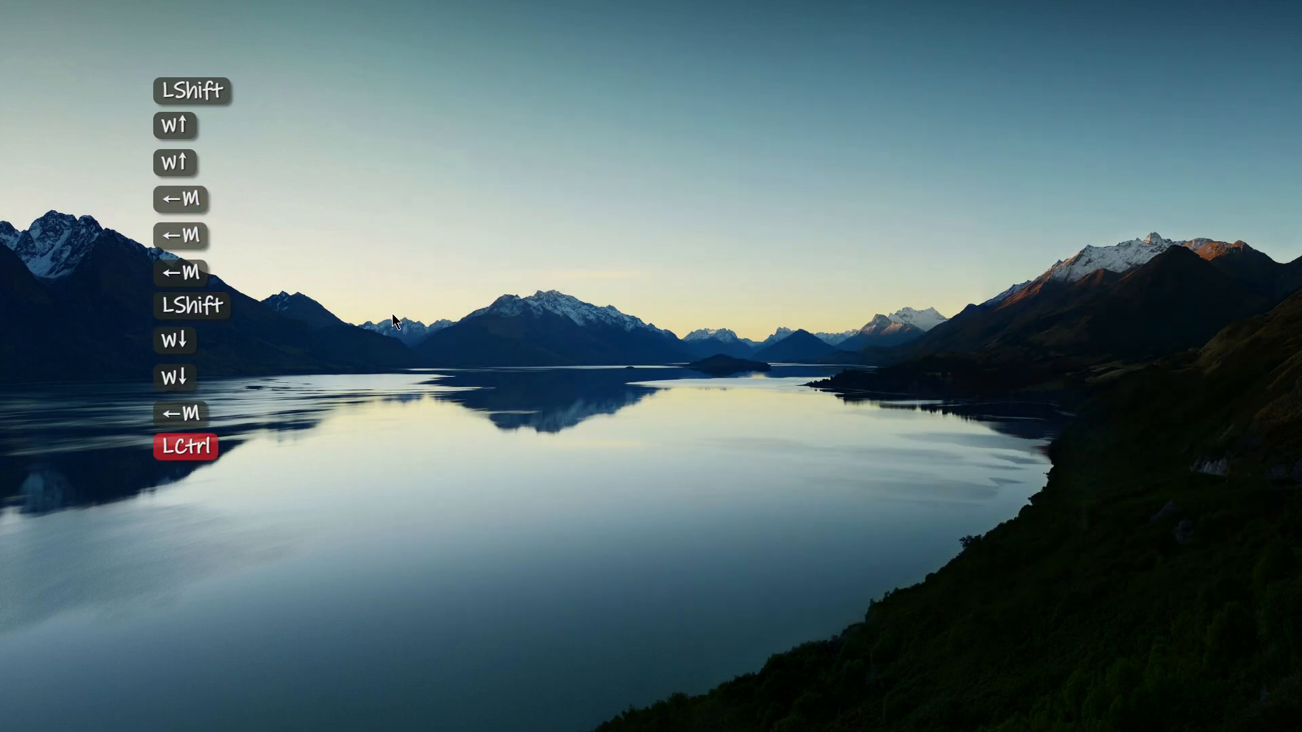
pyautogui.press('super')
pyautogui.press('alt')
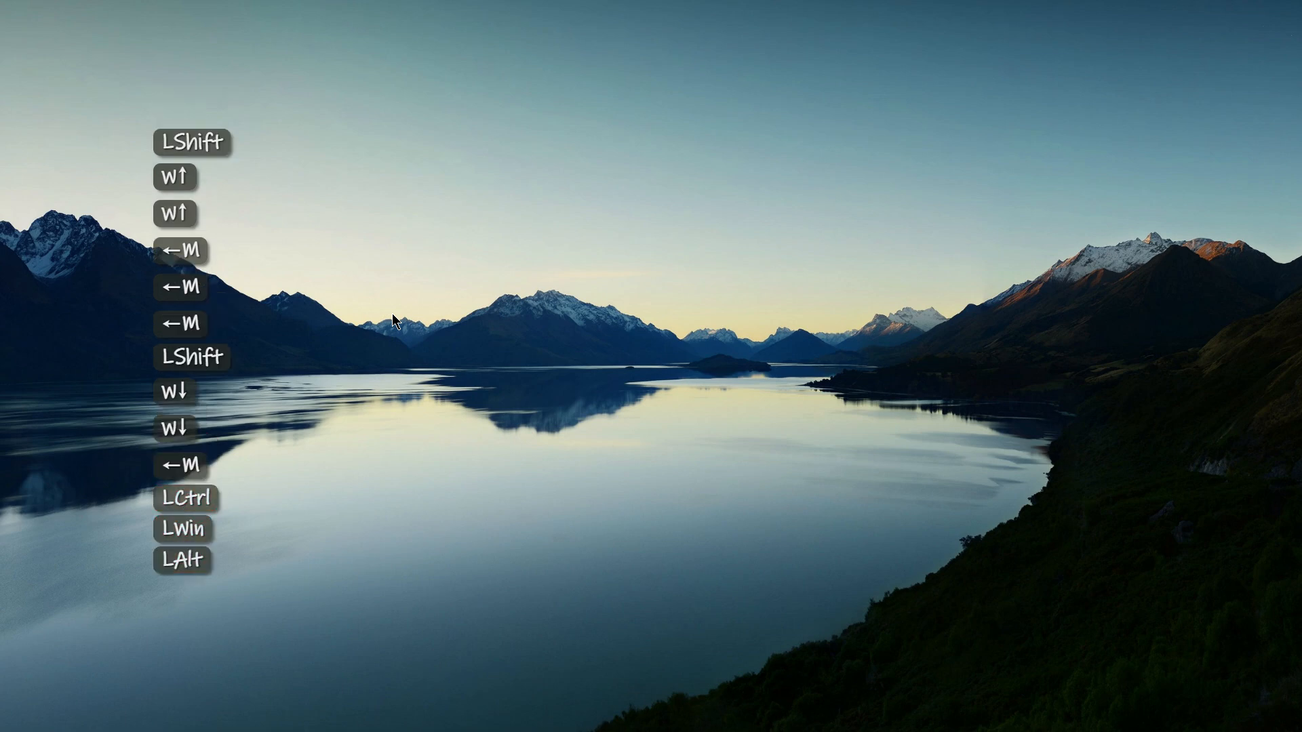
pyautogui.press('space')
pyautogui.press('k')
pyautogui.press('d')
pyautogui.press('ctrl')
pyautogui.press('shift')
pyautogui.press('j')
pyautogui.press('k')
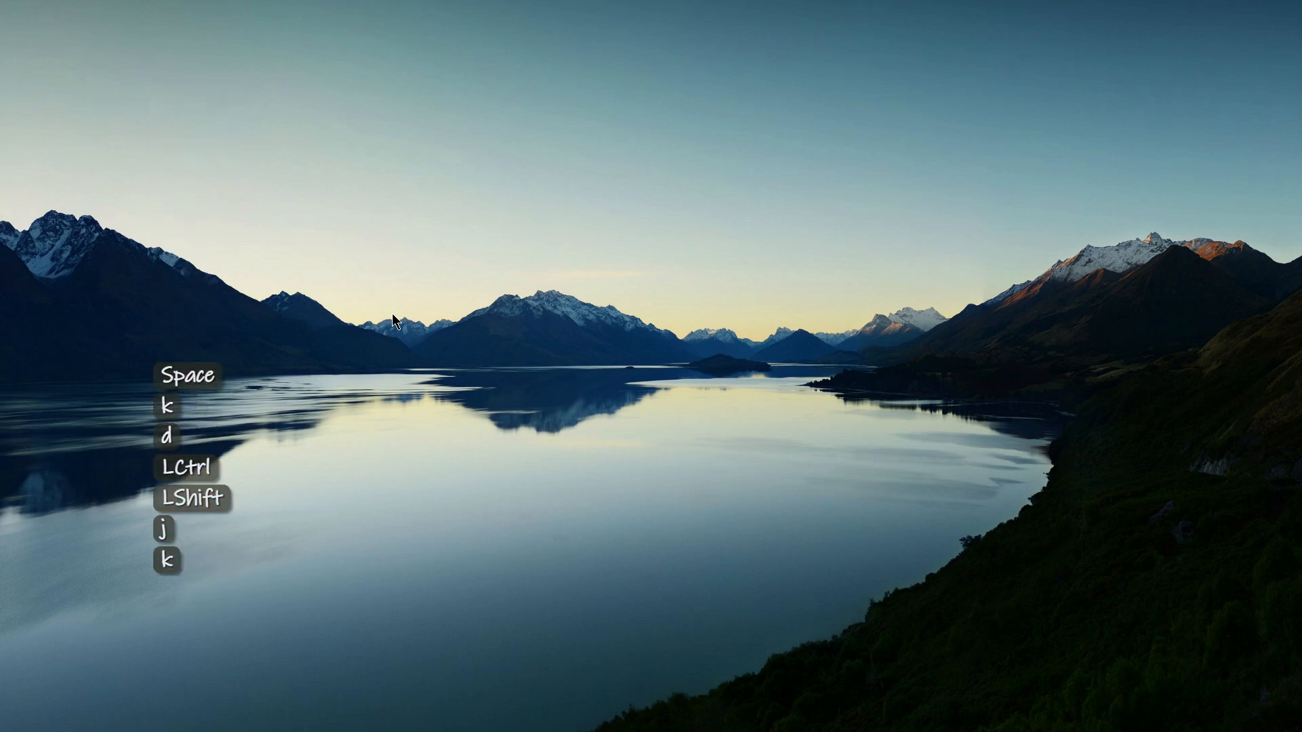
# Enter Control and Shift combinations with k in the bottom-aligned column
pyautogui.press('ctrl')
pyautogui.press('shift')
pyautogui.hotkey('ctrl', 'shift', 'k')
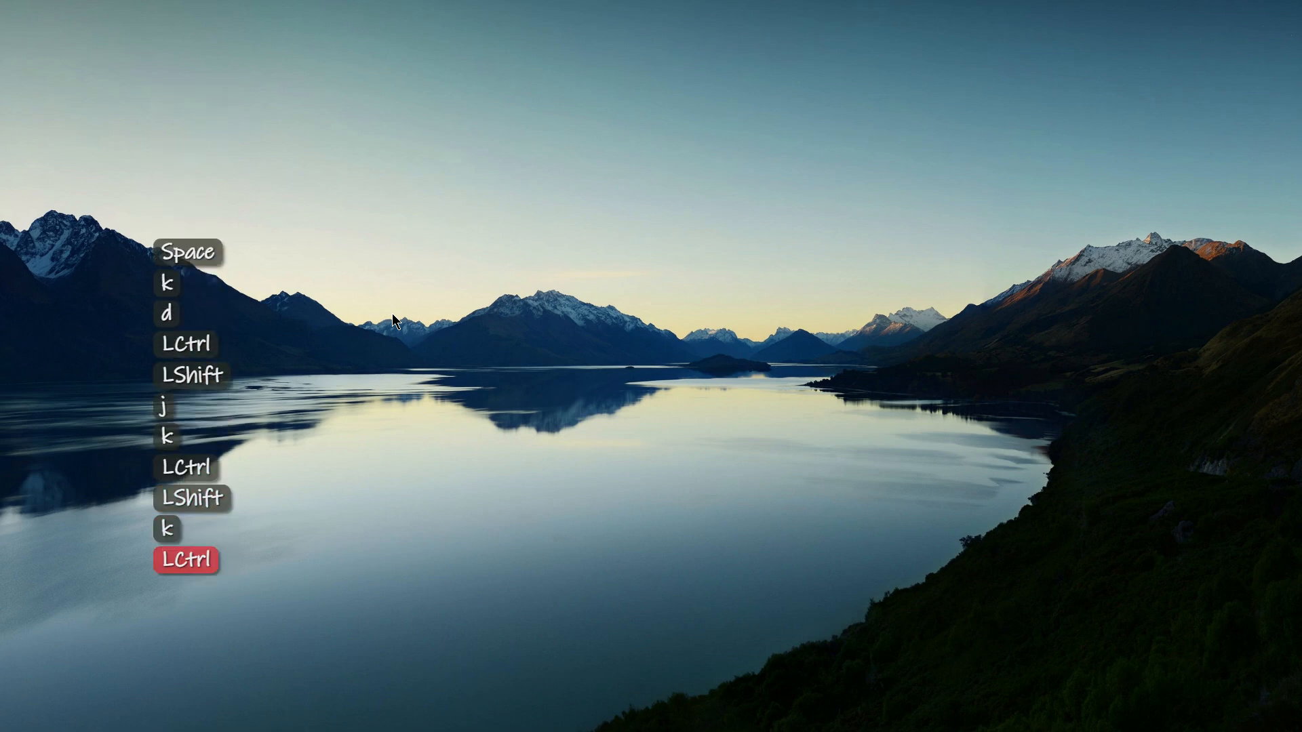
pyautogui.hotkey('ctrl', 'shift', 'k')
# Fill the bottom-aligned column with a space and a run of the sample letters k, l and d
pyautogui.press('space')
pyautogui.press('k')
pyautogui.press('l')
pyautogui.press('d')
pyautogui.press('d')
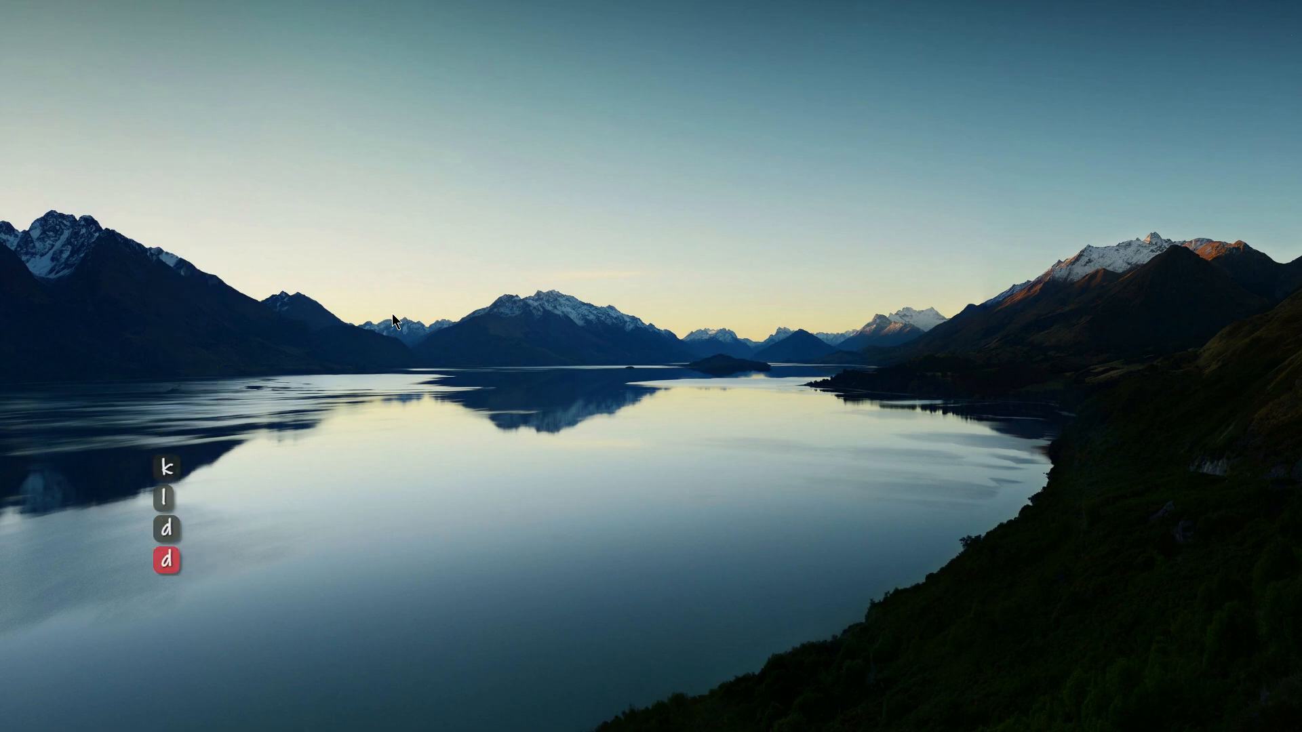
pyautogui.press('l')
pyautogui.press('k')
pyautogui.press('d')
pyautogui.press('k')
pyautogui.press('d')
pyautogui.press('l')
pyautogui.press('d')
pyautogui.press('k')
pyautogui.press('l')
pyautogui.press('d')
pyautogui.press('k')
pyautogui.press('d')
# Enter the Control and Shift combination with k twice in the bottom-aligned column
pyautogui.hotkey('ctrl', 'shift')
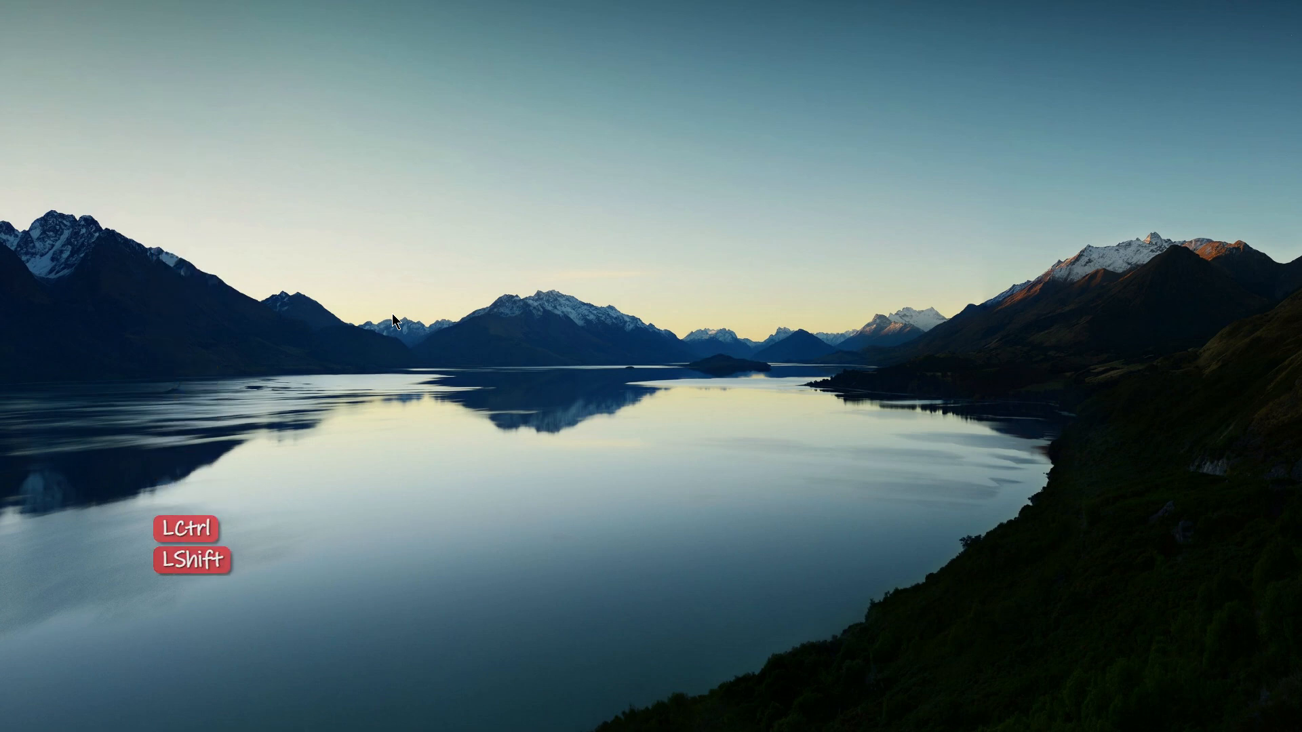
pyautogui.hotkey('ctrl', 'shift', 'k')
pyautogui.hotkey('ctrl', 'shift', 'k')
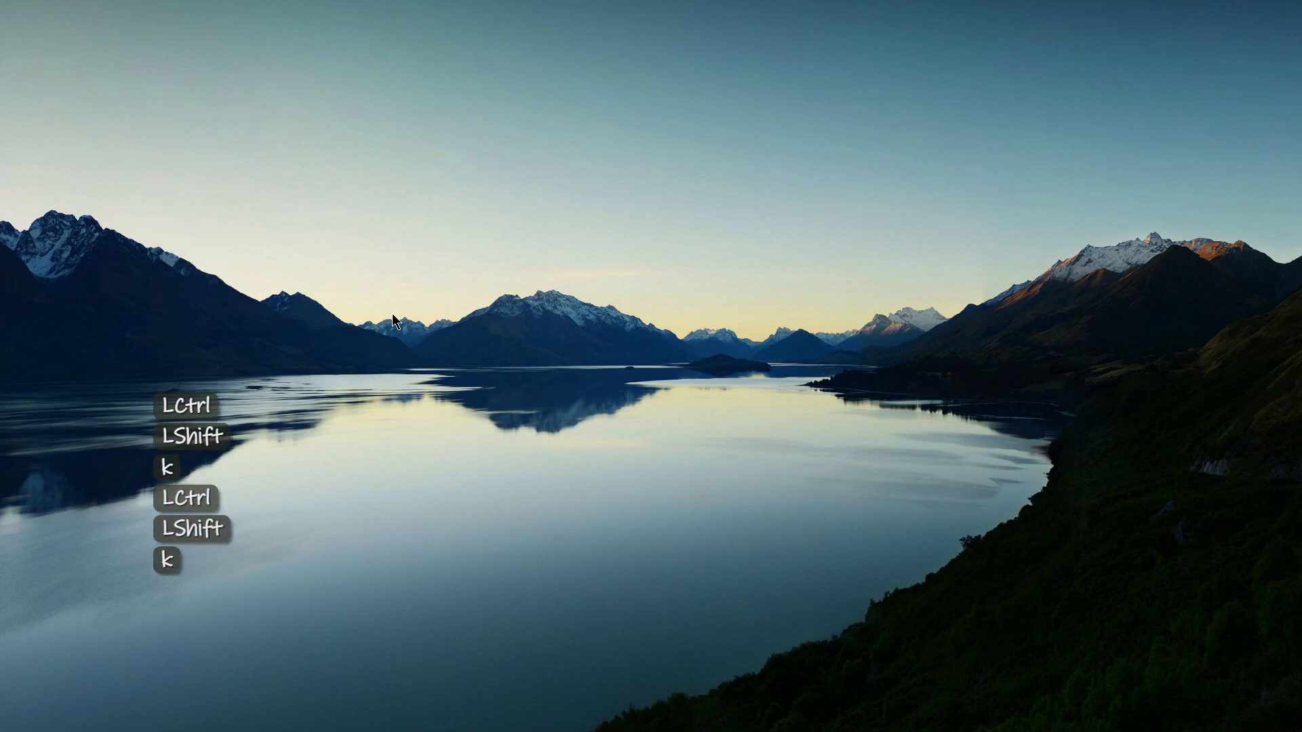
# Align the column's keys back to the top and enter two spaces followed by "lk"
pyautogui.press('ctrl+super+alt')
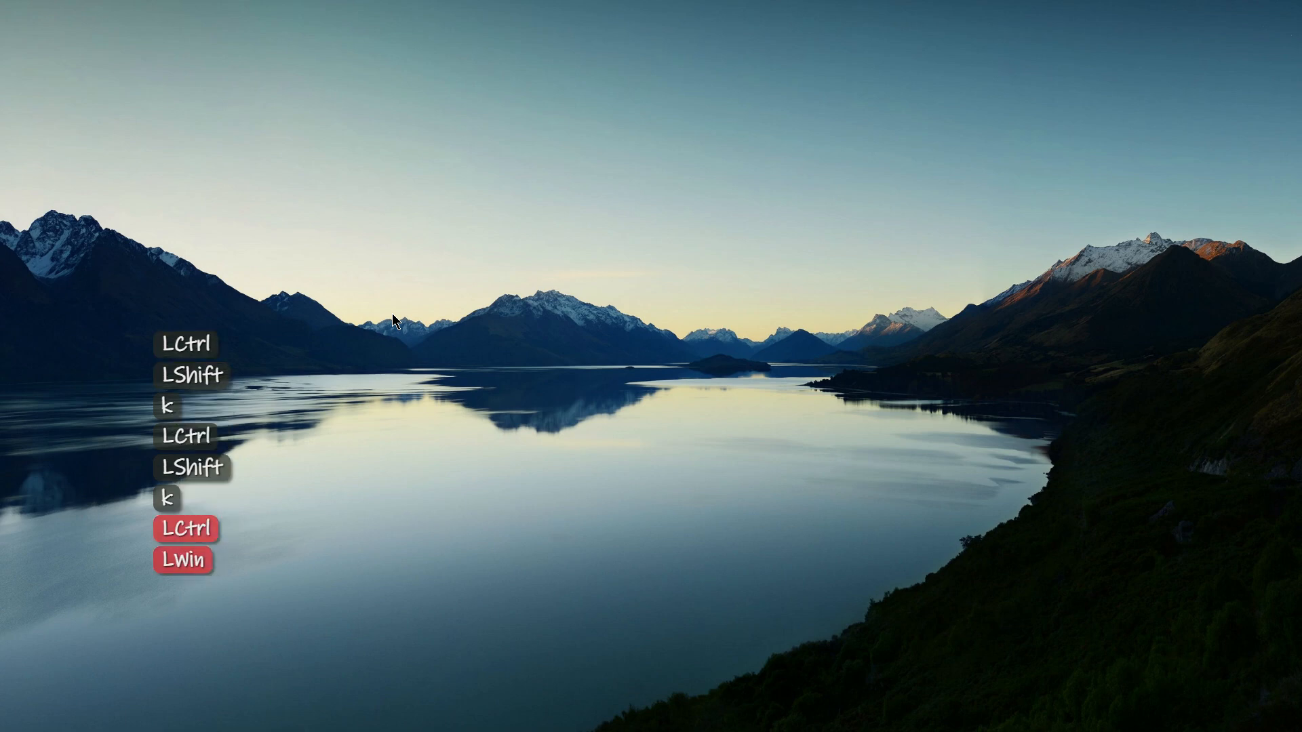
pyautogui.press('space')
pyautogui.press('space')
pyautogui.press('l')
pyautogui.press('k')
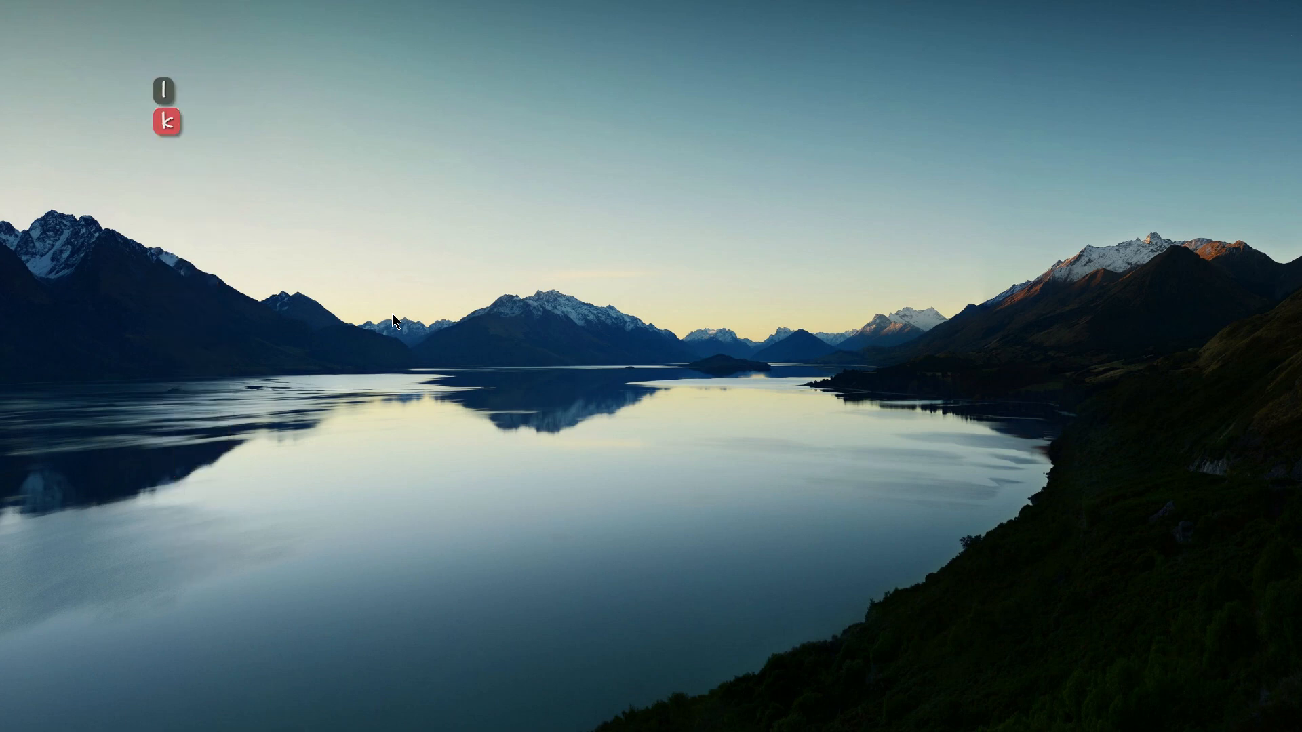
# Highlight "Erases the printed keys from the KeysList" in the Hotkeys window, then minimize the window
pyautogui.hotkey('shift', 'w')
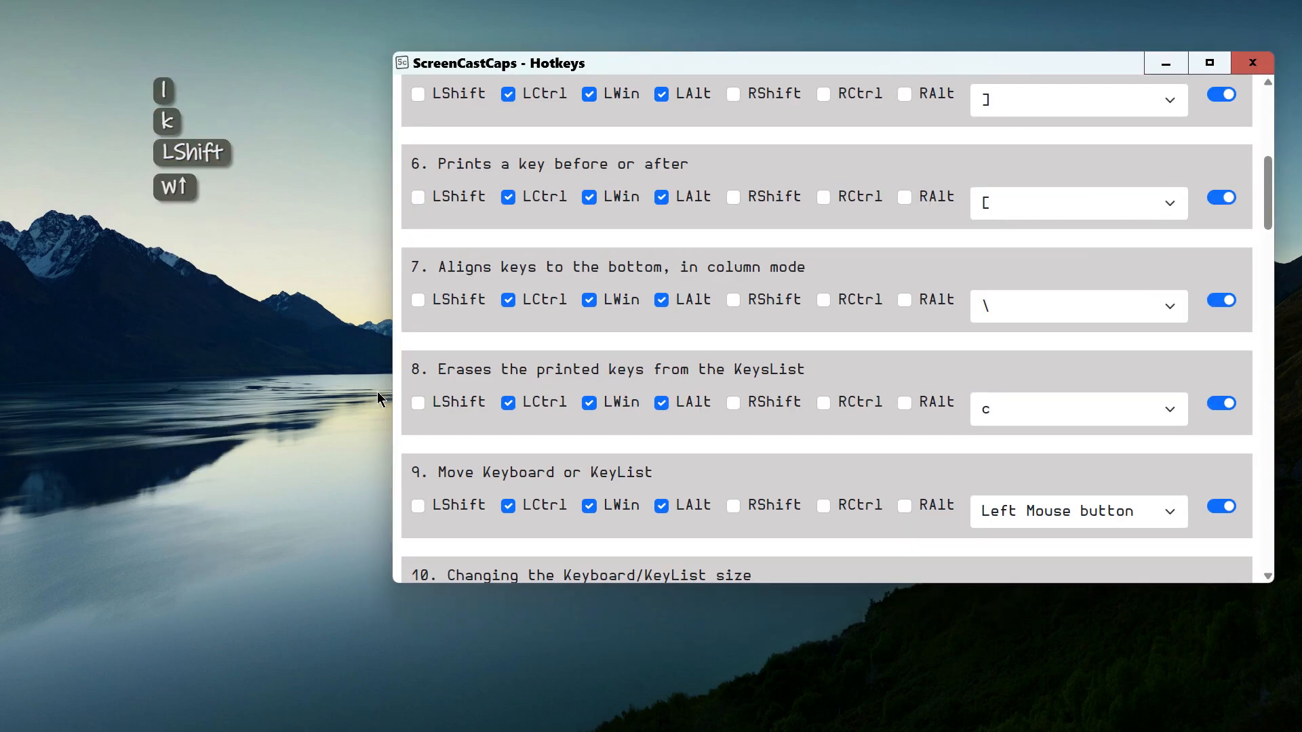
pyautogui.scroll(-1, 561, 329)
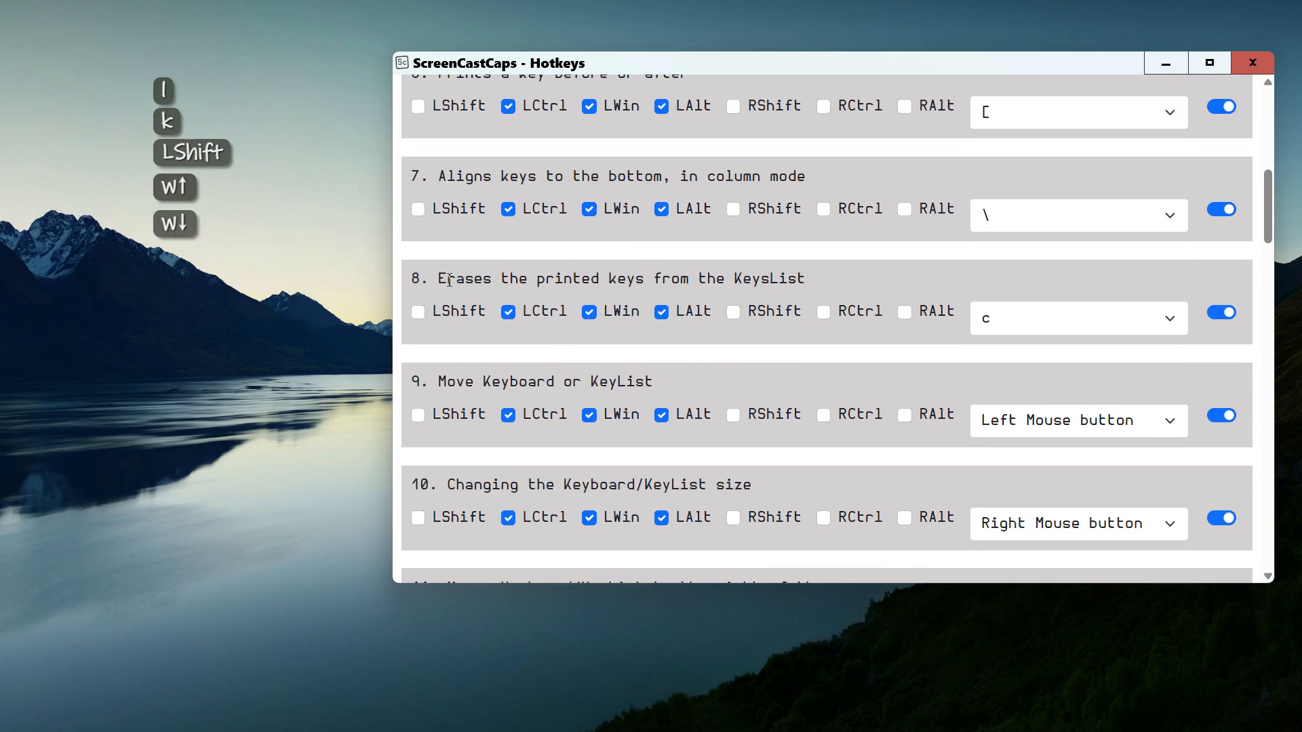
pyautogui.moveTo(437, 278); pyautogui.dragTo(779, 264)
pyautogui.click(835, 274)
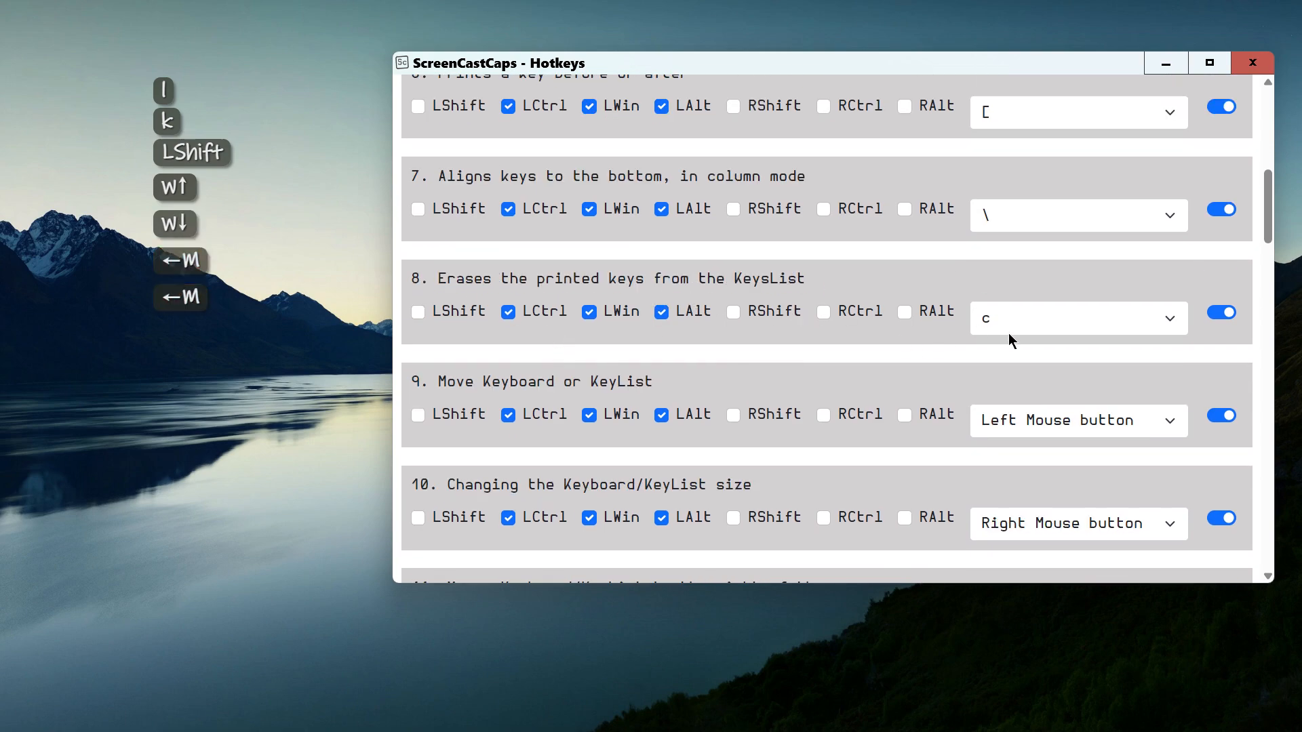
pyautogui.click(1165, 63)
pyautogui.click(614, 198)
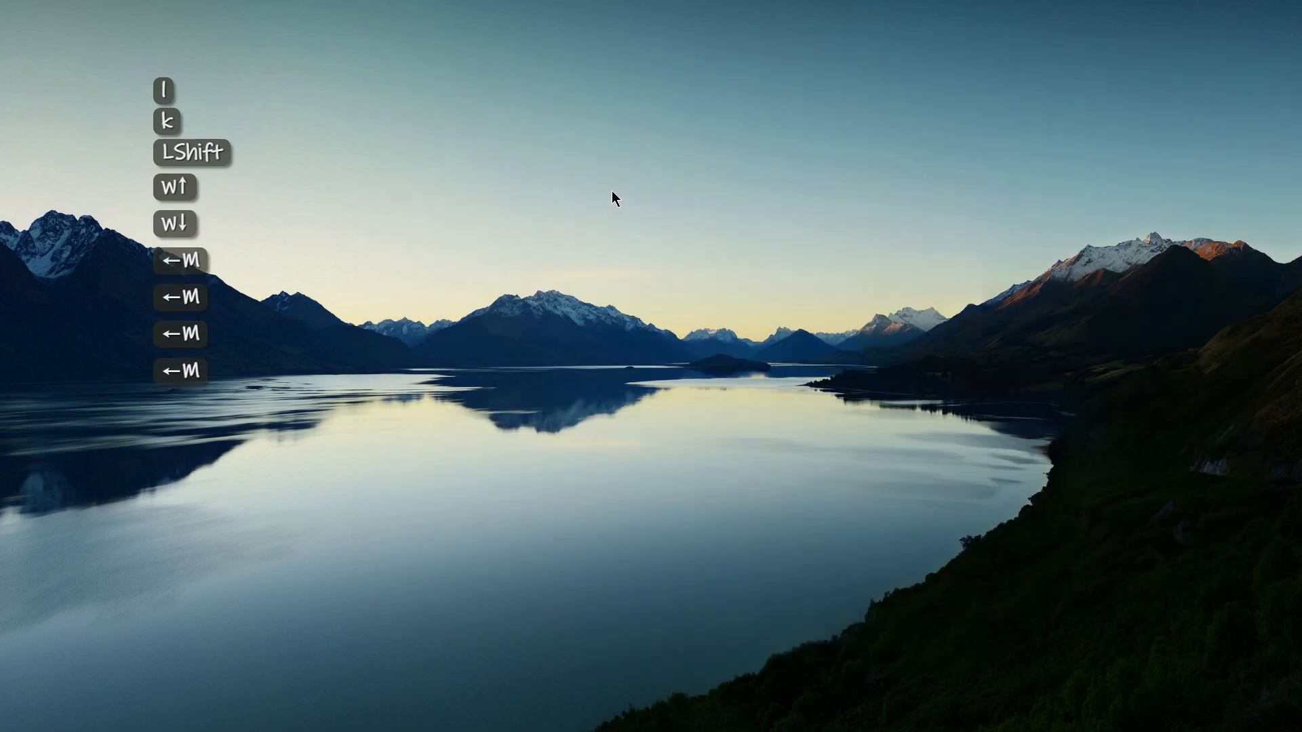
# Erase the printed keys from the key list and enter two spaces followed by "jkj"
pyautogui.press('ctrl')
pyautogui.press('ctrl')
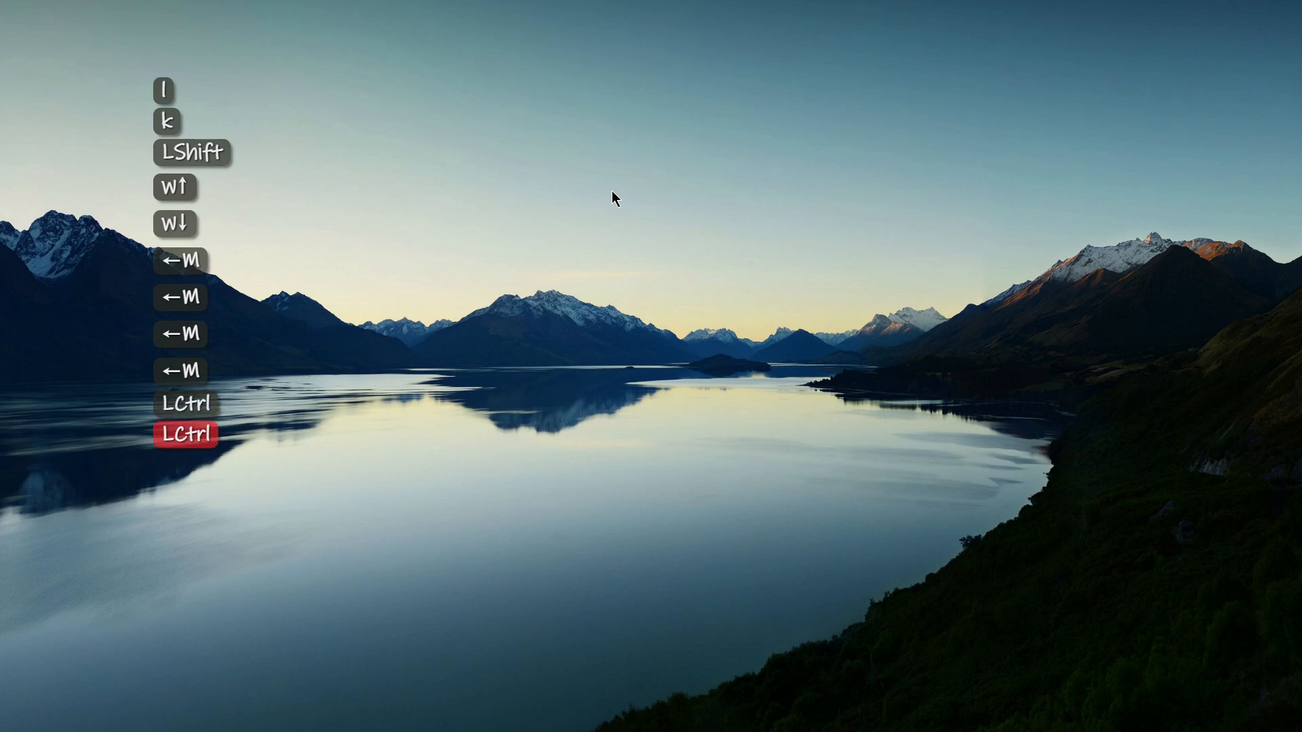
pyautogui.press('ctrl+super+alt')
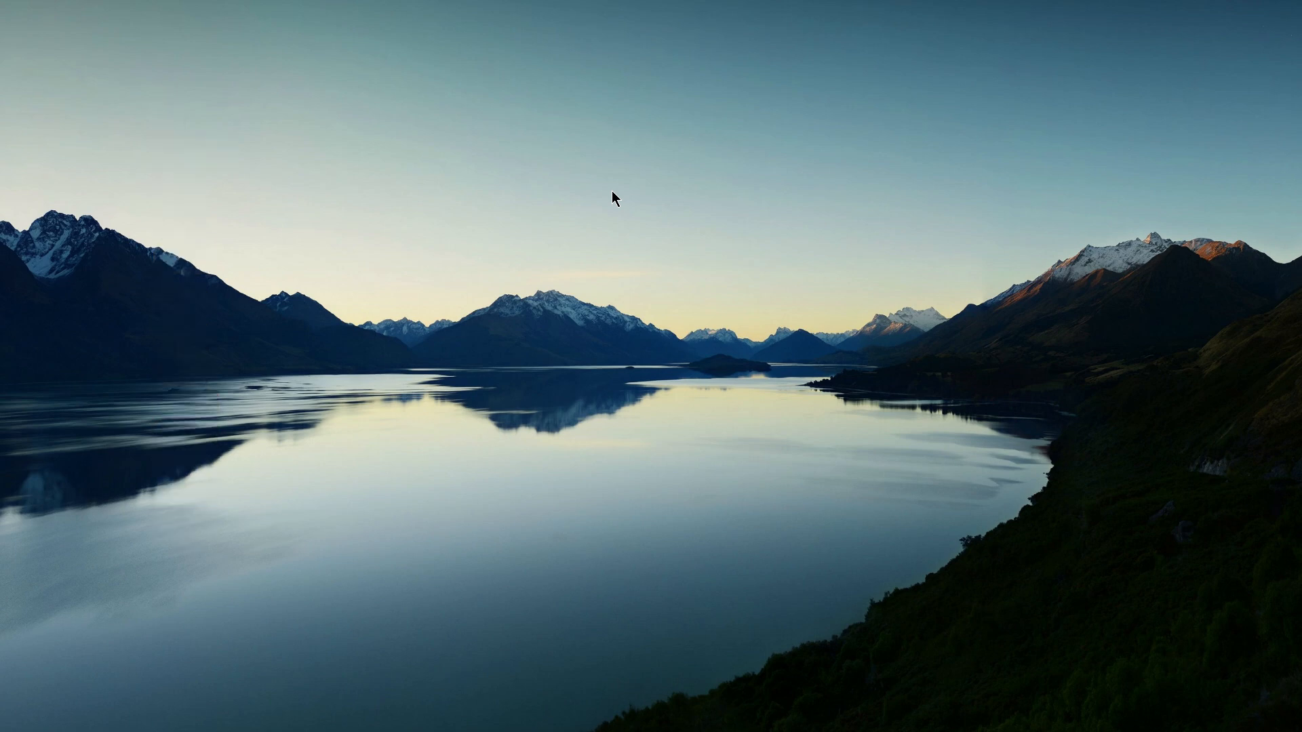
pyautogui.press('space')
pyautogui.press('space')
pyautogui.press('j')
pyautogui.press('k')
pyautogui.press('j')
# Erase the printed keys, enter "kkkkhj" with a space, and erase the list once more
pyautogui.press('ctrl+super+alt')
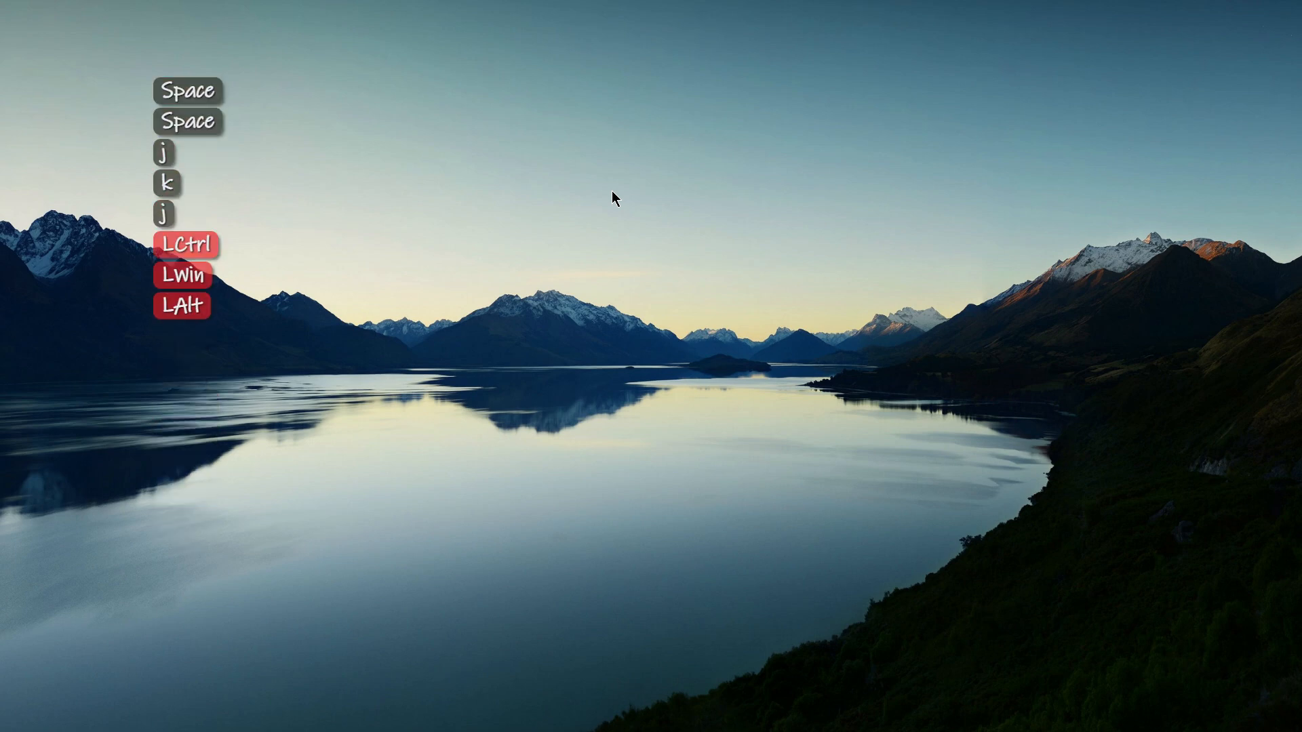
pyautogui.press('k')
pyautogui.press('k')
pyautogui.press('k')
pyautogui.press('k')
pyautogui.press('h')
pyautogui.press('j')
pyautogui.press('space')
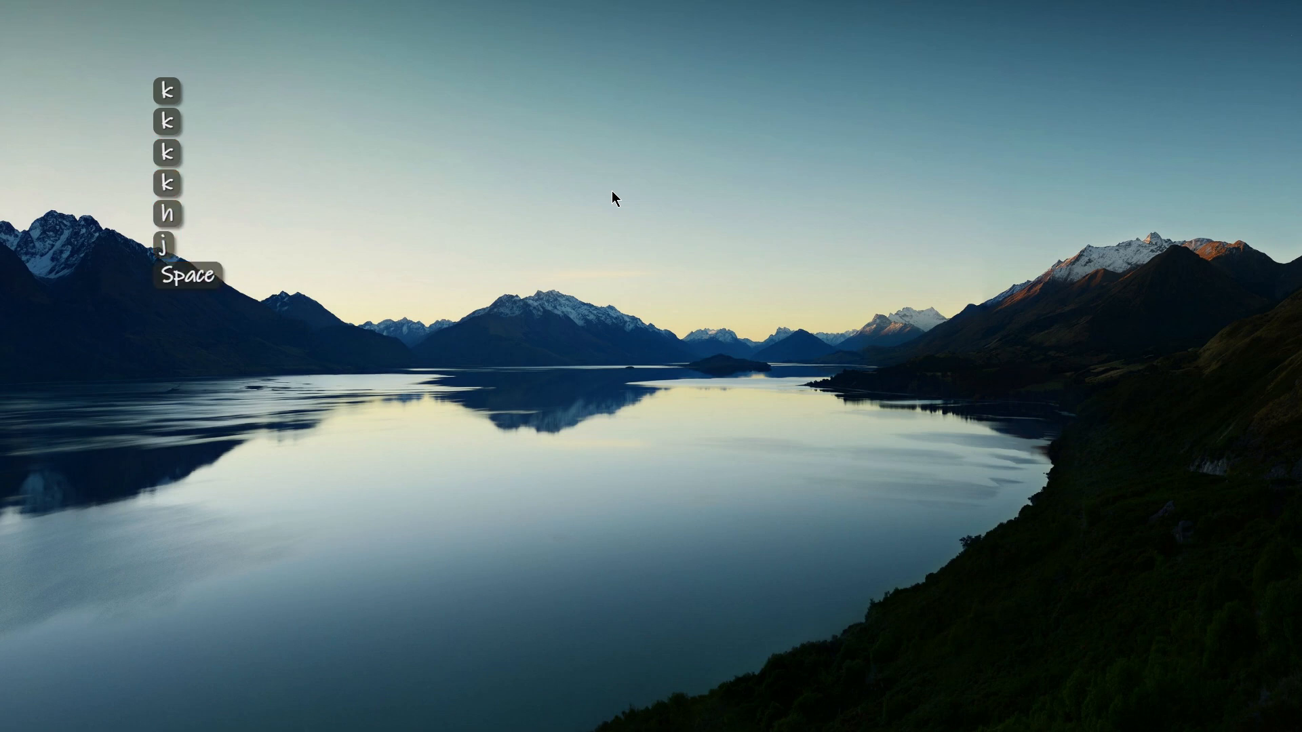
pyautogui.press('ctrl+super+alt')
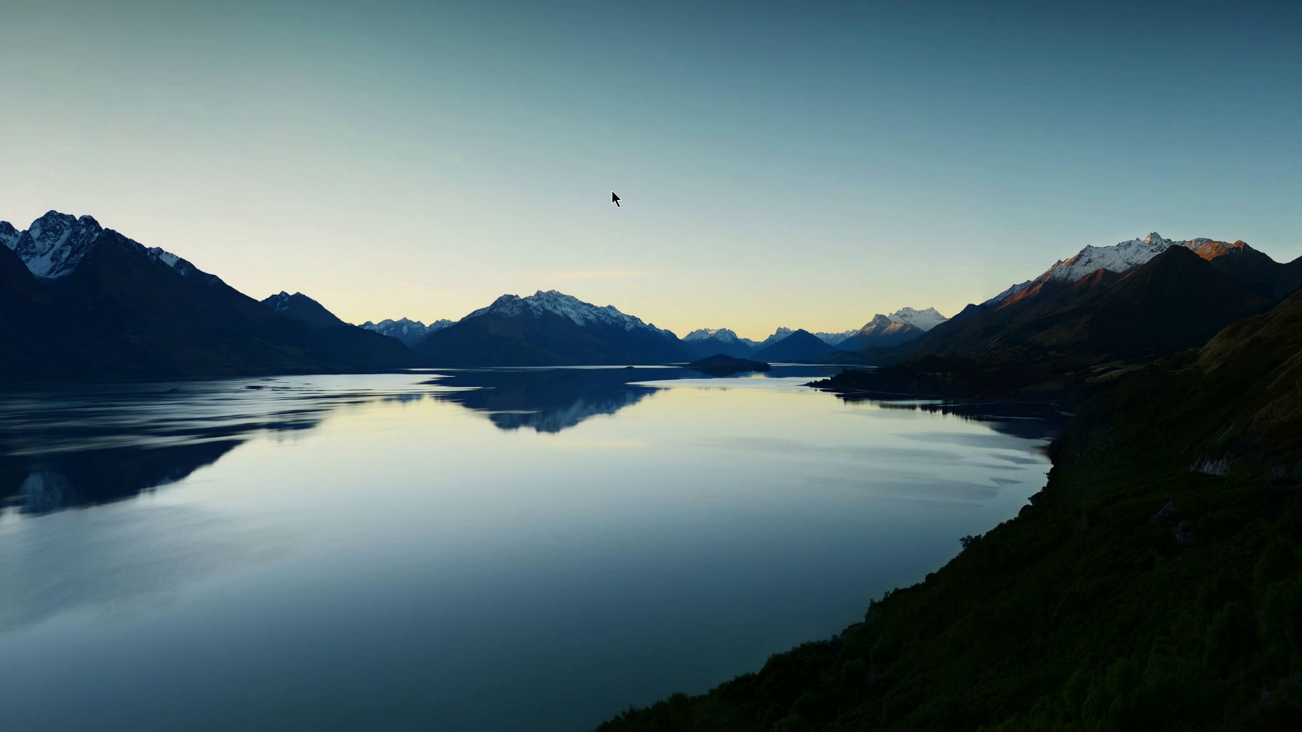
# Bring back the Hotkeys window and highlight the "Move Keyboard or KeyList" entry
pyautogui.hotkey('shift', 'w')
pyautogui.hotkey('shift', 'w')
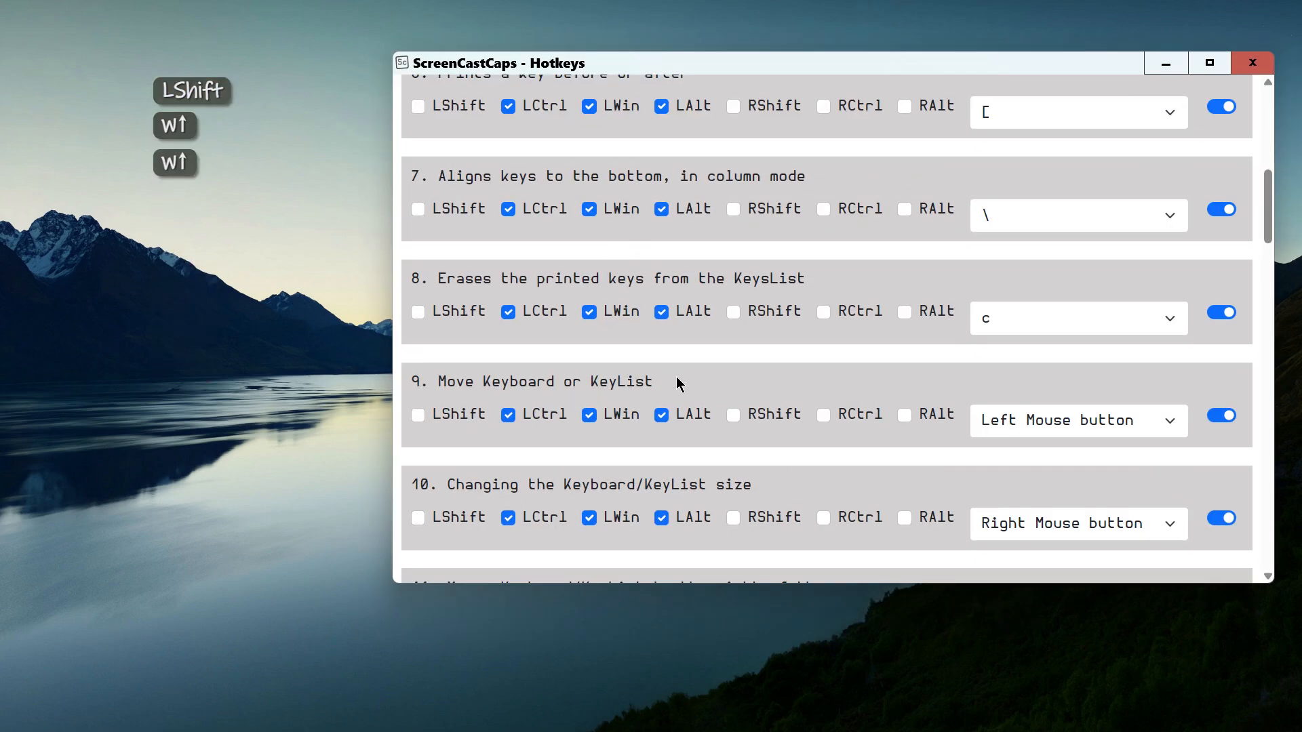
pyautogui.scroll(-2, 515, 289)
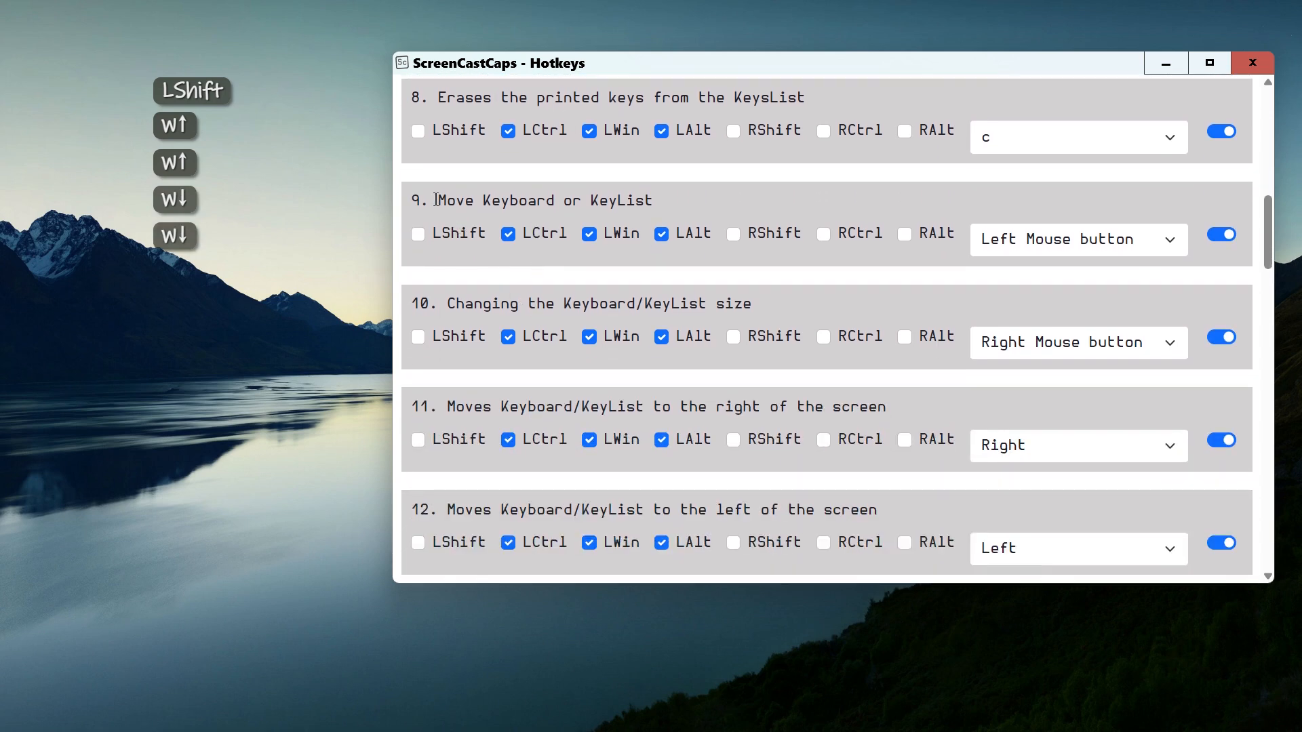
pyautogui.moveTo(435, 200); pyautogui.dragTo(683, 198)
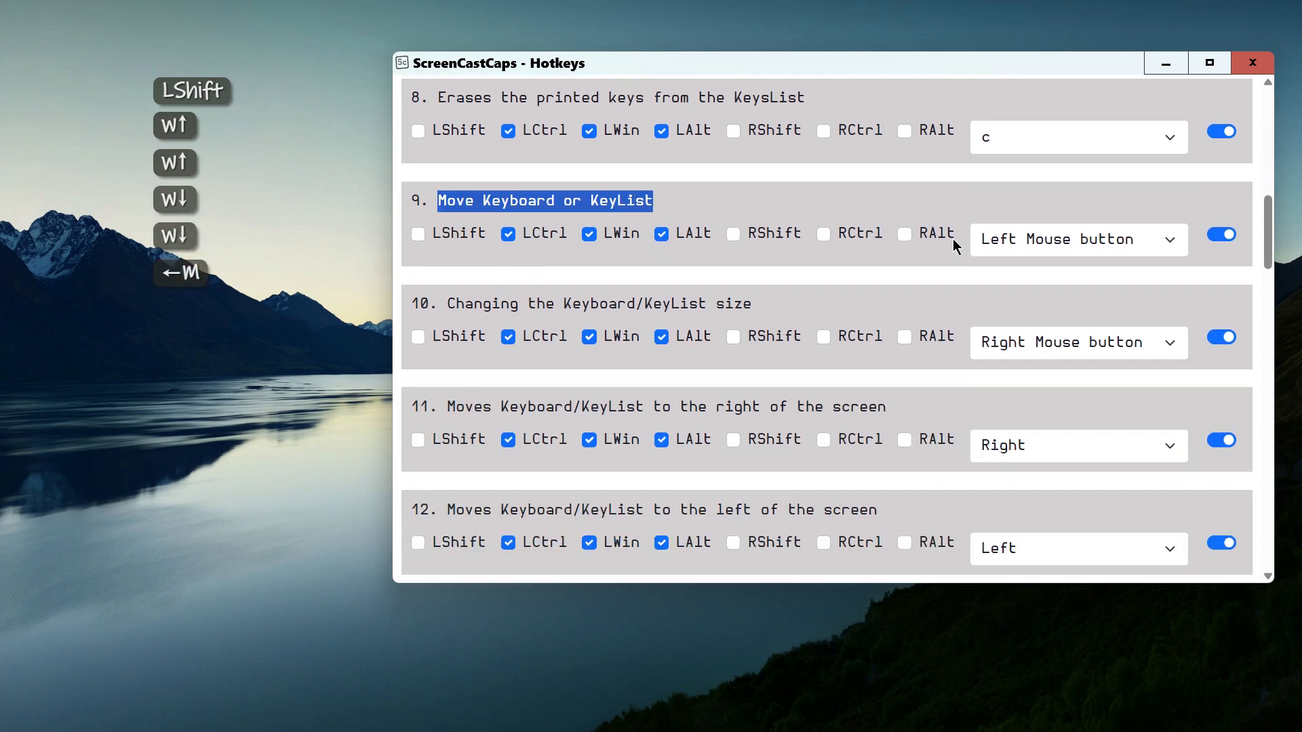
pyautogui.click(686, 204)
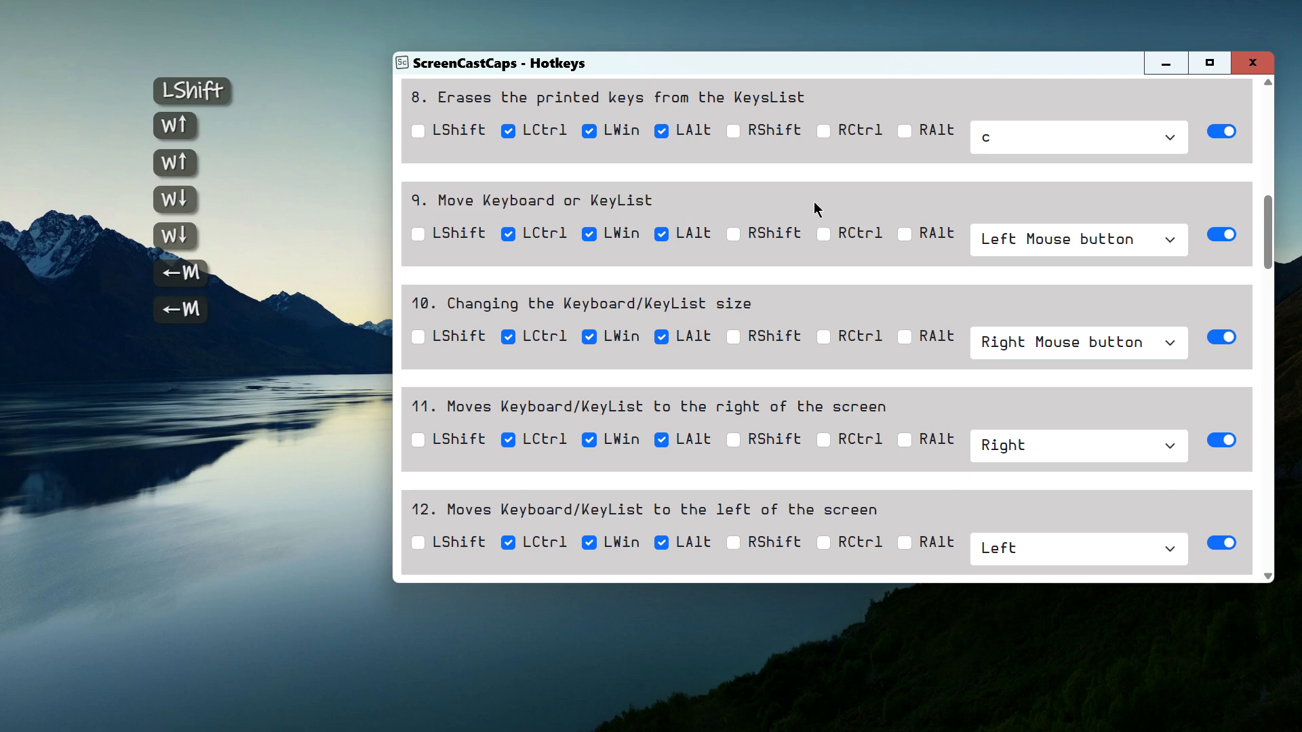
# Minimize the Hotkeys window and move the key list slightly to the right and upward on the desktop
pyautogui.click(1157, 66)
pyautogui.press('ctrl+super+alt')
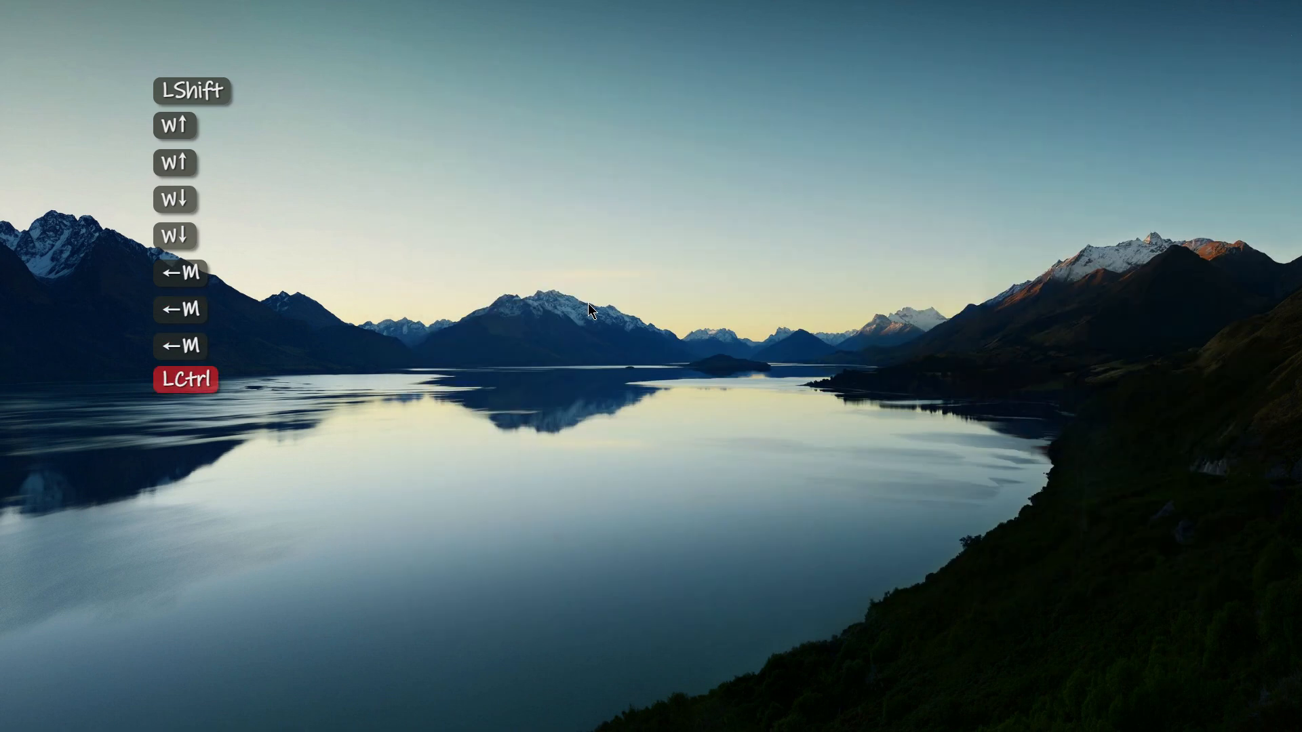
pyautogui.moveTo(228, 206)
pyautogui.mouseDown()
pyautogui.moveTo(604, 174)
pyautogui.moveTo(236, 197)
pyautogui.mouseUp()
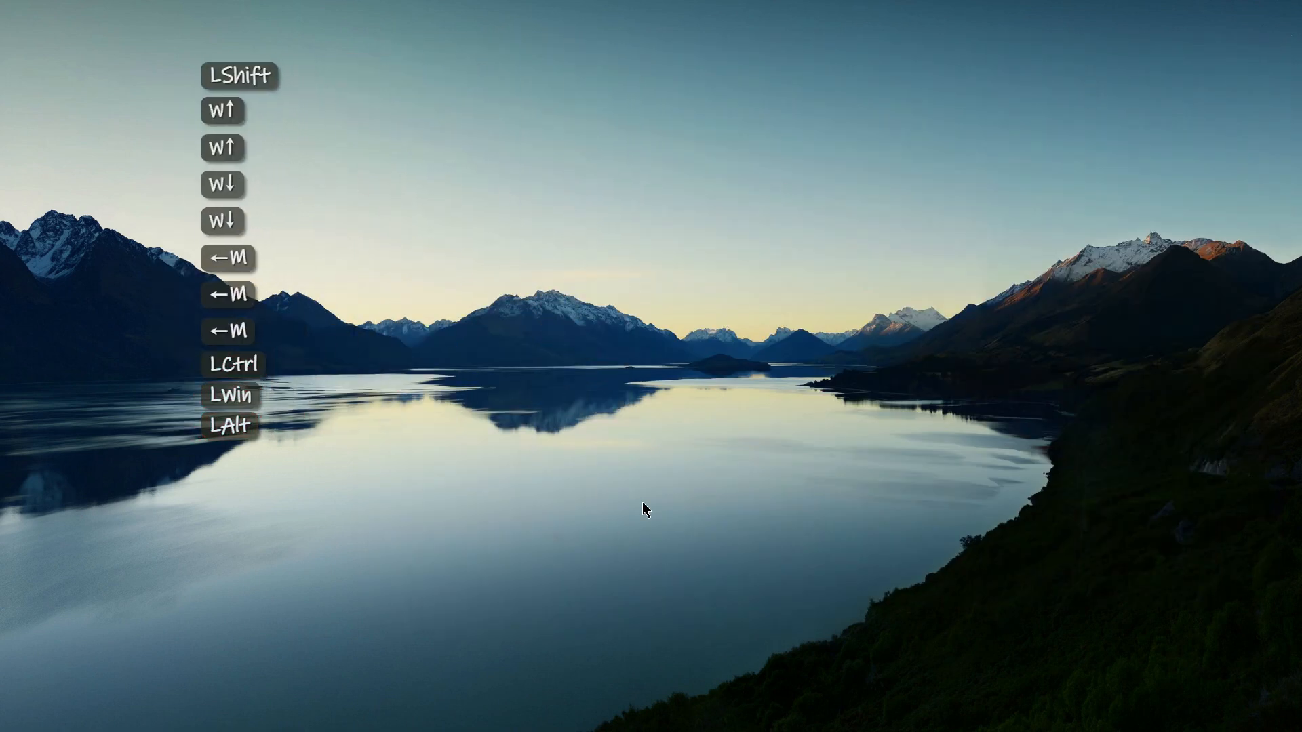
# Bring back the Hotkeys window and highlight the "Changing the Keyboard/KeyList size" entry
pyautogui.press('shift')
pyautogui.scroll(1, 648, 527)
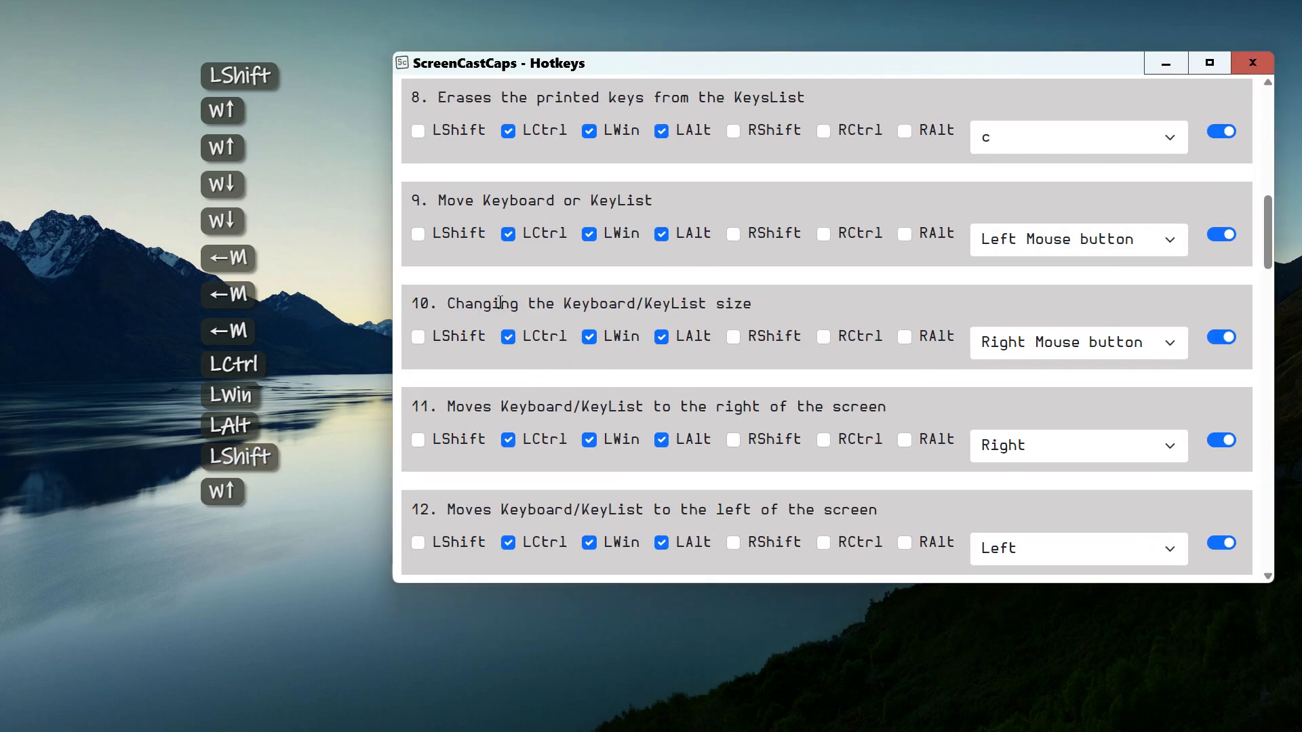
pyautogui.scroll(-1, 500, 303)
pyautogui.moveTo(445, 212); pyautogui.dragTo(795, 206)
pyautogui.click(505, 219)
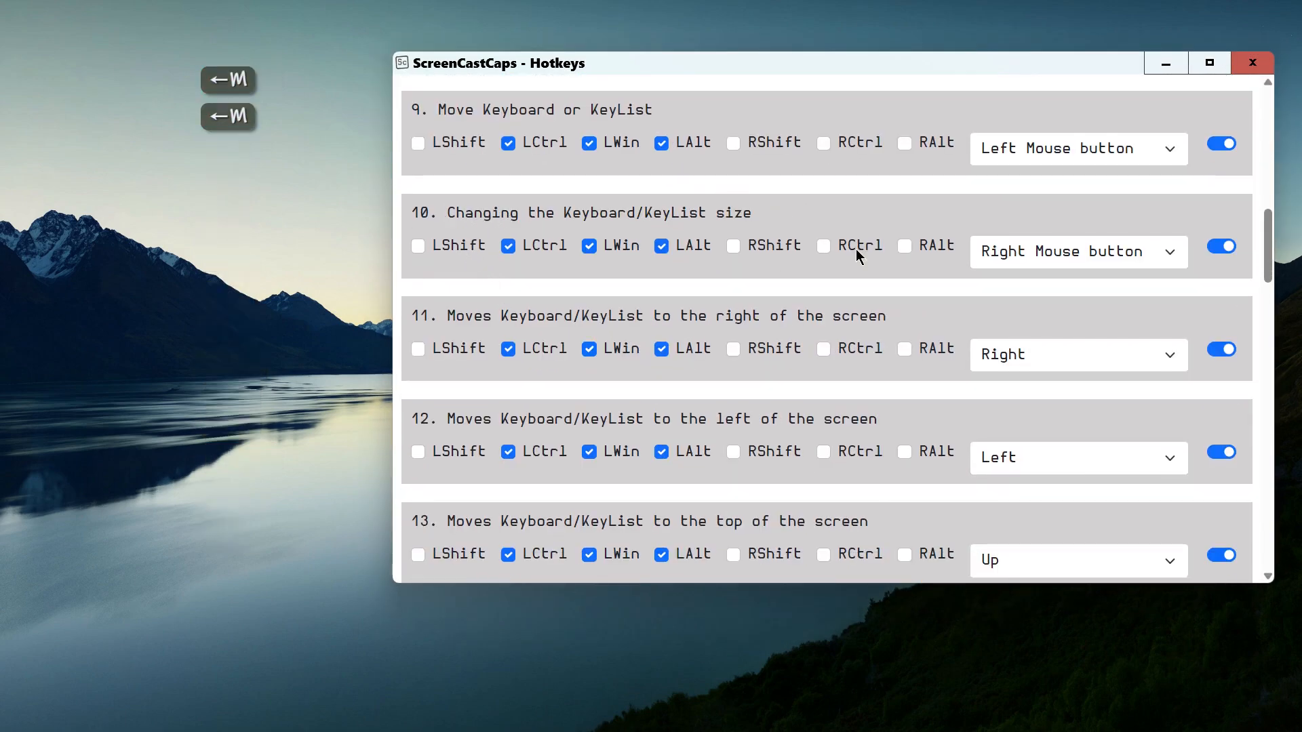
# Minimize the Hotkeys window and resize the key list overlay on the desktop
pyautogui.click(1166, 63)
pyautogui.click(499, 268)
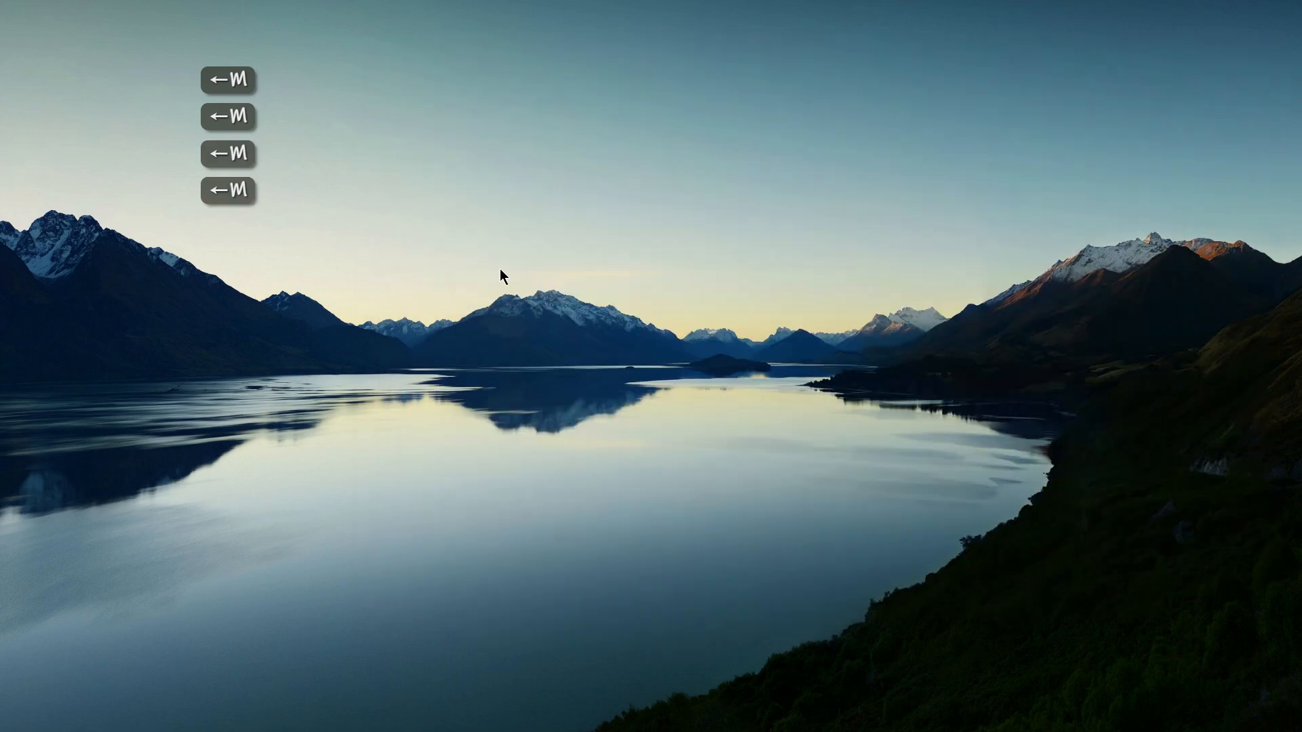
pyautogui.press('ctrl')
pyautogui.press('super')
pyautogui.press('alt')
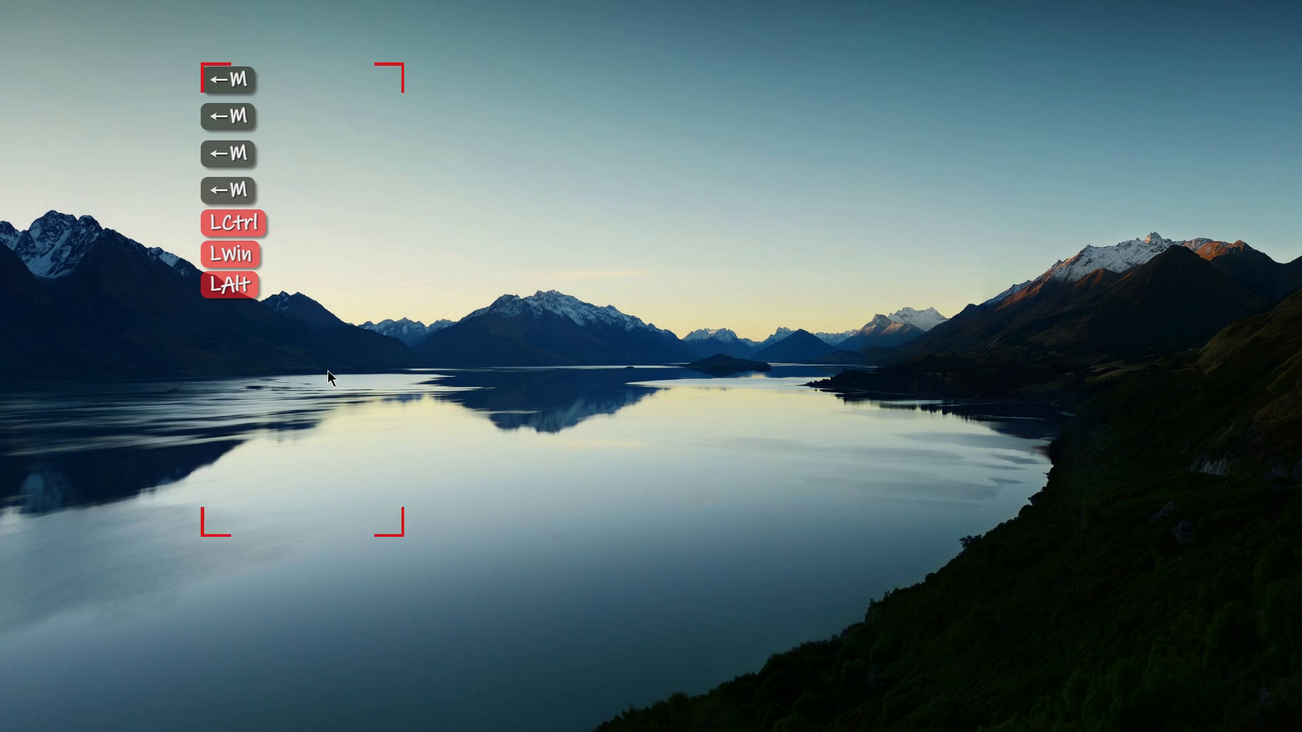
pyautogui.press('ctrl+super+alt')
pyautogui.press('ctrl+super+alt')
pyautogui.press('ctrl+super+alt')
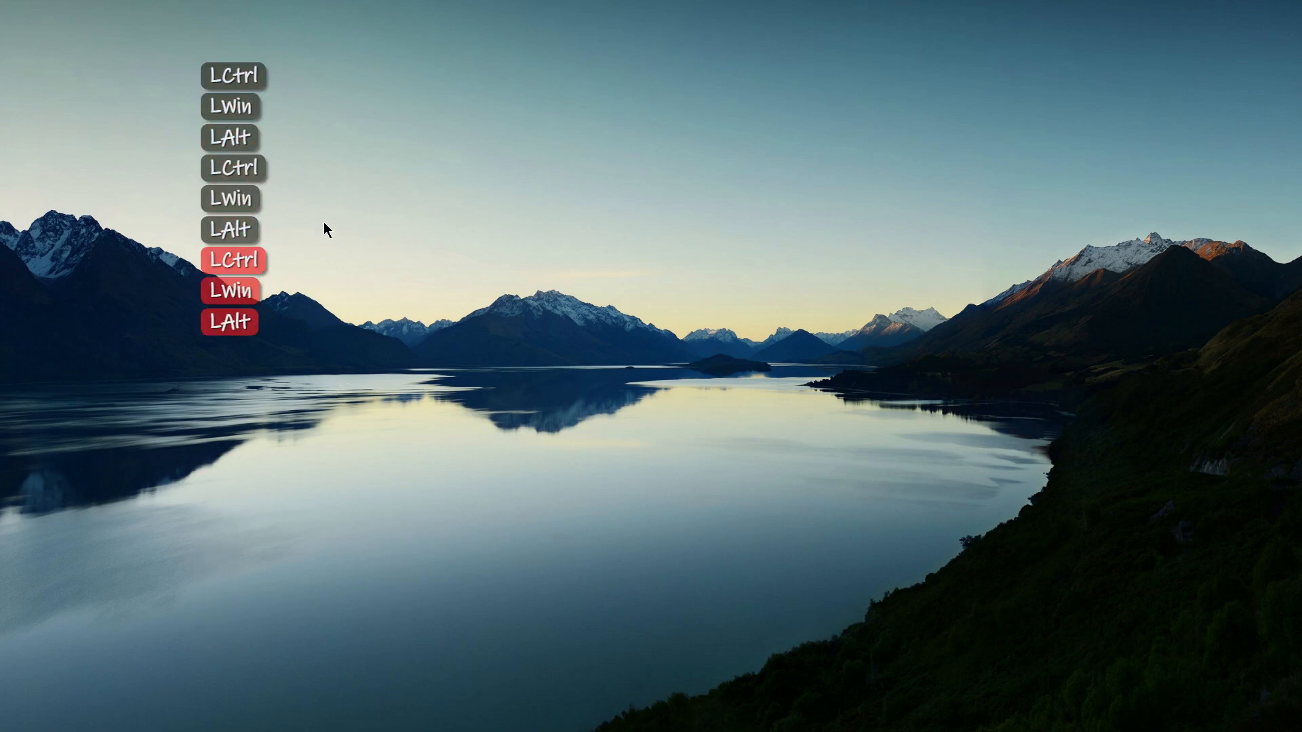
# Enter two spaces followed by "sdlksldk" to fill the resized key list
pyautogui.press('space')
pyautogui.press('space')
pyautogui.press('s')
pyautogui.press('d')
pyautogui.press('l')
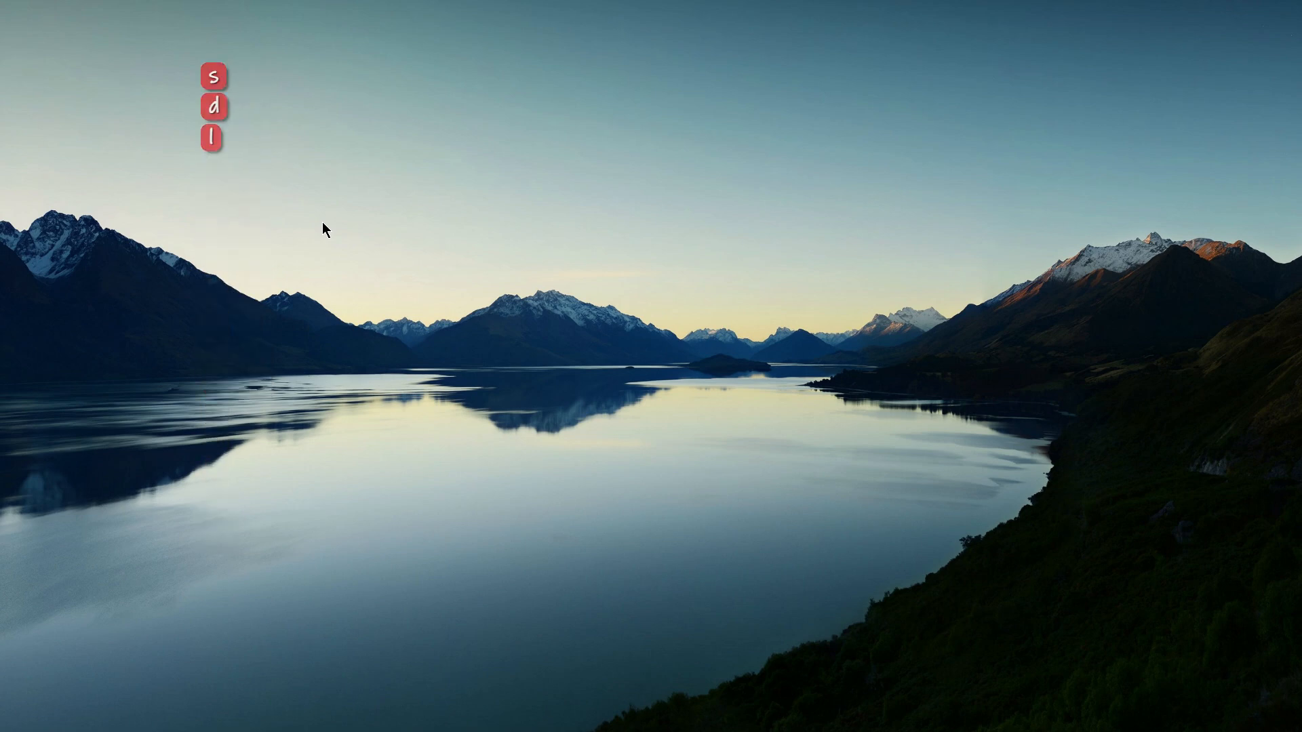
pyautogui.press('k')
pyautogui.press('s')
pyautogui.press('l')
pyautogui.press('d')
pyautogui.press('k')
# Adjust the size and position of the key list overlay with its hotkeys
pyautogui.press('ctrl+super+alt')
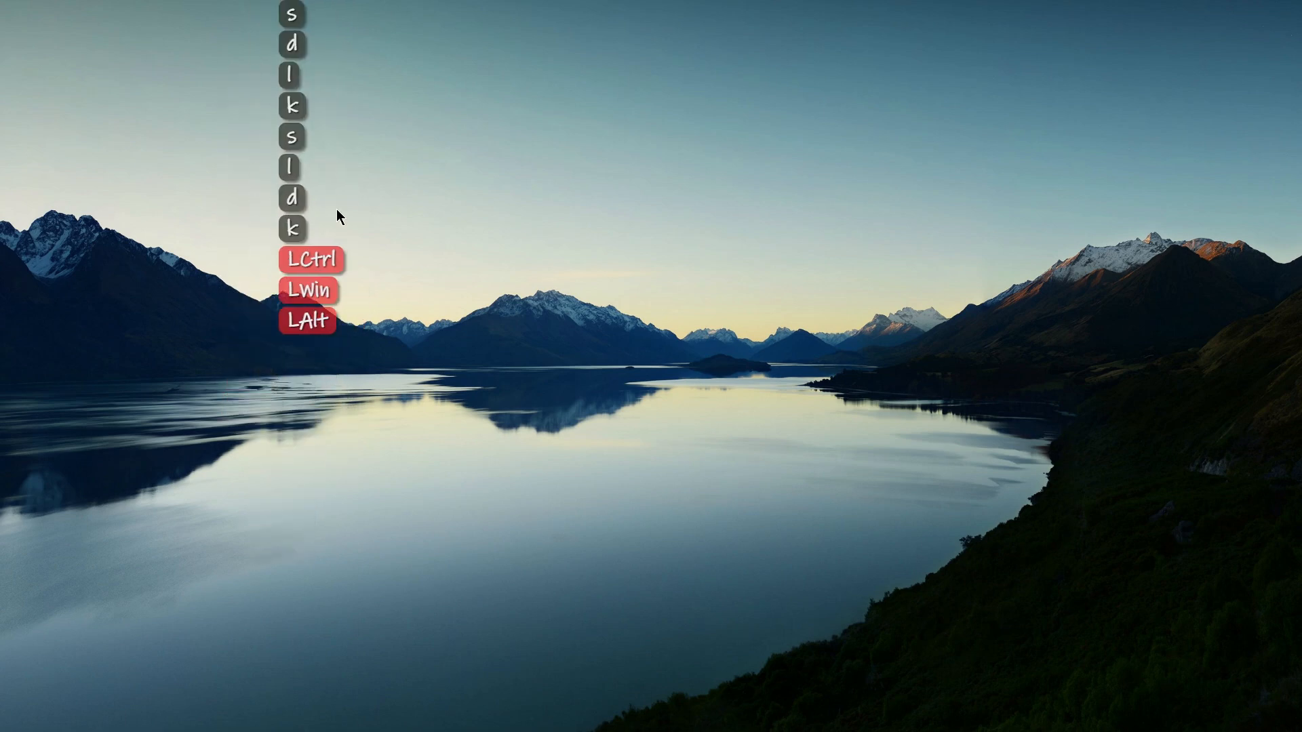
pyautogui.press('ctrl+super+alt')
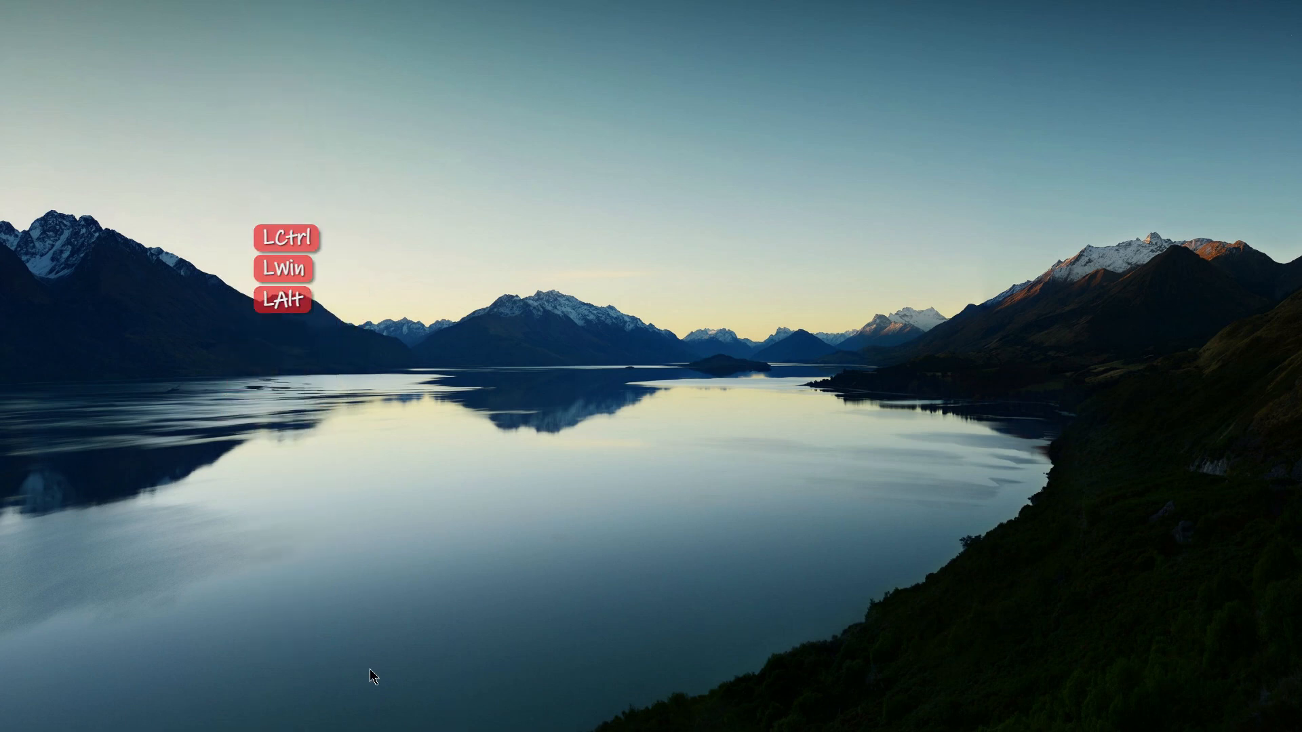
pyautogui.moveTo(374, 682); pyautogui.dragTo(346, 429)
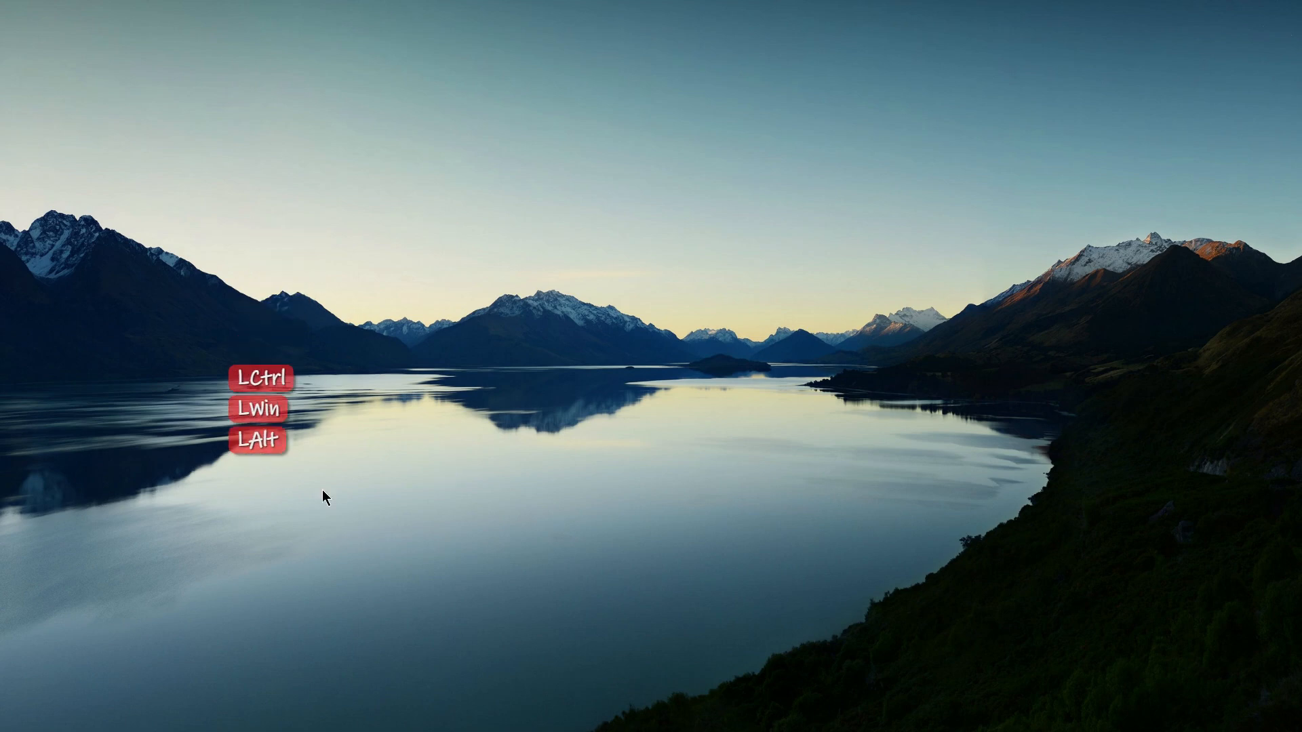
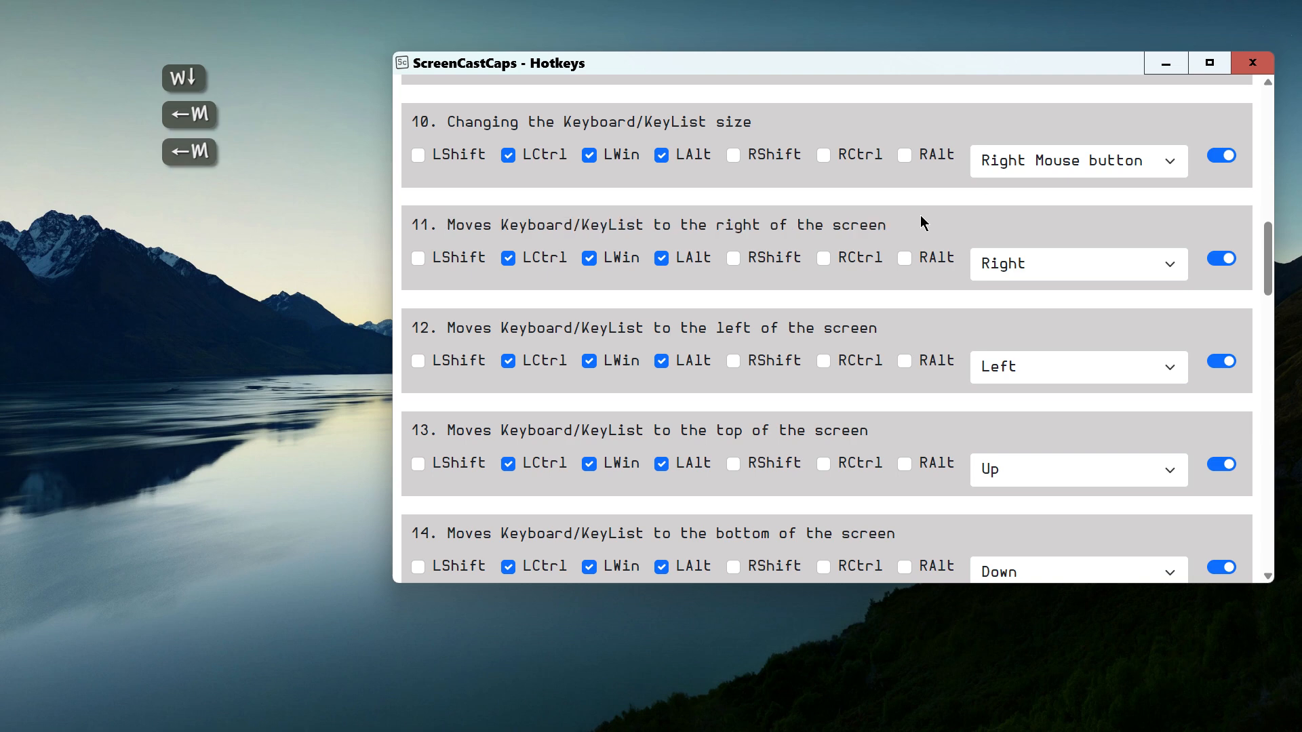
# Minimize the Hotkeys window, move the key list to the screen's right edge and enter a space followed by "klklk"
pyautogui.click(1166, 63)
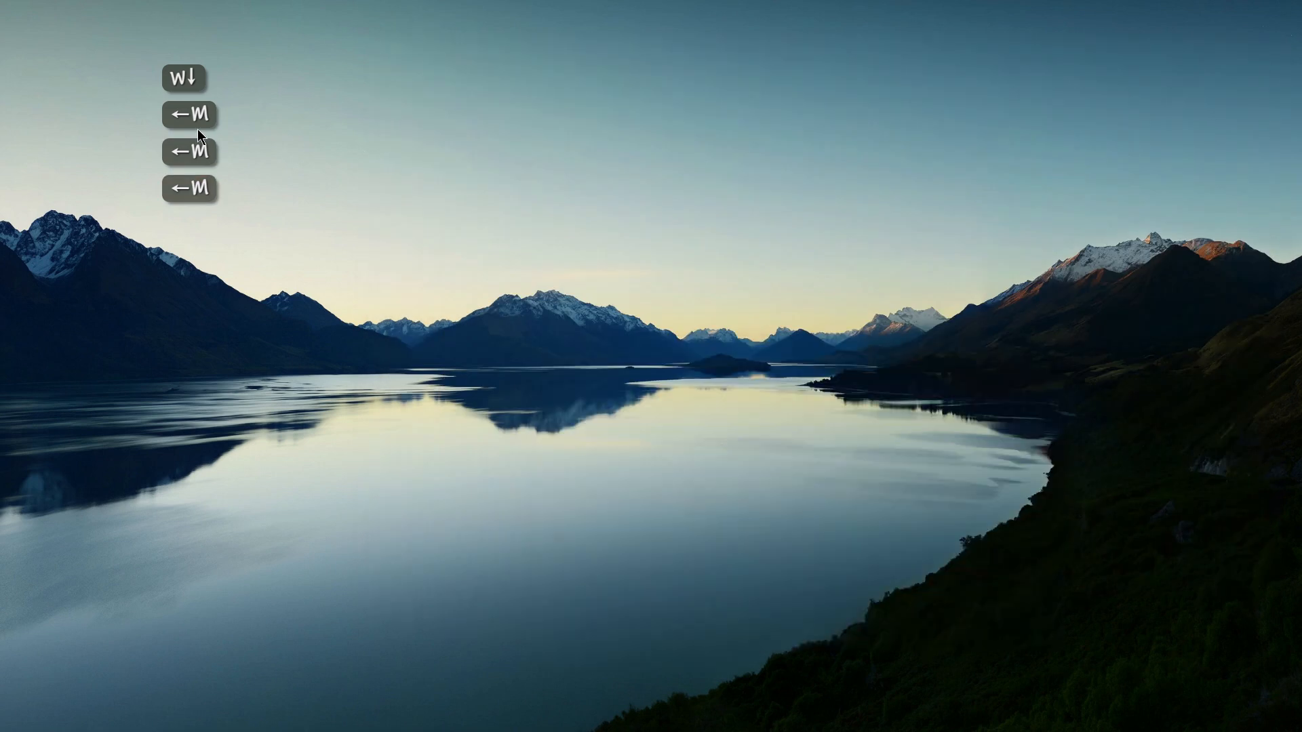
pyautogui.click(199, 131)
pyautogui.press('ctrl+super+alt')
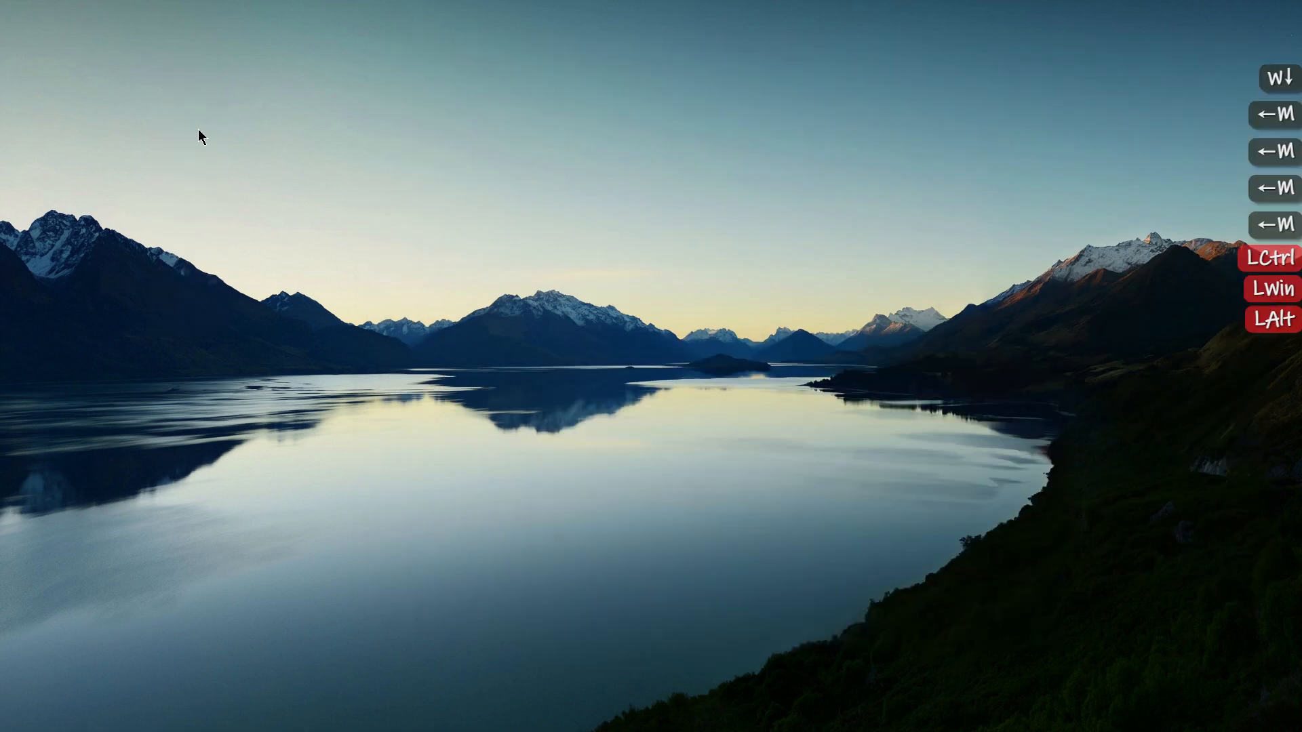
pyautogui.press('ctrl+super+alt+space')
pyautogui.press('k')
pyautogui.press('l')
pyautogui.press('k')
pyautogui.press('l')
pyautogui.press('k')
# Move the key list to the left and top edges of the screen, entering "klk", "l" and "jm" separated by spaces
pyautogui.press('ctrl+super+alt')
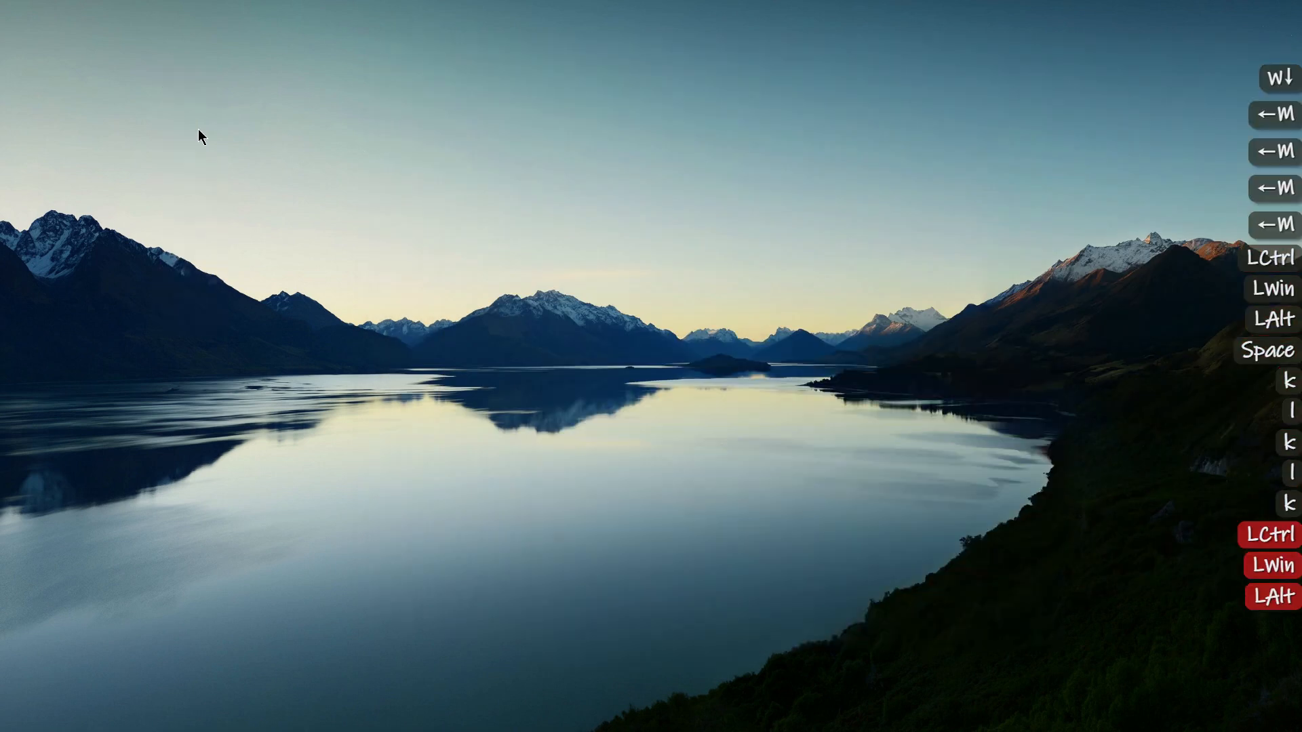
pyautogui.press('space')
pyautogui.press('k')
pyautogui.press('l')
pyautogui.press('k')
pyautogui.press('space')
pyautogui.press('l')
pyautogui.press('ctrl+super+alt')
pyautogui.press('space')
pyautogui.press('j')
pyautogui.press('m')
# Reposition the key list slightly away from the screen's top-left corner and enter two spaces followed by "lskldlskds"
pyautogui.press('ctrl+super+alt')
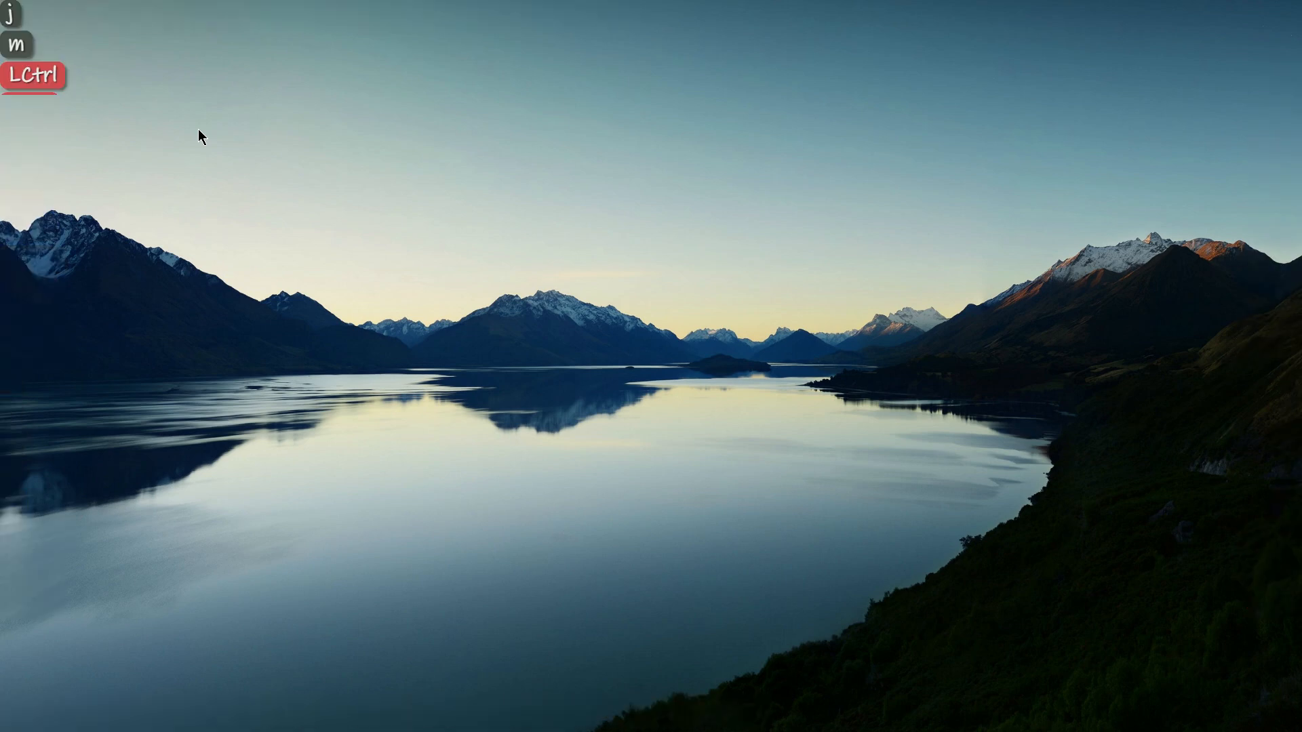
pyautogui.press('ctrl+super+alt')
pyautogui.press('space')
pyautogui.press('space')
pyautogui.press('l')
pyautogui.press('s')
pyautogui.press('k')
pyautogui.press('l')
pyautogui.press('d')
pyautogui.press('l')
pyautogui.press('s')
pyautogui.press('k')
pyautogui.press('d')
pyautogui.press('s')
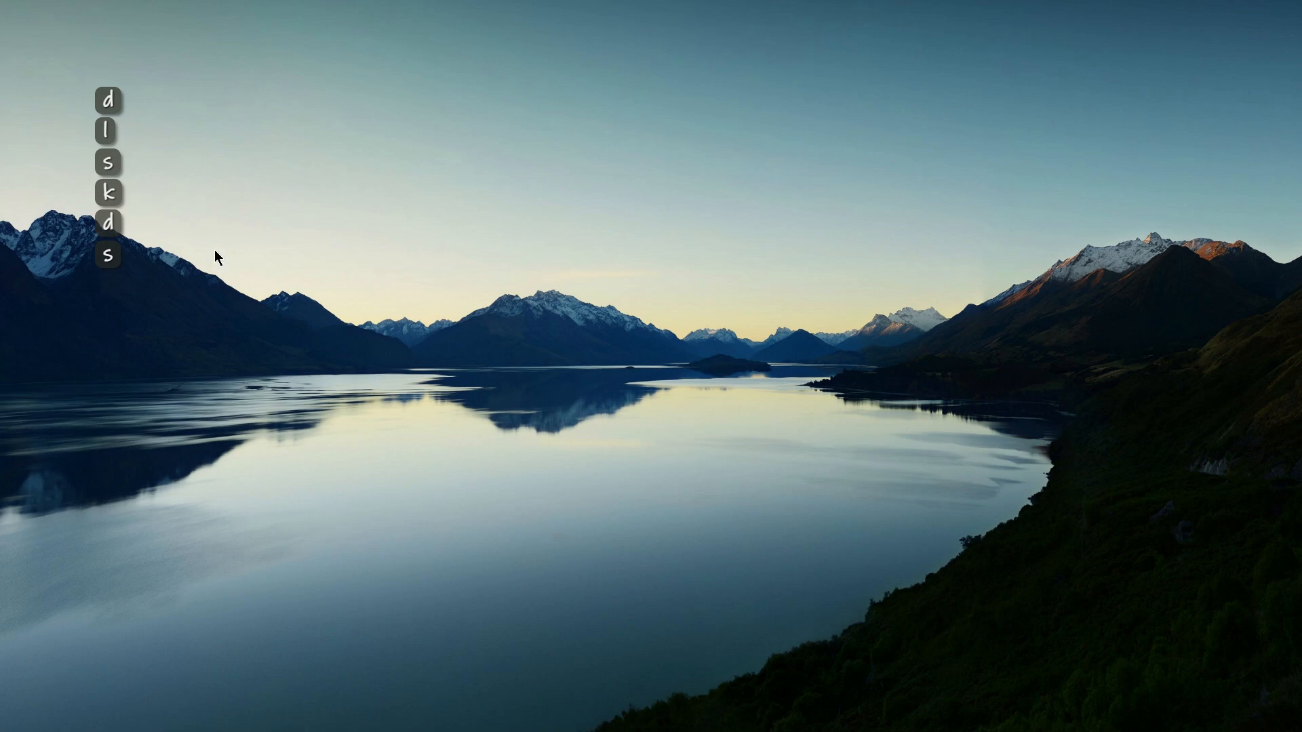
# Bring back the Hotkeys window and highlight the "Bind a KeyList to the Keyboard, or unbind" entry
pyautogui.scroll(1, 277, 343)
pyautogui.scroll(-2, 808, 340)
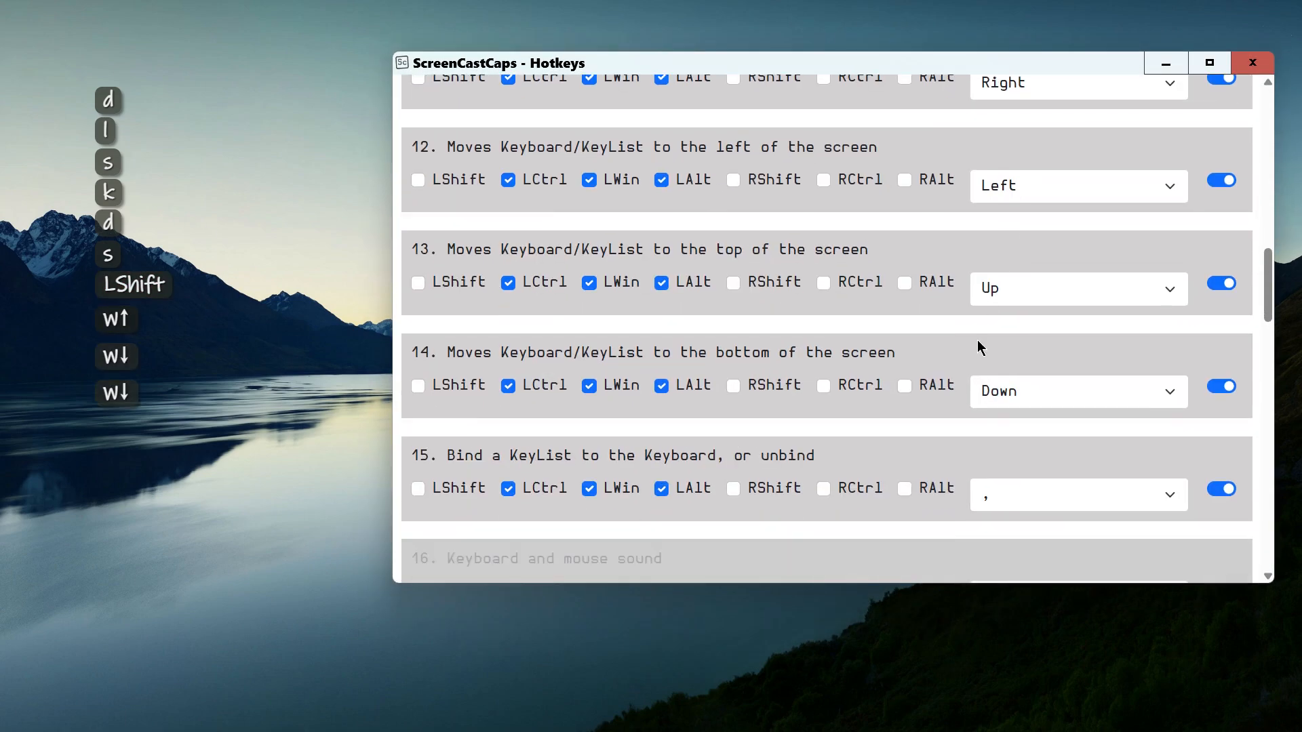
pyautogui.scroll(-1, 480, 356)
pyautogui.moveTo(449, 367); pyautogui.dragTo(845, 368)
pyautogui.click(833, 367)
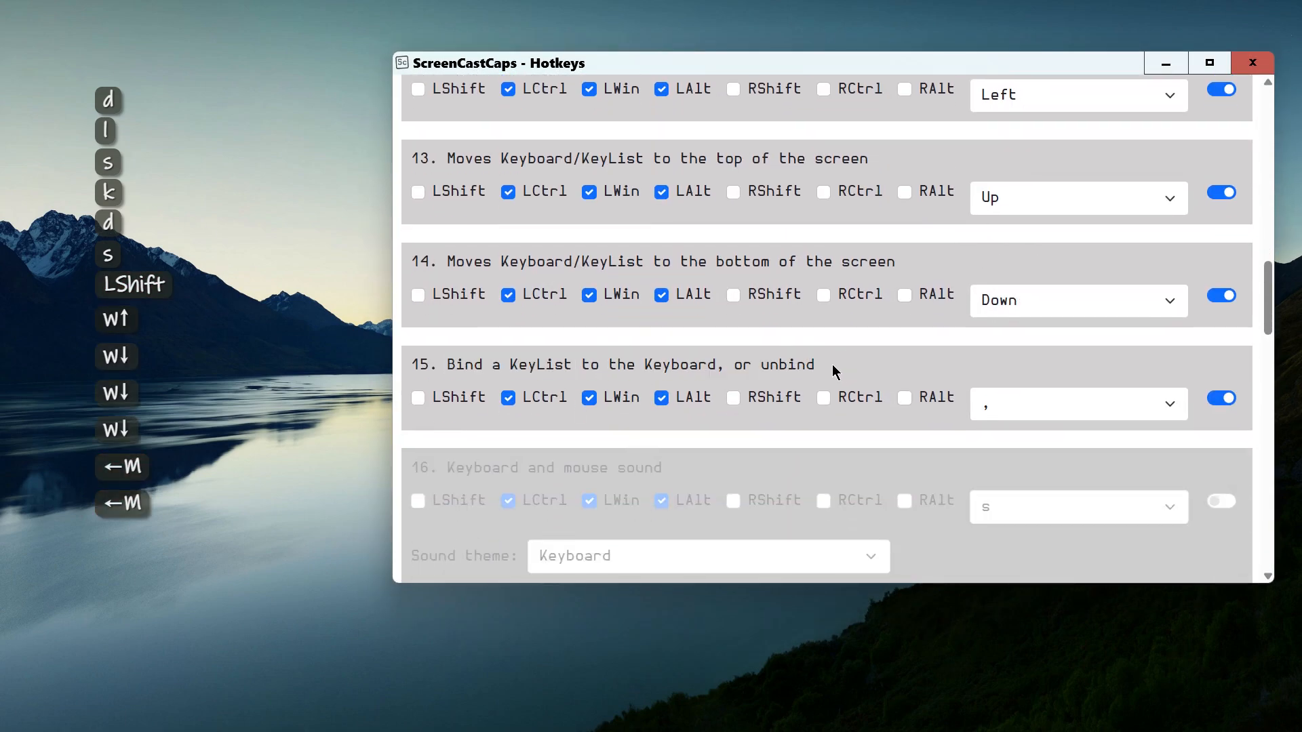
# Minimize the Hotkeys window and show the keyboard overlay on the desktop beside the key list
pyautogui.scroll(-1, 898, 401)
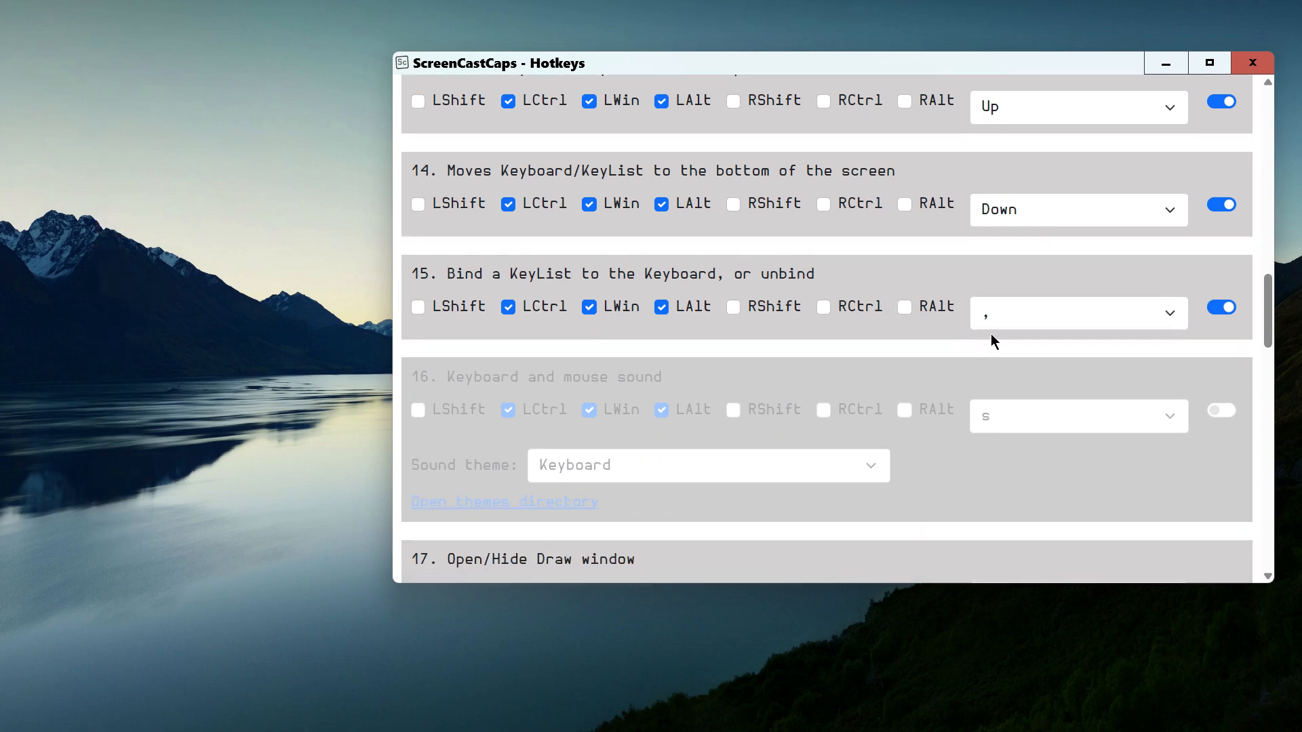
pyautogui.click(1166, 63)
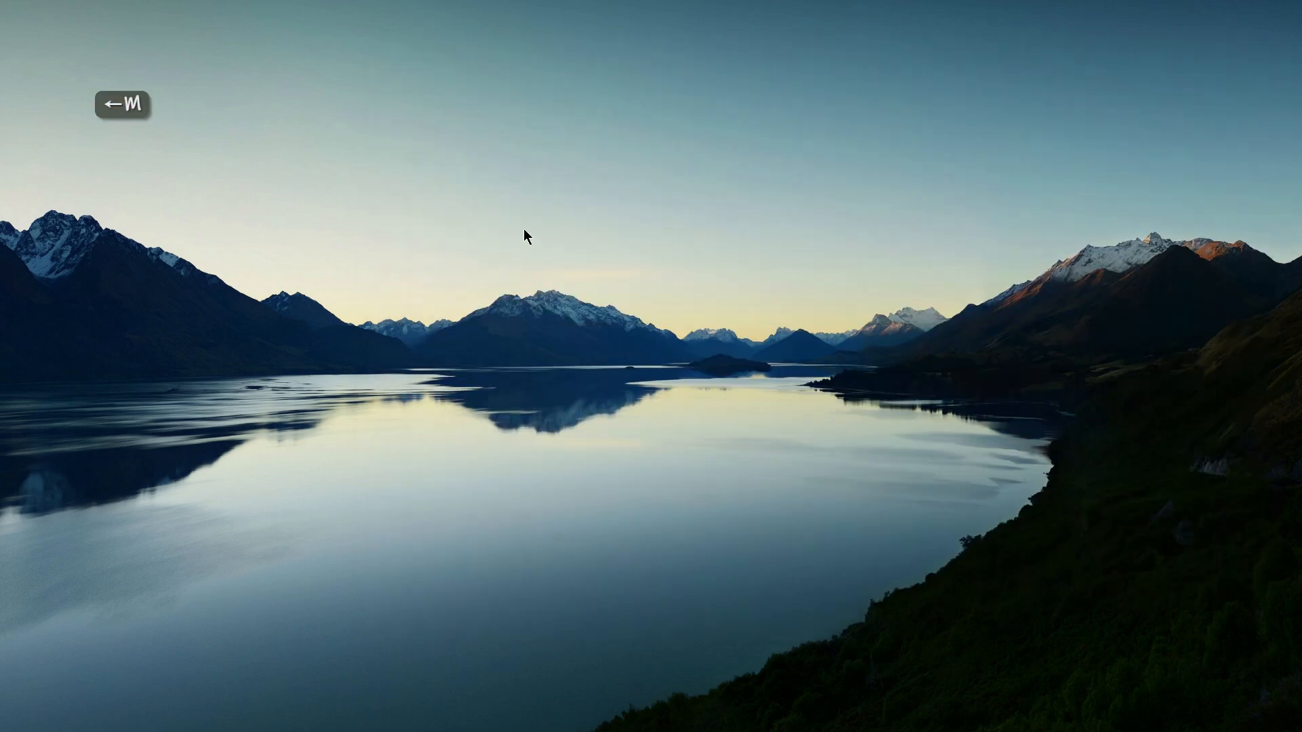
pyautogui.click(521, 228)
pyautogui.press('ctrl+alt+super')
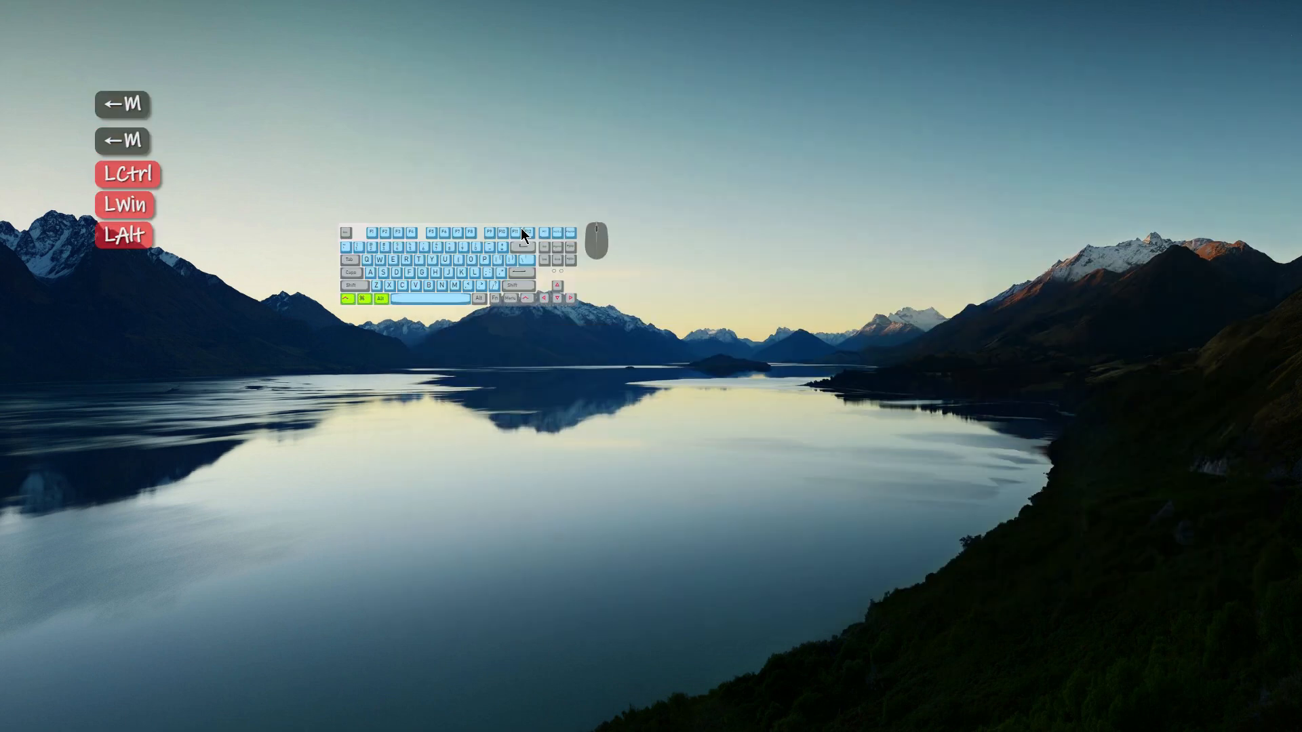
# Enlarge the keyboard overlay and move it slightly upward on the desktop
pyautogui.press('ctrl+alt+super')
pyautogui.moveTo(572, 274); pyautogui.dragTo(784, 401)
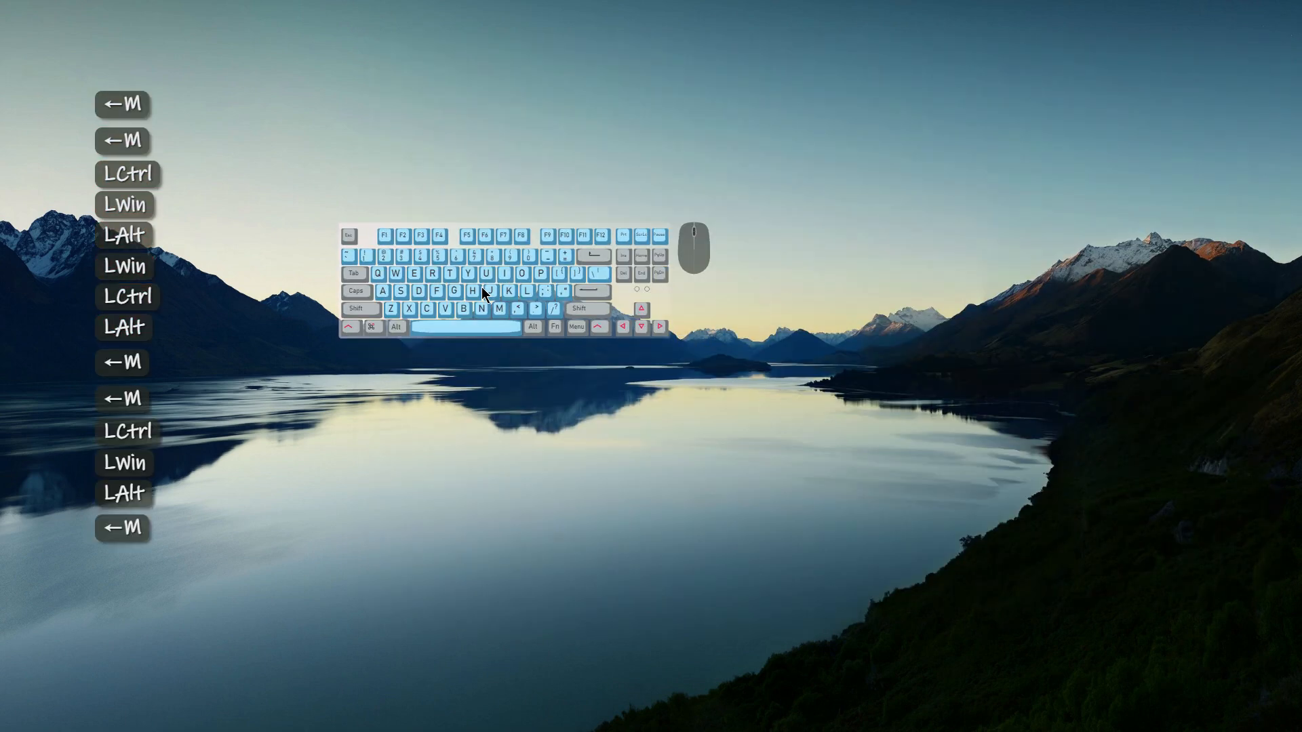
pyautogui.press('ctrl+alt+super')
pyautogui.moveTo(466, 290); pyautogui.dragTo(477, 225)
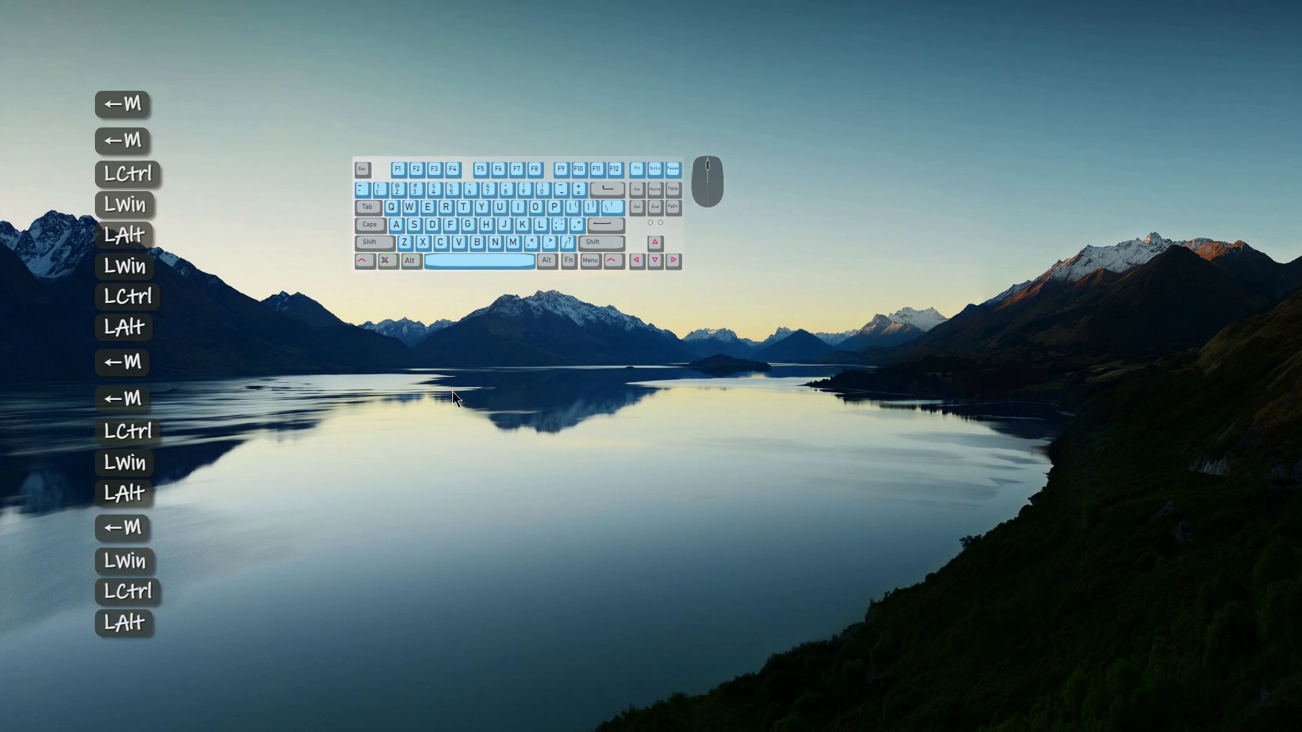
# Bind the key list beneath the keyboard overlay and enter "jsdksdj" with spaces before and after it
pyautogui.press('ctrl+alt+super')
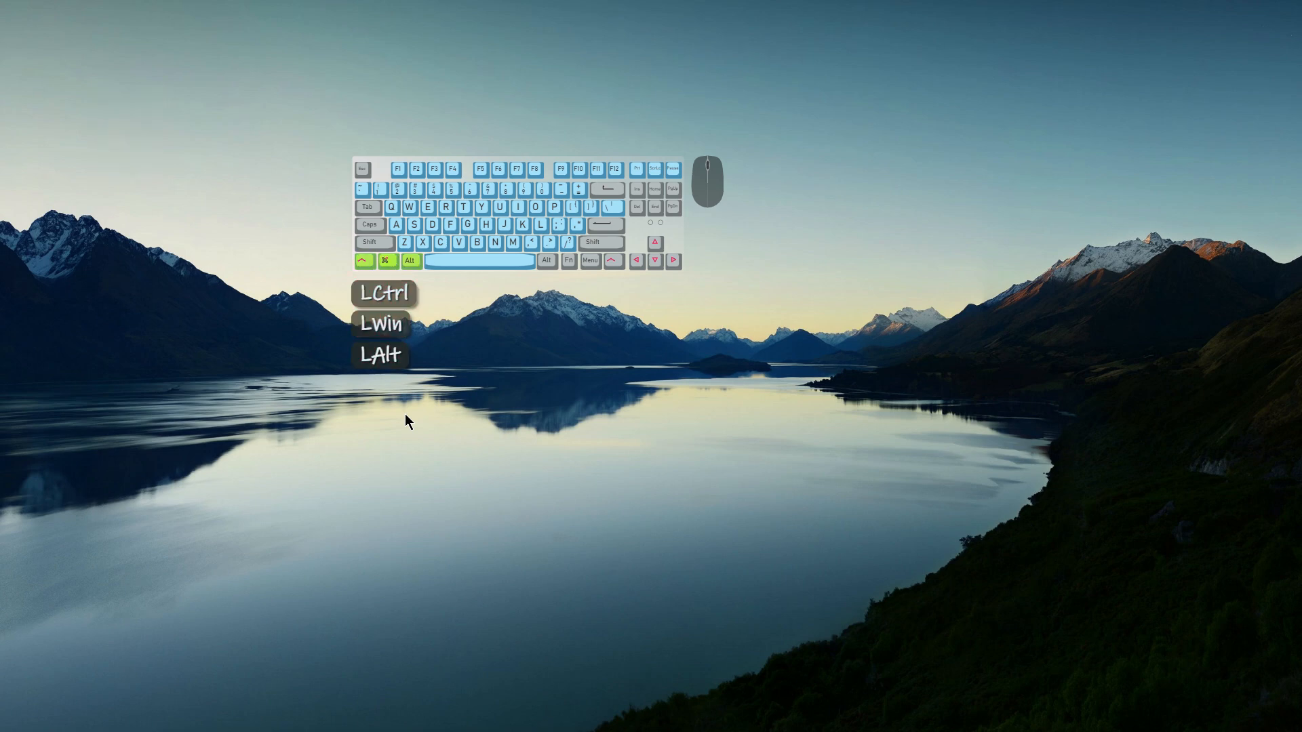
pyautogui.press('space')
pyautogui.press('space')
pyautogui.press('j')
pyautogui.press('s')
pyautogui.press('d')
pyautogui.press('k')
pyautogui.press('s')
pyautogui.press('d')
pyautogui.press('j')
pyautogui.press('space')
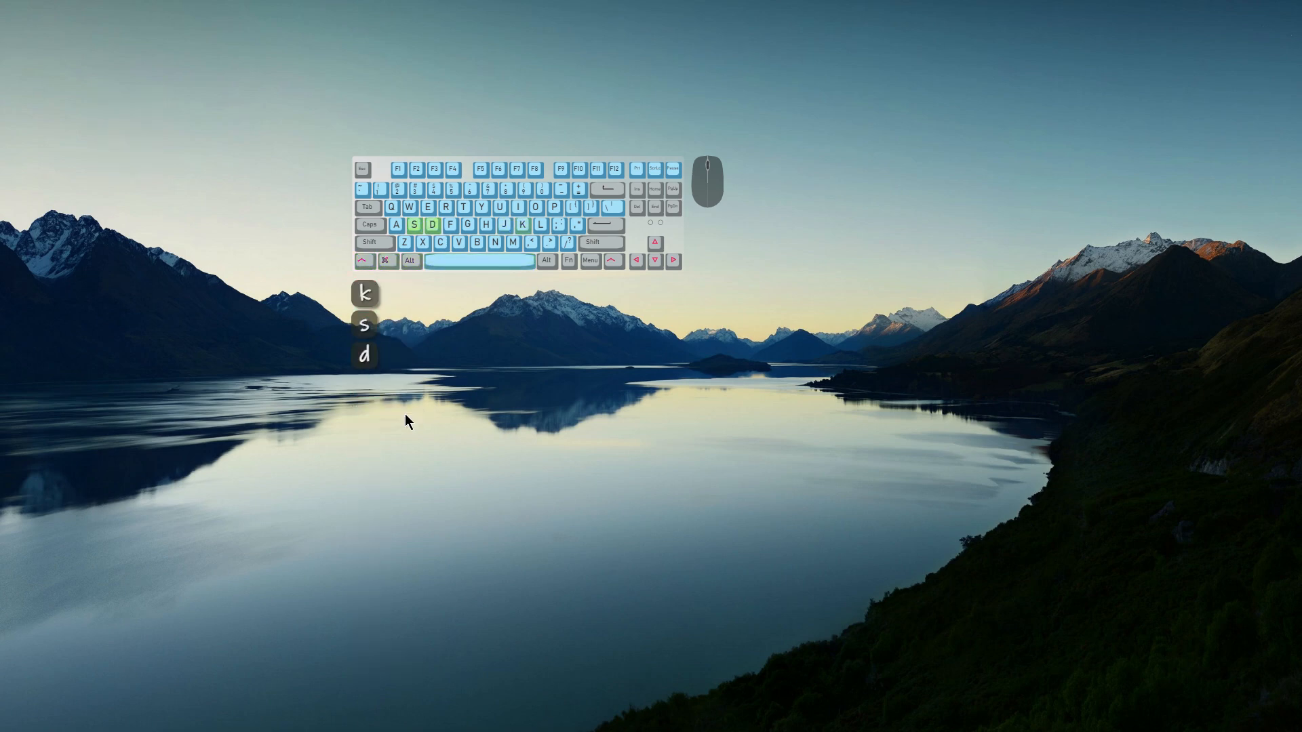
# Move the keyboard overlay toward the screen's top-left corner and switch the key list to row mode
pyautogui.press('ctrl+alt+super')
pyautogui.press('ctrl+alt+super')
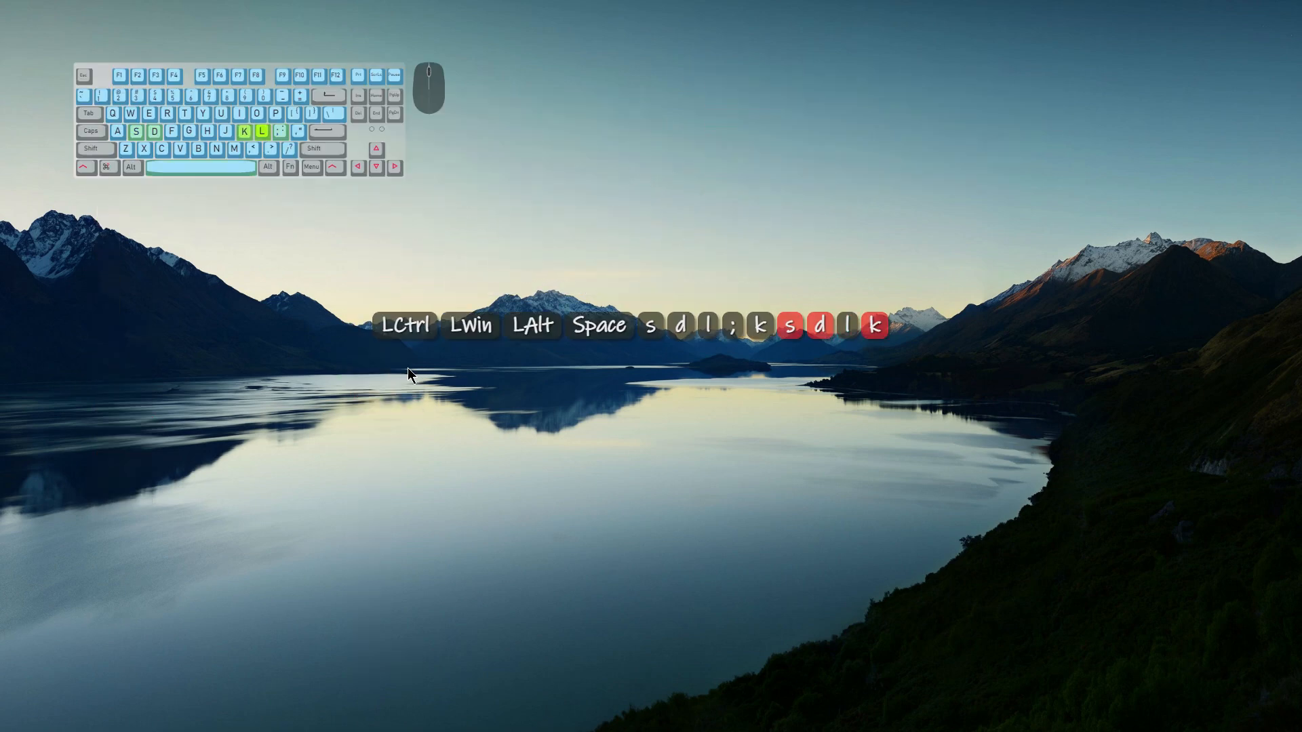
# Enter a long run of sample s, d, l and k keys with spaces into the row of printed keys
pyautogui.press('space')
pyautogui.press('space')
pyautogui.press('s')
pyautogui.press('d')
pyautogui.press('l')
pyautogui.press('k')
pyautogui.press('s')
pyautogui.press('l')
pyautogui.press('d')
pyautogui.press('k')
pyautogui.press('l')
pyautogui.press('s')
pyautogui.press('d')
pyautogui.press('space')
pyautogui.press('l')
pyautogui.press('k')
pyautogui.press('s')
pyautogui.press('d')
pyautogui.press('l')
pyautogui.press('k')
pyautogui.press('s')
pyautogui.press('space')
pyautogui.press('d')
pyautogui.press('s')
pyautogui.press('d')
pyautogui.press('l')
pyautogui.press('k')
# Bind the row-mode key list to the right side of the keyboard overlay and enter sample k, a, s and j keys with spaces
pyautogui.press('ctrl+alt+super')
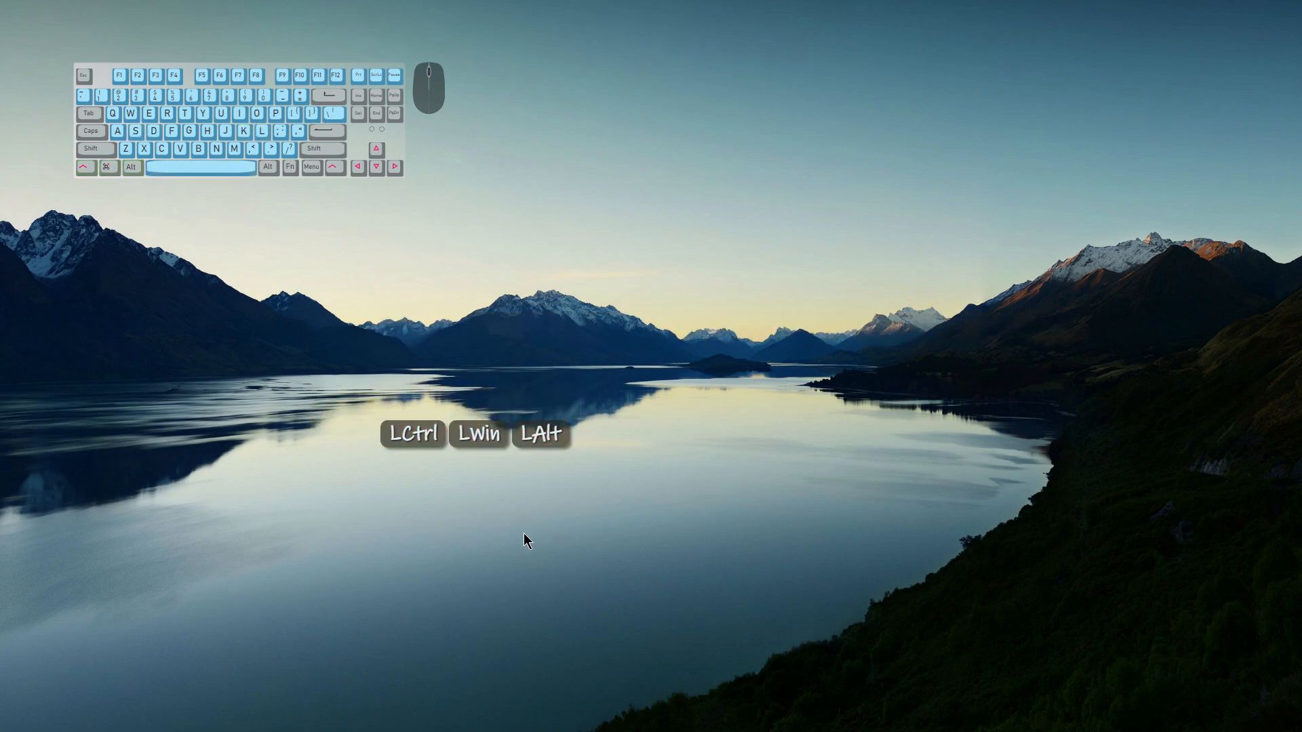
pyautogui.press('ctrl+alt+super')
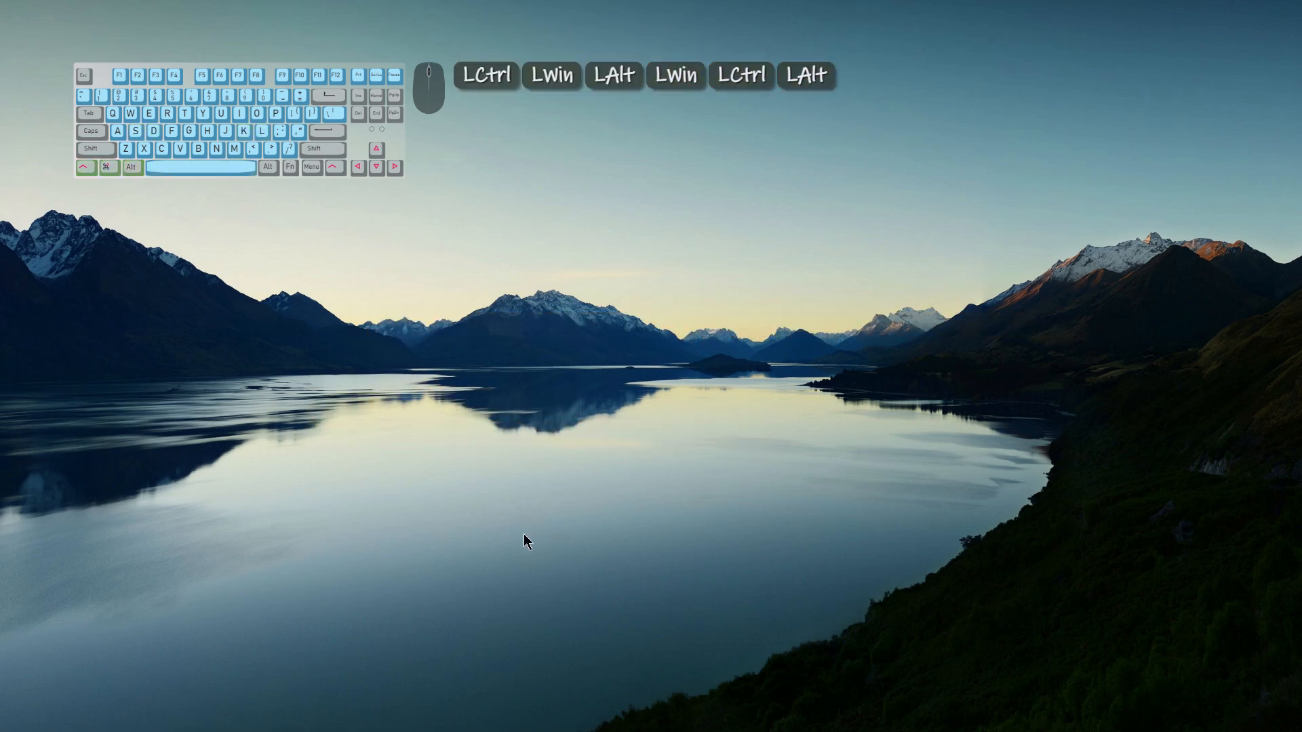
pyautogui.press('space')
pyautogui.press('space')
pyautogui.press('k')
pyautogui.press('a')
pyautogui.press('s')
pyautogui.press('j')
pyautogui.press('k')
pyautogui.press('a')
pyautogui.press('s')
pyautogui.press('a')
pyautogui.press('space')
pyautogui.press('k')
pyautogui.press('a')
pyautogui.press('j')
pyautogui.press('s')
pyautogui.press('k')
pyautogui.press('a')
pyautogui.press('s')
pyautogui.press('ctrl+alt+super')
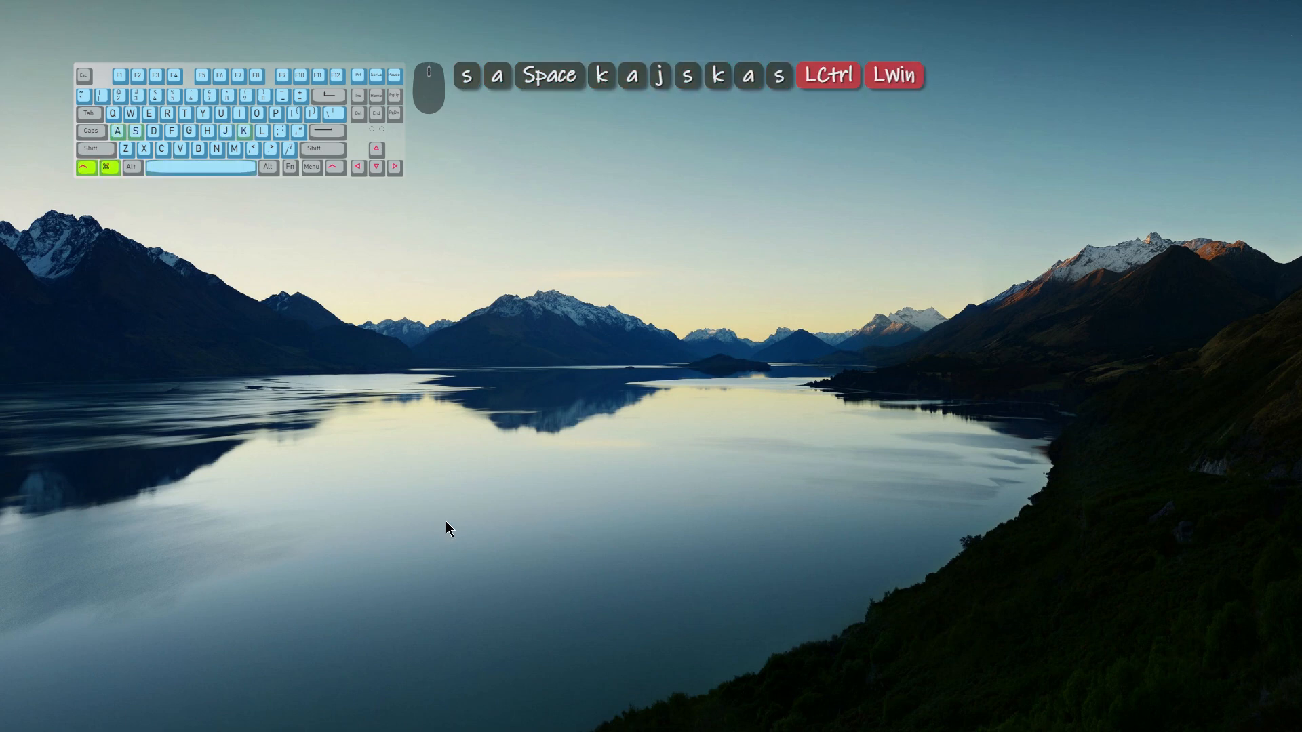
# Move the keyboard overlay with its bound key list toward the screen's upper middle and enter sample s, d, l and k keys with spaces
pyautogui.moveTo(299, 147); pyautogui.dragTo(697, 201)
pyautogui.press('space')
pyautogui.press('s')
pyautogui.press('d')
pyautogui.press('l')
pyautogui.press('k')
pyautogui.press('s')
pyautogui.press('d')
pyautogui.press('k')
pyautogui.press('space')
pyautogui.press('s')
pyautogui.press('d')
pyautogui.press('l')
pyautogui.press('k')
pyautogui.press('s')
pyautogui.press('d')
pyautogui.press('l')
pyautogui.press('space')
pyautogui.press('l')
pyautogui.press('s')
pyautogui.press('s')
pyautogui.press('d')
pyautogui.press('l')
pyautogui.press('k')
# Move the bound overlays down to the screen's lower-right area and enter sample s, d, k and j keys with spaces
pyautogui.press('ctrl+alt+super')
pyautogui.moveTo(745, 142); pyautogui.dragTo(841, 499)
pyautogui.press('space')
pyautogui.press('s')
pyautogui.press('d')
pyautogui.press('s')
pyautogui.press('d')
pyautogui.press('k')
pyautogui.press('s')
pyautogui.press('d')
pyautogui.press('j')
pyautogui.press('k')
pyautogui.press('s')
pyautogui.press('j')
pyautogui.press('d')
pyautogui.press('k')
pyautogui.press('s')
pyautogui.press('d')
pyautogui.press('j')
pyautogui.press('s')
pyautogui.press('d')
pyautogui.press('k')
# Move the bound overlays to the screen's lower middle area and enter sample s, d, l and k keys with spaces
pyautogui.press('ctrl+super')
pyautogui.moveTo(774, 539); pyautogui.dragTo(514, 623)
pyautogui.press('space')
pyautogui.press('space')
pyautogui.press('s')
pyautogui.press('d')
pyautogui.press('l')
pyautogui.press('s')
pyautogui.press('d')
pyautogui.press('l')
pyautogui.press('space')
pyautogui.press('s')
pyautogui.press('d')
pyautogui.press('k')
pyautogui.press('s')
pyautogui.press('d')
pyautogui.press('l')
pyautogui.press('k')
pyautogui.press('s')
pyautogui.press('space')
pyautogui.press('d')
pyautogui.press('l')
# Return the bound overlays to the screen's upper-left area and enter sample s, l, d, k and semicolon keys
pyautogui.press('ctrl+super+alt')
pyautogui.moveTo(499, 643); pyautogui.dragTo(226, 160)
pyautogui.press('s')
pyautogui.press('l')
pyautogui.press('d')
pyautogui.press('k')
pyautogui.press('ctrl+super+alt')
pyautogui.press('space')
pyautogui.press('l')
pyautogui.press('l')
pyautogui.press(';')
pyautogui.press('s')
pyautogui.press('d')
pyautogui.press('space')
pyautogui.press('l')
pyautogui.press('k')
pyautogui.press('s')
pyautogui.press('d')
pyautogui.press('l')
# Unbind the key list, move it separately below the keyboard overlay and enter sample l, d, k and s keys with spaces
pyautogui.press('ctrl+super+alt')
pyautogui.press('ctrl+super+alt')
pyautogui.press('ctrl+super+alt')
pyautogui.moveTo(580, 87); pyautogui.dragTo(339, 363)
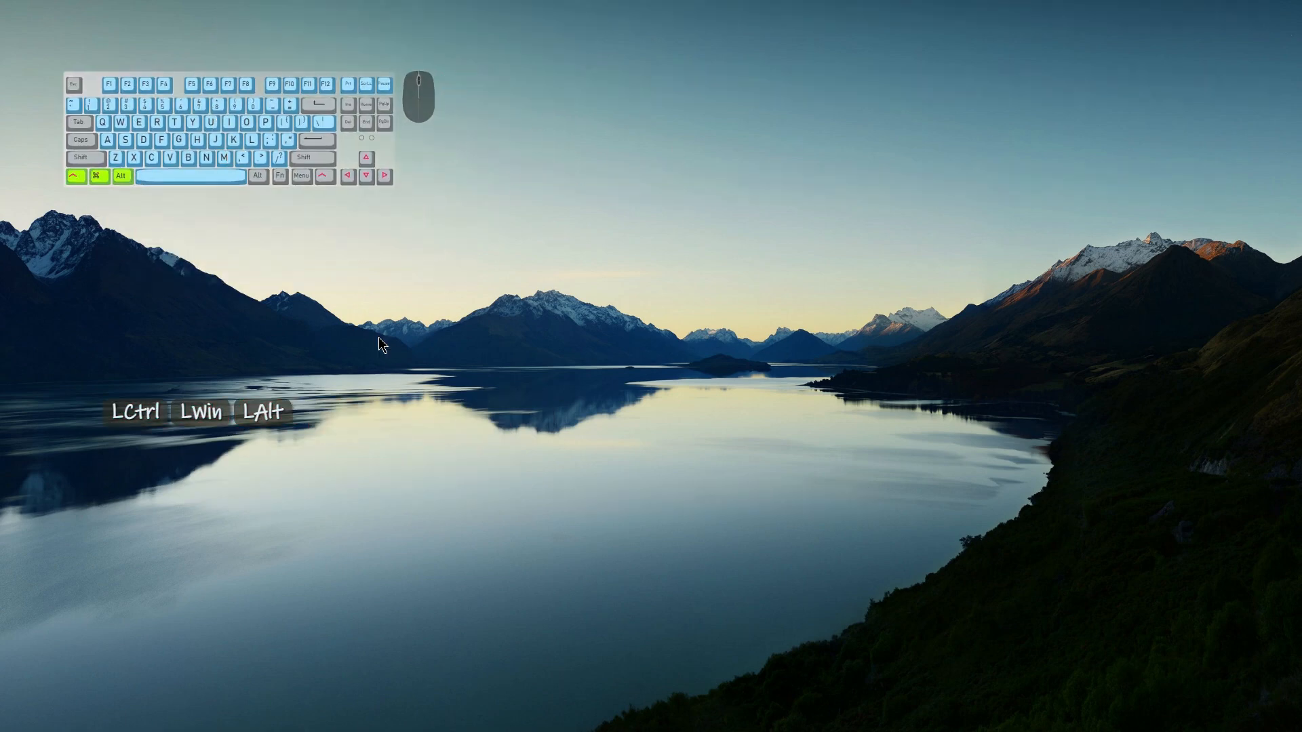
pyautogui.press('space')
pyautogui.press('space')
pyautogui.press('l')
pyautogui.press('d')
pyautogui.press('k')
pyautogui.press('s')
pyautogui.press('l')
pyautogui.press('s')
pyautogui.press('d')
pyautogui.press('space')
pyautogui.press('l')
pyautogui.press('k')
pyautogui.press('s')
pyautogui.press('d')
pyautogui.press('l')
pyautogui.press('k')
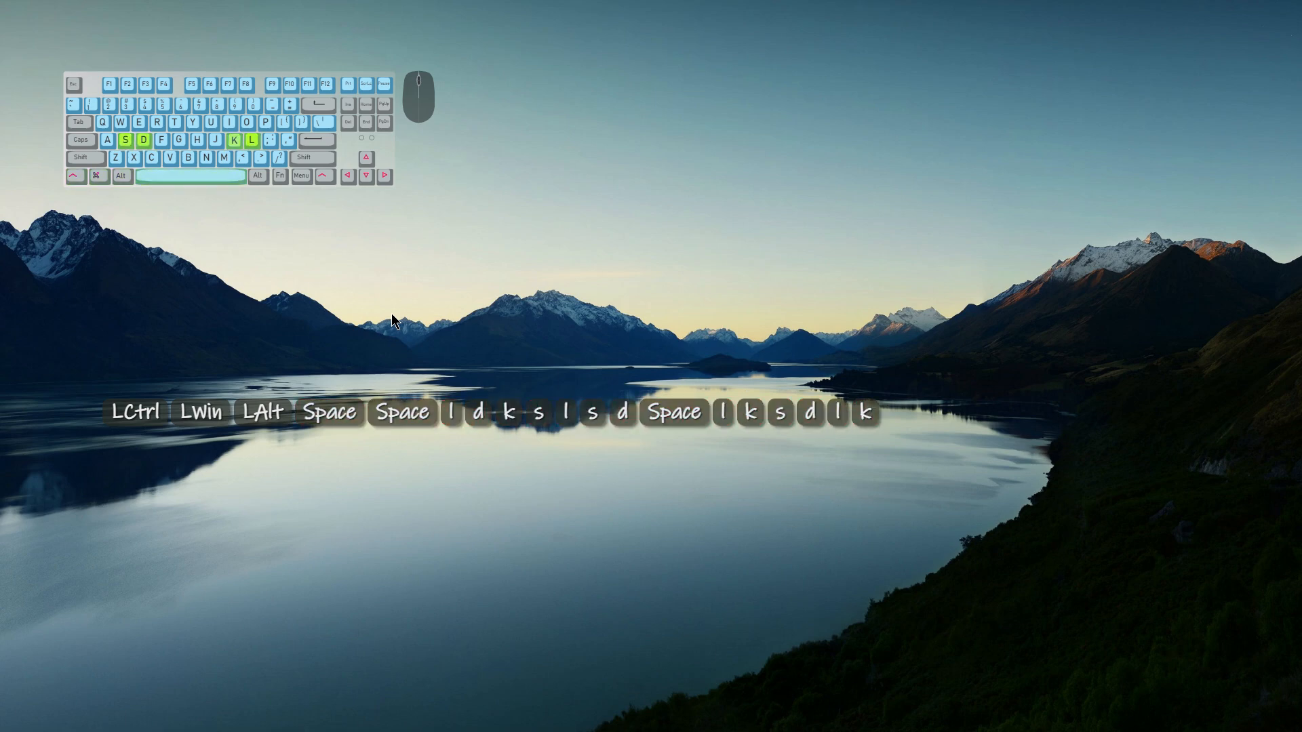
# Hide the keyboard overlay and test the key list as a column near the screen's upper-left corner with sample l, s, d and semicolon keys
pyautogui.click(373, 169)
pyautogui.press('ctrl+super')
pyautogui.press('ctrl+super+alt')
pyautogui.press('super+ctrl+alt')
pyautogui.moveTo(356, 388); pyautogui.dragTo(353, 172)
pyautogui.press('ctrl+super+alt')
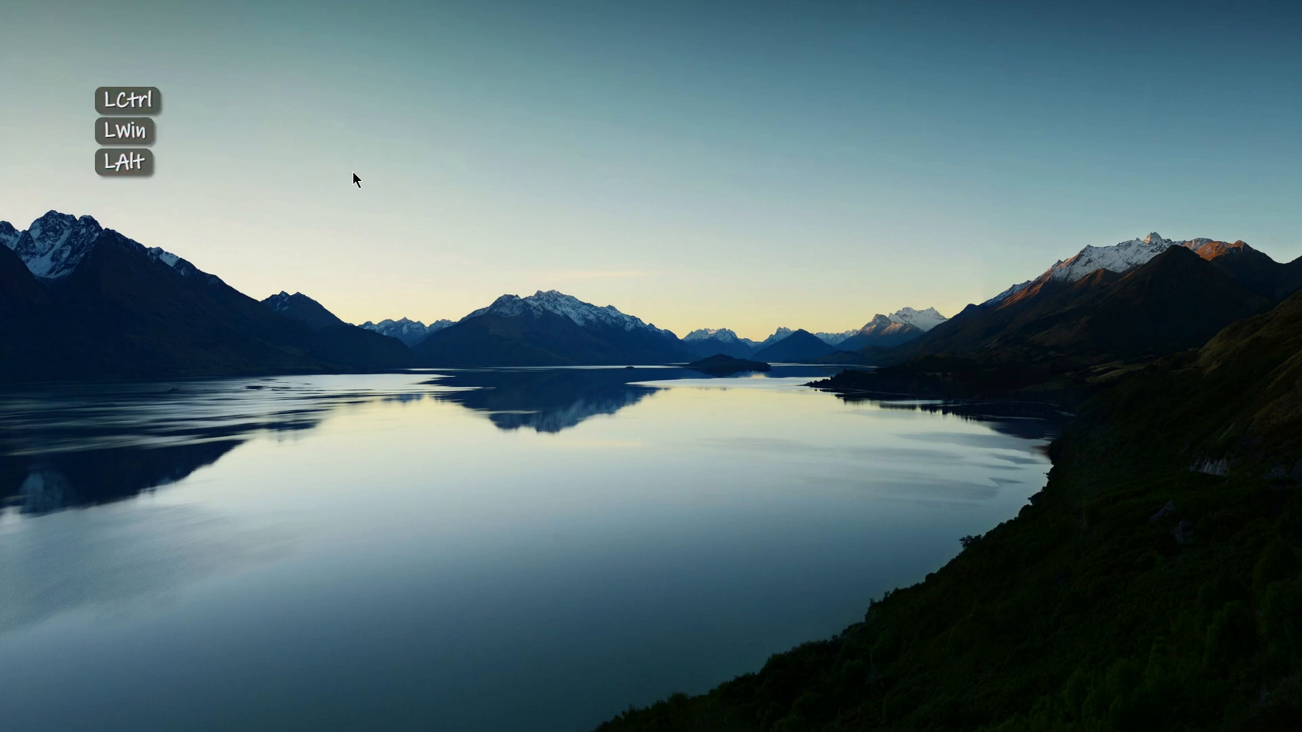
pyautogui.write('l;sd; sd;l;sdl')
# Bring up the Hotkeys window and enable hotkey 16, Keyboard and mouse sound
pyautogui.press('BackSpace')
pyautogui.write('m')
pyautogui.hotkey('shift', 'w')
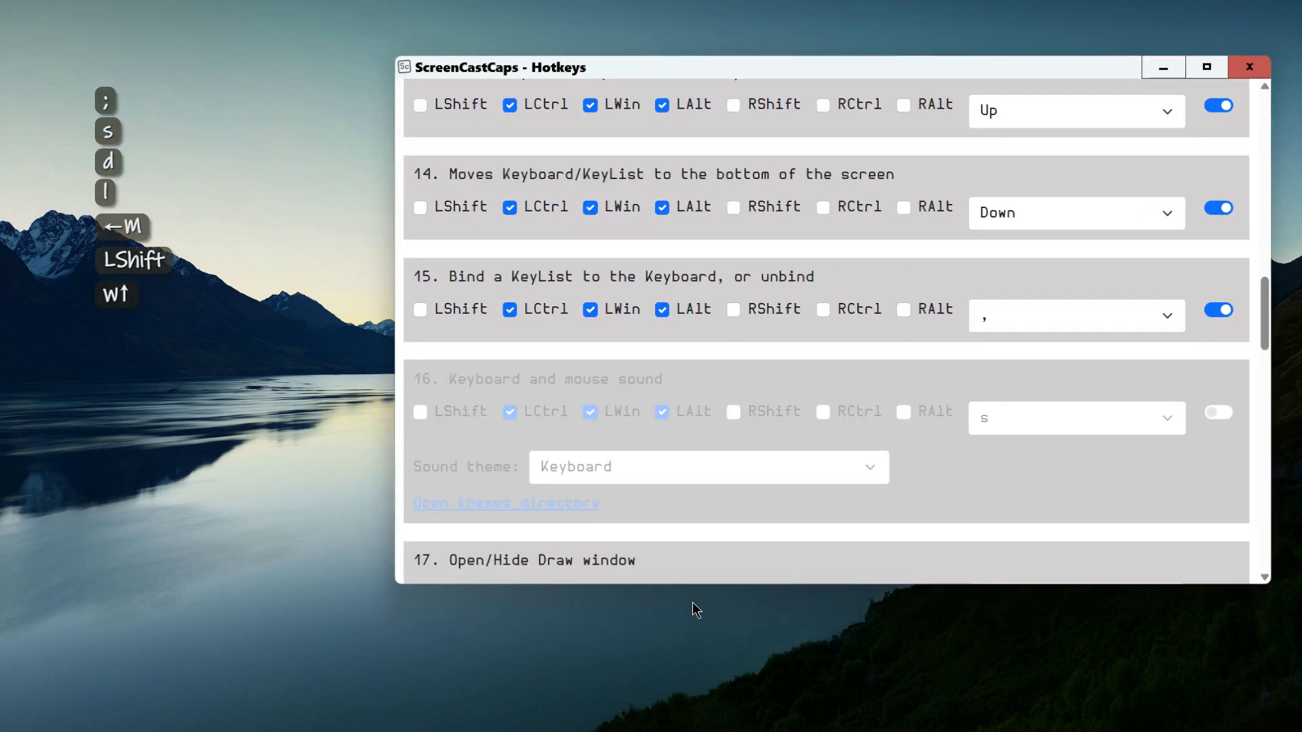
pyautogui.scroll(-2, 744, 251)
pyautogui.moveTo(779, 65); pyautogui.dragTo(714, 64)
pyautogui.moveTo(382, 195); pyautogui.dragTo(601, 193)
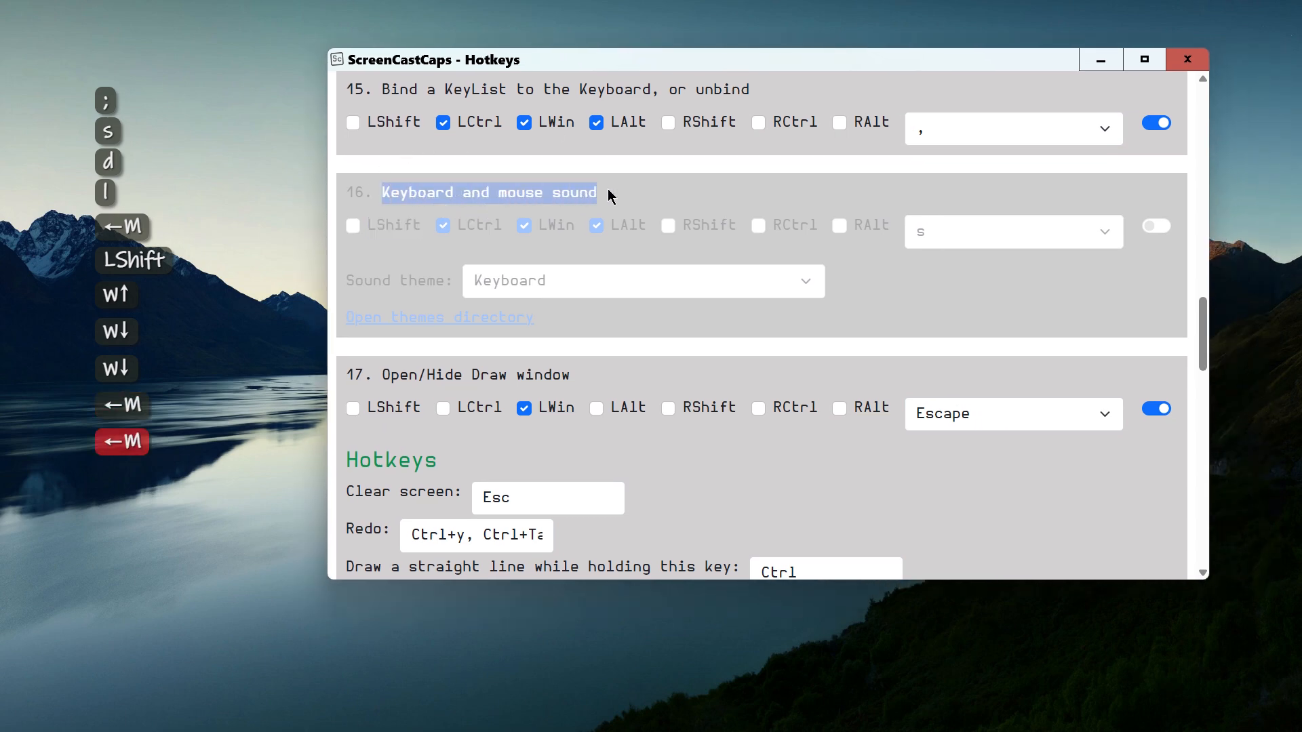
pyautogui.click(567, 191)
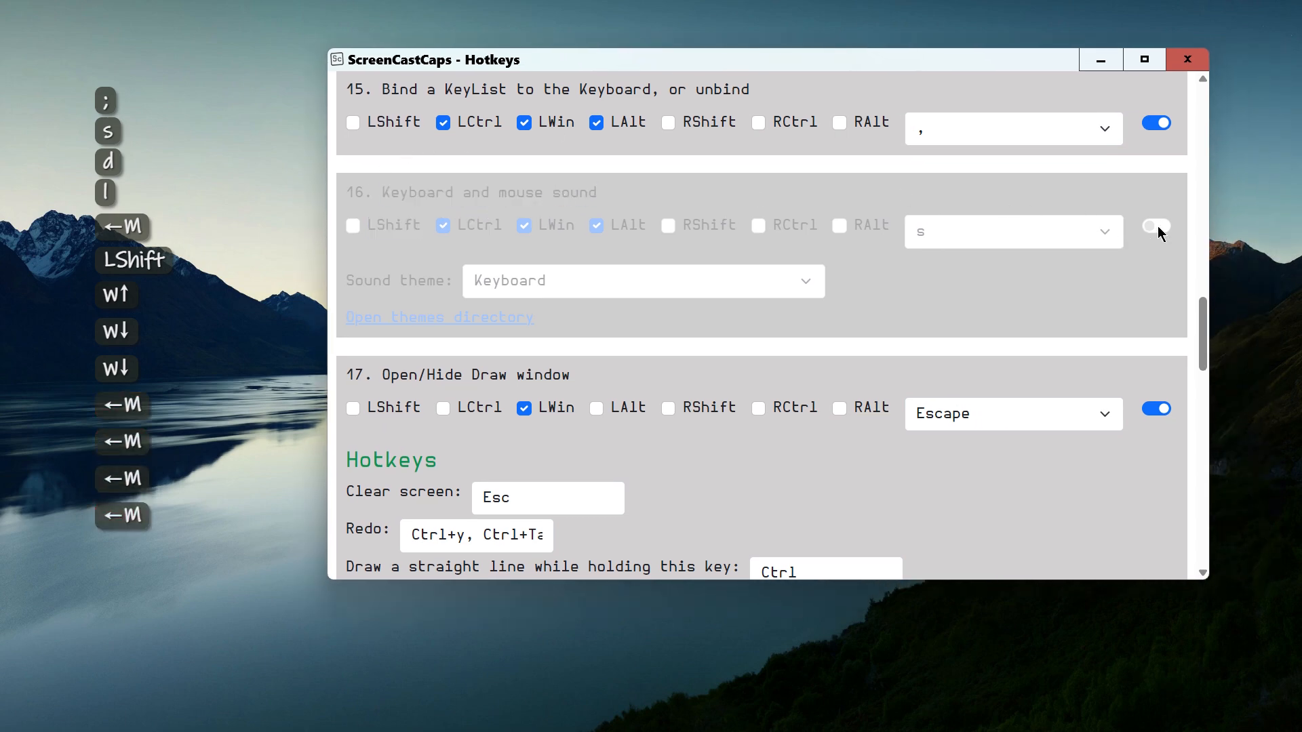
pyautogui.click(1159, 228)
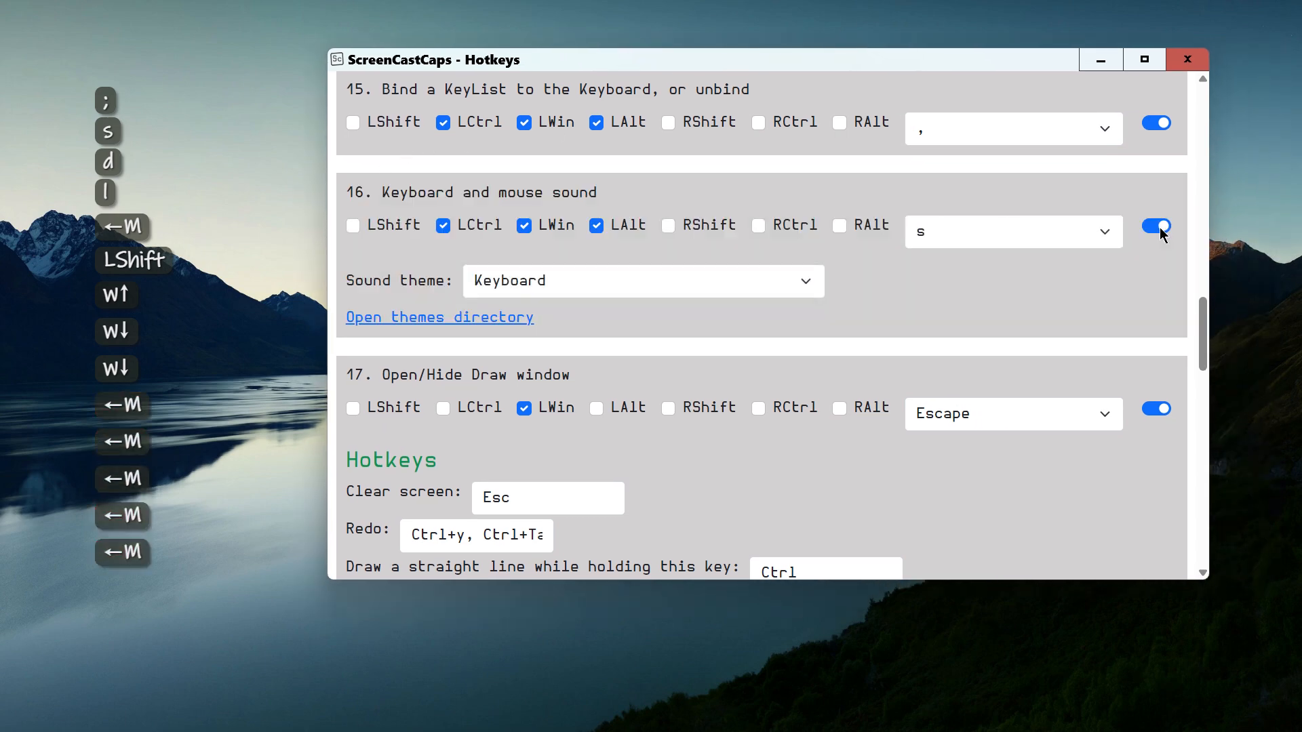
# Minimize the Hotkeys window and try the keyboard and mouse sounds with clicks, spaces and sample l, d, k and s keys
pyautogui.click(947, 55)
pyautogui.click(1117, 67)
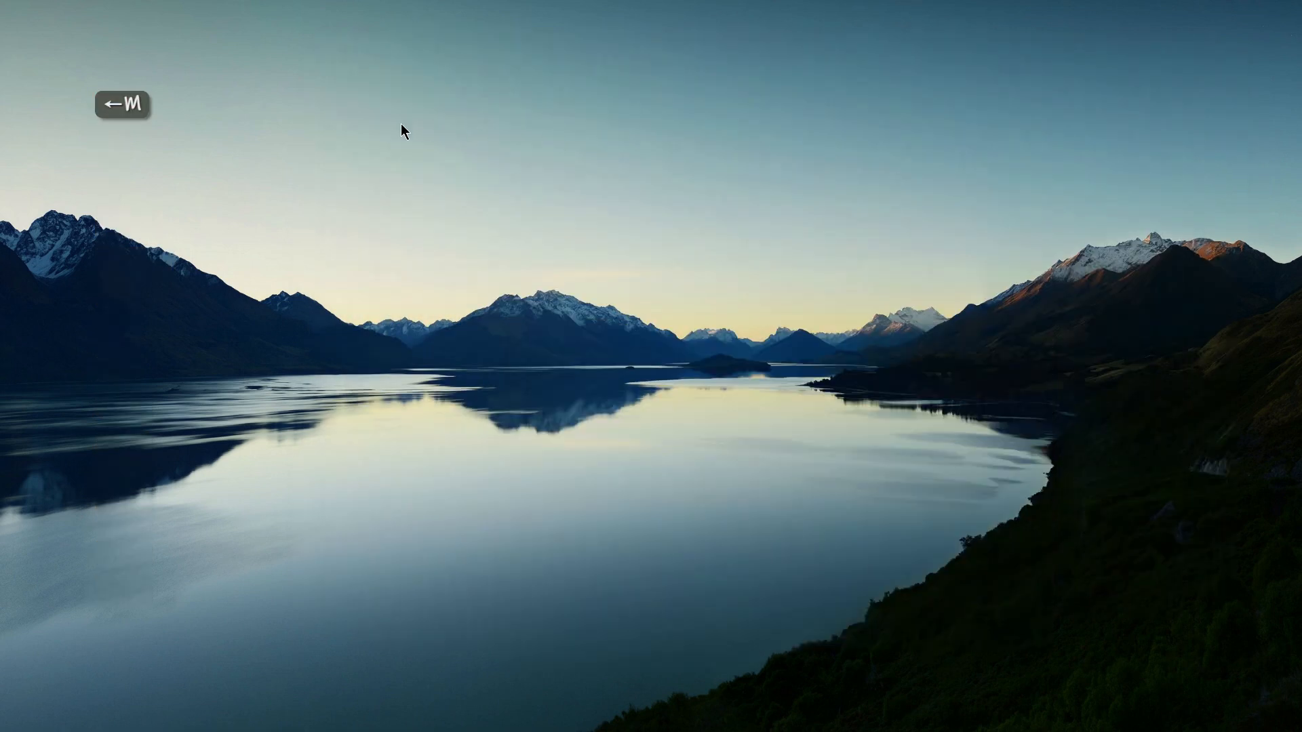
pyautogui.click(396, 123)
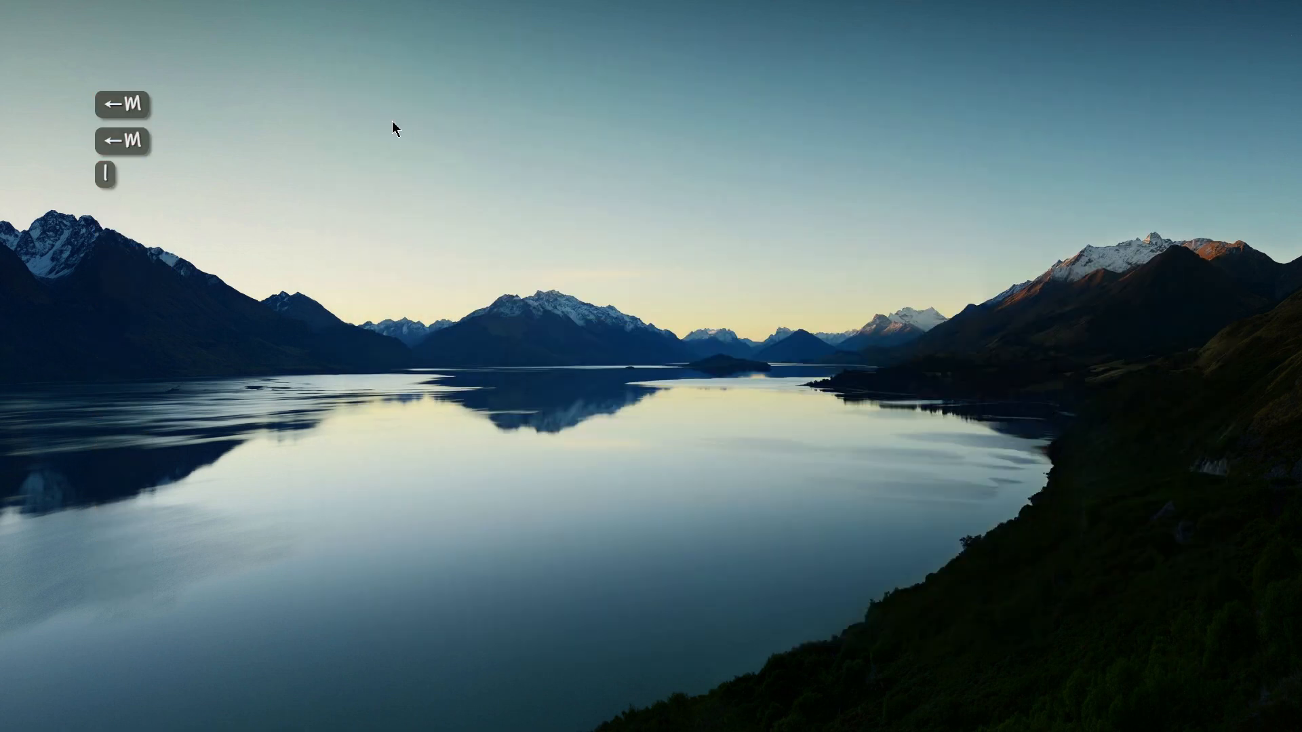
pyautogui.press('d')
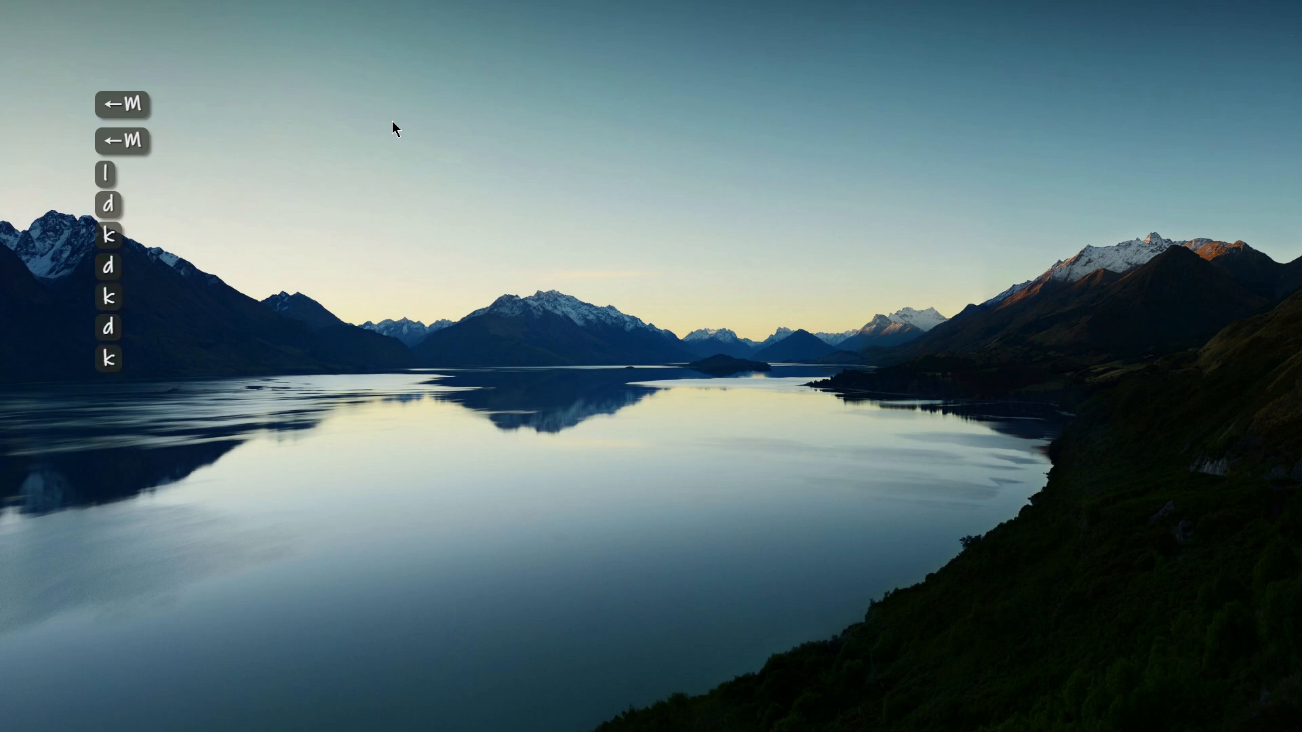
pyautogui.press('s')
pyautogui.press('space')
pyautogui.press('s')
pyautogui.press('l')
pyautogui.press('k')
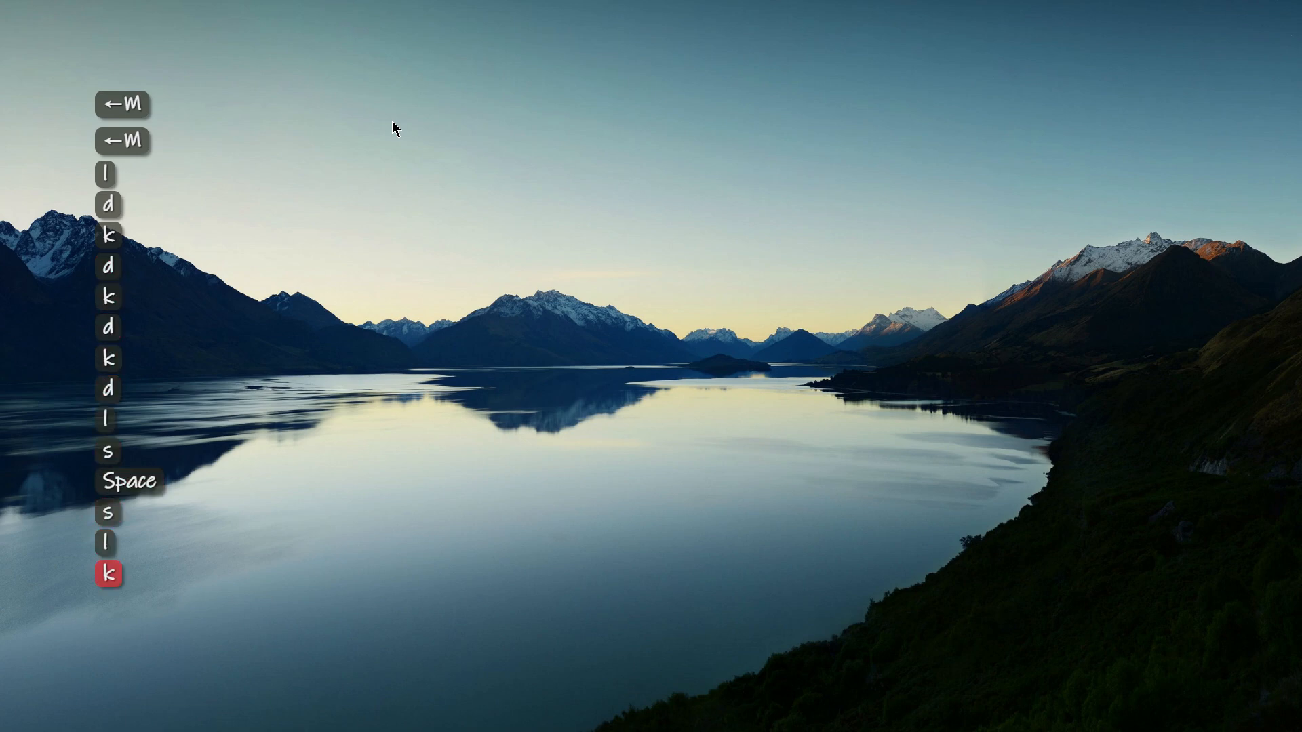
pyautogui.press('space')
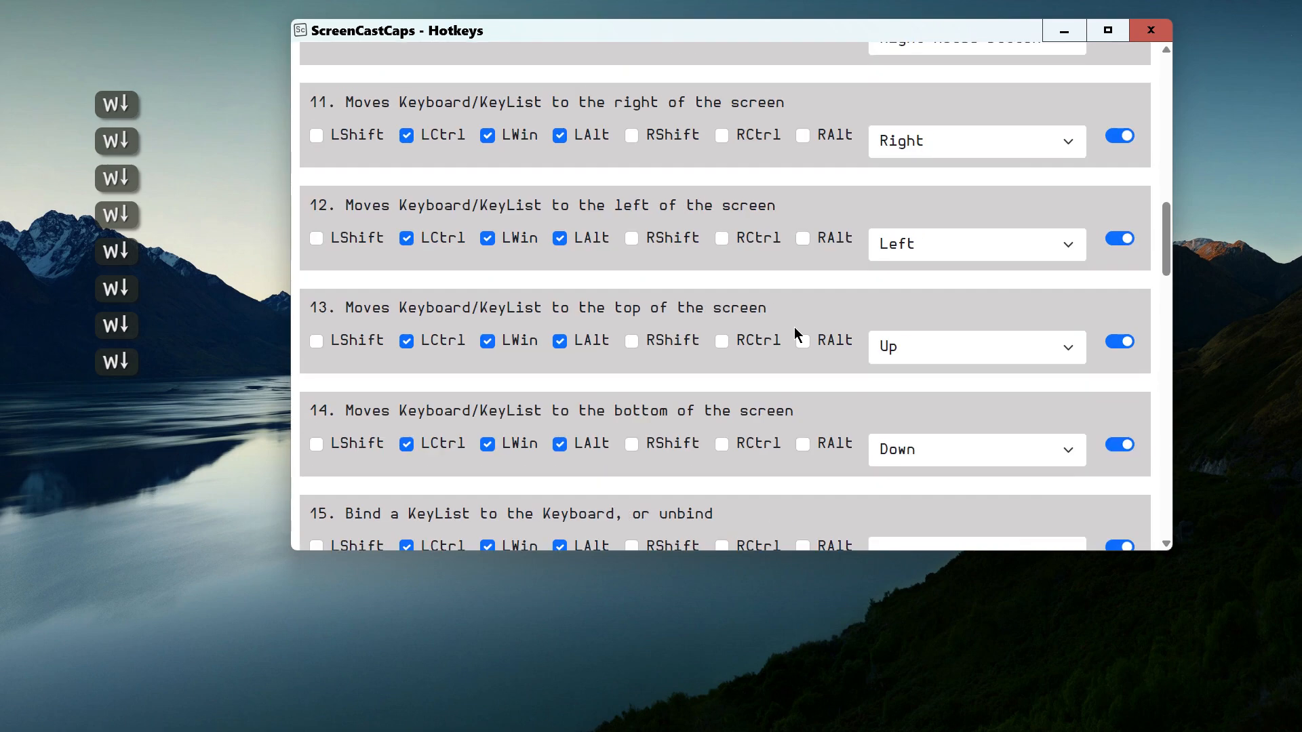
# Set the sound theme of the Keyboard and mouse sound hotkey to Mechanic brown
pyautogui.scroll(-7, 792, 330)
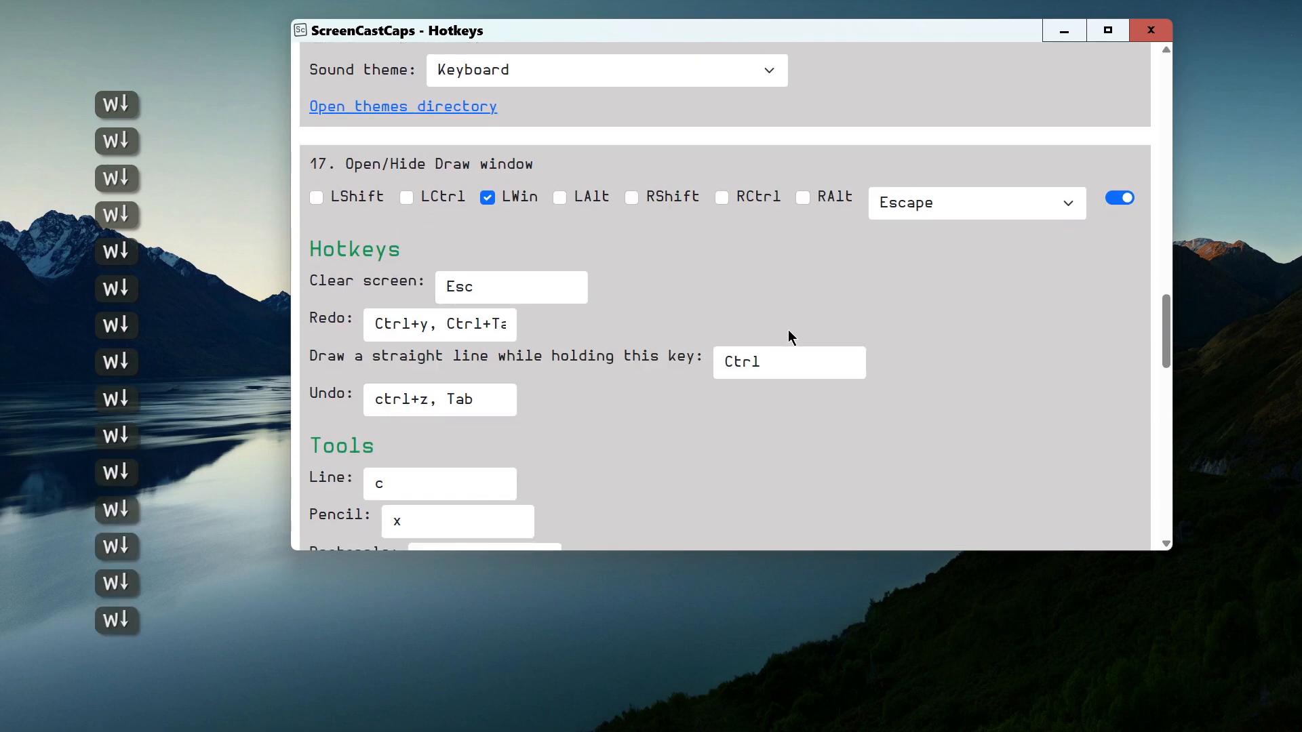
pyautogui.scroll(3, 788, 329)
pyautogui.scroll(-1, 786, 329)
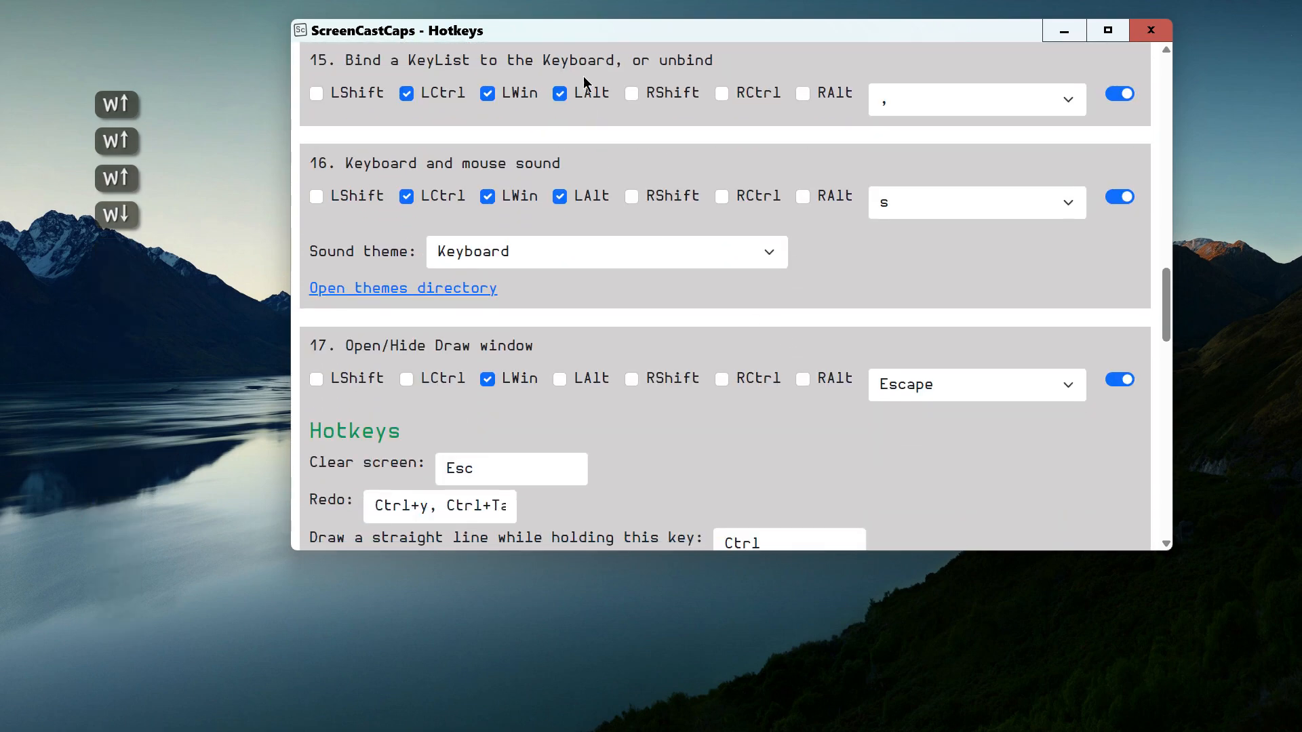
pyautogui.moveTo(573, 31); pyautogui.dragTo(709, 25)
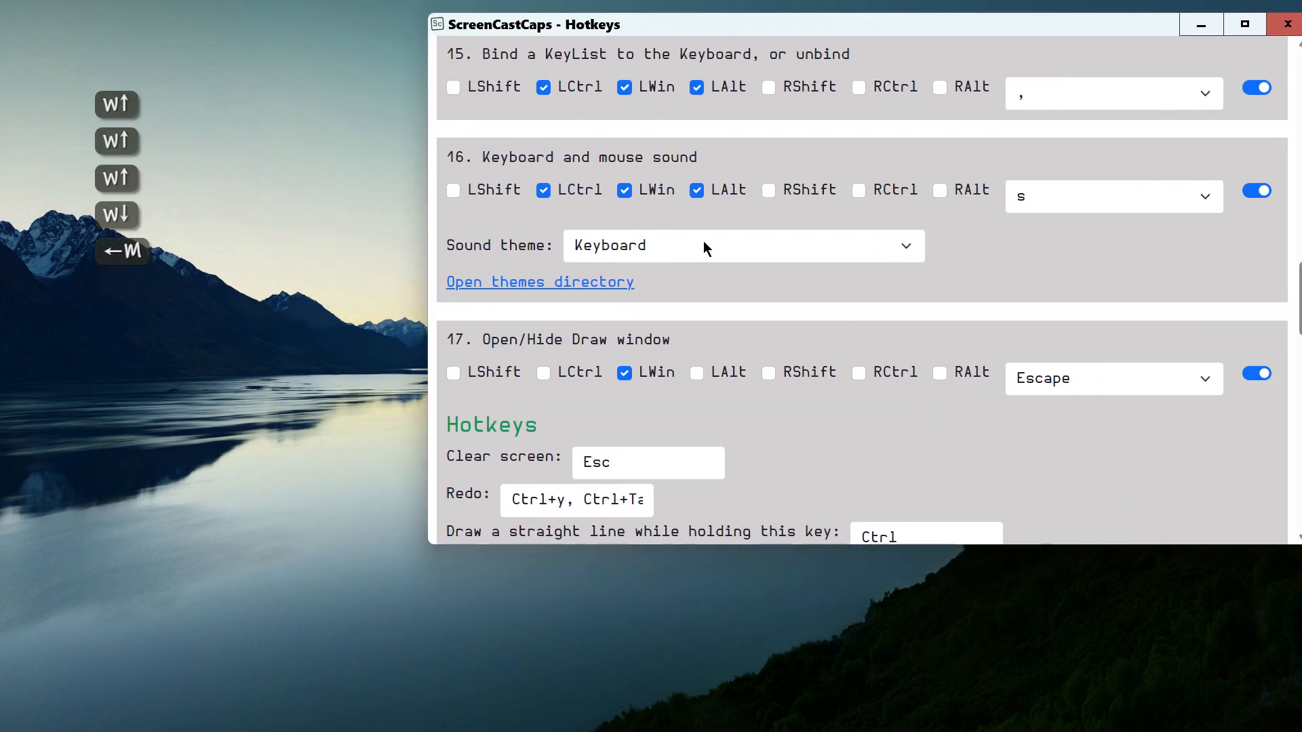
pyautogui.click(704, 242)
pyautogui.click(678, 297)
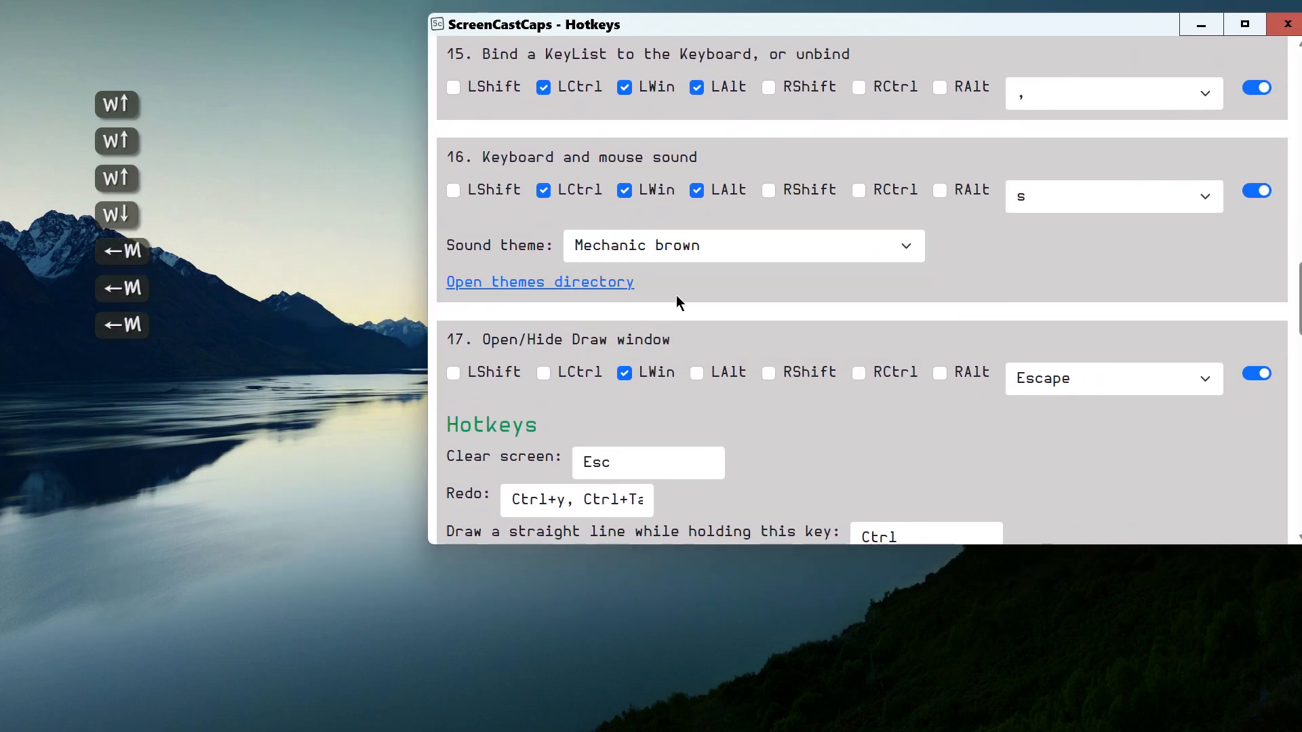
pyautogui.moveTo(746, 39); pyautogui.dragTo(671, 50)
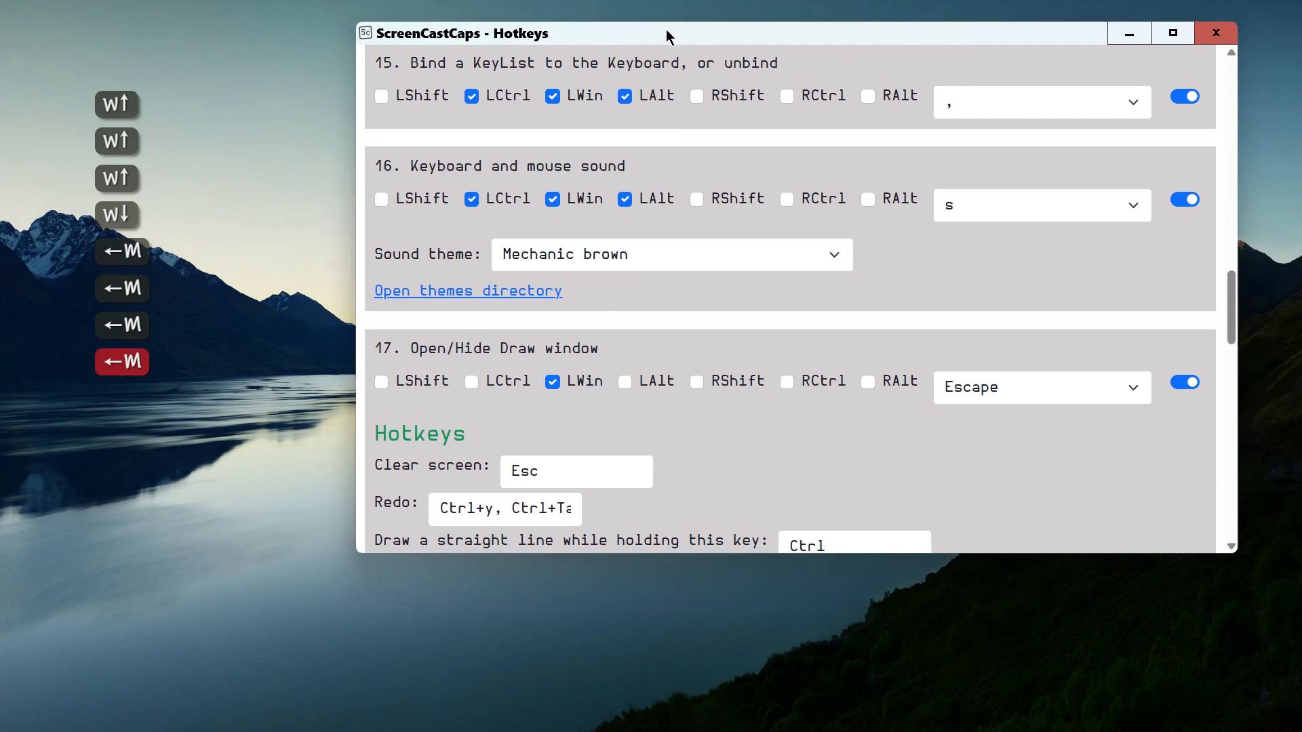
# Minimize the Hotkeys window and try the Mechanic brown theme with mouse clicks and repeated spaces
pyautogui.click(1127, 35)
pyautogui.click(424, 130)
pyautogui.click(355, 139)
pyautogui.press('ctrl')
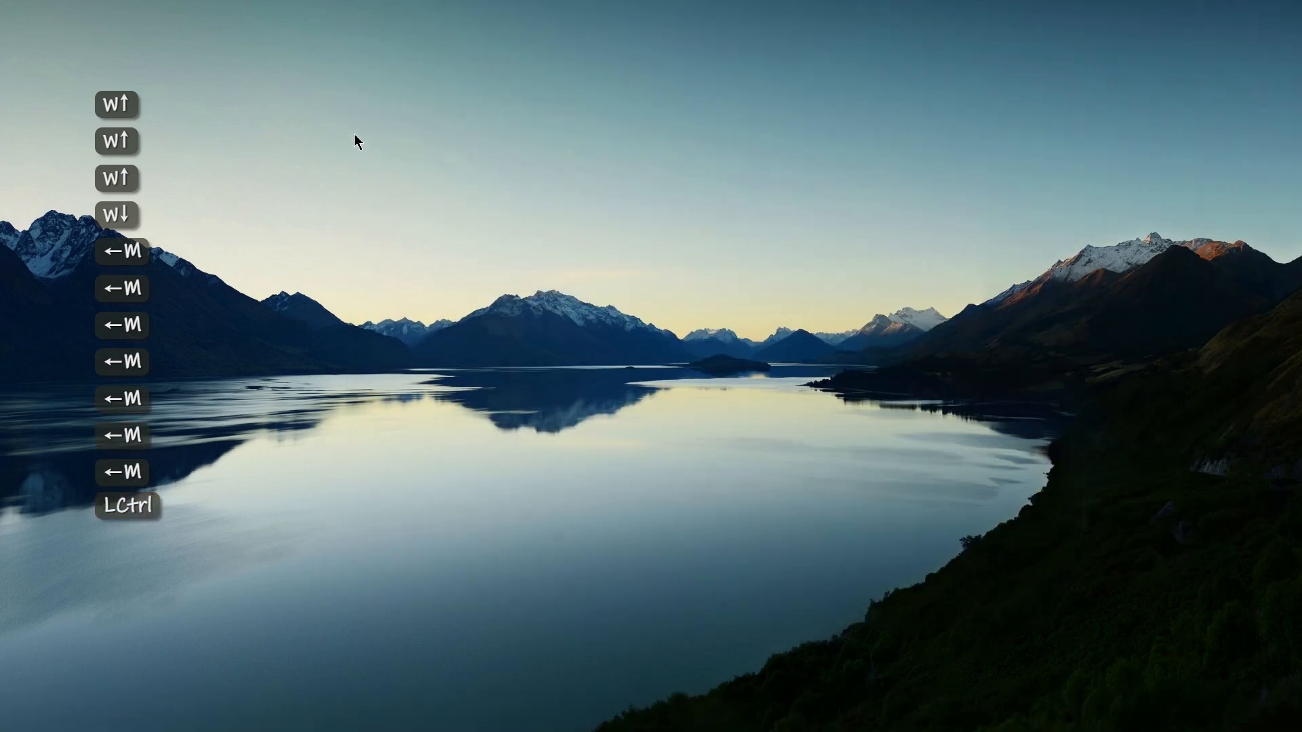
pyautogui.press('space')
pyautogui.press('space')
pyautogui.press('space')
pyautogui.press('space')
pyautogui.press('space')
pyautogui.press('space')
pyautogui.press('space')
pyautogui.press('space')
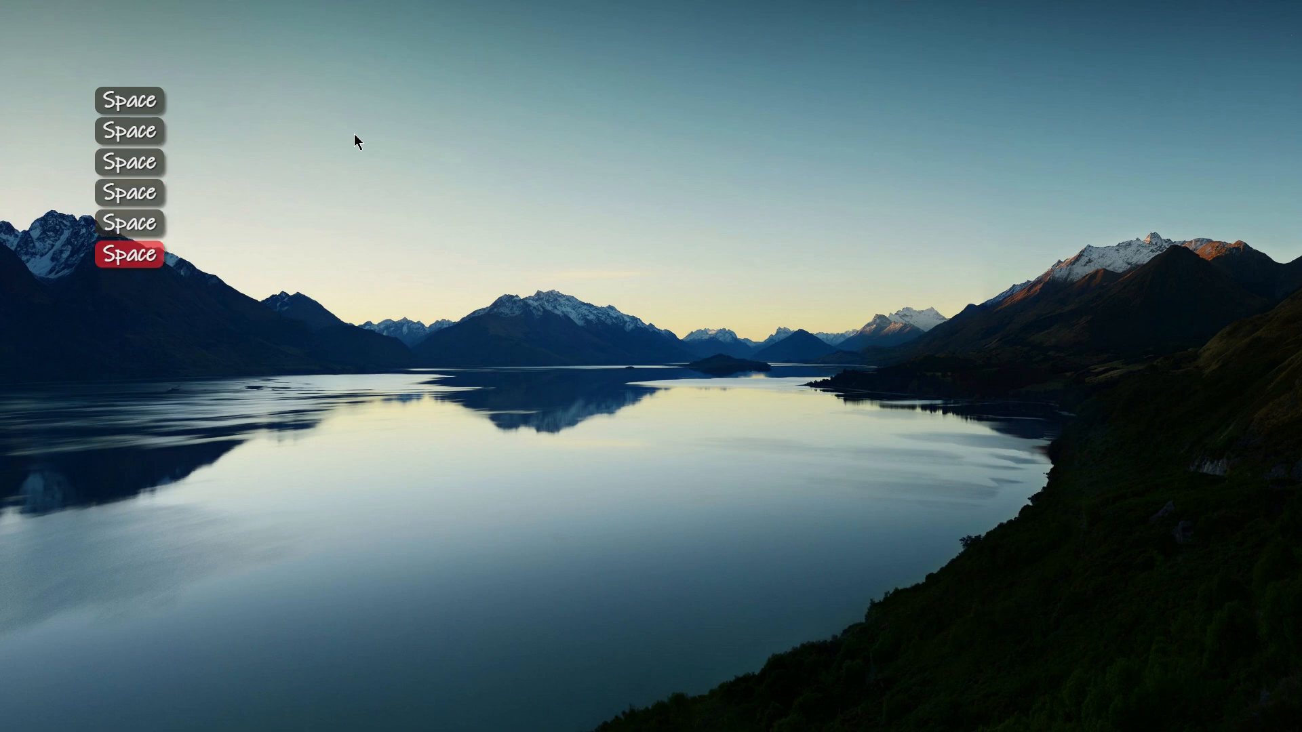
# Enter several backspaces followed by sample k, d, l and s keys to test the Mechanic brown sounds
pyautogui.press('BackSpace')
pyautogui.press('BackSpace')
pyautogui.press('BackSpace')
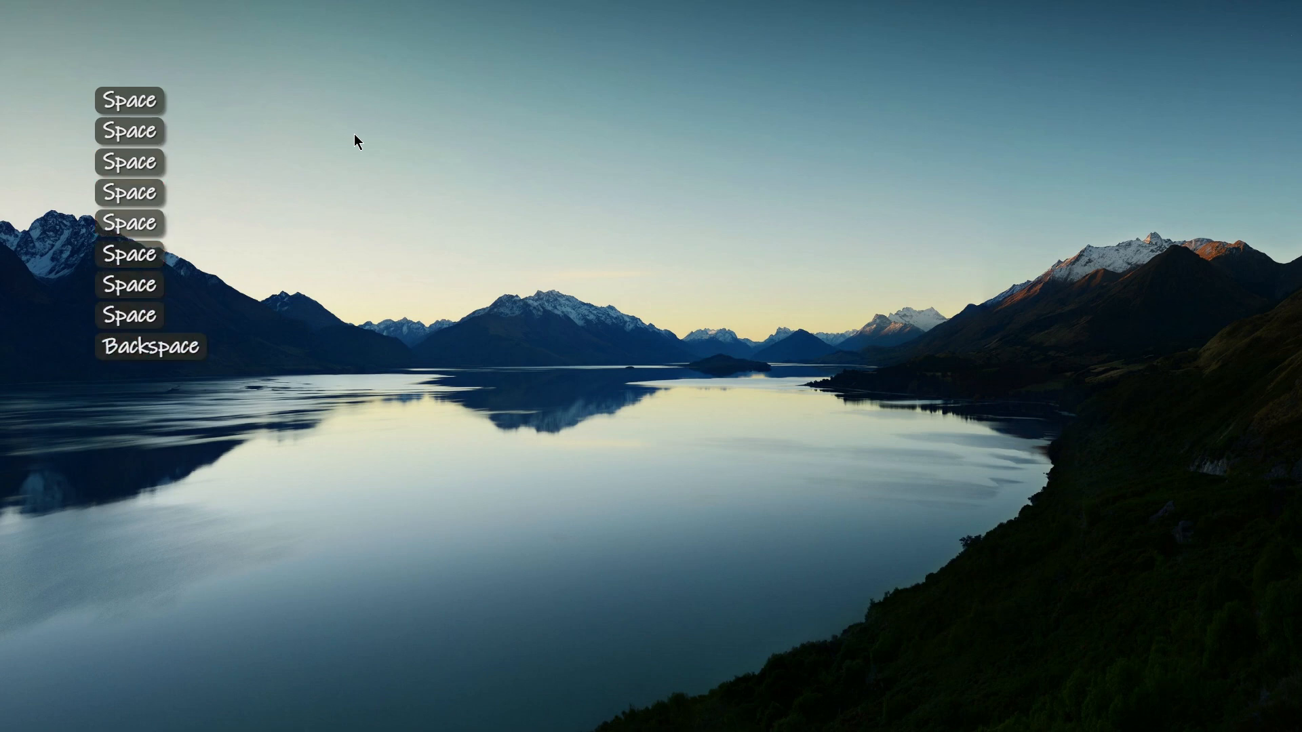
pyautogui.press('BackSpace')
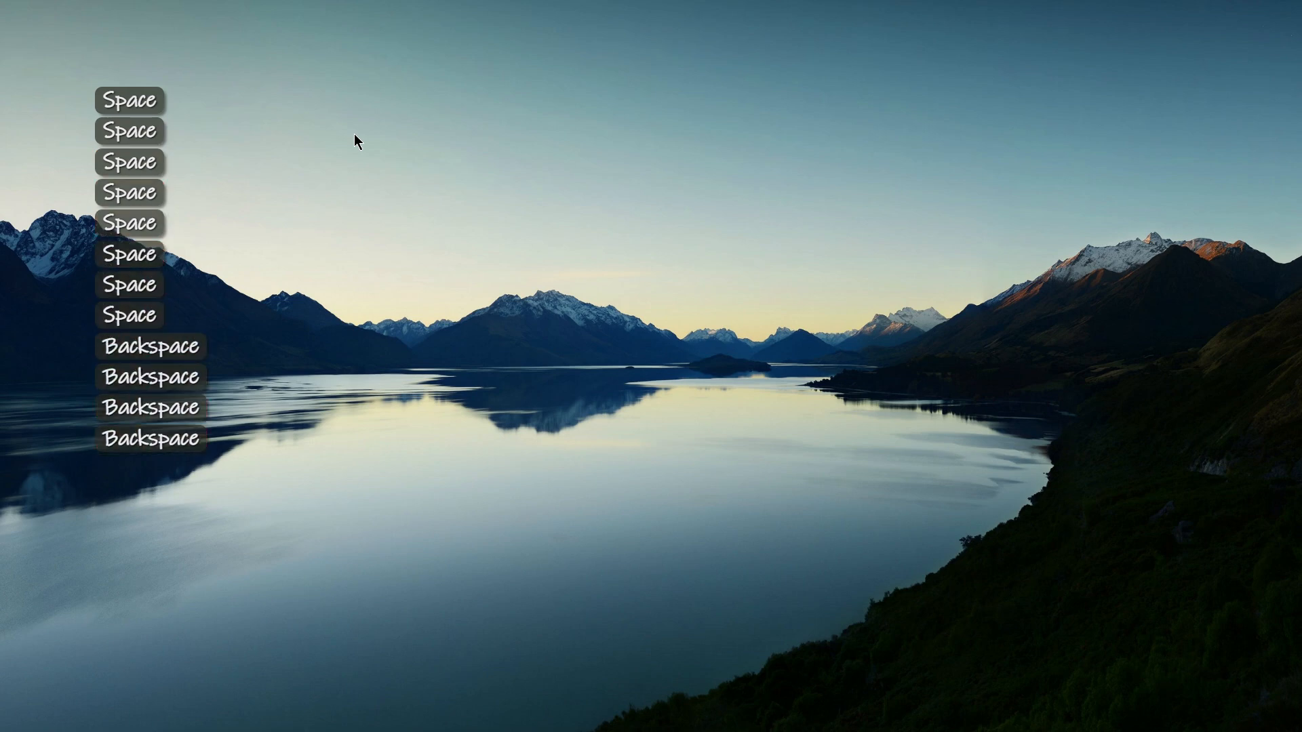
pyautogui.press('BackSpace')
pyautogui.press('k')
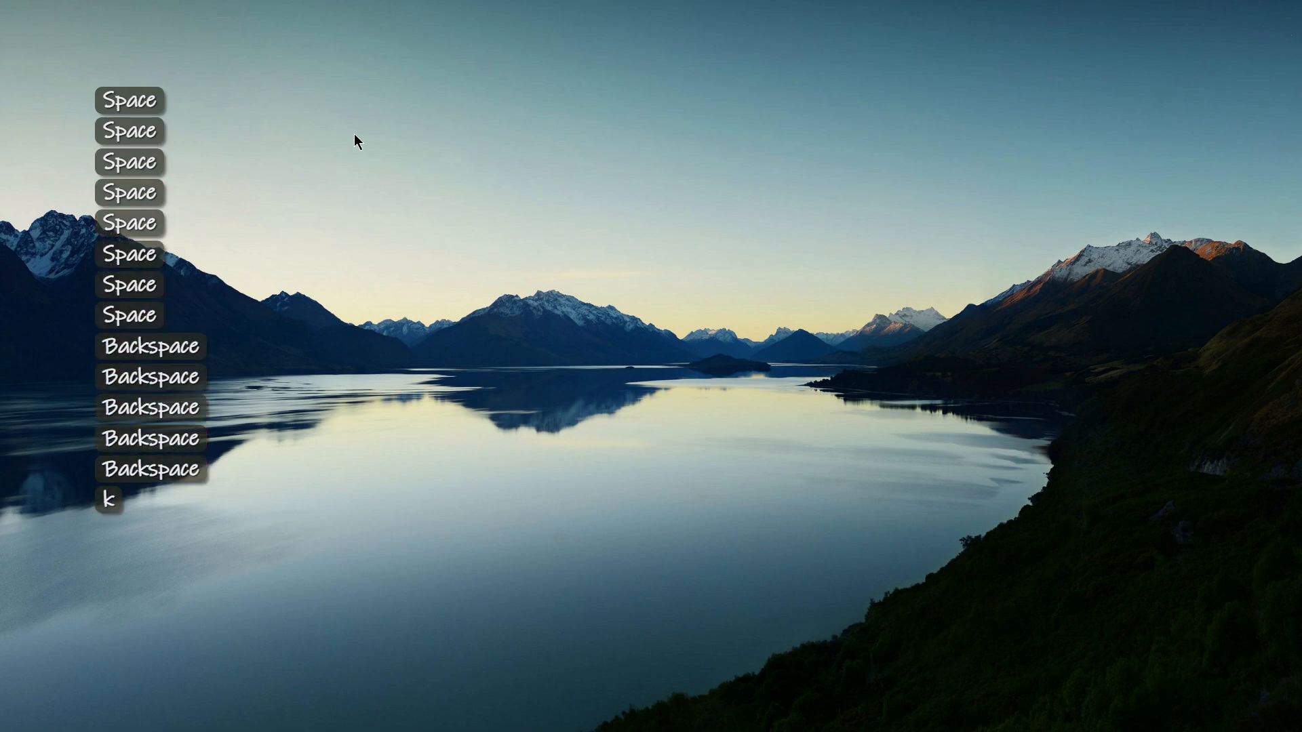
pyautogui.press('d')
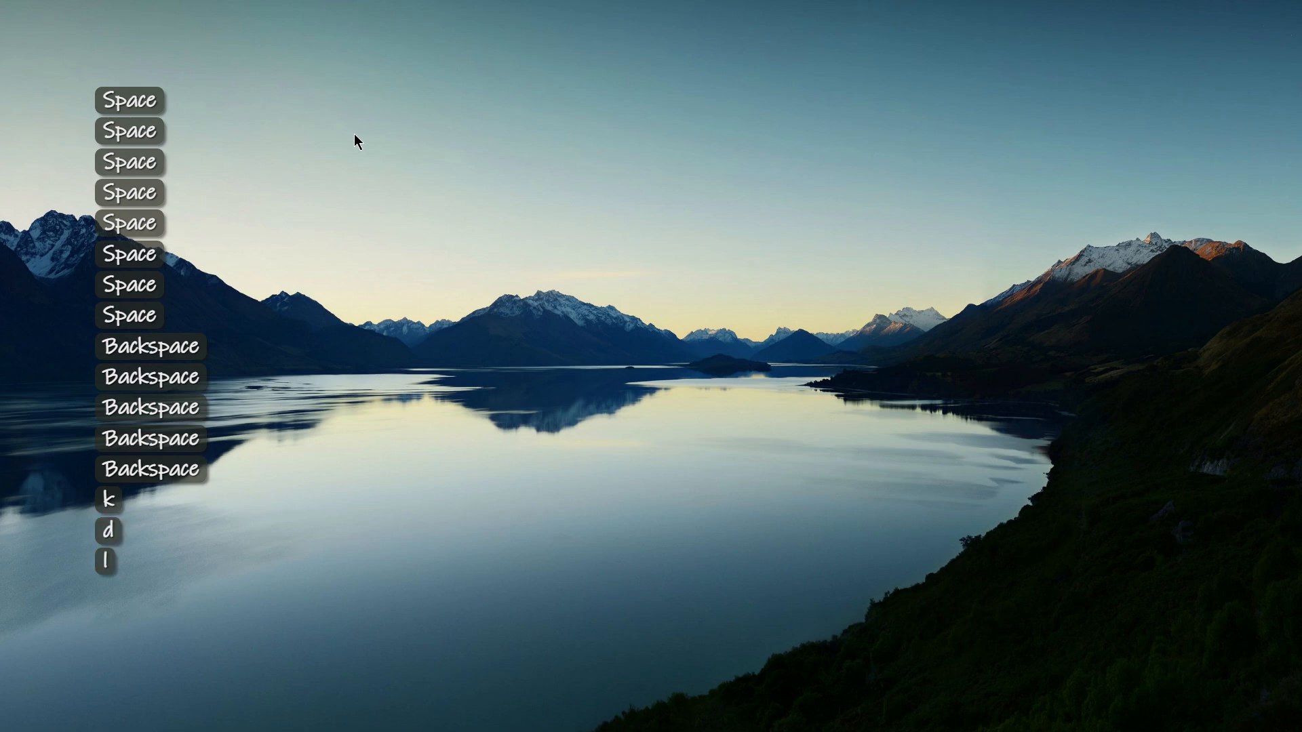
pyautogui.press('s')
pyautogui.press('s')
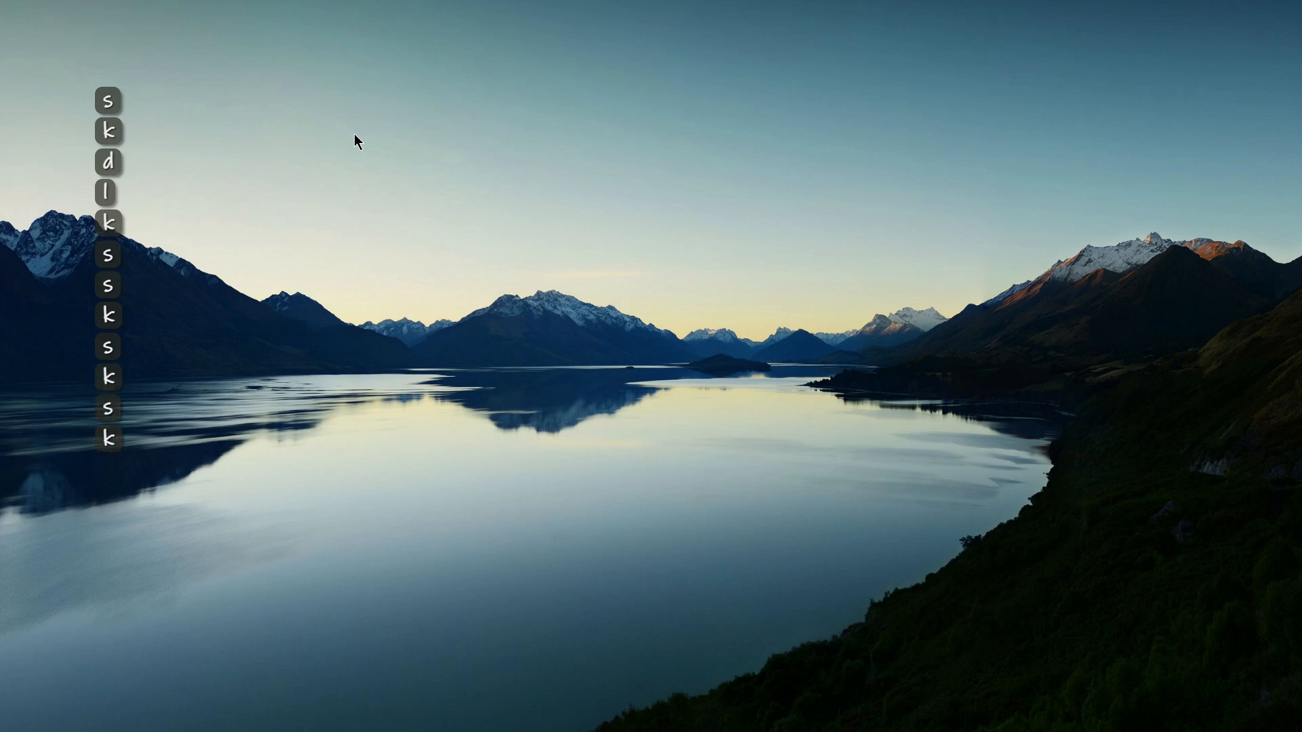
# Enter a long run of spaces to test the spacebar sound of the Mechanic brown theme
pyautogui.press('space')
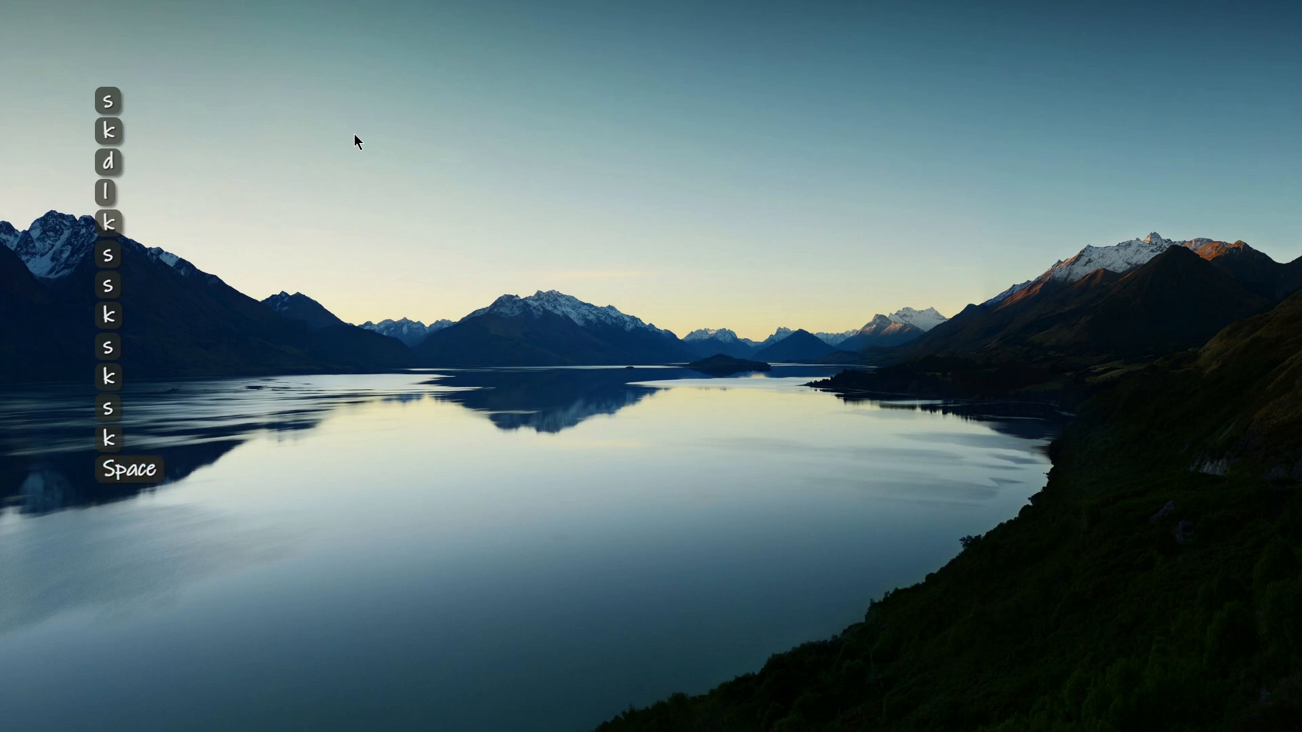
pyautogui.press('space')
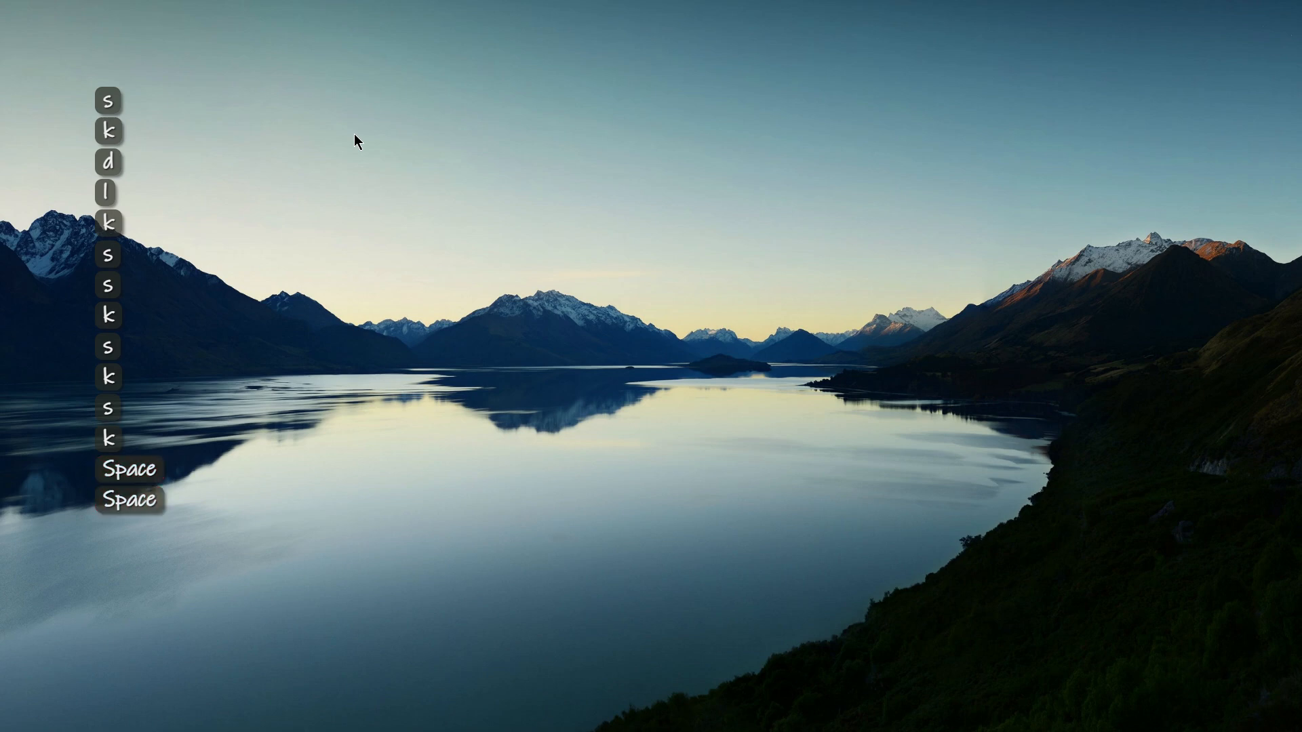
pyautogui.press('space')
pyautogui.press('space')
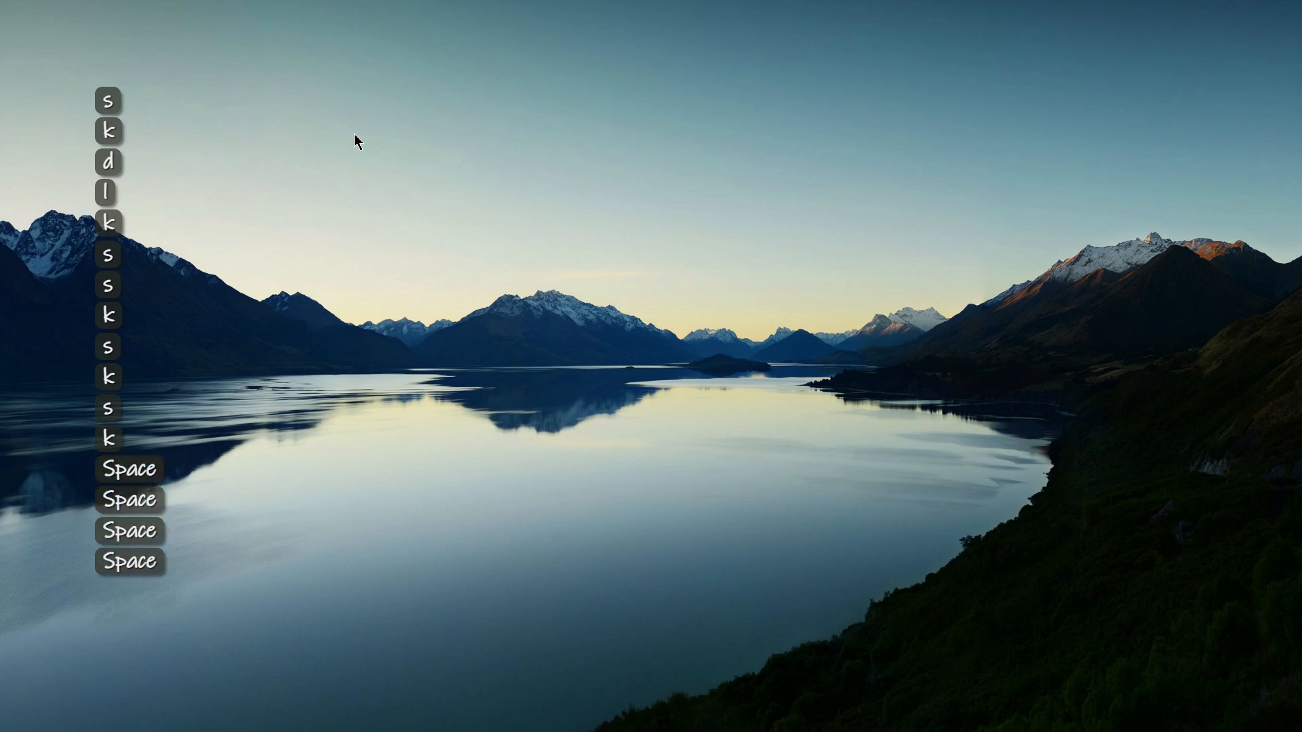
pyautogui.press('space')
pyautogui.press('space')
pyautogui.press('space')
pyautogui.press('space')
pyautogui.press('space')
pyautogui.press('space')
pyautogui.press('space')
pyautogui.press('space')
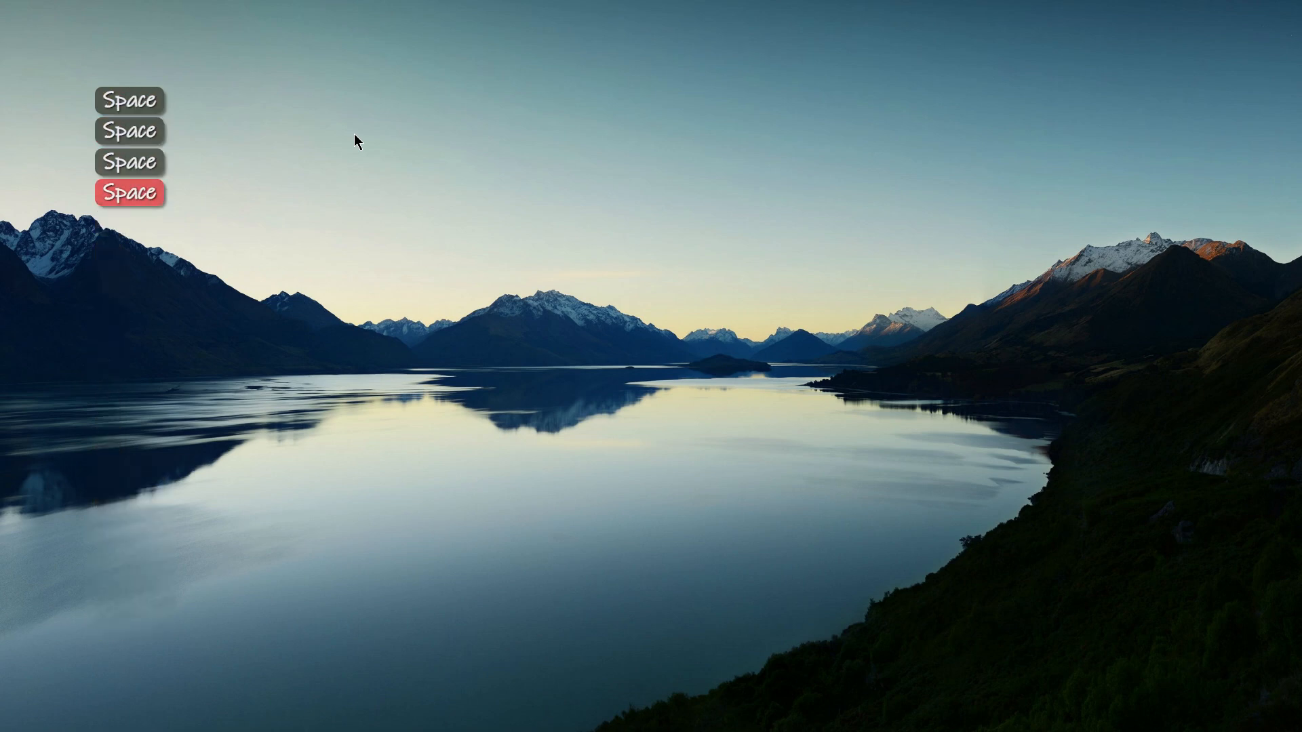
# Enter repeated backspaces to test how the Mechanic brown theme sounds for the Backspace key
pyautogui.press('BackSpace')
pyautogui.press('BackSpace')
pyautogui.press('BackSpace')
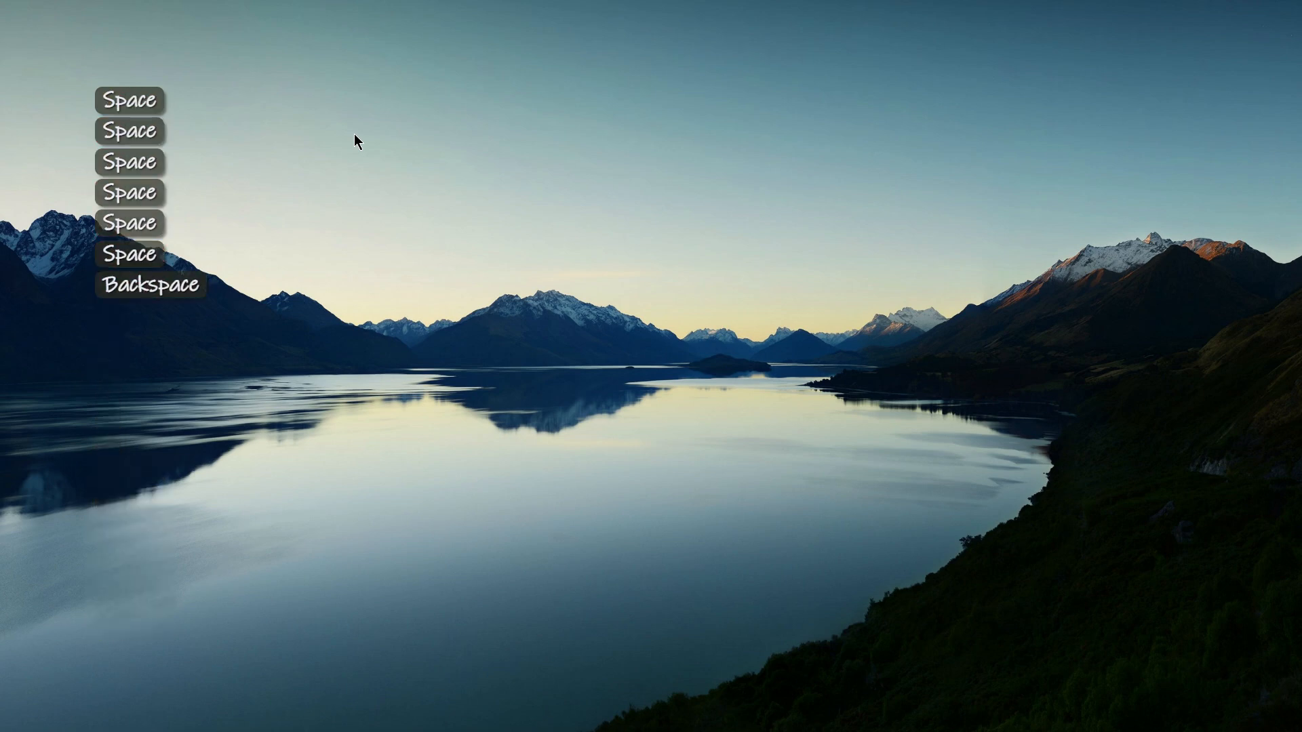
pyautogui.press('BackSpace')
pyautogui.press('BackSpace')
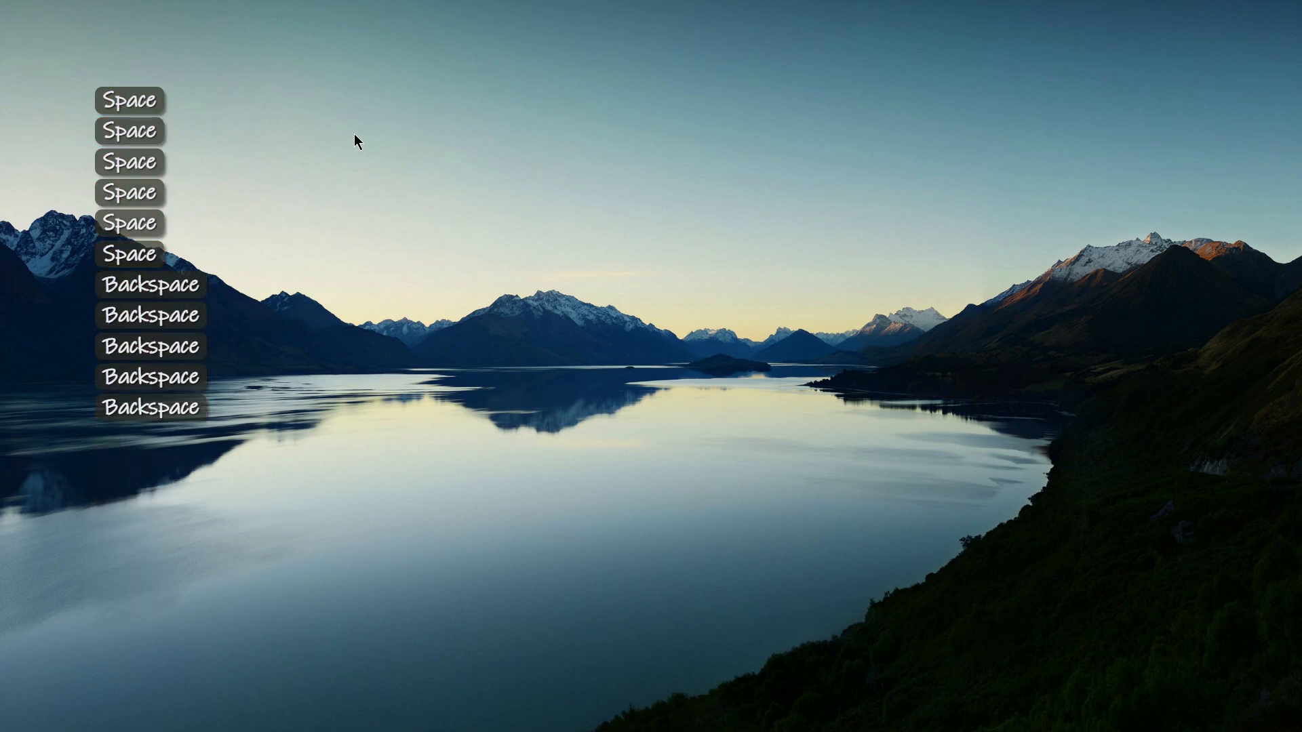
pyautogui.press('BackSpace')
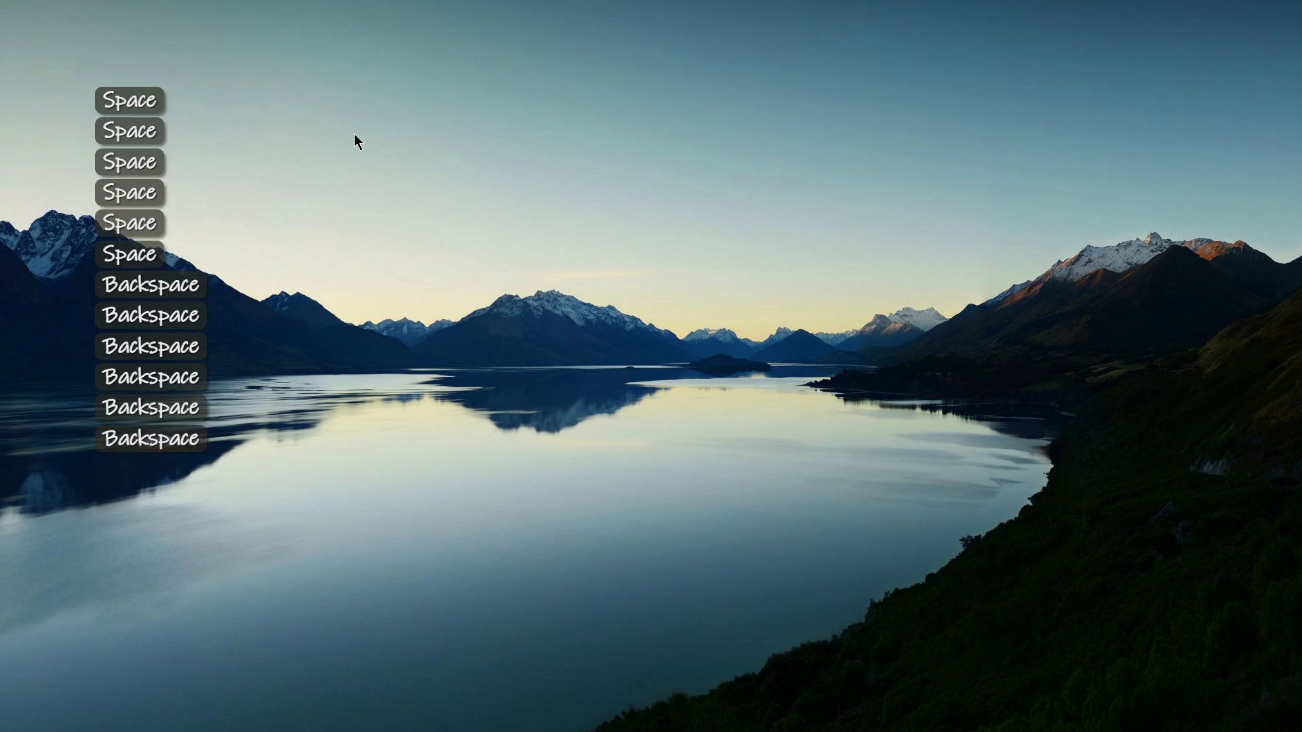
pyautogui.press('BackSpace')
pyautogui.press('BackSpace')
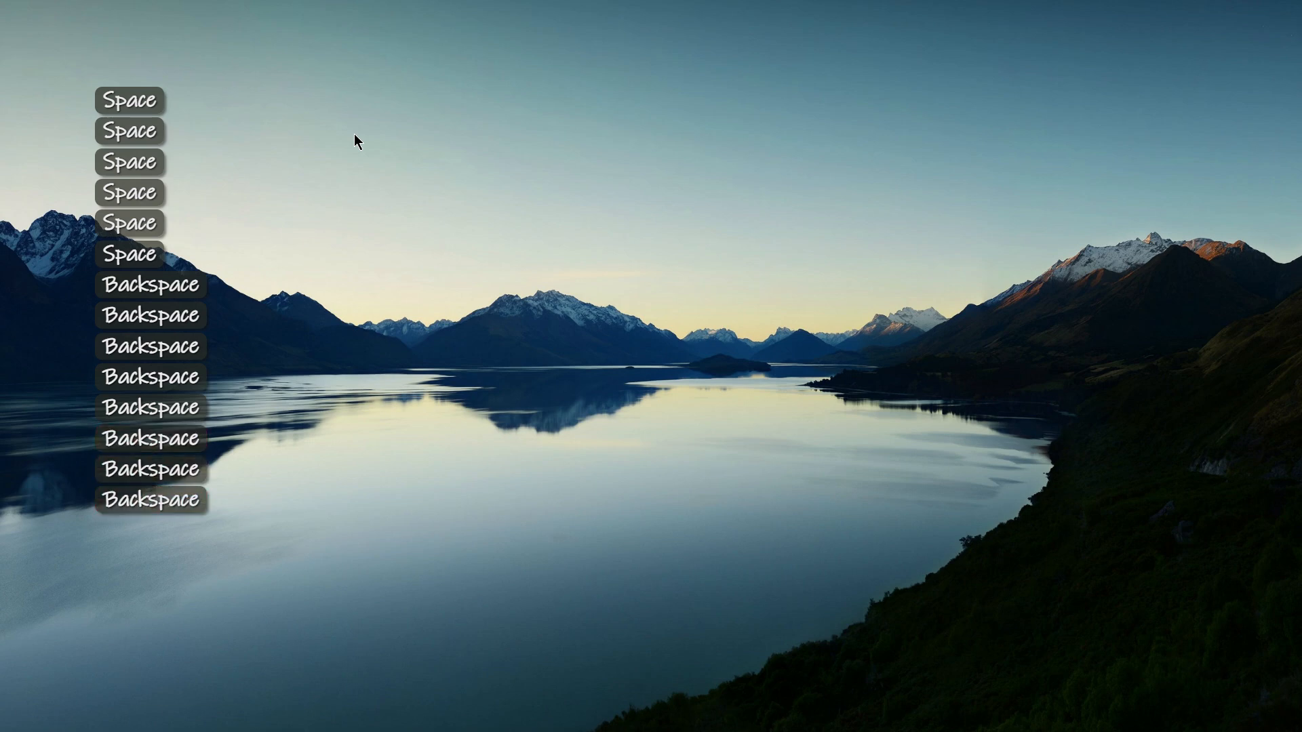
pyautogui.press('BackSpace')
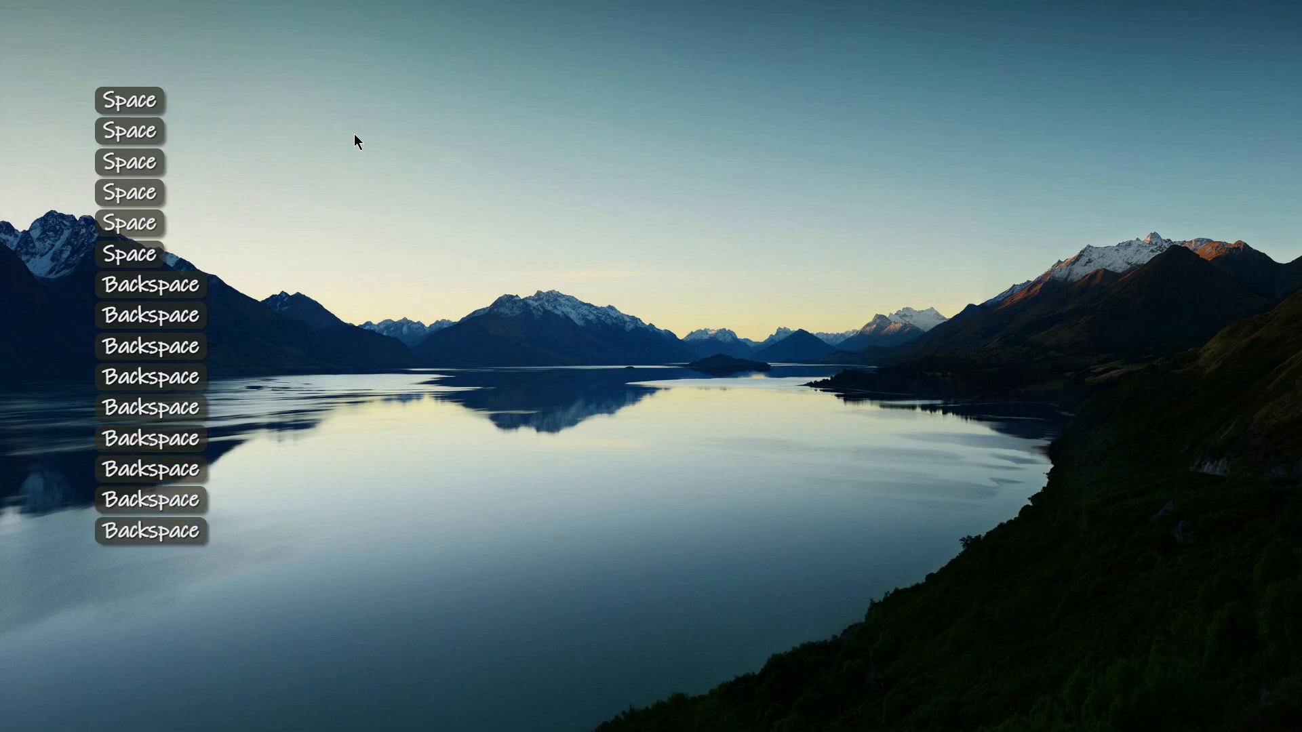
pyautogui.press('BackSpace')
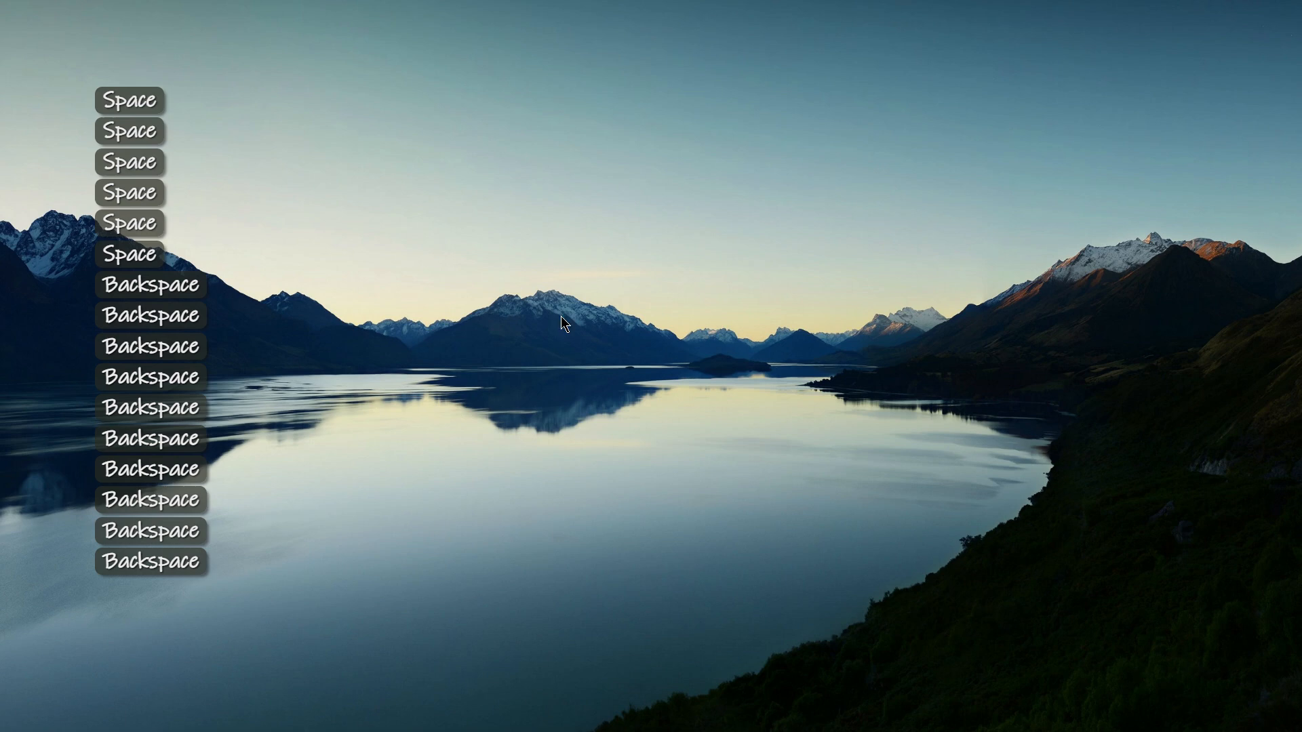
# Restore the Hotkeys window, open the themes directory of the Keyboard and mouse sound hotkey, and minimize the Hotkeys window
pyautogui.moveTo(964, 728)
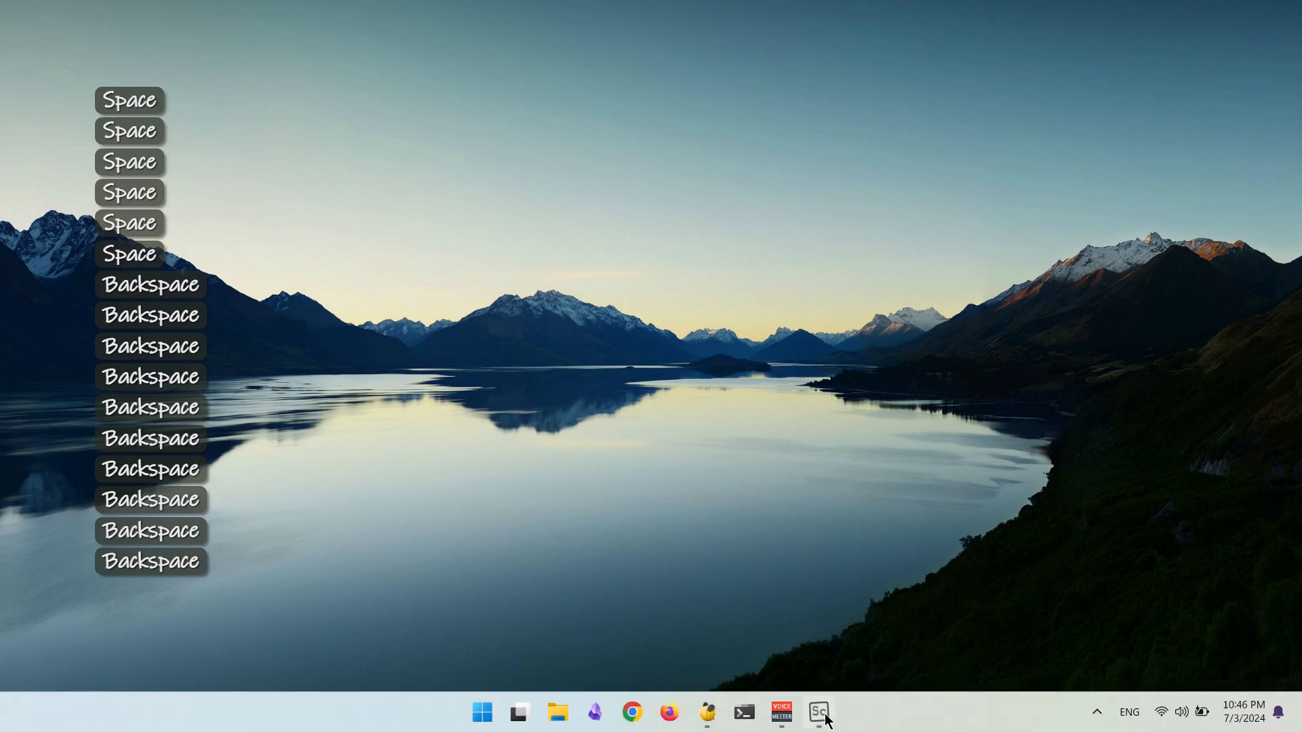
pyautogui.click(822, 708)
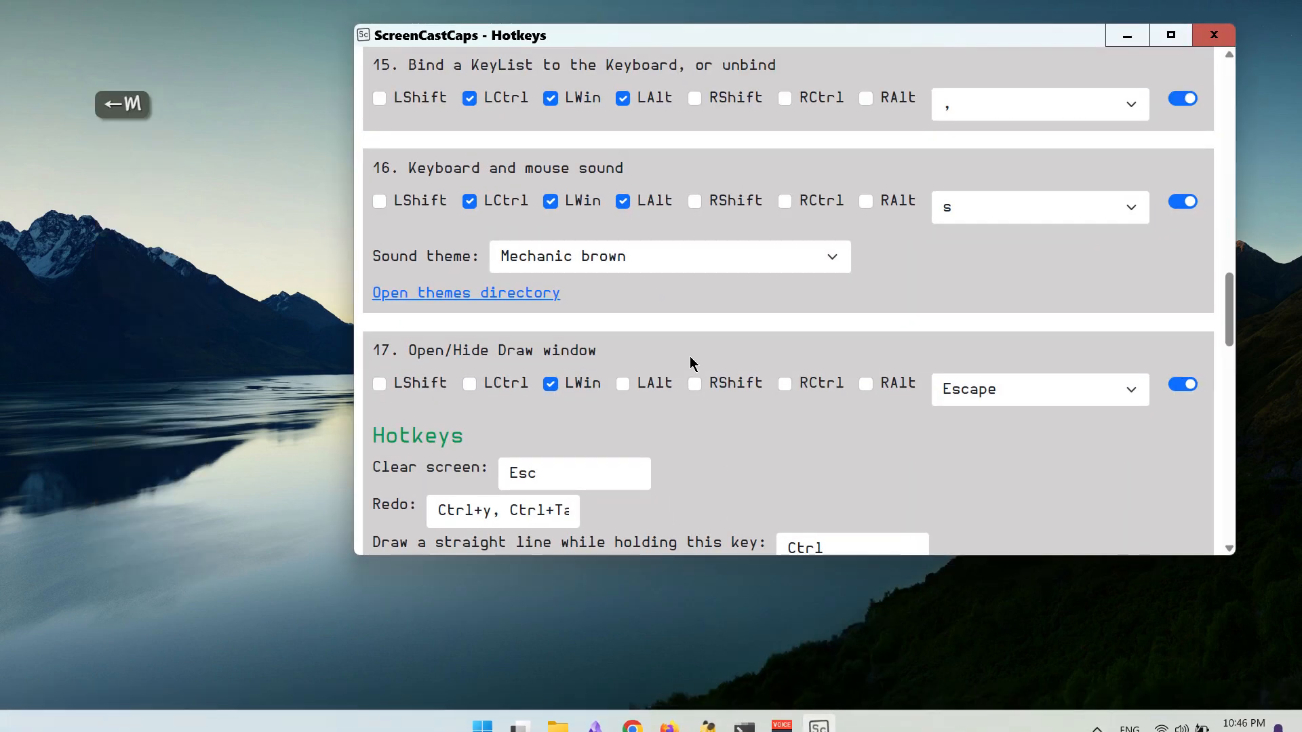
pyautogui.moveTo(649, 35); pyautogui.dragTo(670, 38)
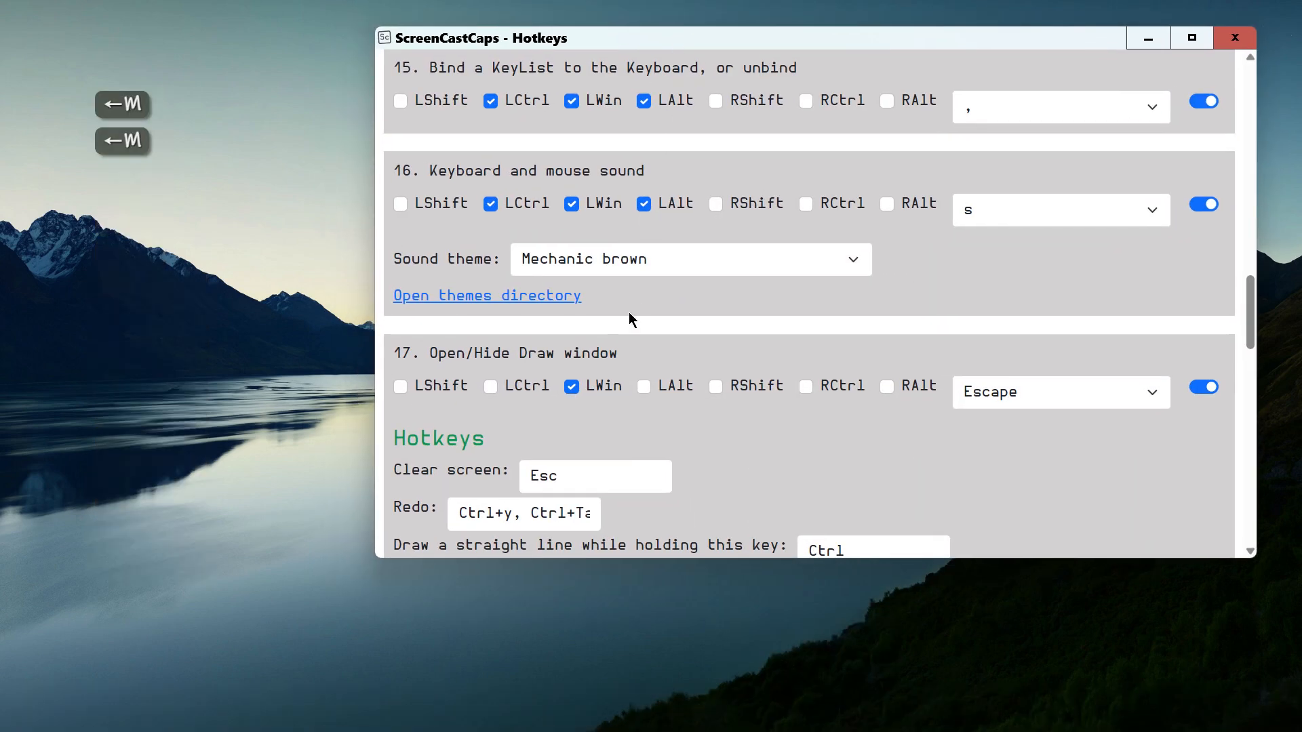
pyautogui.click(452, 301)
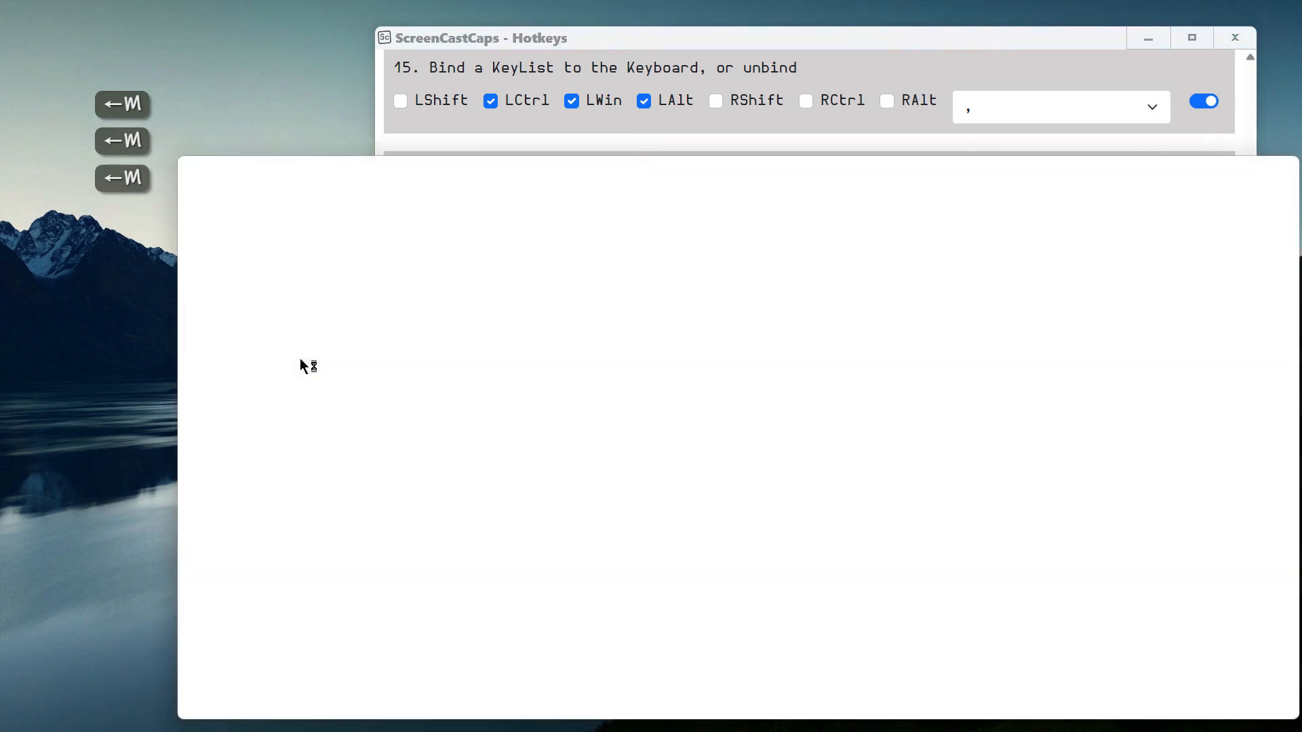
pyautogui.click(1148, 38)
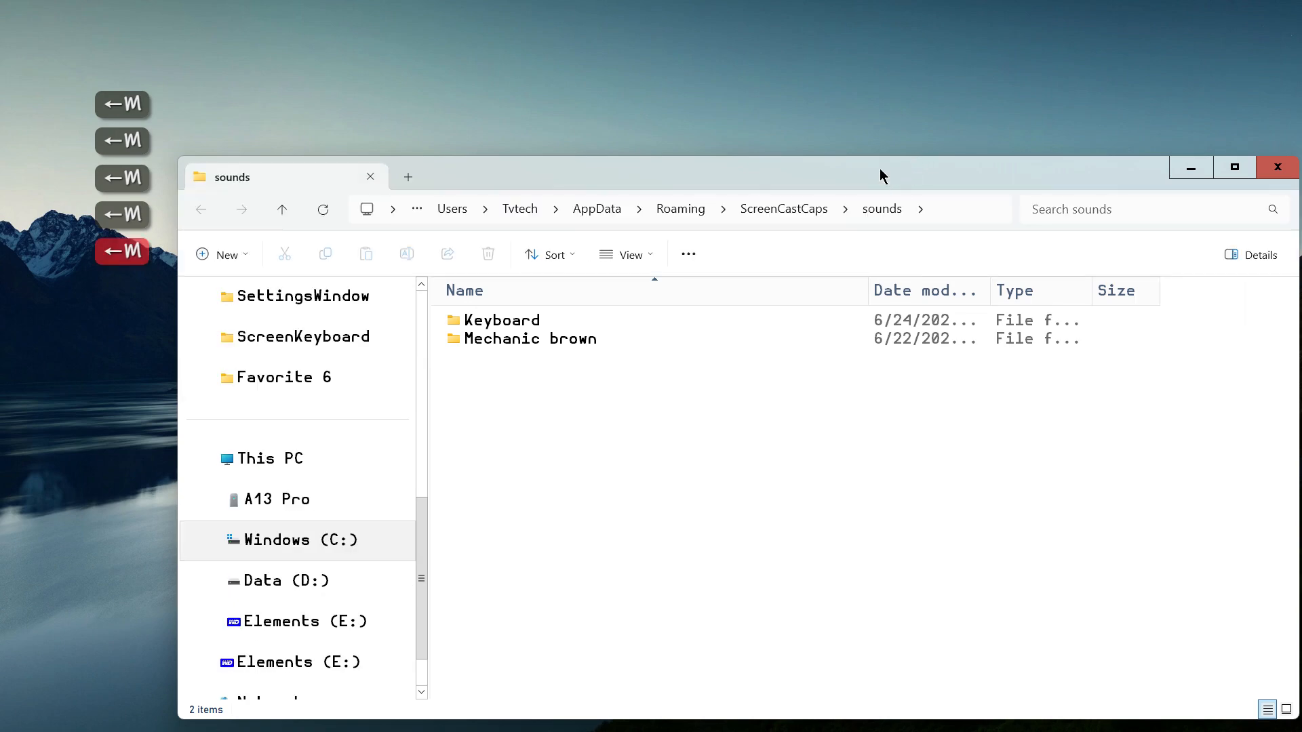
# Open the Mechanic brown theme folder and its kd subfolder to view the key-down sound files
pyautogui.moveTo(893, 181); pyautogui.dragTo(904, 78)
pyautogui.click(528, 236)
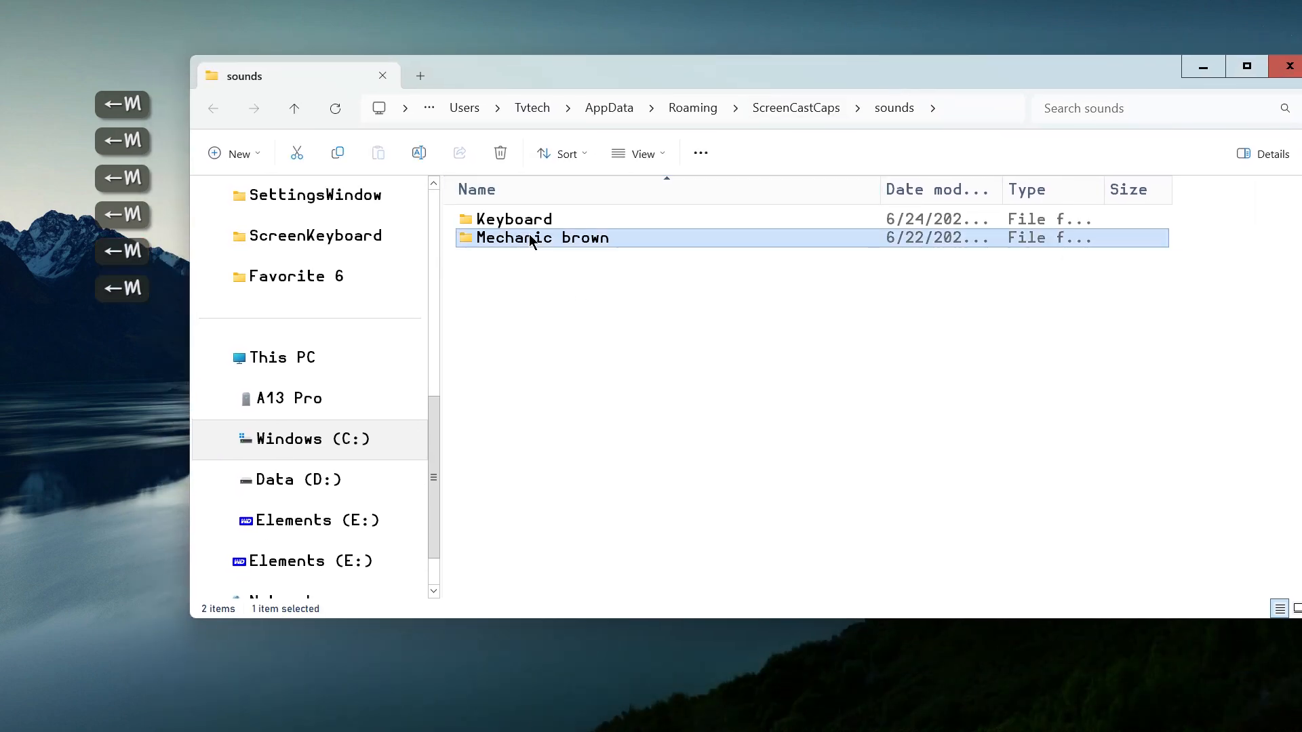
pyautogui.doubleClick(529, 234)
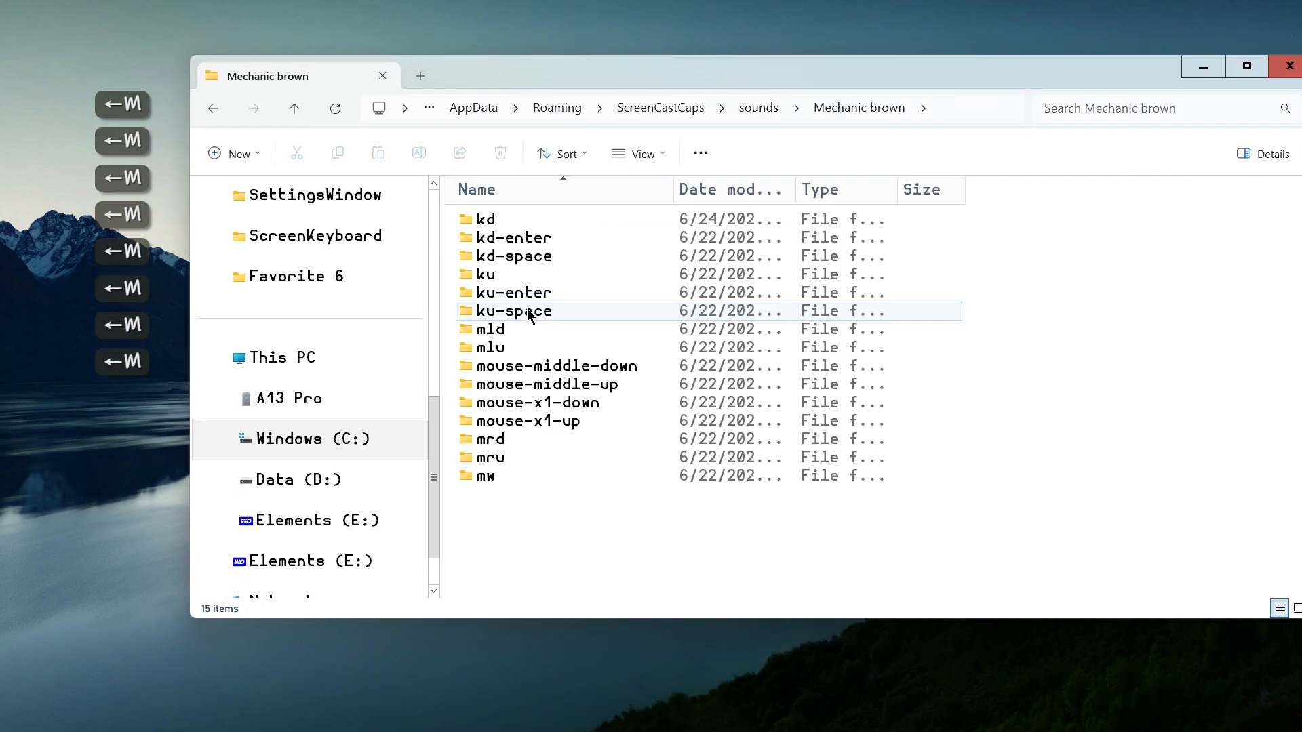
pyautogui.click(502, 219)
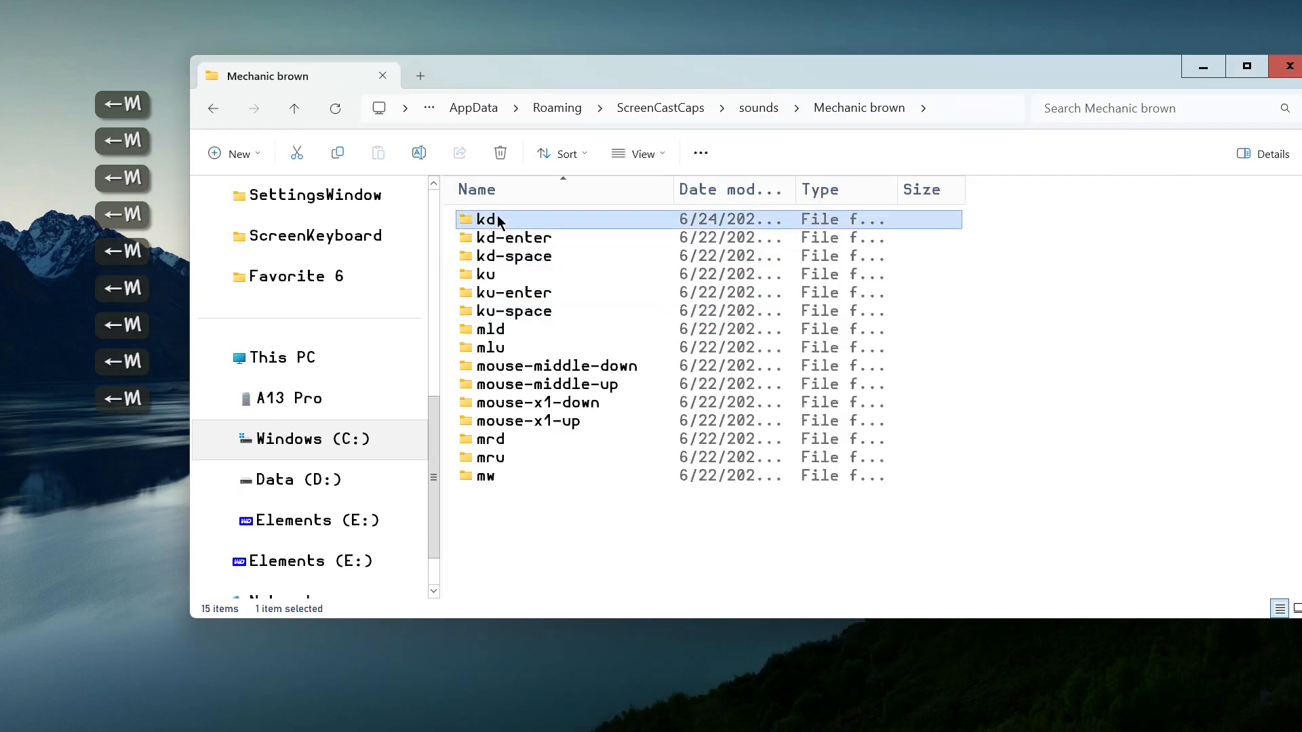
pyautogui.doubleClick(499, 220)
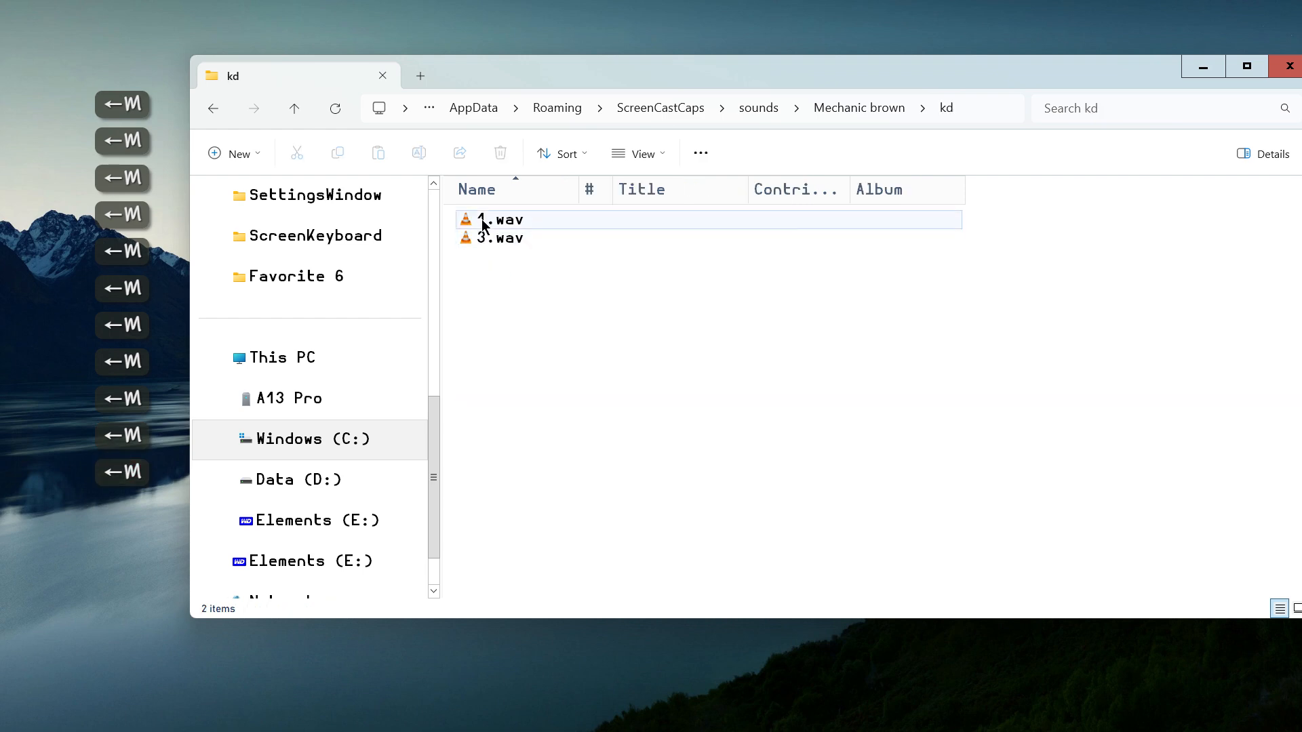
# Play the kd sounds 1.wav and 3.wav in VLC media player and close the player
pyautogui.doubleClick(483, 221)
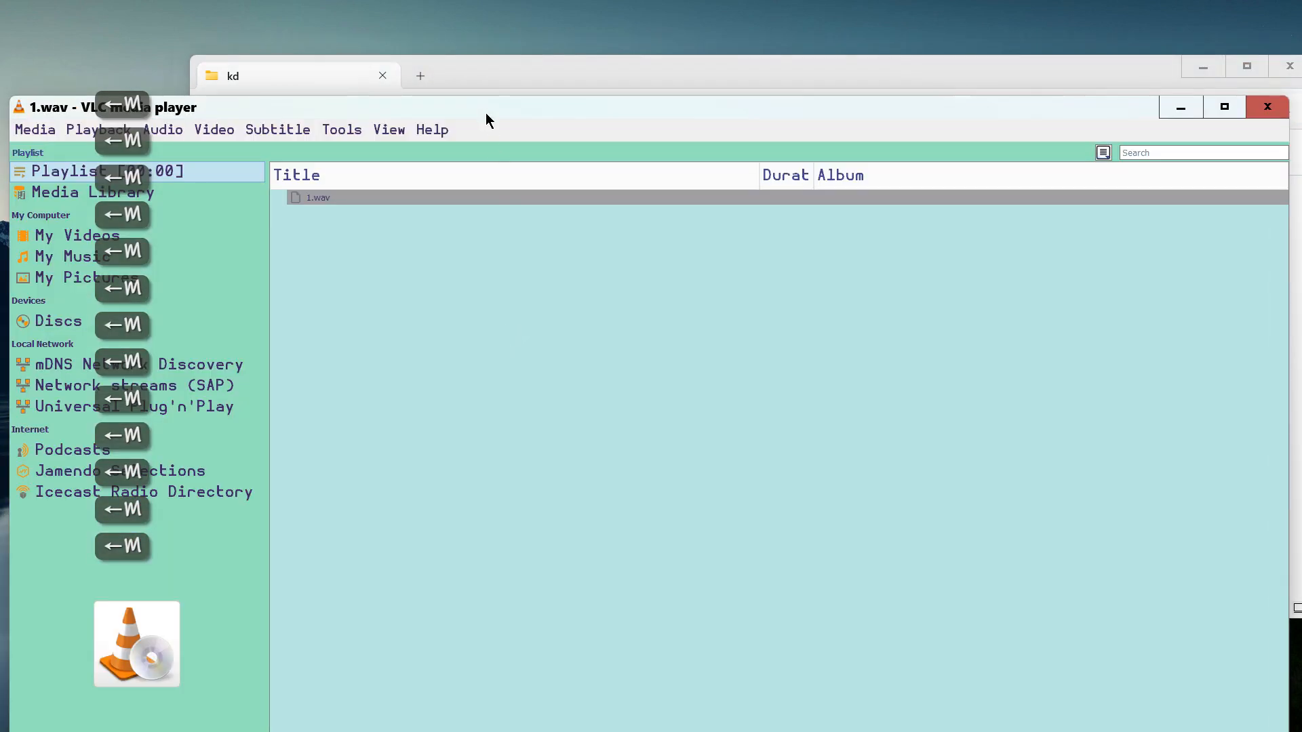
pyautogui.moveTo(486, 112); pyautogui.dragTo(540, 65)
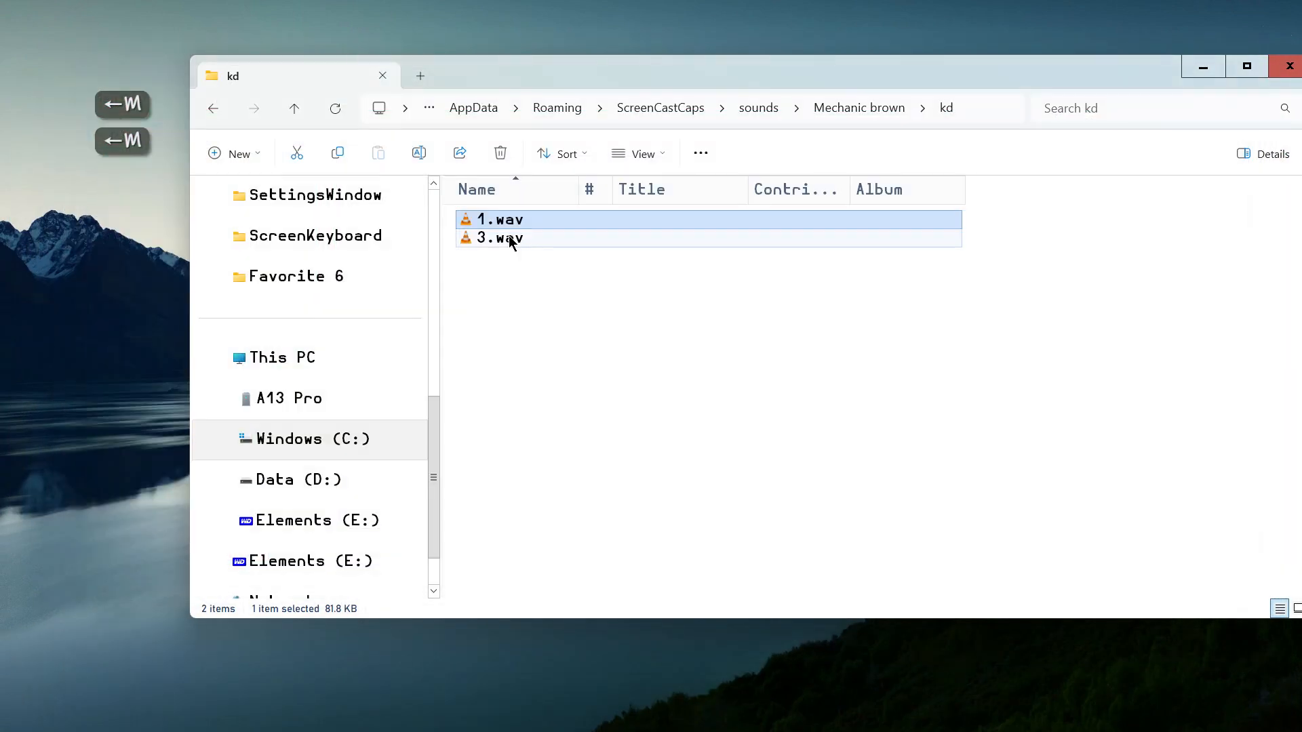
pyautogui.doubleClick(505, 239)
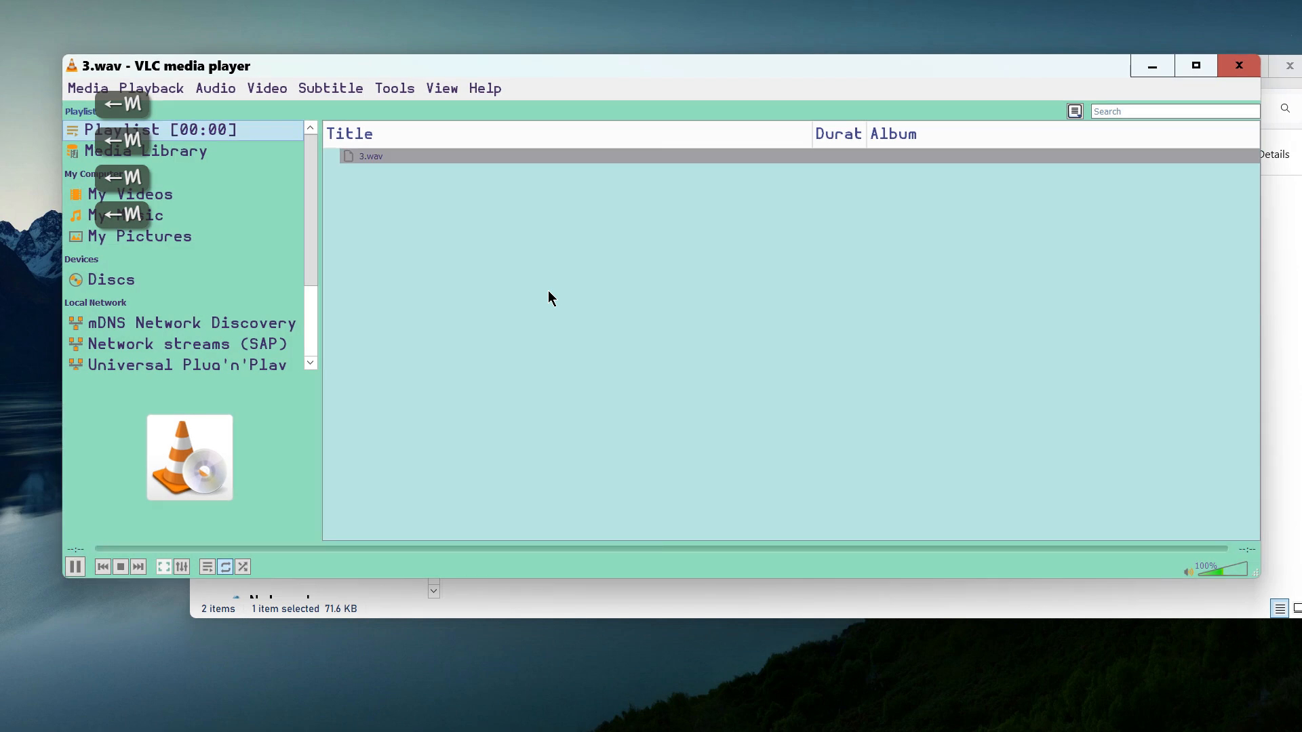
pyautogui.click(1238, 71)
pyautogui.click(542, 327)
# Return to the sounds folder and duplicate the Mechanic brown theme folder there
pyautogui.click(758, 107)
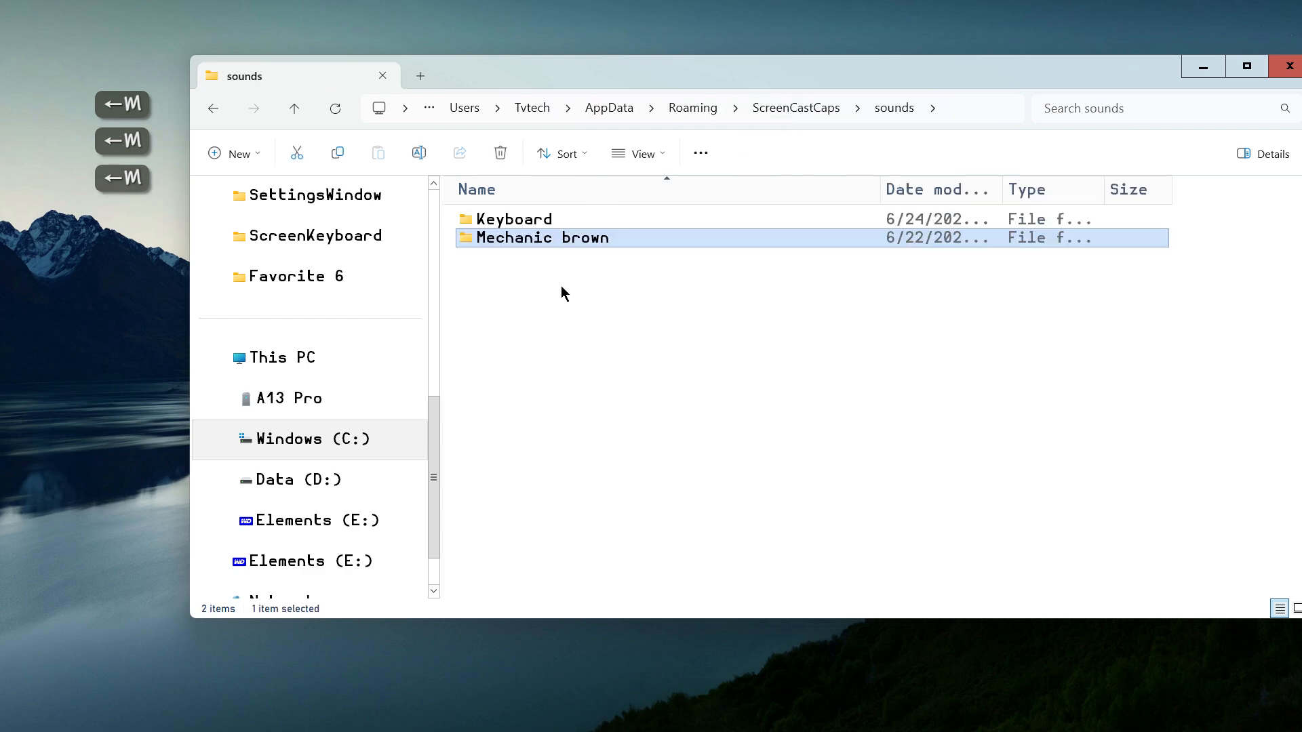
pyautogui.hotkey('ctrl', 'c')
pyautogui.click(523, 327)
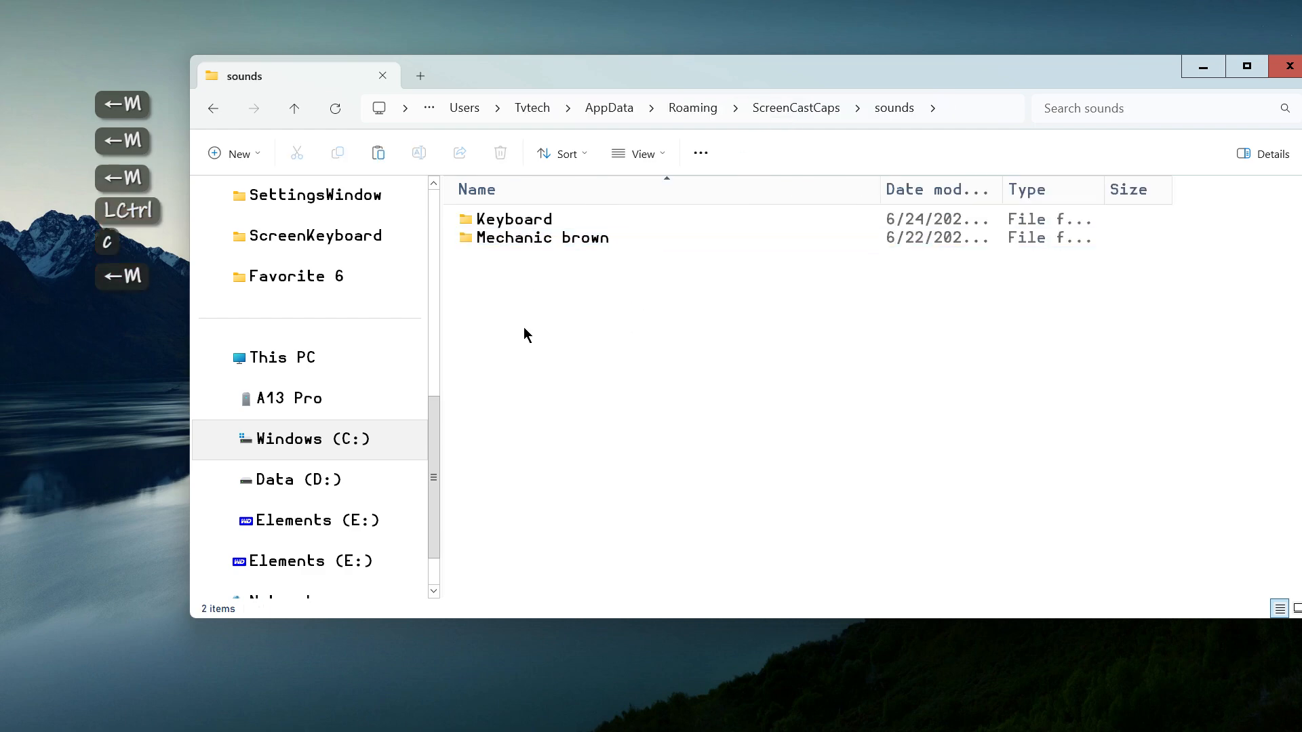
pyautogui.hotkey('ctrl', 'v')
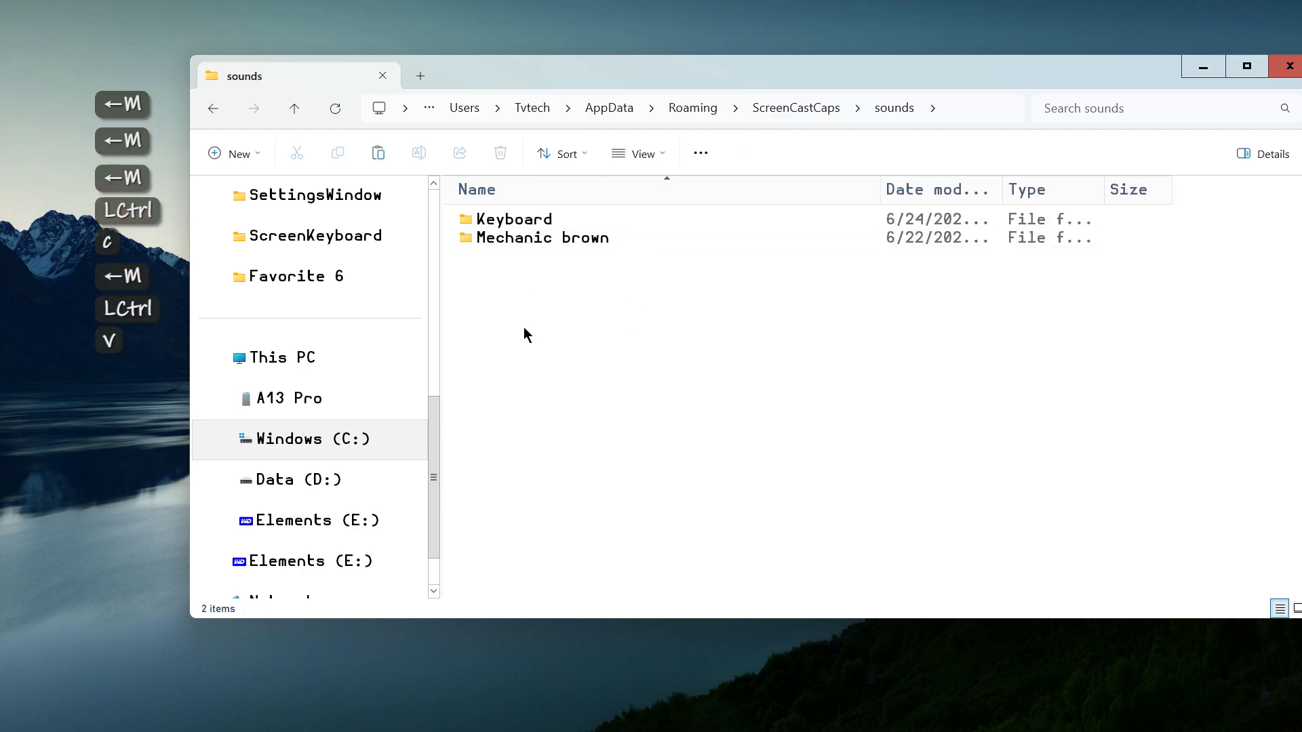
# Rename the copied theme folder as Mechanic brown 2
pyautogui.click(643, 260)
pyautogui.click(645, 258)
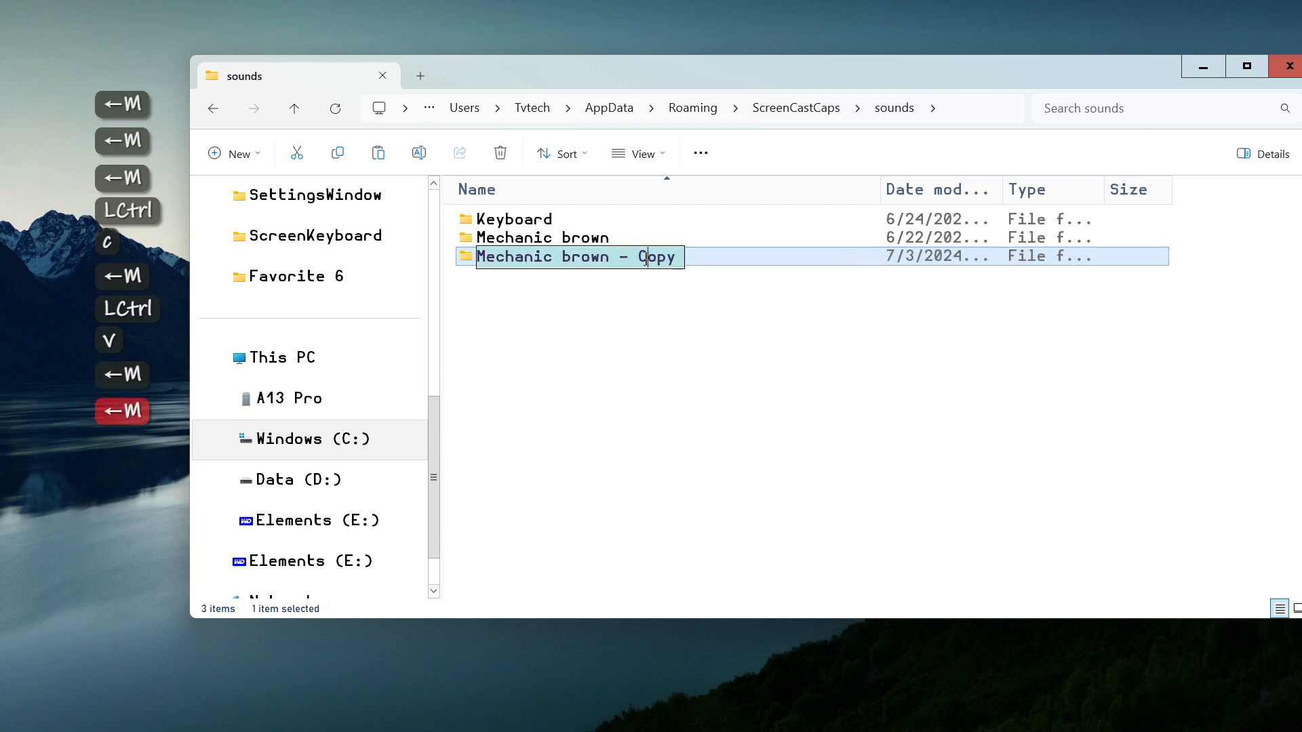
pyautogui.press('Right')
pyautogui.press('Right')
pyautogui.press('BackSpace')
pyautogui.press('BackSpace')
pyautogui.press('BackSpace')
pyautogui.press('BackSpace')
pyautogui.press('BackSpace')
pyautogui.press('BackSpace')
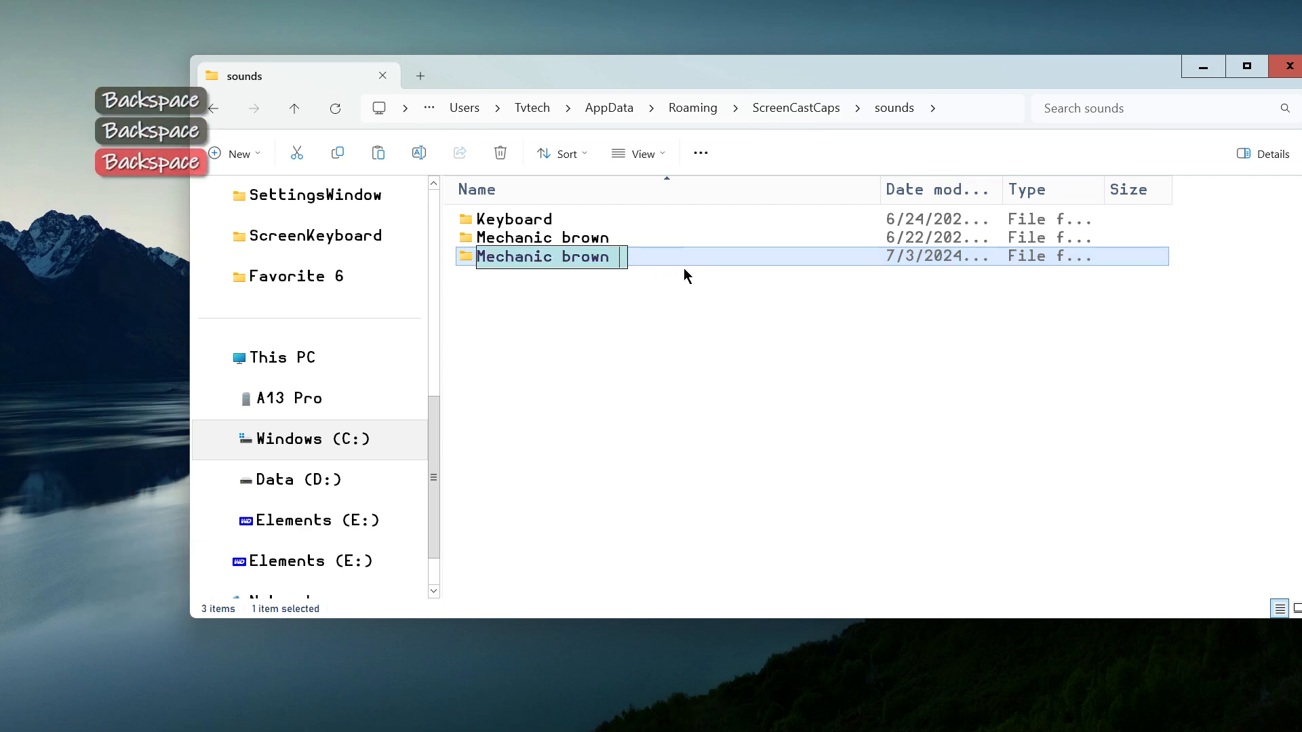
pyautogui.write('2')
pyautogui.click(637, 368)
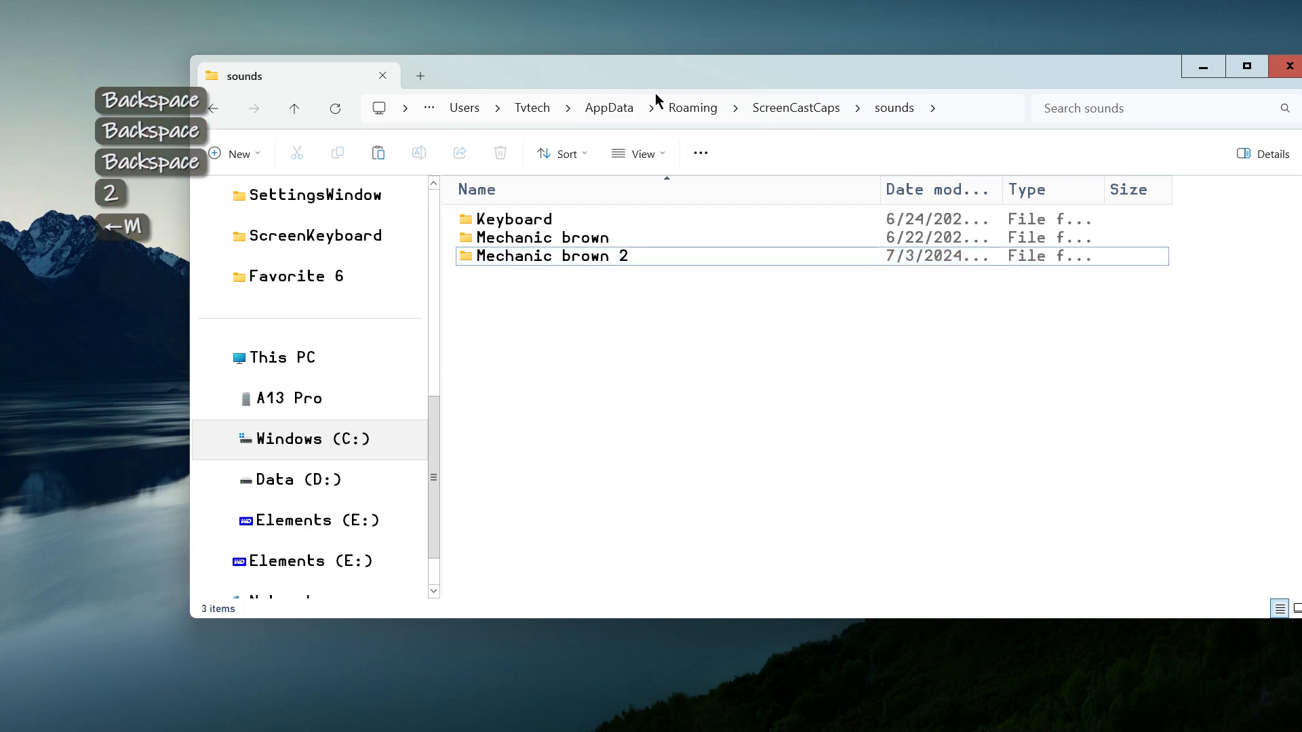
# Minimize the sounds folder window and reload ScreenCastCaps from its system tray icon
pyautogui.moveTo(658, 80); pyautogui.dragTo(586, 66)
pyautogui.click(1124, 54)
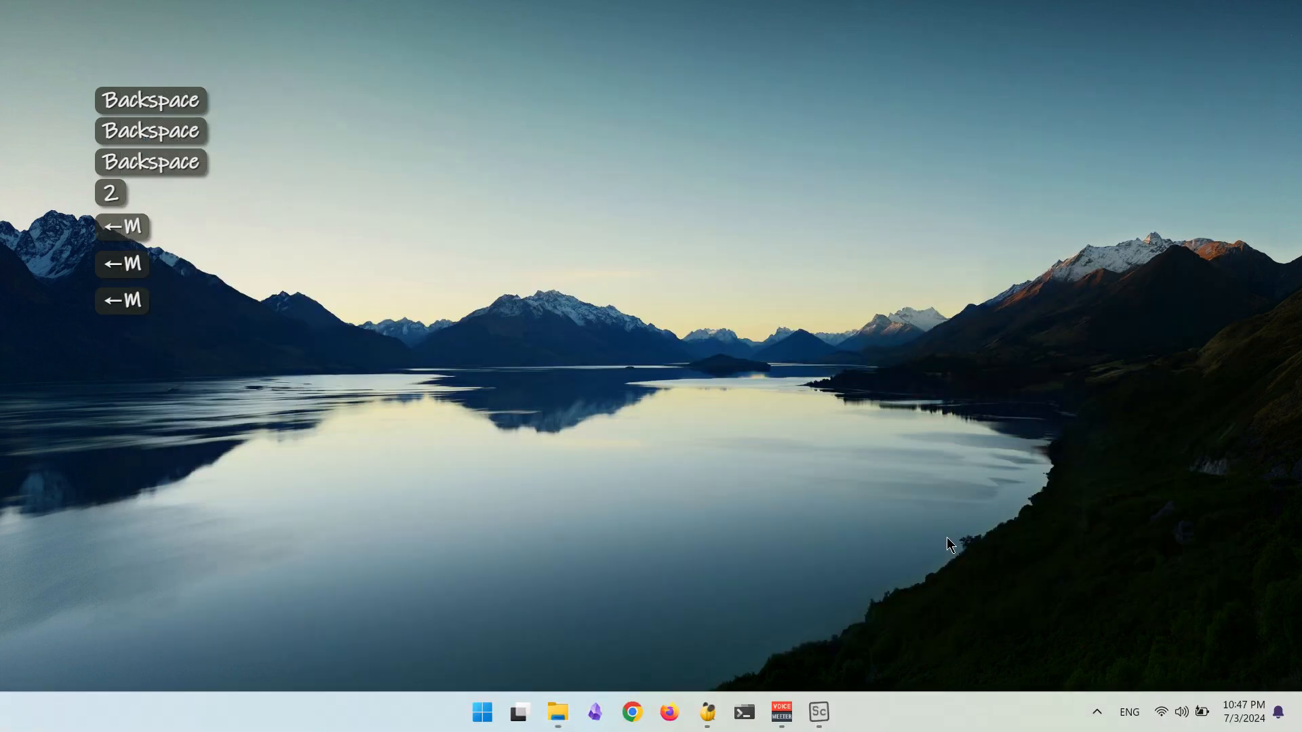
pyautogui.click(1097, 711)
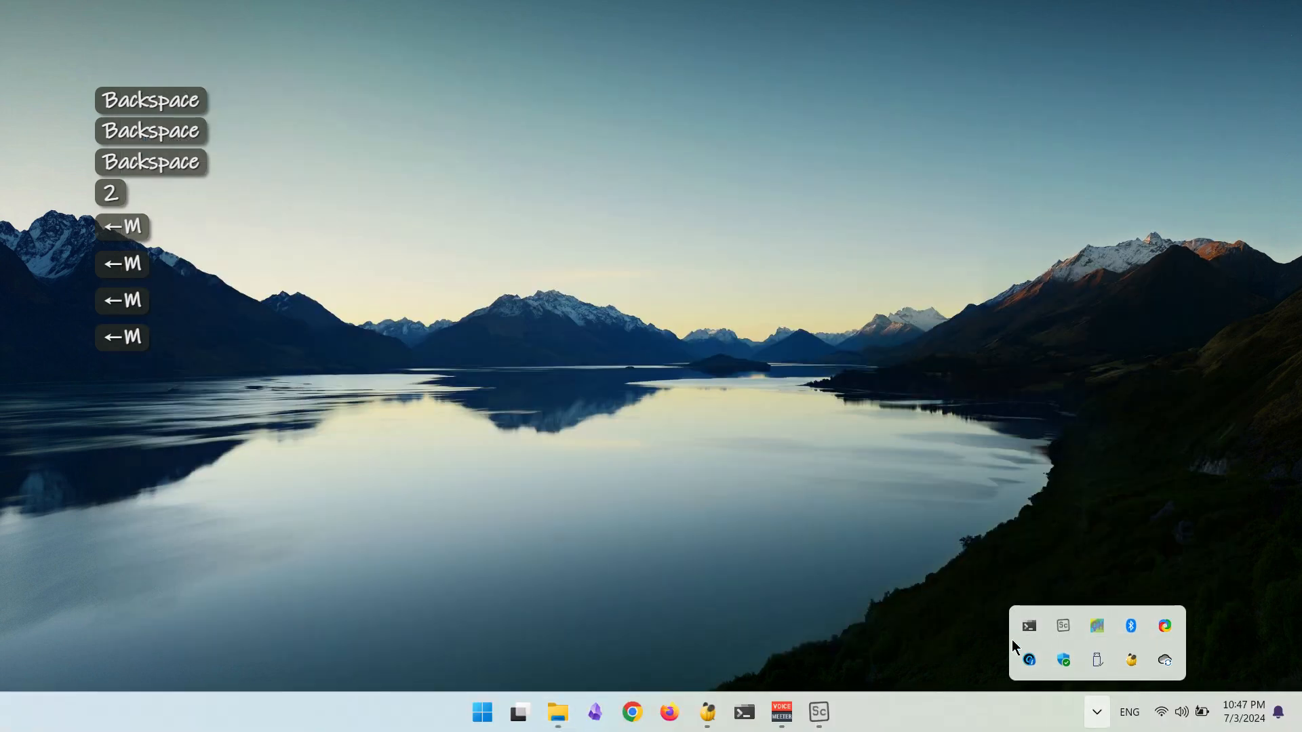
pyautogui.rightClick(1064, 620)
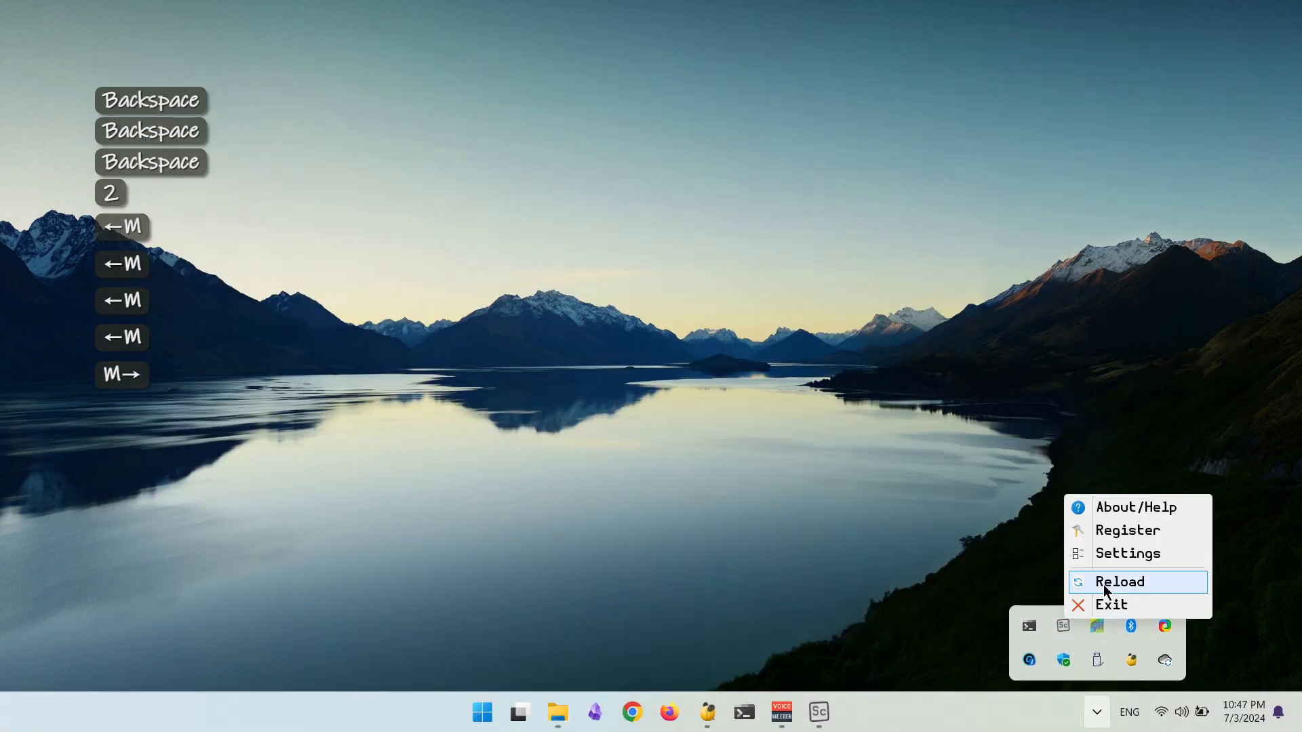
pyautogui.click(1105, 583)
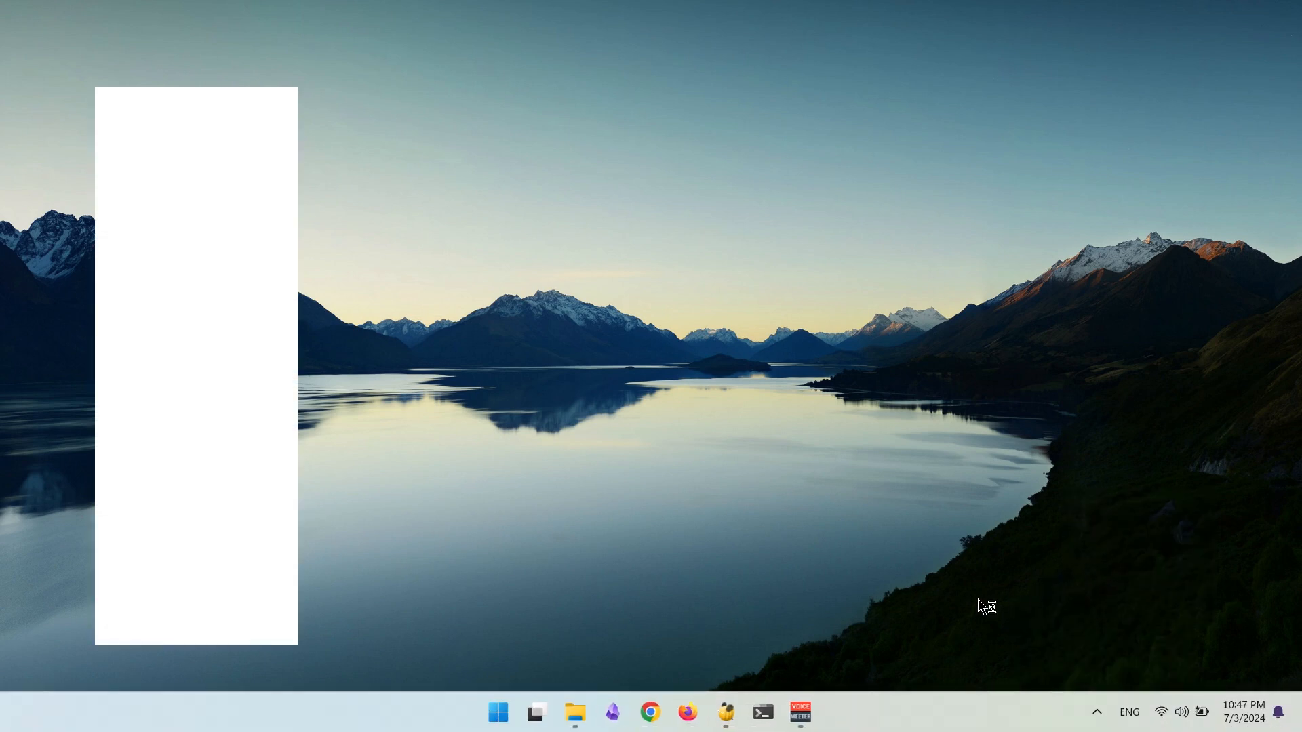
# Enter sample w and e keys to test the key display and sounds of the reloaded ScreenCastCaps
pyautogui.press('w')
pyautogui.press('w')
pyautogui.press('w')
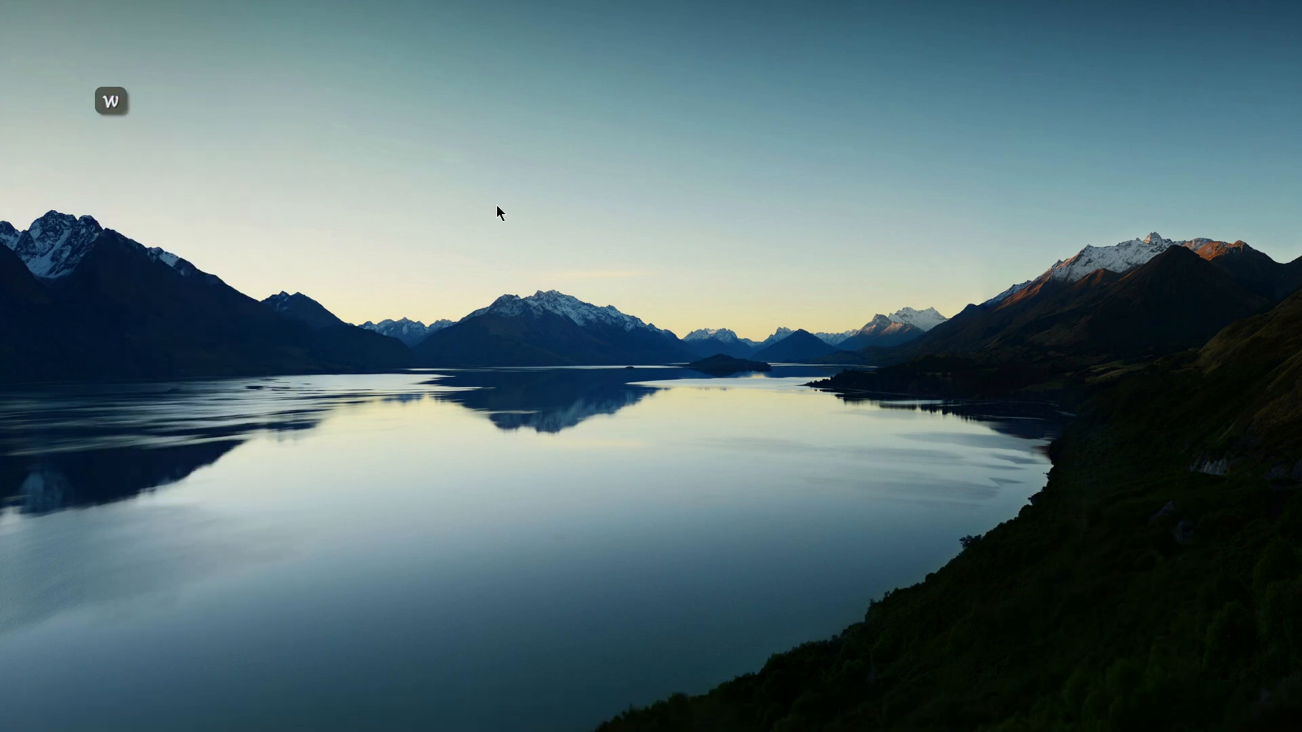
pyautogui.press('e')
pyautogui.press('w')
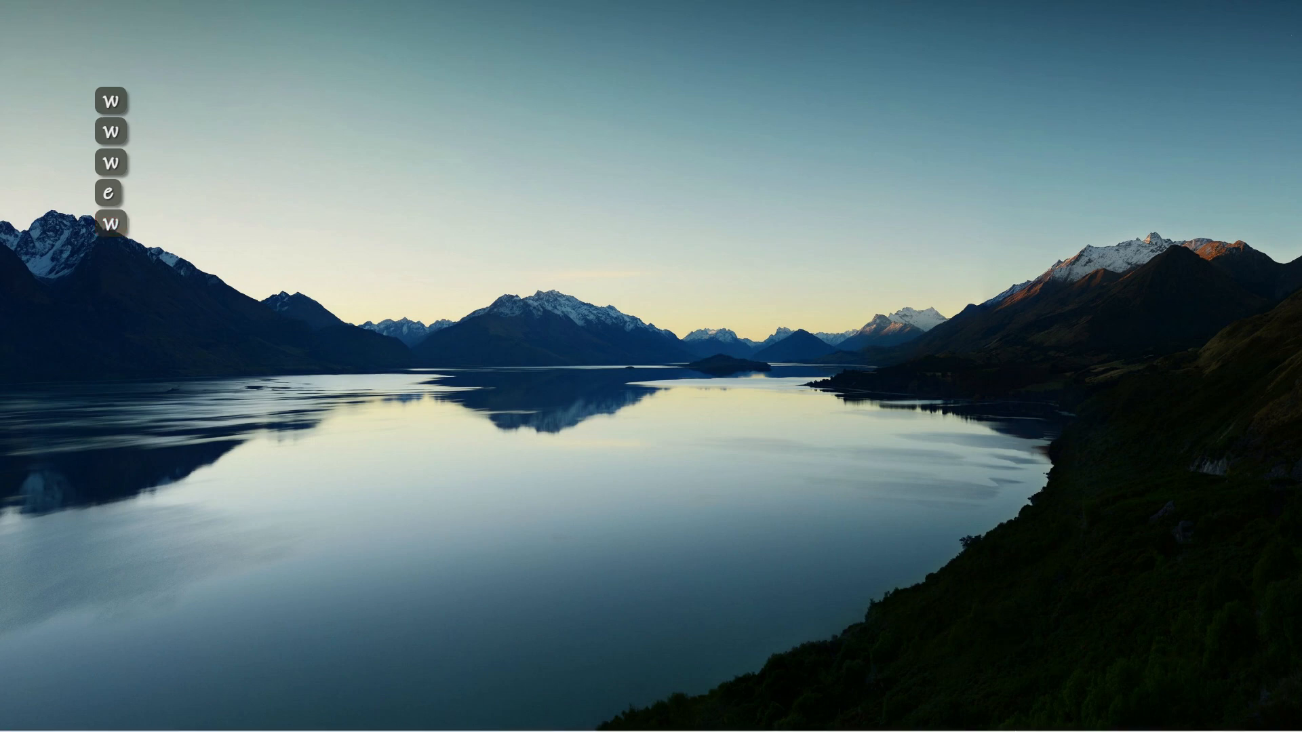
# Open the ScreenCastCaps hotkey settings from its system tray icon and set the sound theme to Mechanic brown 2
pyautogui.click(1096, 712)
pyautogui.rightClick(1063, 626)
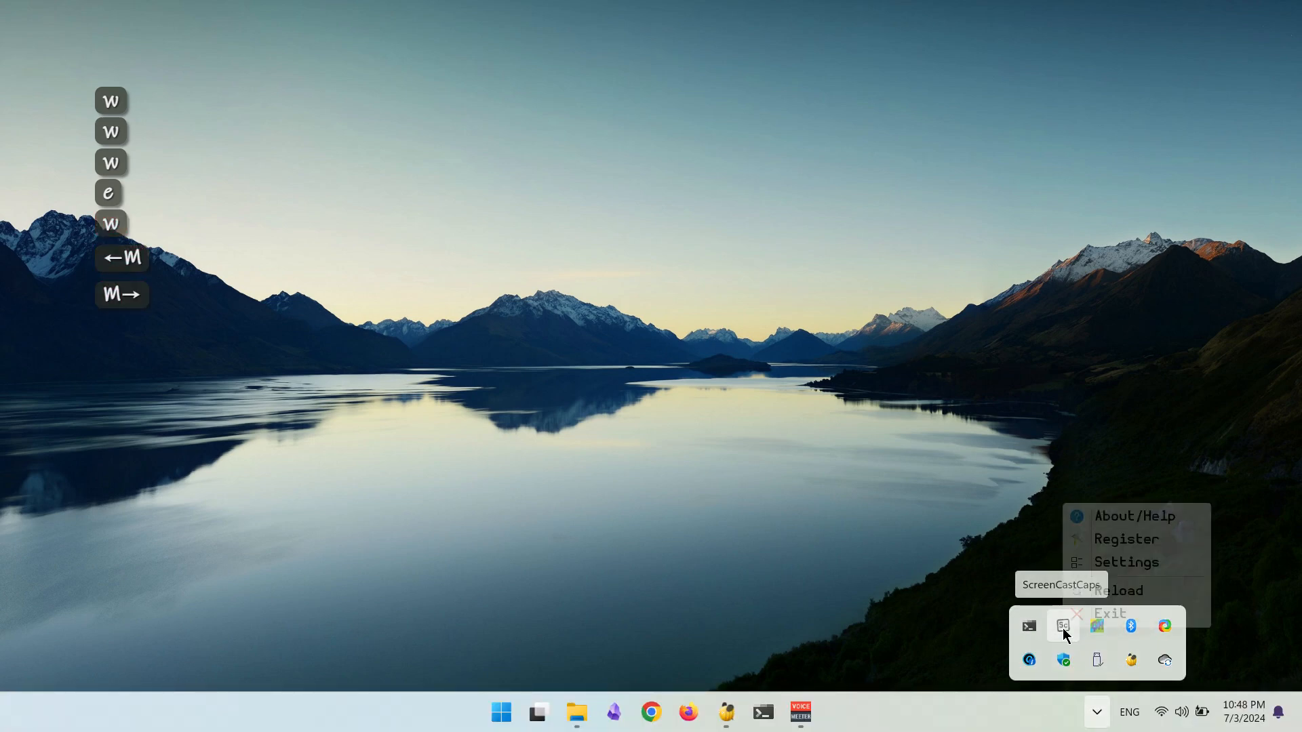
pyautogui.click(1118, 564)
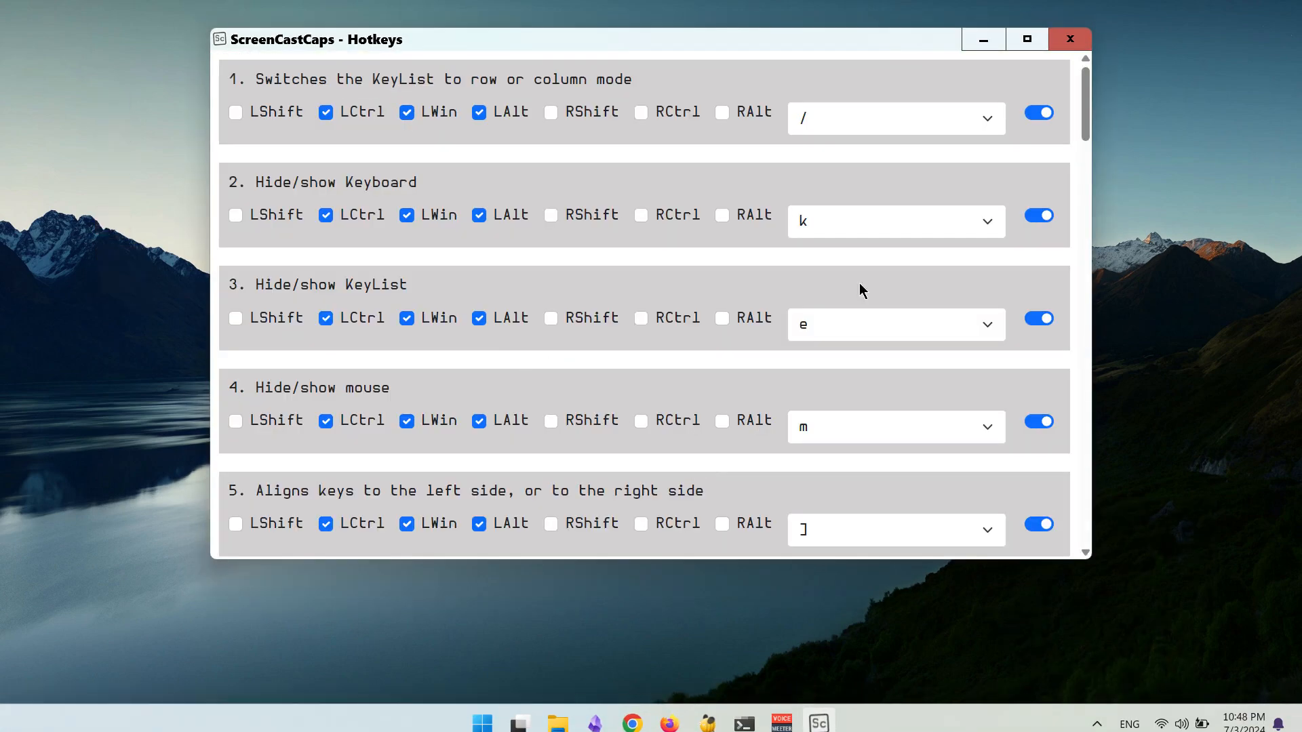
pyautogui.moveTo(1085, 108); pyautogui.dragTo(1085, 303)
pyautogui.click(670, 311)
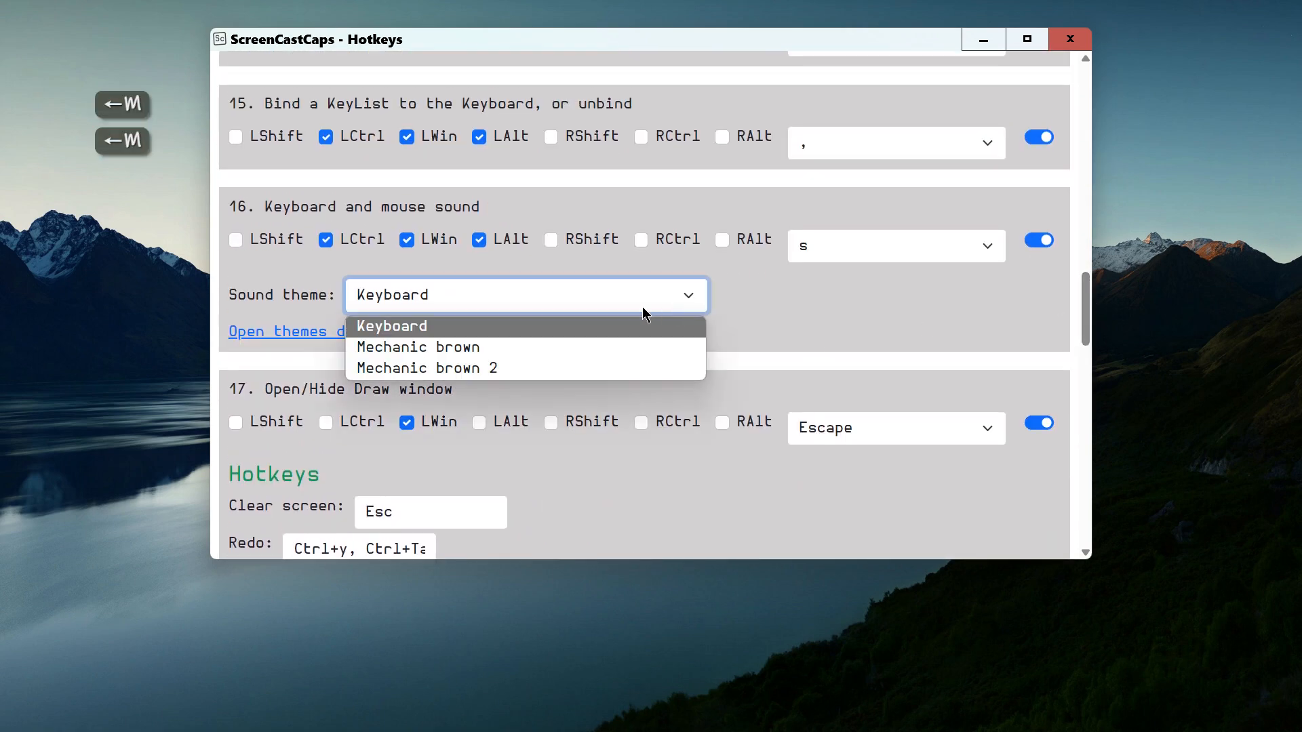
pyautogui.click(526, 368)
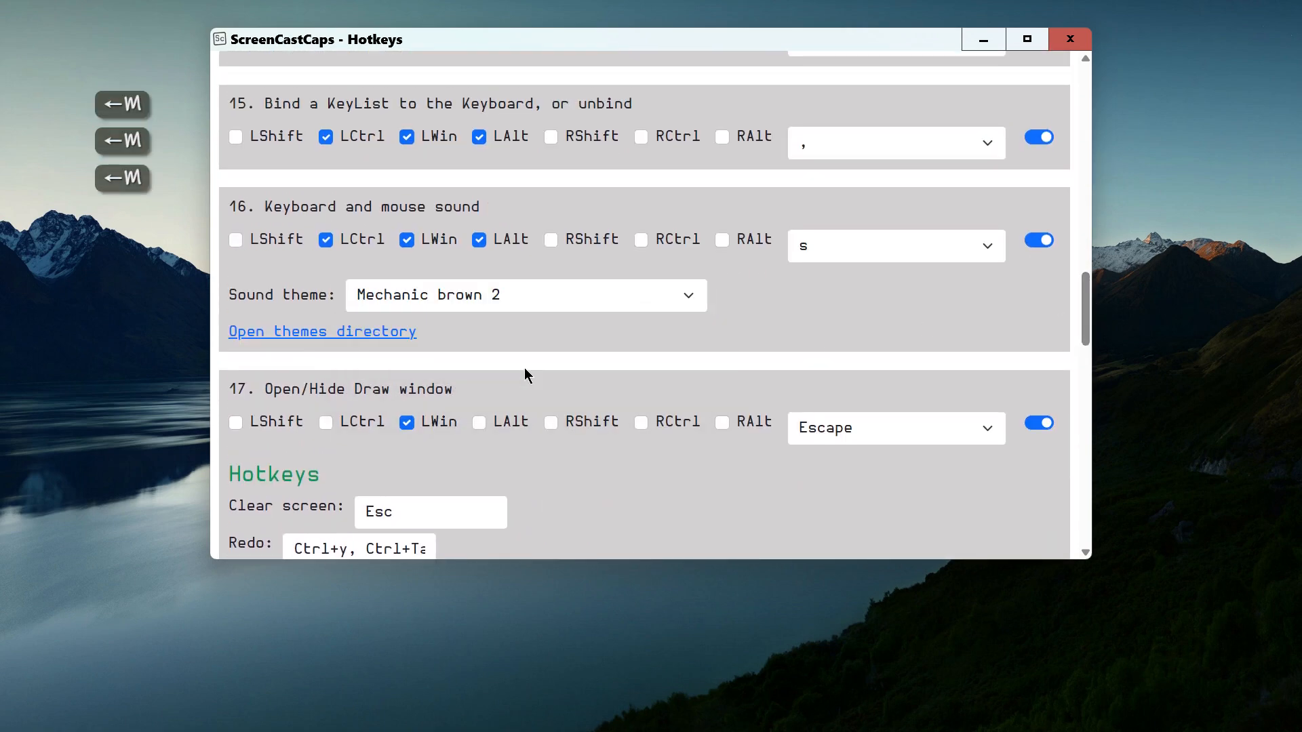
# Test the Mechanic brown 2 sounds with sample mouse input on the desktop and repeated Ctrl input
pyautogui.doubleClick(137, 323)
pyautogui.press('ctrl')
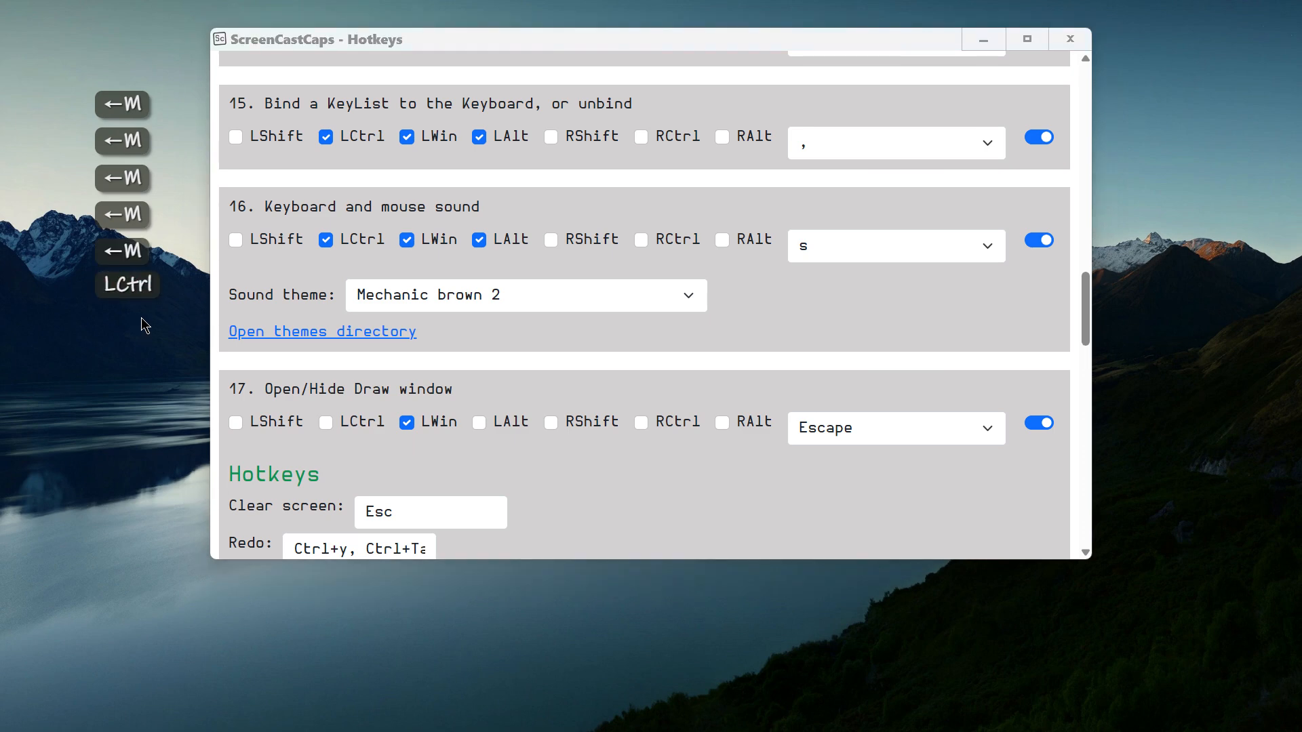
pyautogui.press('ctrl')
pyautogui.press('ctrl')
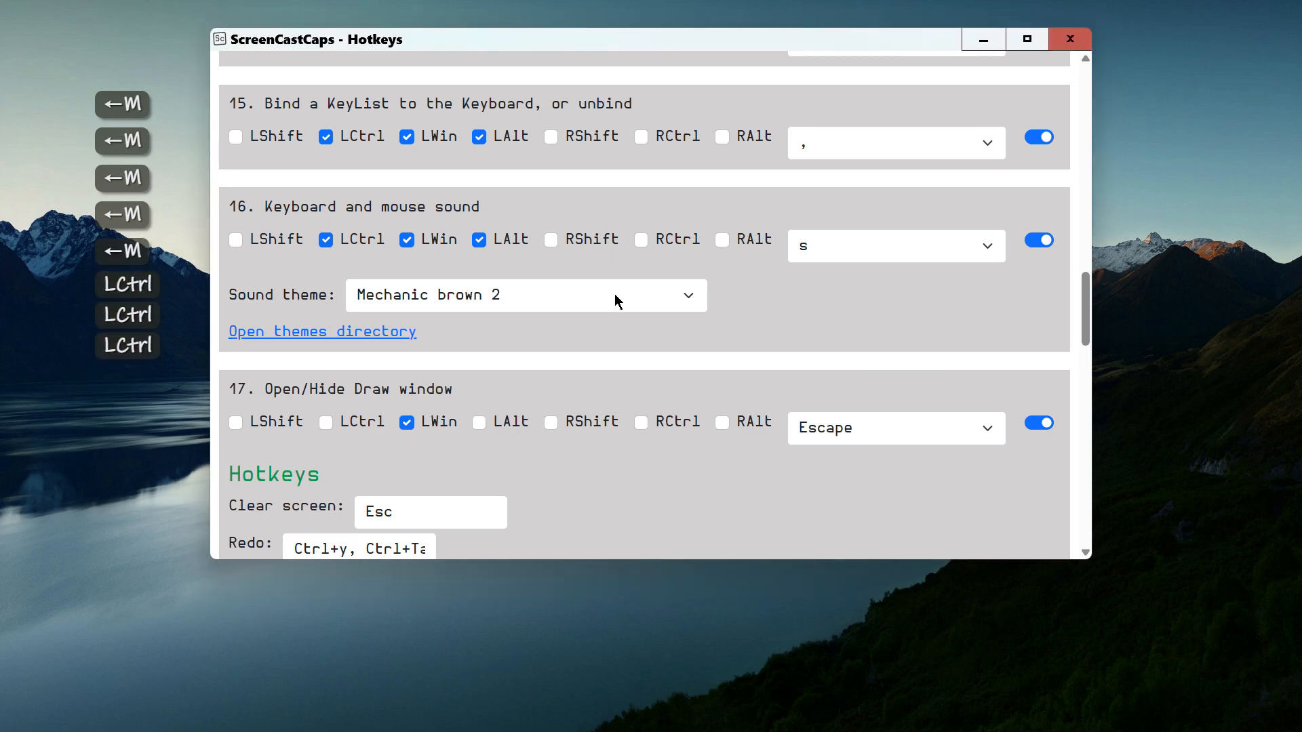
# Set the sound theme back to Keyboard and disable the Keyboard and mouse sound hotkey
pyautogui.click(615, 294)
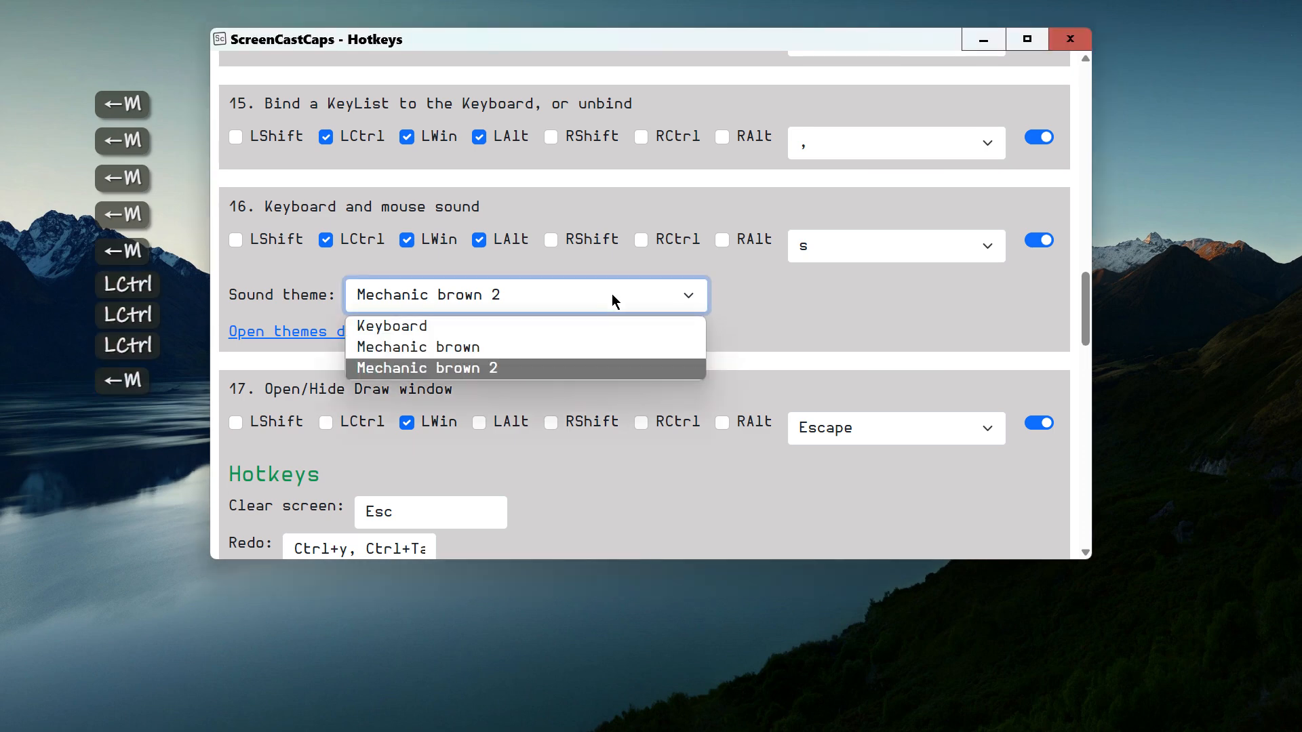
pyautogui.click(527, 328)
pyautogui.click(792, 299)
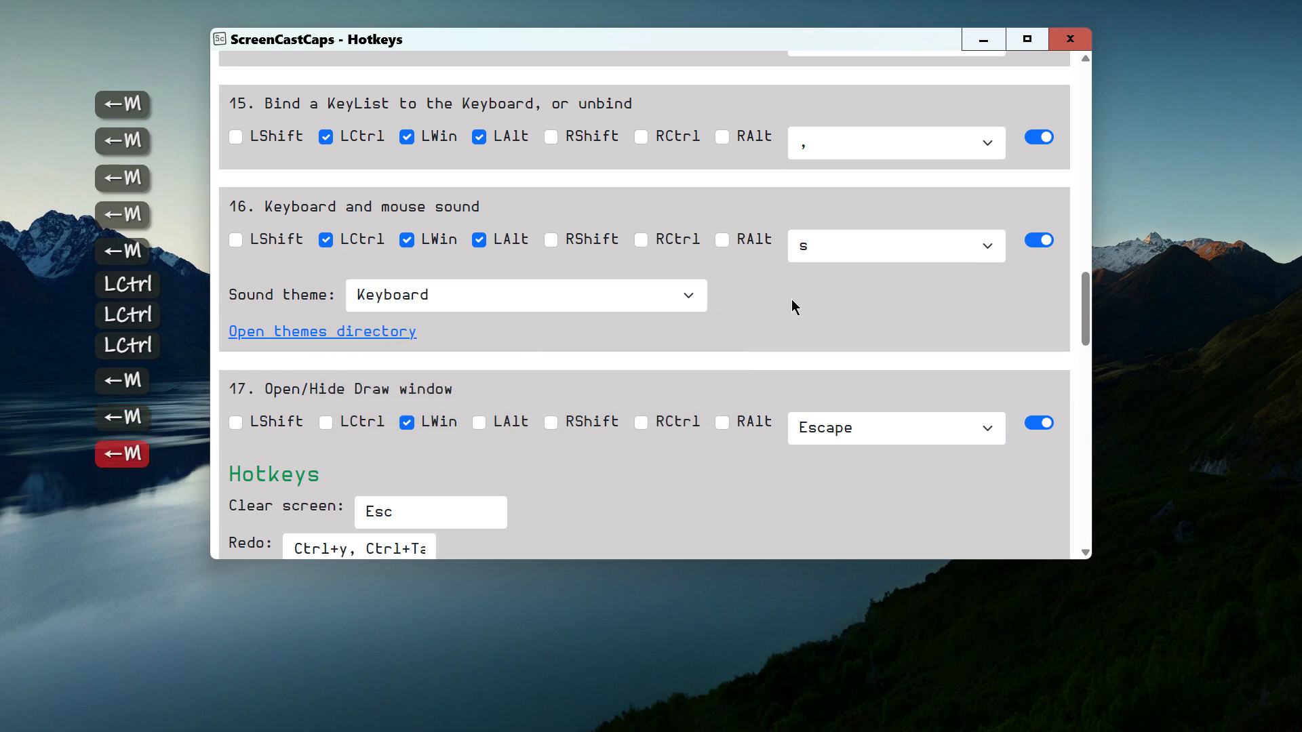
pyautogui.click(1039, 242)
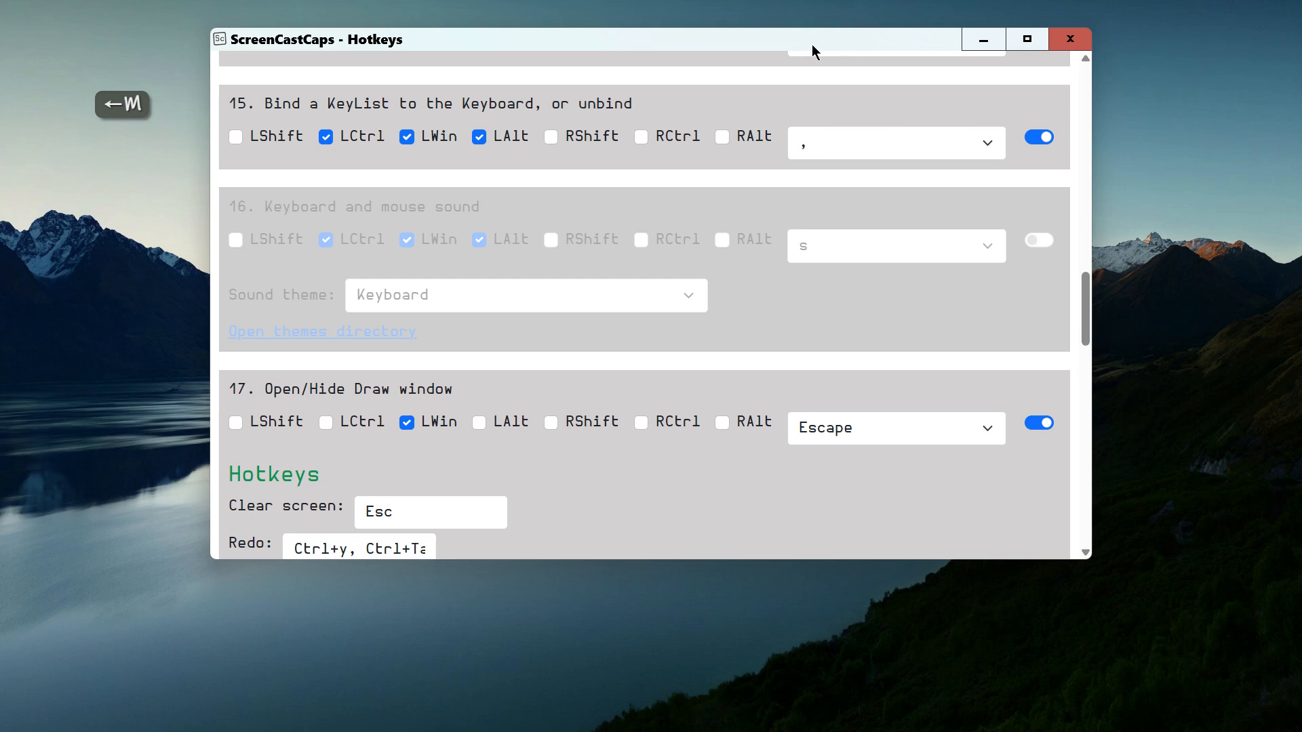
# Move the Hotkeys window aside and examine the Open/Hide Draw window entry, briefly highlighting its title
pyautogui.moveTo(812, 47); pyautogui.dragTo(951, 40)
pyautogui.scroll(-3, 761, 380)
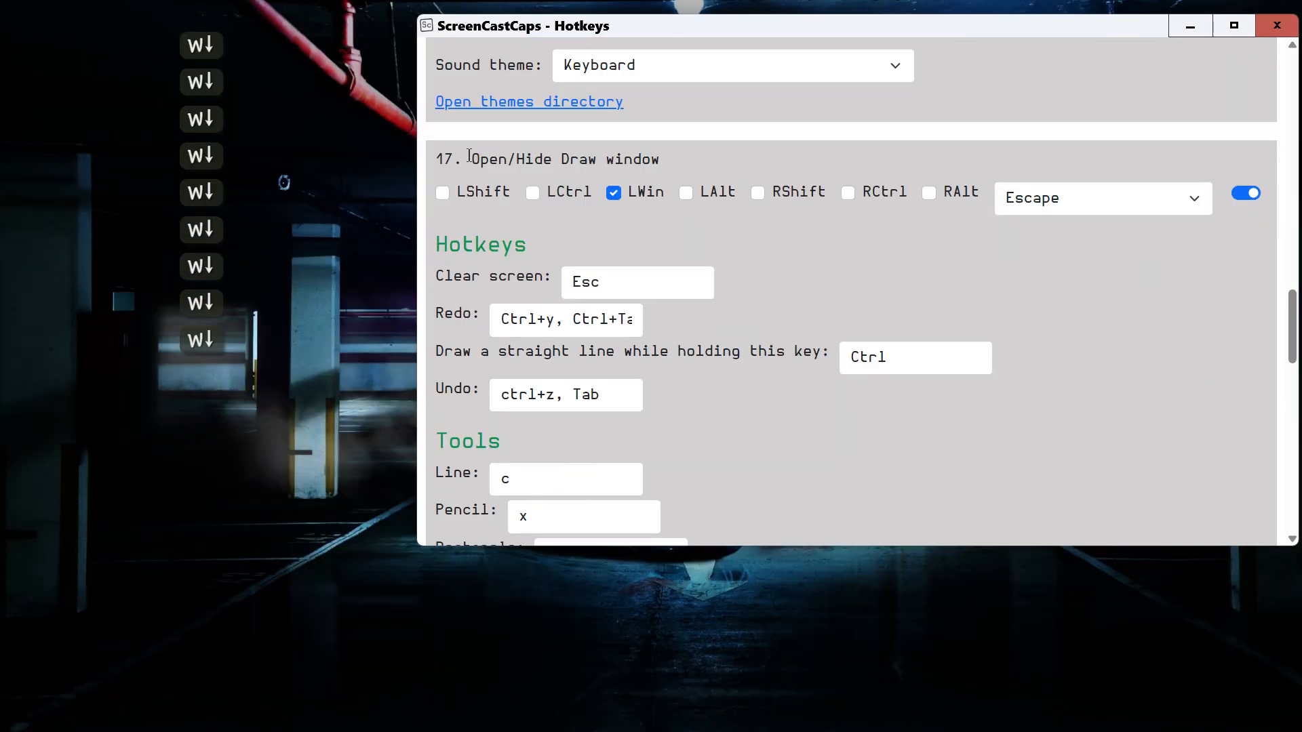
pyautogui.moveTo(471, 159); pyautogui.dragTo(674, 160)
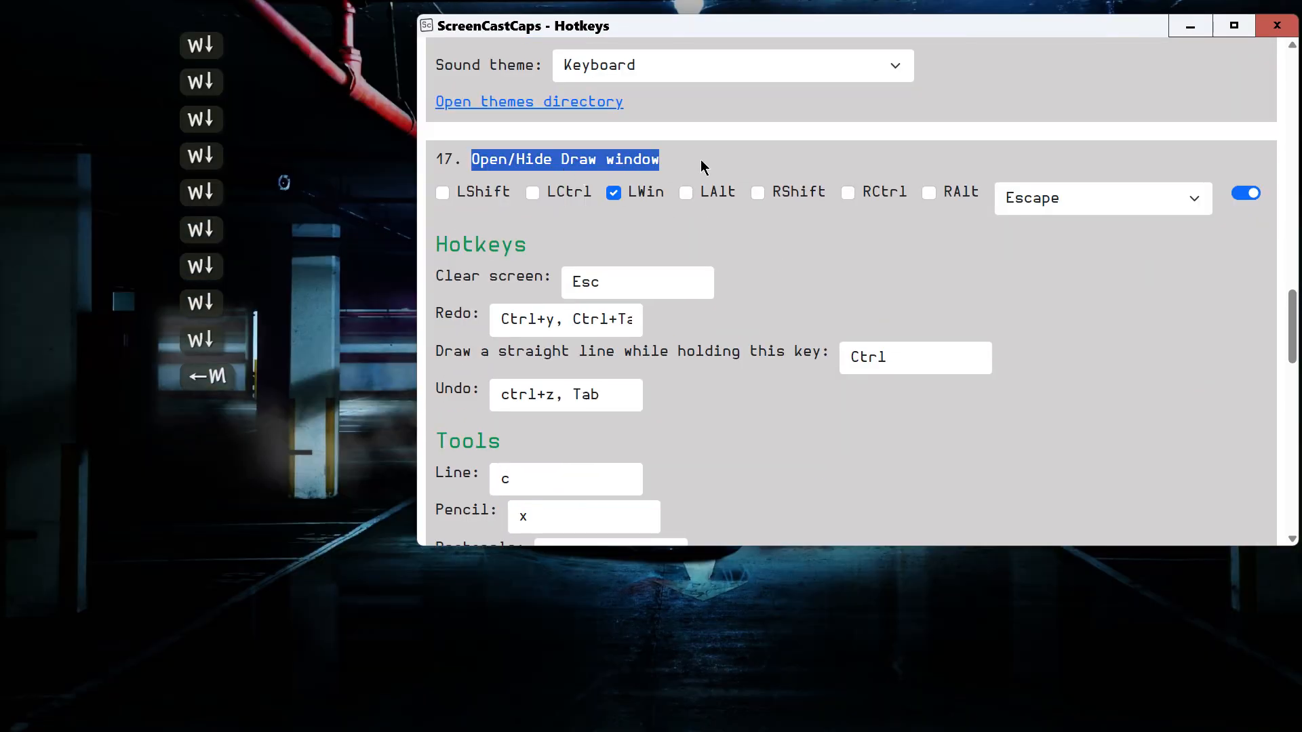
pyautogui.click(701, 160)
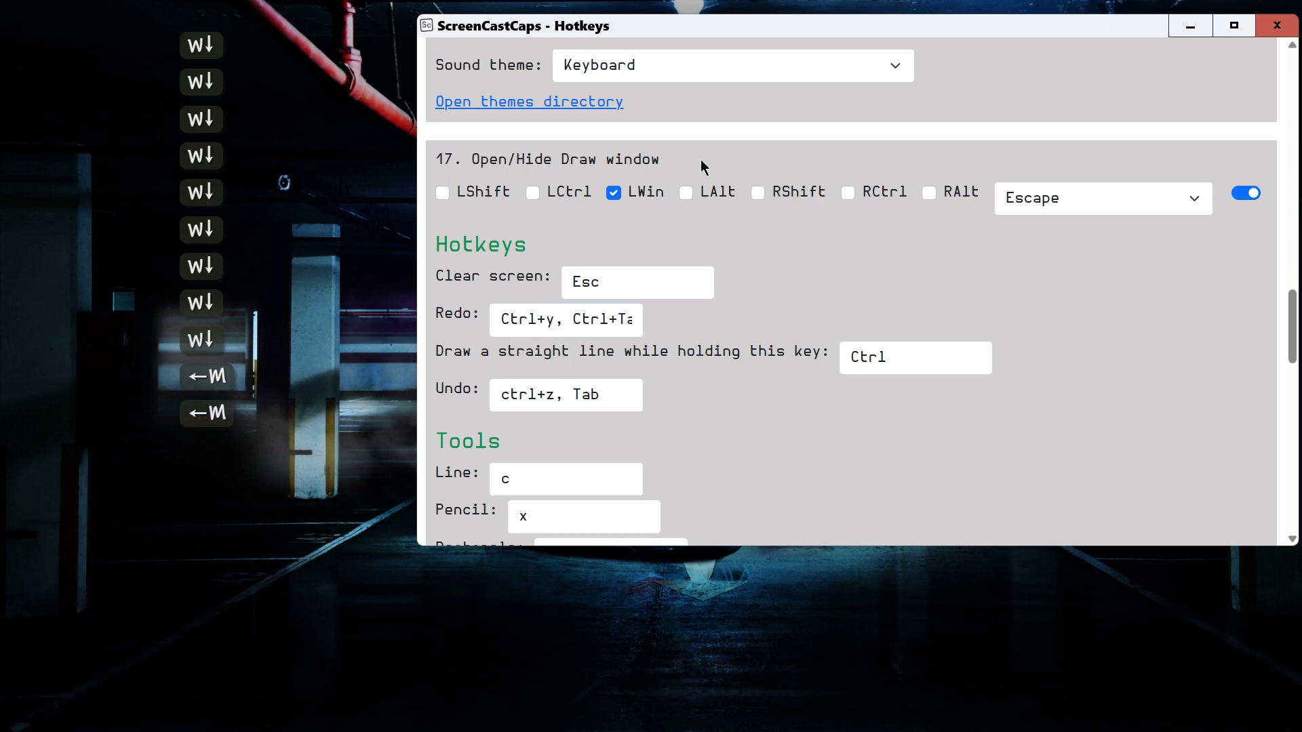
# Open the drawing overlay, underline the LWin and Escape settings of the draw window hotkey with straight lines, and hide the overlay
pyautogui.press('super')
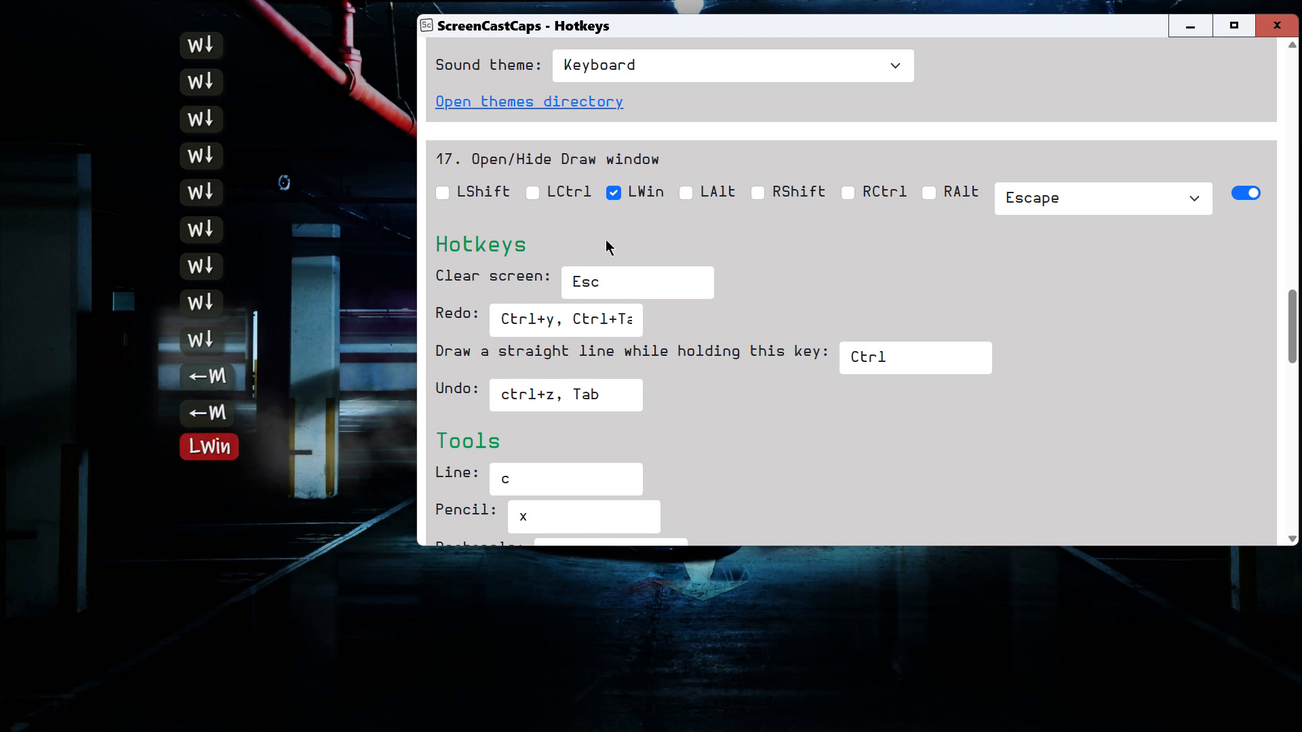
pyautogui.press('super+Escape')
pyautogui.press('ctrl')
pyautogui.moveTo(594, 216); pyautogui.dragTo(691, 215)
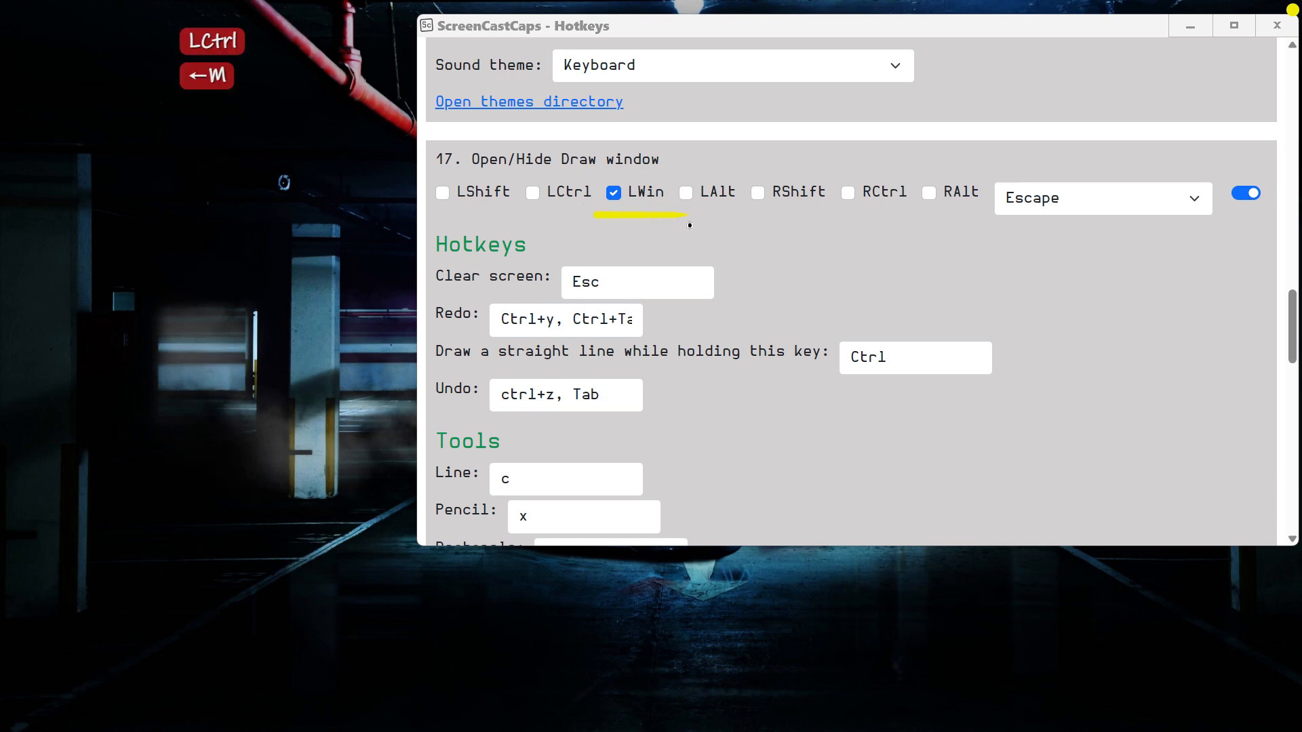
pyautogui.moveTo(980, 231); pyautogui.dragTo(1242, 232)
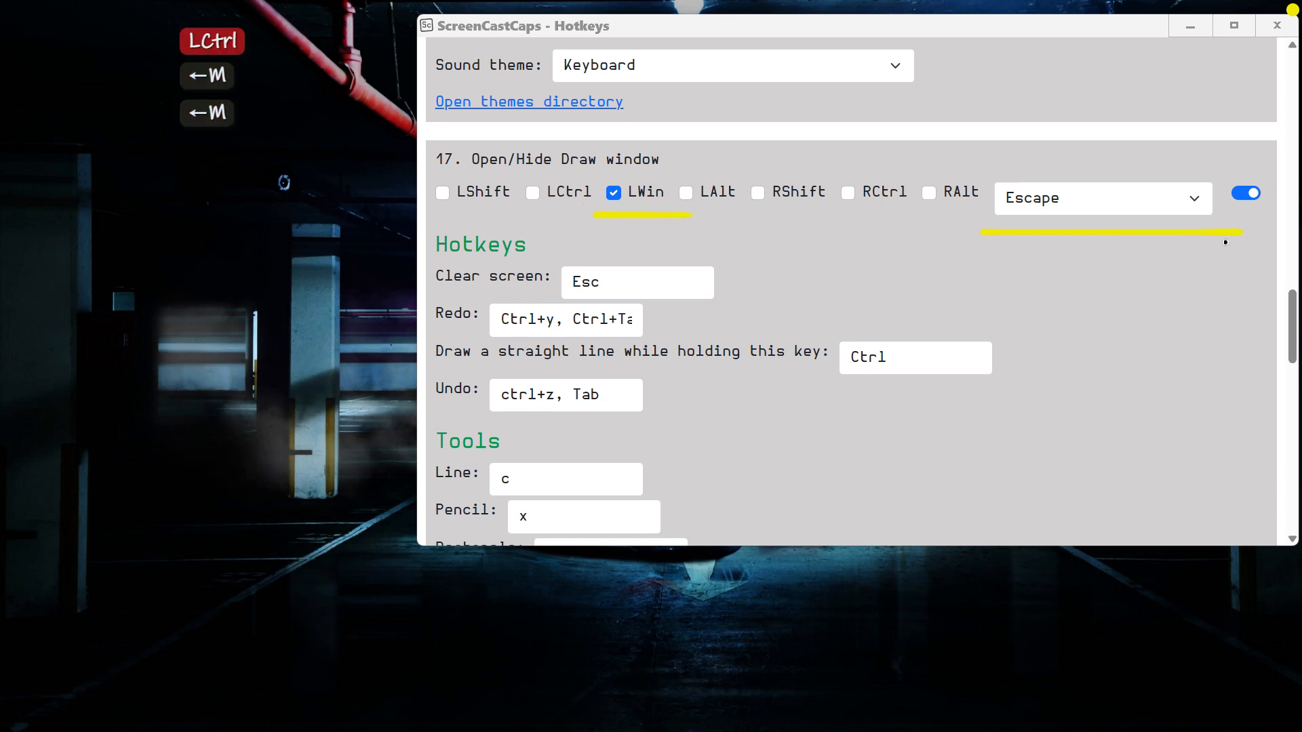
pyautogui.press('super')
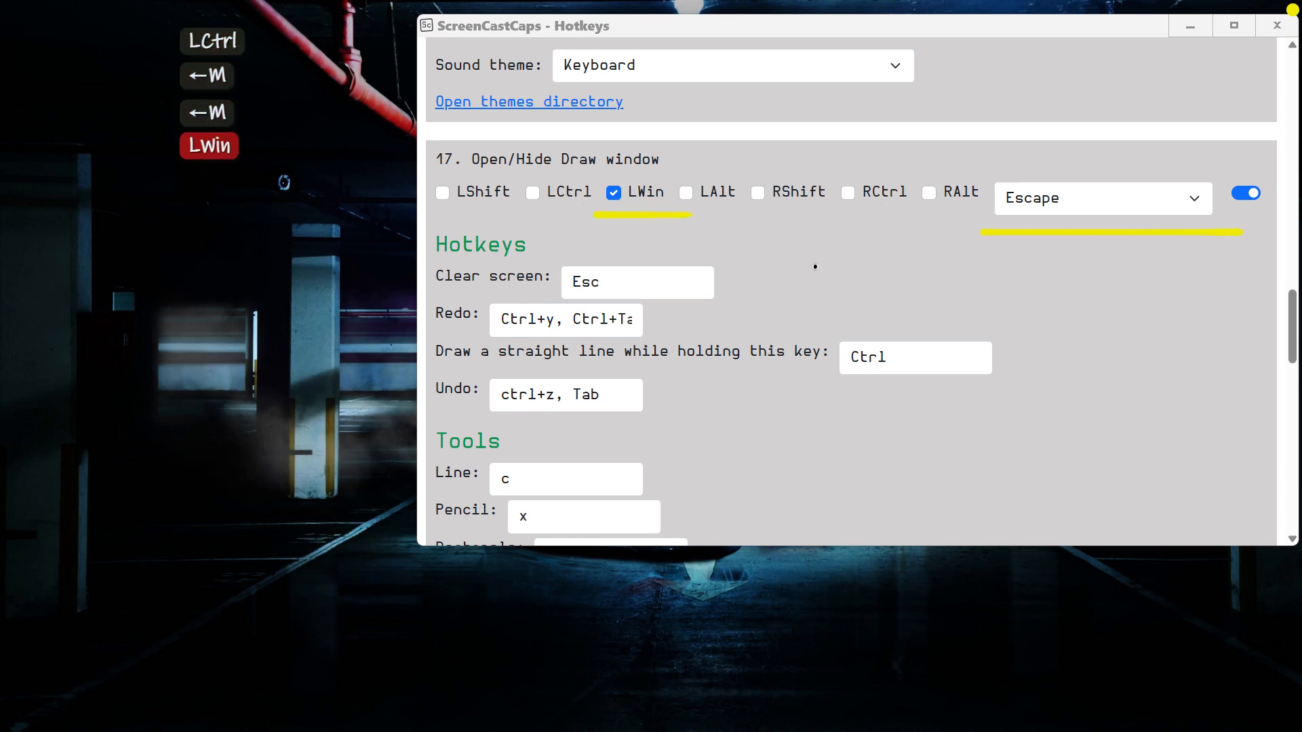
# Reopen the drawing overlay over the Hotkeys settings, draw freehand strokes beside the fields and clear them from the screen
pyautogui.scroll(-2, 819, 270)
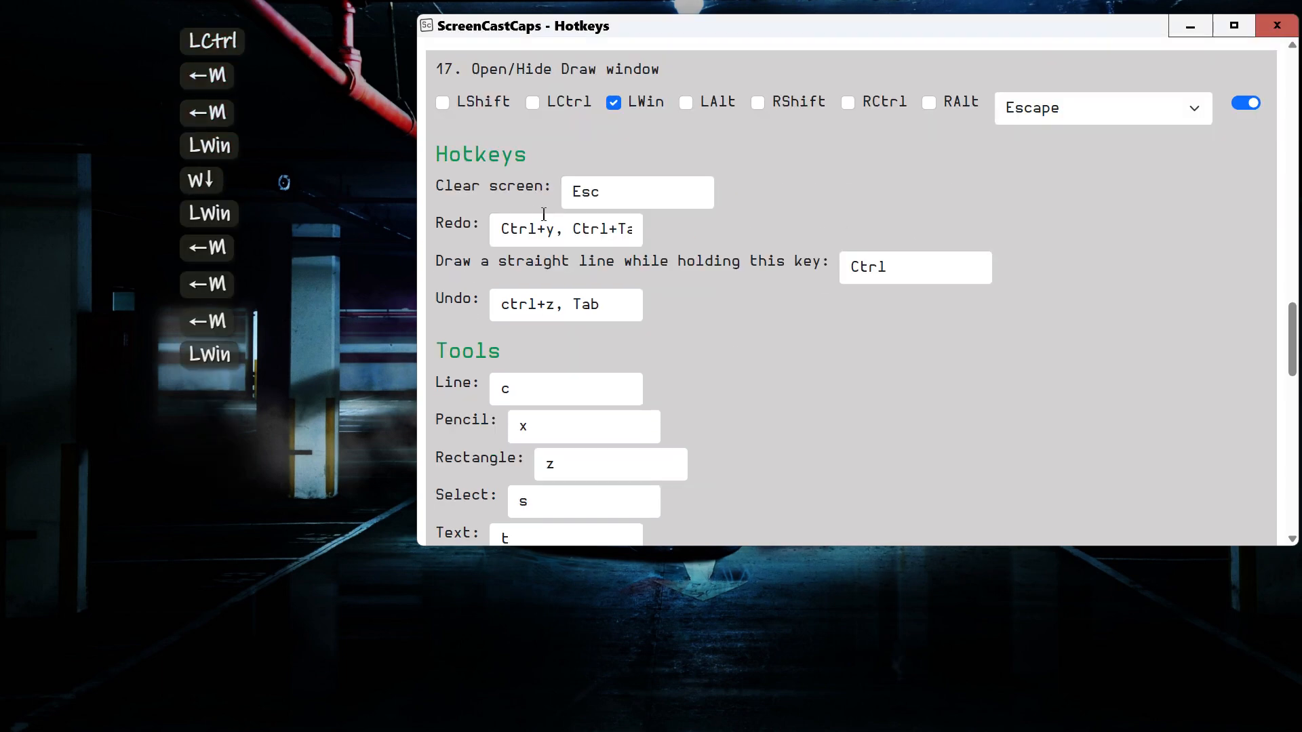
pyautogui.press('super')
pyautogui.click(750, 213)
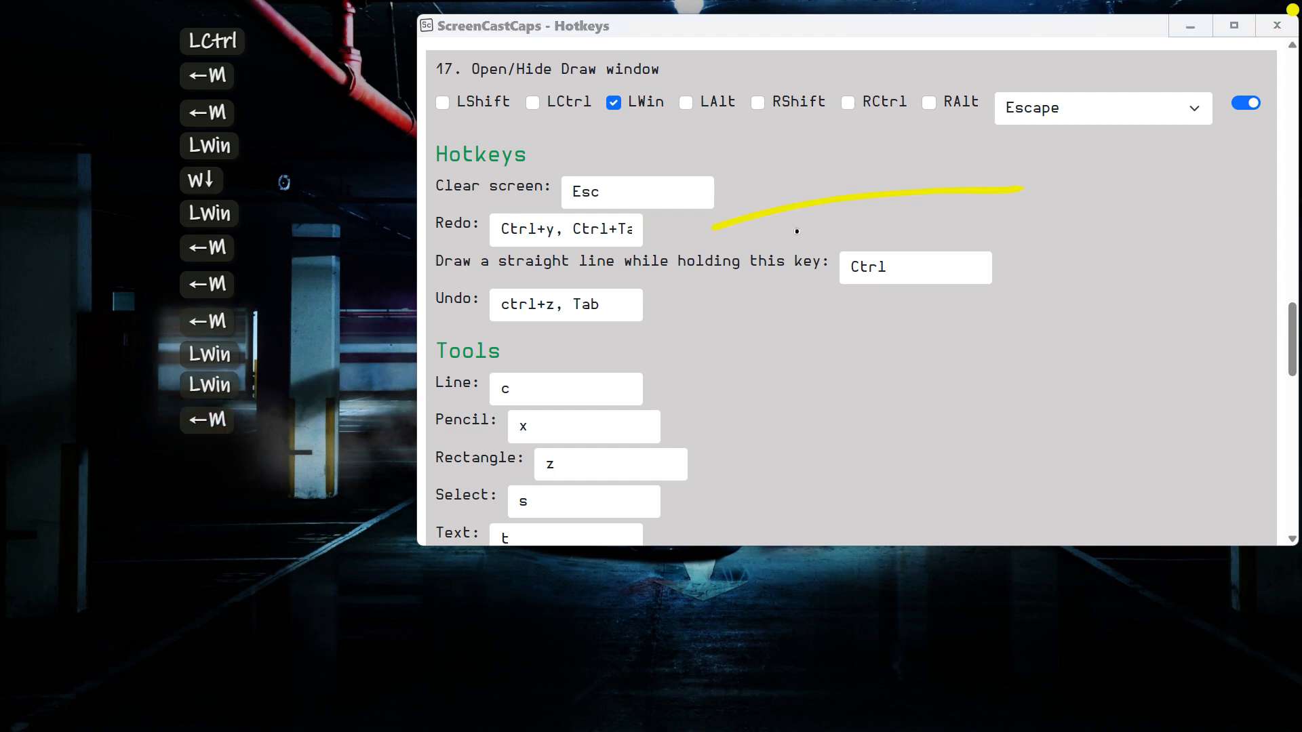
pyautogui.press('Escape')
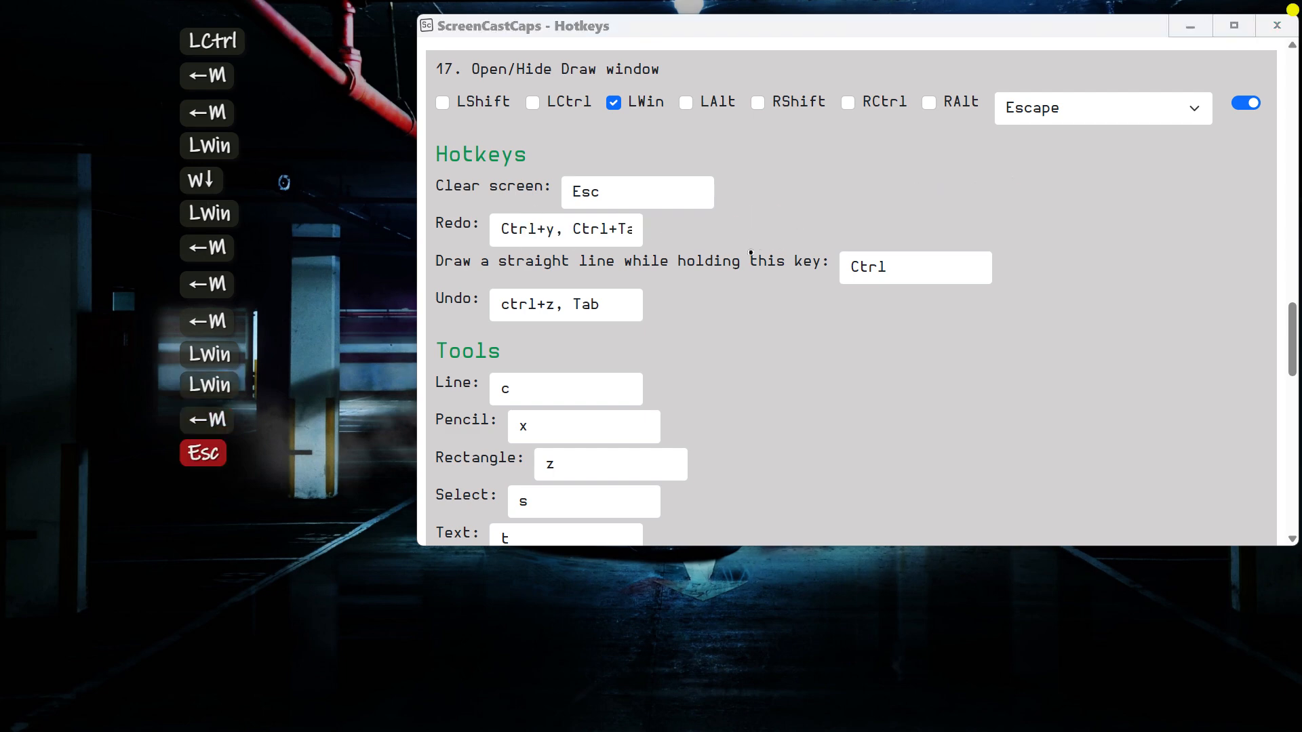
pyautogui.moveTo(705, 250); pyautogui.dragTo(1068, 190)
pyautogui.press('Escape')
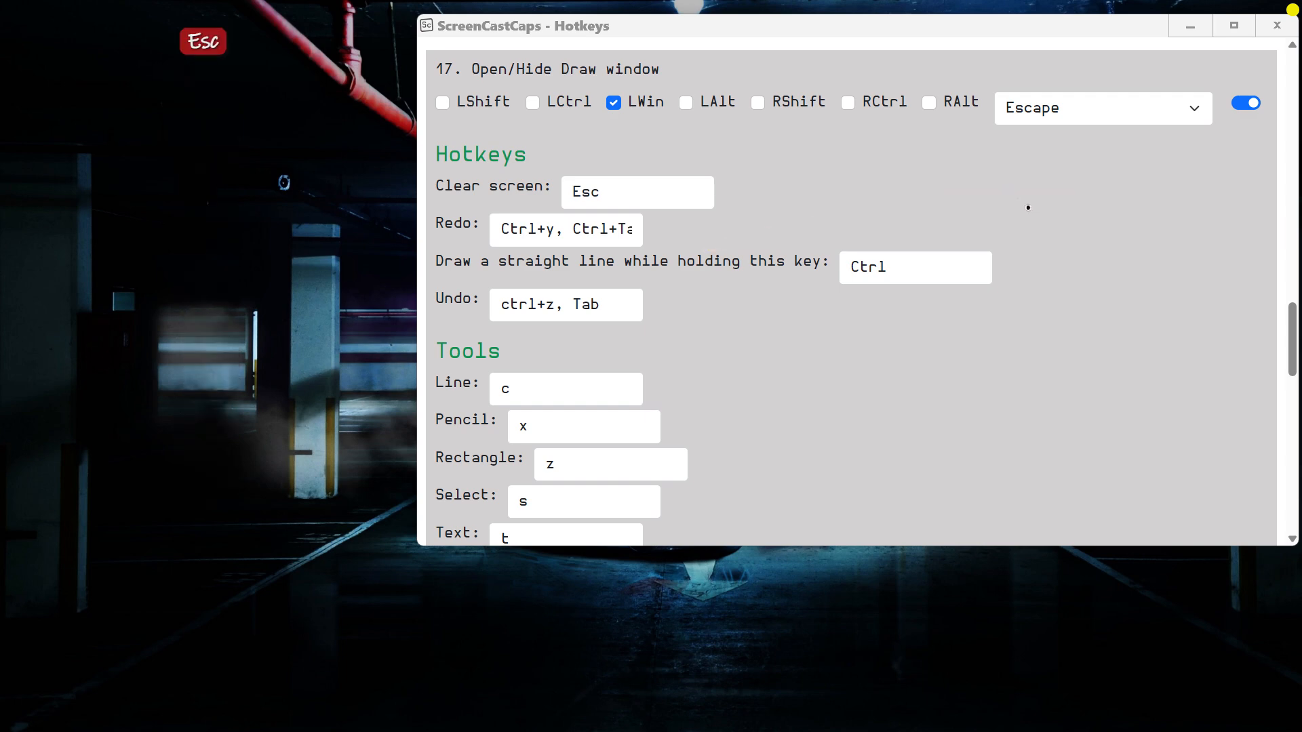
# Underline the Undo hotkey field with a straight line and draw two more horizontal lines beside it
pyautogui.click(291, 83)
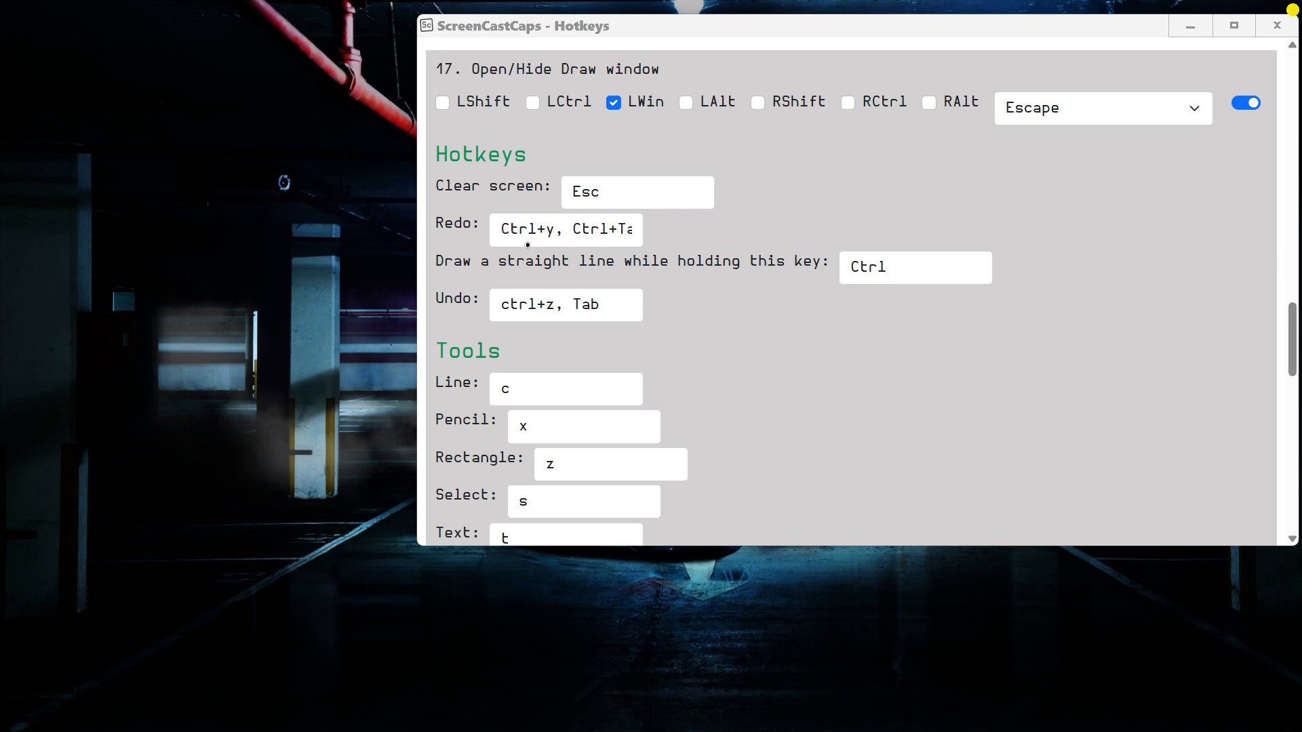
pyautogui.keyDown('ctrl'); pyautogui.click(477, 331); pyautogui.keyUp('ctrl')
pyautogui.moveTo(510, 331)
pyautogui.mouseDown()
pyautogui.moveTo(651, 323)
pyautogui.moveTo(857, 339)
pyautogui.mouseUp()
pyautogui.moveTo(713, 370); pyautogui.dragTo(902, 370)
pyautogui.click(917, 205)
# Draw four diagonal freehand strokes across the Hotkeys section and undo all four
pyautogui.moveTo(746, 299); pyautogui.dragTo(1017, 173)
pyautogui.moveTo(807, 299); pyautogui.dragTo(1020, 239)
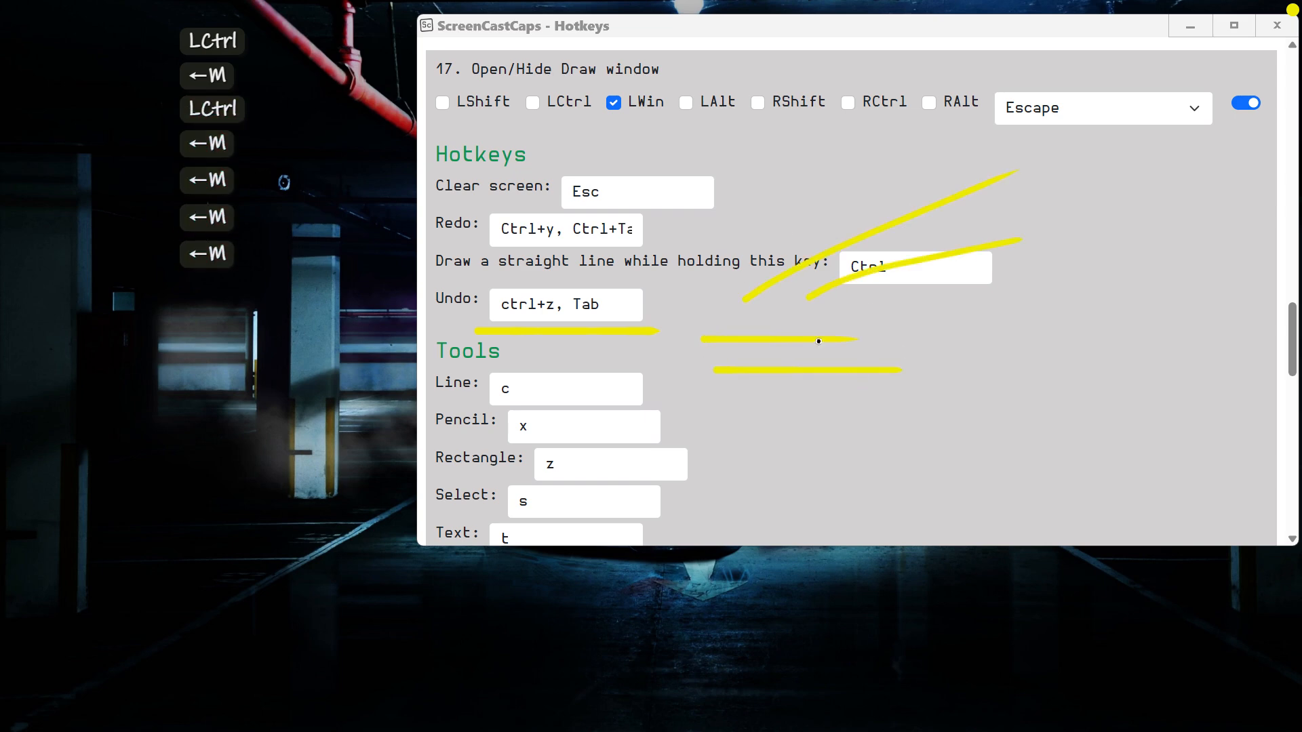
pyautogui.moveTo(820, 348); pyautogui.dragTo(1129, 241)
pyautogui.moveTo(987, 329); pyautogui.dragTo(1161, 278)
pyautogui.press('Tab')
pyautogui.press('Tab')
pyautogui.press('Tab')
pyautogui.press('Tab')
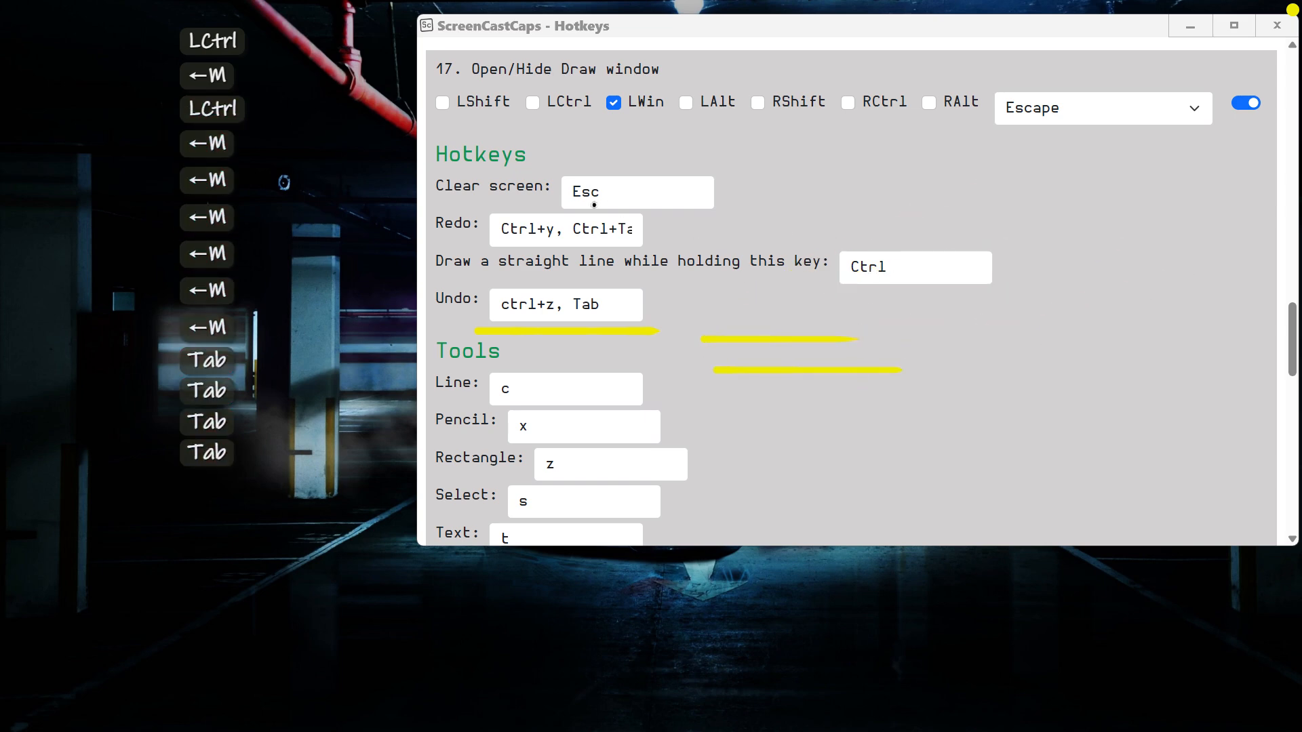
# Underline the Redo hotkey field with a straight line, and undo and redo the last three drawn lines
pyautogui.keyDown('ctrl'); pyautogui.click(484, 252); pyautogui.keyUp('ctrl')
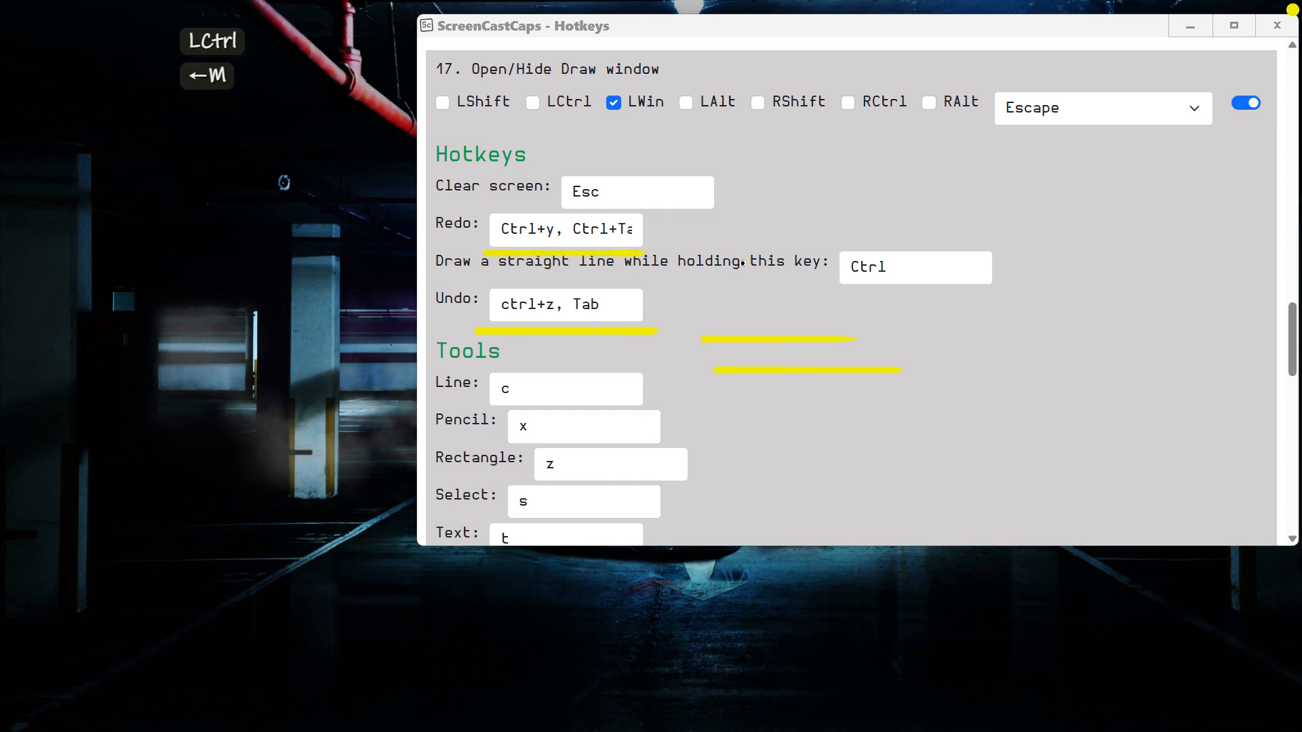
pyautogui.press('Tab')
pyautogui.press('Tab')
pyautogui.press('Tab')
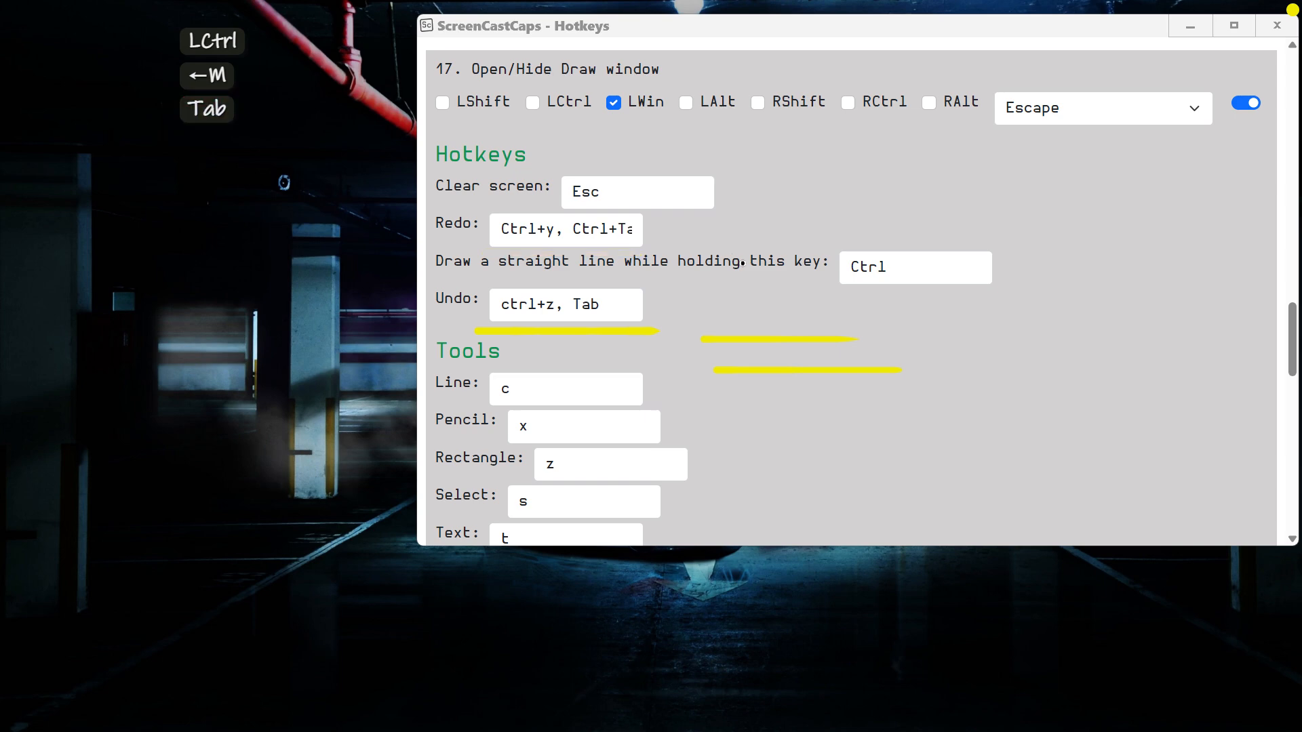
pyautogui.hotkey('ctrl', 'Tab')
pyautogui.hotkey('ctrl', 'Tab')
pyautogui.hotkey('ctrl', 'Tab')
pyautogui.hotkey('ctrl', 'Tab')
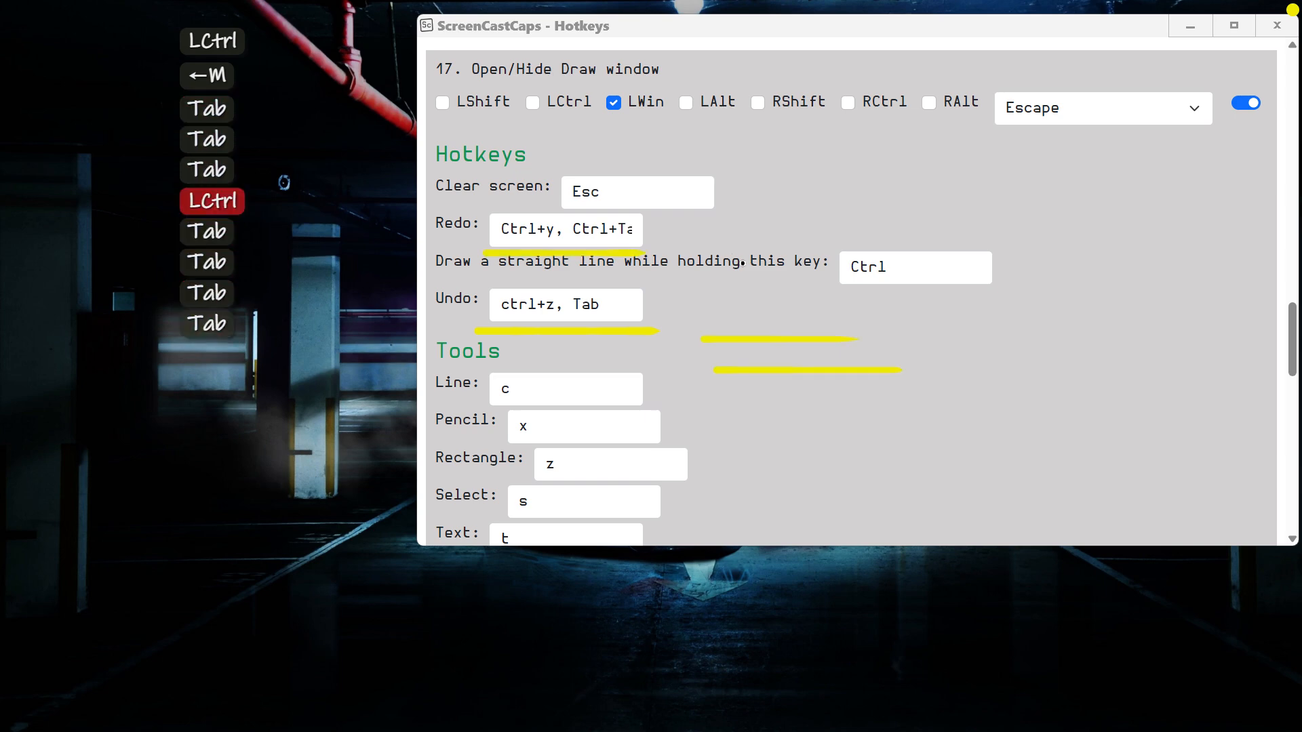
# Undo and redo the last three lines once more, and clear all drawings from the screen
pyautogui.press('Tab')
pyautogui.press('Tab')
pyautogui.press('Tab')
pyautogui.hotkey('ctrl', 'Tab')
pyautogui.hotkey('ctrl', 'Tab')
pyautogui.hotkey('ctrl', 'Tab')
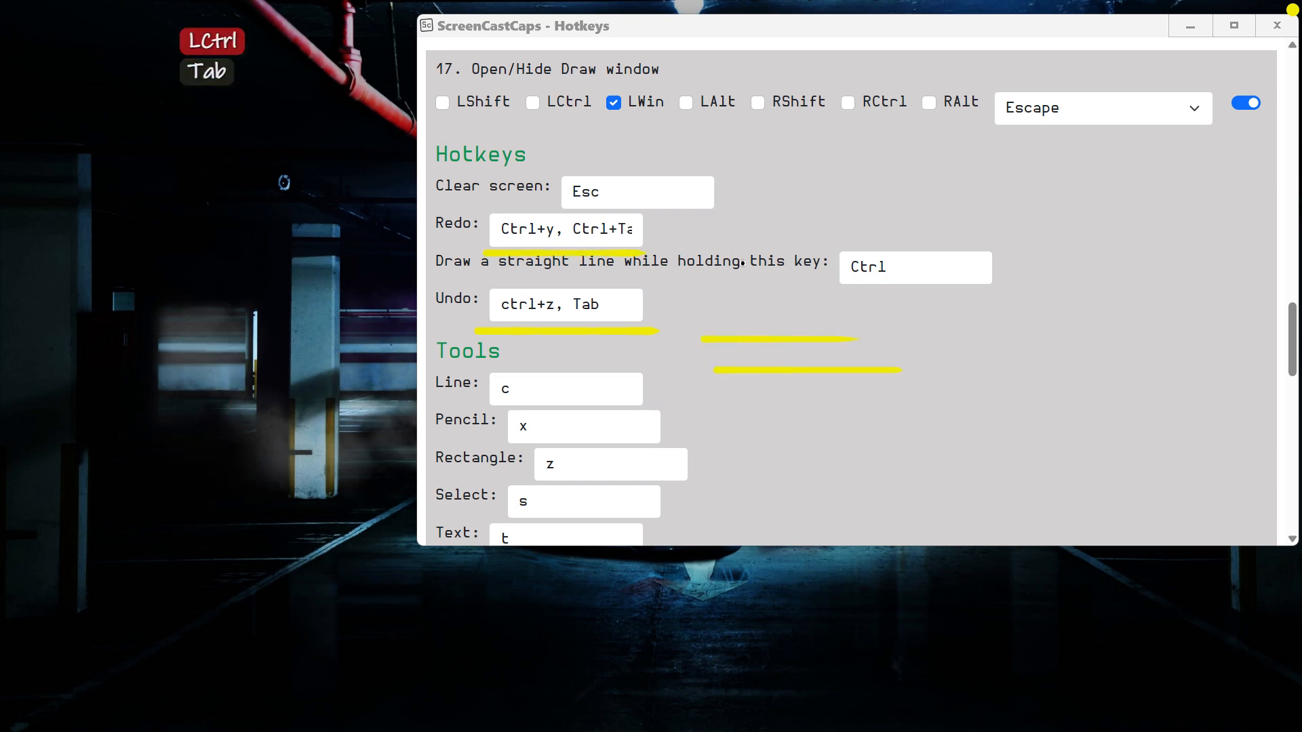
pyautogui.press('Escape')
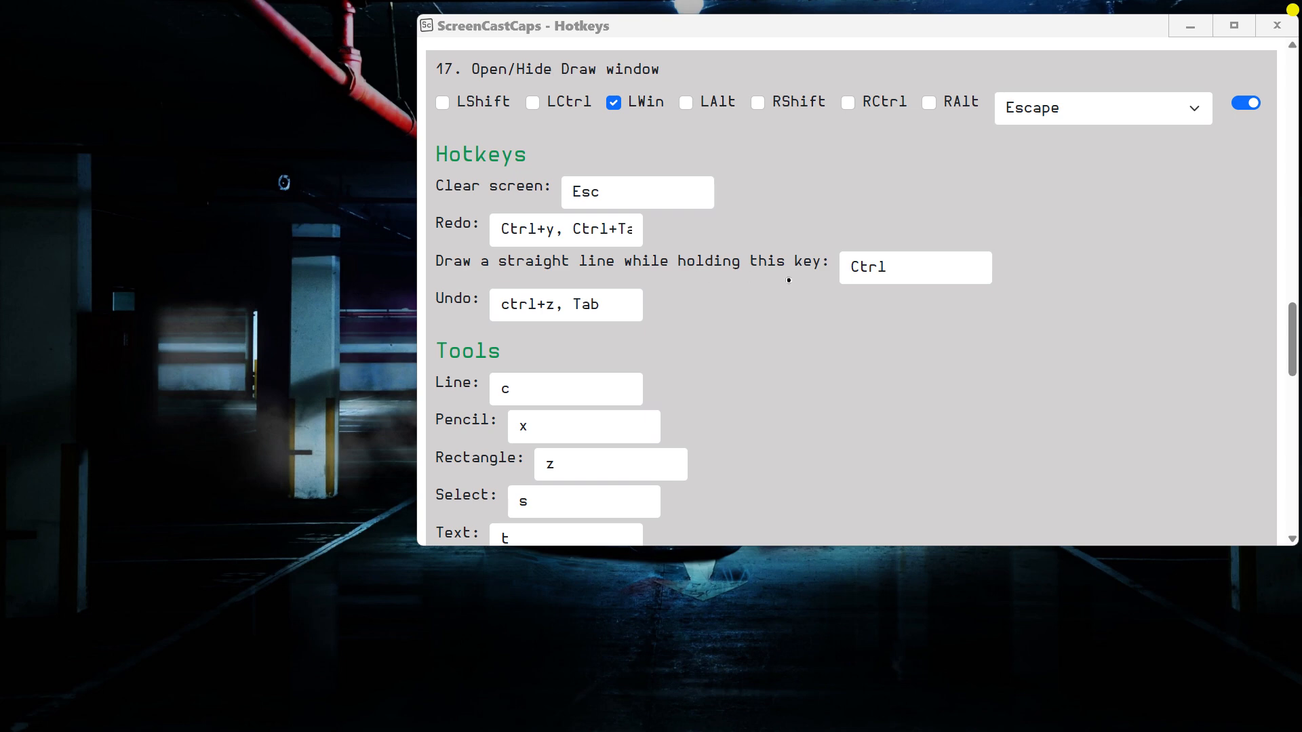
# Draw several constrained horizontal and vertical straight lines near the straight-line key setting, and clear them from the screen
pyautogui.keyDown('ctrl'); pyautogui.click(834, 292); pyautogui.keyUp('ctrl')
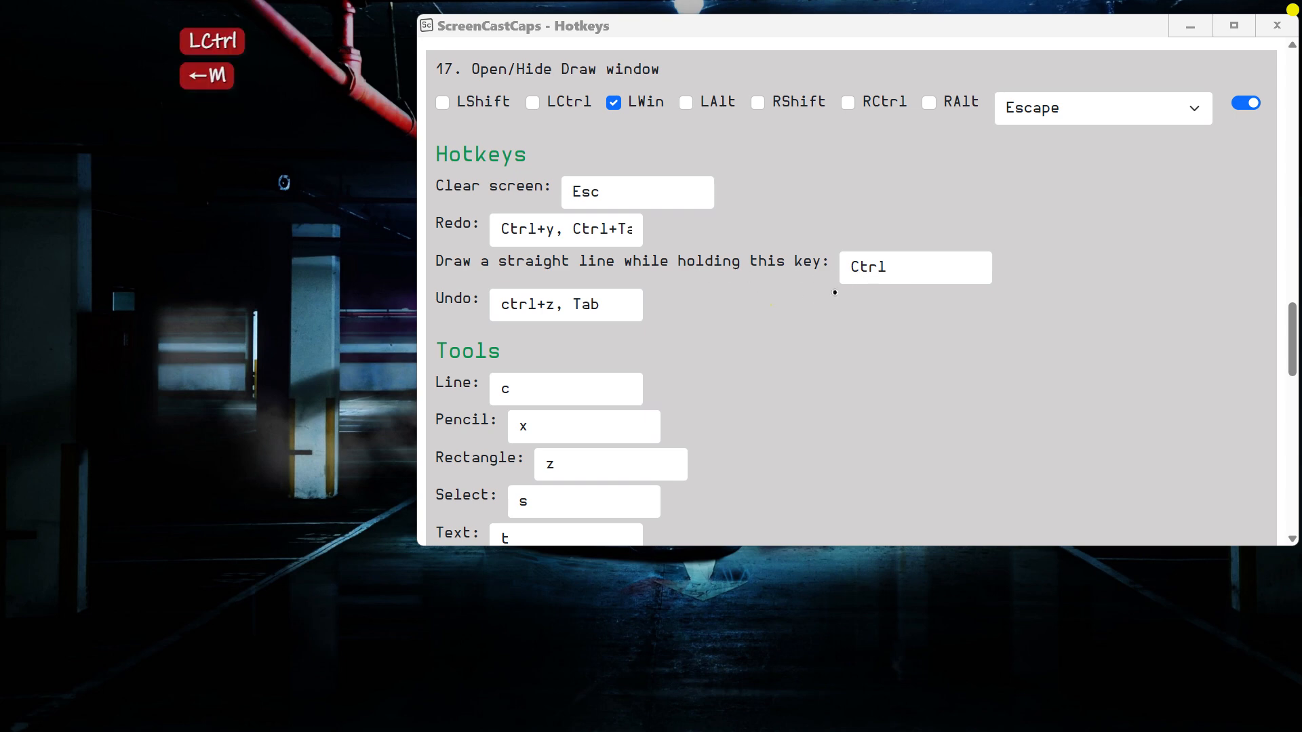
pyautogui.moveTo(791, 222)
pyautogui.mouseDown()
pyautogui.moveTo(979, 183)
pyautogui.moveTo(977, 196)
pyautogui.mouseUp()
pyautogui.moveTo(1039, 146); pyautogui.dragTo(1039, 342)
pyautogui.click(1054, 351)
pyautogui.moveTo(906, 404); pyautogui.dragTo(1151, 403)
pyautogui.press('Escape')
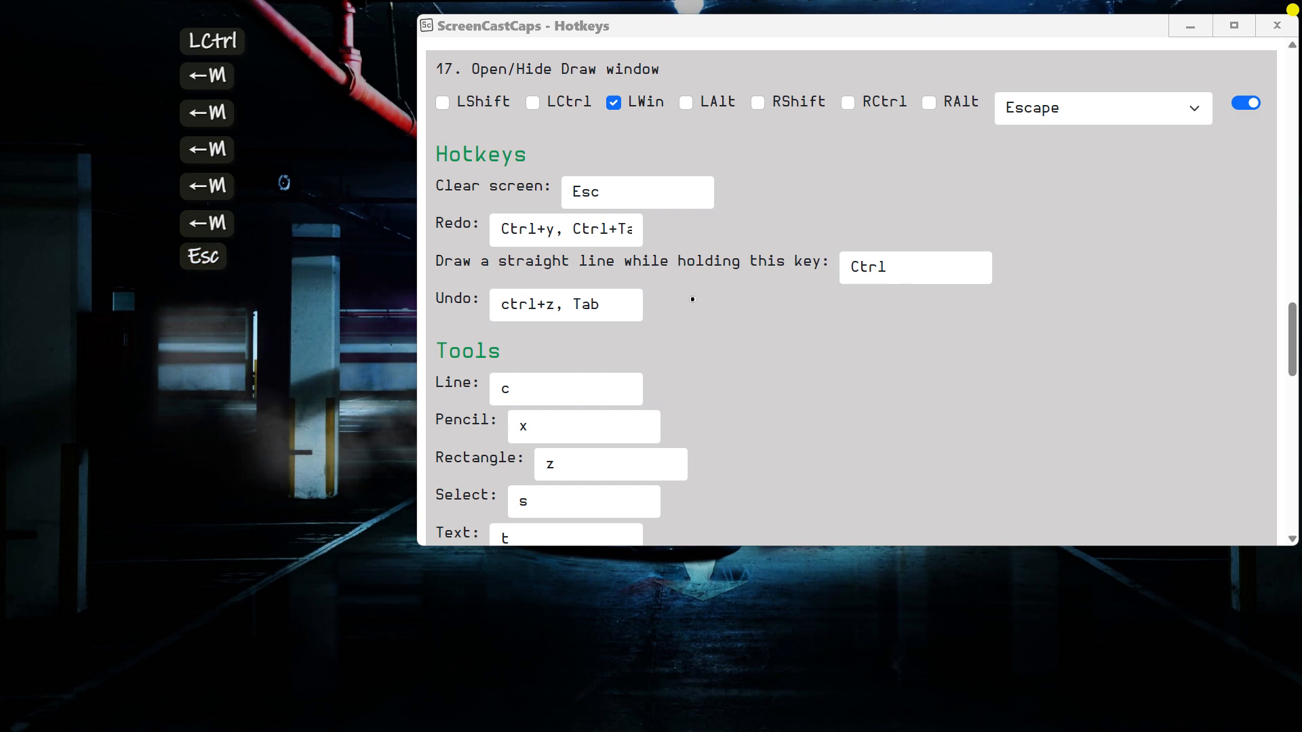
# Hide the drawing overlay and bring the Tools hotkey settings into view
pyautogui.scroll(-4, 692, 299)
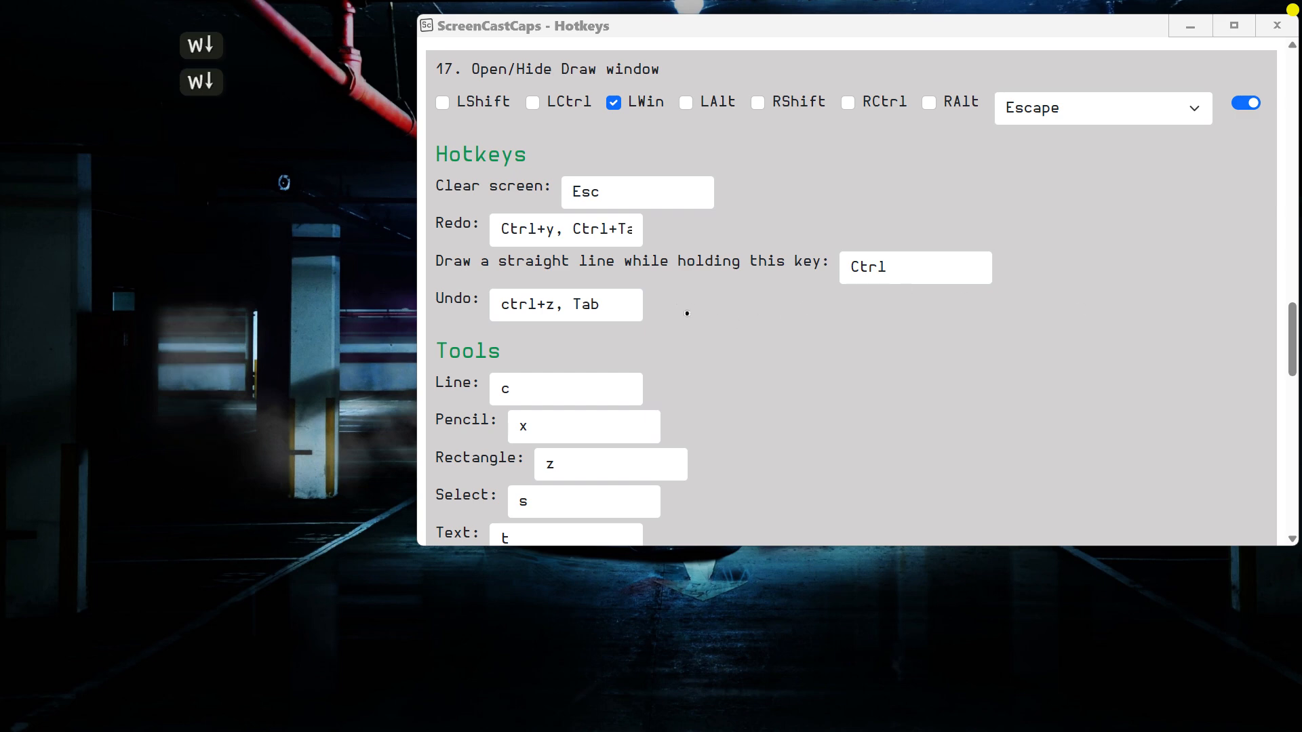
pyautogui.press('super')
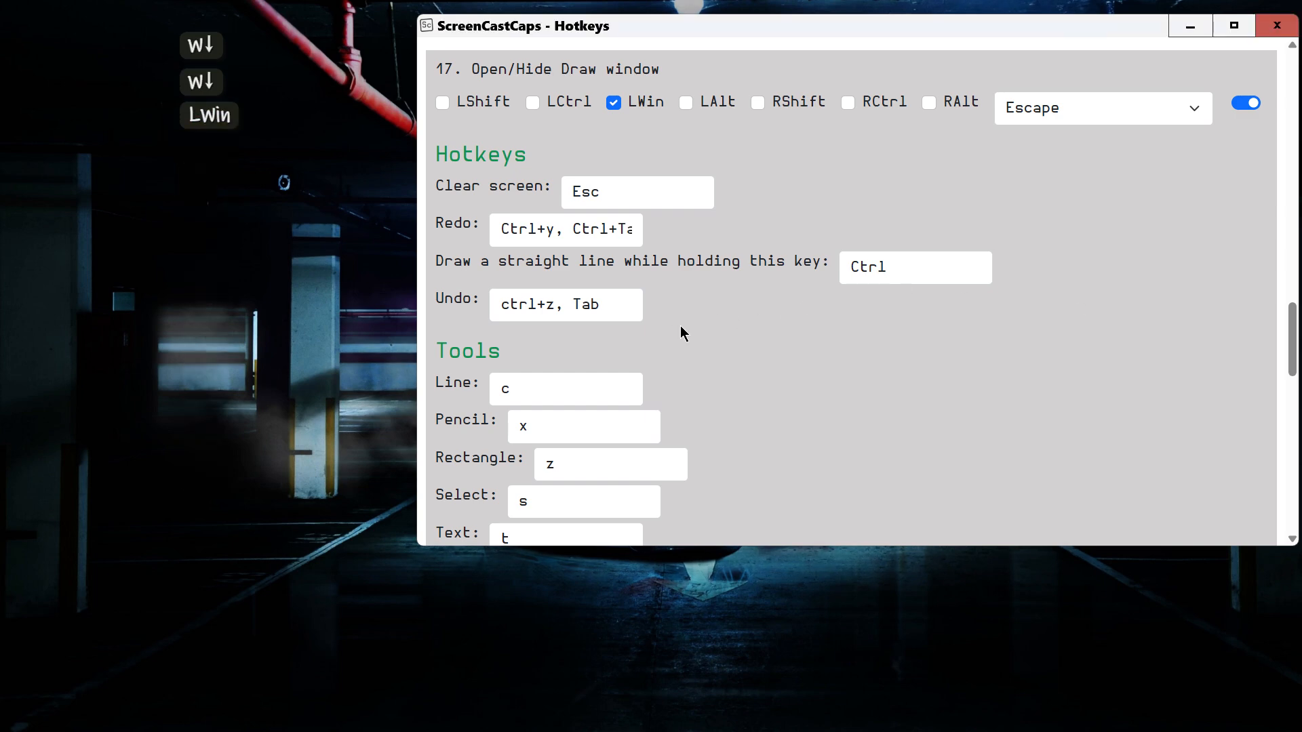
pyautogui.scroll(-2, 681, 326)
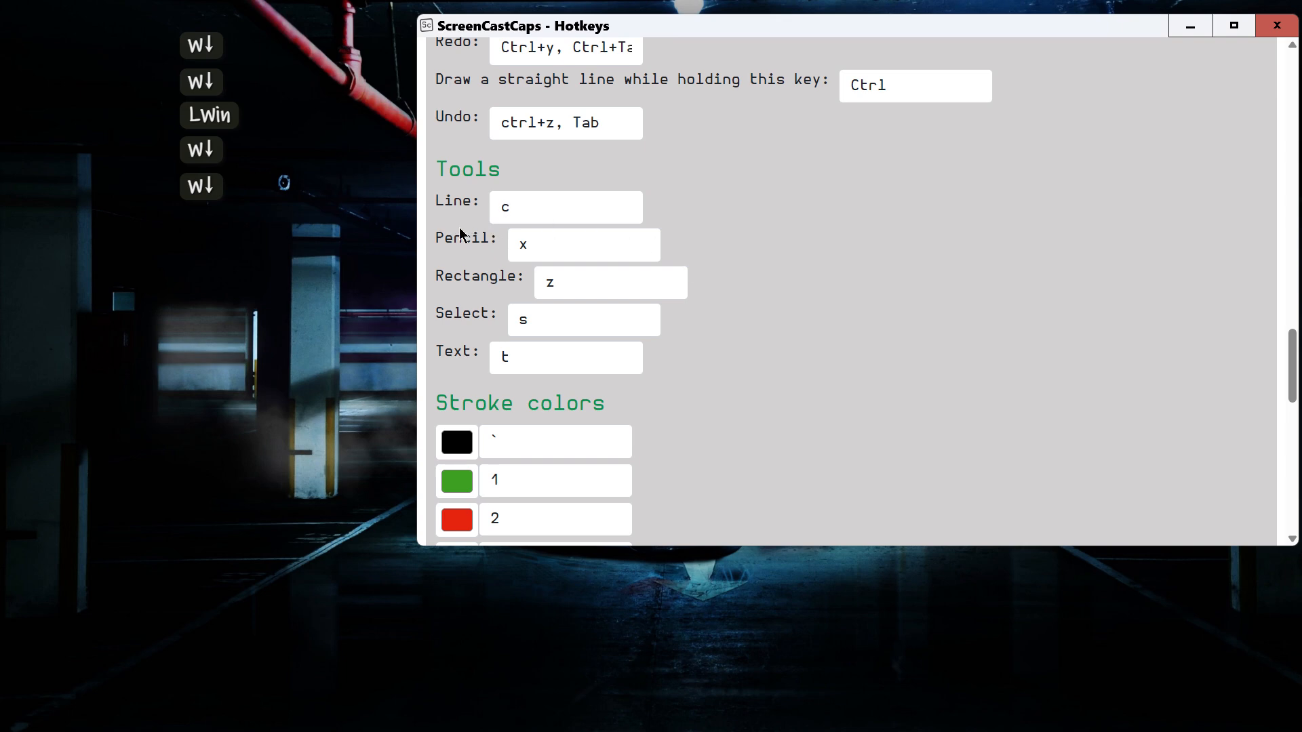
# Reopen the drawing overlay, draw five slanted lines with the Line tool beside the Tools settings, and clear them
pyautogui.press('super')
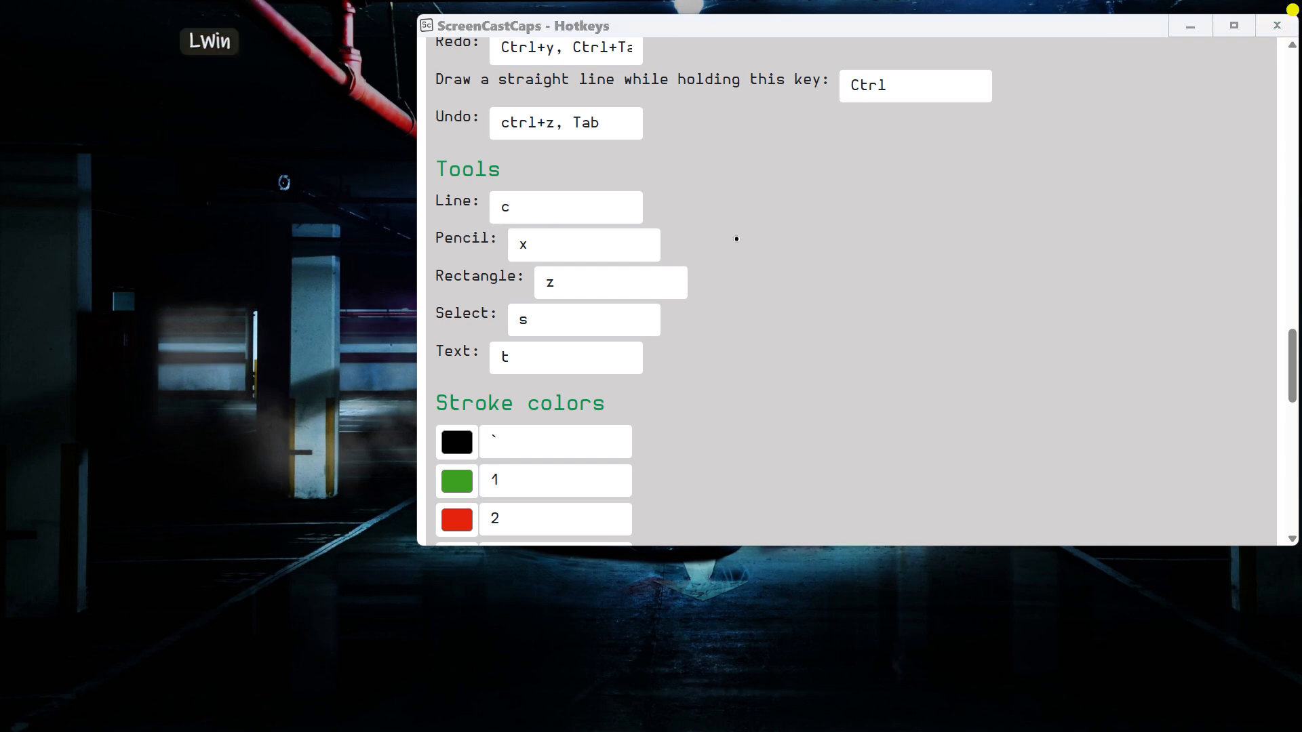
pyautogui.press('c')
pyautogui.moveTo(734, 261); pyautogui.dragTo(921, 241)
pyautogui.moveTo(767, 297); pyautogui.dragTo(947, 249)
pyautogui.moveTo(790, 367); pyautogui.dragTo(1012, 247)
pyautogui.moveTo(866, 358); pyautogui.dragTo(1051, 279)
pyautogui.moveTo(921, 405); pyautogui.dragTo(1074, 329)
pyautogui.moveTo(1147, 294); pyautogui.dragTo(1156, 290)
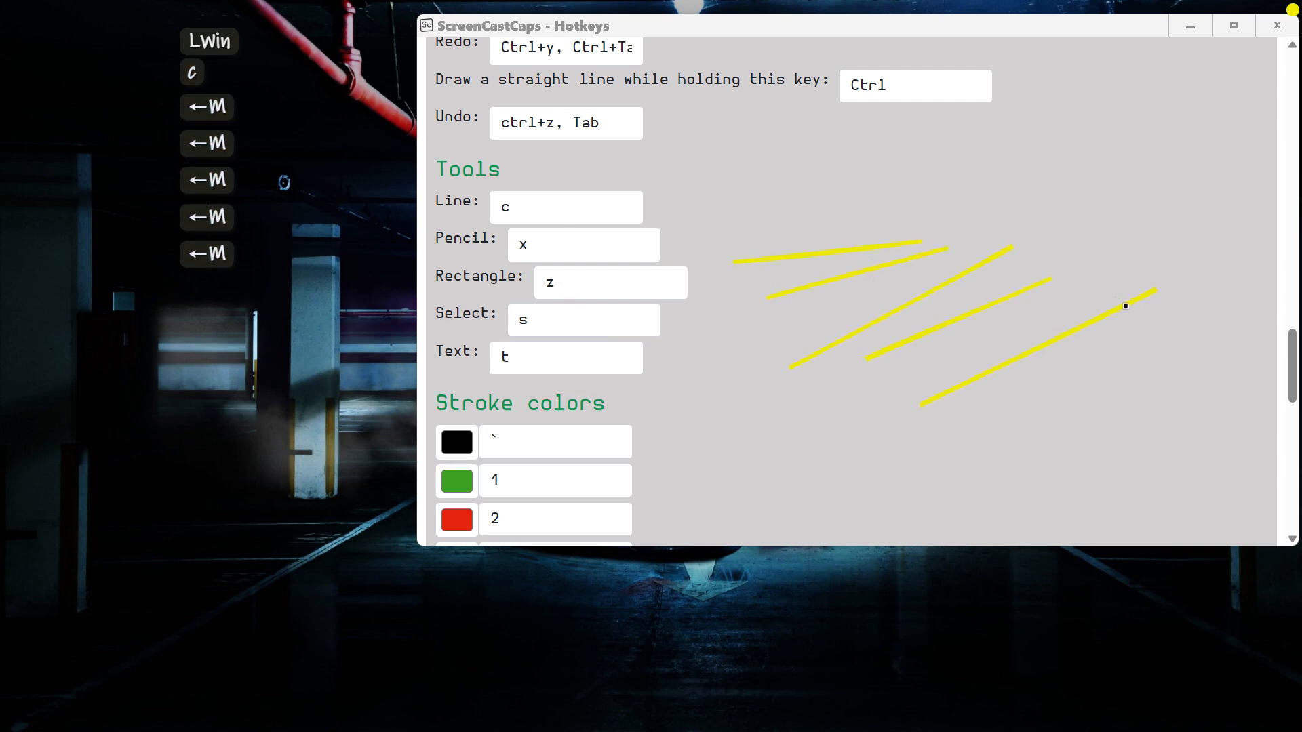
pyautogui.press('Escape')
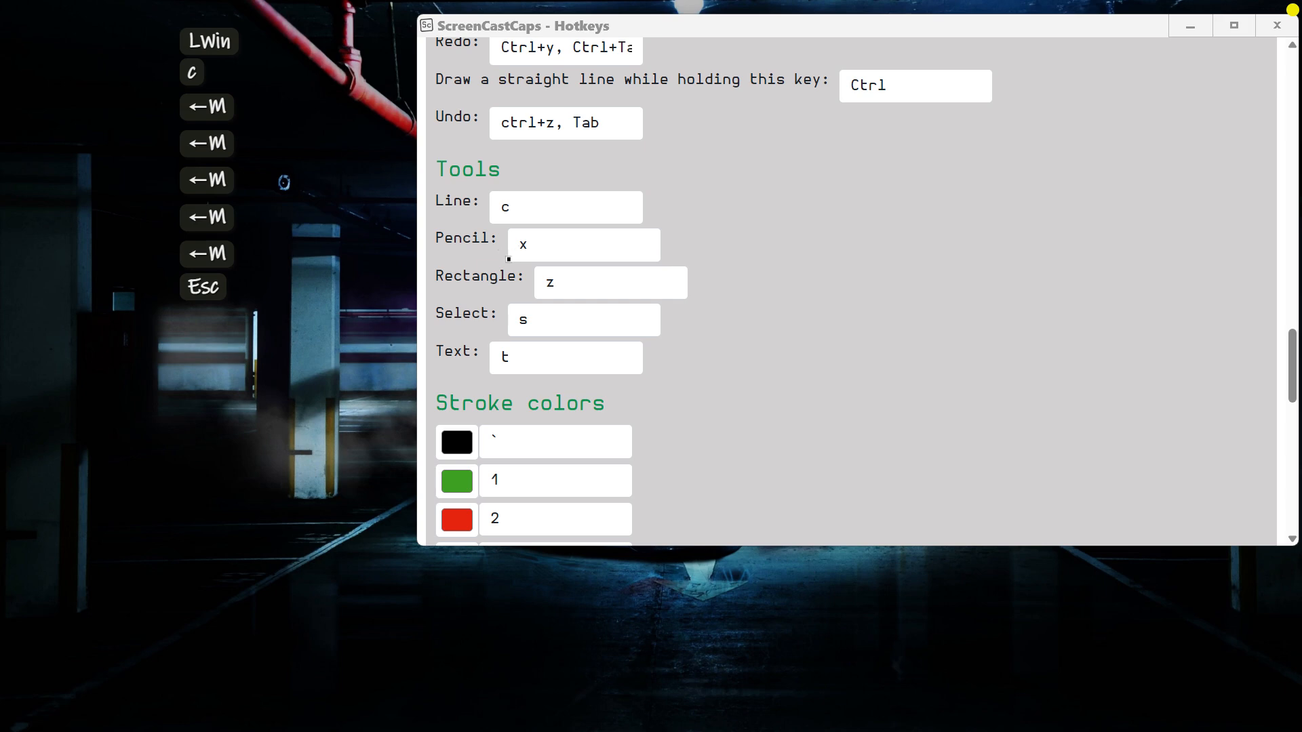
# Draw two freehand strokes with the Pencil tool beside the Tools settings and clear them from the screen
pyautogui.press('x')
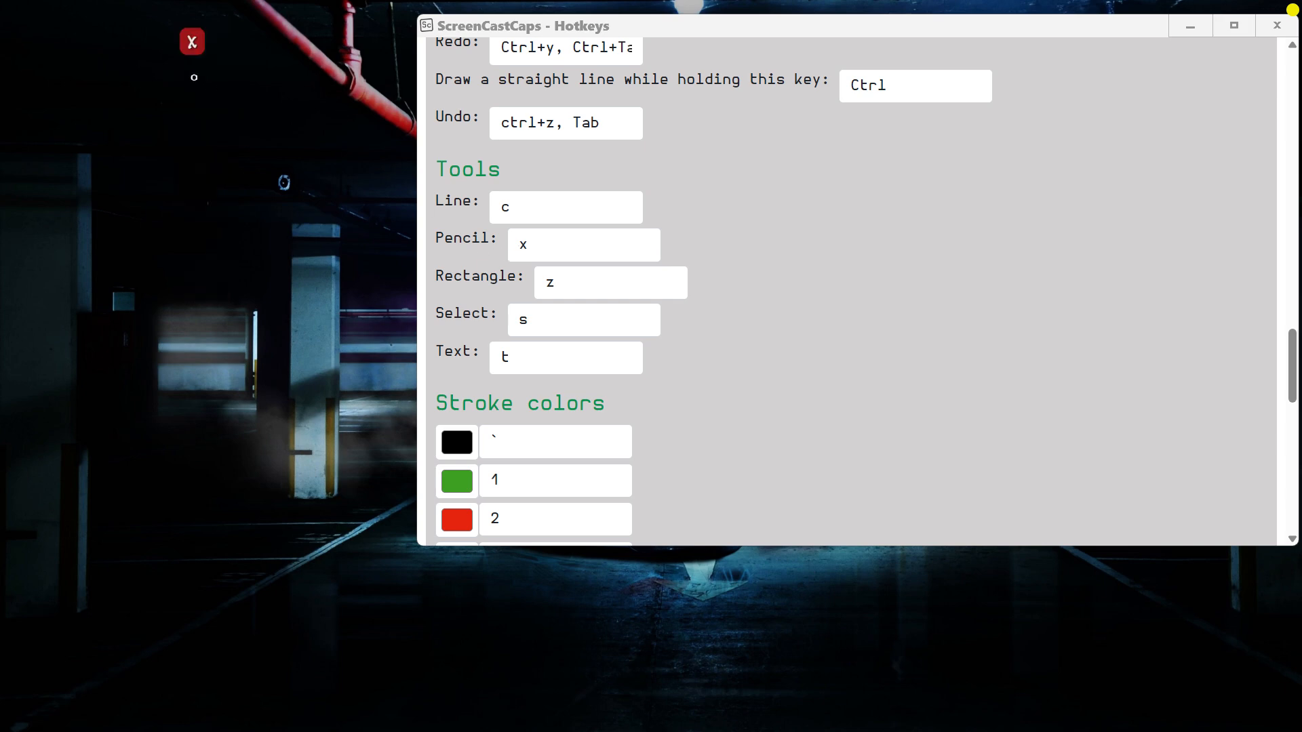
pyautogui.moveTo(714, 323)
pyautogui.mouseDown()
pyautogui.moveTo(831, 229)
pyautogui.moveTo(874, 246)
pyautogui.mouseUp()
pyautogui.moveTo(861, 318); pyautogui.dragTo(1011, 300)
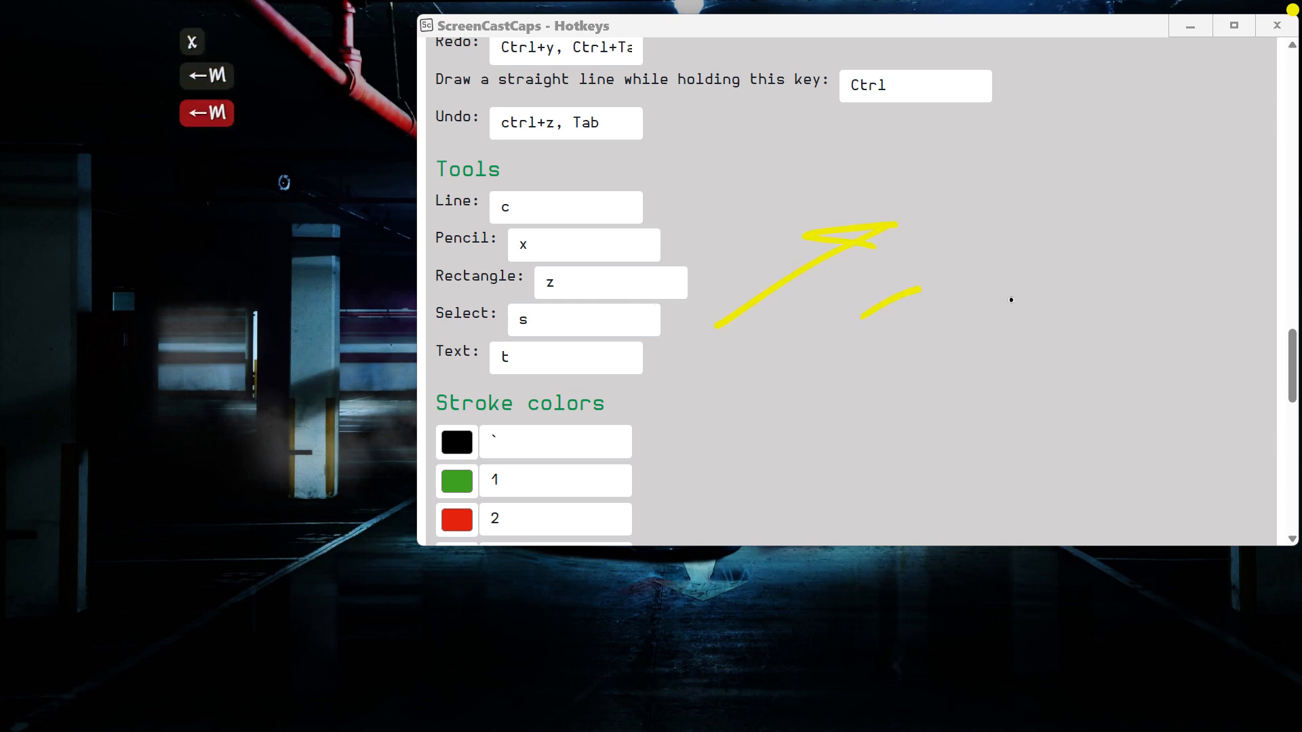
pyautogui.press('Escape')
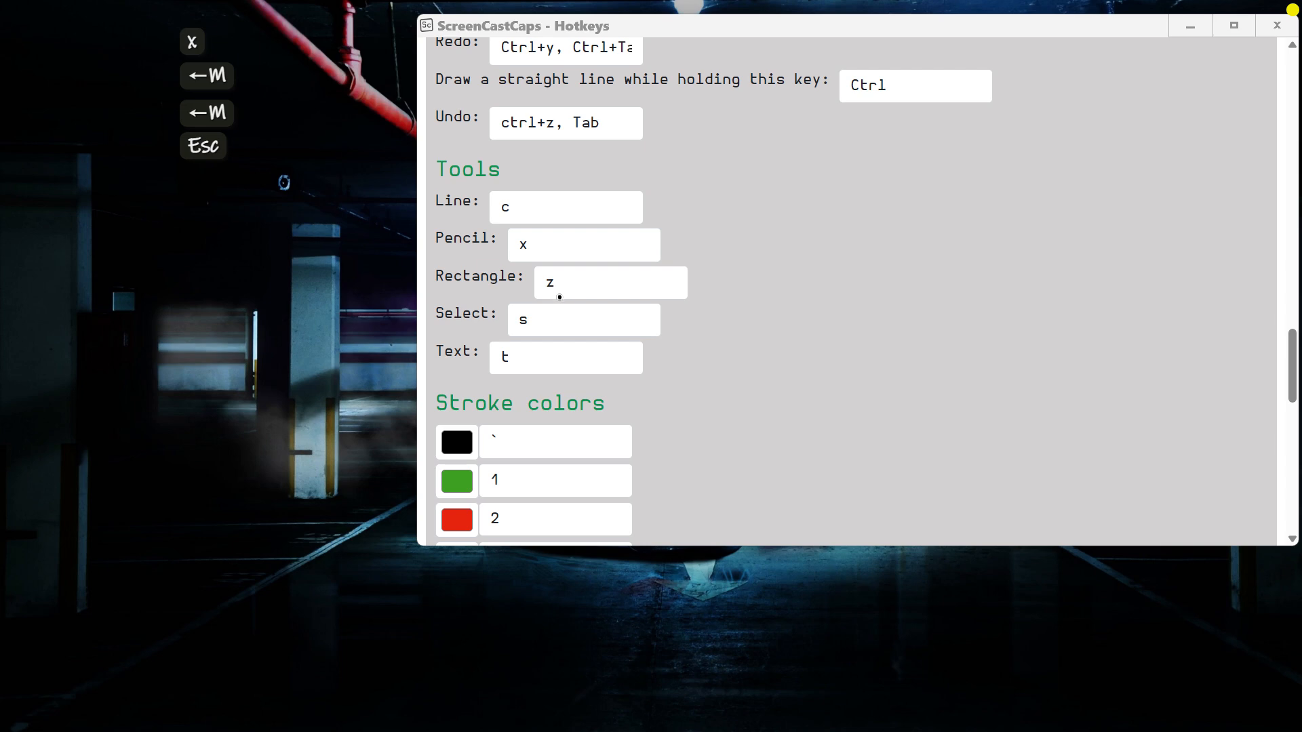
# Draw a rectangle with the Rectangle tool beside the Tools settings and clear it from the screen
pyautogui.press('z')
pyautogui.moveTo(720, 255); pyautogui.dragTo(739, 297)
pyautogui.moveTo(926, 303); pyautogui.dragTo(1059, 333)
pyautogui.press('Escape')
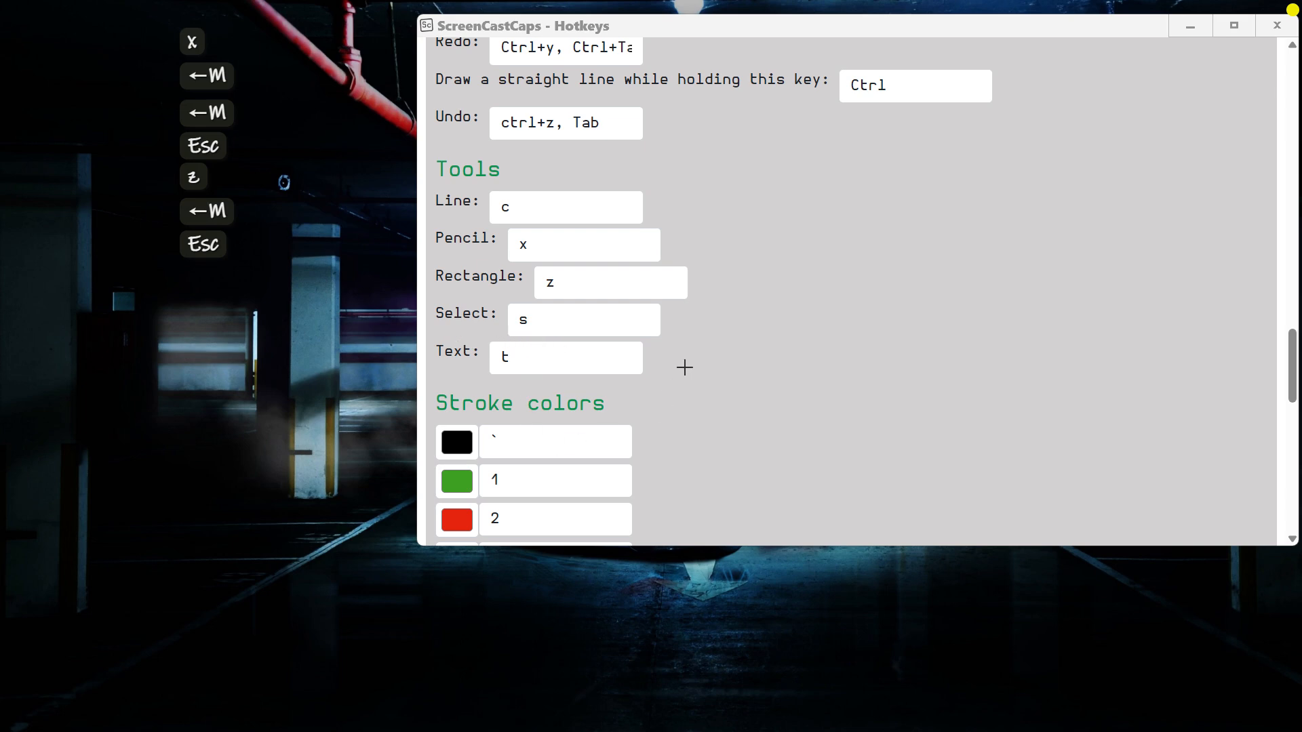
# Draw a wide rectangle beside the Tools settings and two freehand Pencil strokes below it
pyautogui.moveTo(716, 156)
pyautogui.mouseDown()
pyautogui.moveTo(1075, 177)
pyautogui.moveTo(1060, 222)
pyautogui.mouseUp()
pyautogui.press('x')
pyautogui.moveTo(751, 318); pyautogui.dragTo(1023, 267)
pyautogui.moveTo(780, 358); pyautogui.dragTo(1042, 328)
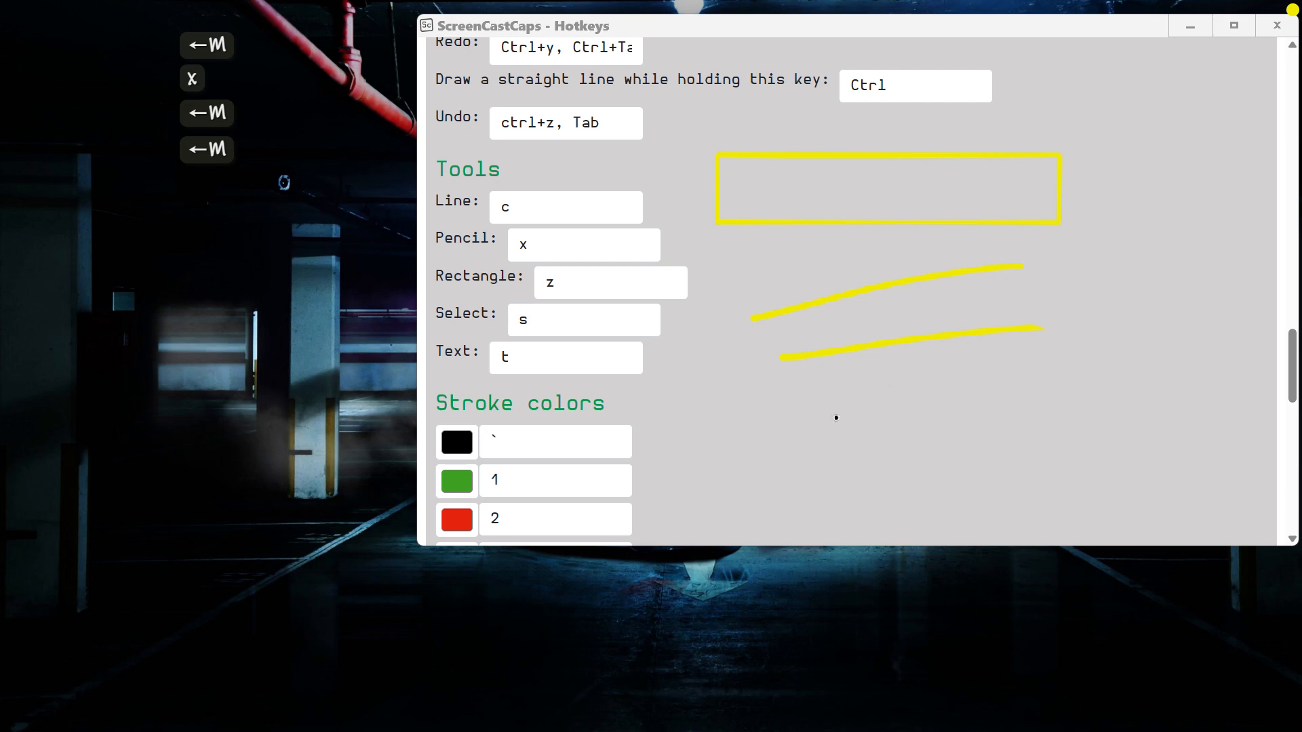
# Move the rectangle and both freehand strokes up and to the right with the Select tool
pyautogui.press('s')
pyautogui.moveTo(800, 217); pyautogui.dragTo(996, 135)
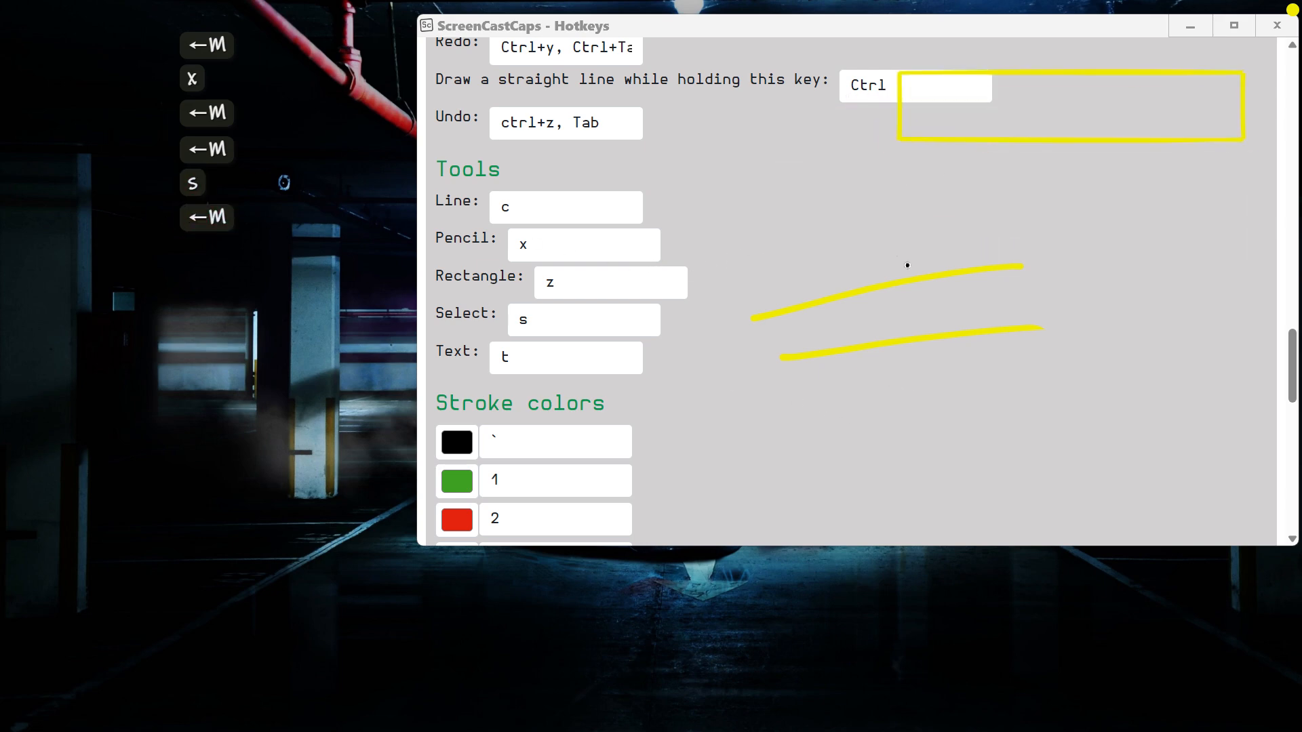
pyautogui.moveTo(904, 276); pyautogui.dragTo(1112, 191)
pyautogui.moveTo(966, 339)
pyautogui.mouseDown()
pyautogui.moveTo(1130, 259)
pyautogui.moveTo(1153, 268)
pyautogui.mouseUp()
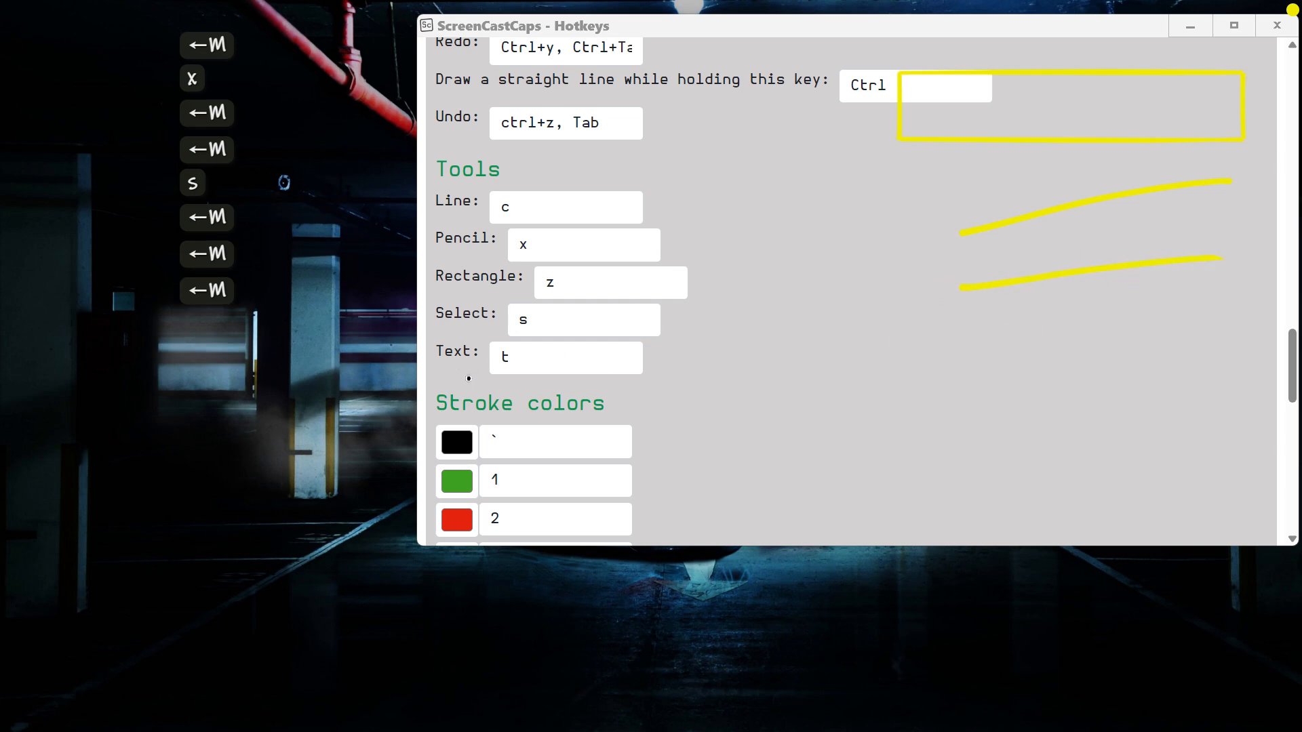
# Underline the Text tool's hotkey field with a straight line and clear the screen
pyautogui.moveTo(486, 379); pyautogui.dragTo(564, 373)
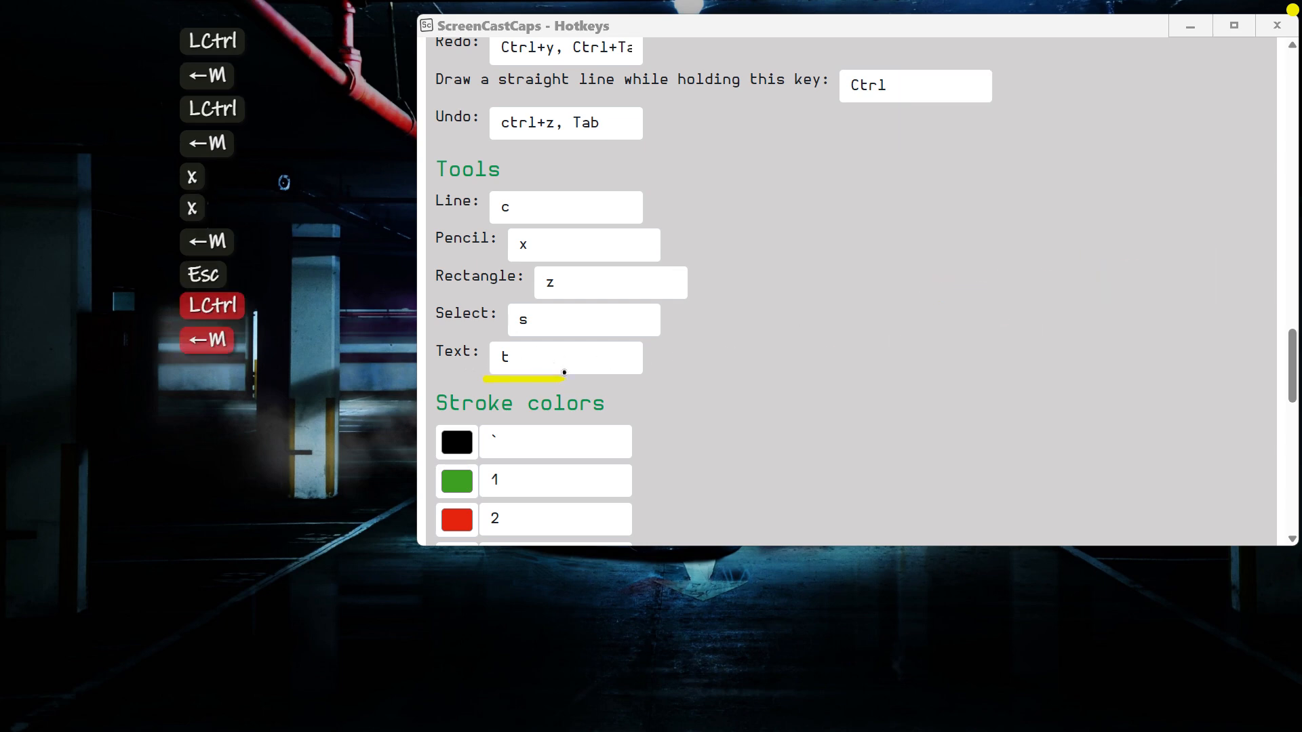
pyautogui.moveTo(668, 389); pyautogui.dragTo(670, 390)
pyautogui.press('Escape')
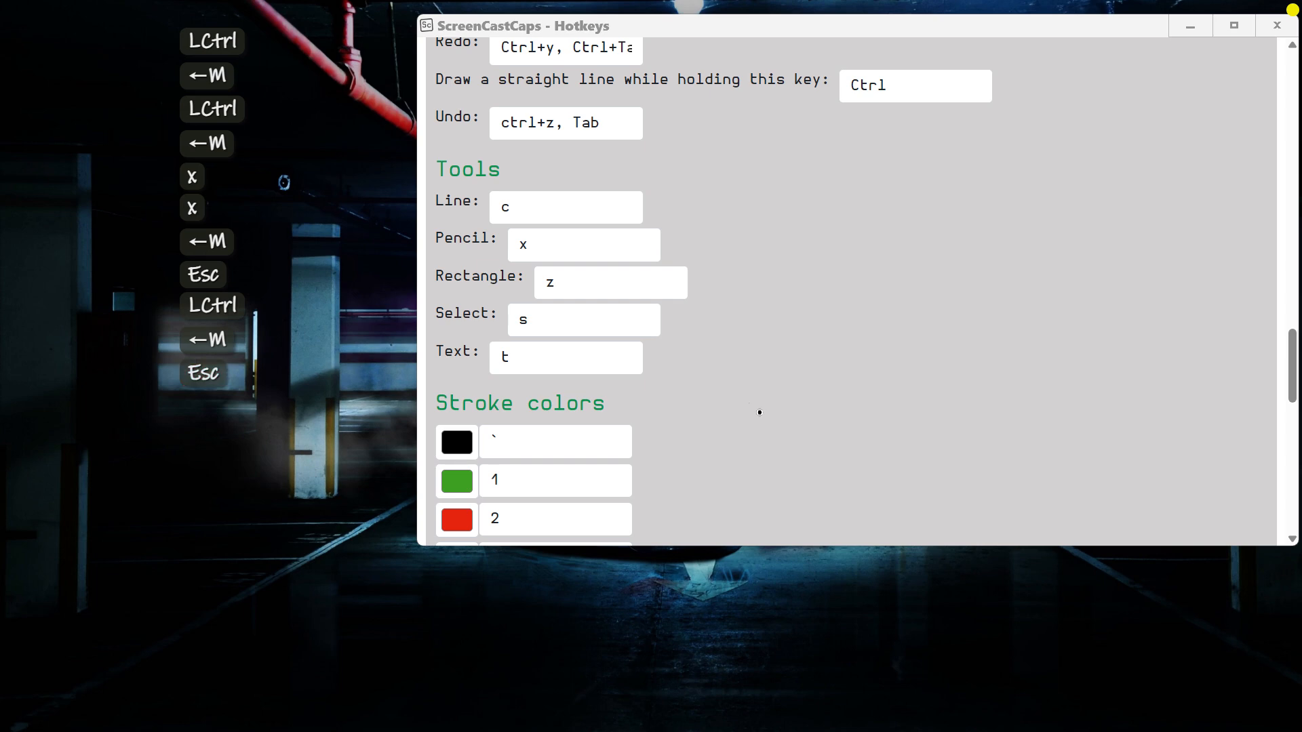
# Place a label reading "Text" beside the Tools settings with the Text tool
pyautogui.press('+')
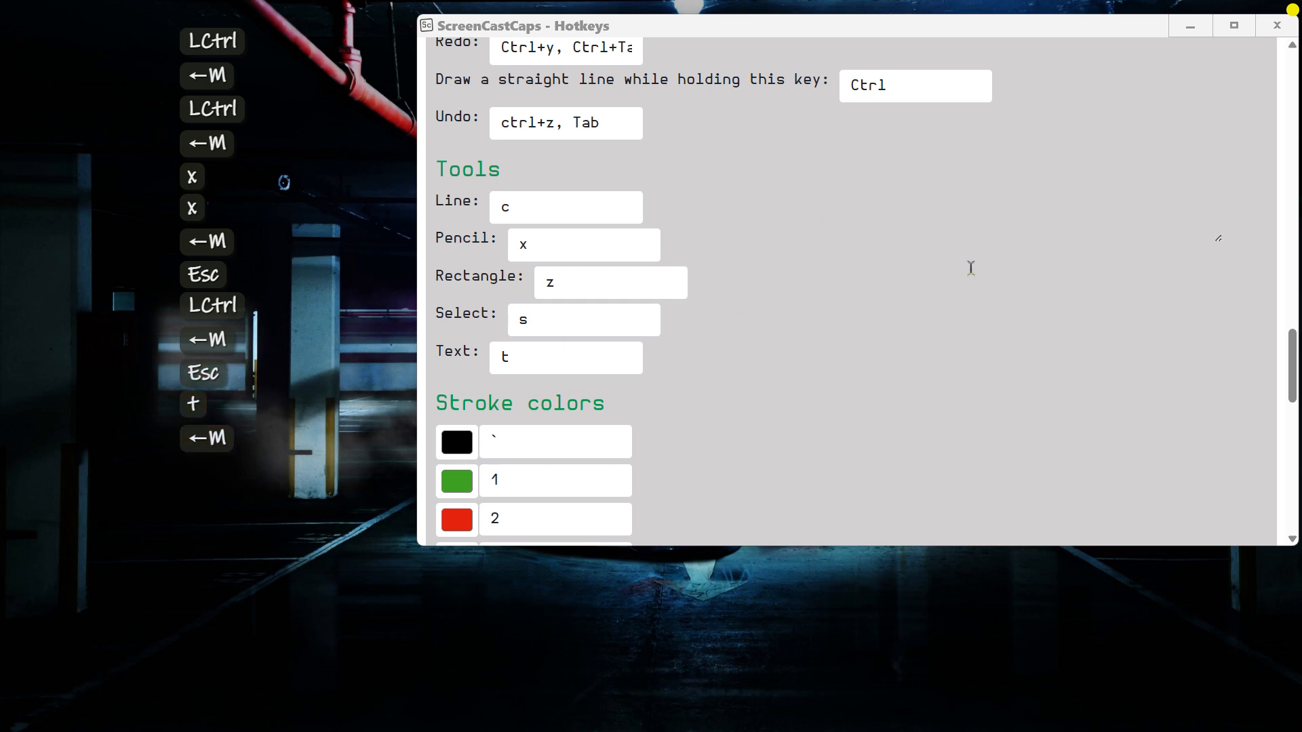
pyautogui.write('Text')
pyautogui.click(832, 139)
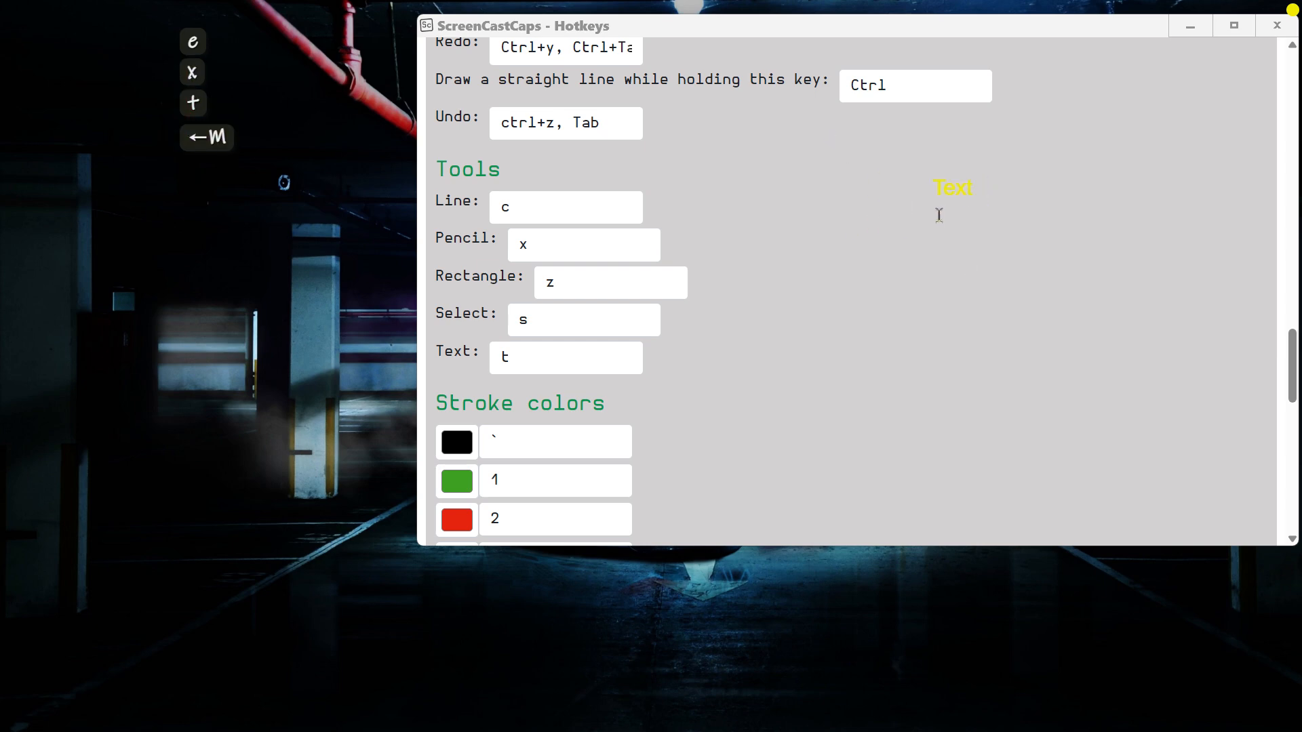
# Move the "Text" label up and to the right with the Select tool, and clear the screen
pyautogui.press('x')
pyautogui.press('s')
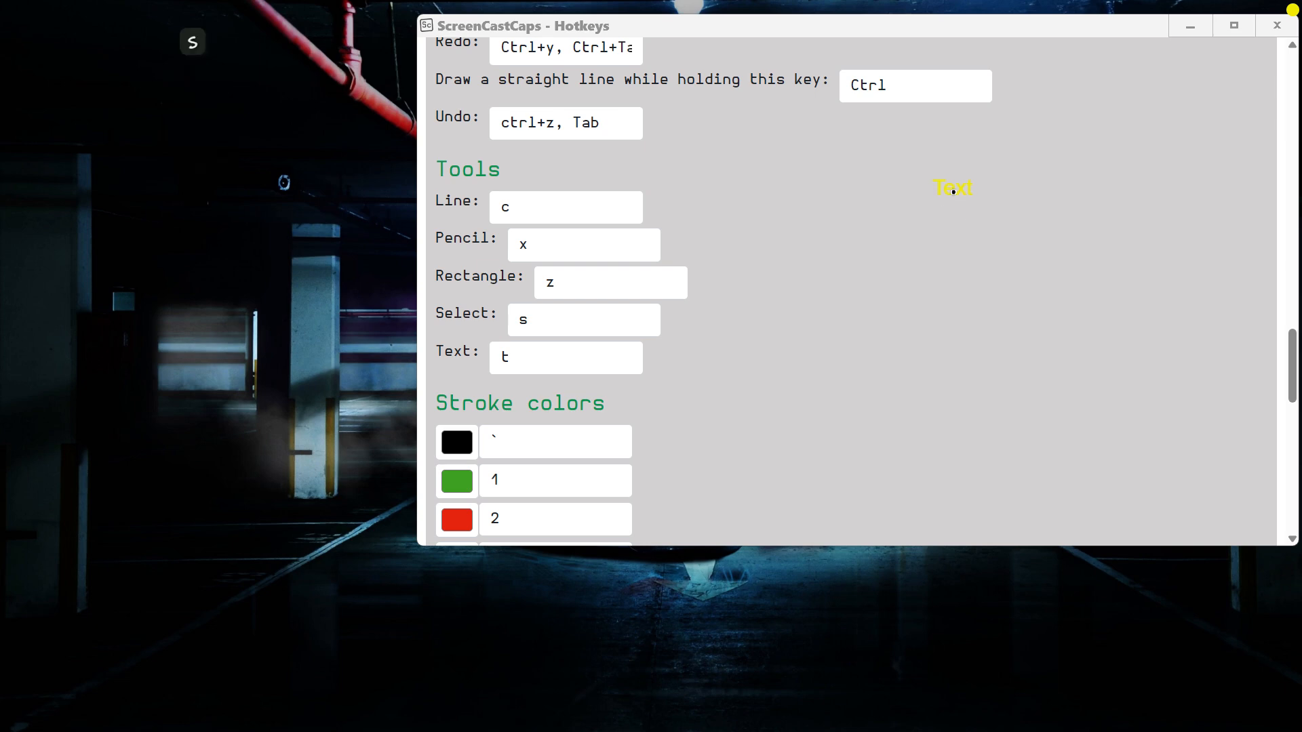
pyautogui.moveTo(948, 194); pyautogui.dragTo(1085, 76)
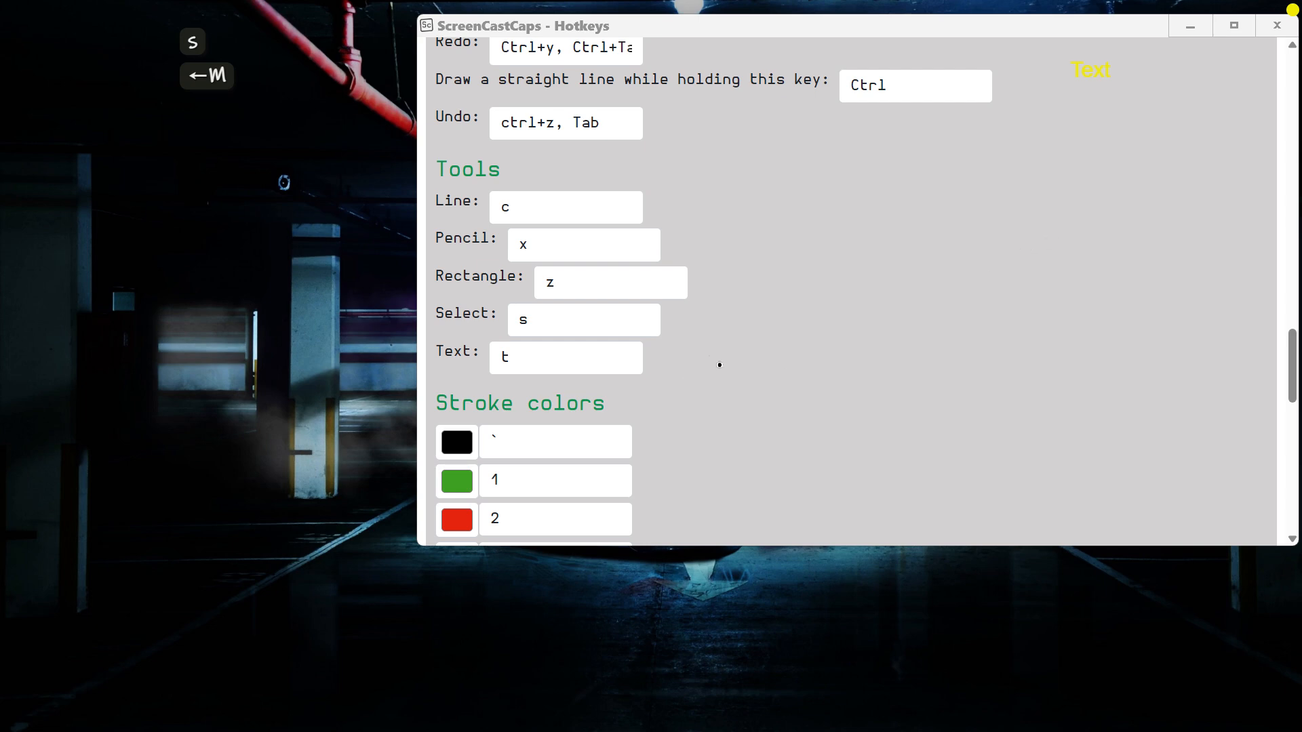
pyautogui.press('Escape')
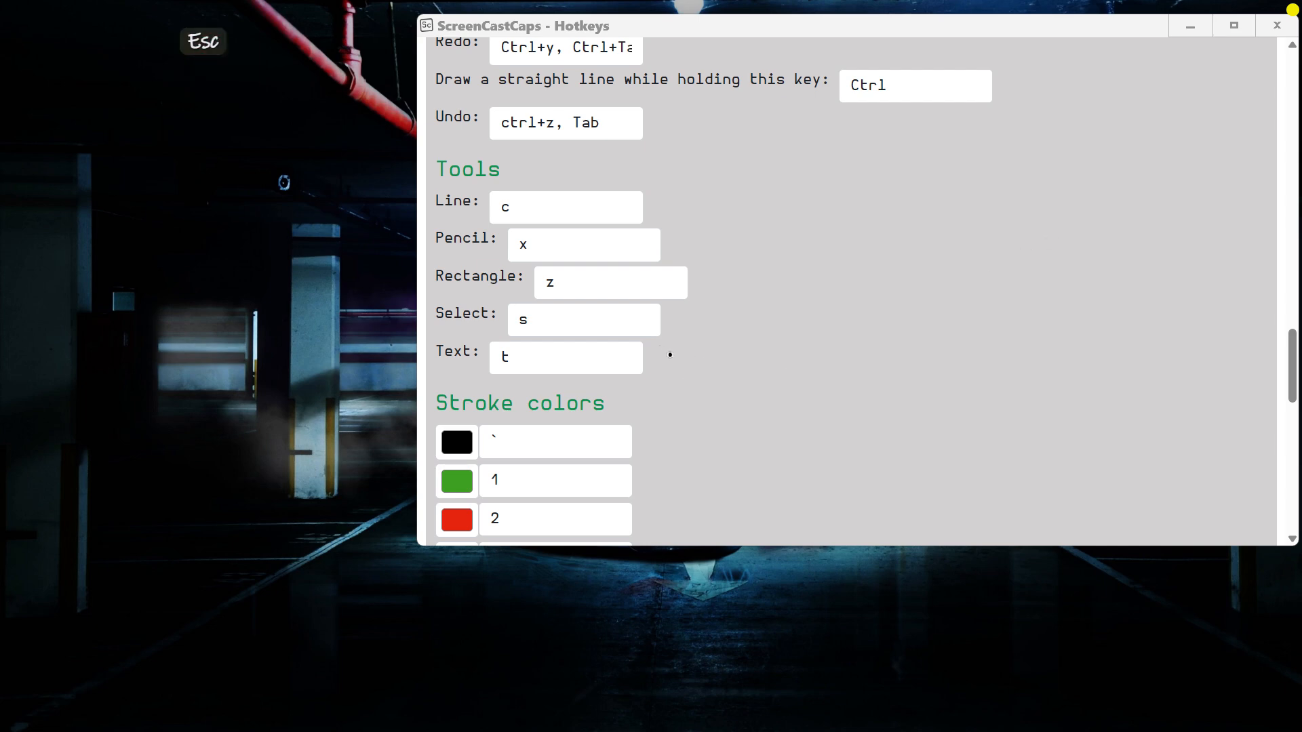
pyautogui.press('super')
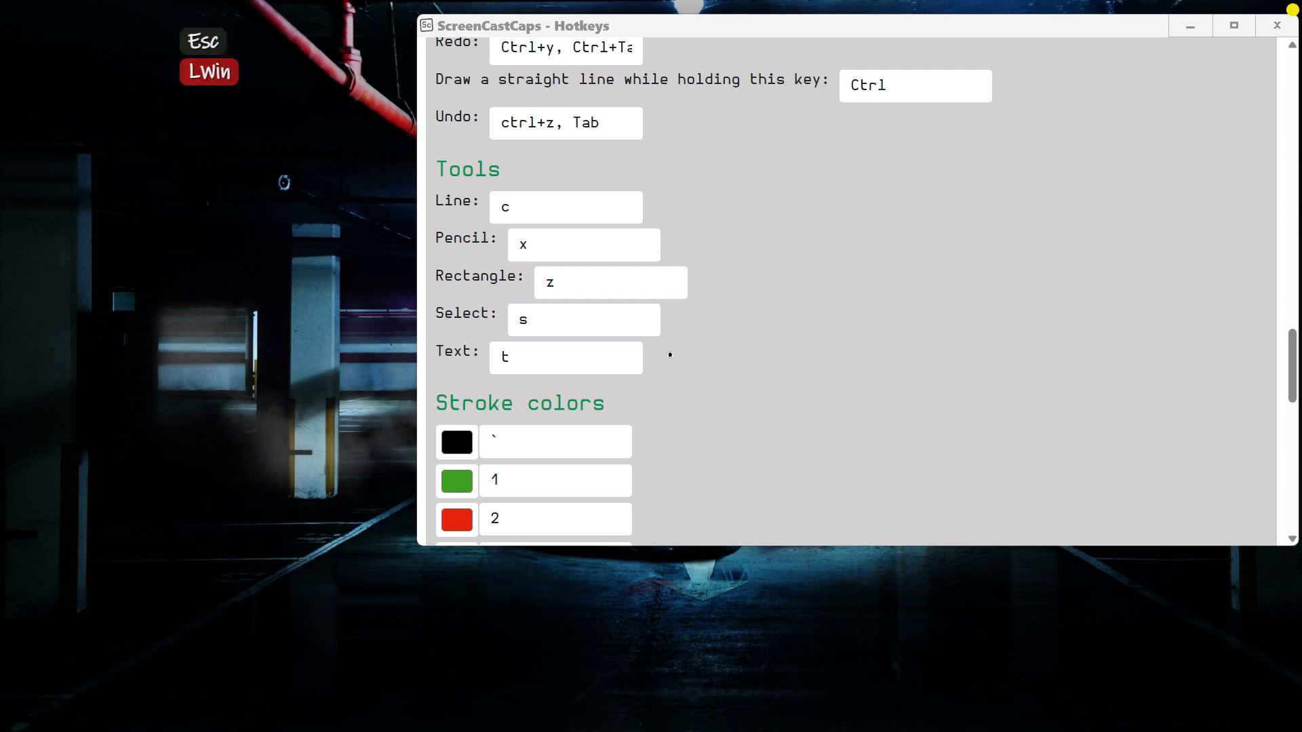
# Draw green, red and orange freehand strokes beside the Stroke colors list using color hotkeys 1, 2 and 3
pyautogui.scroll(-3, 673, 357)
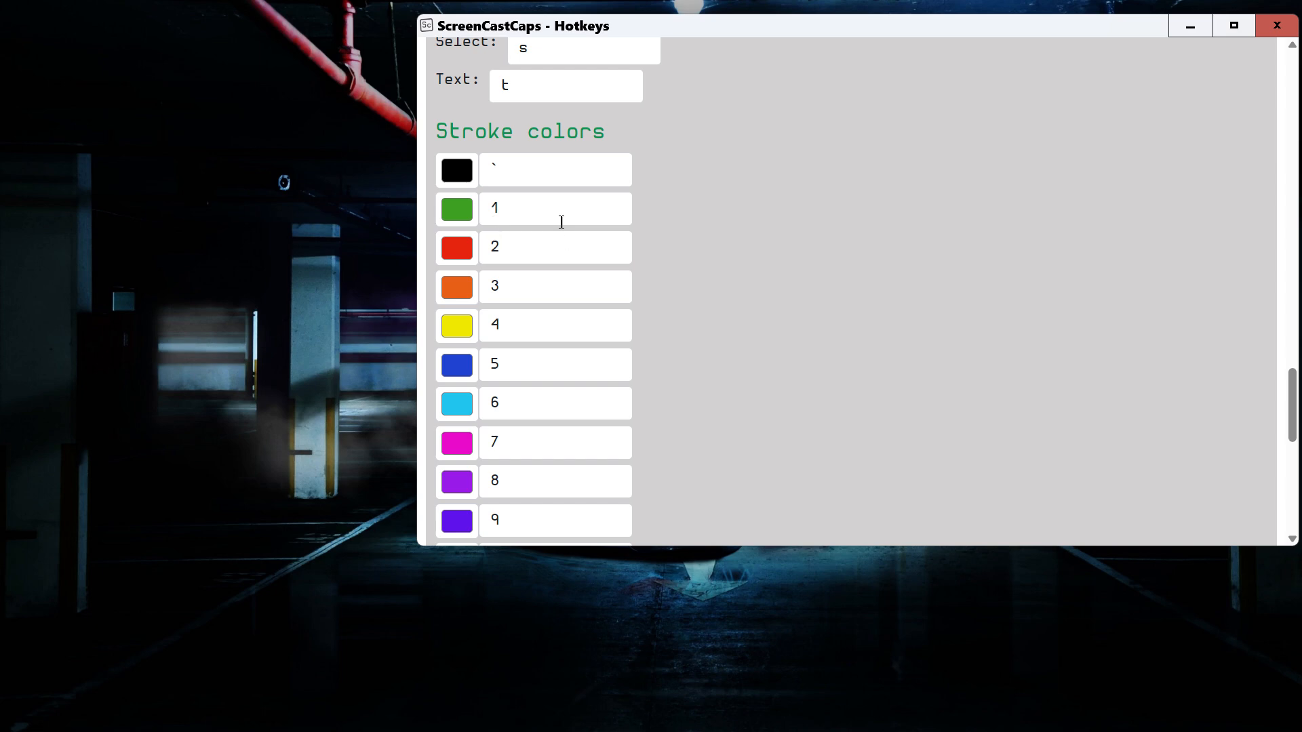
pyautogui.press('1')
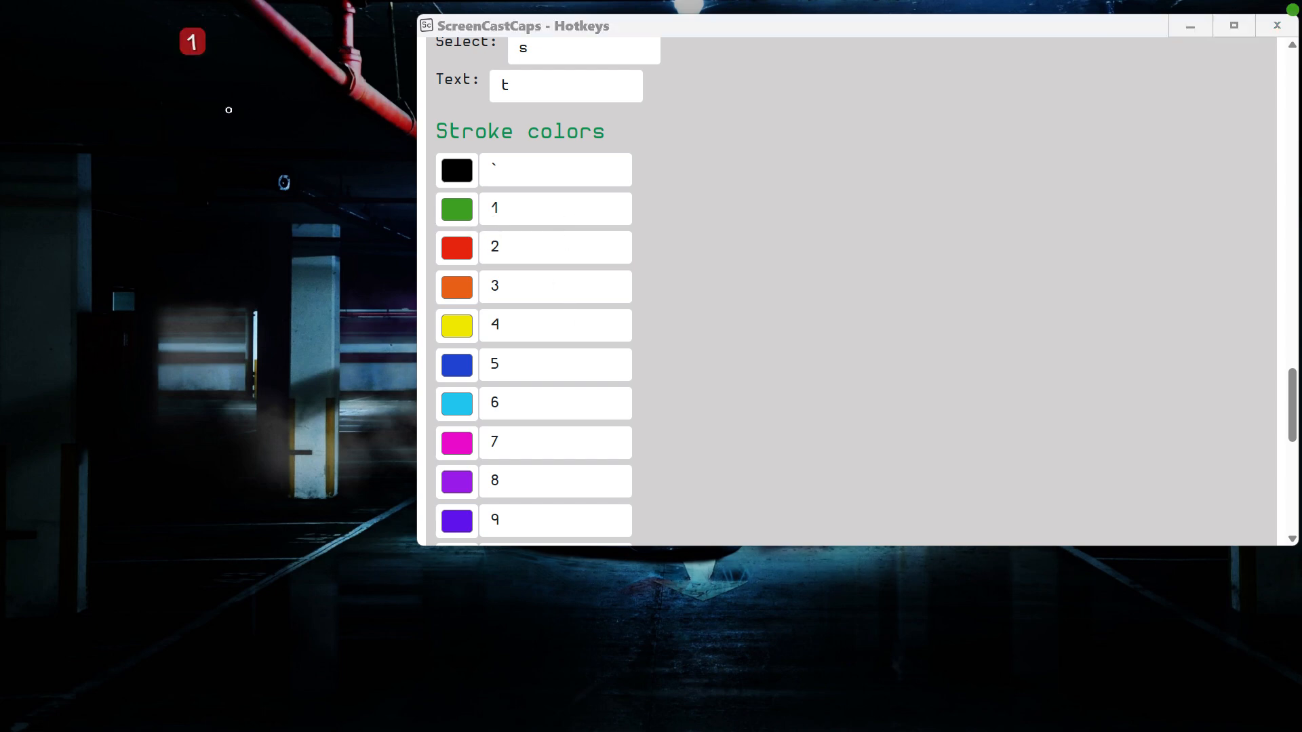
pyautogui.moveTo(660, 195); pyautogui.dragTo(894, 179)
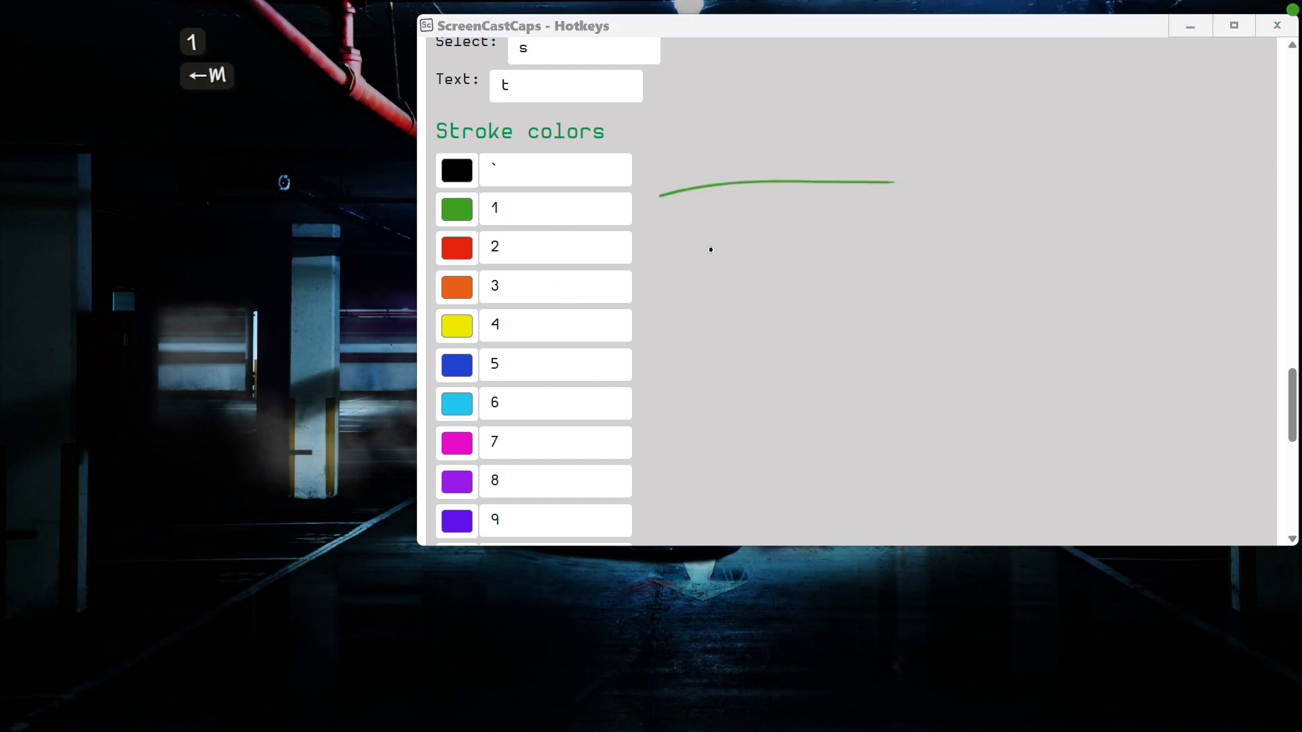
pyautogui.press('2')
pyautogui.moveTo(680, 219); pyautogui.dragTo(1026, 246)
pyautogui.press('3')
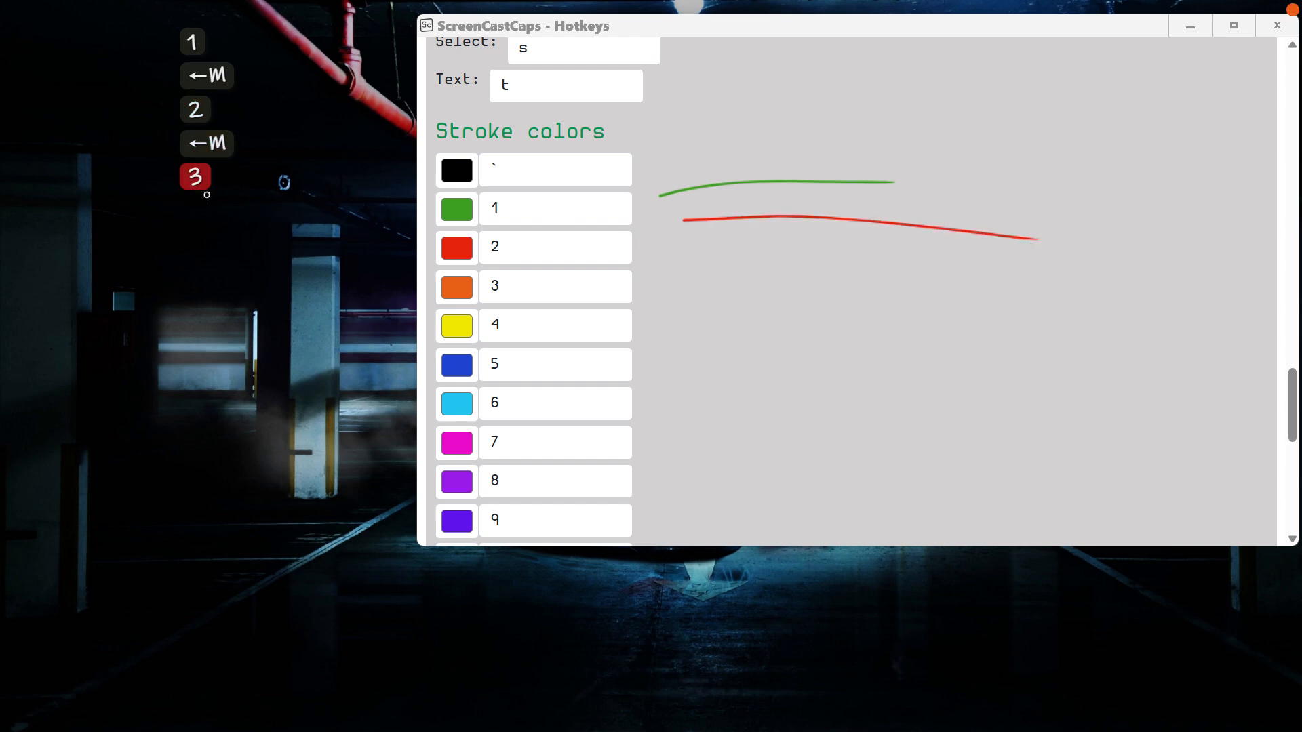
pyautogui.moveTo(668, 270); pyautogui.dragTo(987, 278)
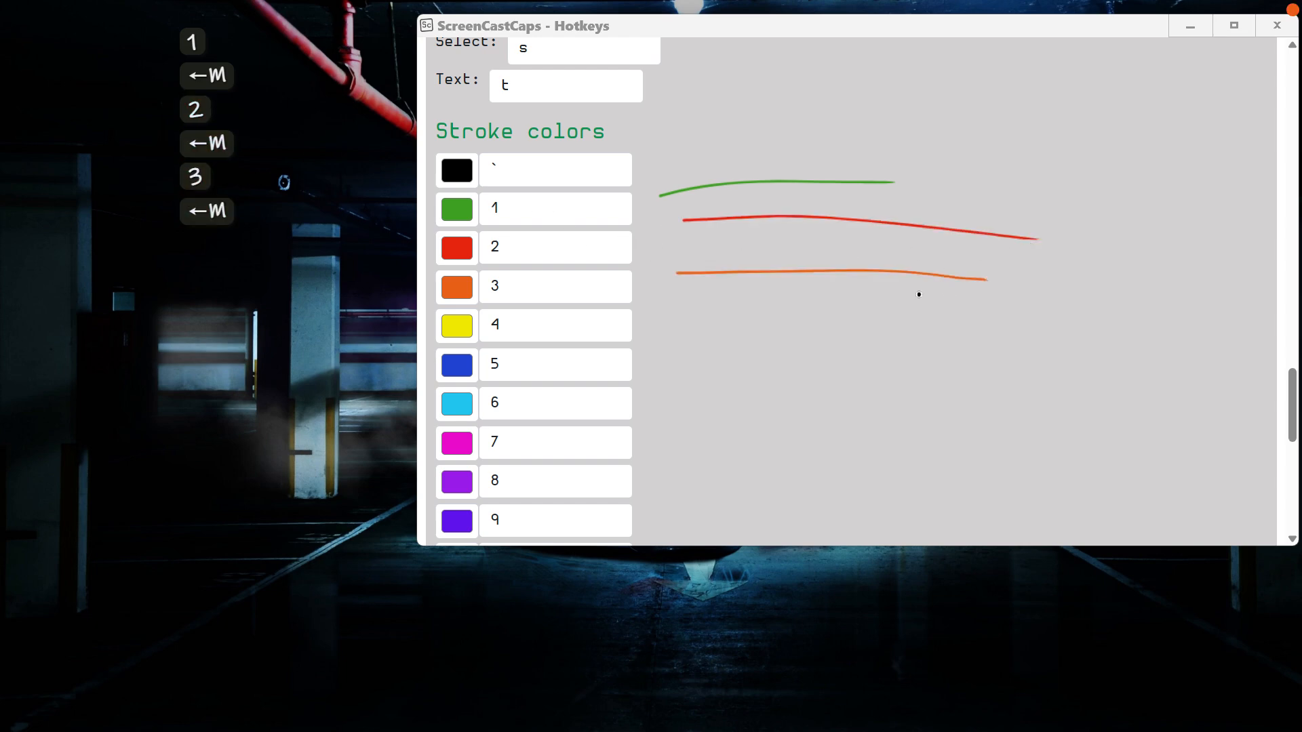
# Add yellow, blue and light blue freehand strokes below the orange one using color hotkeys 4, 5 and 6
pyautogui.press('4')
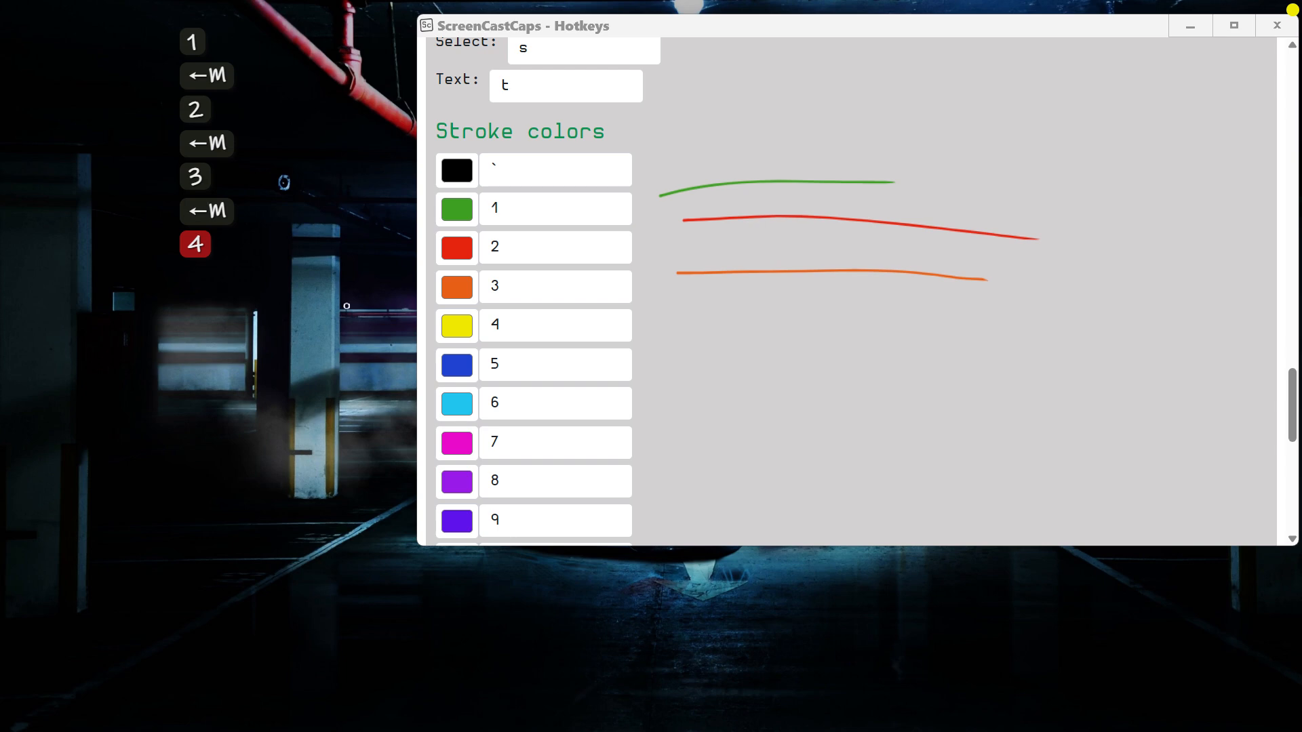
pyautogui.moveTo(697, 316); pyautogui.dragTo(1052, 314)
pyautogui.press('5')
pyautogui.moveTo(667, 350); pyautogui.dragTo(963, 311)
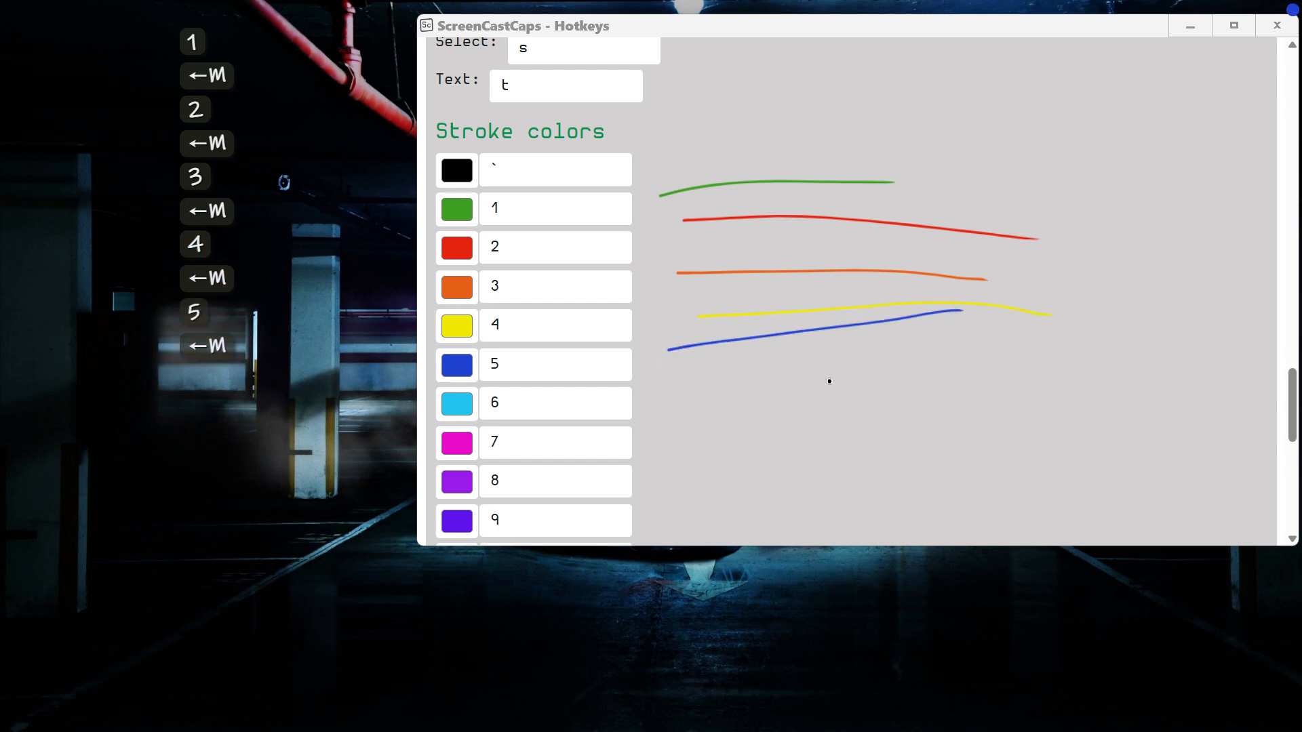
pyautogui.press('6')
pyautogui.moveTo(673, 380); pyautogui.dragTo(942, 367)
# Add magenta, purple and violet freehand strokes using color hotkeys 7, 8 and 9, and close the draw window
pyautogui.press('7')
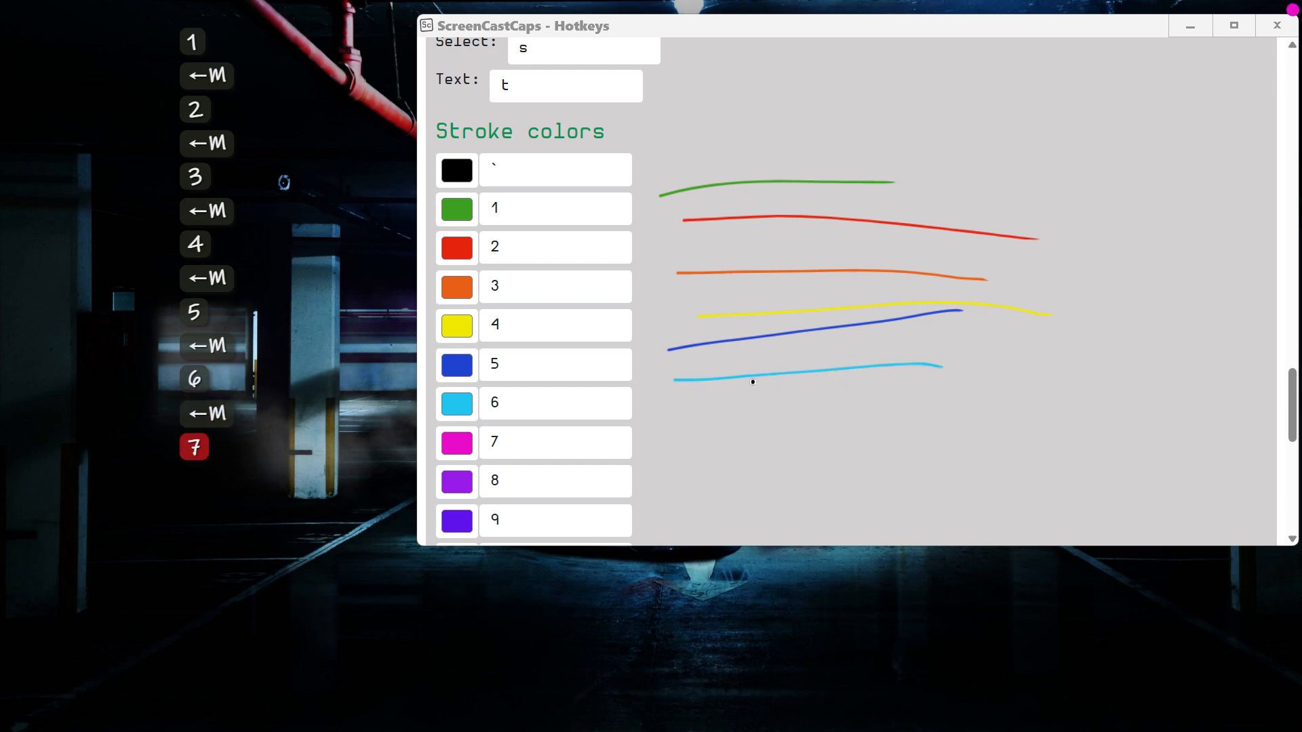
pyautogui.moveTo(675, 409); pyautogui.dragTo(956, 395)
pyautogui.press('8')
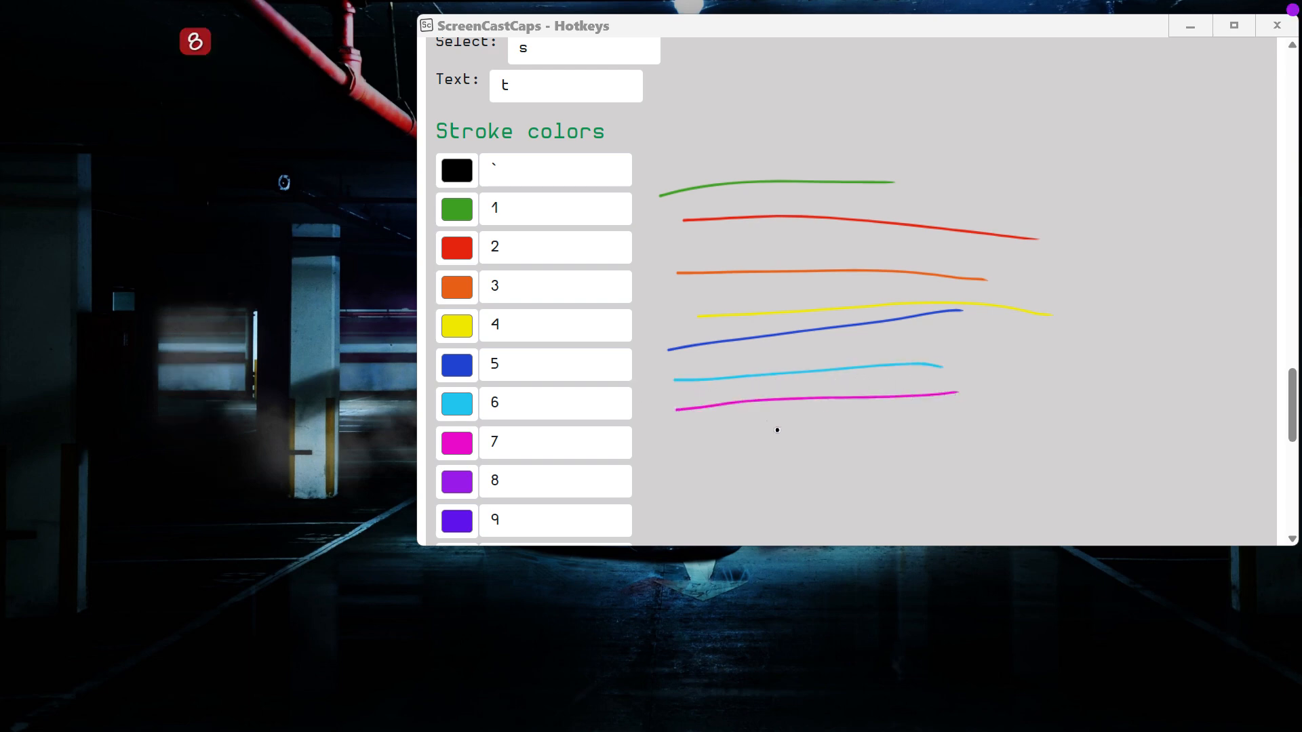
pyautogui.moveTo(641, 486); pyautogui.dragTo(954, 469)
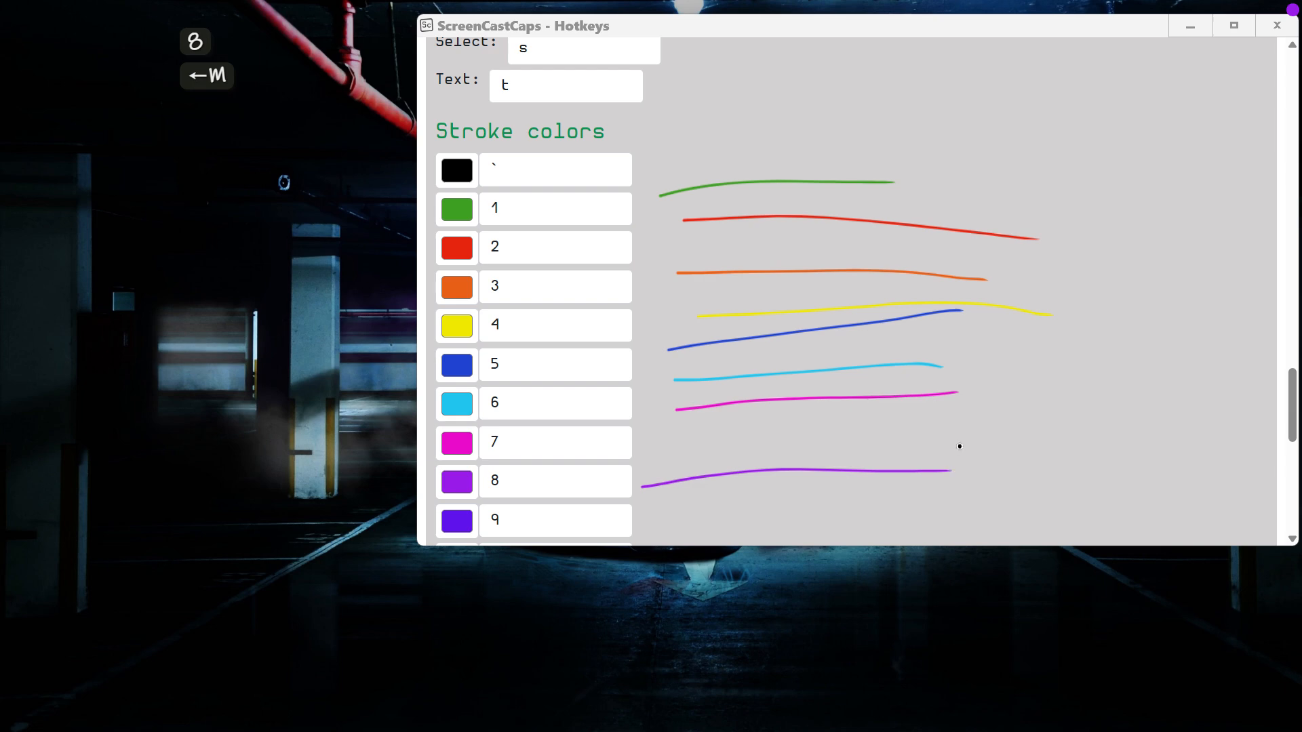
pyautogui.press('9')
pyautogui.moveTo(659, 522); pyautogui.dragTo(985, 507)
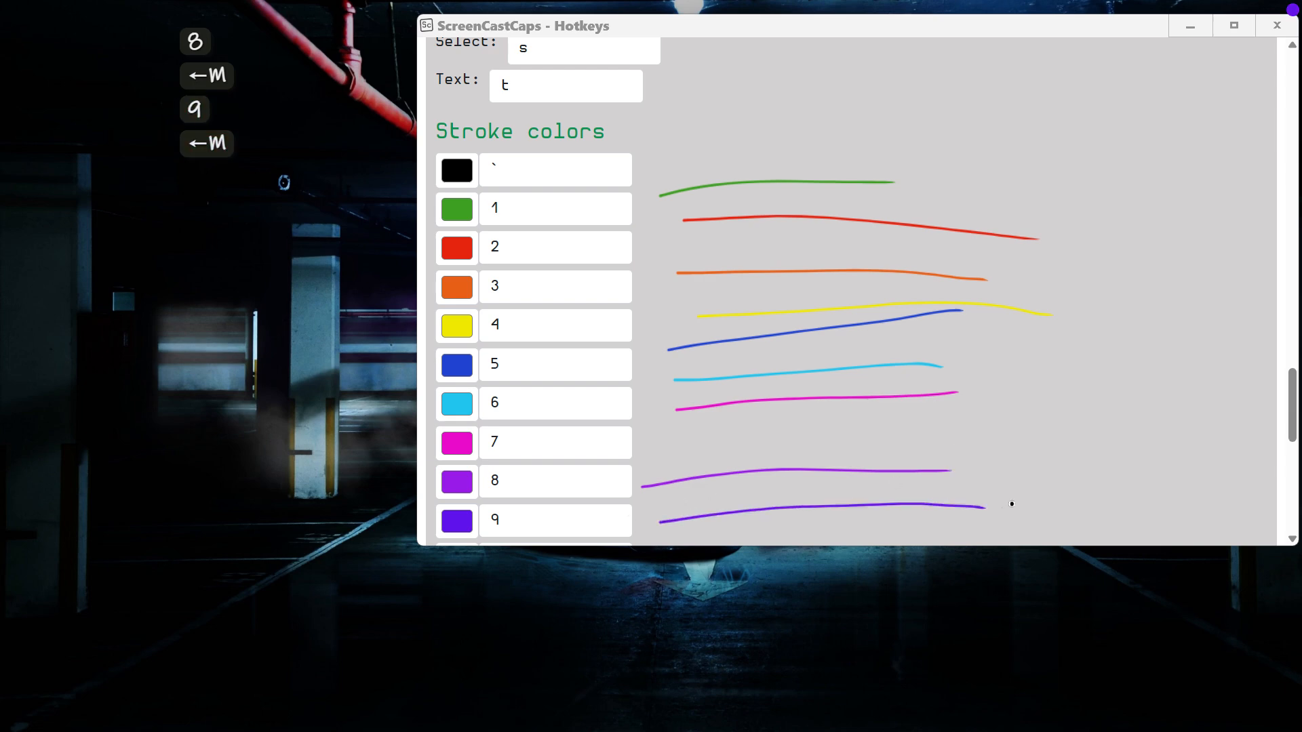
pyautogui.press('super')
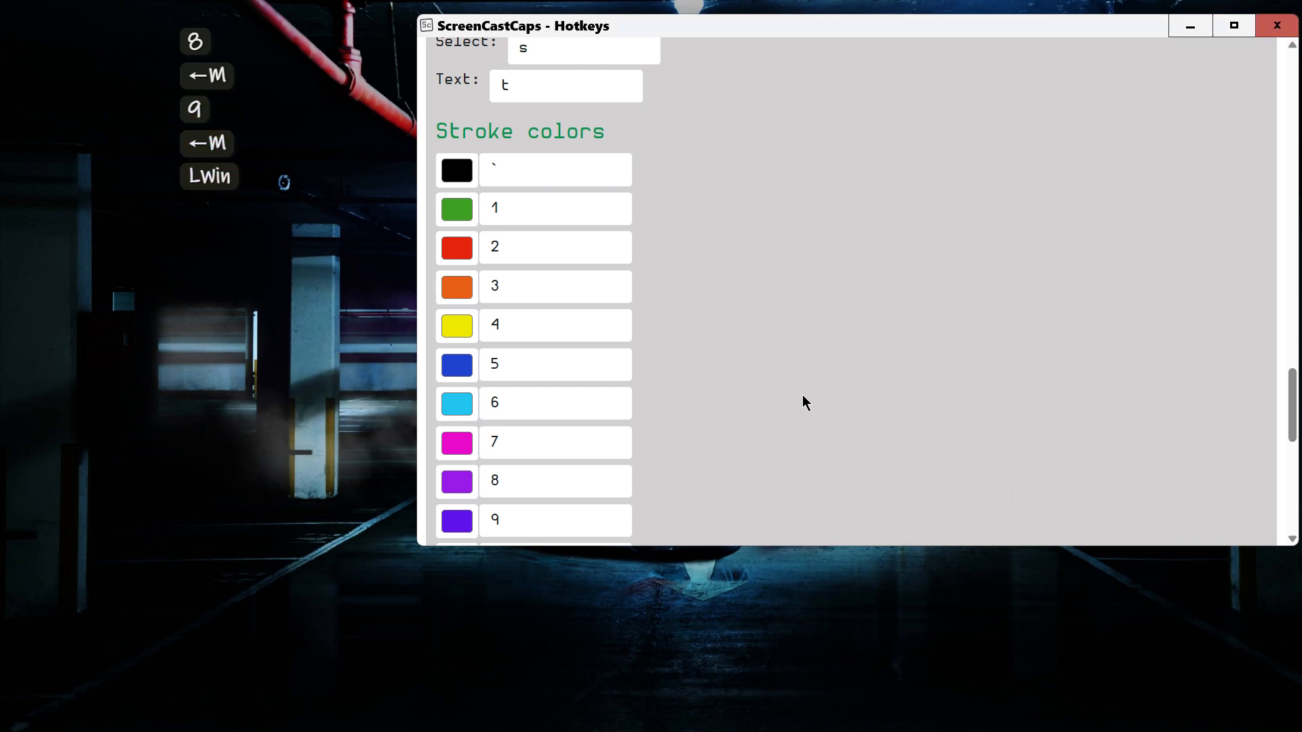
# Draw a gray freehand stroke beside the gray entry of the Stroke colors list using color hotkey 0
pyautogui.scroll(-2, 750, 373)
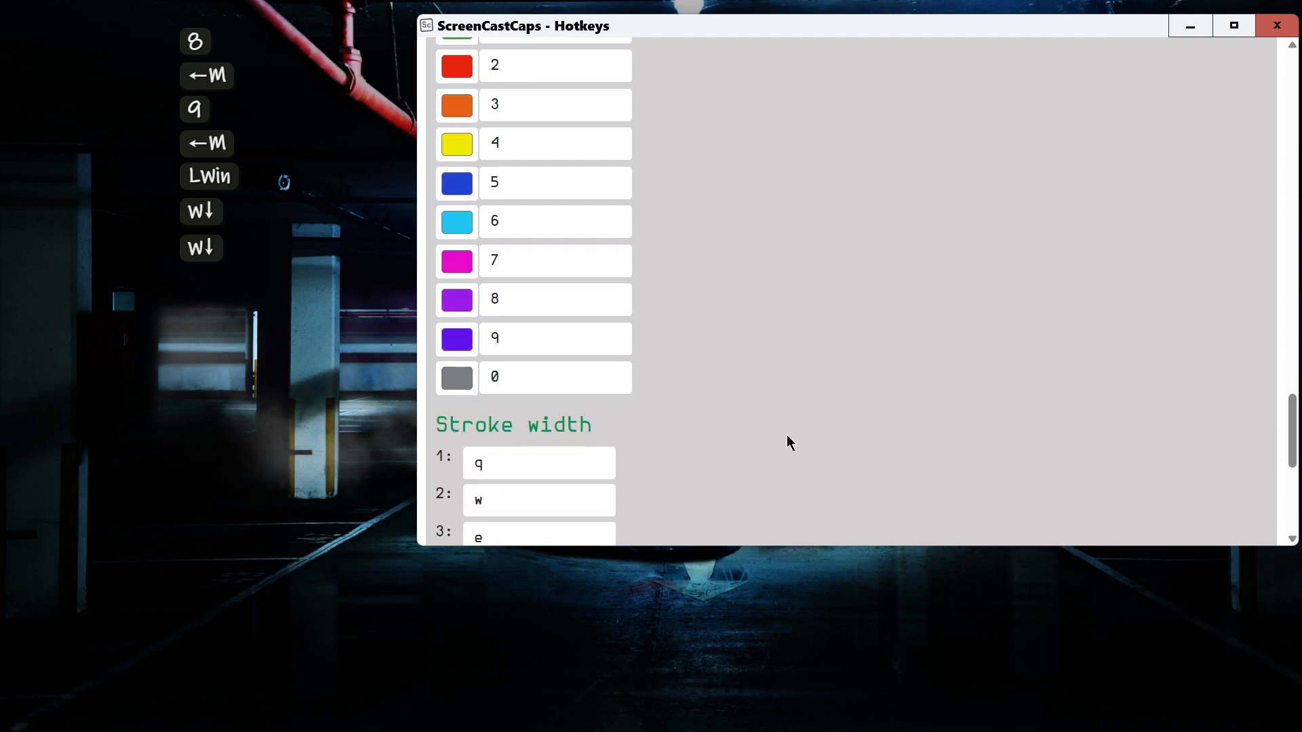
pyautogui.press('super')
pyautogui.press('0')
pyautogui.moveTo(680, 376); pyautogui.dragTo(1029, 354)
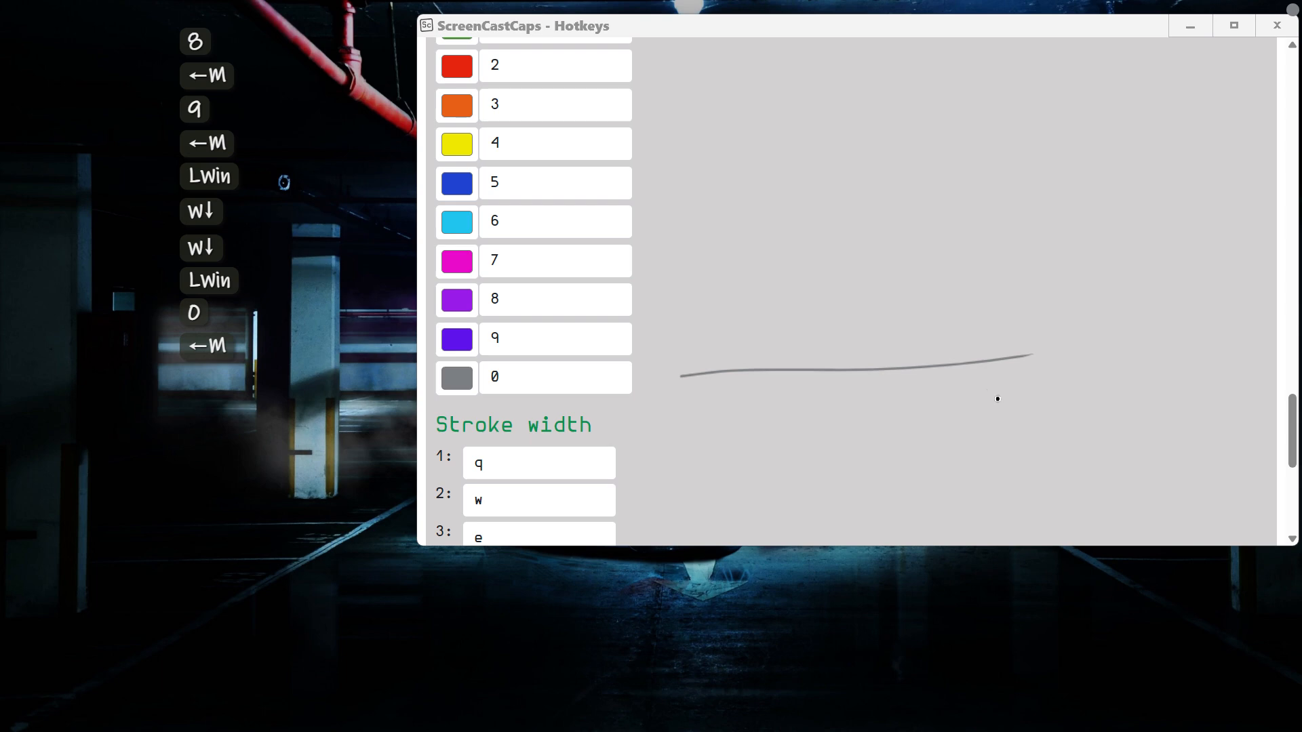
# Switch the stroke color back to green and clear the gray stroke from the screen
pyautogui.press('1')
pyautogui.click(729, 427)
pyautogui.press('Escape')
pyautogui.press('super')
# Draw a green freehand stroke beside each of Stroke width settings 1, 2, 3 and 4, using the matching width
pyautogui.scroll(-3, 690, 430)
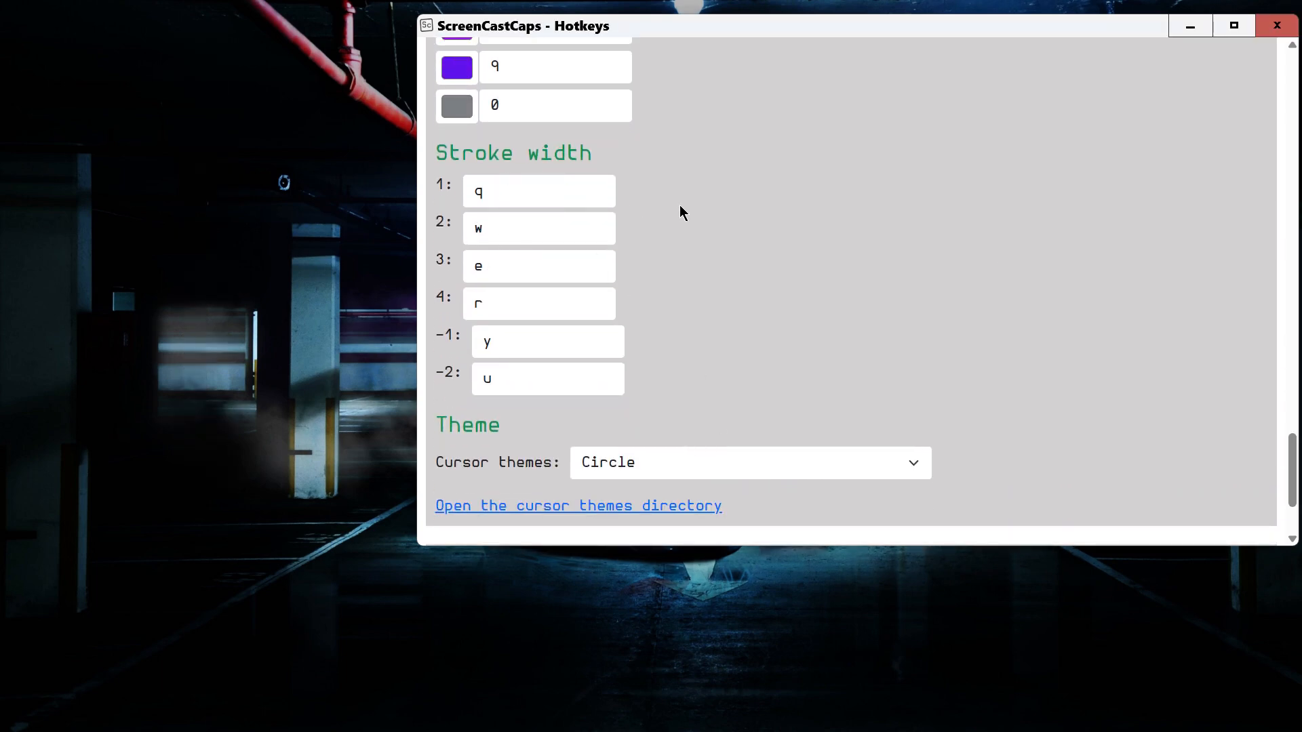
pyautogui.press('super')
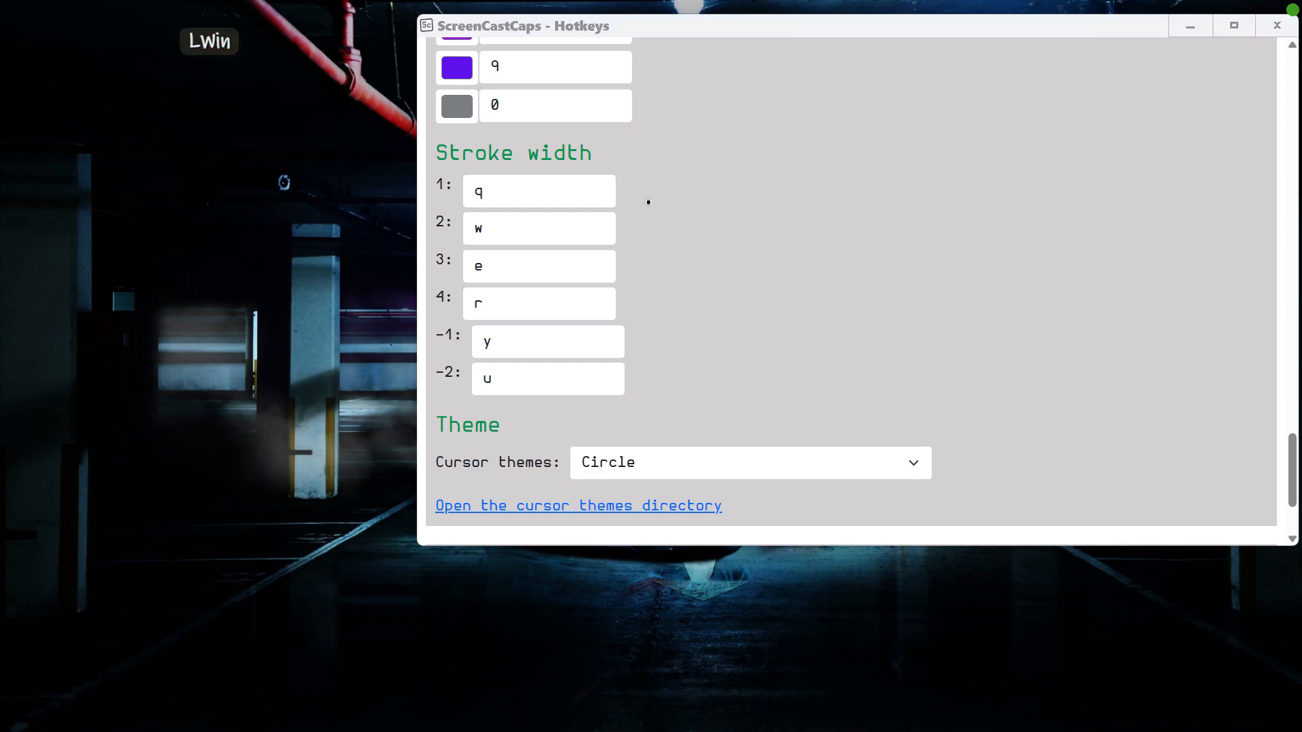
pyautogui.press('q')
pyautogui.moveTo(634, 190); pyautogui.dragTo(954, 168)
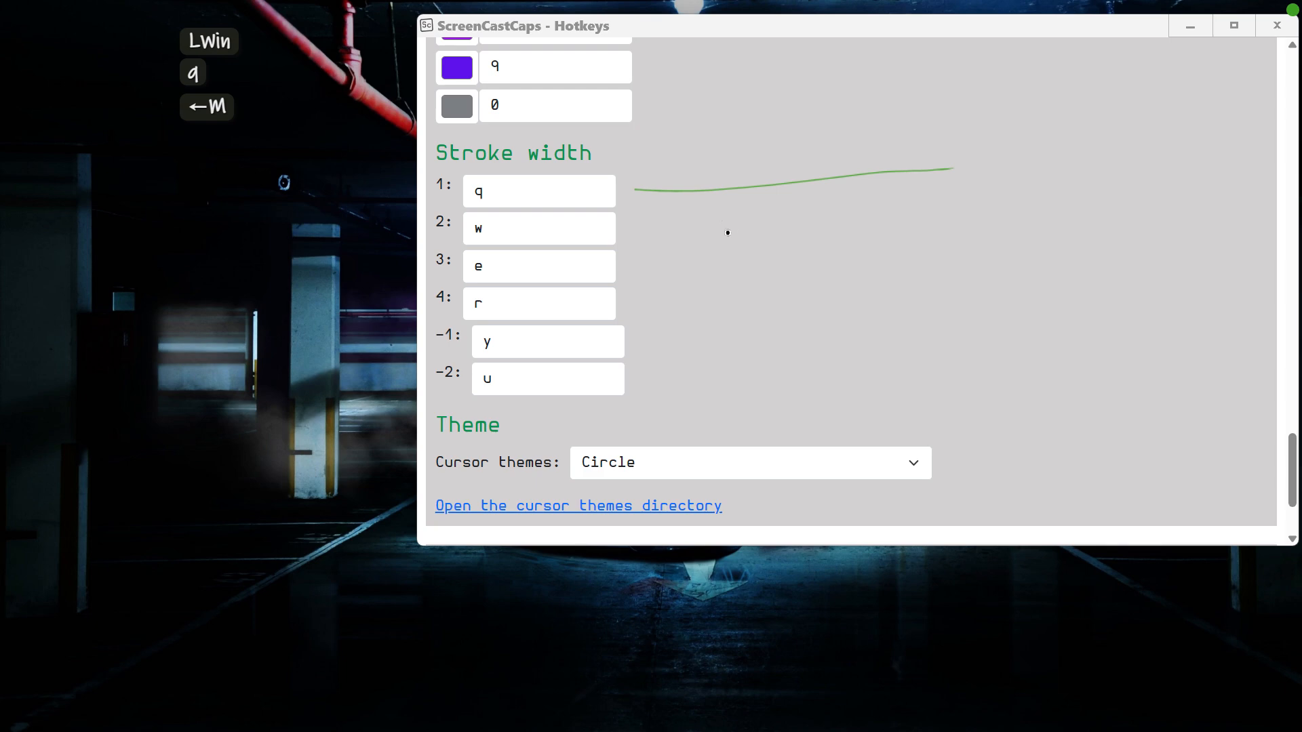
pyautogui.press('w')
pyautogui.moveTo(630, 227); pyautogui.dragTo(902, 216)
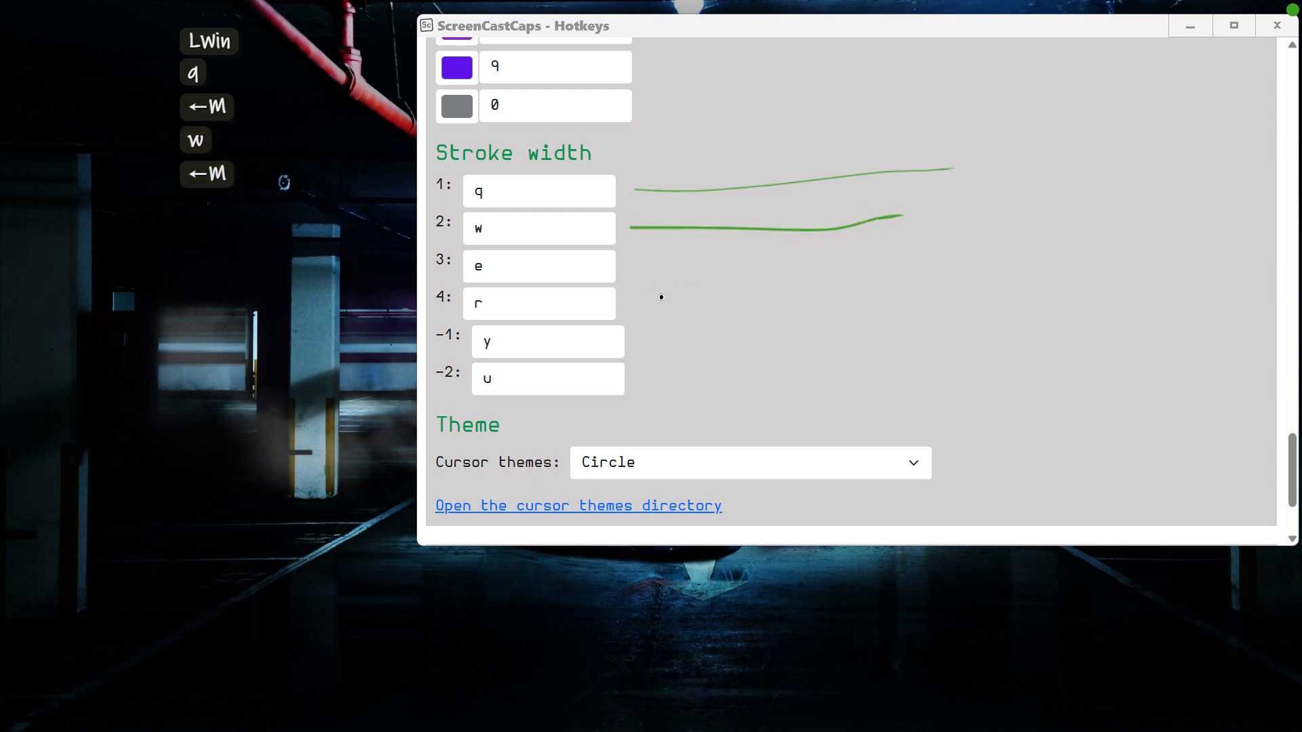
pyautogui.press('e')
pyautogui.moveTo(630, 269); pyautogui.dragTo(938, 265)
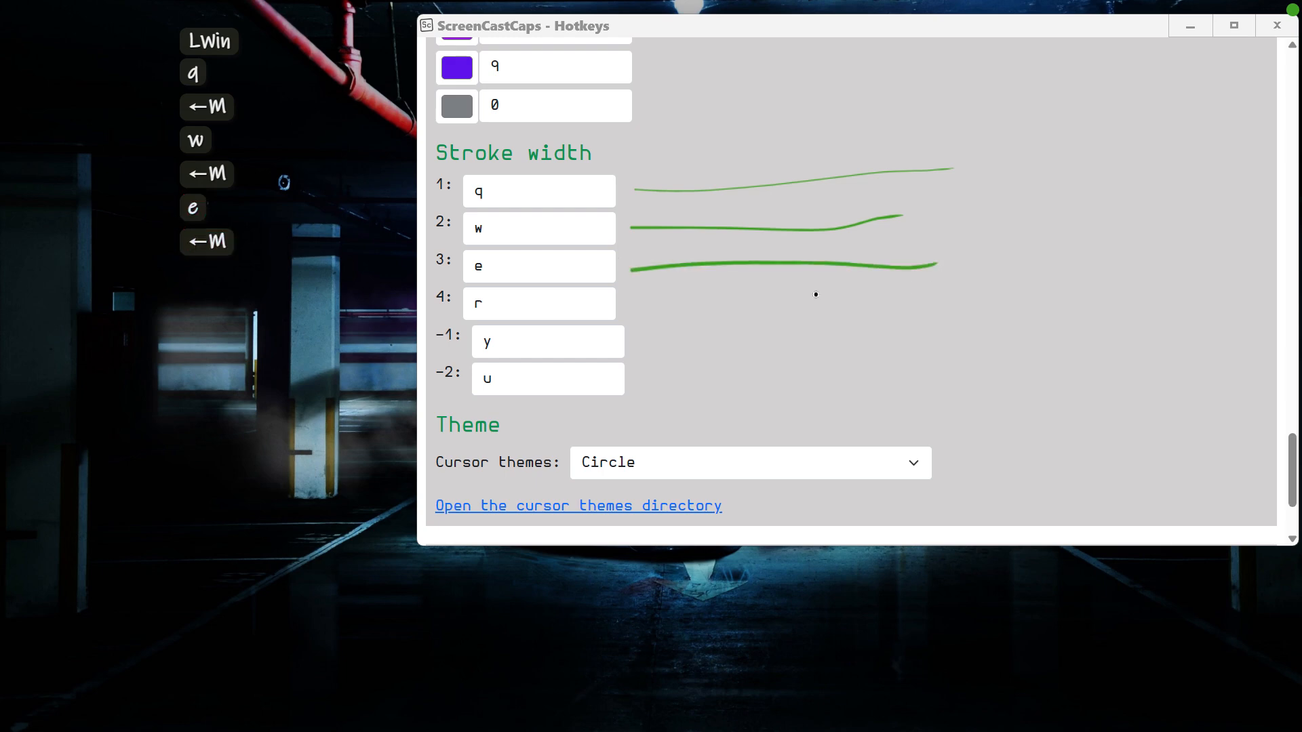
pyautogui.press('r')
pyautogui.moveTo(637, 300); pyautogui.dragTo(1002, 290)
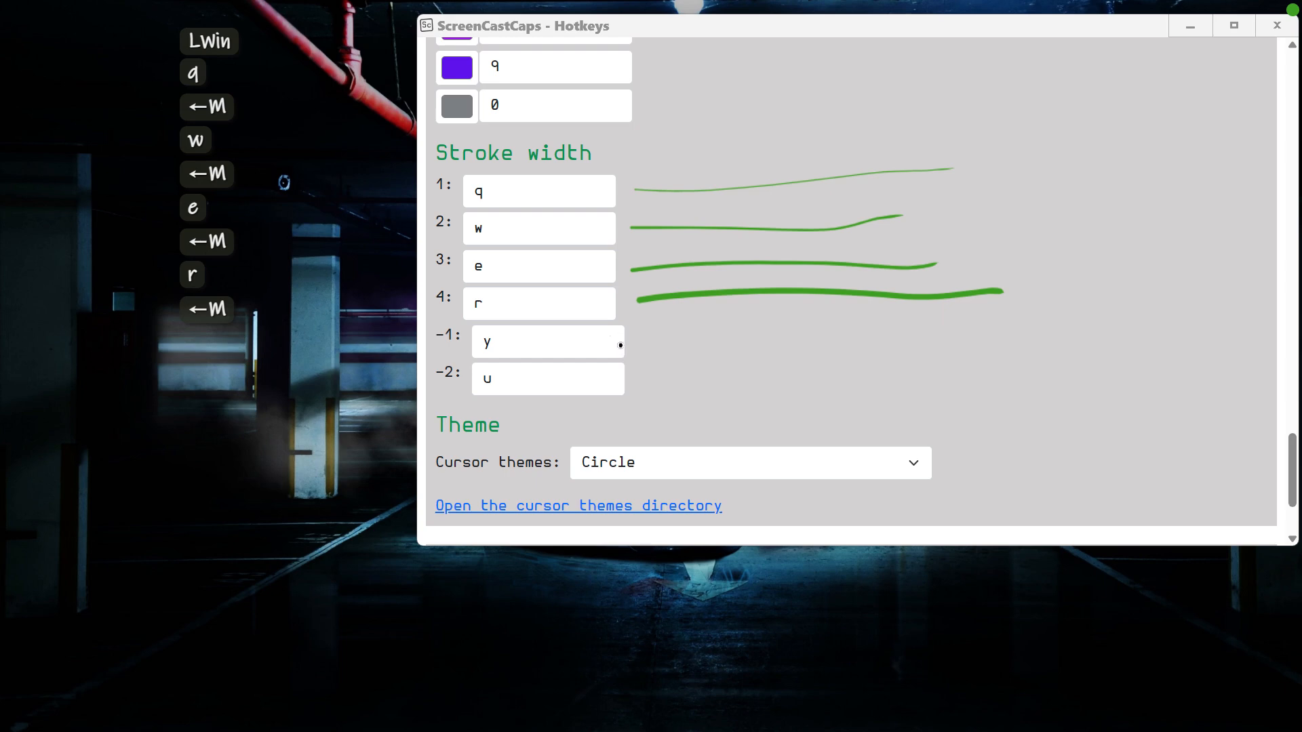
# Draw thin green strokes beside the -1 and -2 Stroke width settings with those widths, and close the draw window
pyautogui.press('y')
pyautogui.moveTo(643, 340); pyautogui.dragTo(970, 348)
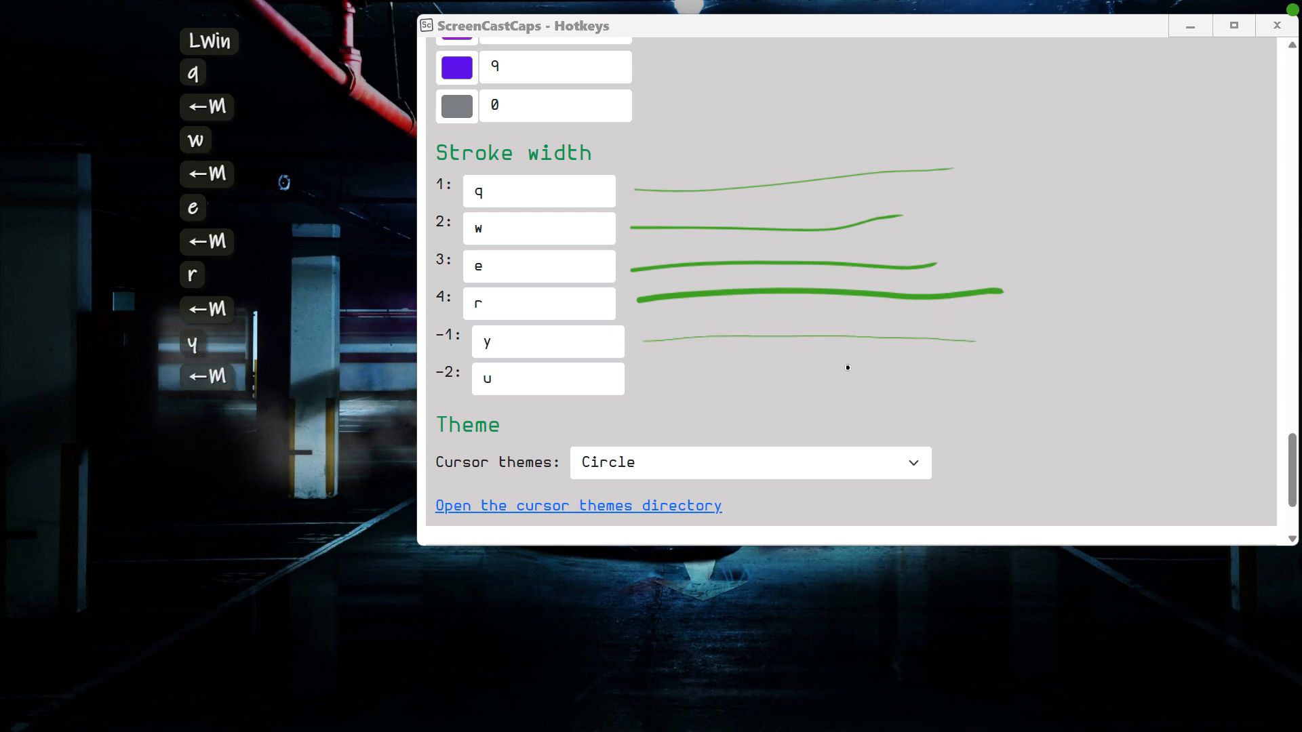
pyautogui.press('u')
pyautogui.moveTo(648, 377); pyautogui.dragTo(997, 385)
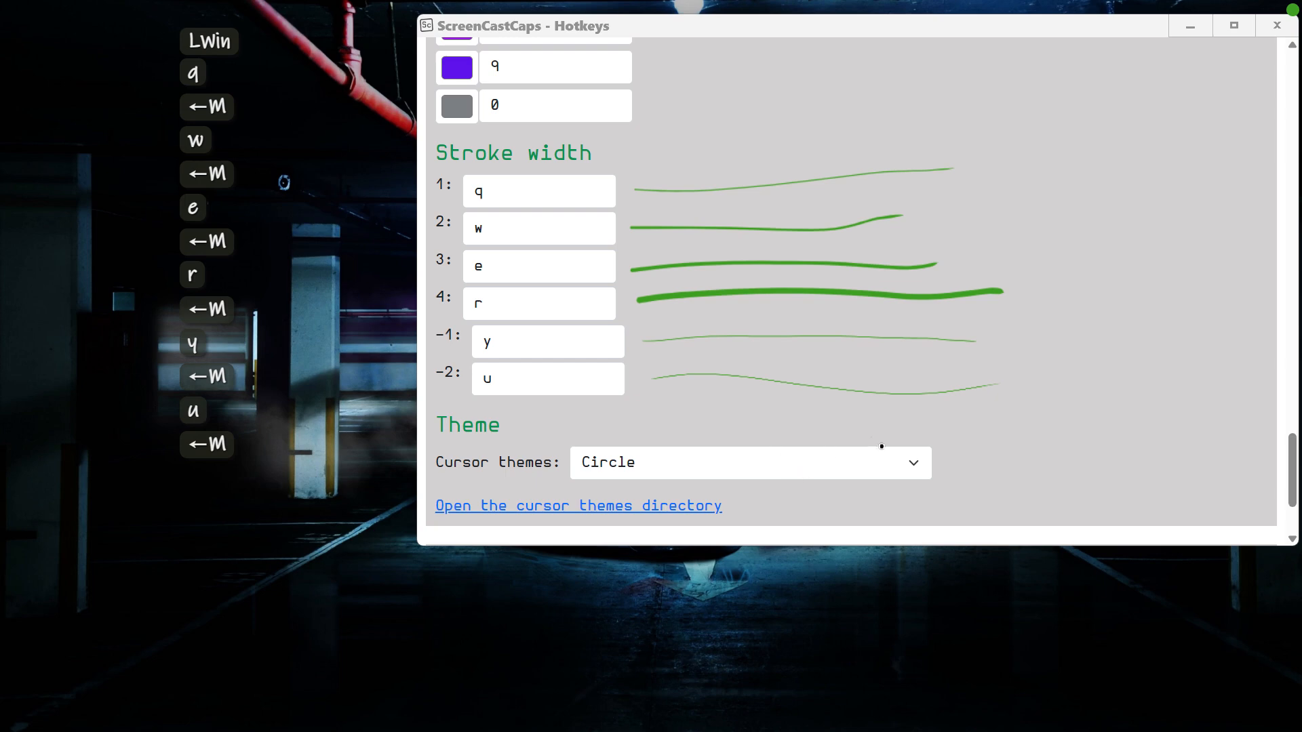
pyautogui.press('super')
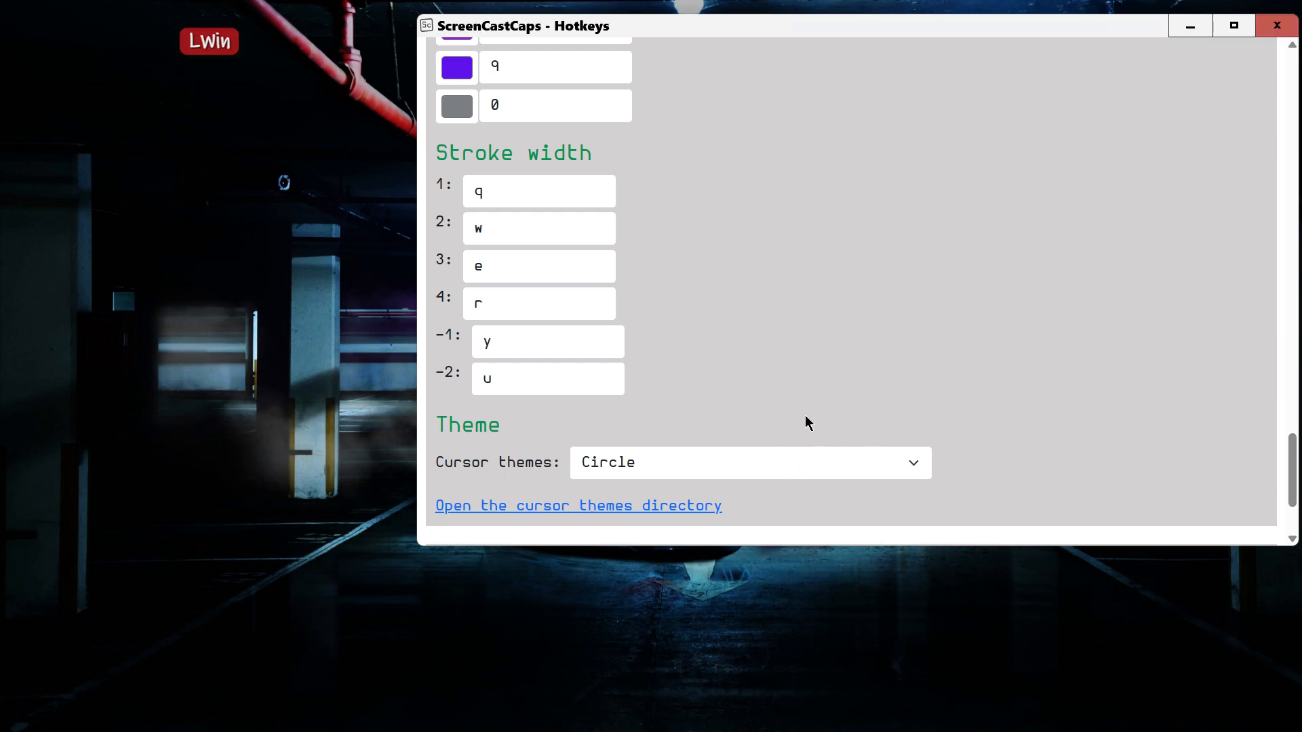
# Set the draw window's cursor theme to Basket
pyautogui.scroll(-2, 832, 296)
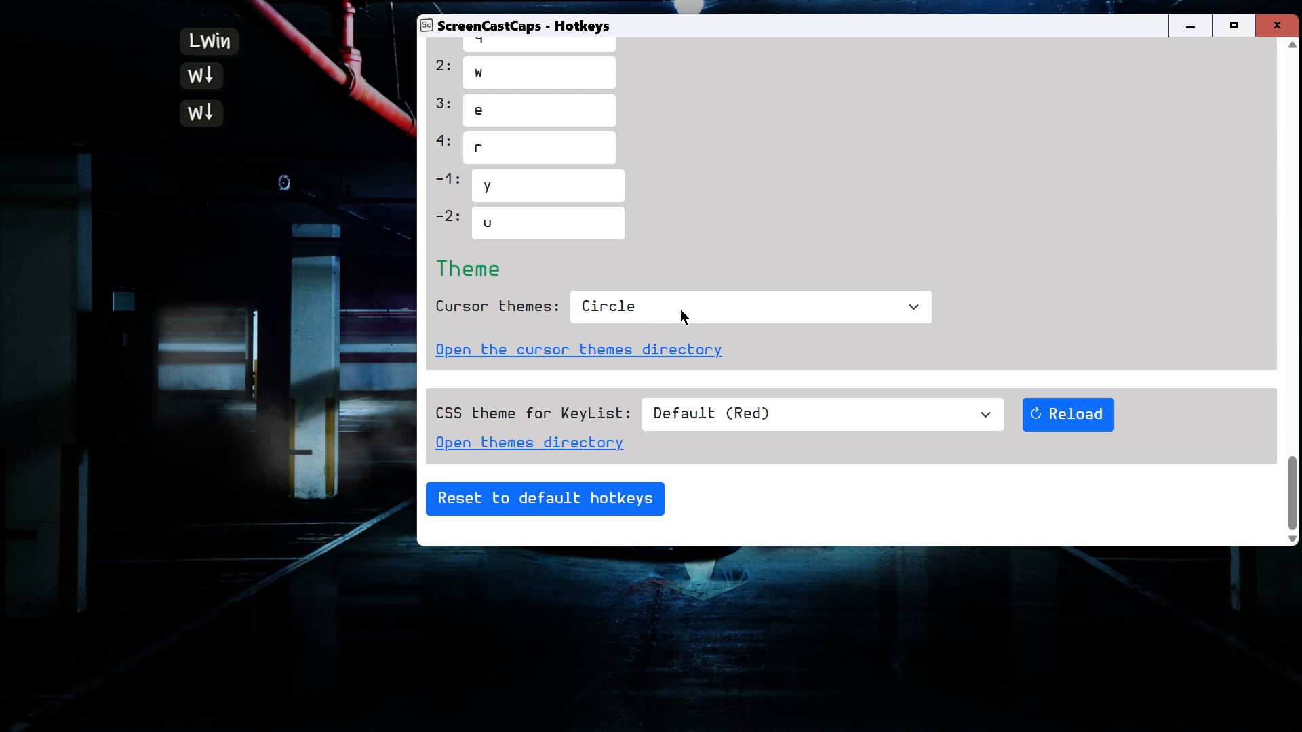
pyautogui.click(714, 312)
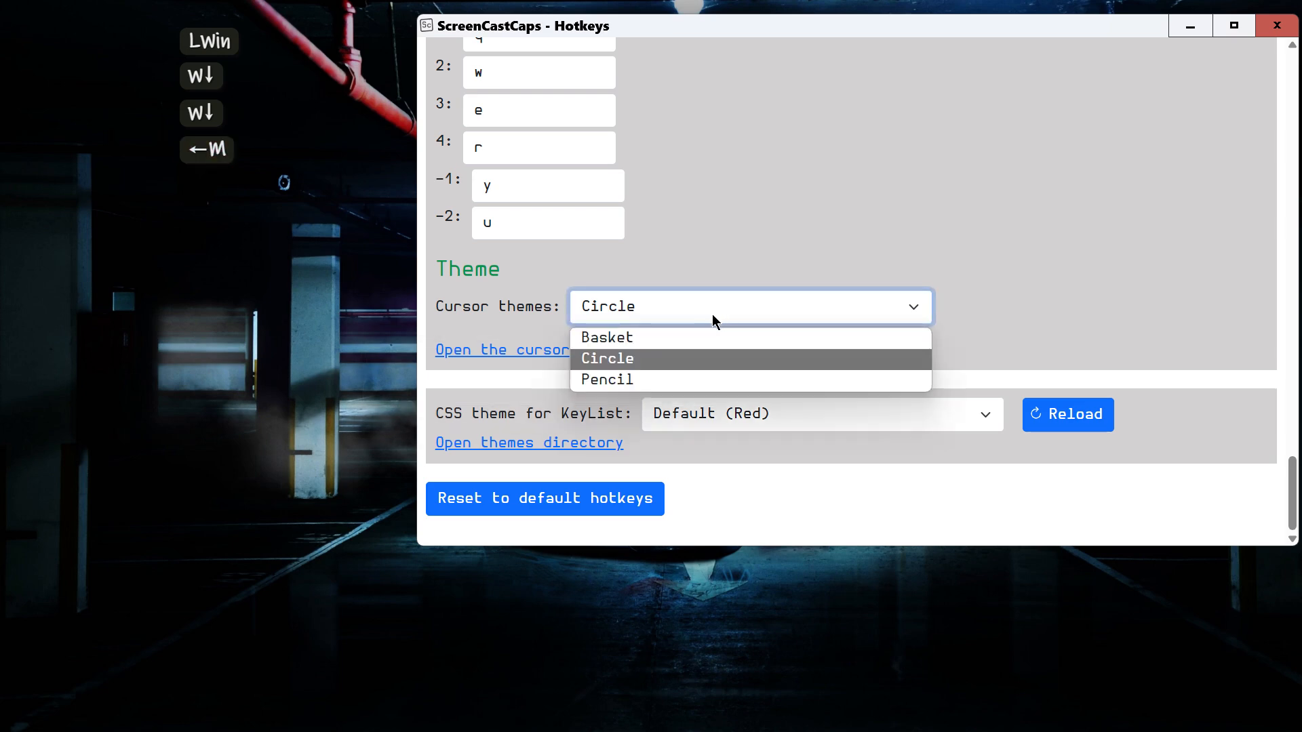
pyautogui.click(635, 337)
# Draw two yellow arrows above the Theme settings and two straight yellow lines with the Line tool
pyautogui.press('super')
pyautogui.moveTo(693, 240); pyautogui.dragTo(931, 194)
pyautogui.moveTo(700, 169); pyautogui.dragTo(1063, 110)
pyautogui.press('c')
pyautogui.moveTo(700, 107)
pyautogui.mouseDown()
pyautogui.moveTo(976, 116)
pyautogui.moveTo(971, 96)
pyautogui.mouseUp()
pyautogui.moveTo(907, 172)
pyautogui.mouseDown()
pyautogui.moveTo(1157, 150)
pyautogui.moveTo(1190, 168)
pyautogui.mouseUp()
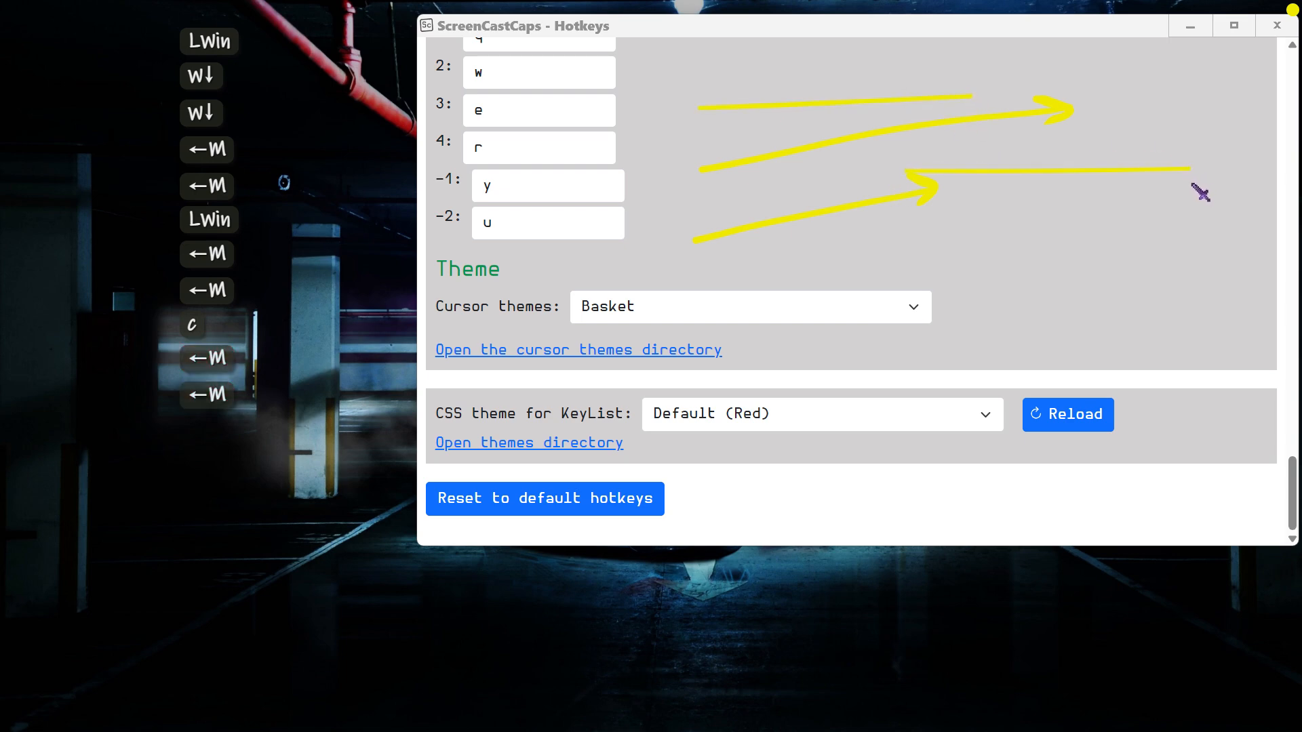
# Draw two straight green lines below the yellow ones, and switch to the Pencil tool and clear the screen
pyautogui.press('1')
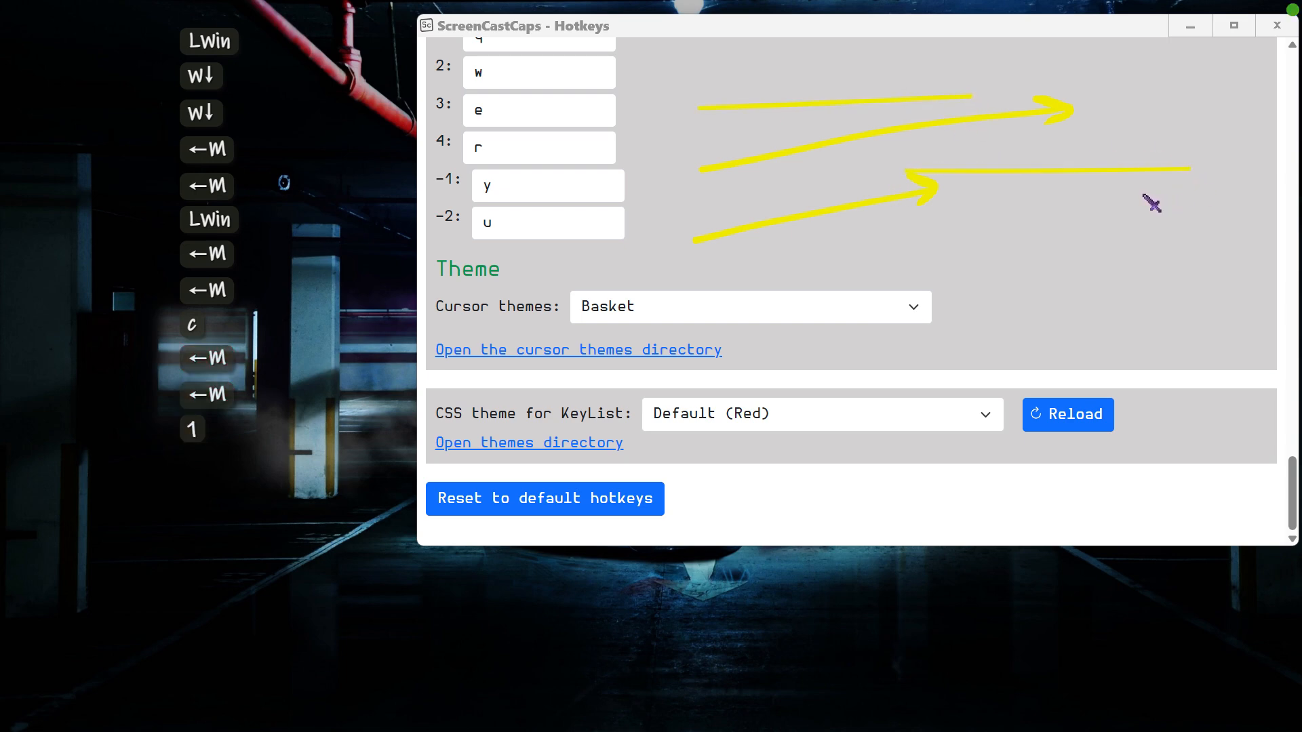
pyautogui.moveTo(979, 225); pyautogui.dragTo(1241, 219)
pyautogui.moveTo(1012, 260); pyautogui.dragTo(1263, 244)
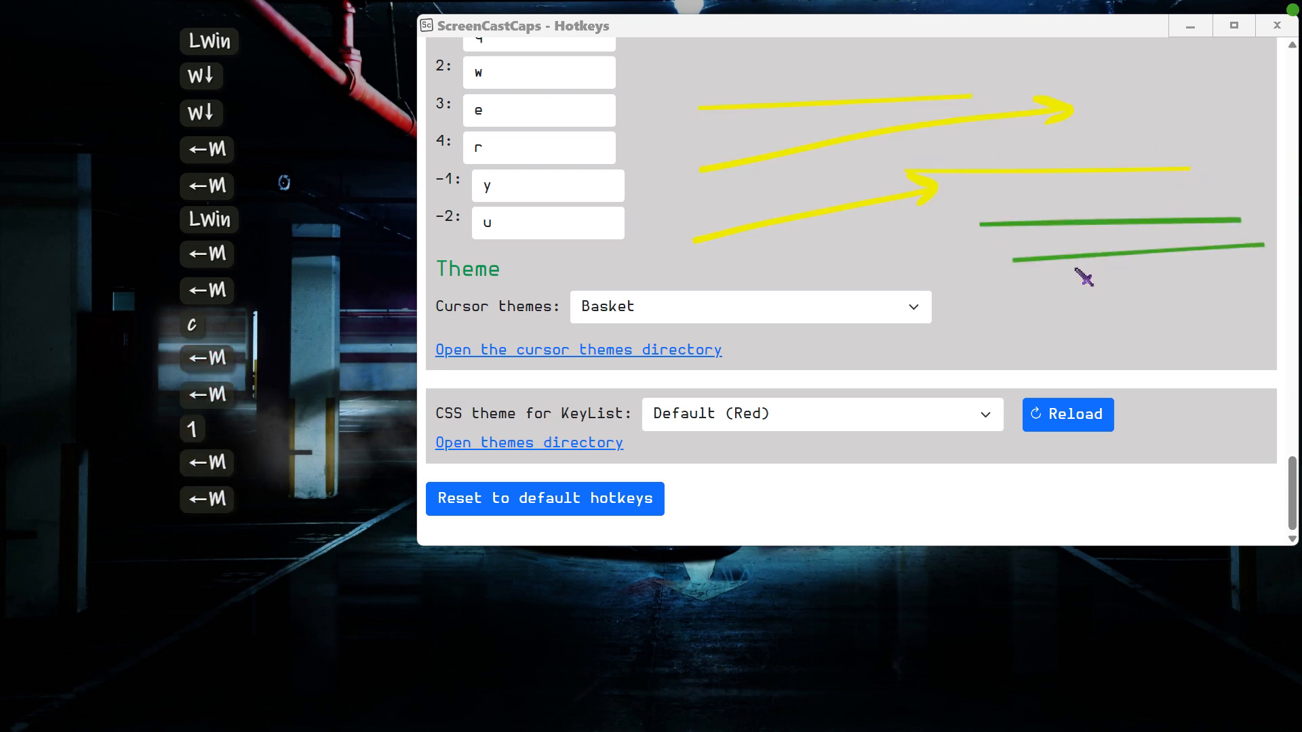
pyautogui.press('x')
pyautogui.press('Escape')
# Close the draw window and set the cursor theme to Pencil
pyautogui.press('super')
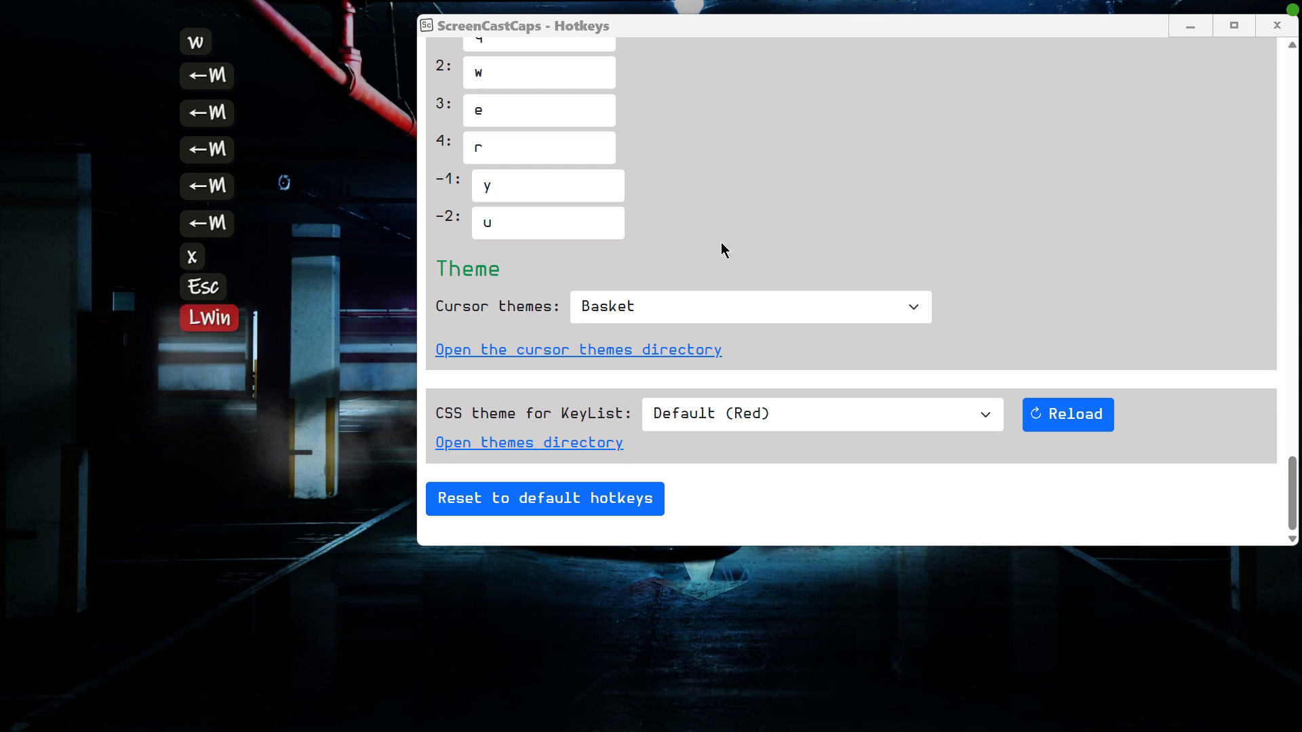
pyautogui.click(716, 304)
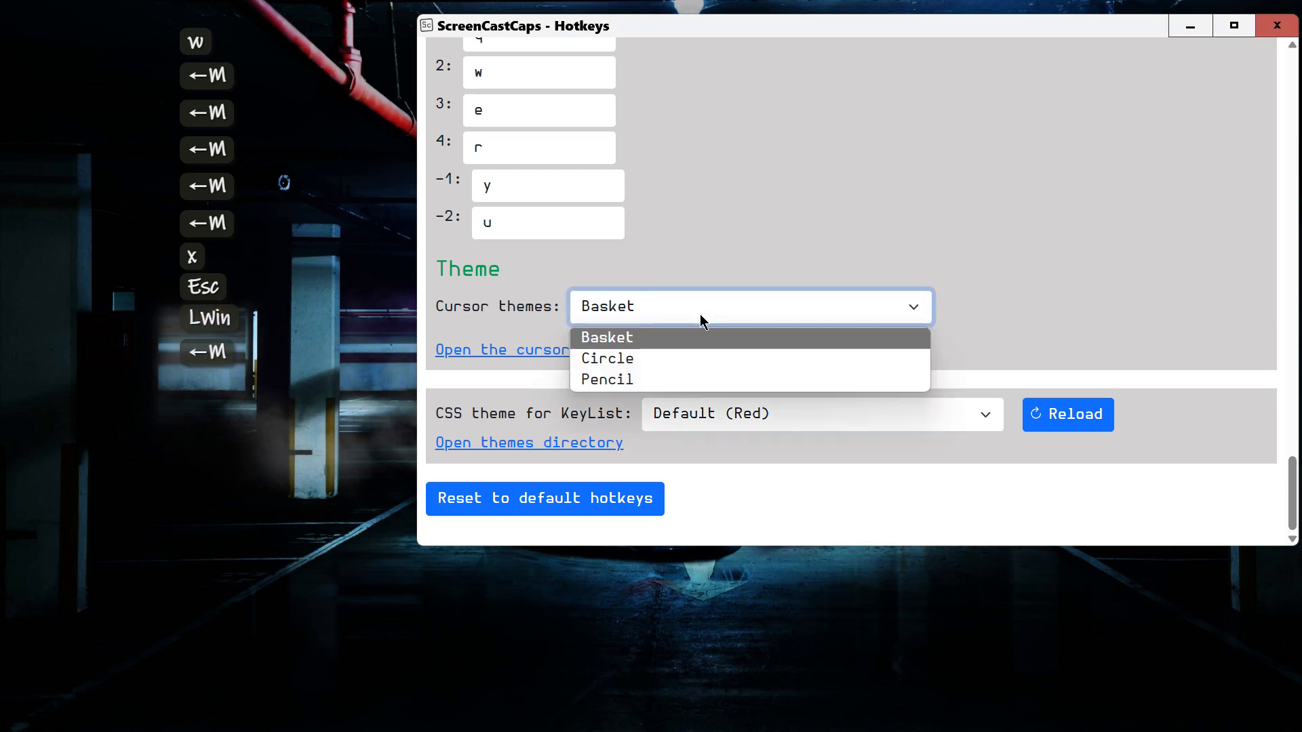
pyautogui.click(637, 379)
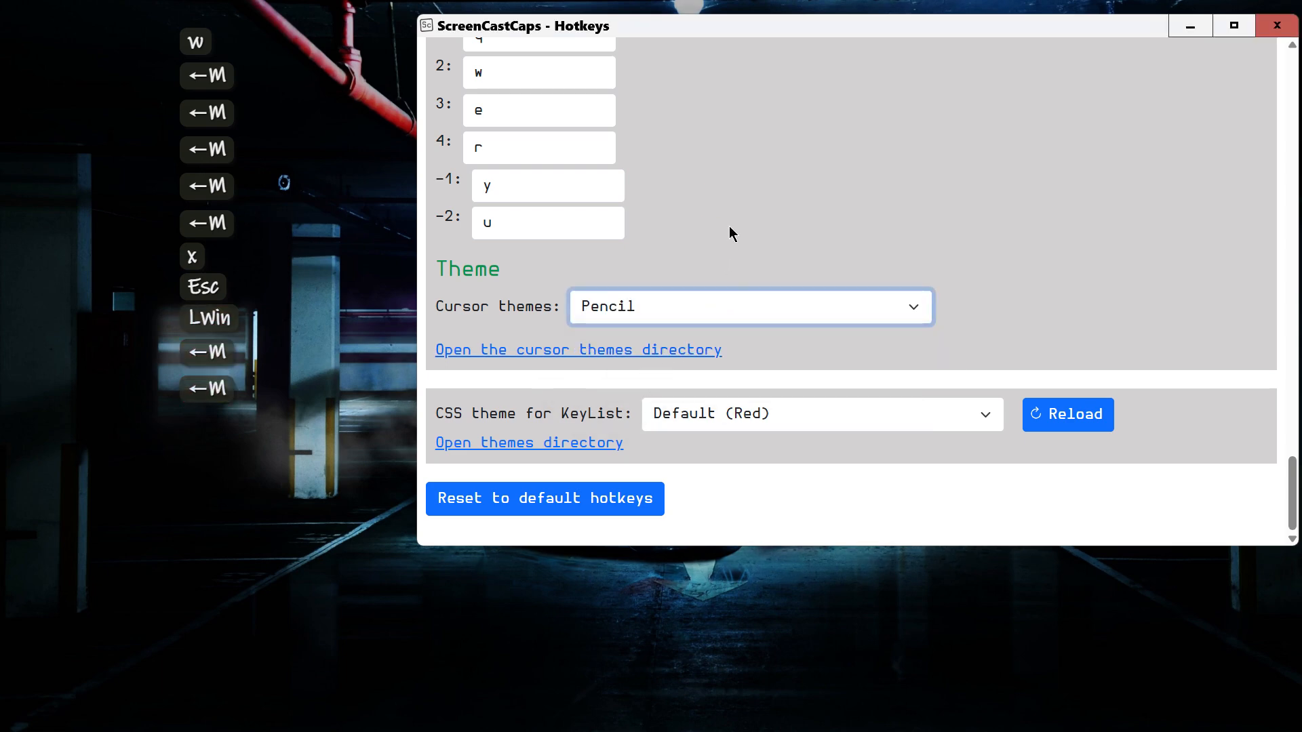
# Open the draw window, draw a yellow arrow above the Theme settings, and clear the screen
pyautogui.press('super')
pyautogui.moveTo(686, 214)
pyautogui.mouseDown()
pyautogui.moveTo(1014, 193)
pyautogui.moveTo(993, 190)
pyautogui.moveTo(983, 207)
pyautogui.mouseUp()
pyautogui.press('w')
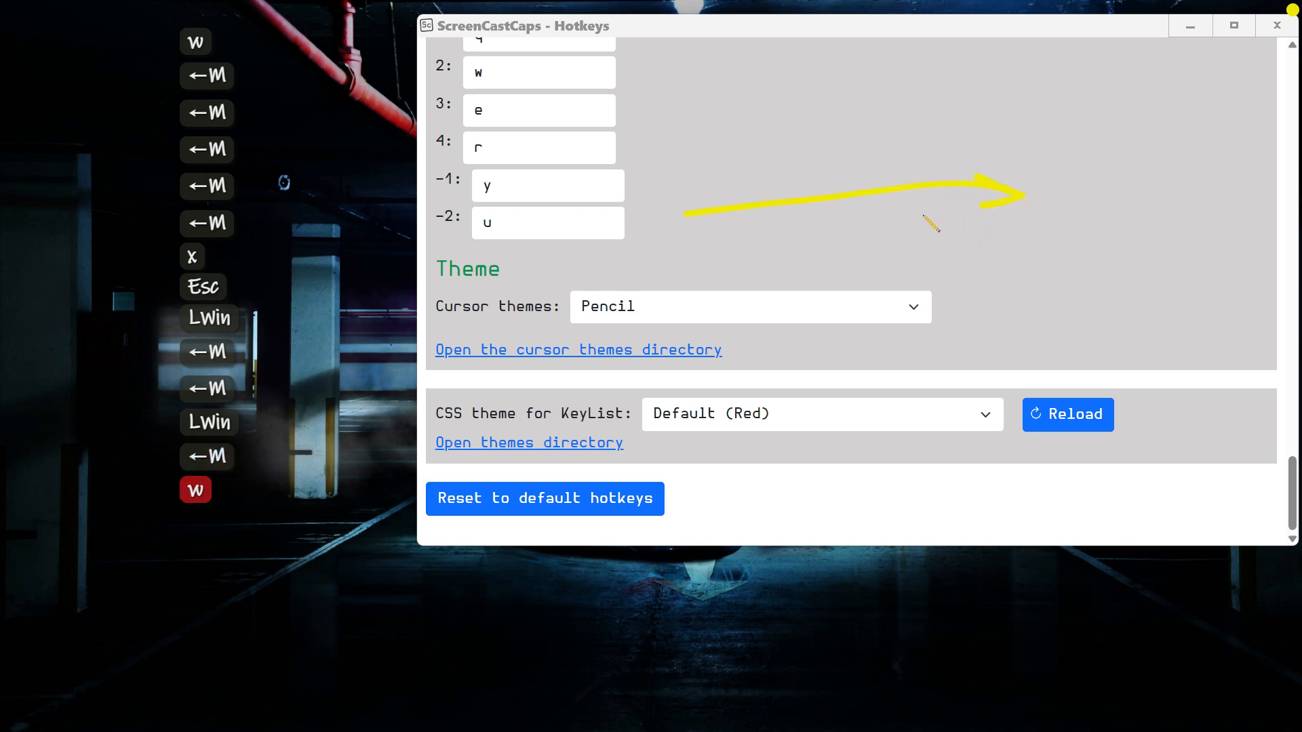
pyautogui.click(726, 177)
pyautogui.press('Escape')
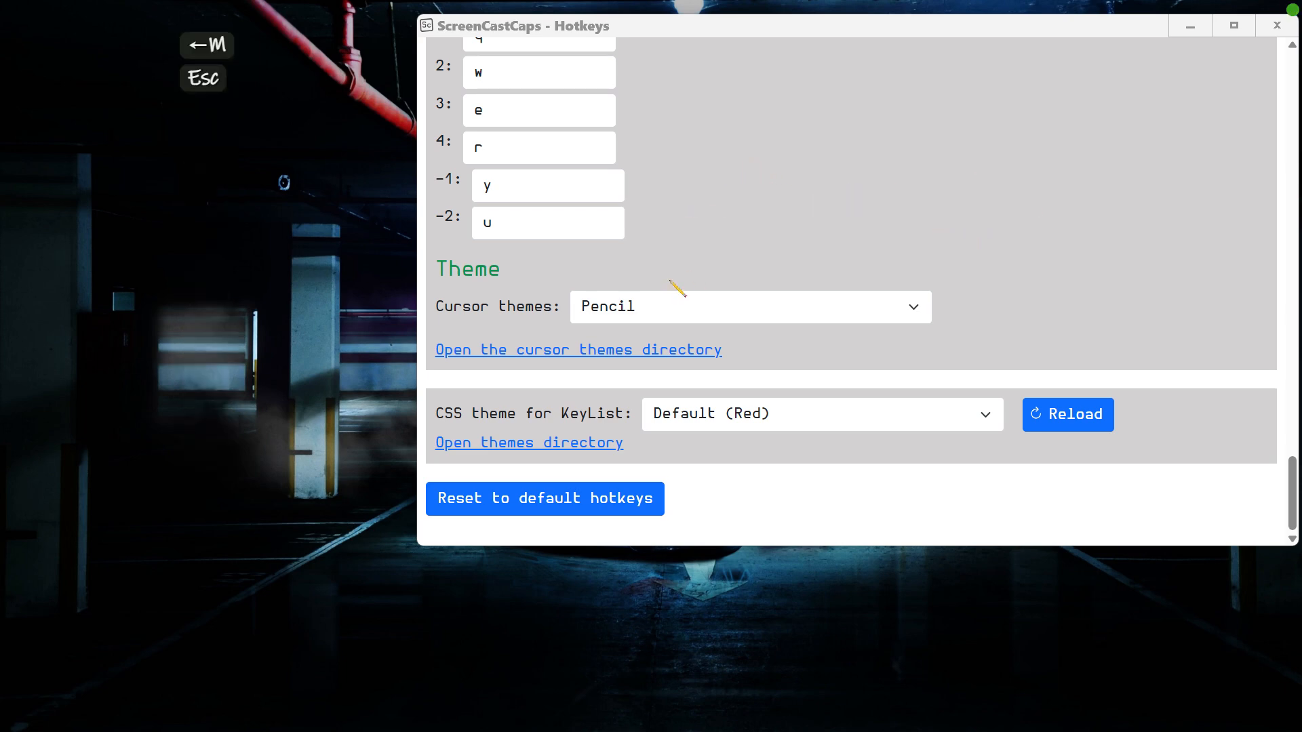
# Close the draw window and set the cursor theme to Circle
pyautogui.press('super')
pyautogui.click(688, 307)
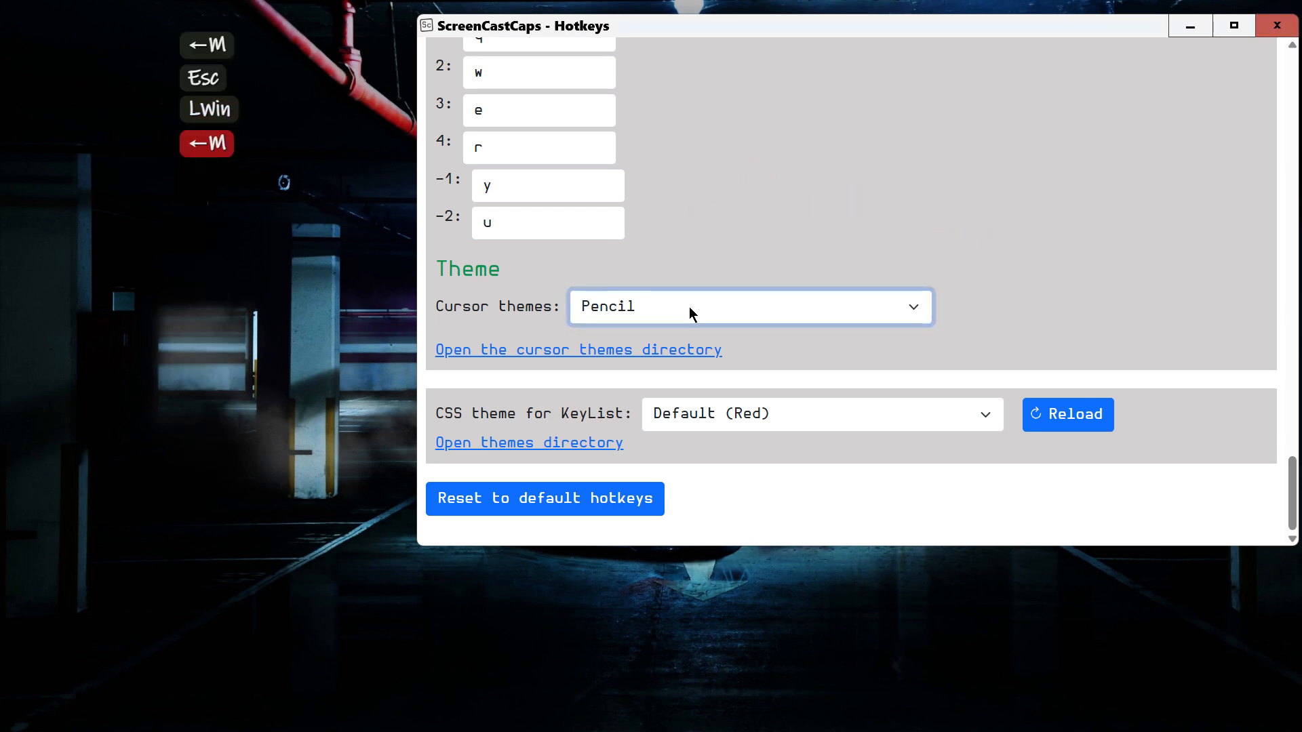
pyautogui.click(629, 358)
# Open the draw window and draw a thick and a thin yellow arrow above the Theme settings
pyautogui.press('super')
pyautogui.moveTo(633, 231); pyautogui.dragTo(881, 214)
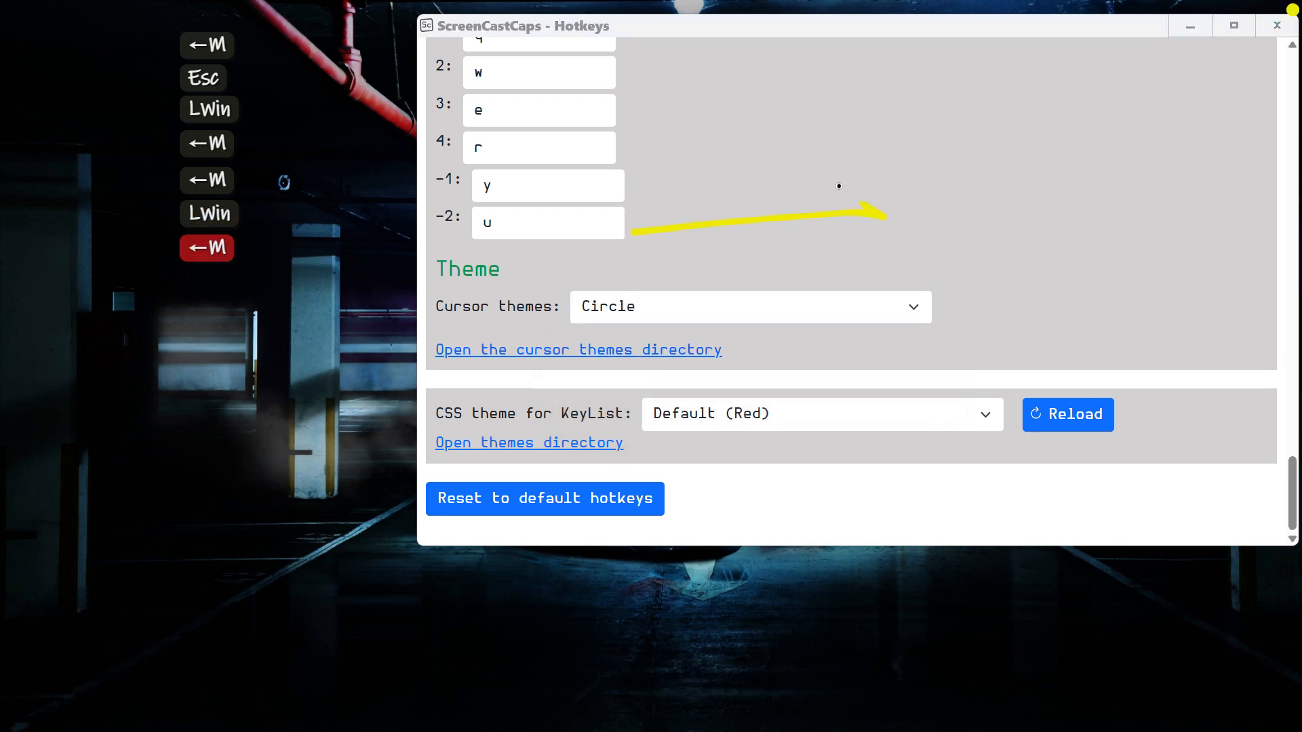
pyautogui.press('w')
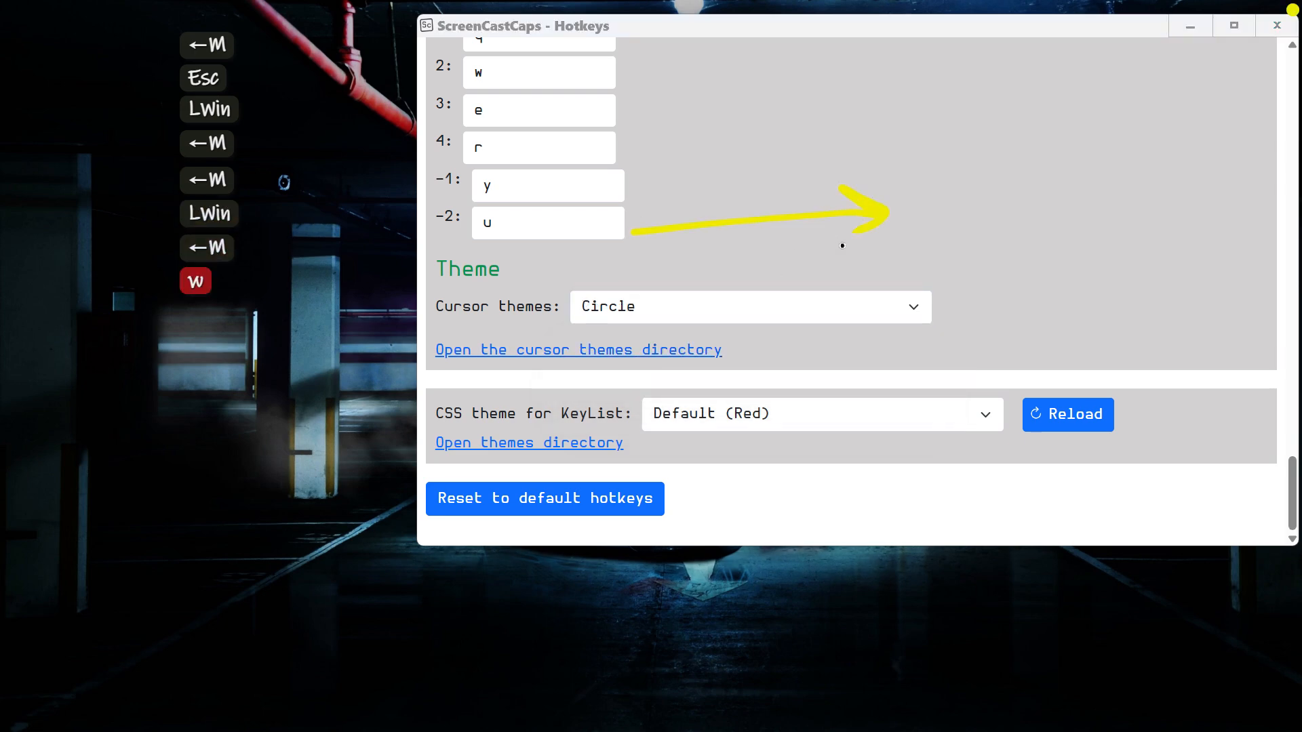
pyautogui.moveTo(698, 149)
pyautogui.mouseDown()
pyautogui.moveTo(942, 111)
pyautogui.moveTo(976, 122)
pyautogui.mouseUp()
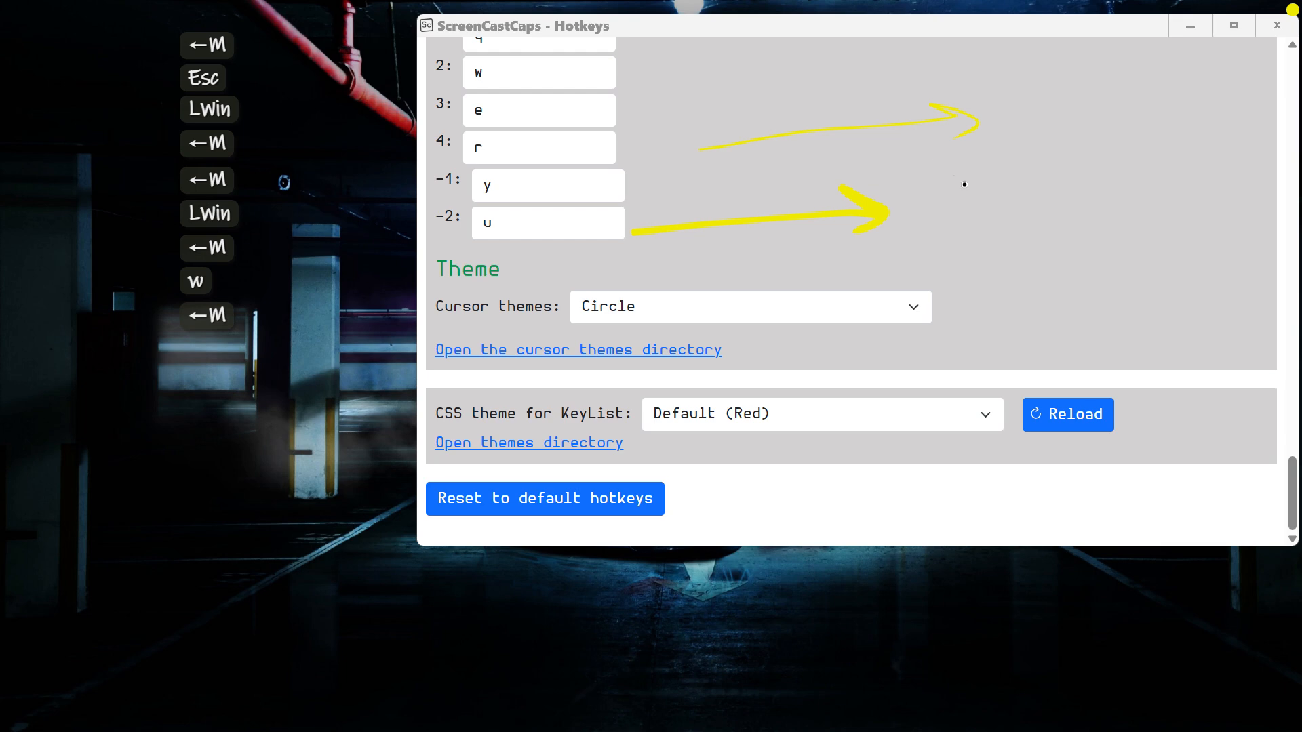
# Switch to the Line tool and draw two straight yellow lines below the Hotkeys window
pyautogui.press('c')
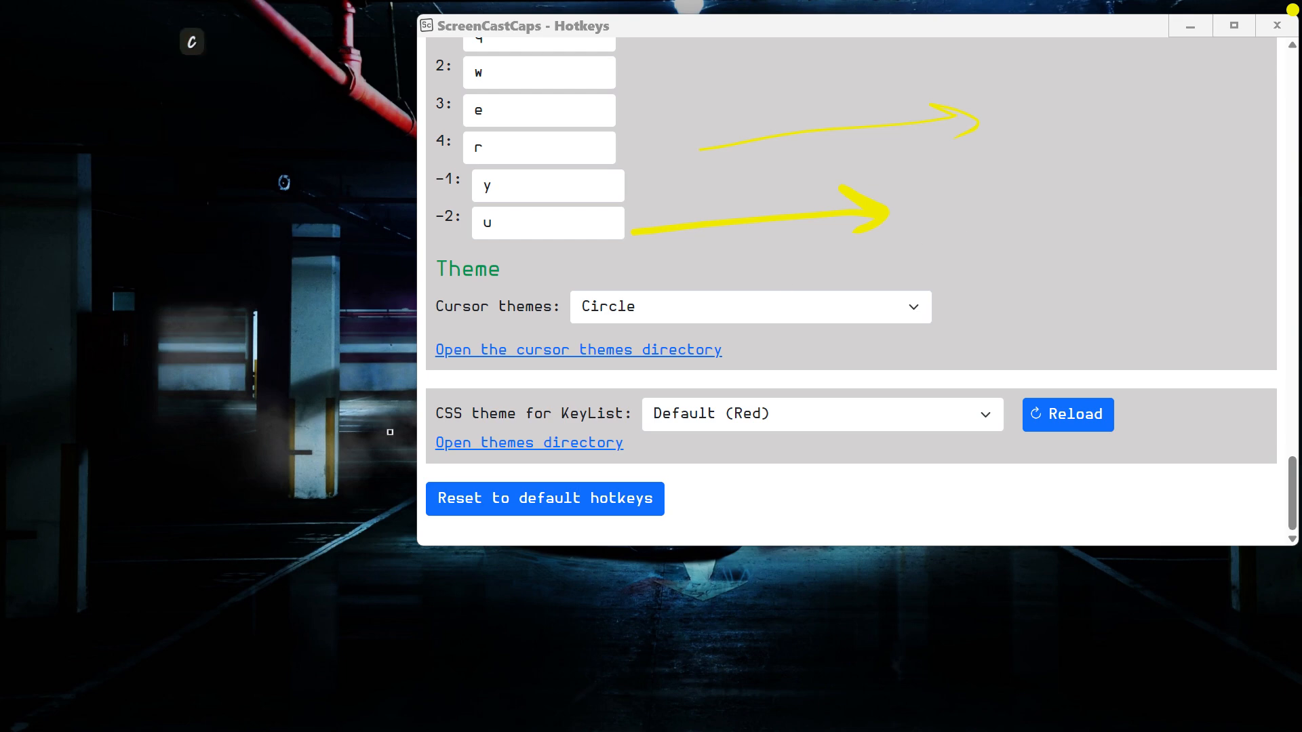
pyautogui.moveTo(407, 643); pyautogui.dragTo(667, 609)
pyautogui.moveTo(600, 672); pyautogui.dragTo(826, 624)
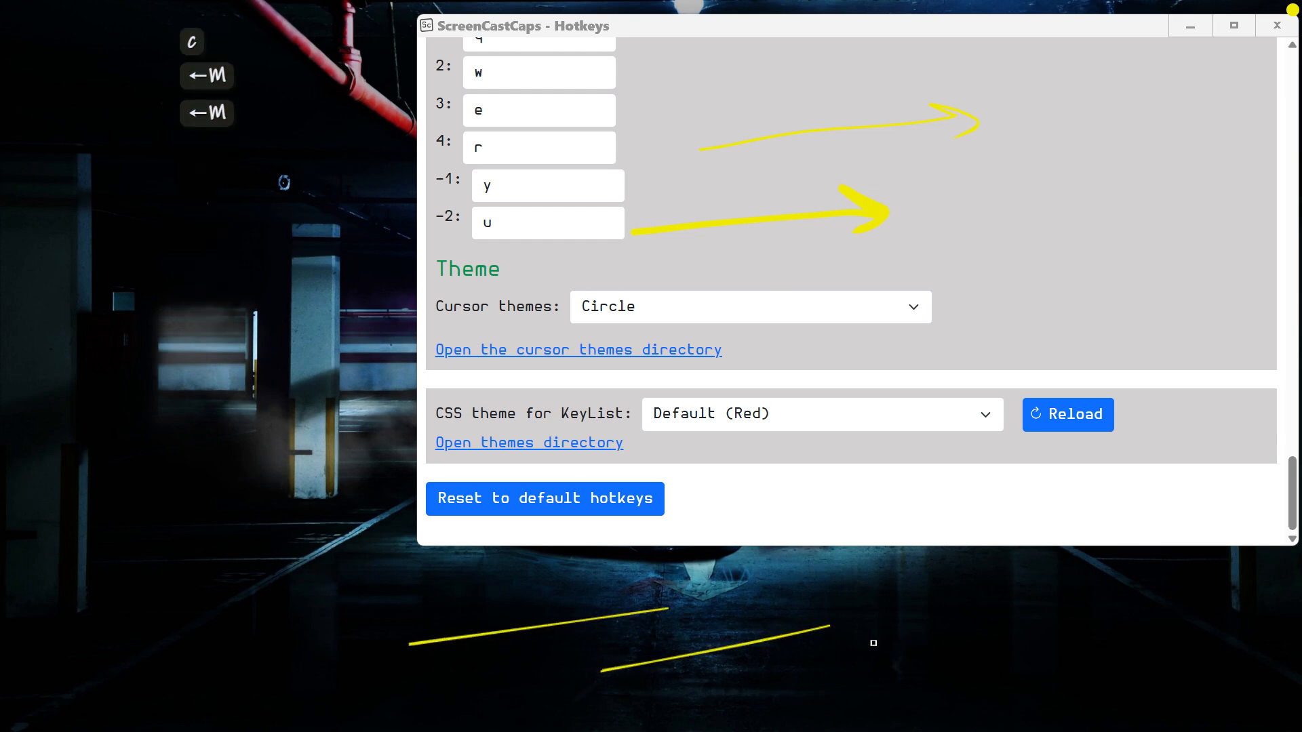
# Switch to the Pencil tool, draw one more stroke beside the lines, then clear the screen and close the draw window
pyautogui.press('x')
pyautogui.moveTo(868, 667)
pyautogui.mouseDown()
pyautogui.moveTo(1025, 649)
pyautogui.moveTo(1164, 683)
pyautogui.mouseUp()
pyautogui.press('Escape')
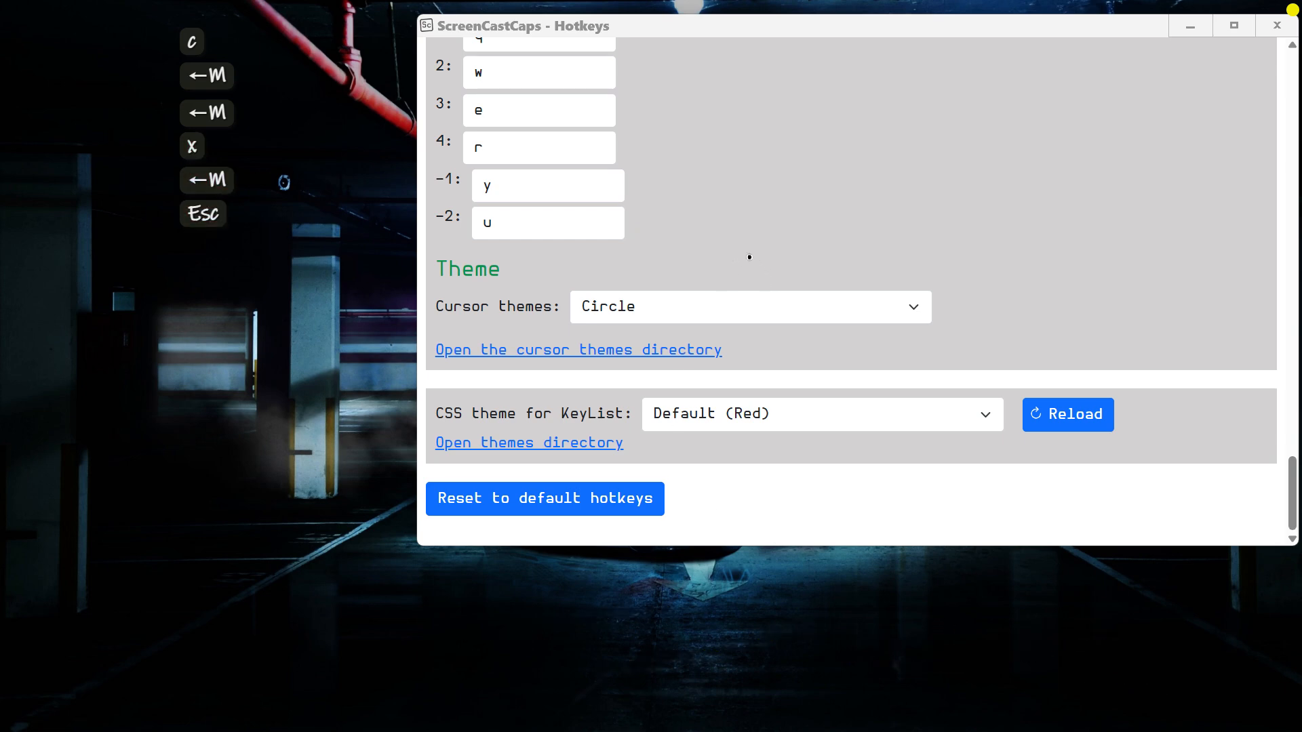
pyautogui.press('super')
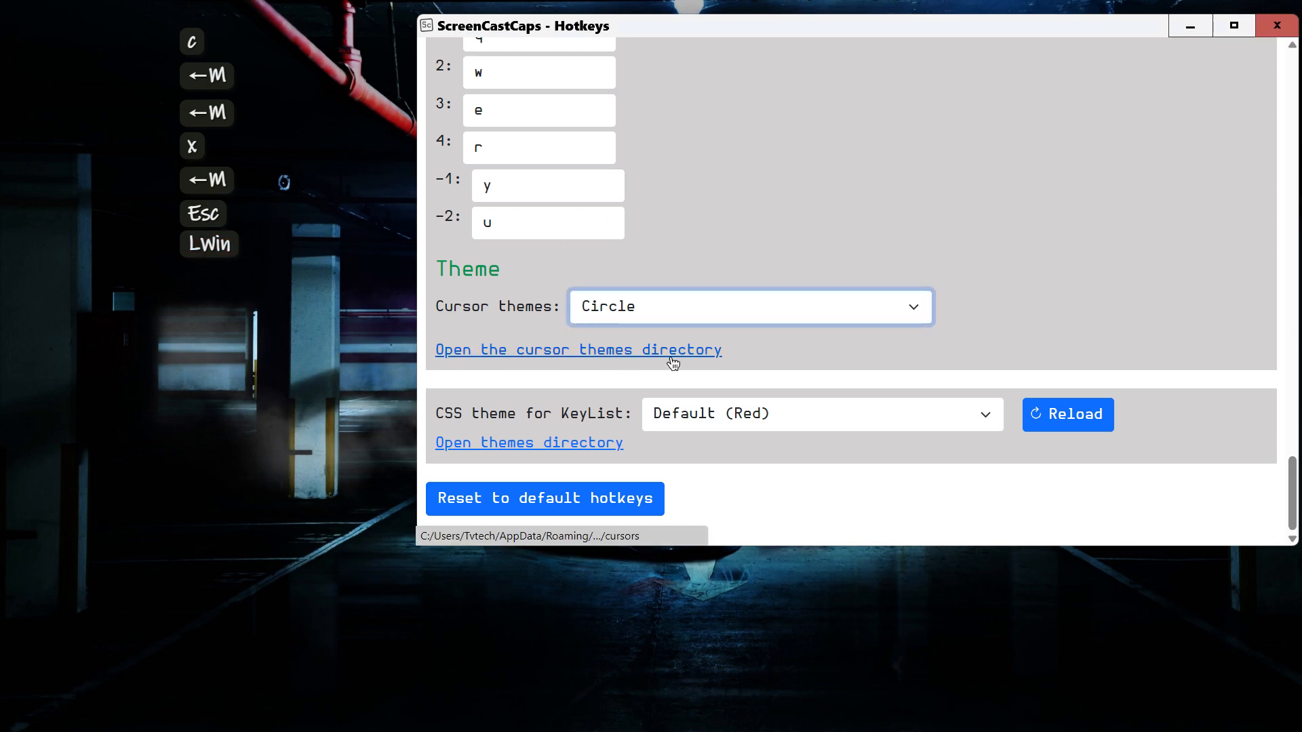
# Open the cursor themes directory and examine the files inside the Circle theme folder
pyautogui.click(522, 360)
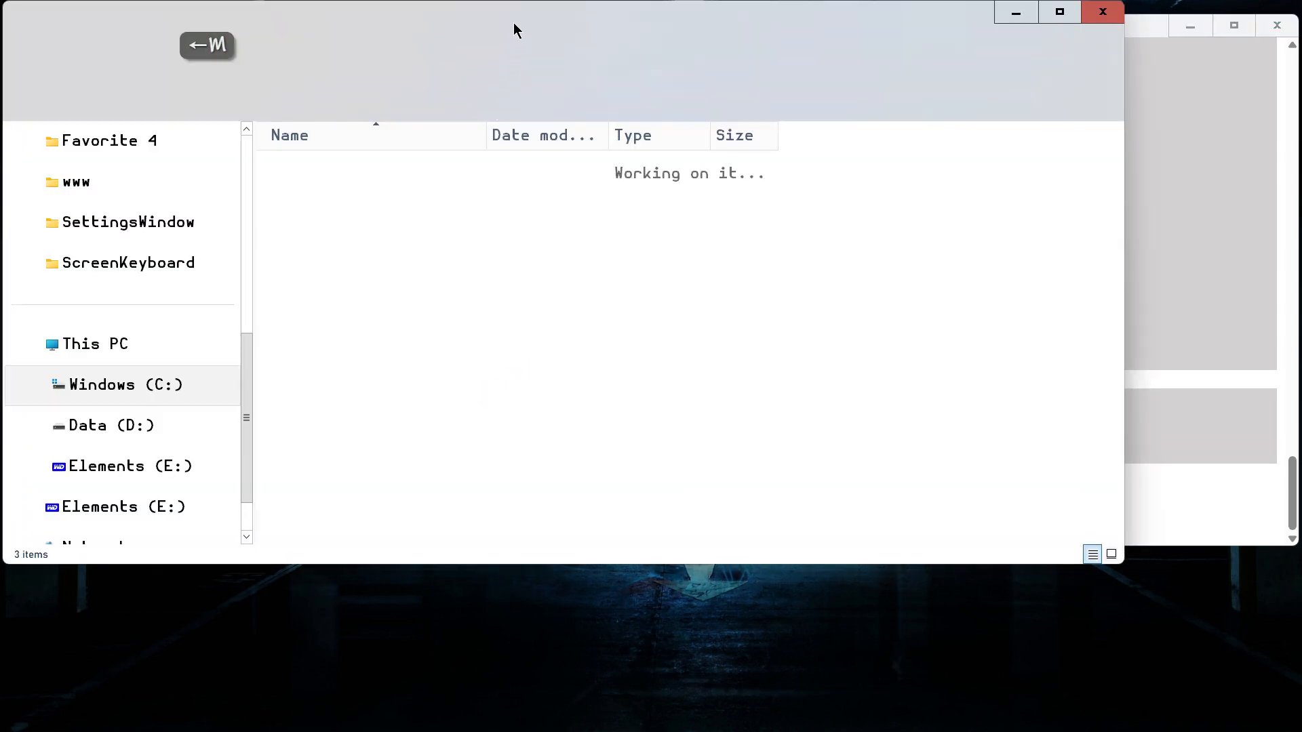
pyautogui.moveTo(512, 21)
pyautogui.mouseDown()
pyautogui.moveTo(798, 70)
pyautogui.moveTo(781, 45)
pyautogui.mouseUp()
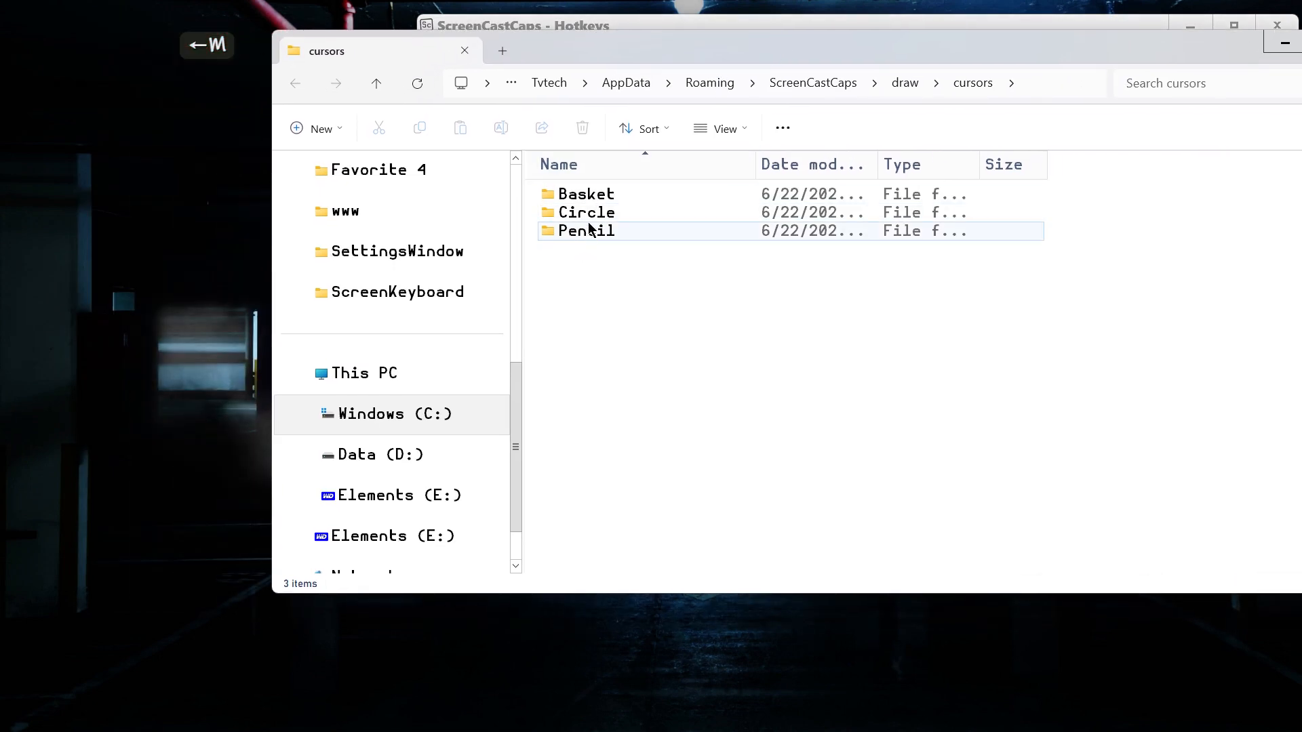
pyautogui.doubleClick(584, 213)
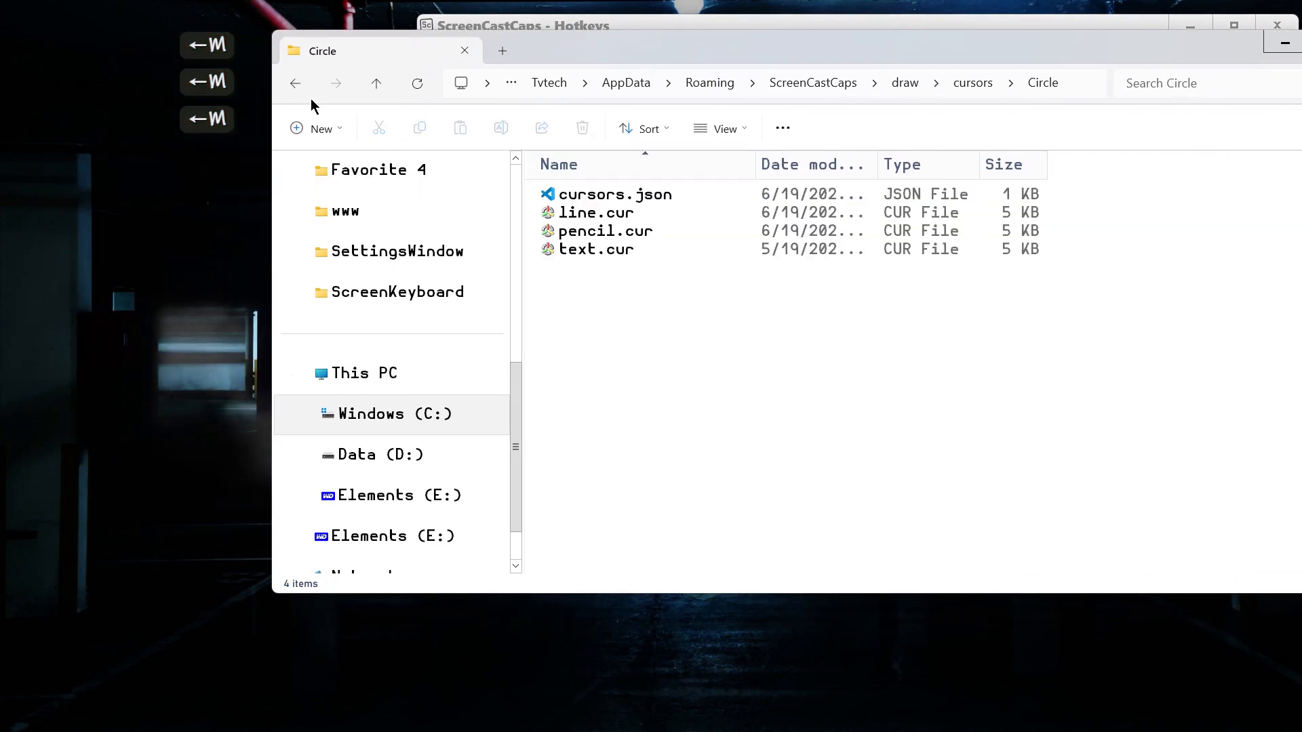
pyautogui.click(295, 84)
# Duplicate the Circle folder within the cursors directory
pyautogui.moveTo(686, 58); pyautogui.dragTo(619, 160)
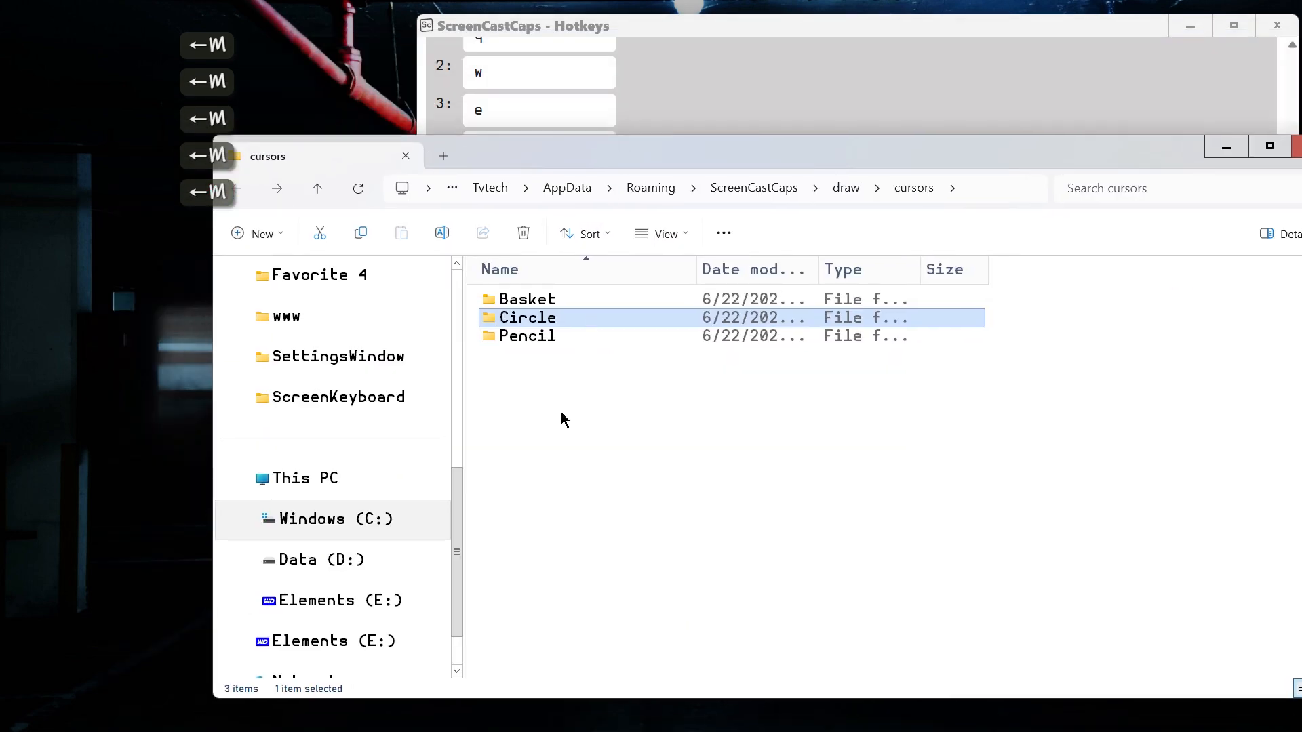
pyautogui.press('ctrl')
pyautogui.hotkey('ctrl', 'c')
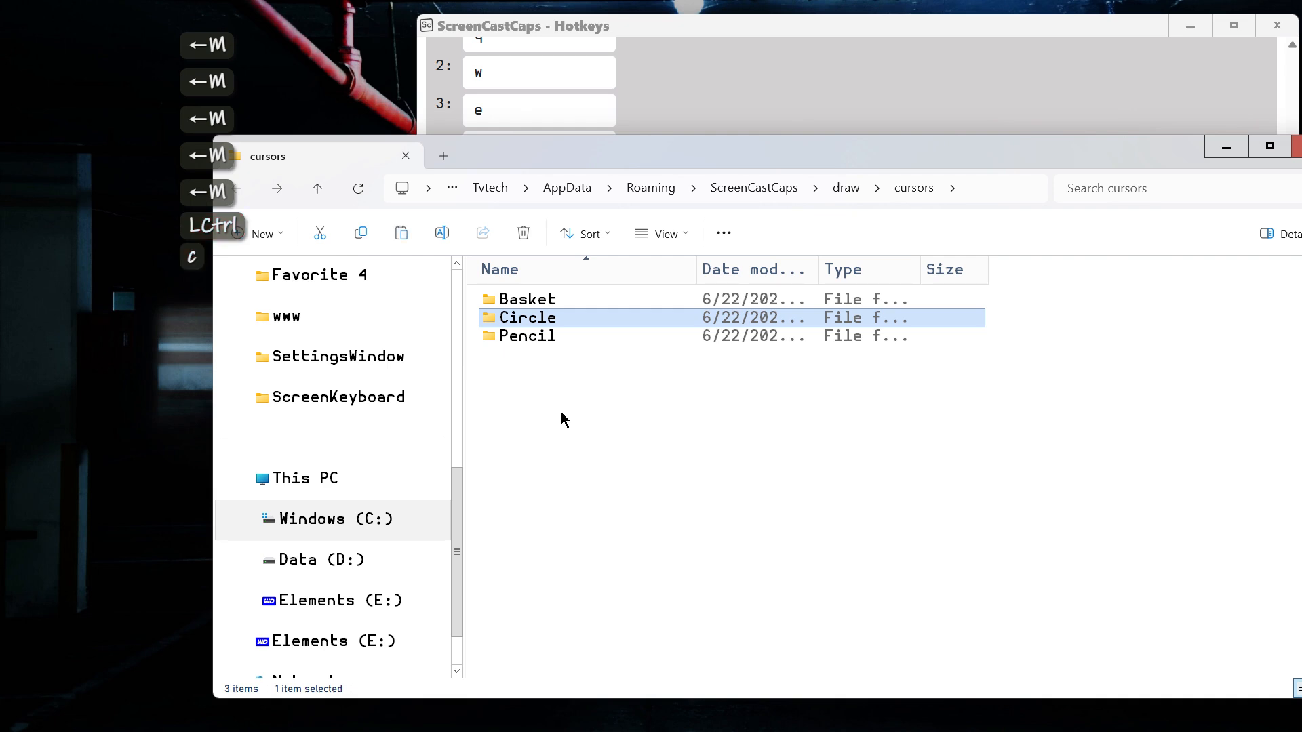
pyautogui.click(555, 410)
pyautogui.hotkey('ctrl', 'v')
# Rename the copied Circle folder as Circle2
pyautogui.click(585, 357)
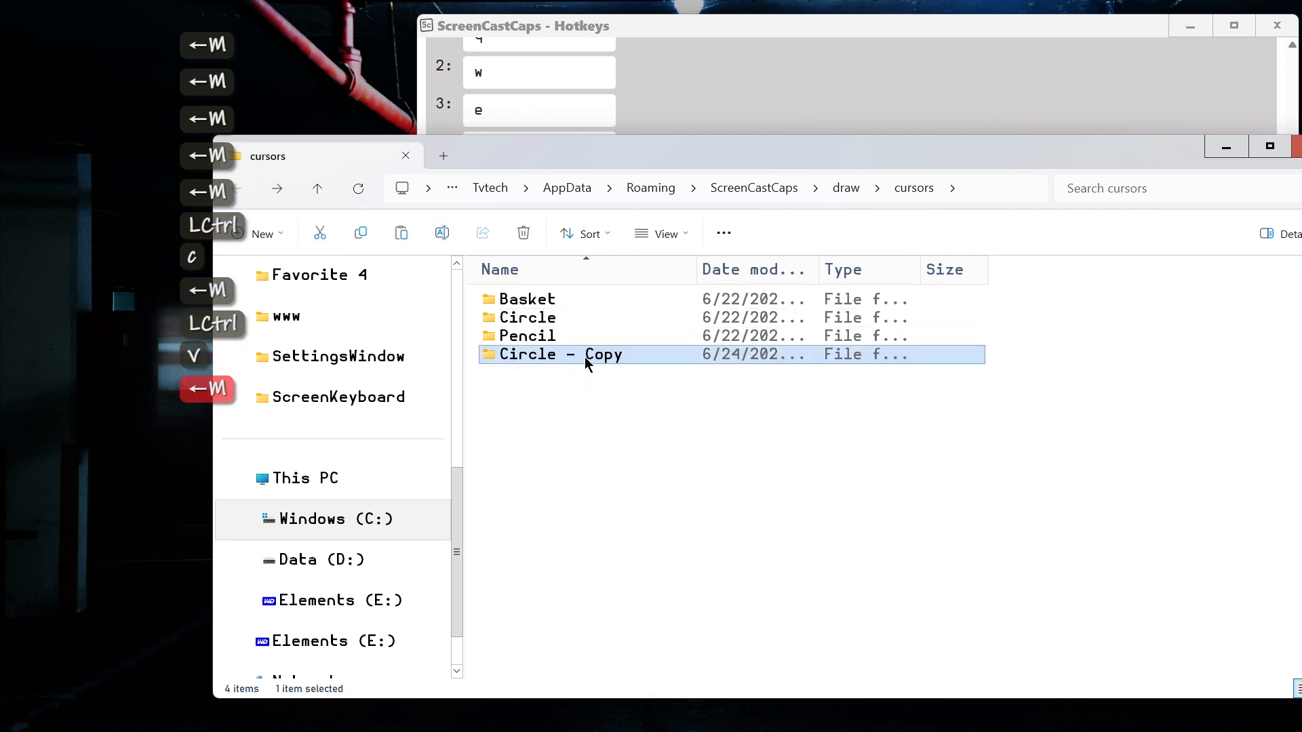
pyautogui.click(595, 359)
pyautogui.press('Right')
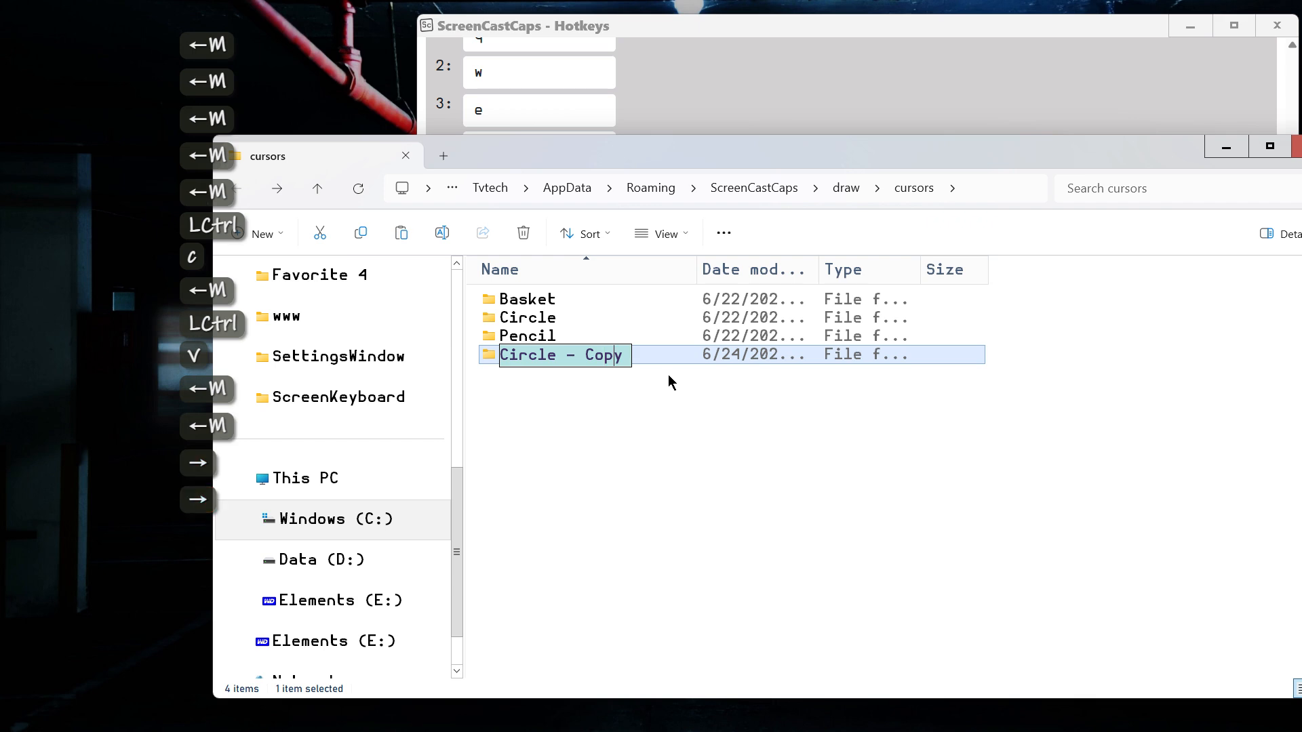
pyautogui.press('Right')
pyautogui.press('Right')
pyautogui.press('BackSpace')
pyautogui.press('BackSpace')
pyautogui.press('BackSpace')
pyautogui.press('BackSpace')
pyautogui.press('BackSpace')
pyautogui.press('BackSpace')
pyautogui.press('BackSpace')
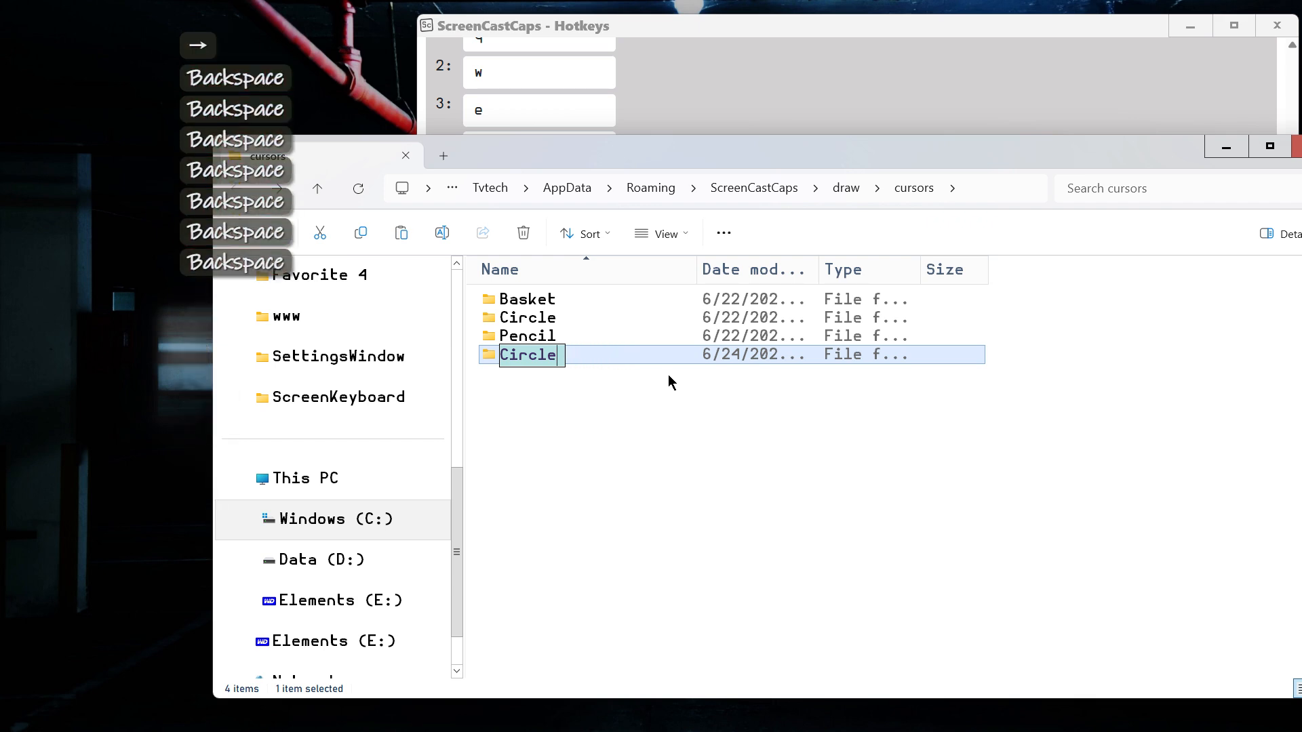
pyautogui.write('2')
pyautogui.click(600, 446)
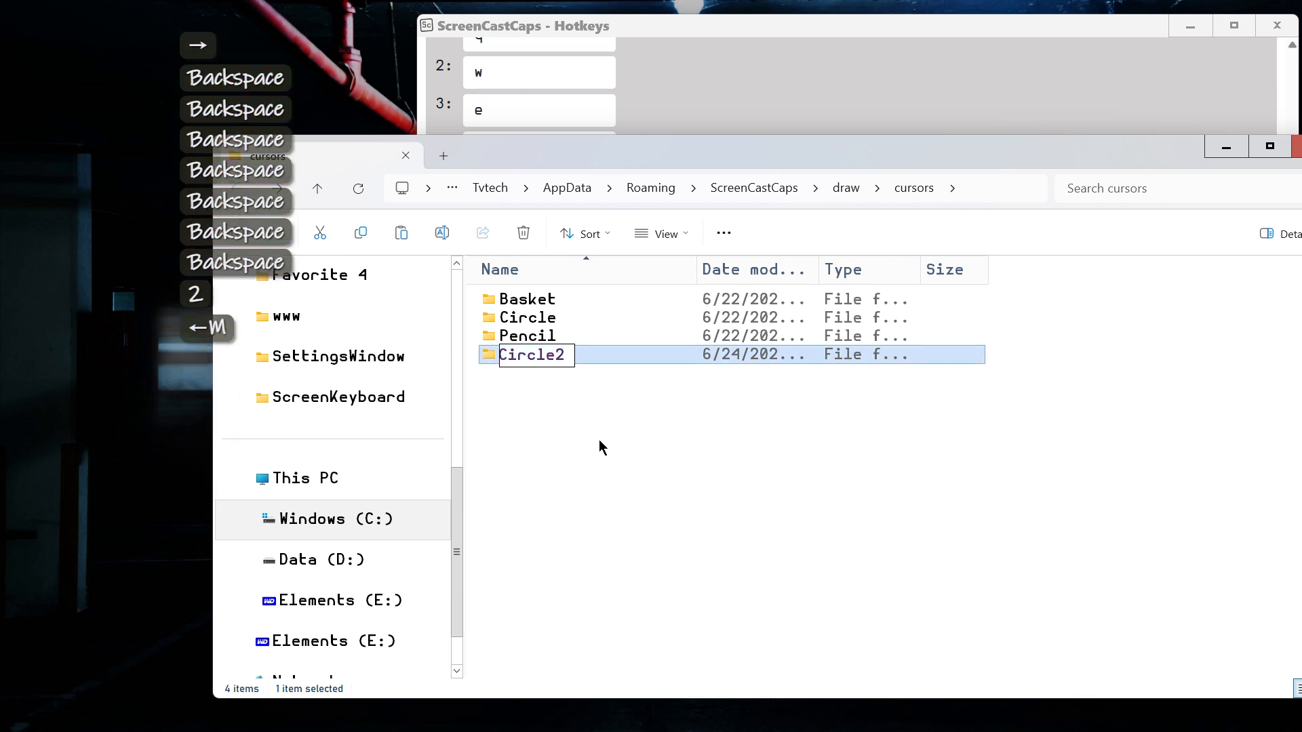
# Open pencil.cur from the Circle2 folder in RealWorld Cursor Editor
pyautogui.doubleClick(487, 357)
pyautogui.moveTo(573, 168)
pyautogui.mouseDown()
pyautogui.moveTo(619, 116)
pyautogui.moveTo(583, 34)
pyautogui.moveTo(595, 34)
pyautogui.mouseUp()
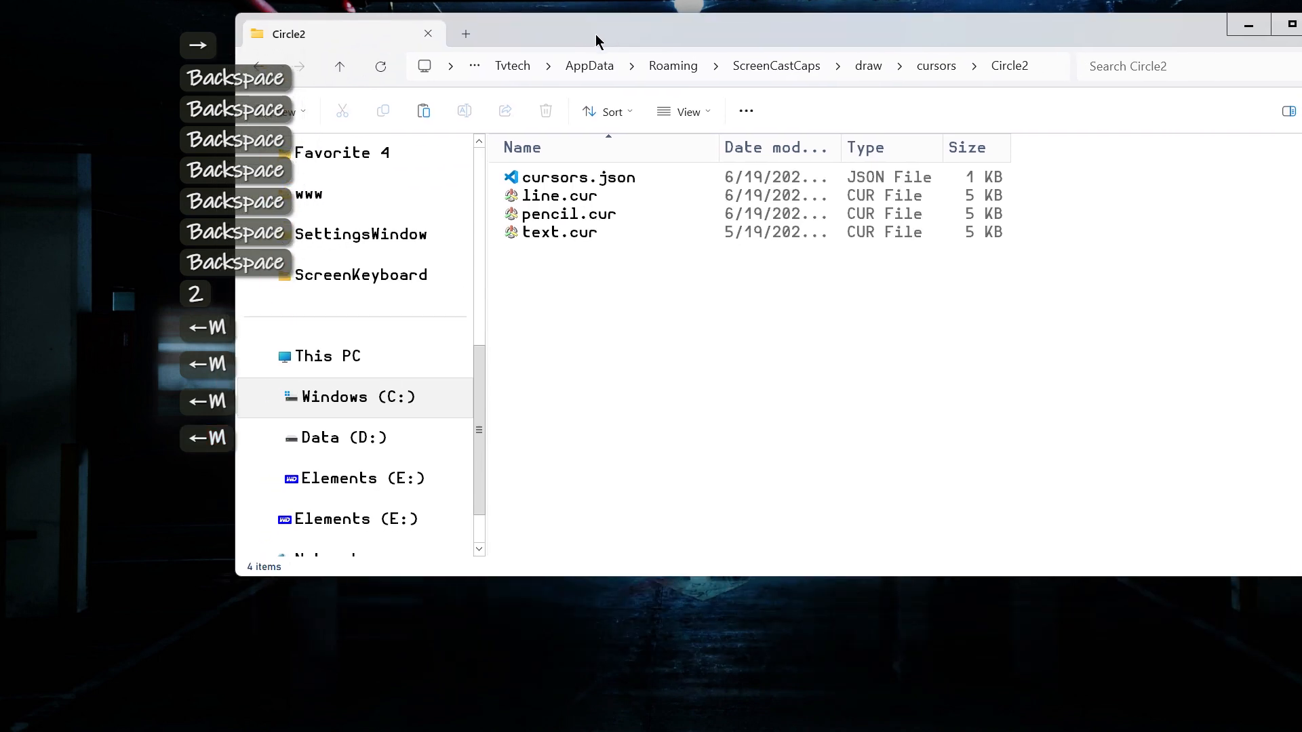
pyautogui.click(562, 215)
pyautogui.doubleClick(560, 215)
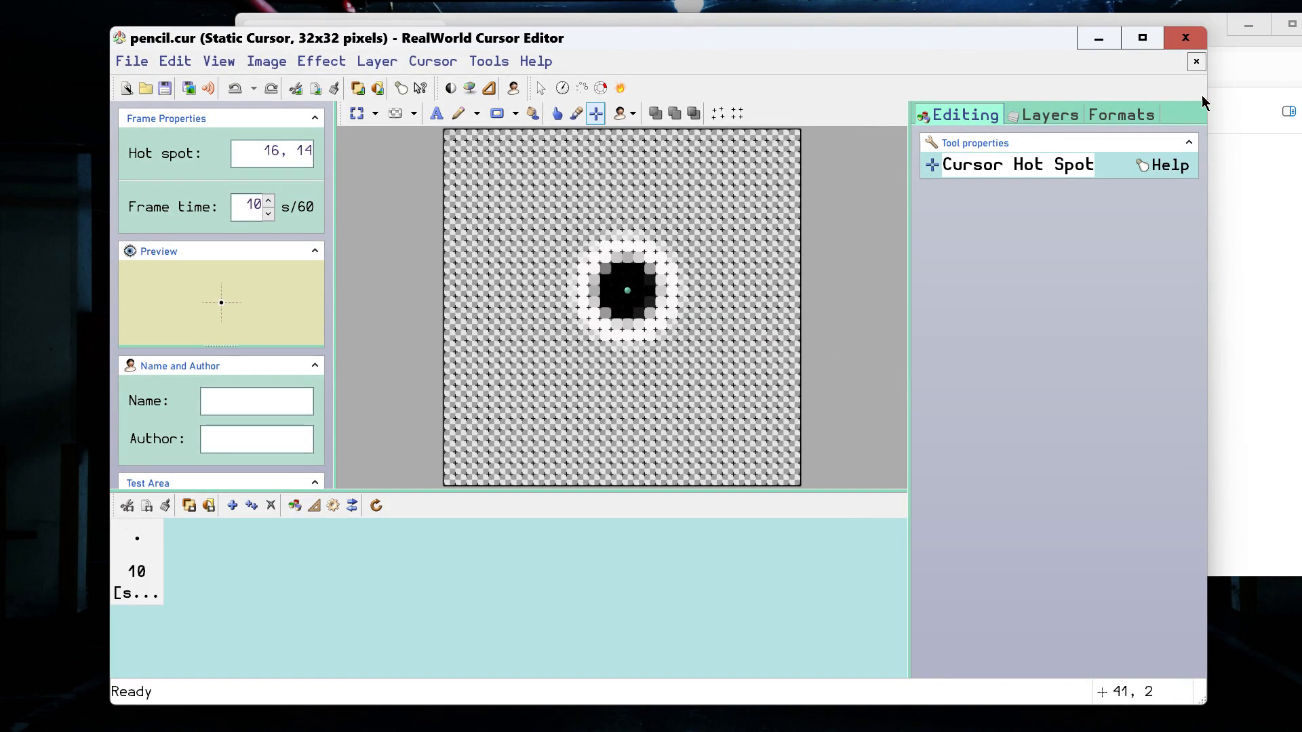
# Erase the black dot in the cursor image with the Rectangle eraser
pyautogui.scroll(-1, 1224, 71)
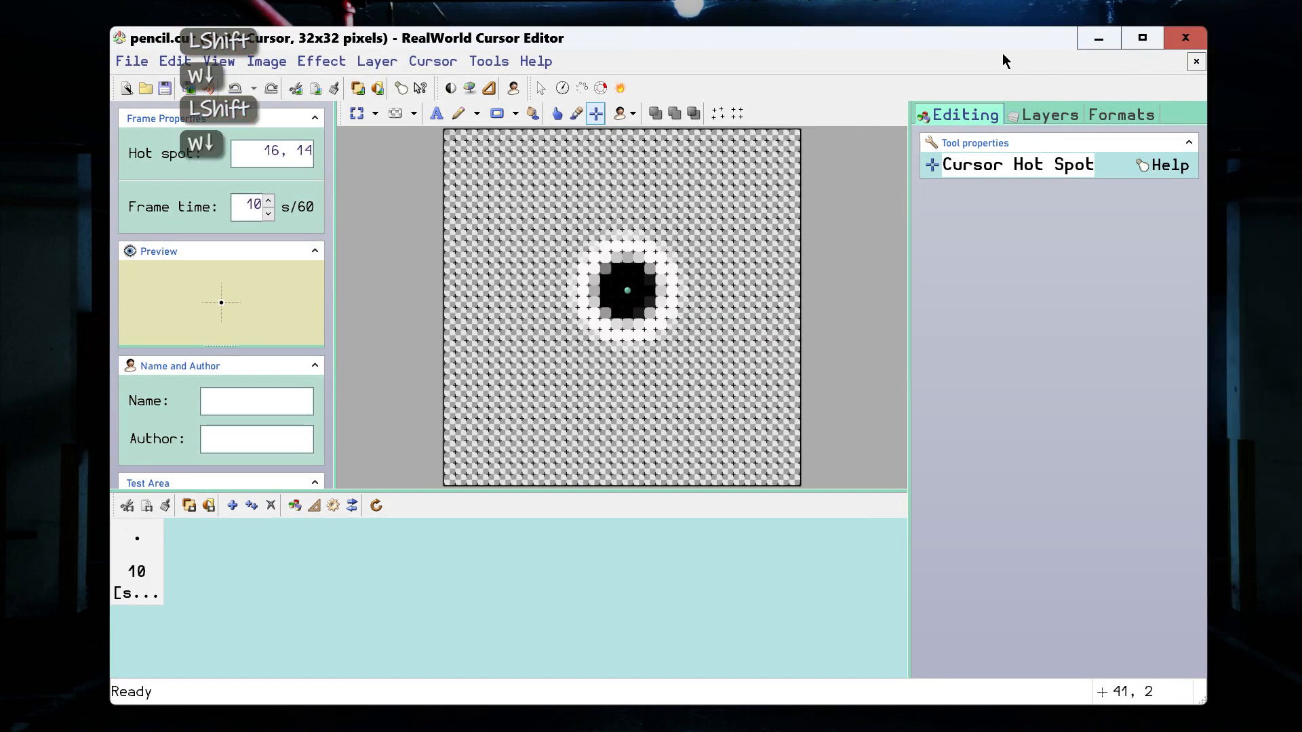
pyautogui.moveTo(946, 34); pyautogui.dragTo(997, 18)
pyautogui.click(567, 99)
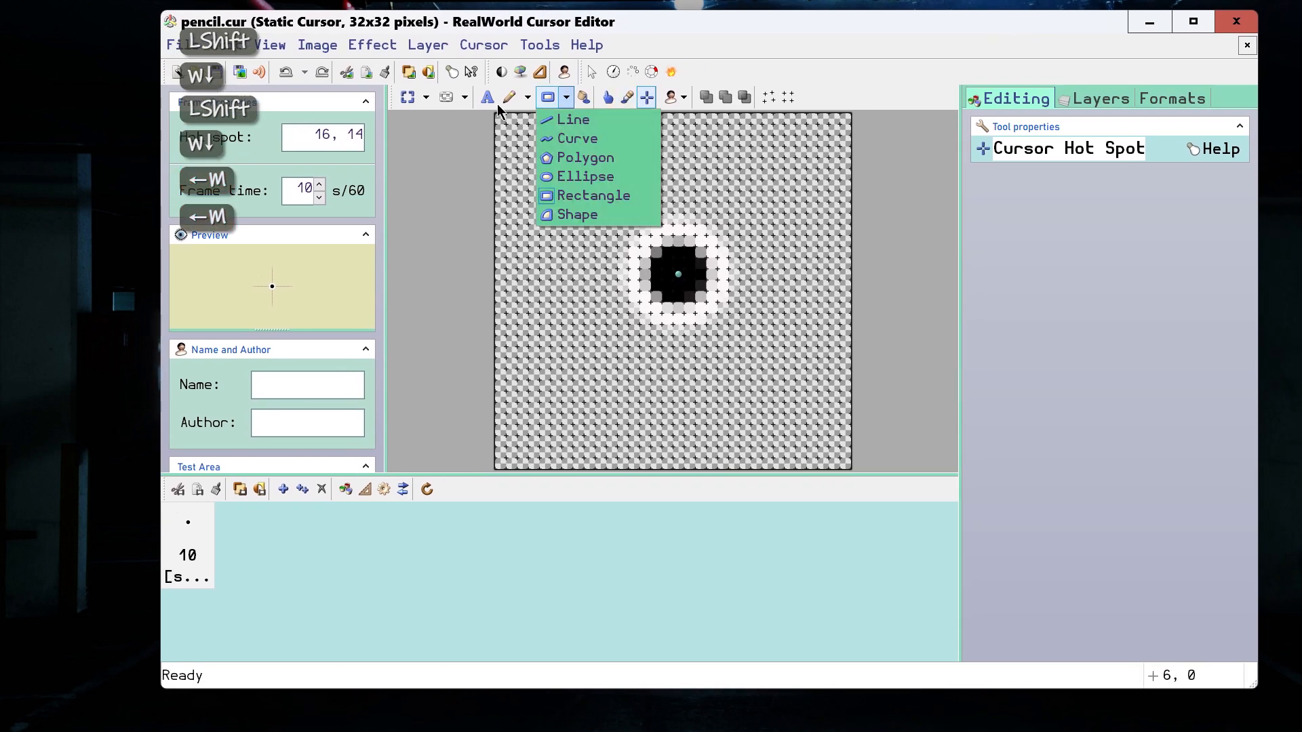
pyautogui.click(466, 102)
pyautogui.click(466, 100)
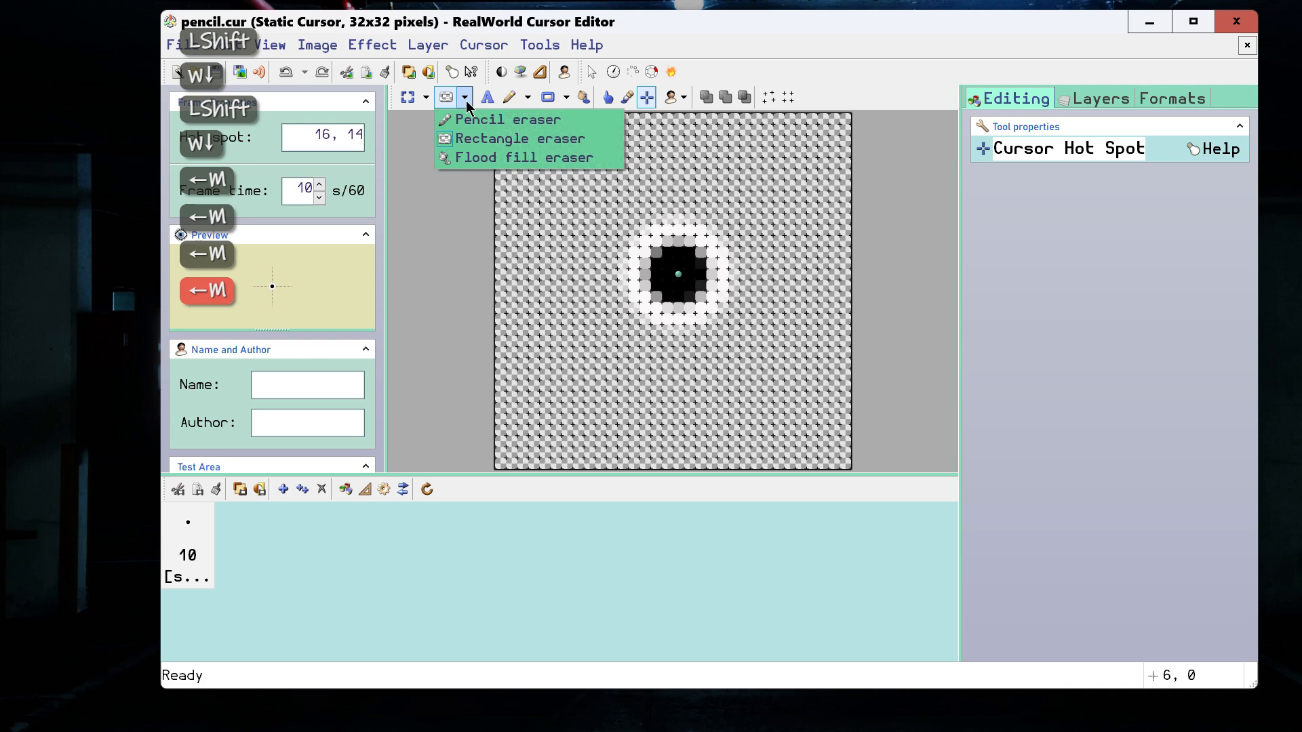
pyautogui.click(461, 139)
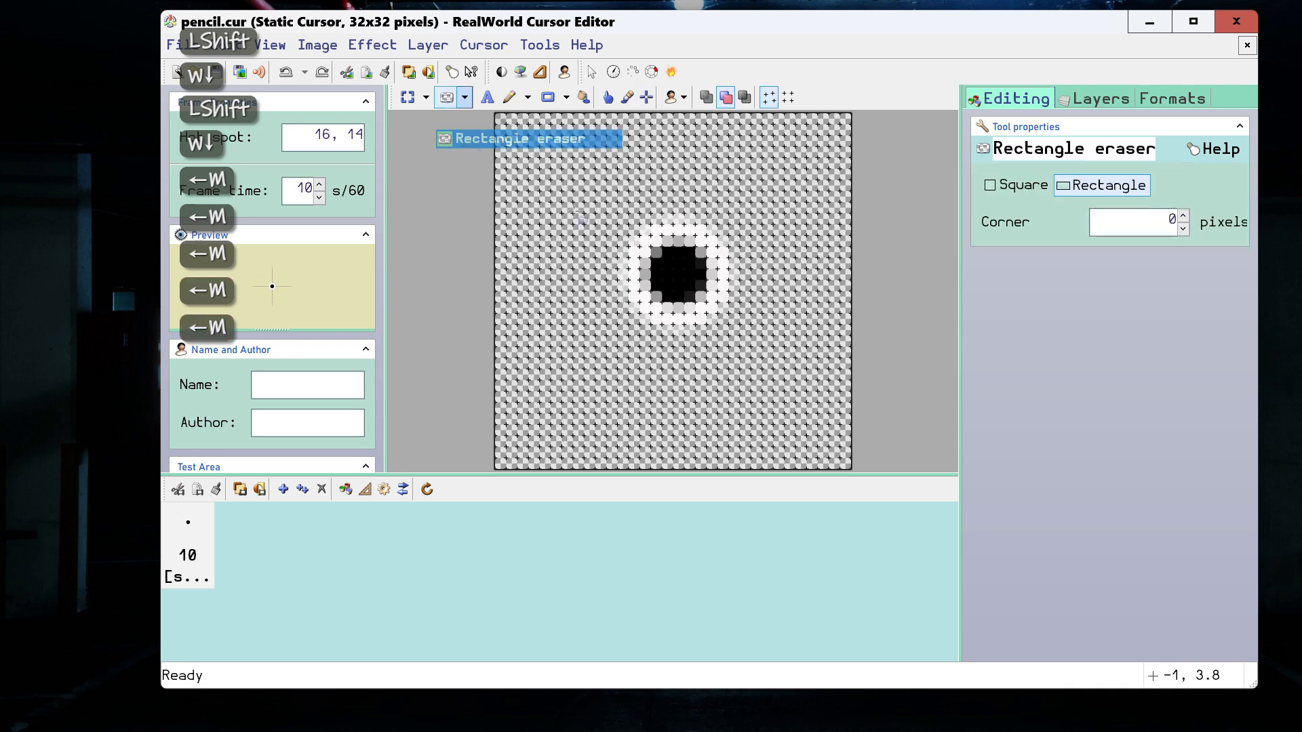
pyautogui.moveTo(567, 186)
pyautogui.mouseDown()
pyautogui.moveTo(745, 352)
pyautogui.moveTo(774, 354)
pyautogui.mouseUp()
# Draw a circle about 10.7 pixels wide near the middle of the canvas with the Ellipse tool
pyautogui.click(566, 99)
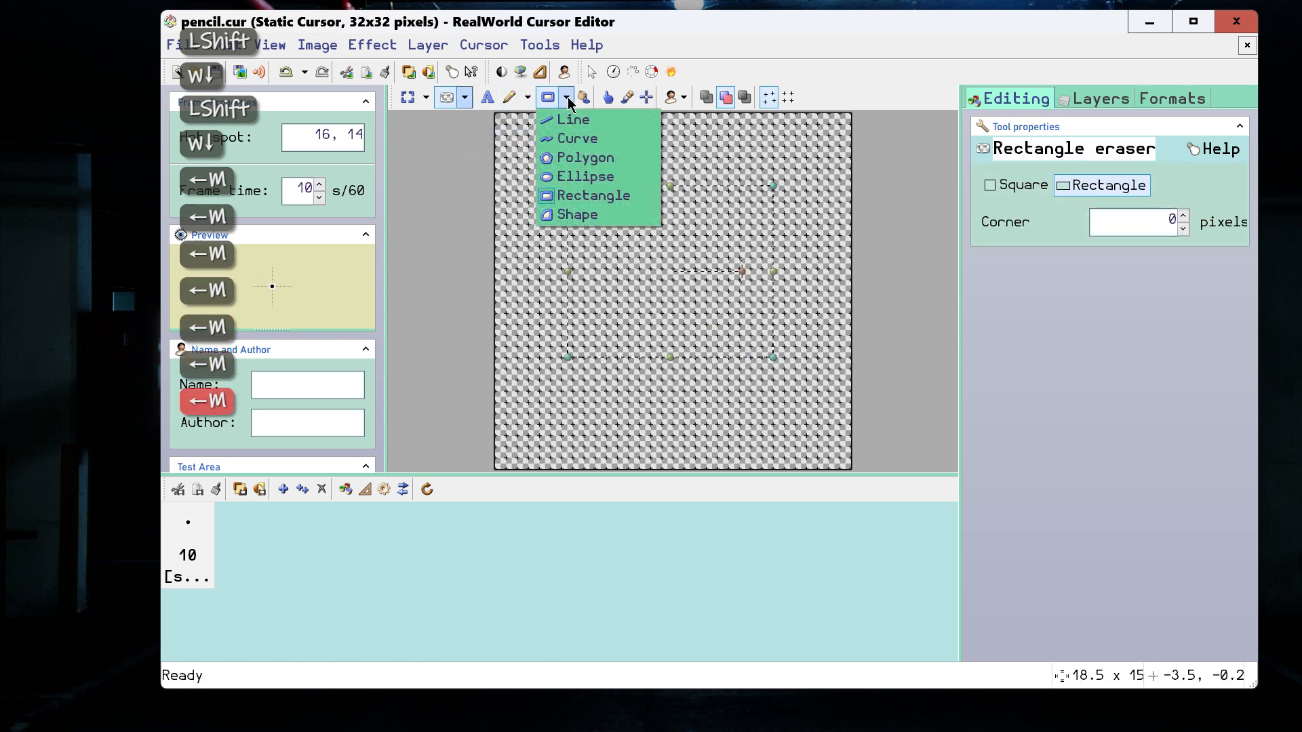
pyautogui.click(581, 182)
pyautogui.moveTo(603, 224); pyautogui.dragTo(720, 336)
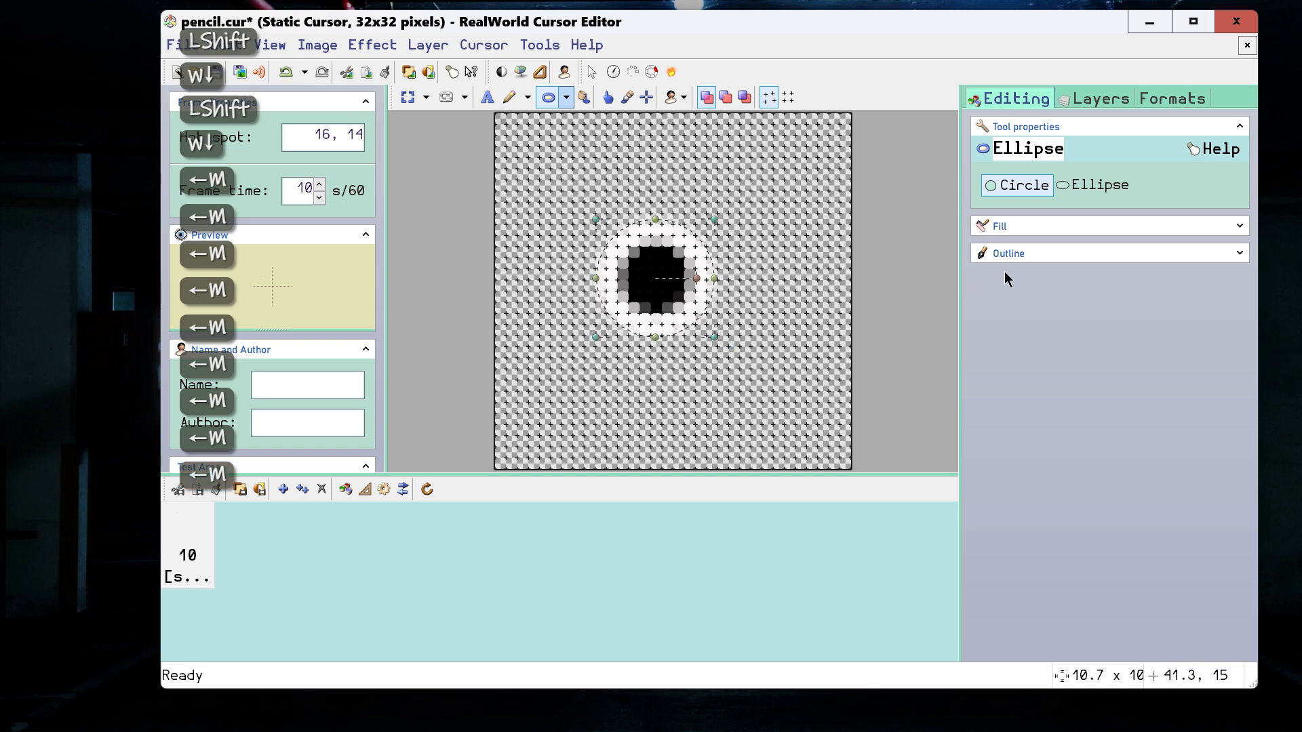
# Set the circle's fill color to dark magenta (7C005A)
pyautogui.click(1069, 232)
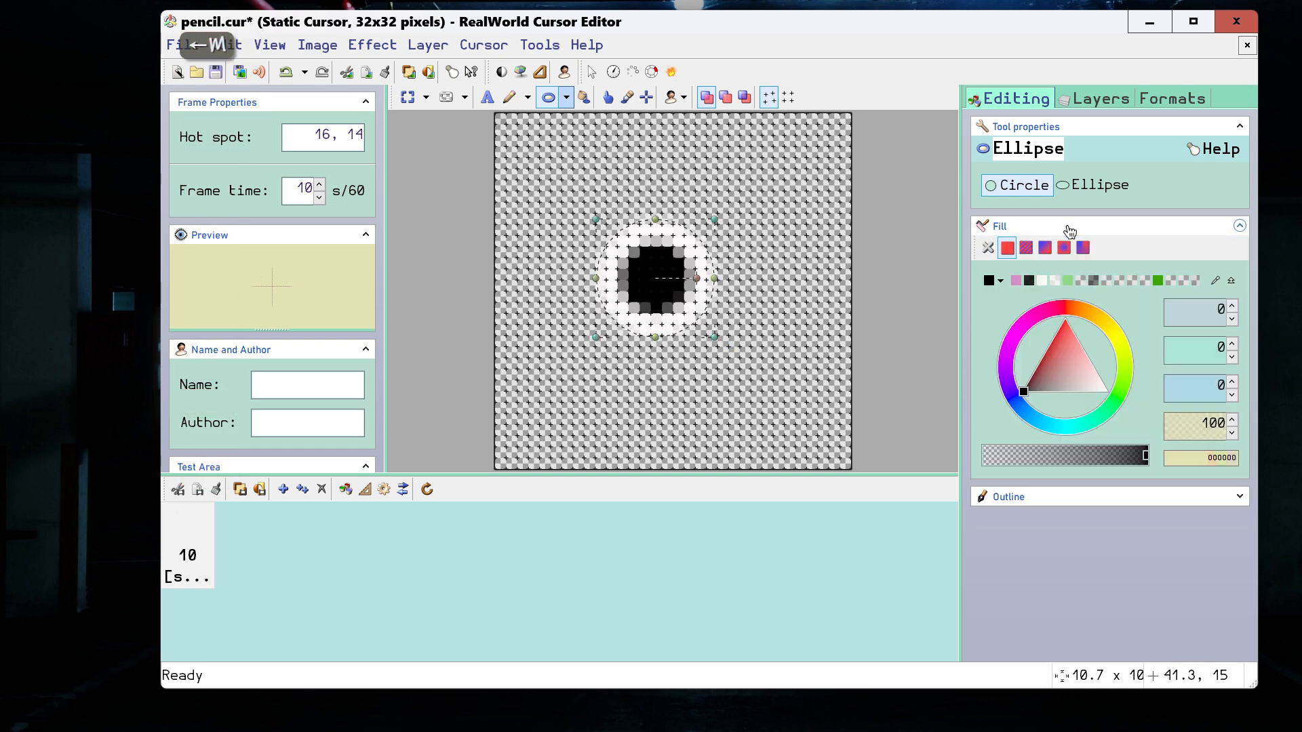
pyautogui.click(1056, 354)
pyautogui.click(1060, 340)
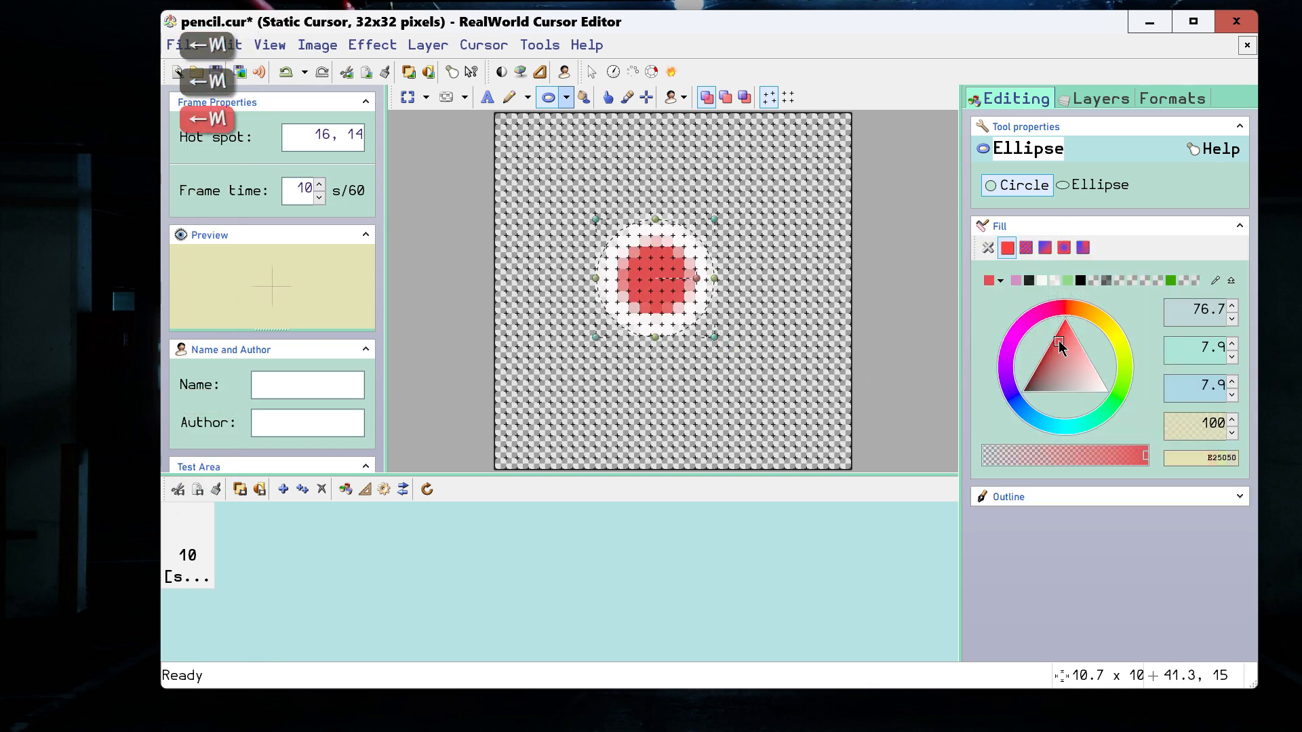
pyautogui.click(1055, 314)
pyautogui.click(1049, 318)
pyautogui.click(1040, 392)
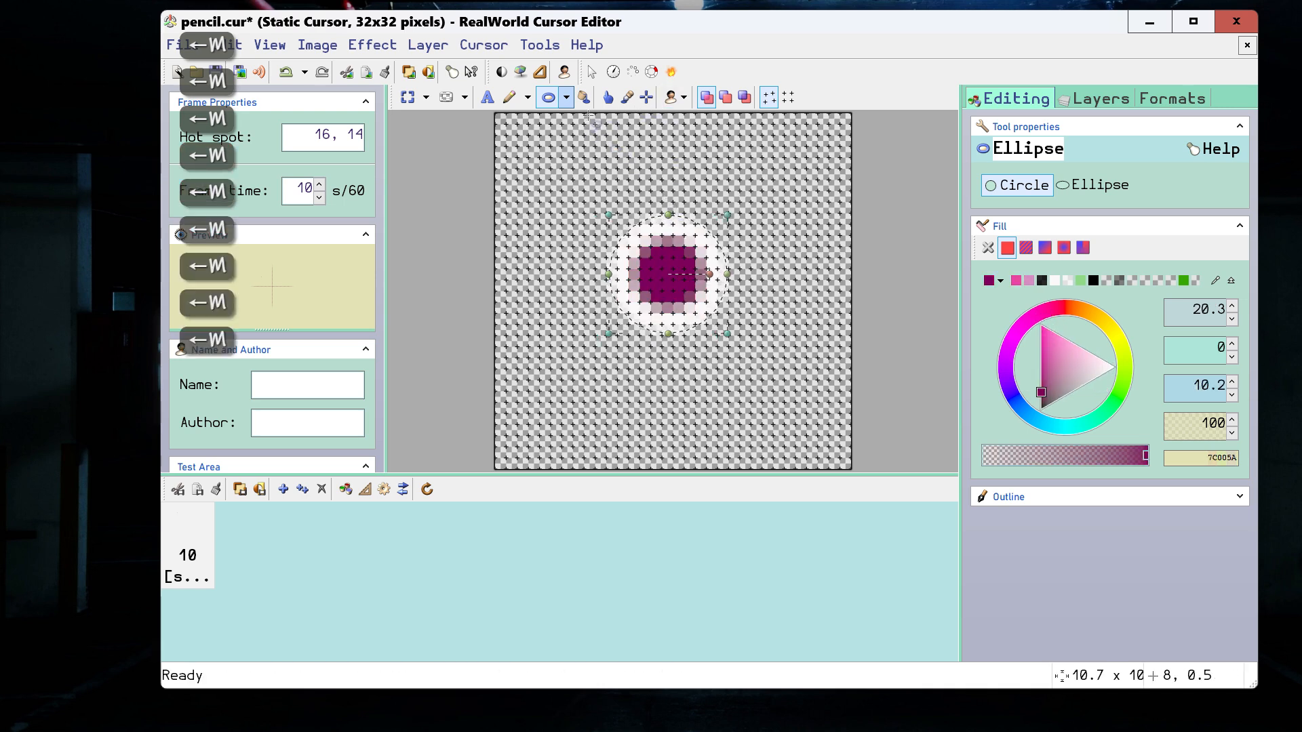
# Place the cursor hot spot at the circle's center, at 15, 14
pyautogui.click(647, 97)
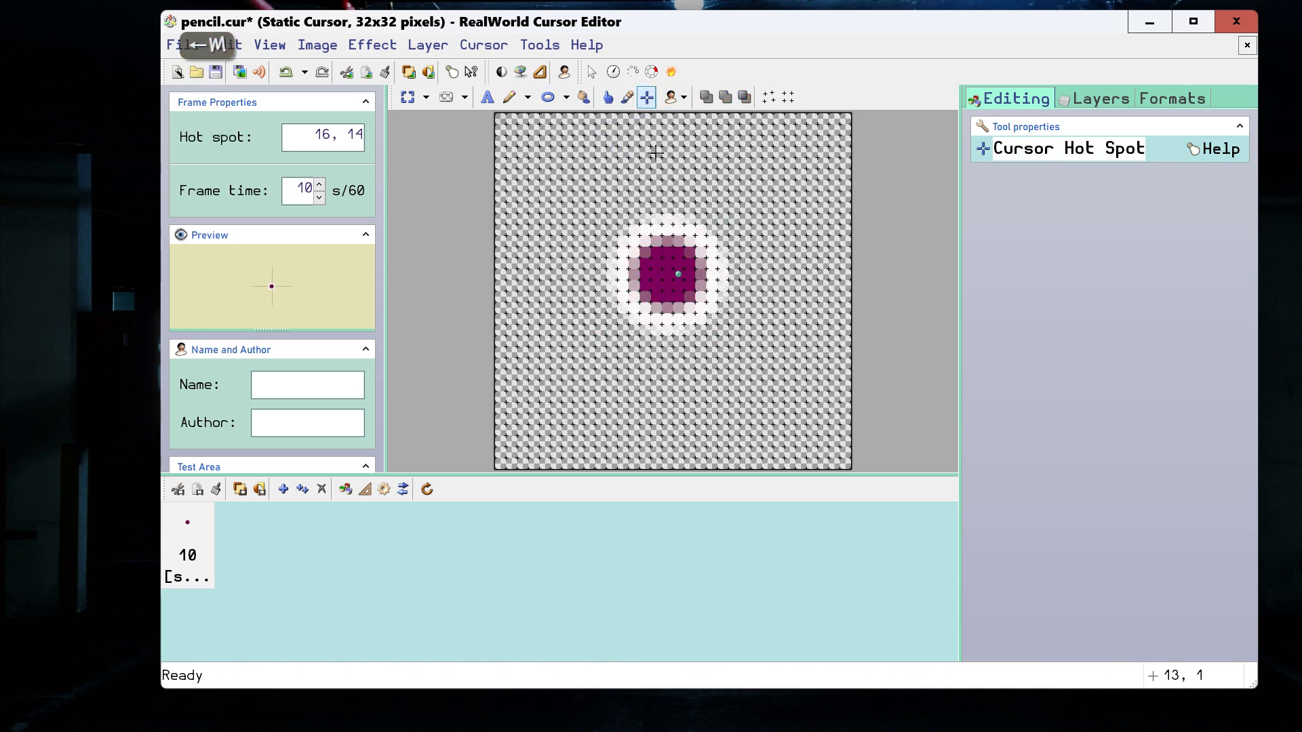
pyautogui.click(666, 275)
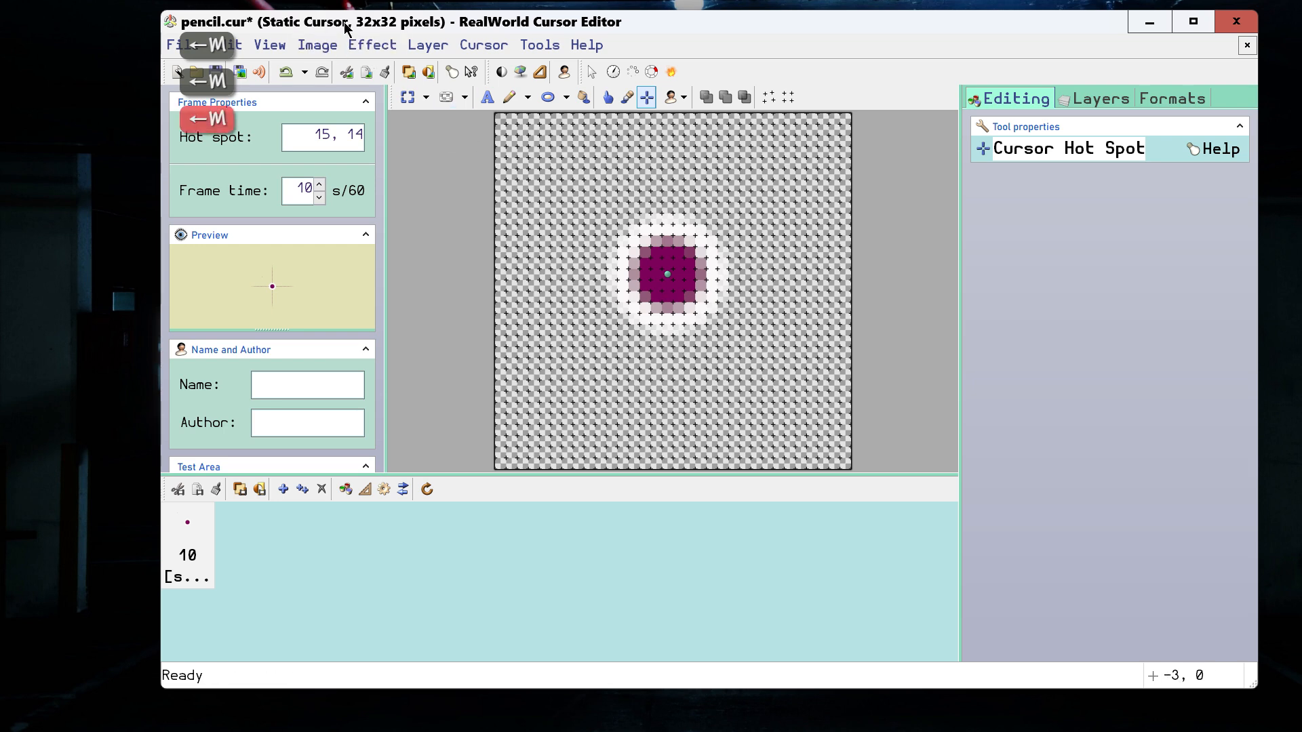
# Save the changes to pencil.cur and close the cursor editor
pyautogui.moveTo(327, 25); pyautogui.dragTo(476, 38)
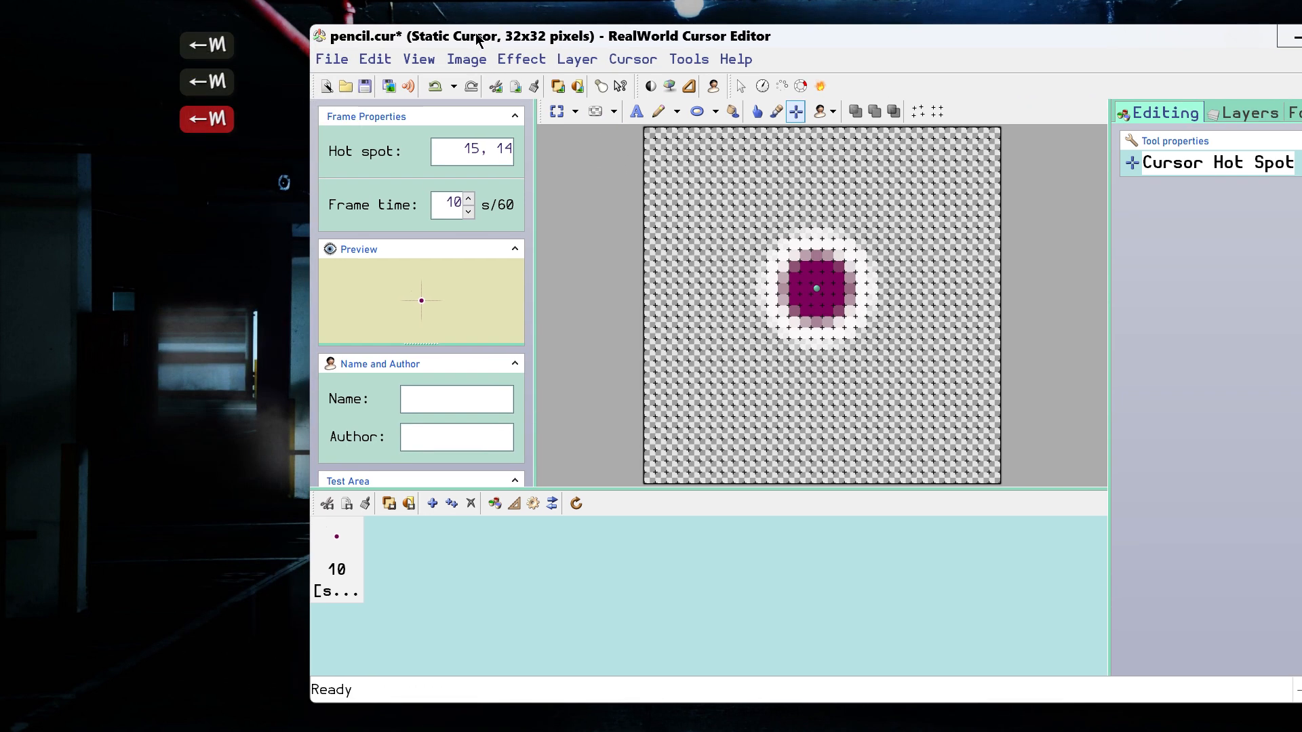
pyautogui.click(365, 87)
pyautogui.moveTo(782, 40); pyautogui.dragTo(560, 37)
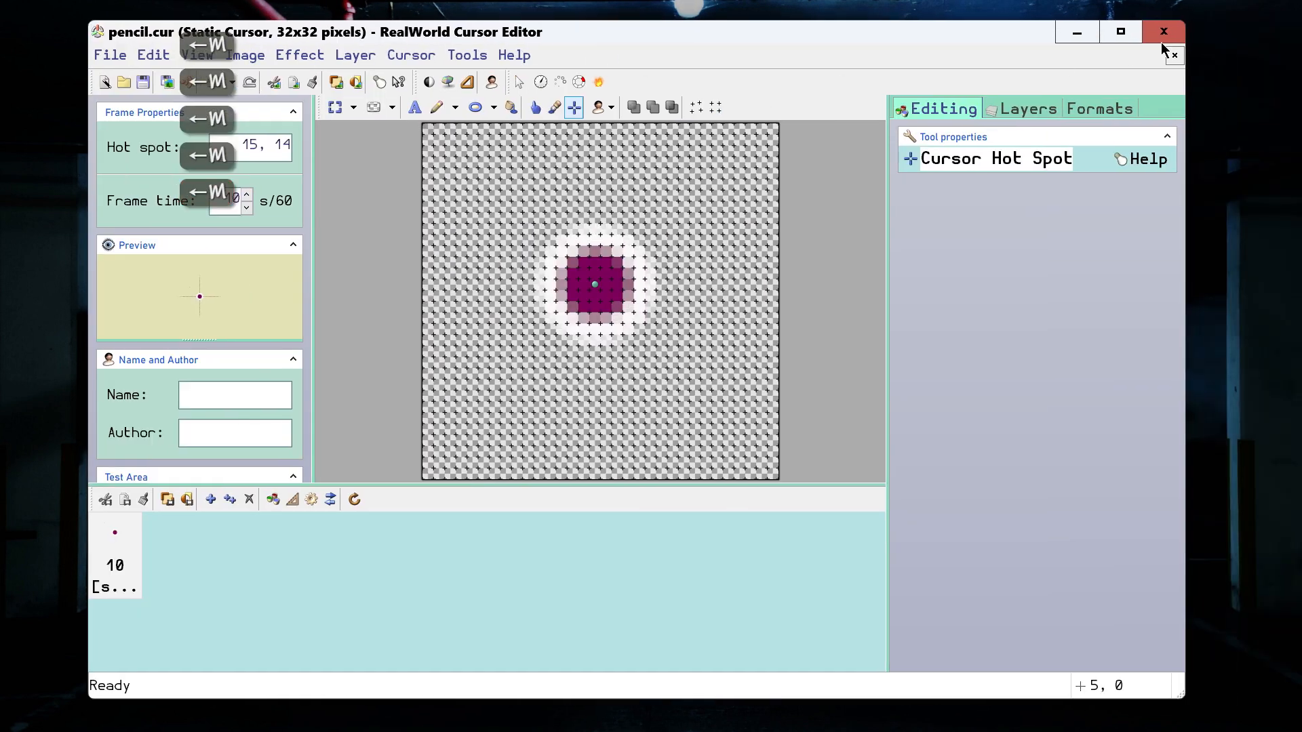
pyautogui.click(1161, 42)
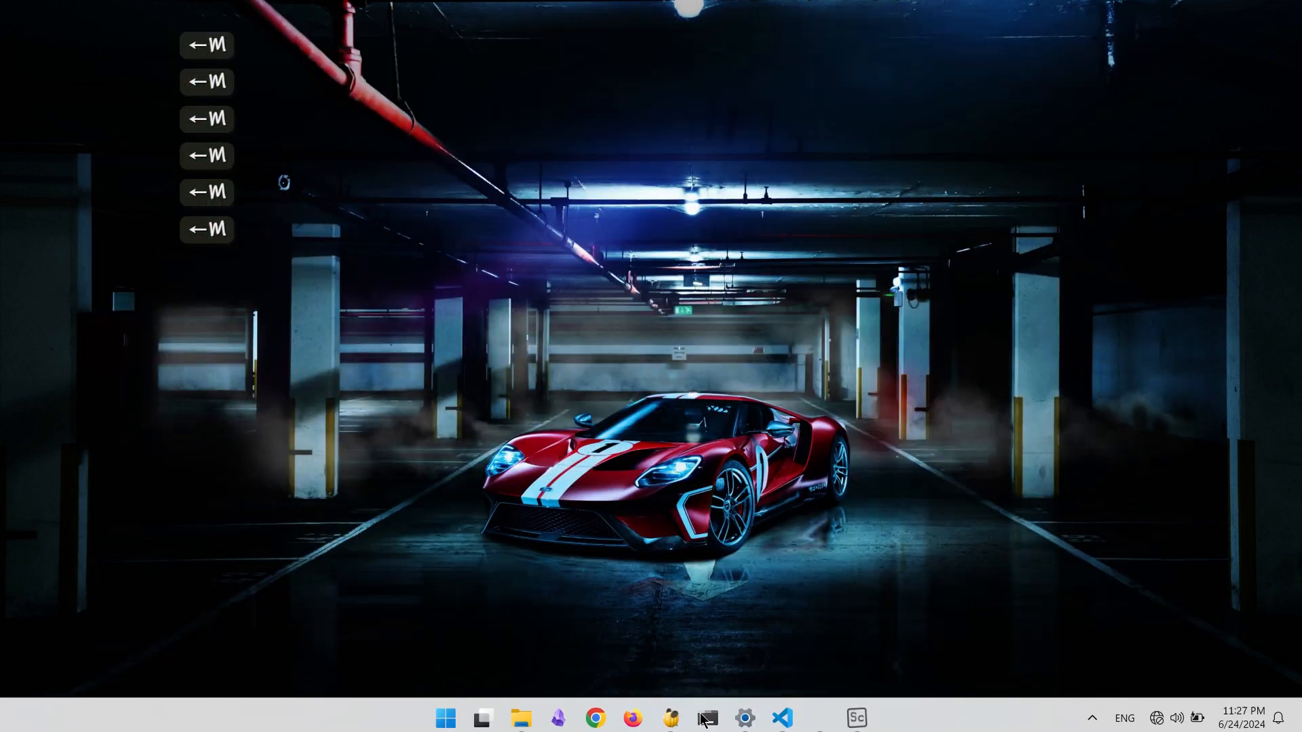
# Close the Hotkeys settings window and reload ScreenCastCaps so it picks up the new cursor theme
pyautogui.click(857, 713)
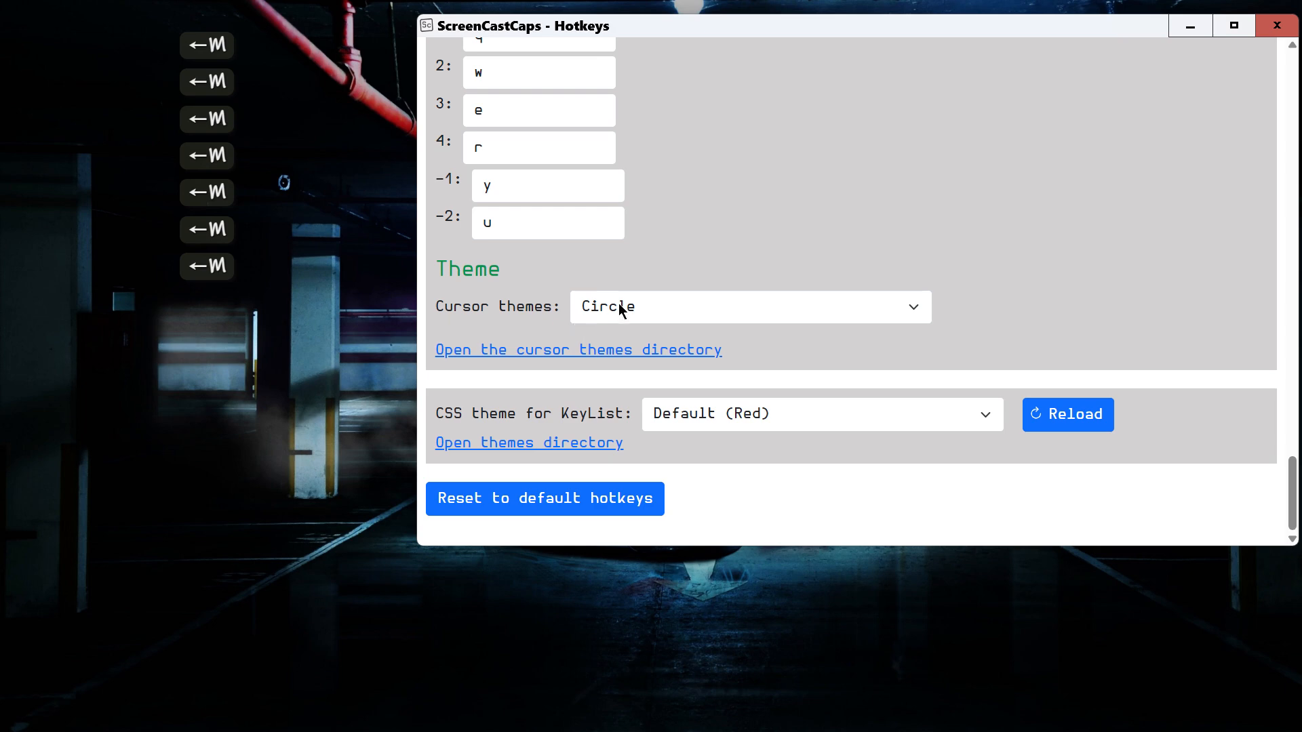
pyautogui.click(1276, 25)
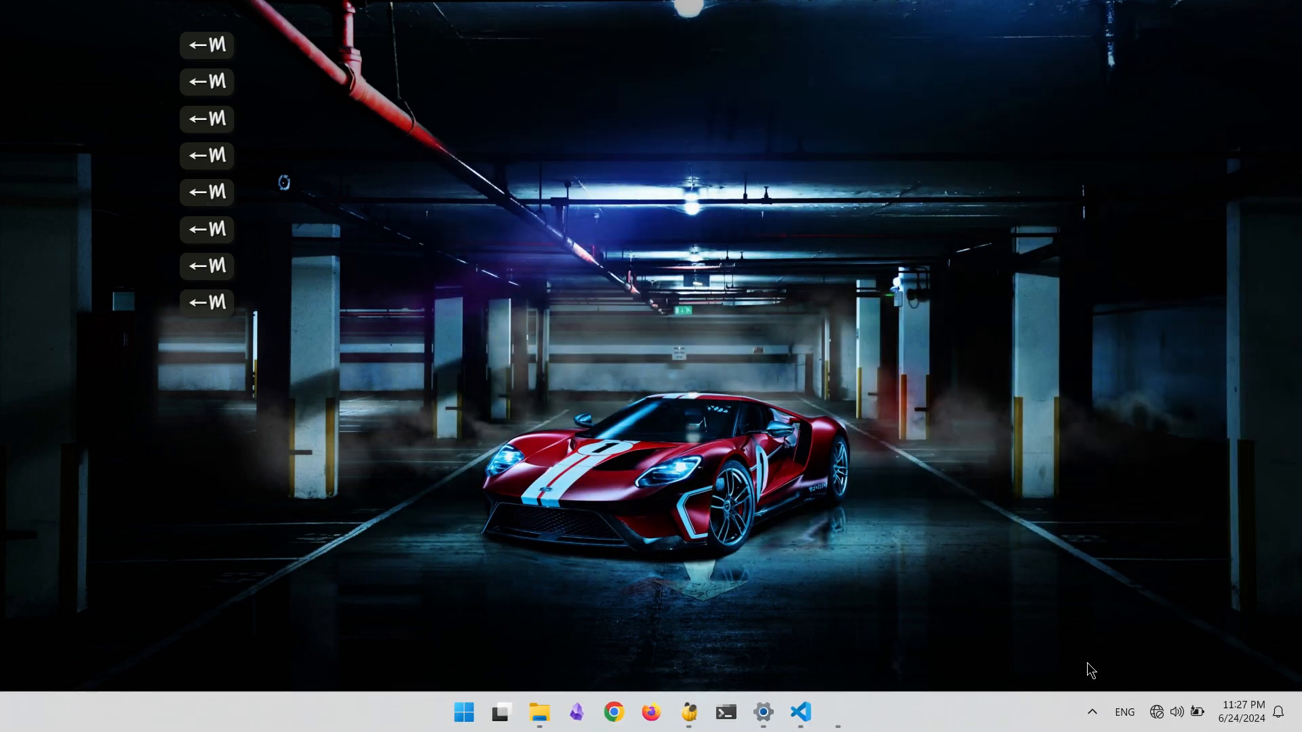
pyautogui.click(1093, 712)
pyautogui.rightClick(1059, 591)
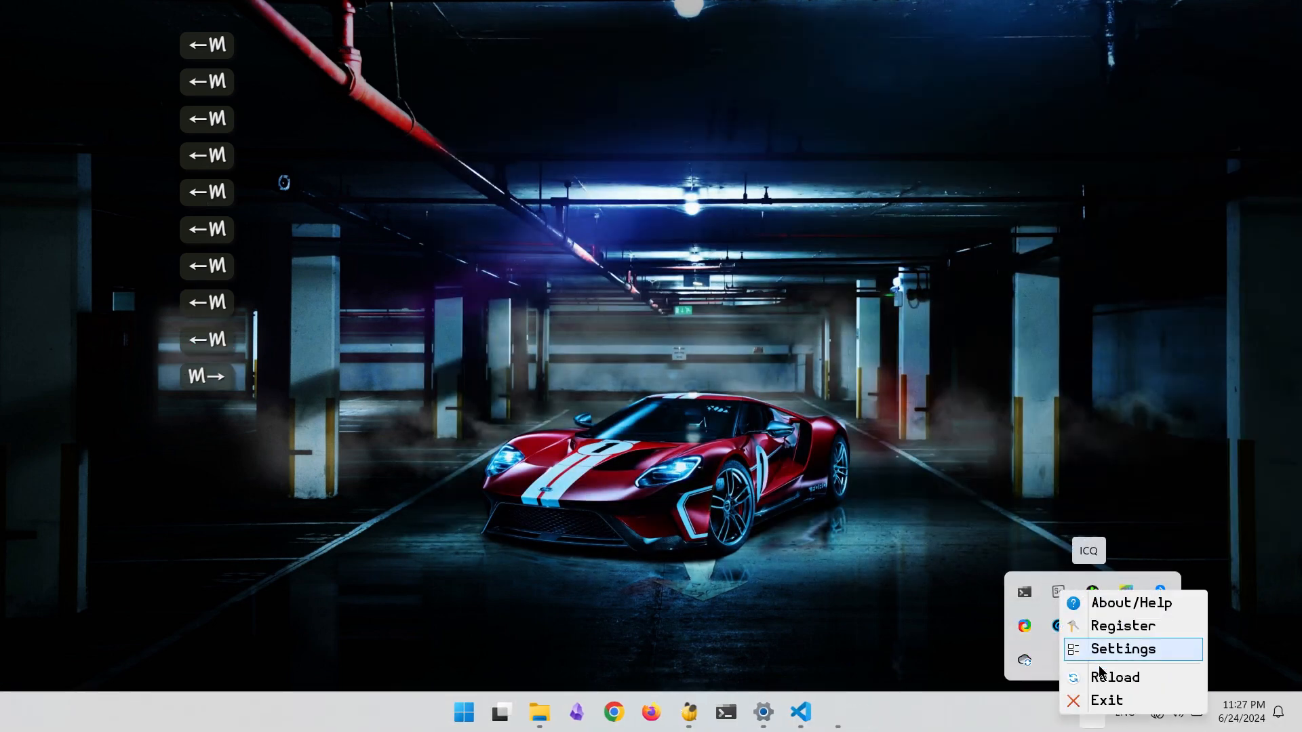
pyautogui.click(1103, 678)
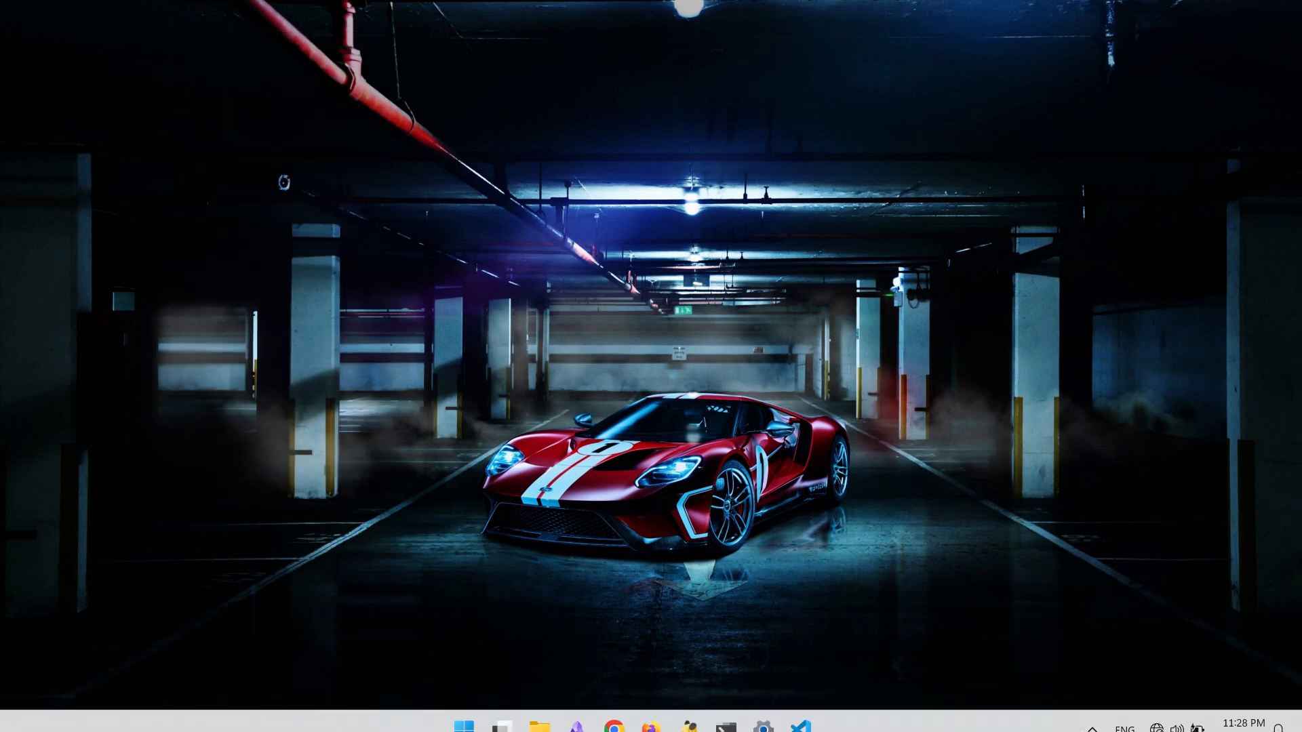
# Open the ScreenCastCaps settings and set the draw window's cursor theme to Circle2
pyautogui.click(1091, 712)
pyautogui.rightClick(1052, 594)
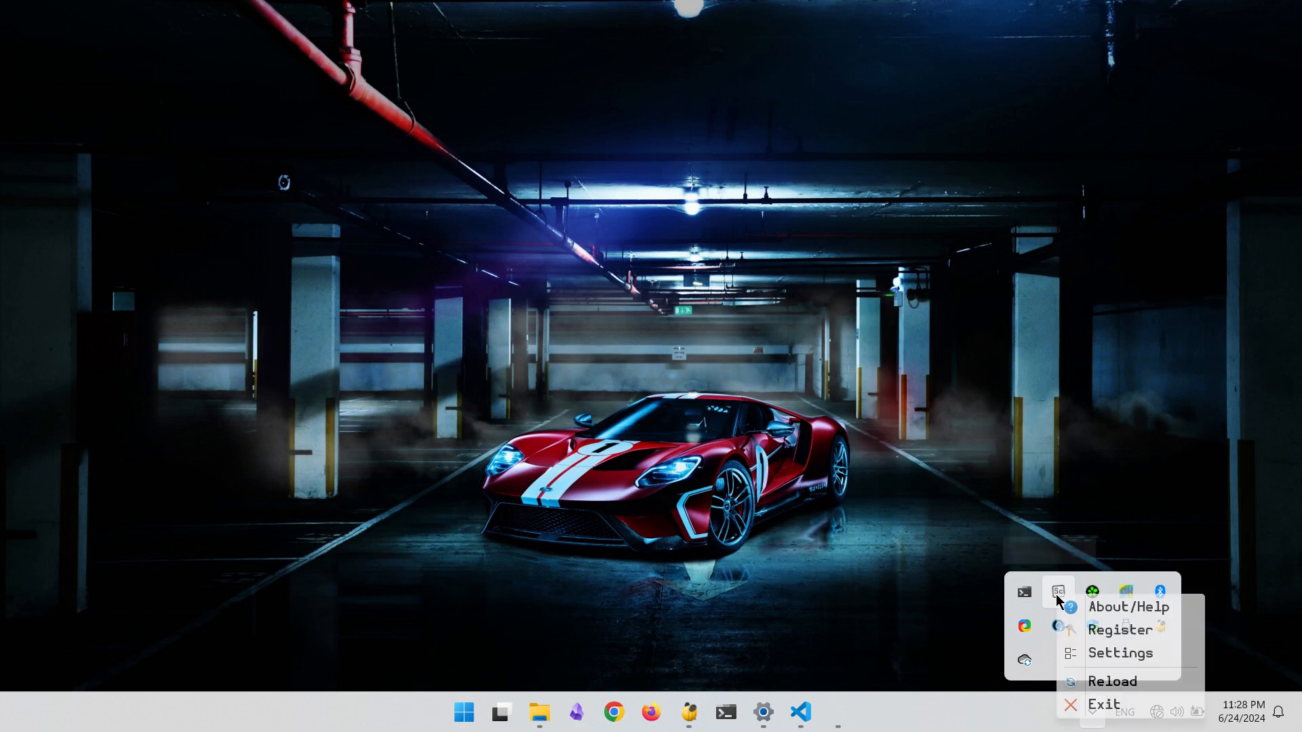
pyautogui.click(1116, 653)
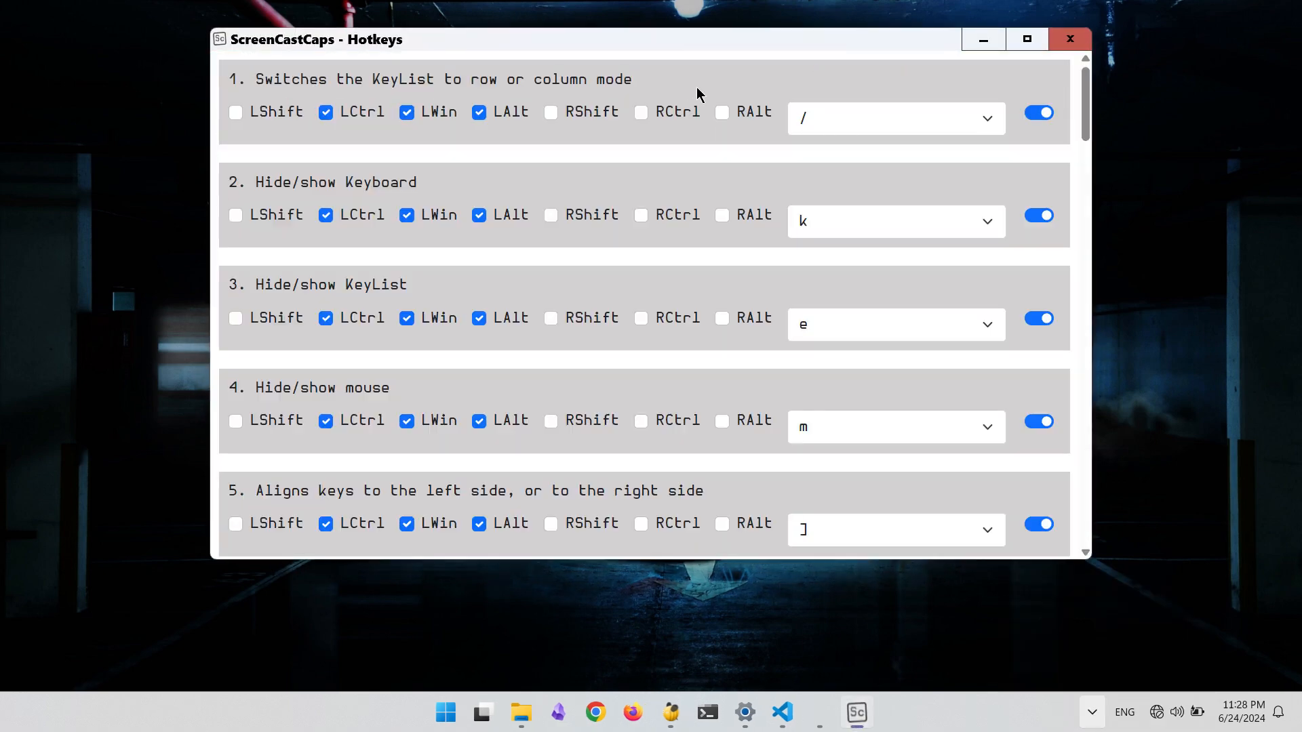
pyautogui.moveTo(657, 43); pyautogui.dragTo(792, 41)
pyautogui.moveTo(1222, 91)
pyautogui.mouseDown()
pyautogui.moveTo(1247, 291)
pyautogui.moveTo(1228, 506)
pyautogui.moveTo(1202, 442)
pyautogui.mouseUp()
pyautogui.moveTo(791, 55); pyautogui.dragTo(825, 34)
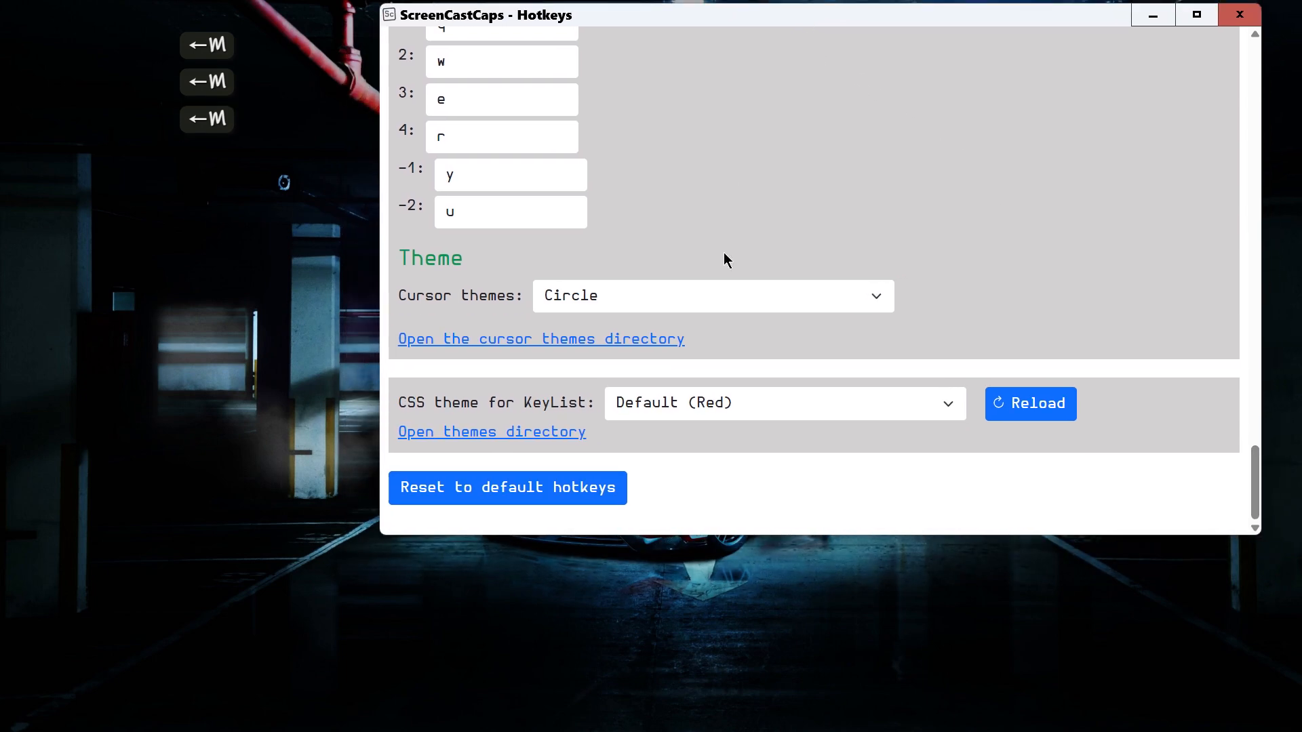
pyautogui.click(706, 302)
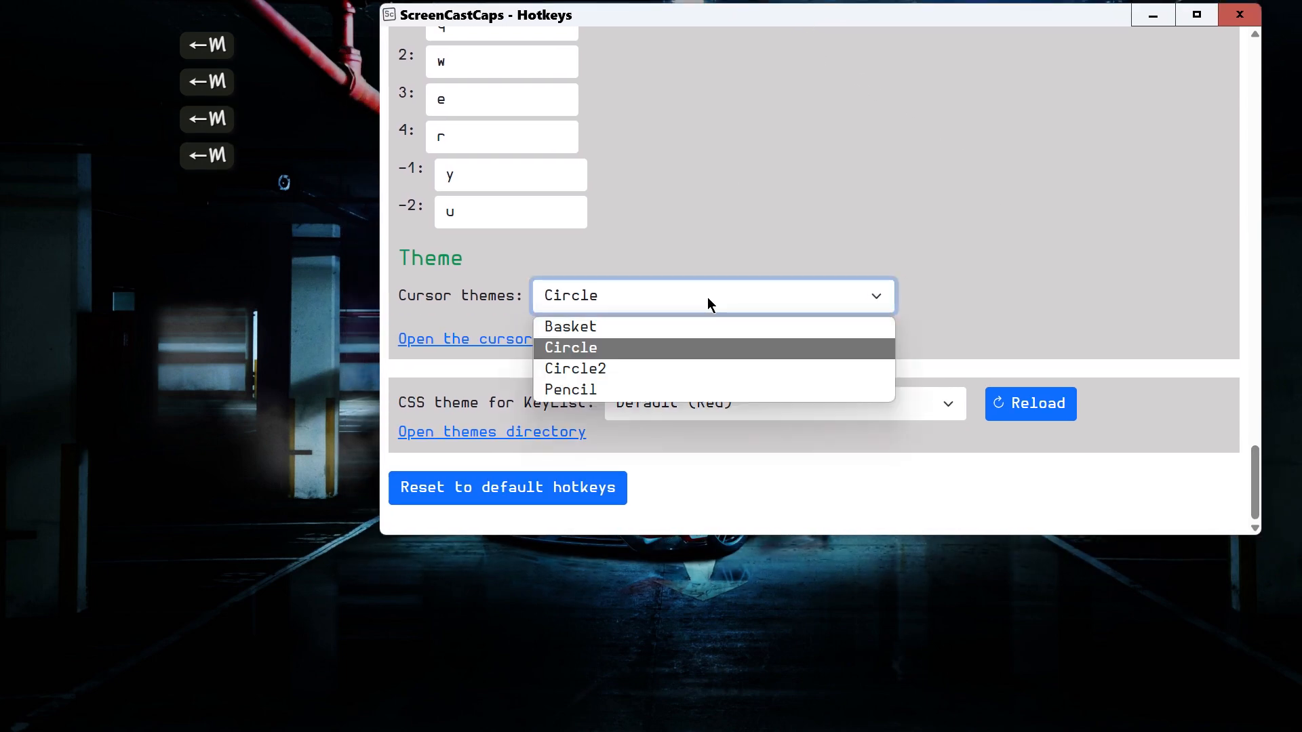
pyautogui.click(661, 369)
pyautogui.click(703, 221)
# Try out the Circle2 cursor by drawing a yellow arrow above the theme settings in the draw window, and leave drawing mode
pyautogui.press('super')
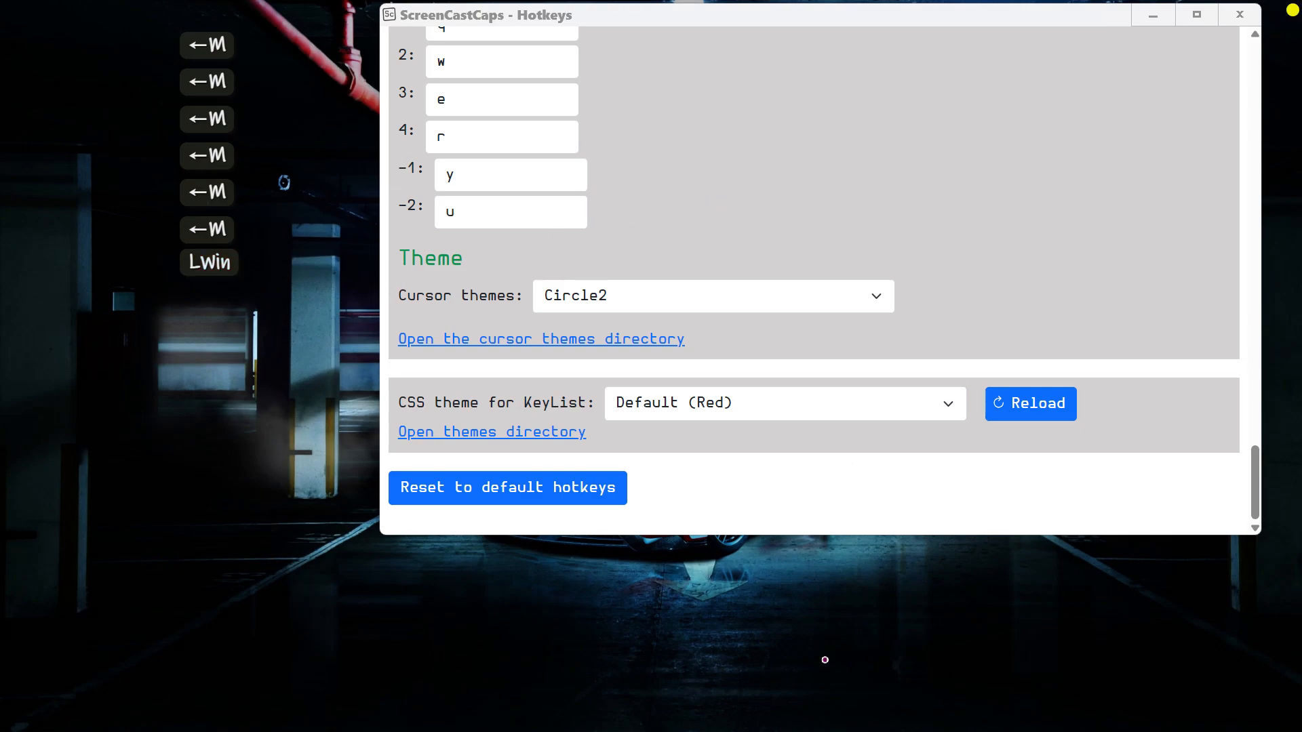
pyautogui.moveTo(677, 232); pyautogui.dragTo(827, 217)
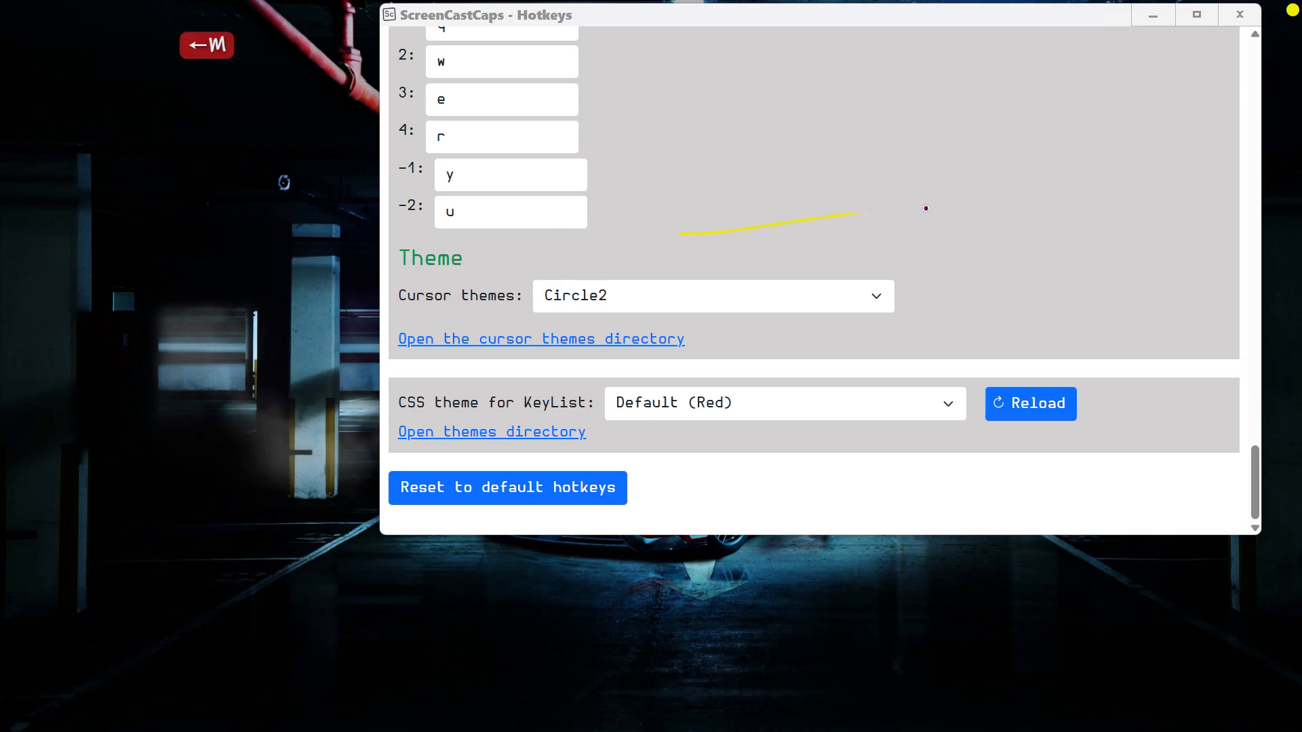
pyautogui.moveTo(934, 209); pyautogui.dragTo(940, 210)
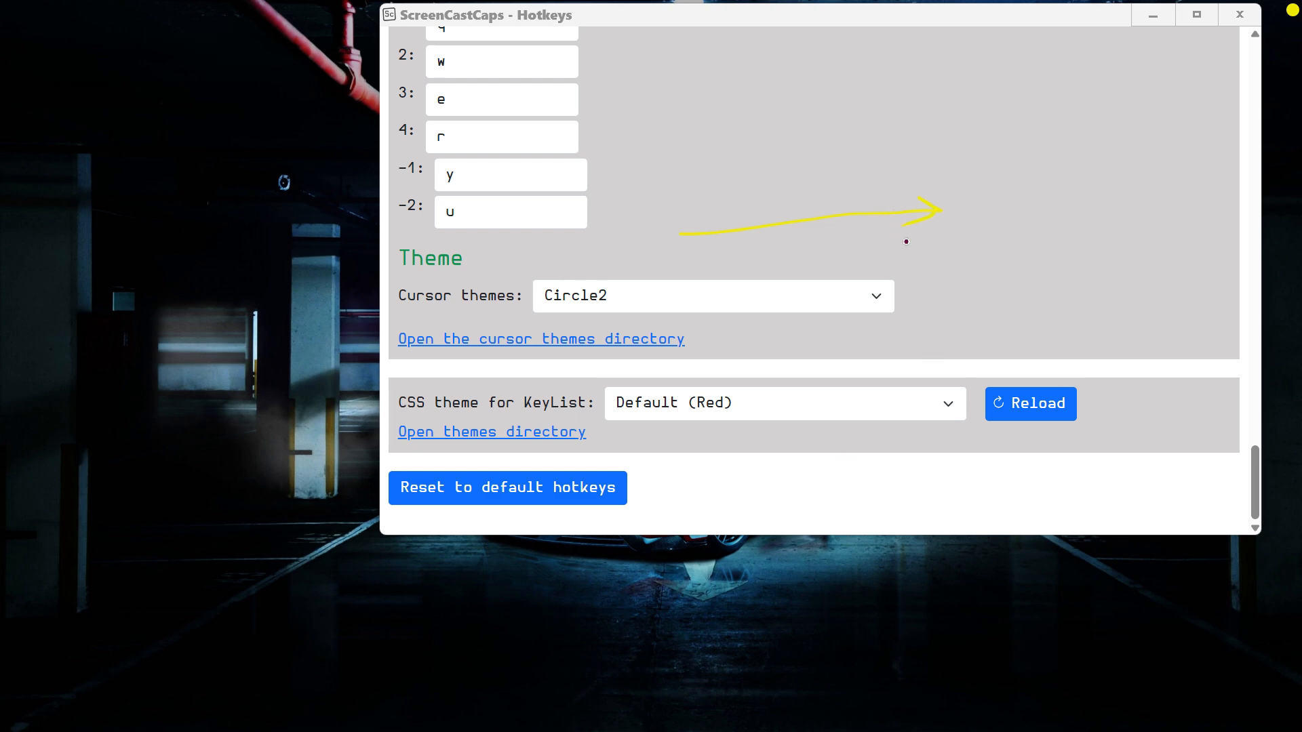
pyautogui.press('Escape')
pyautogui.press('super')
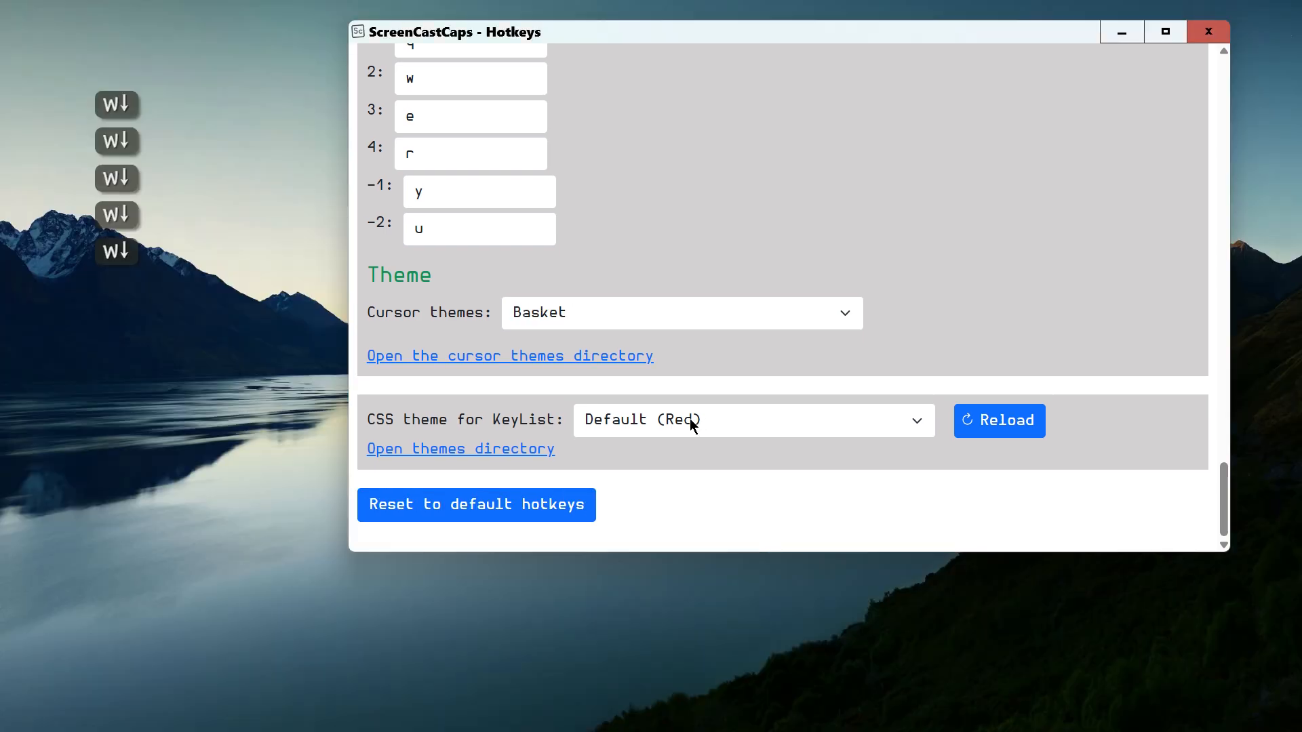
# Preview sample modifier keystrokes in the KeyList with the Default (Red) CSS theme
pyautogui.scroll(-2, 701, 323)
pyautogui.moveTo(698, 43); pyautogui.dragTo(790, 36)
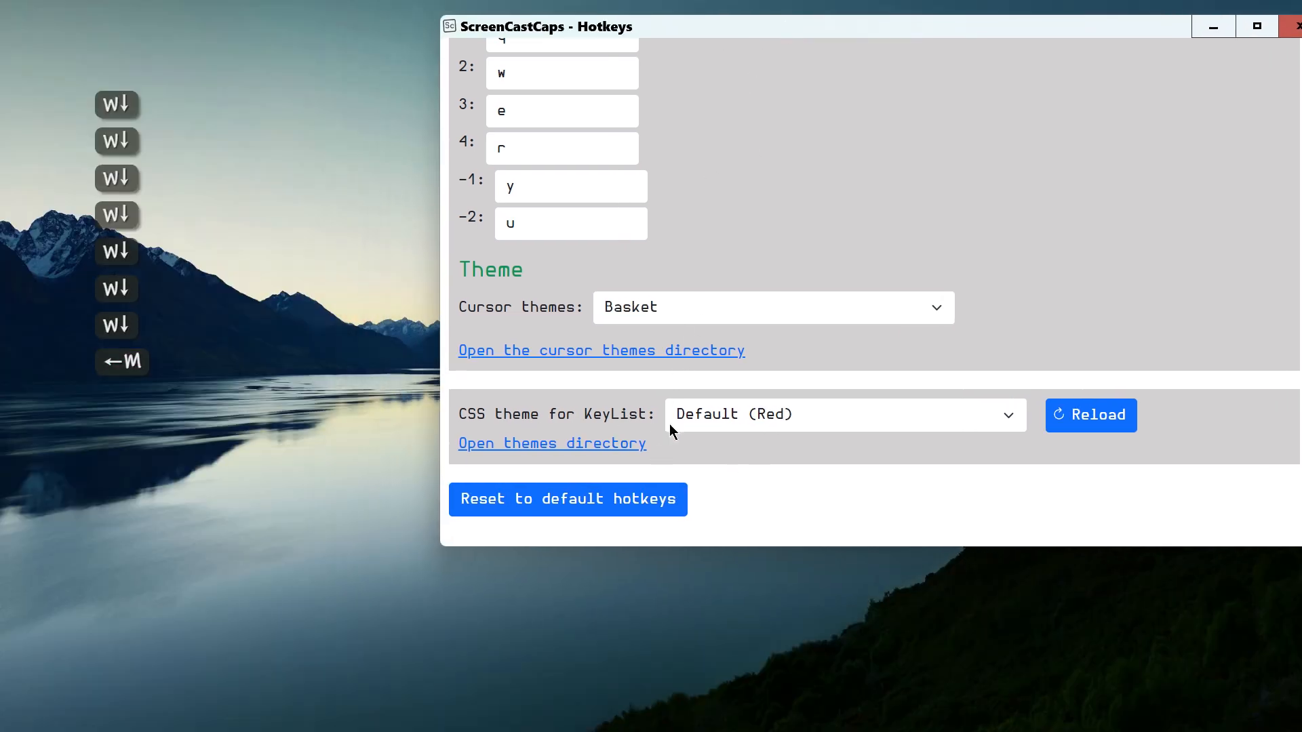
pyautogui.press('ctrl')
pyautogui.press('ctrl')
pyautogui.press('shift')
# Set the KeyList CSS theme to Code style vertical and preview it with sample modifier keystrokes
pyautogui.click(882, 401)
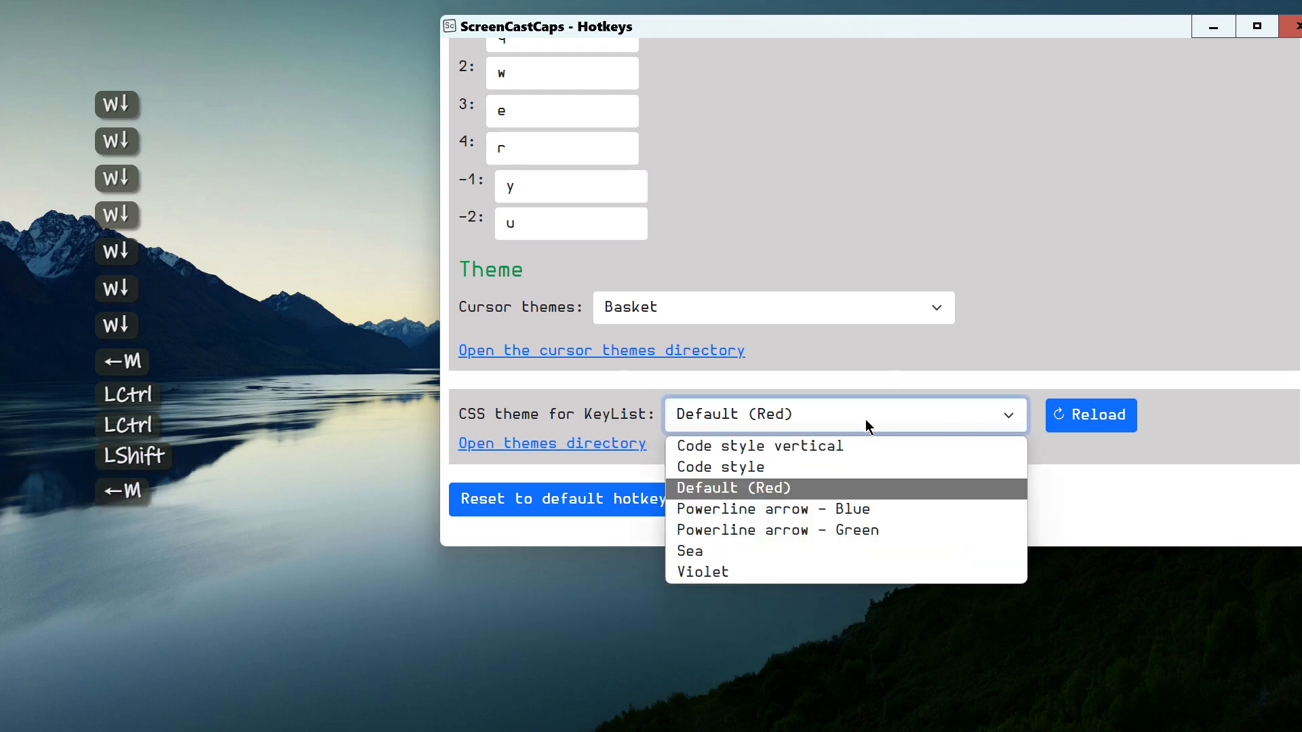
pyautogui.click(790, 452)
pyautogui.press('ctrl')
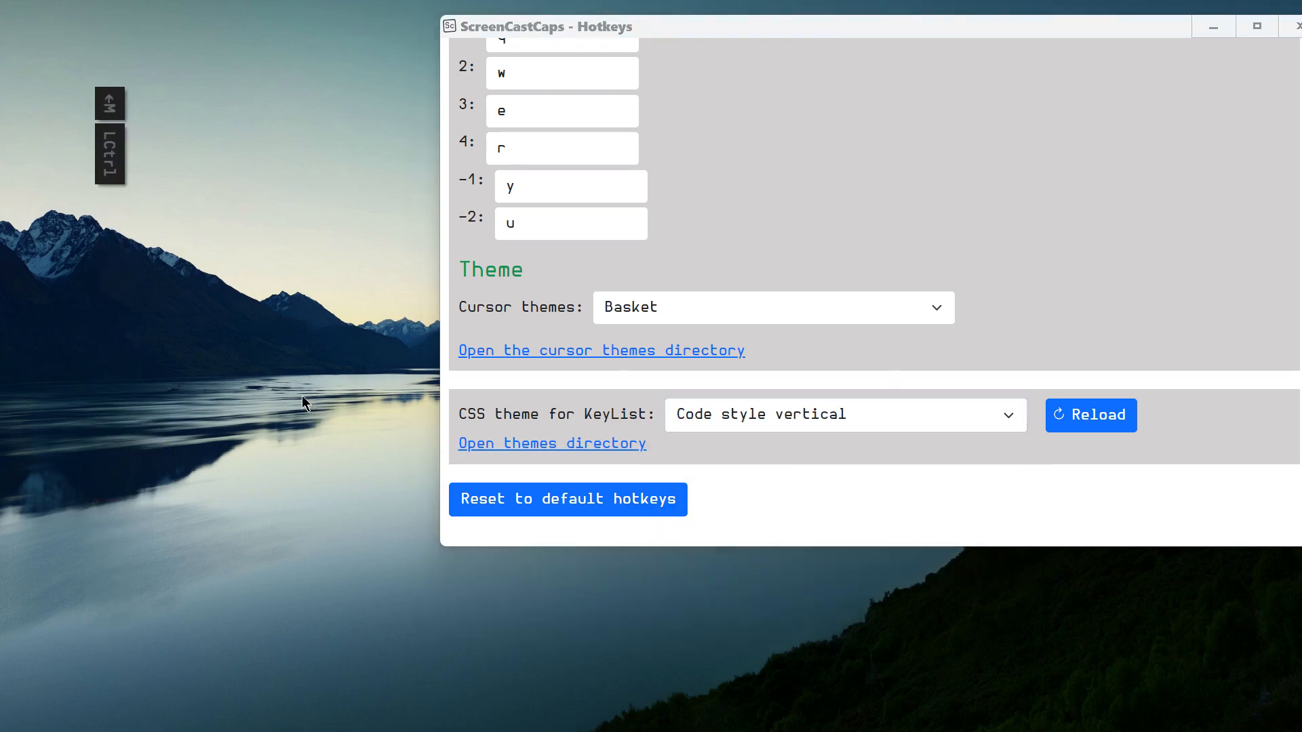
pyautogui.press('ctrl')
pyautogui.press('shift')
pyautogui.press('ctrl')
pyautogui.press('shift')
# Switch the KeyList CSS theme to Code style and preview it with sample modifier keystrokes
pyautogui.click(801, 415)
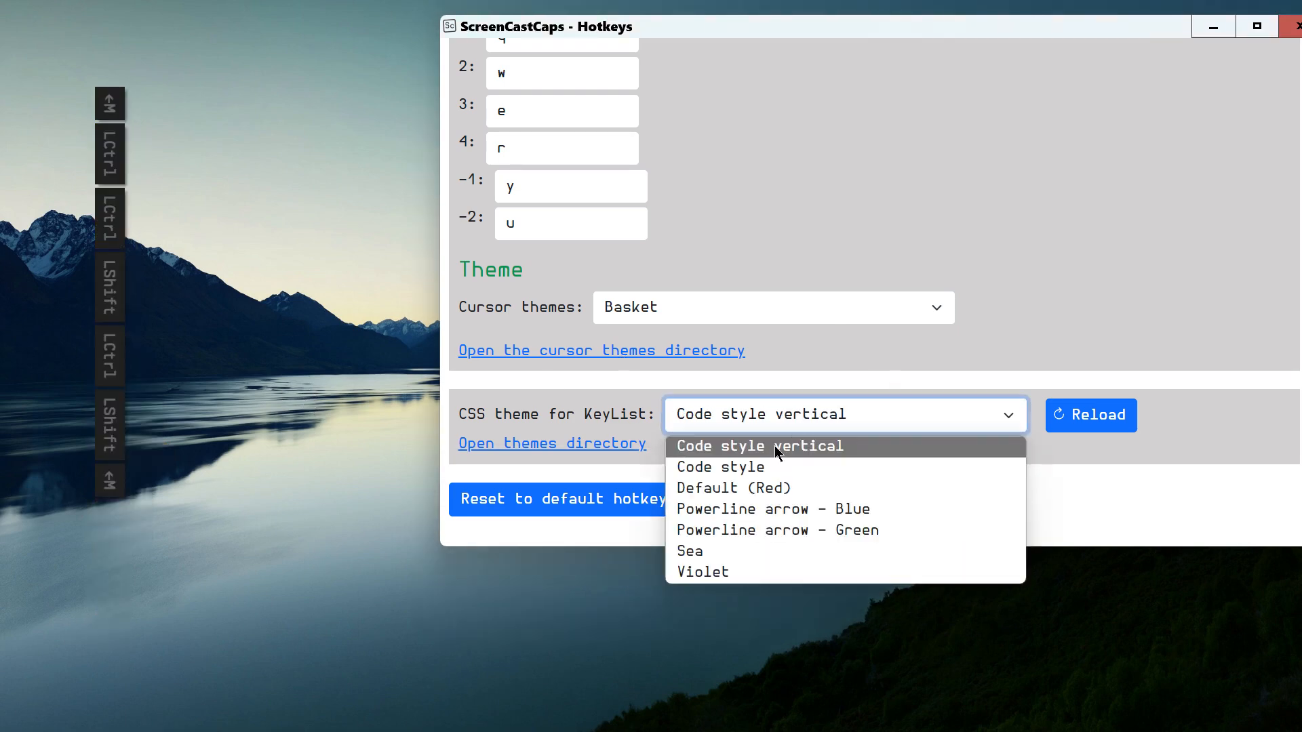
pyautogui.click(761, 466)
pyautogui.press('ctrl')
pyautogui.press('ctrl')
pyautogui.press('shift')
pyautogui.press('ctrl')
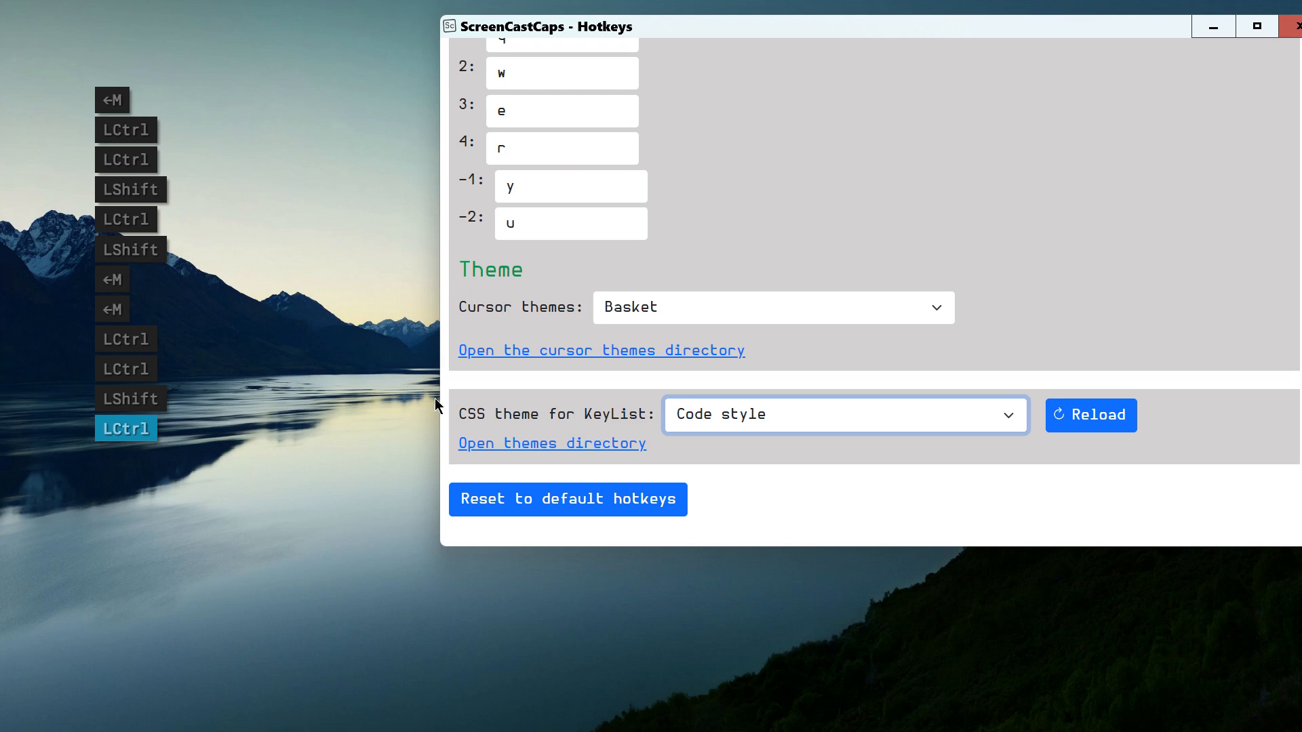
pyautogui.press('shift')
# Switch the KeyList CSS theme to Powerline arrow - Blue and preview it with sample modifier keystrokes
pyautogui.click(760, 420)
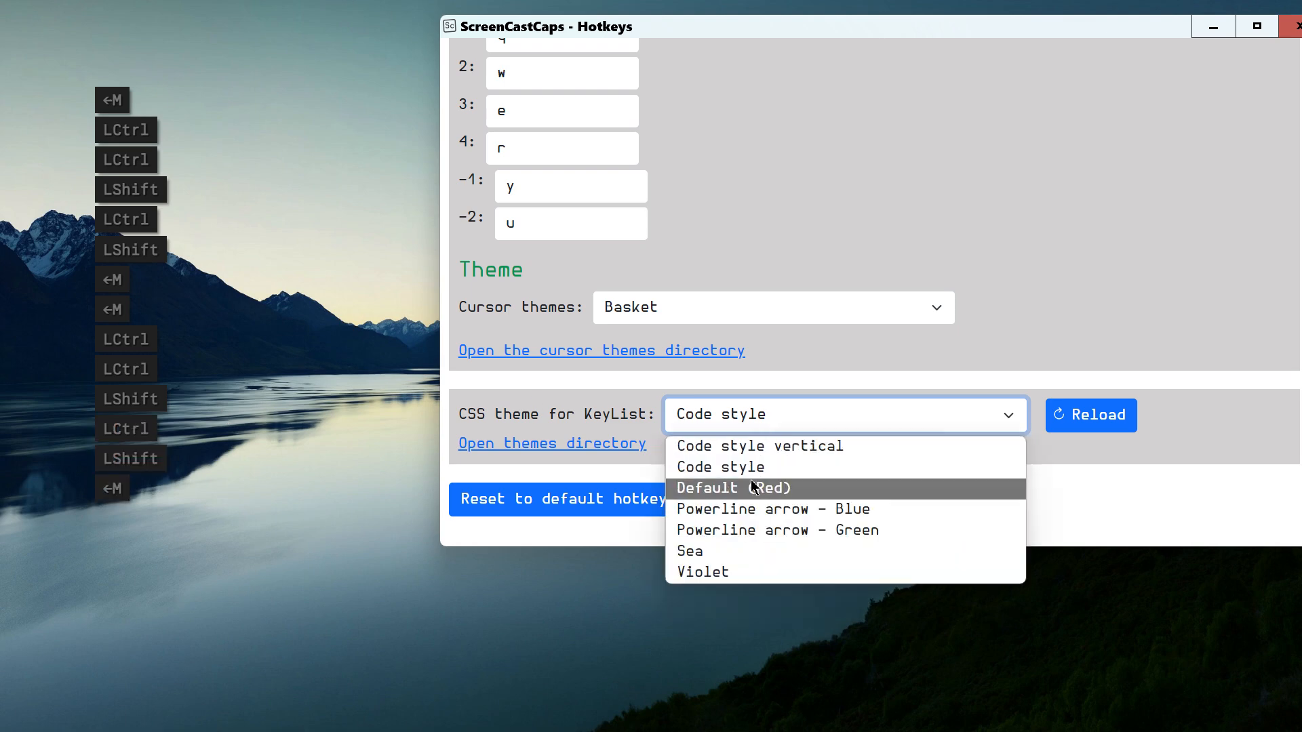
pyautogui.click(756, 510)
pyautogui.press('ctrl')
pyautogui.press('shift')
pyautogui.press('ctrl')
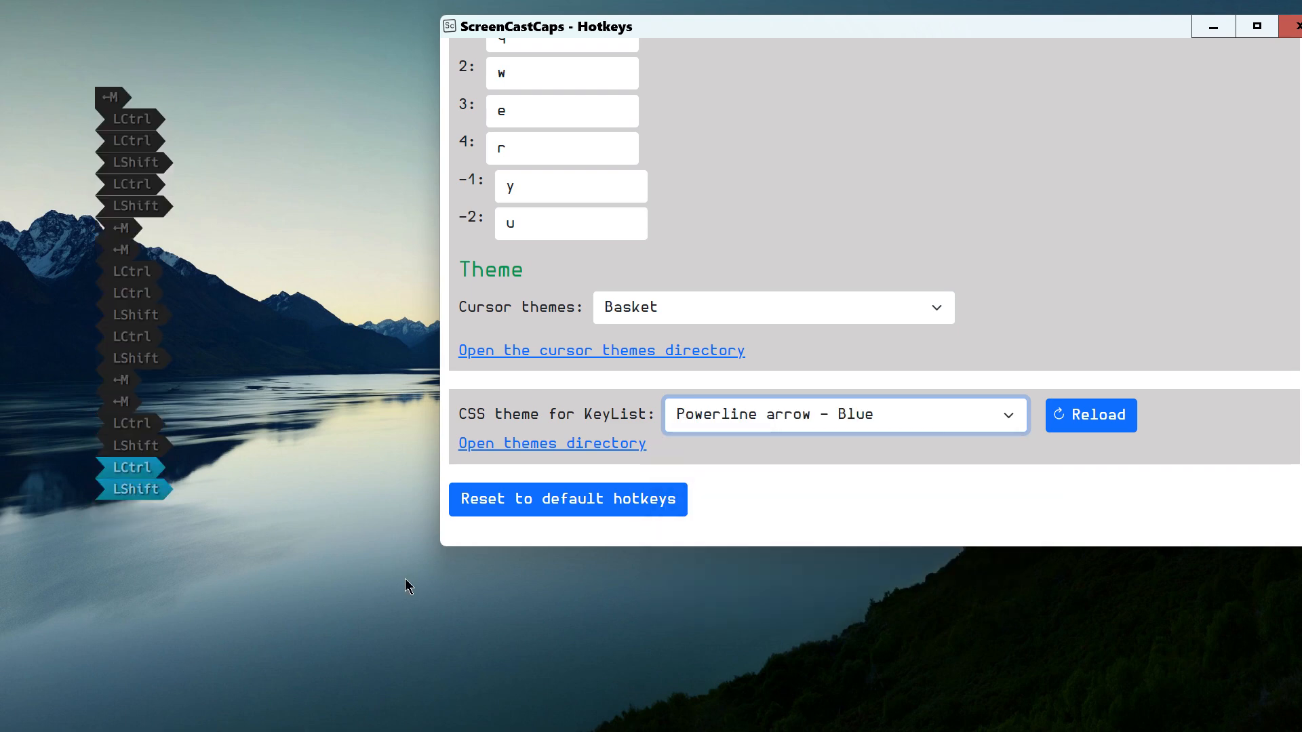
pyautogui.press('shift')
pyautogui.press('shift')
pyautogui.press('shift')
# Switch the KeyList CSS theme to Powerline arrow - Green and preview it with sample modifier keystrokes
pyautogui.click(796, 422)
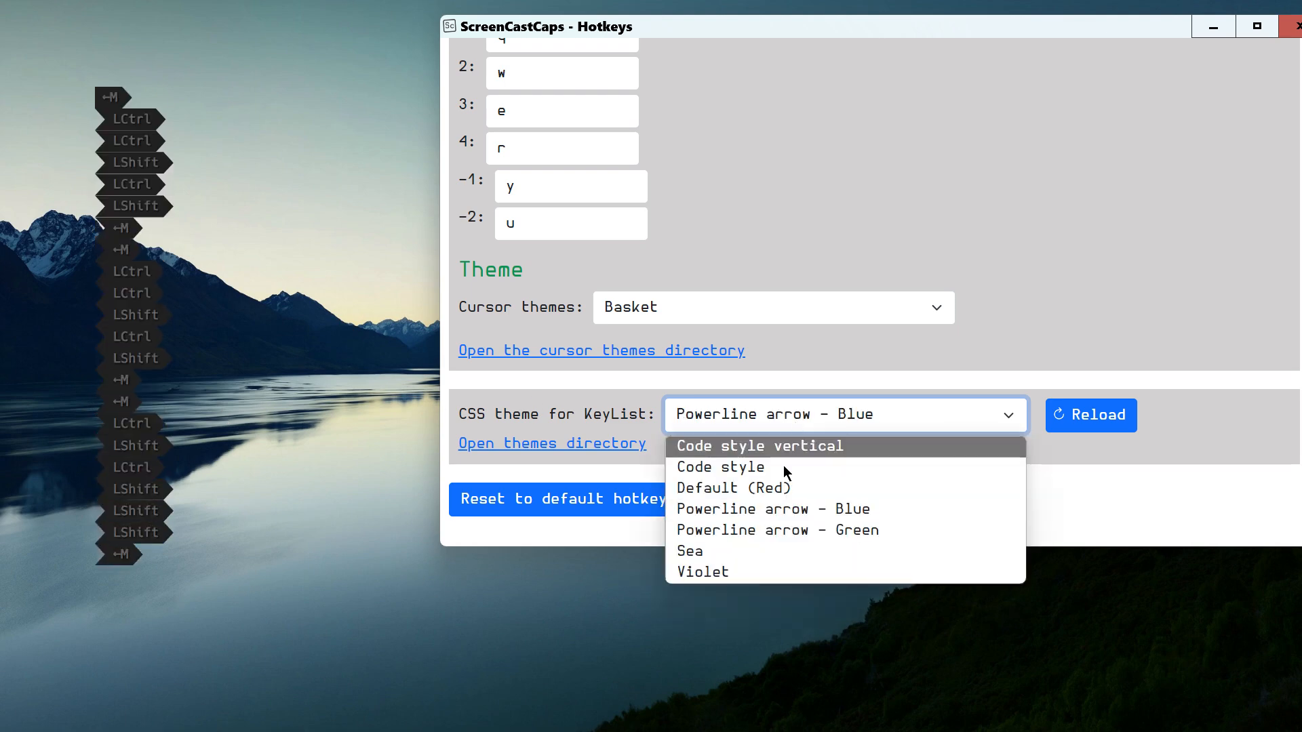
pyautogui.click(778, 530)
pyautogui.press('ctrl')
pyautogui.press('shift')
pyautogui.press('shift')
pyautogui.press('ctrl')
pyautogui.press('shift')
pyautogui.press('ctrl')
pyautogui.press('shift')
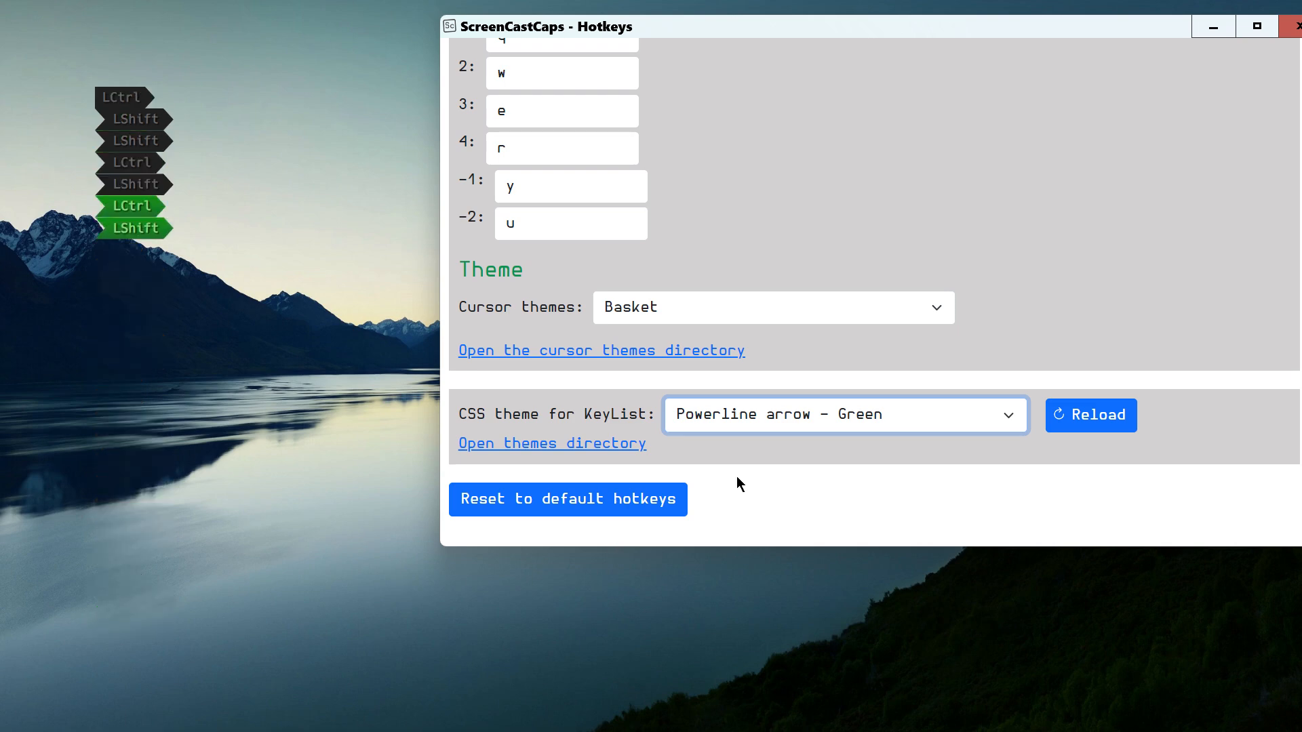
# Switch the KeyList CSS theme to Sea and preview it with sample modifier keystrokes
pyautogui.click(806, 419)
pyautogui.click(742, 550)
pyautogui.press('ctrl')
pyautogui.press('shift')
pyautogui.press('ctrl')
pyautogui.press('shift')
pyautogui.press('ctrl')
pyautogui.press('shift')
pyautogui.press('ctrl')
pyautogui.press('shift')
pyautogui.press('ctrl')
pyautogui.press('shift')
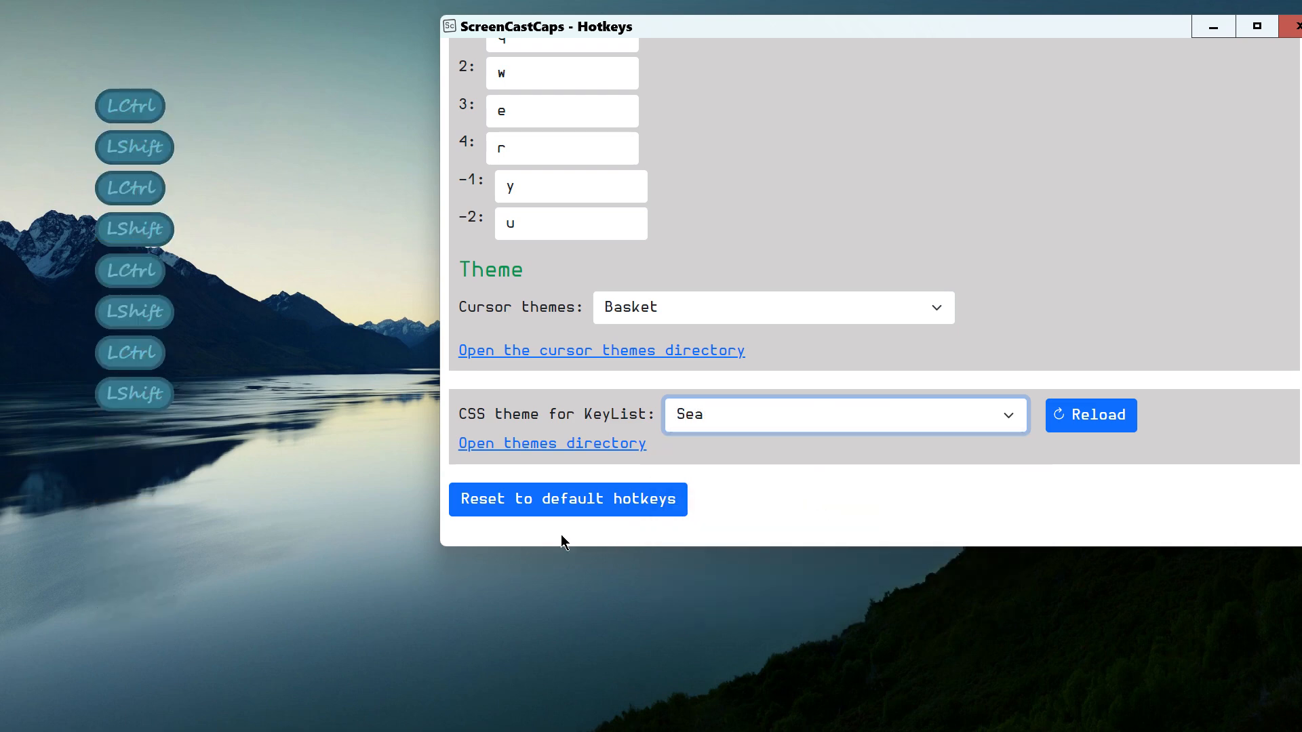
# Open the KeyList themes directory, and set the KeyList CSS theme back to Default (Red), checking it with sample keystrokes
pyautogui.click(577, 452)
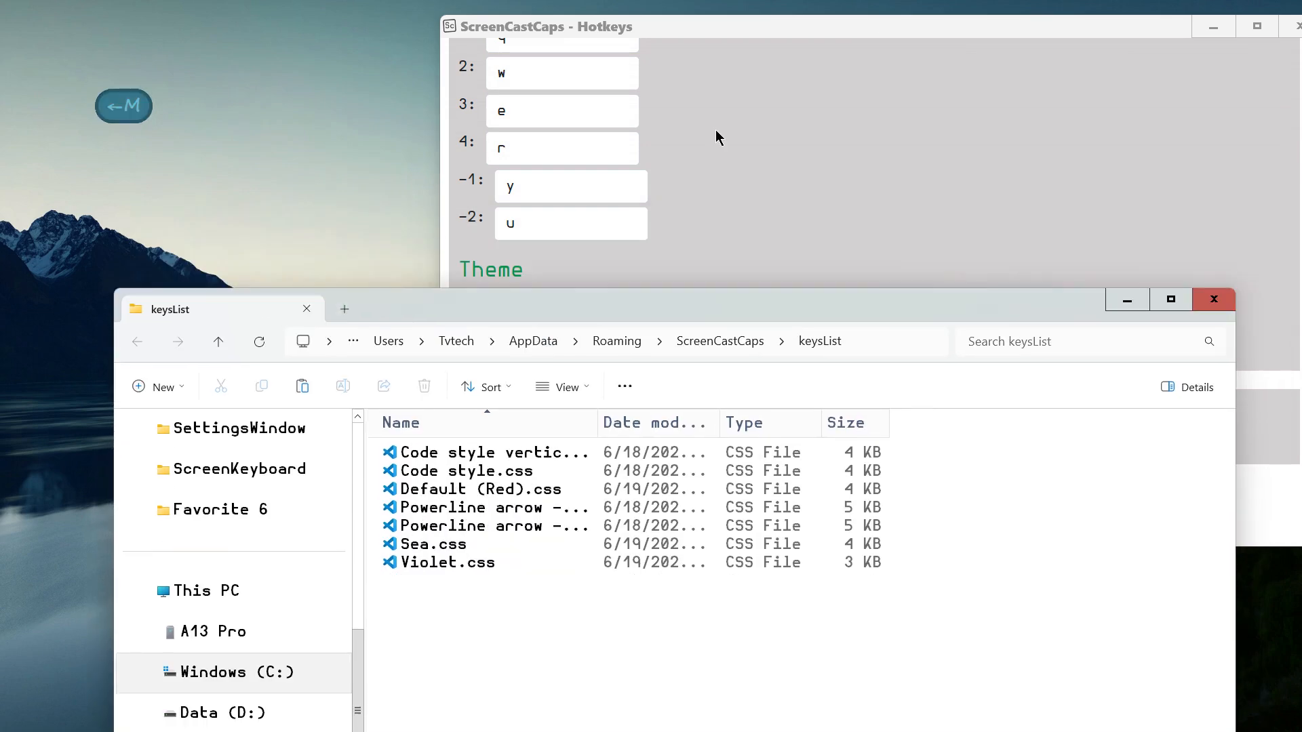
pyautogui.moveTo(755, 23); pyautogui.dragTo(799, 16)
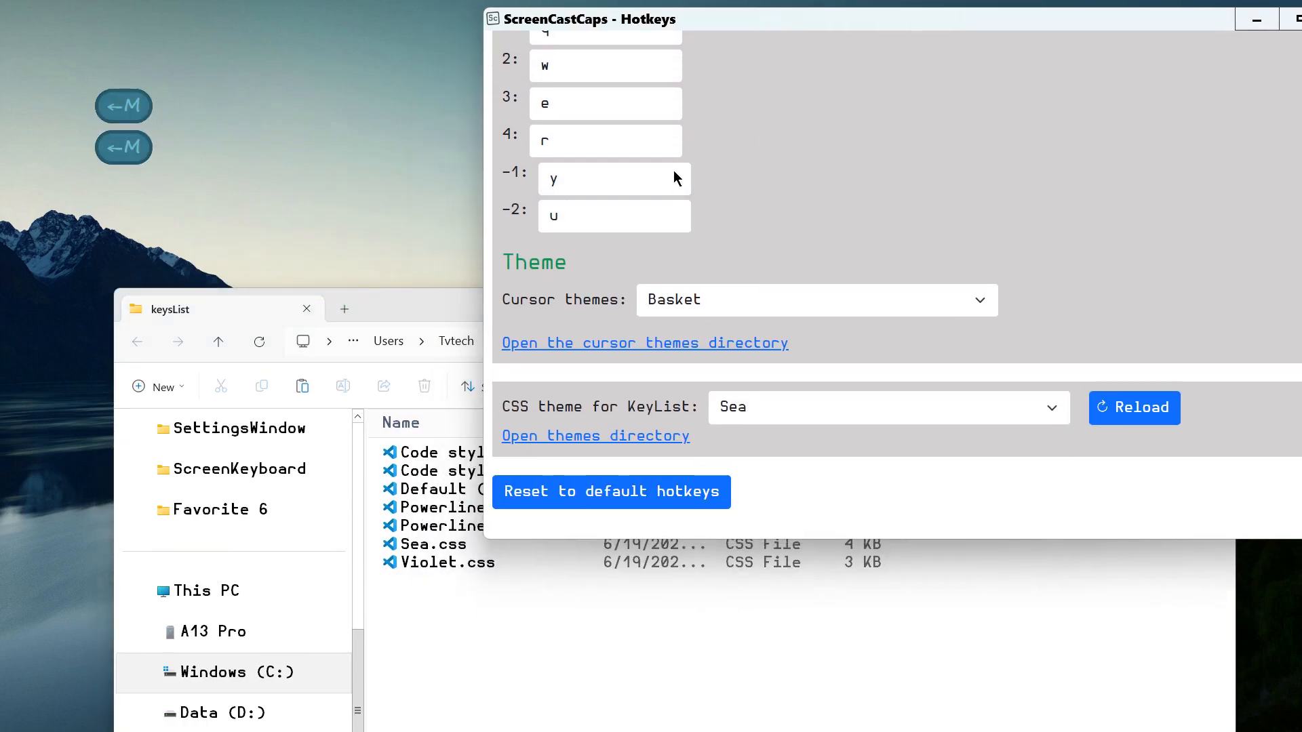
pyautogui.click(800, 410)
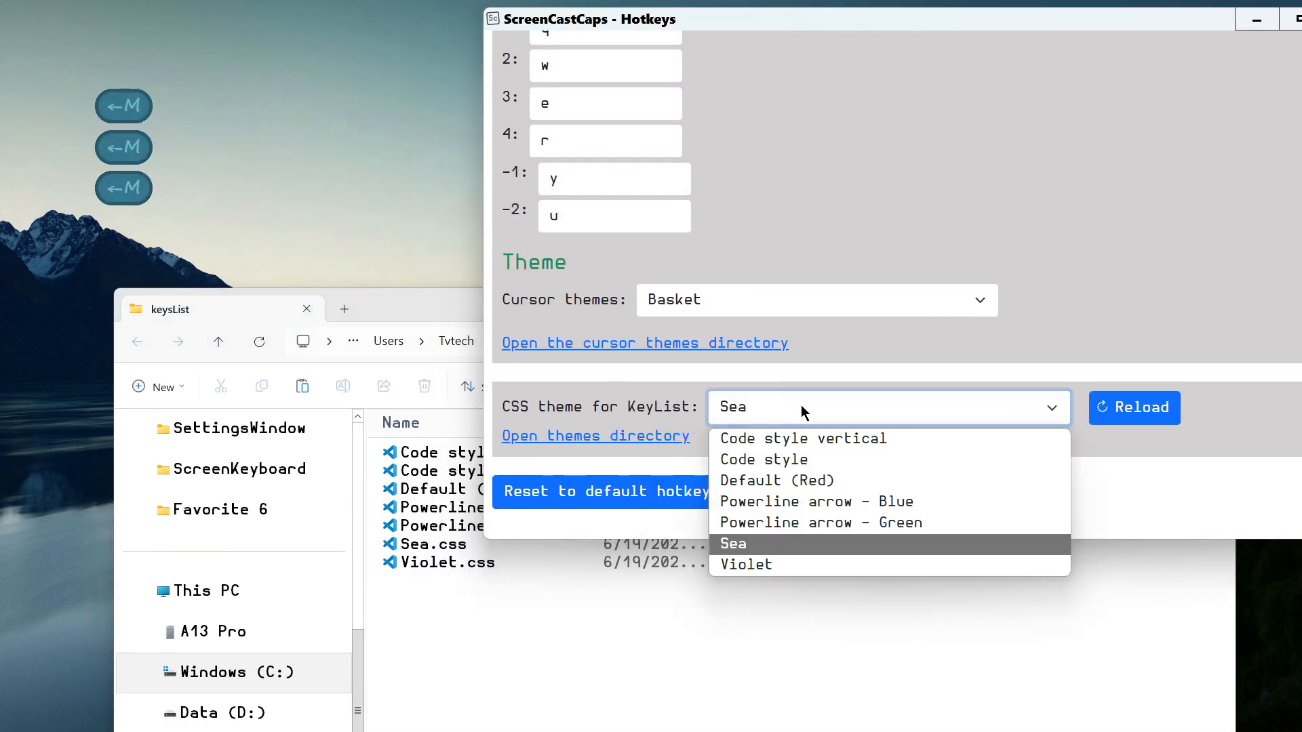
pyautogui.click(778, 481)
pyautogui.click(158, 174)
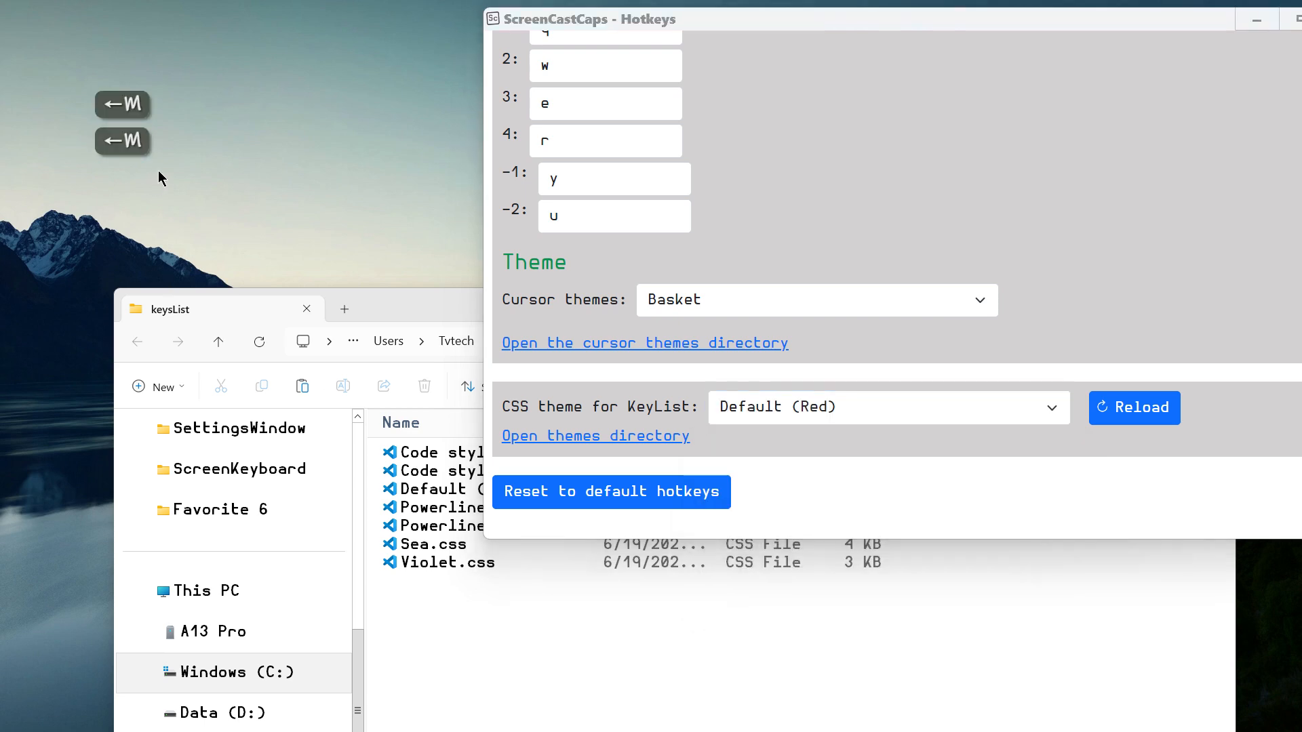
pyautogui.press('ctrl')
pyautogui.press('ctrl')
pyautogui.press('shift')
# Widen the Name column in the keysList folder and duplicate Default (Red).css there
pyautogui.moveTo(406, 311); pyautogui.dragTo(414, 305)
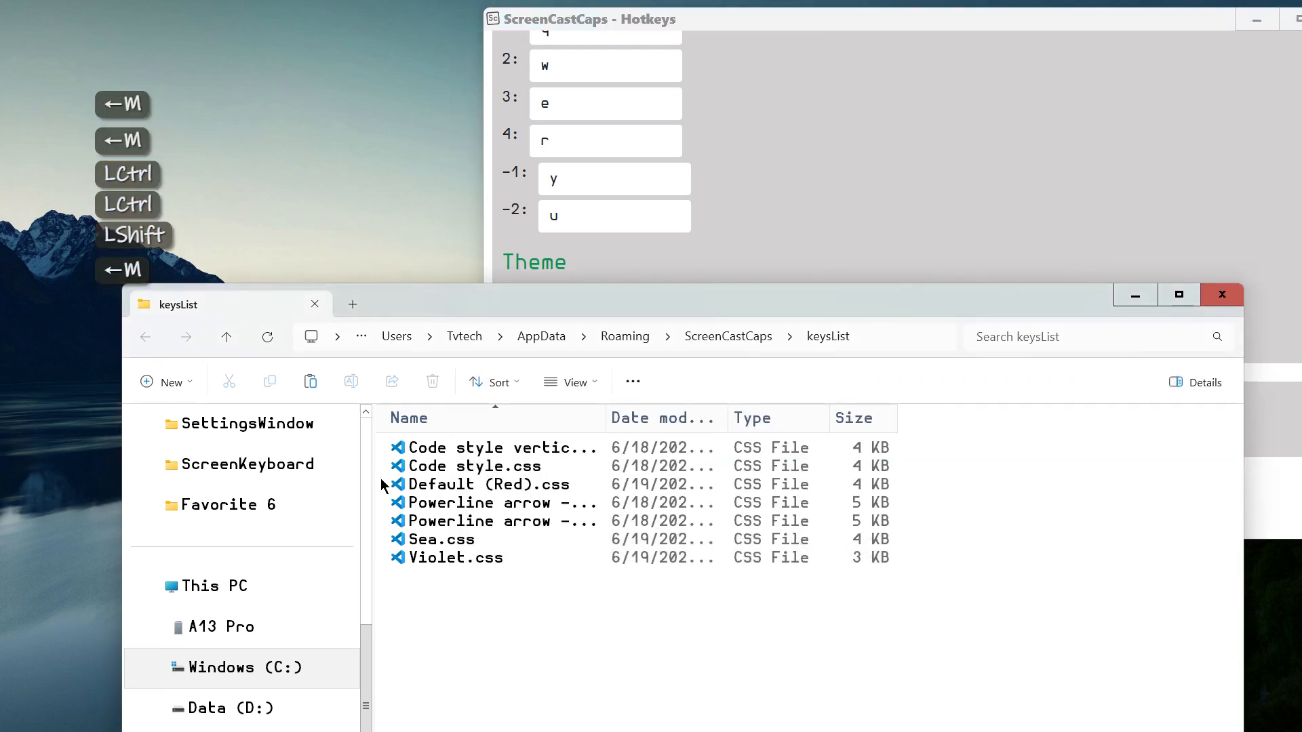
pyautogui.moveTo(609, 416); pyautogui.dragTo(786, 417)
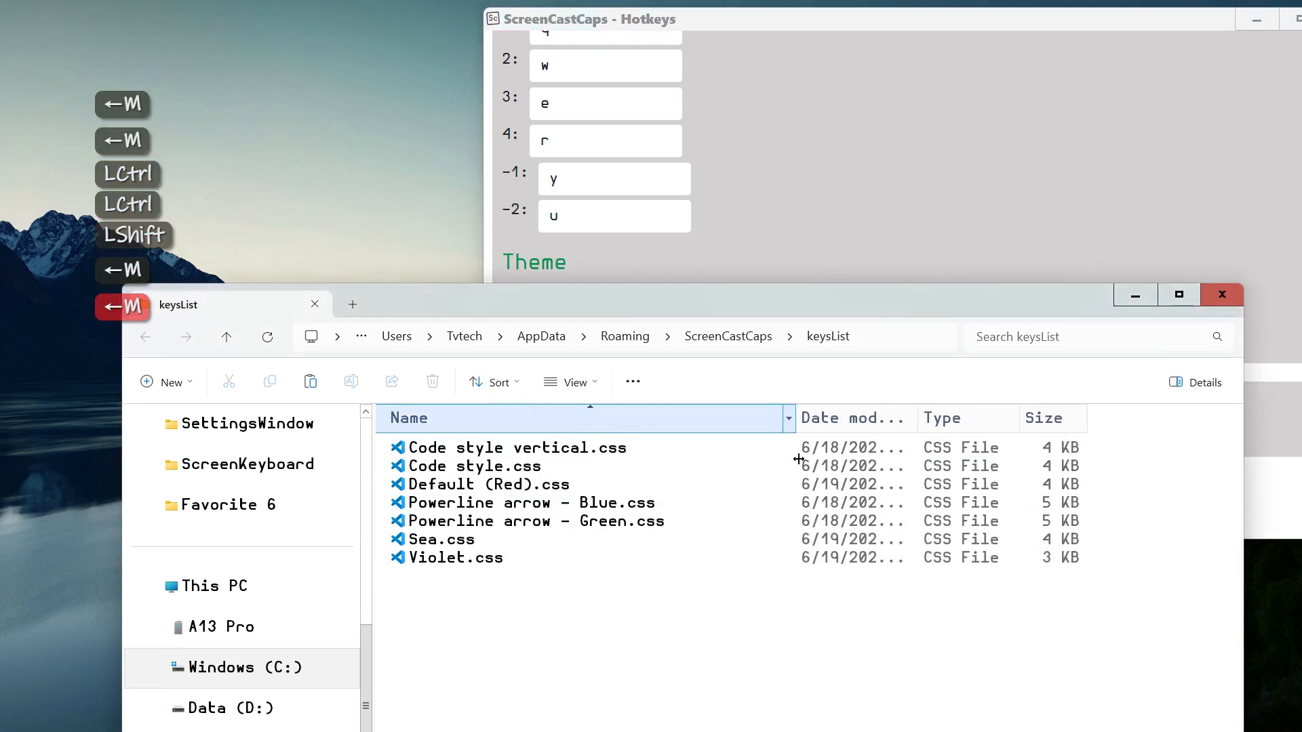
pyautogui.click(494, 486)
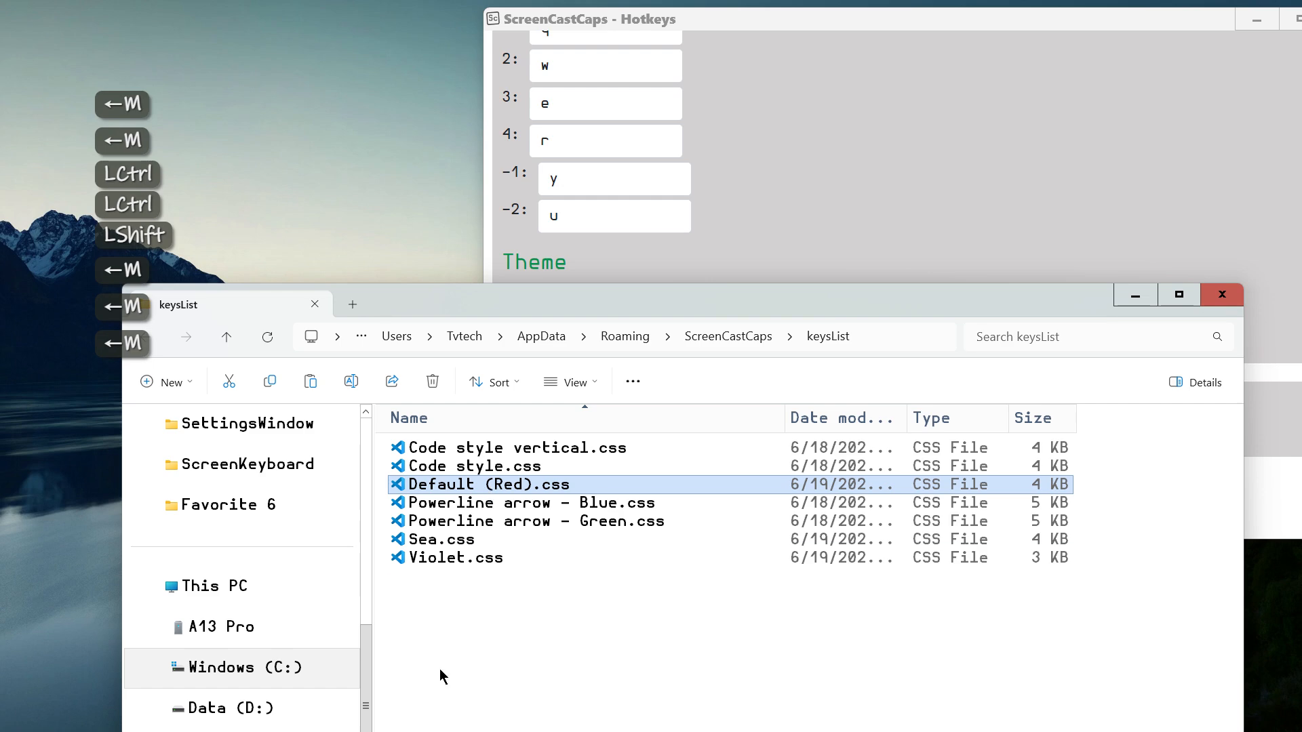
pyautogui.hotkey('ctrl', 'c')
pyautogui.click(445, 625)
pyautogui.hotkey('ctrl', 'v')
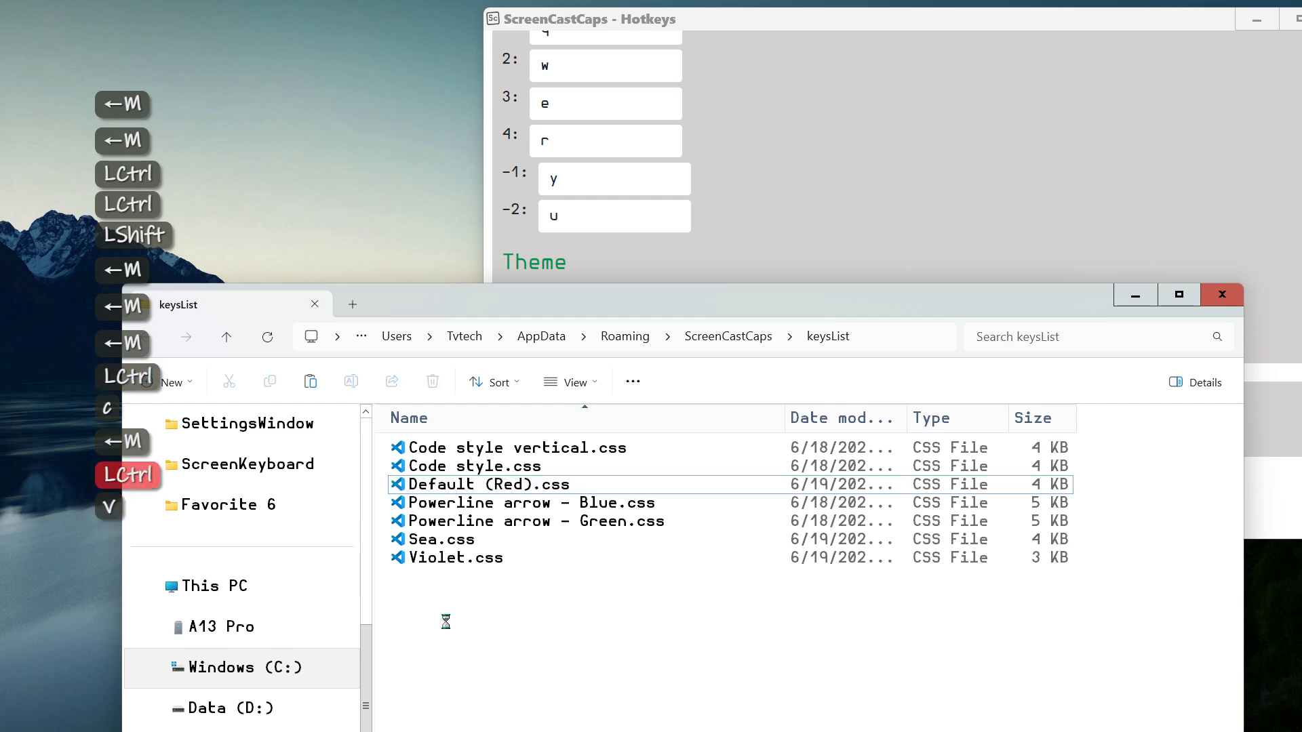
# Rename the copied theme file as Default (Red) 2.css
pyautogui.click(518, 587)
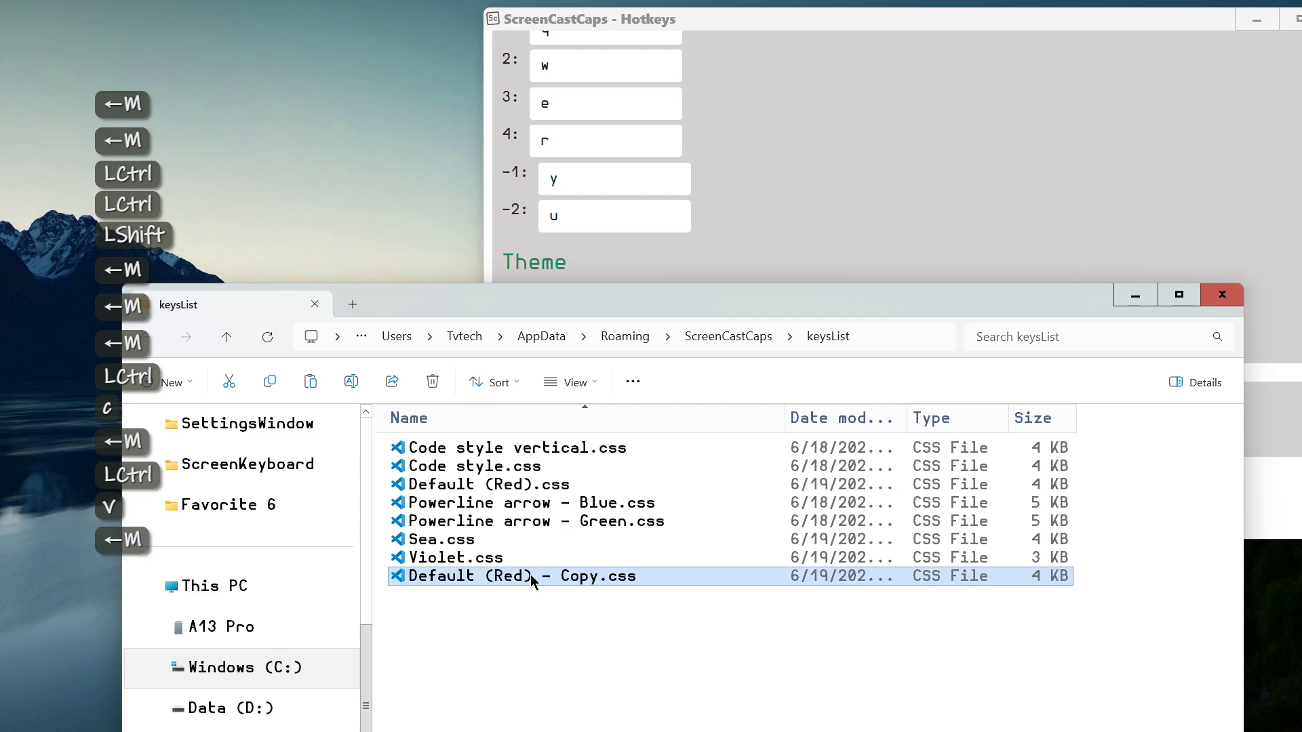
pyautogui.click(547, 587)
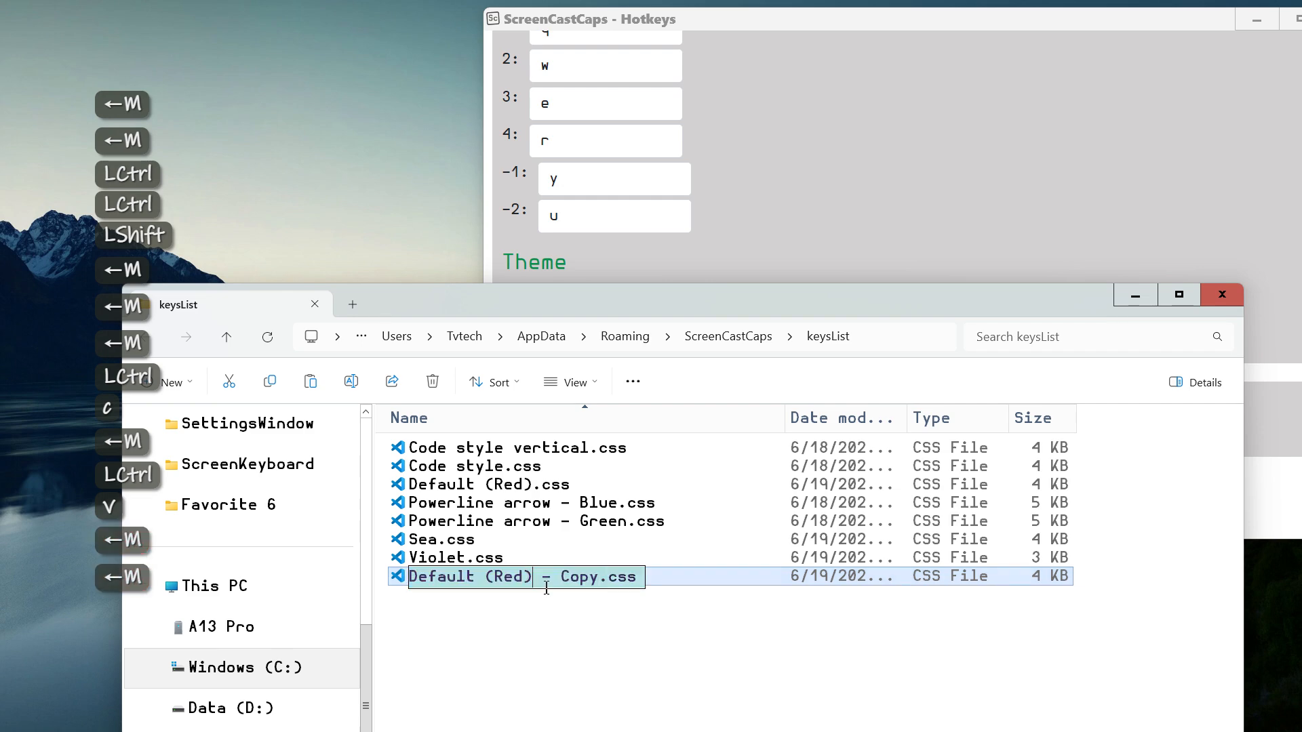
pyautogui.doubleClick(595, 575)
pyautogui.click(583, 575)
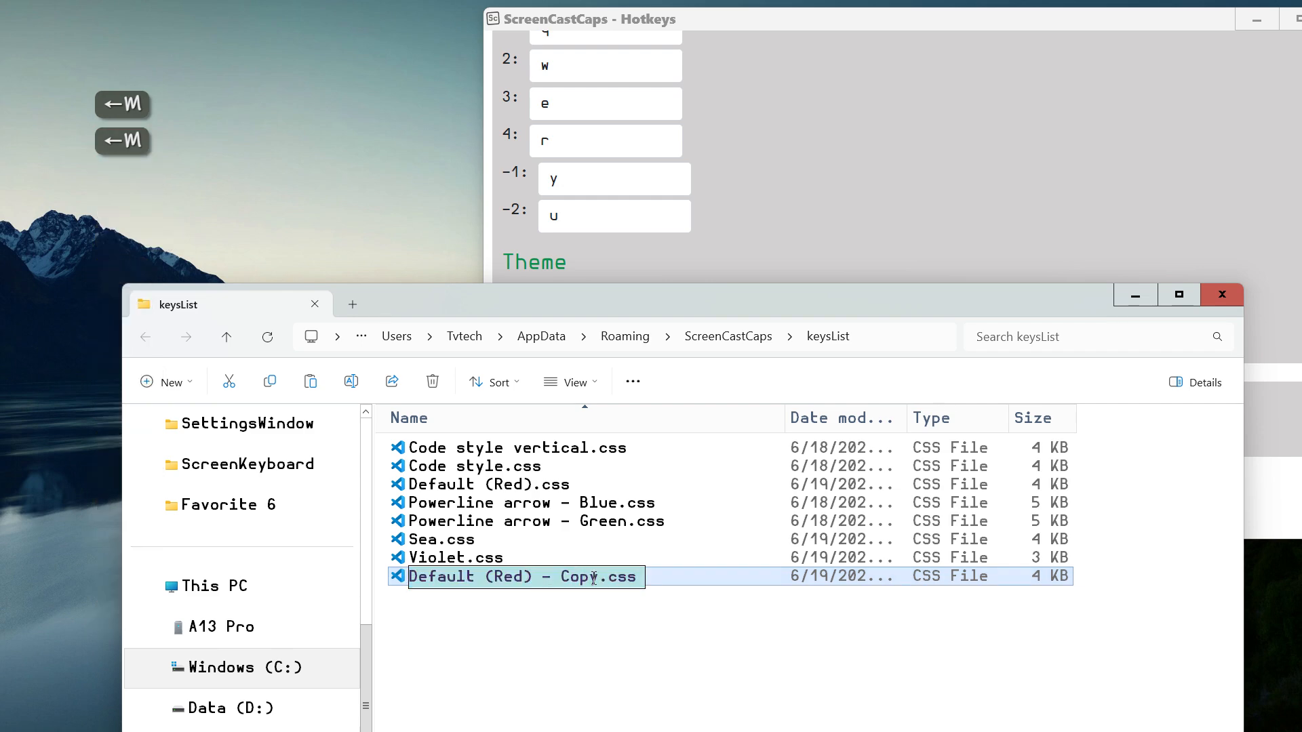
pyautogui.click(596, 579)
pyautogui.press('BackSpace')
pyautogui.press('BackSpace')
pyautogui.press('BackSpace')
pyautogui.press('BackSpace')
pyautogui.press('BackSpace')
pyautogui.press('BackSpace')
pyautogui.write('2')
pyautogui.click(538, 661)
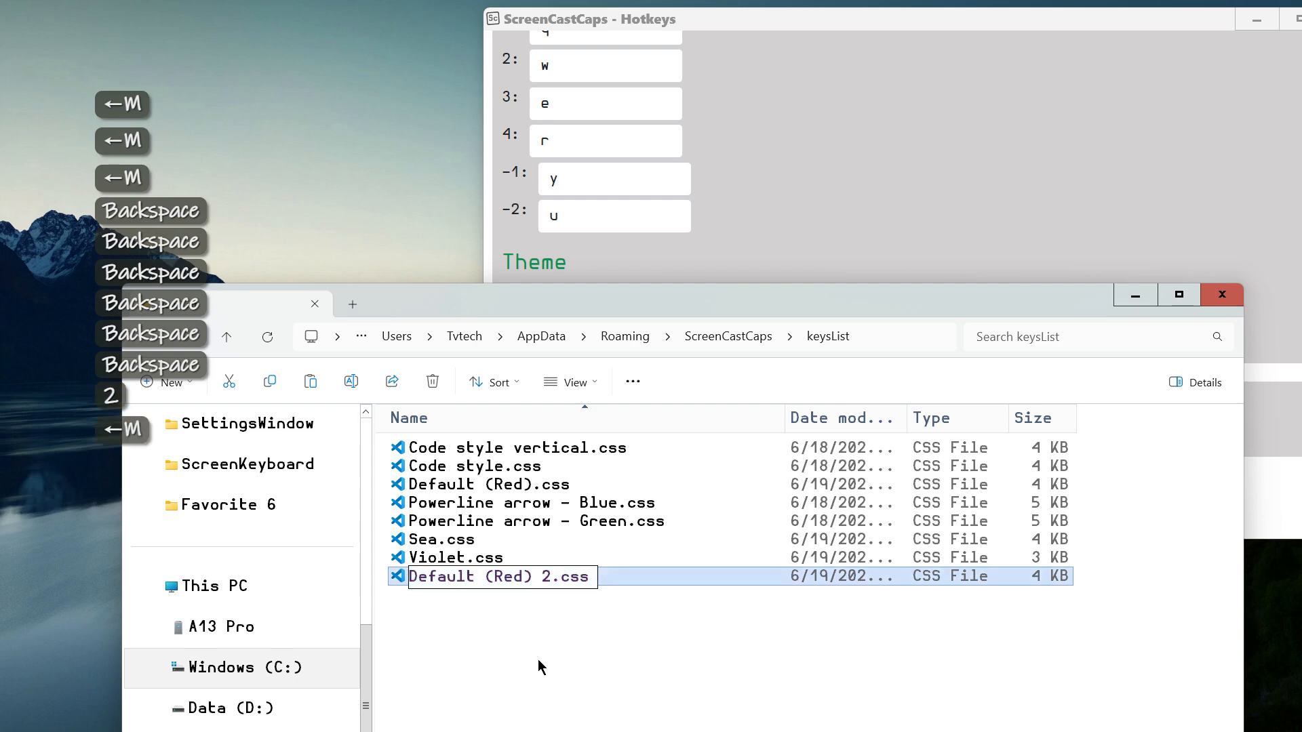
# Open Default (Red) 2.css in Visual Studio Code and place the editor window beside the on-screen keystroke list
pyautogui.scroll(-1, 1030, 99)
pyautogui.moveTo(814, 292); pyautogui.dragTo(951, 60)
pyautogui.click(589, 344)
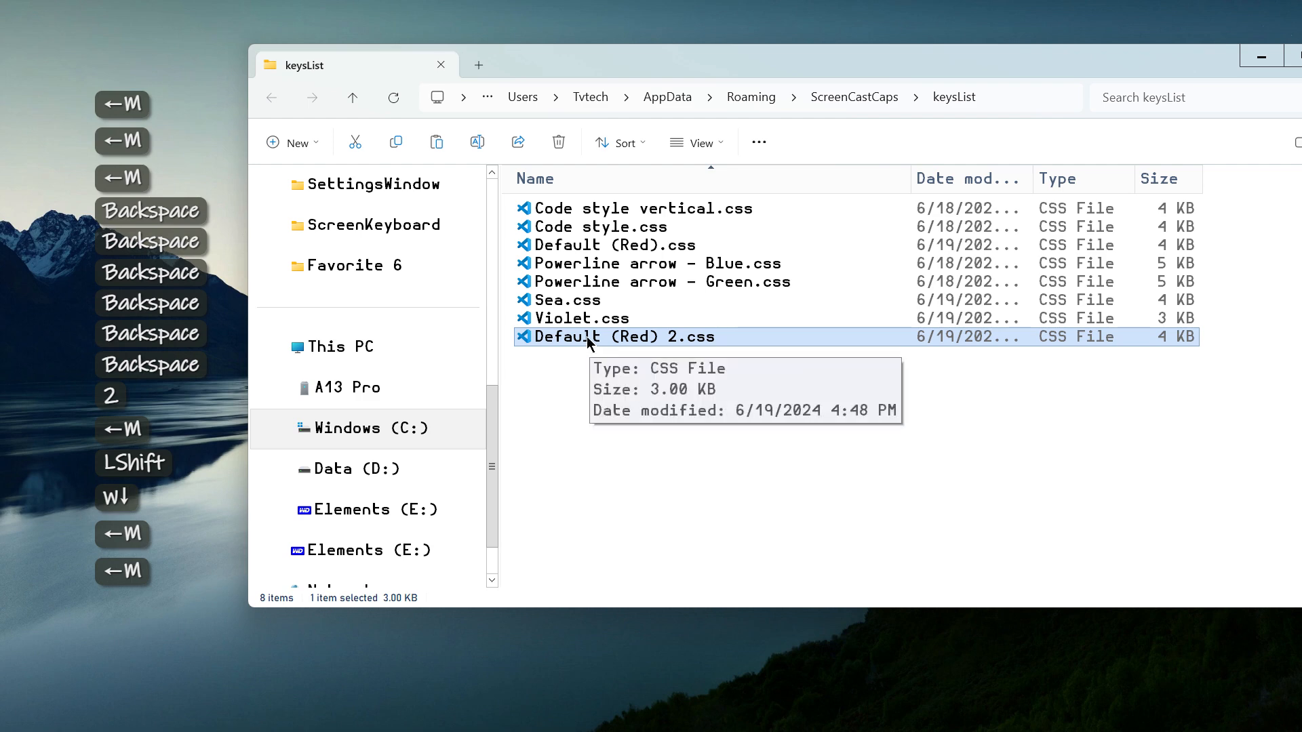
pyautogui.doubleClick(588, 343)
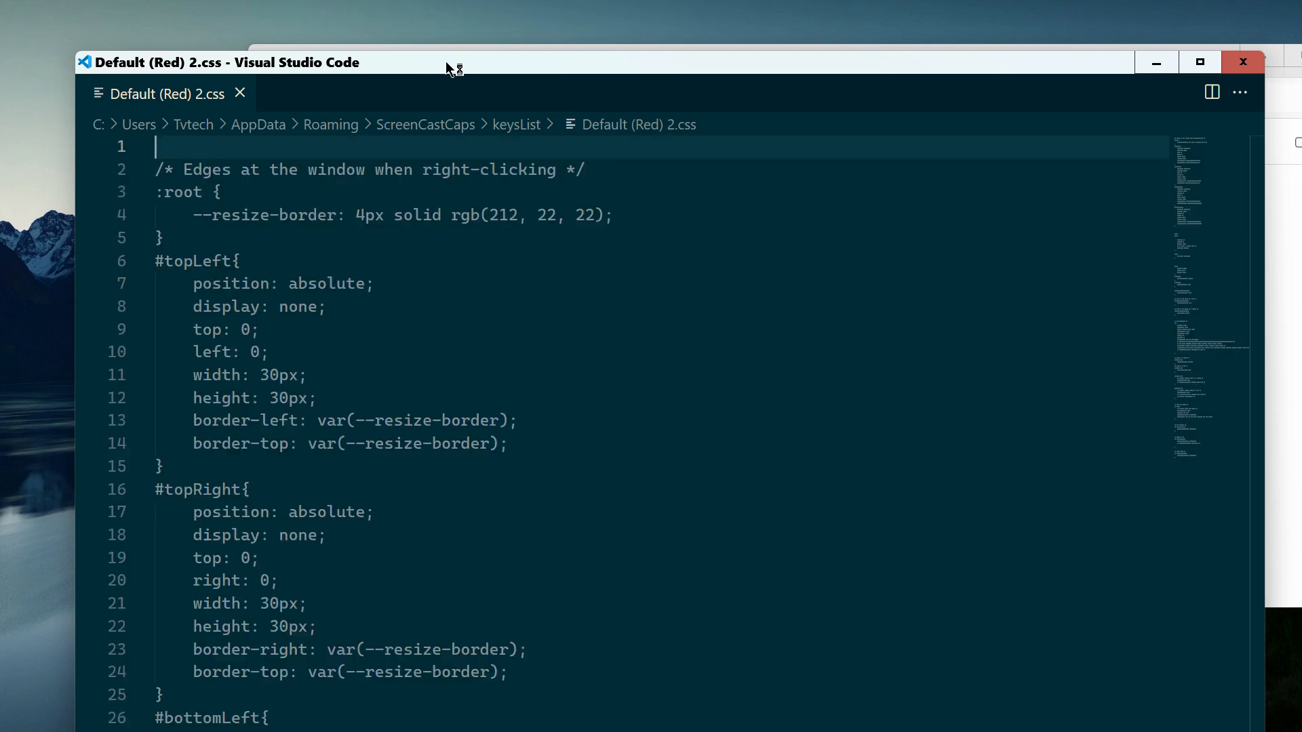
pyautogui.moveTo(450, 64); pyautogui.dragTo(560, 325)
pyautogui.moveTo(670, 67); pyautogui.dragTo(599, 70)
pyautogui.scroll(-1, 763, 77)
pyautogui.moveTo(754, 330); pyautogui.dragTo(720, 279)
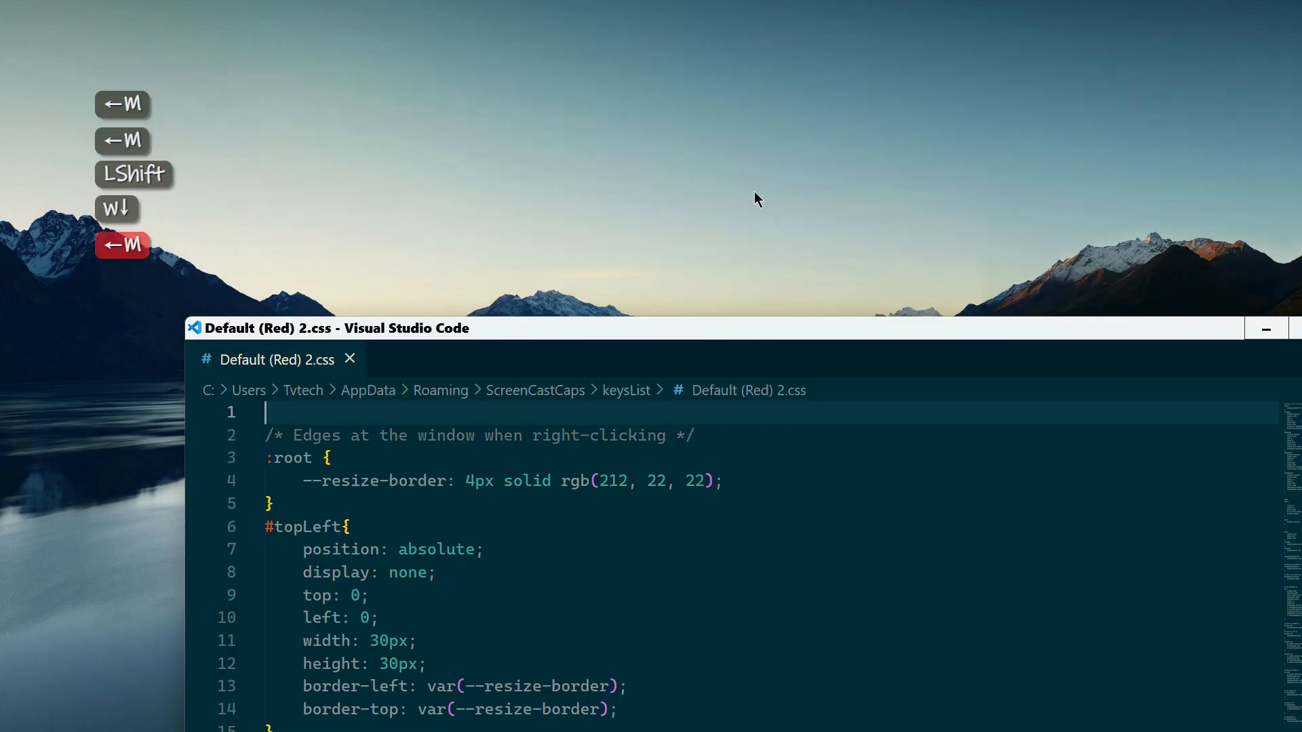
pyautogui.moveTo(723, 201); pyautogui.dragTo(791, 4)
# Trust the current window to leave Restricted Mode and close the Workspace Trust page
pyautogui.click(636, 174)
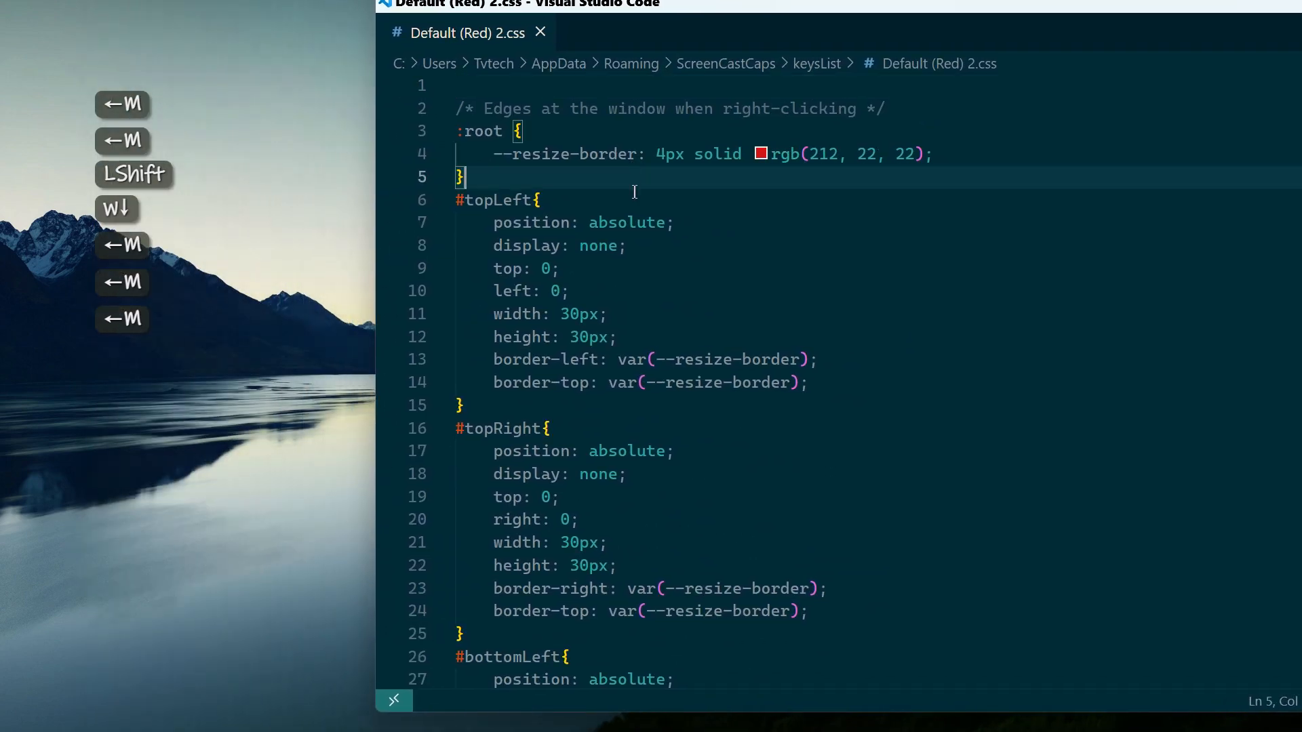
pyautogui.scroll(-12, 666, 317)
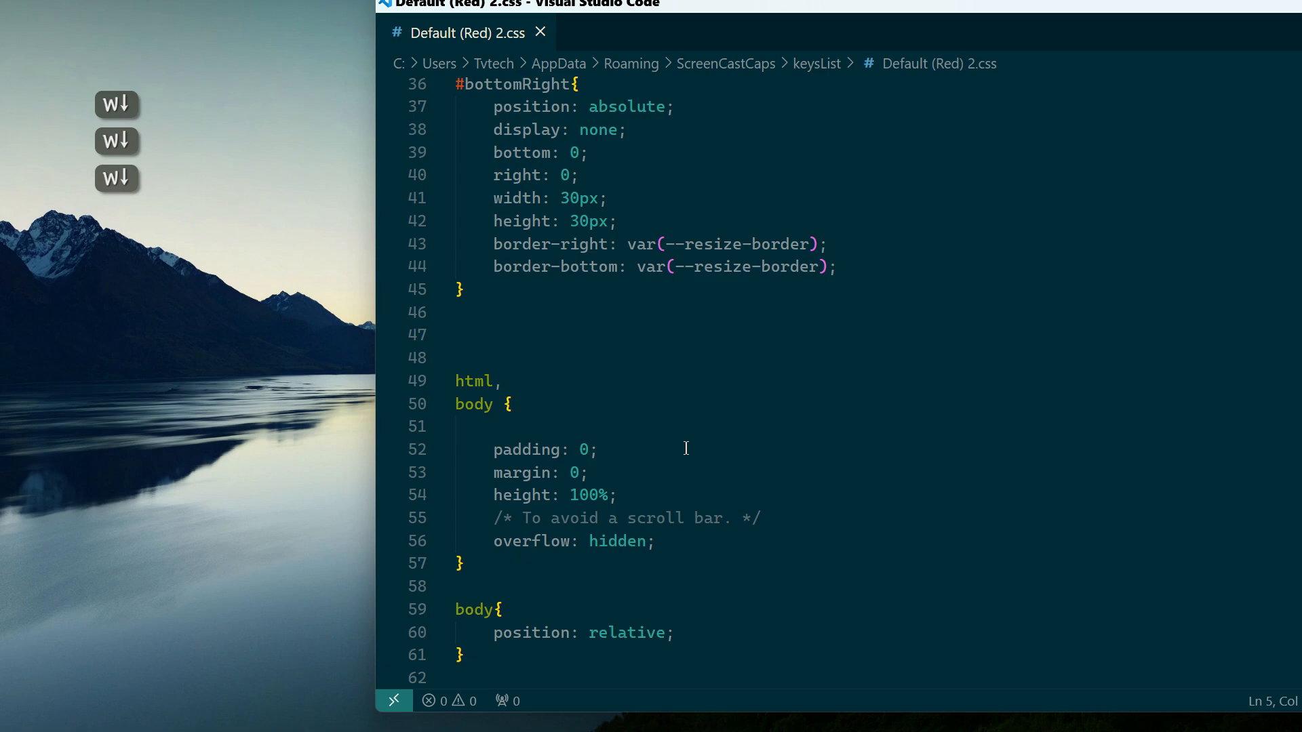
pyautogui.scroll(-2, 682, 448)
pyautogui.scroll(-1, 687, 449)
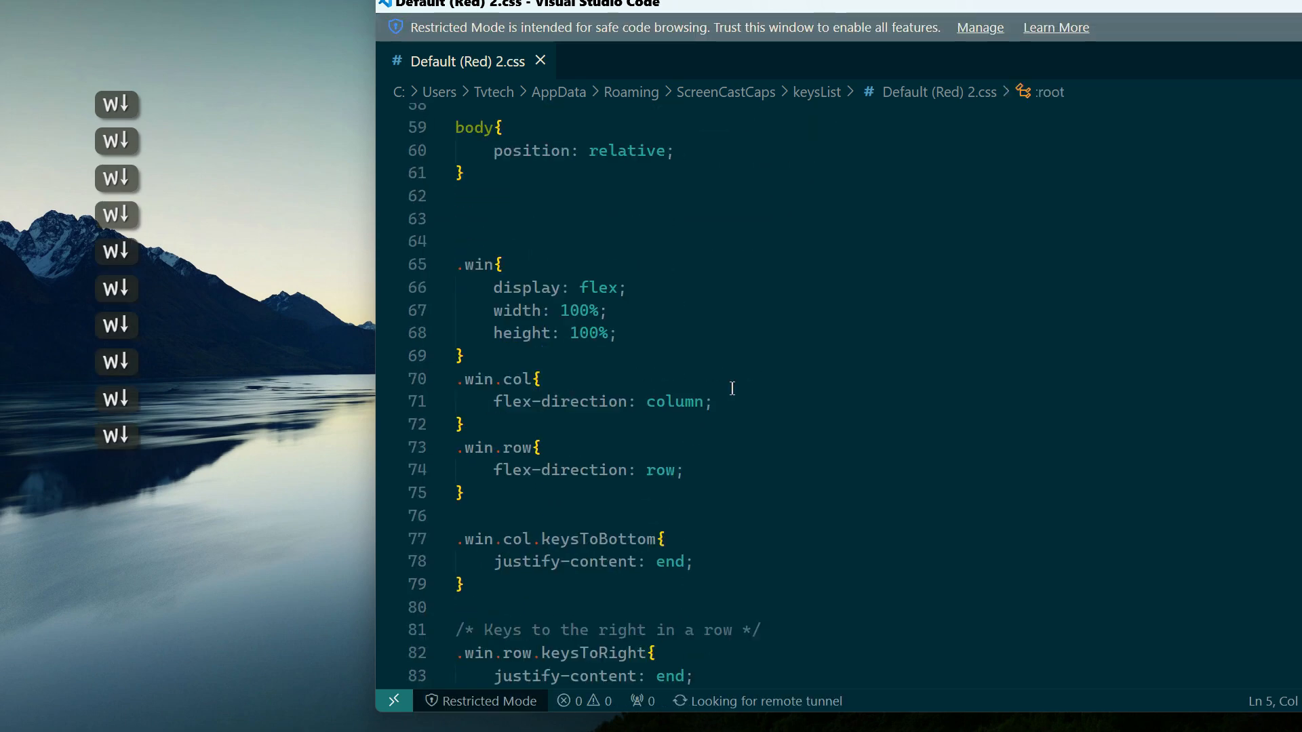
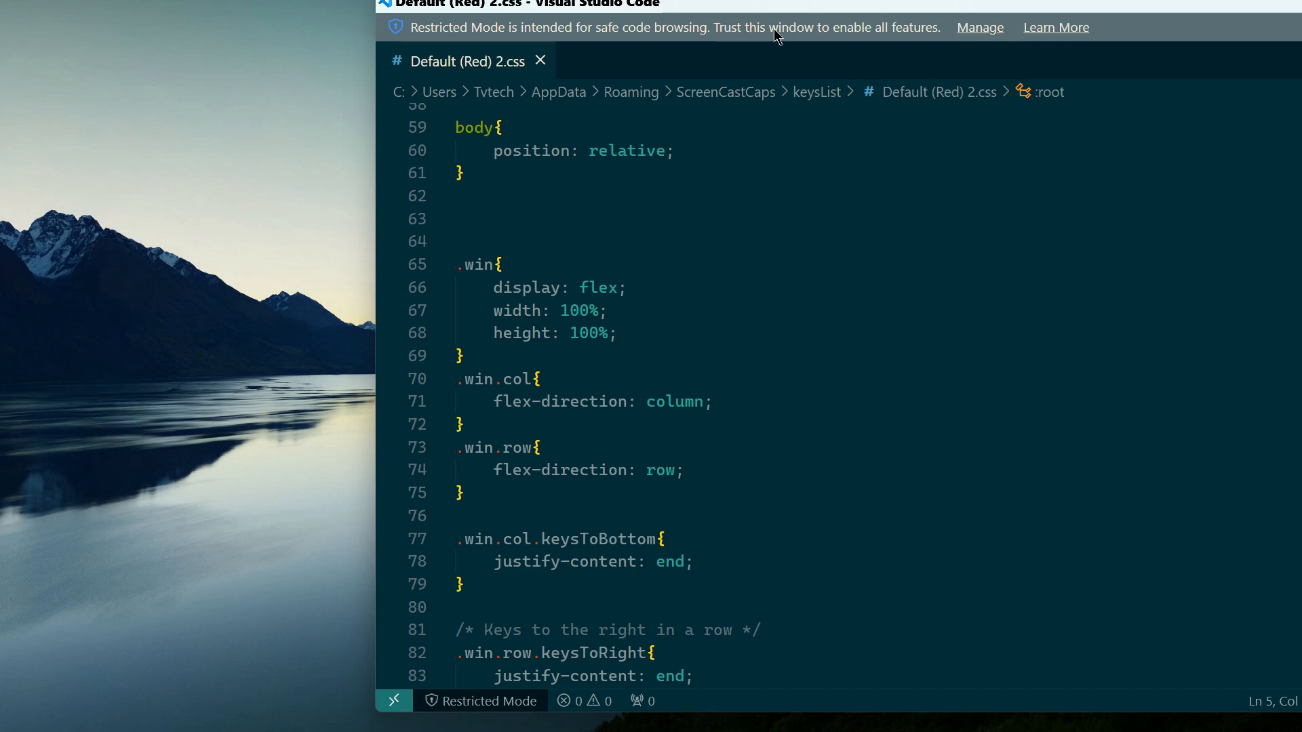
pyautogui.click(980, 38)
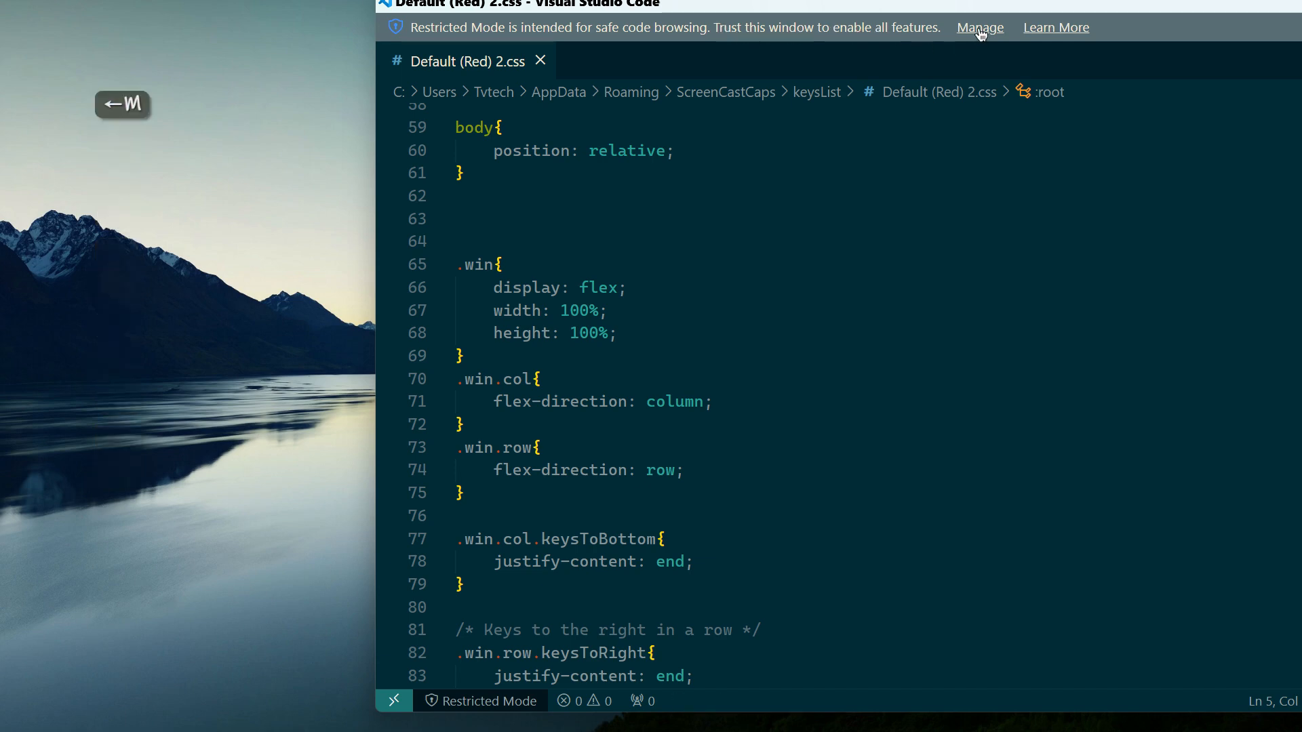
pyautogui.click(726, 571)
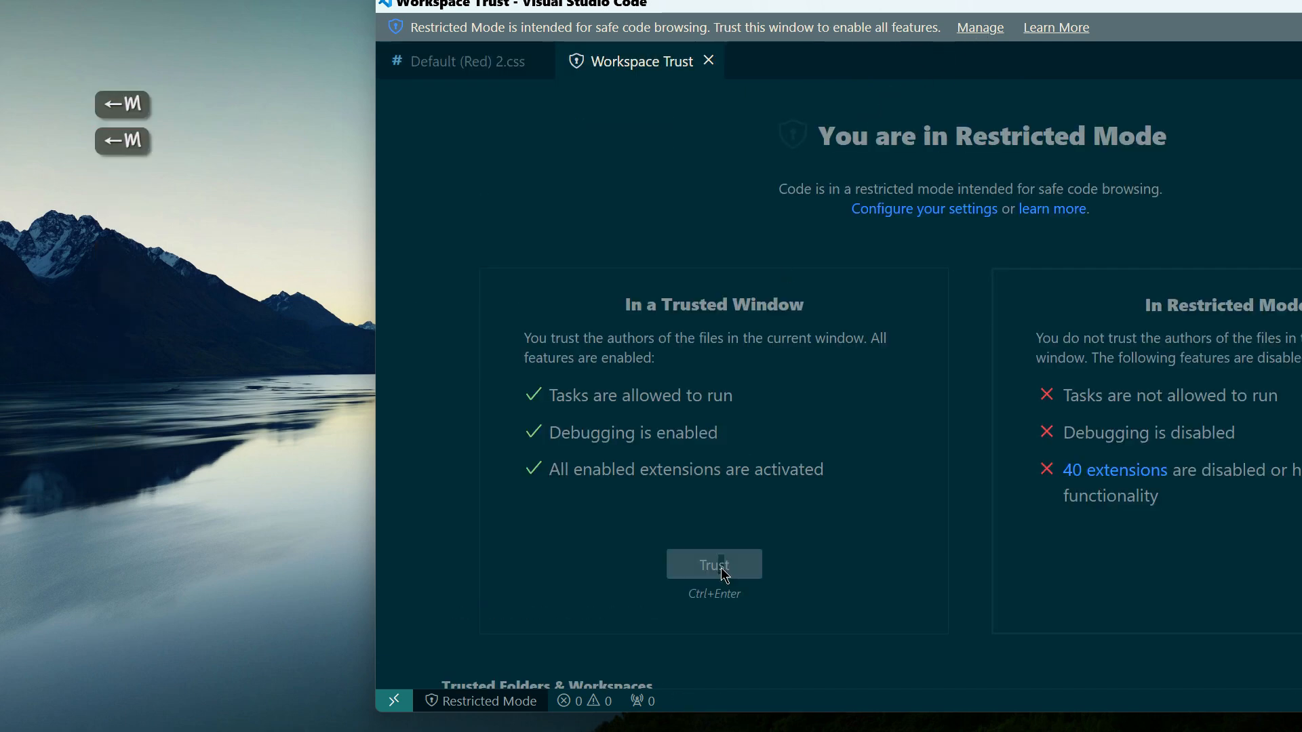
pyautogui.click(707, 32)
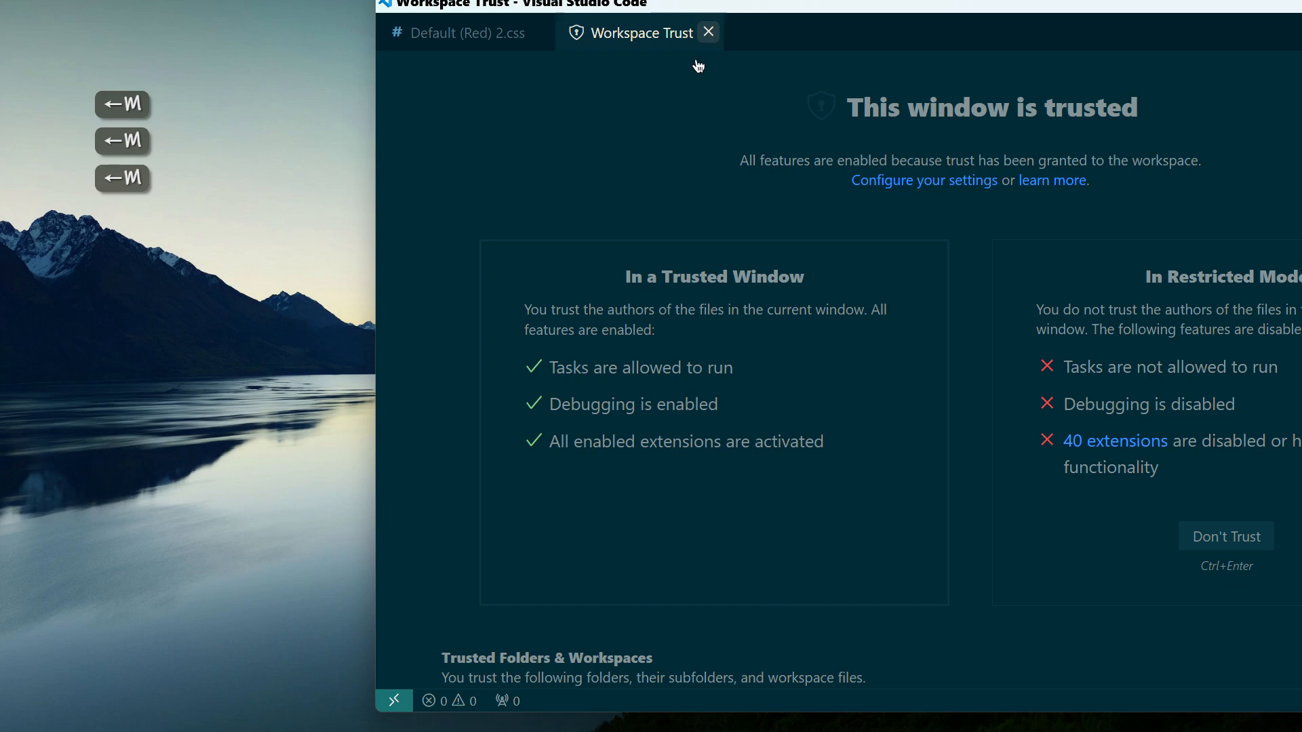
# Dismiss the available-update notification and move the editor window clear of the keystroke list
pyautogui.moveTo(882, 5); pyautogui.dragTo(567, 6)
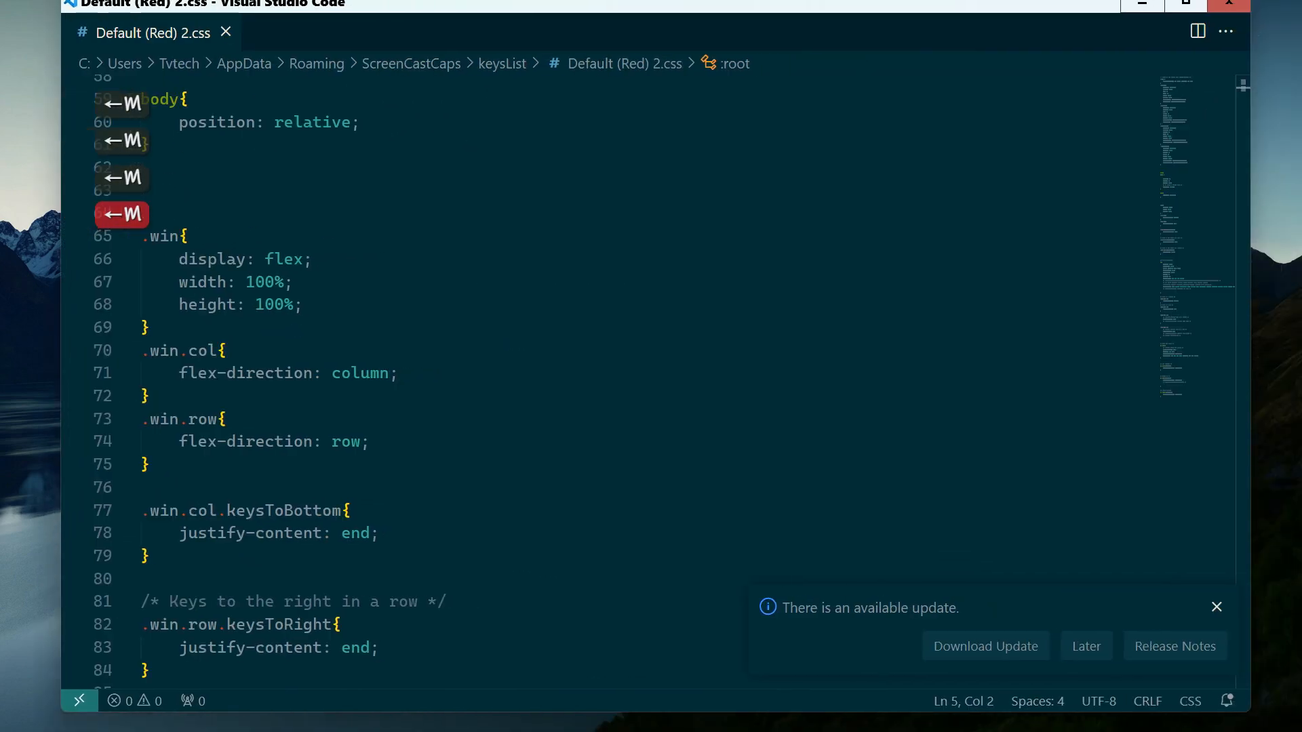
pyautogui.click(1217, 607)
pyautogui.moveTo(445, 7); pyautogui.dragTo(780, 19)
# Examine the Key container ul rule and check the current key font with sample Ctrl and Shift keystrokes
pyautogui.scroll(-3, 780, 332)
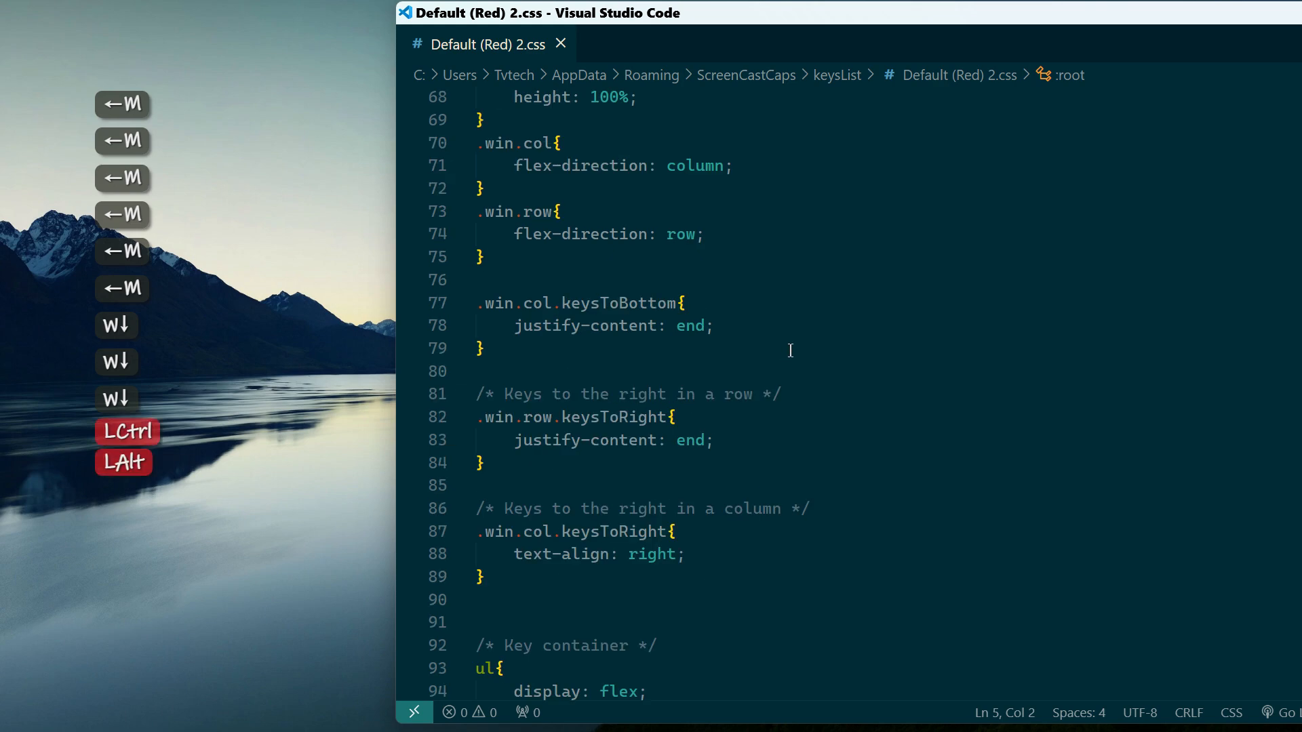
pyautogui.scroll(4, 790, 350)
pyautogui.scroll(1, 797, 350)
pyautogui.scroll(-4, 798, 350)
pyautogui.click(705, 314)
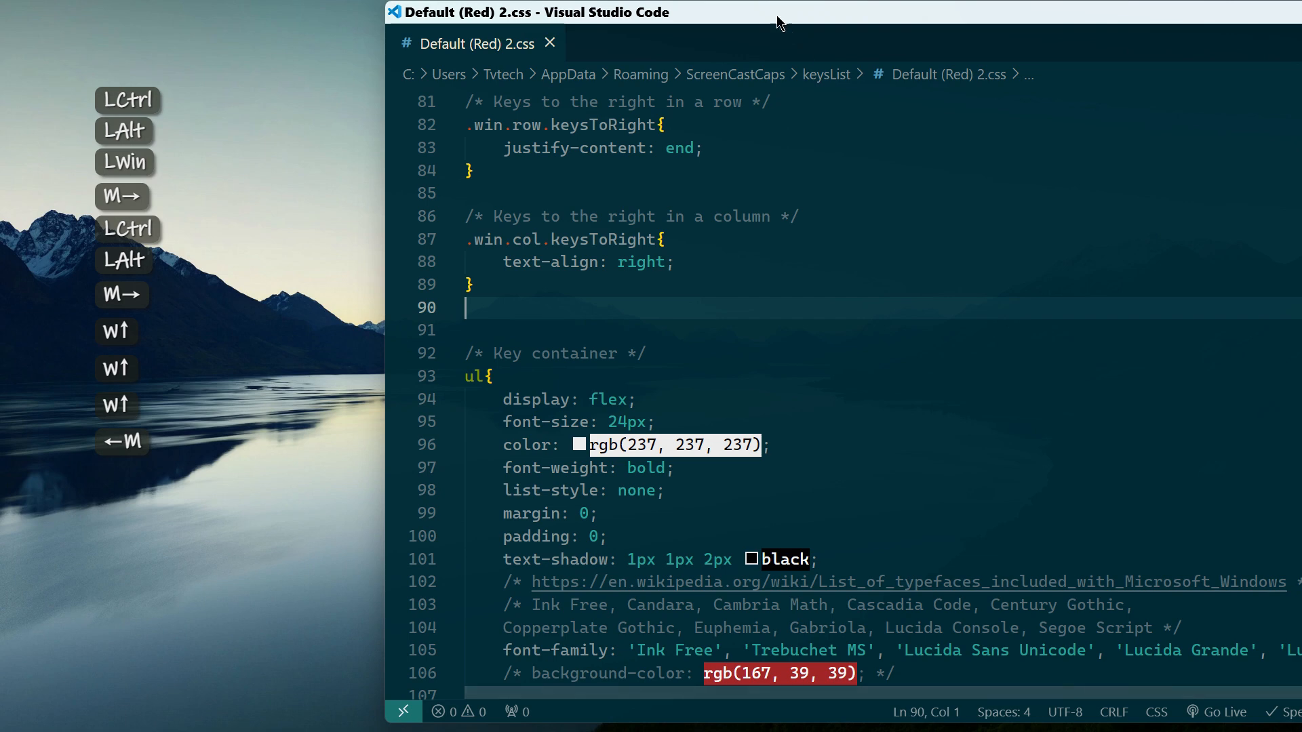
pyautogui.scroll(-2, 686, 391)
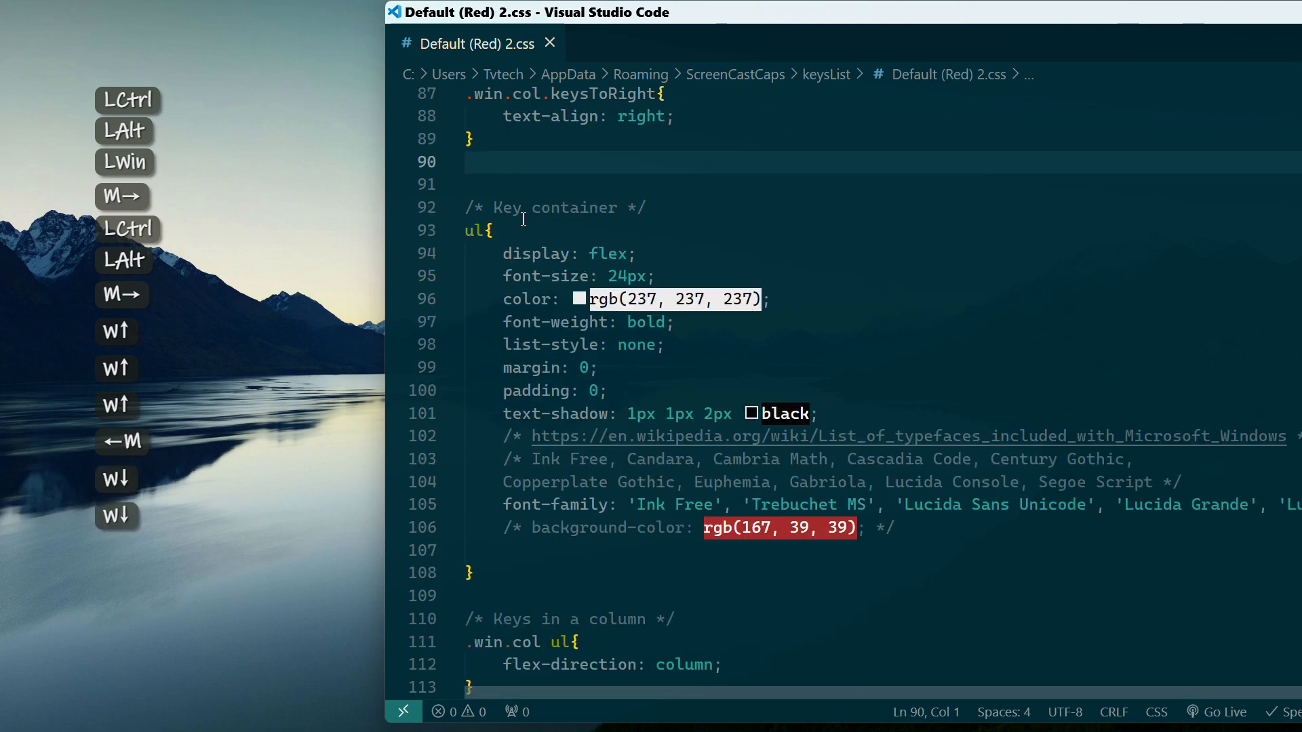
pyautogui.moveTo(502, 324)
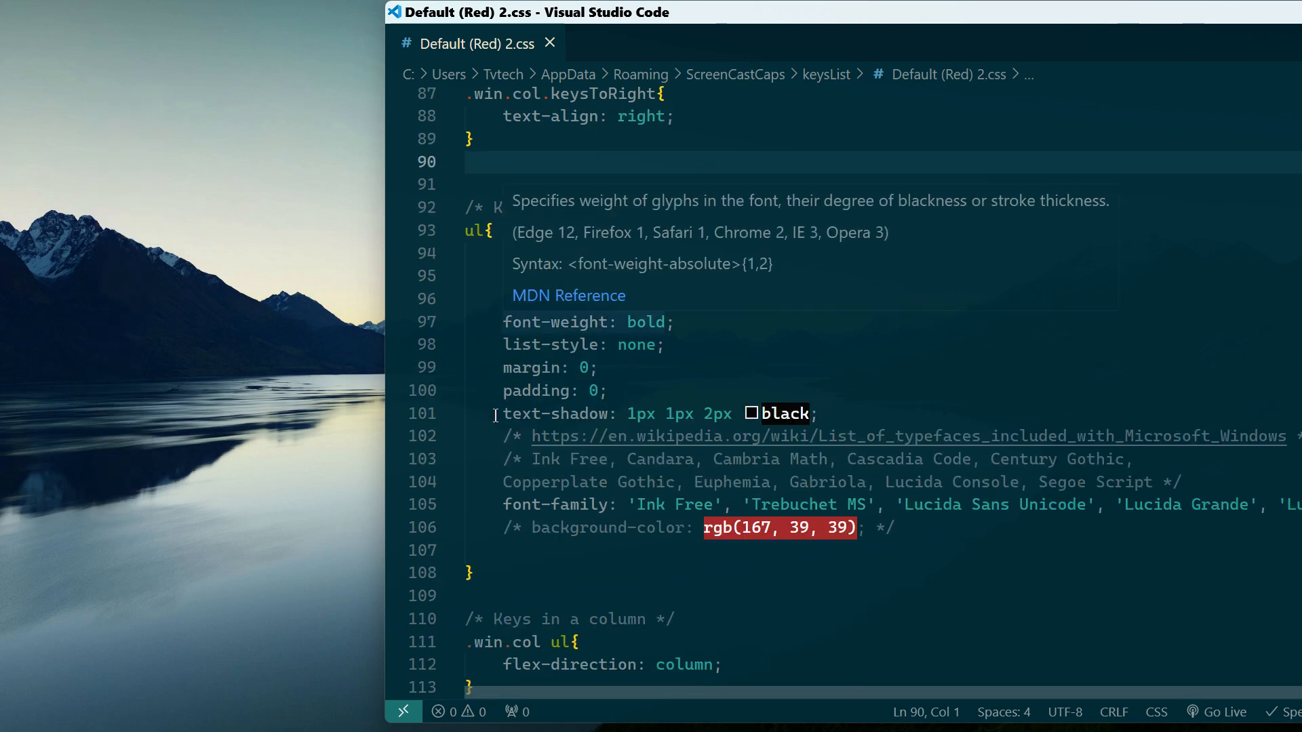
pyautogui.click(259, 398)
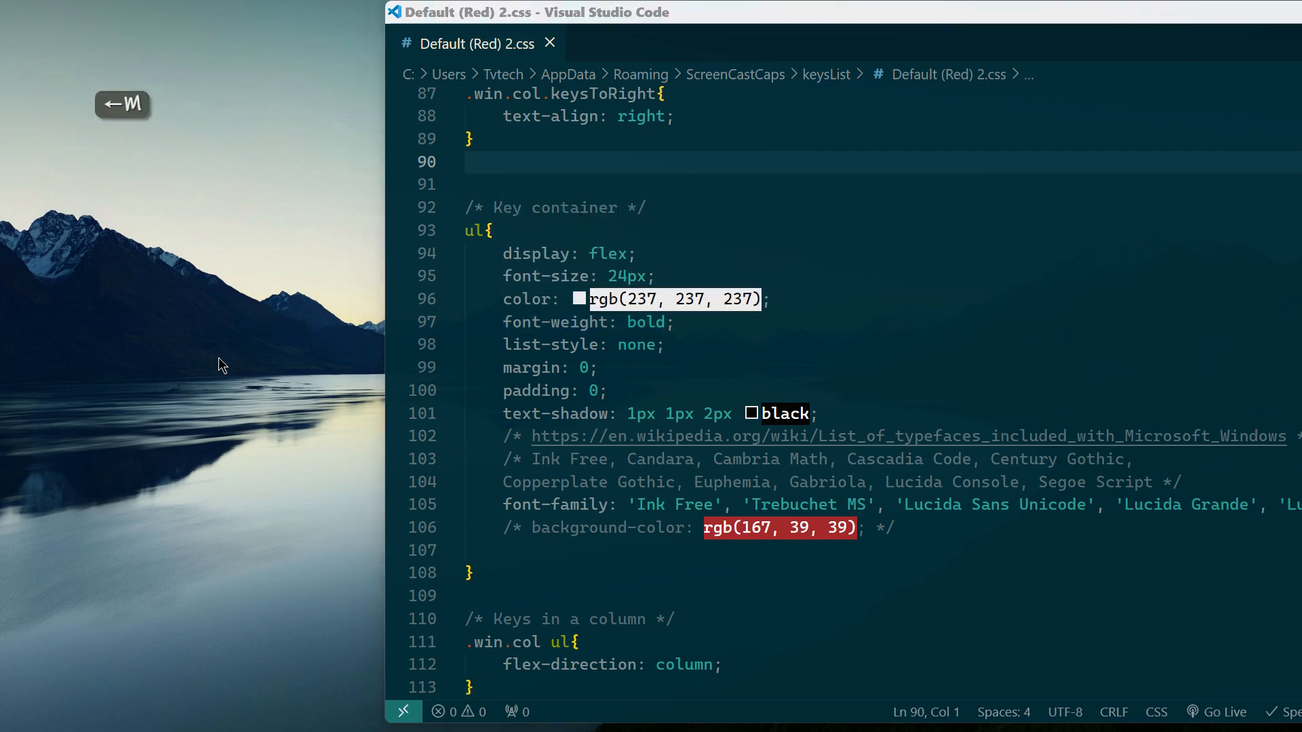
pyautogui.press('ctrl')
pyautogui.press('ctrl')
pyautogui.press('shift')
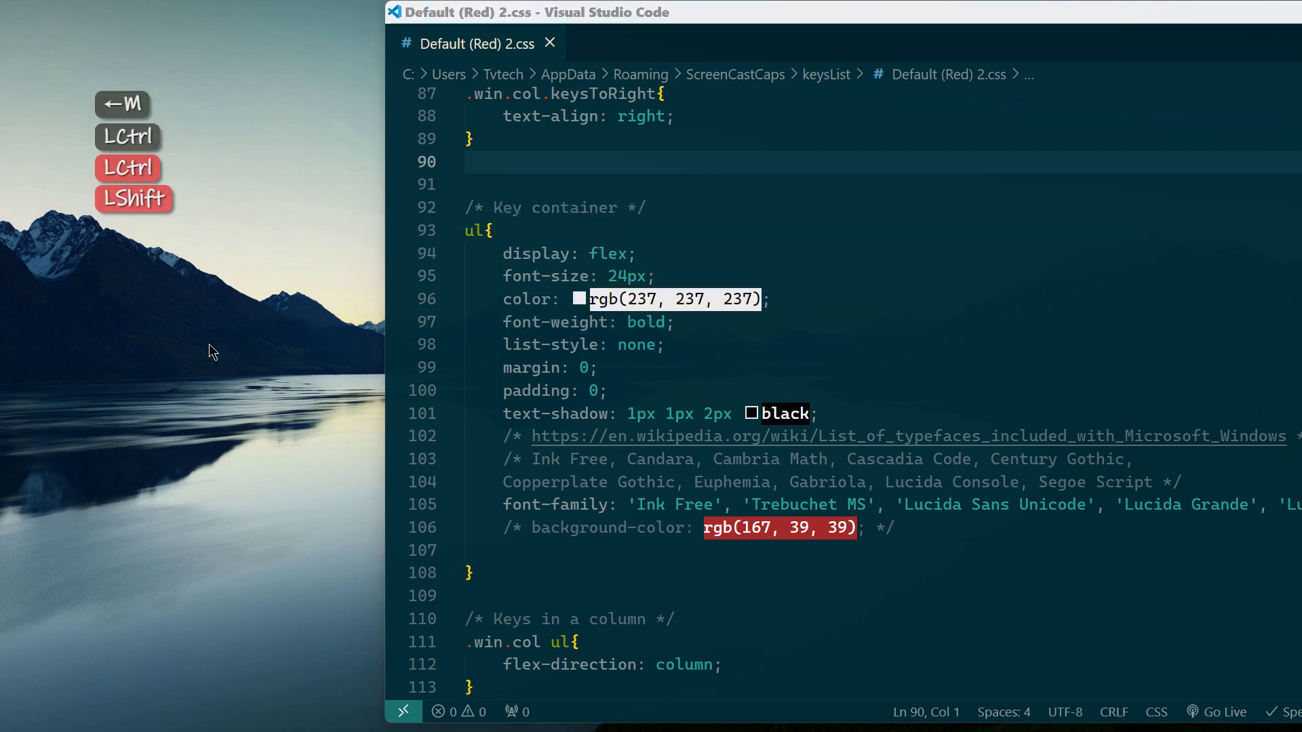
# Remove 'Ink Free' from the font-family list in the ul rule so it starts with 'Trebuchet MS', and save the file
pyautogui.click(743, 504)
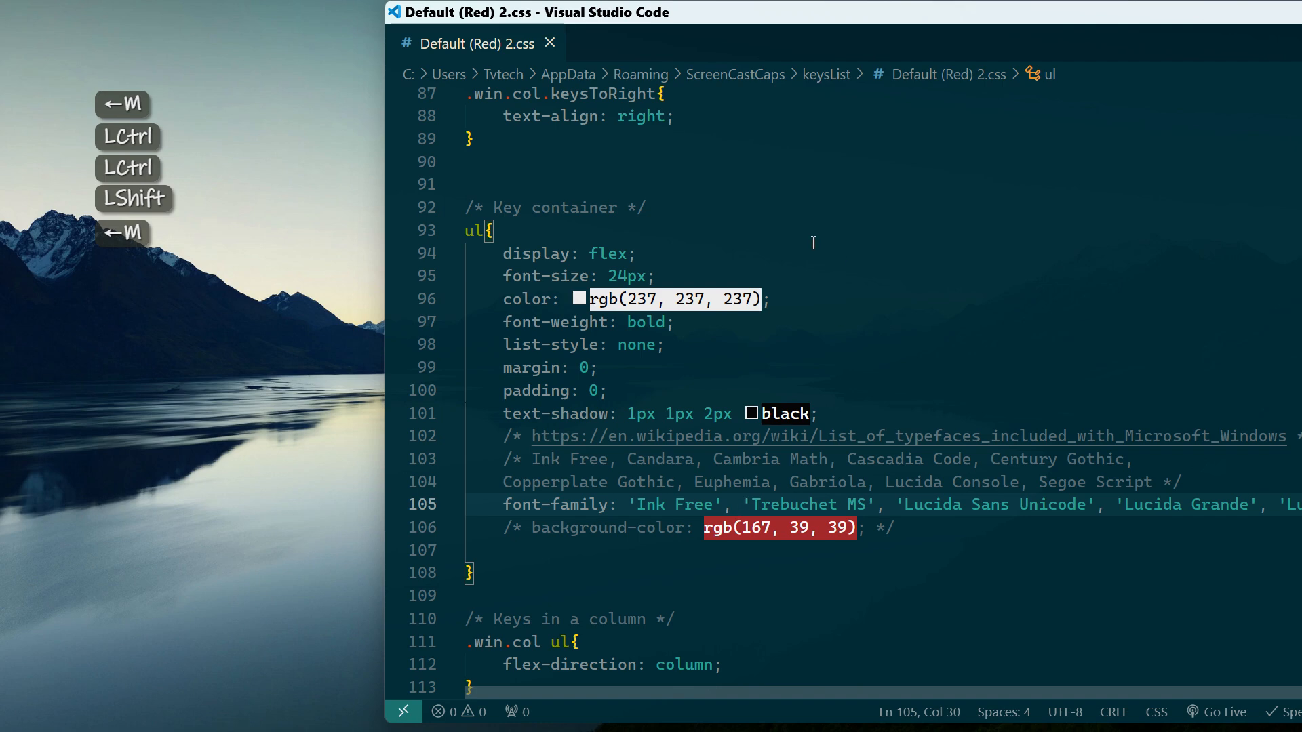
pyautogui.press('BackSpace')
pyautogui.press('BackSpace')
pyautogui.press('BackSpace')
pyautogui.press('BackSpace')
pyautogui.press('BackSpace')
pyautogui.press('BackSpace')
pyautogui.press('BackSpace')
pyautogui.press('BackSpace')
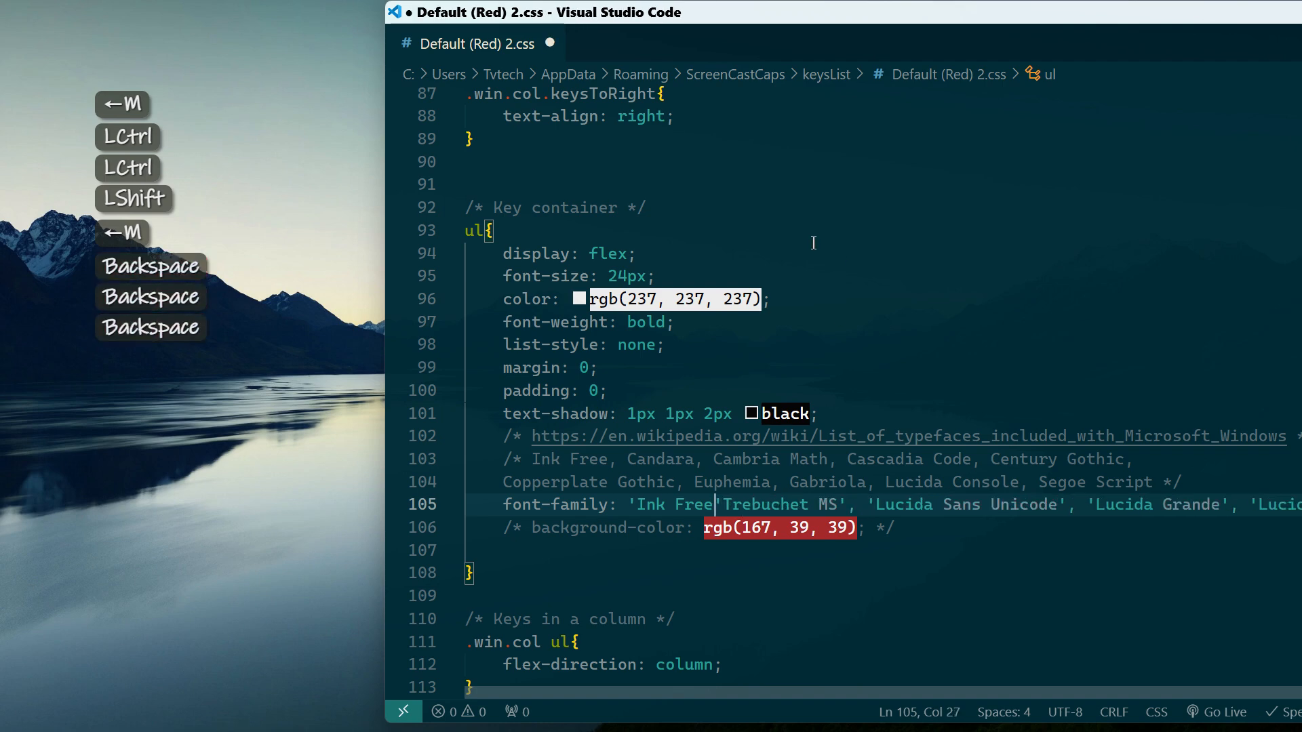
pyautogui.press('BackSpace')
pyautogui.press('BackSpace')
pyautogui.press('BackSpace')
pyautogui.press('BackSpace')
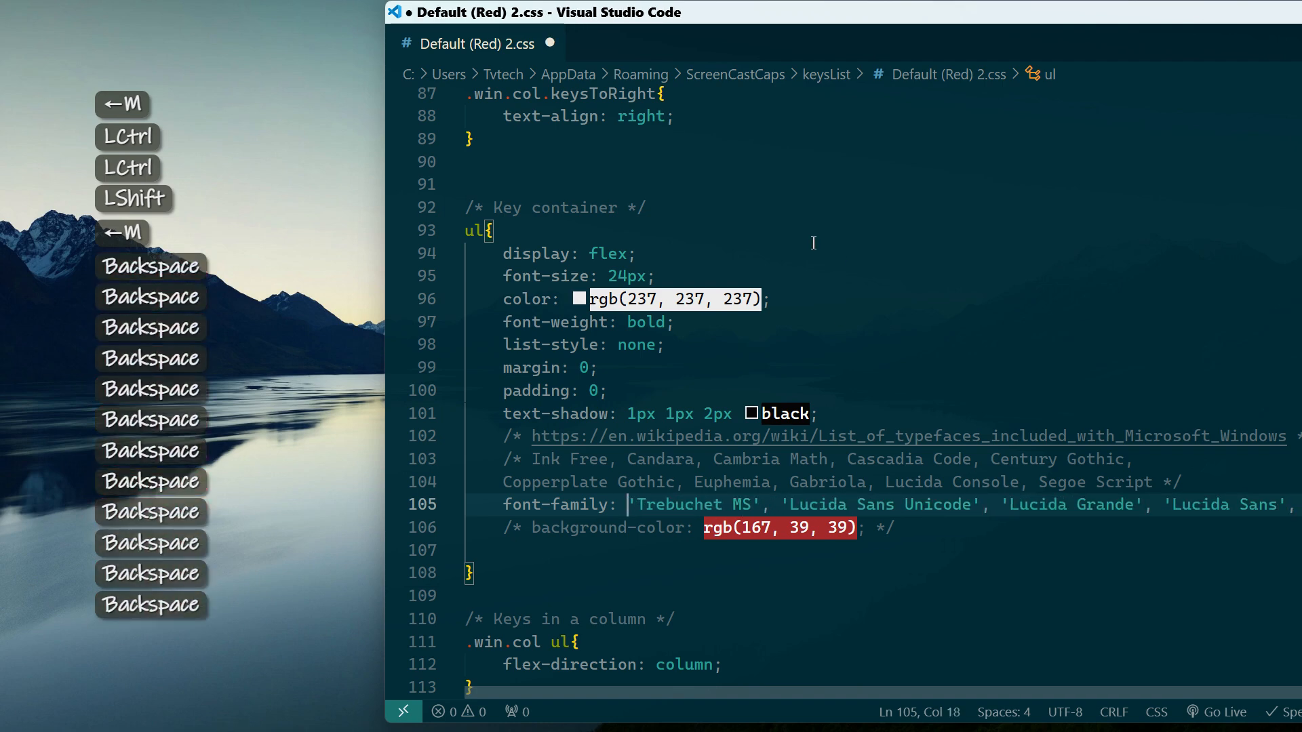
pyautogui.click(794, 348)
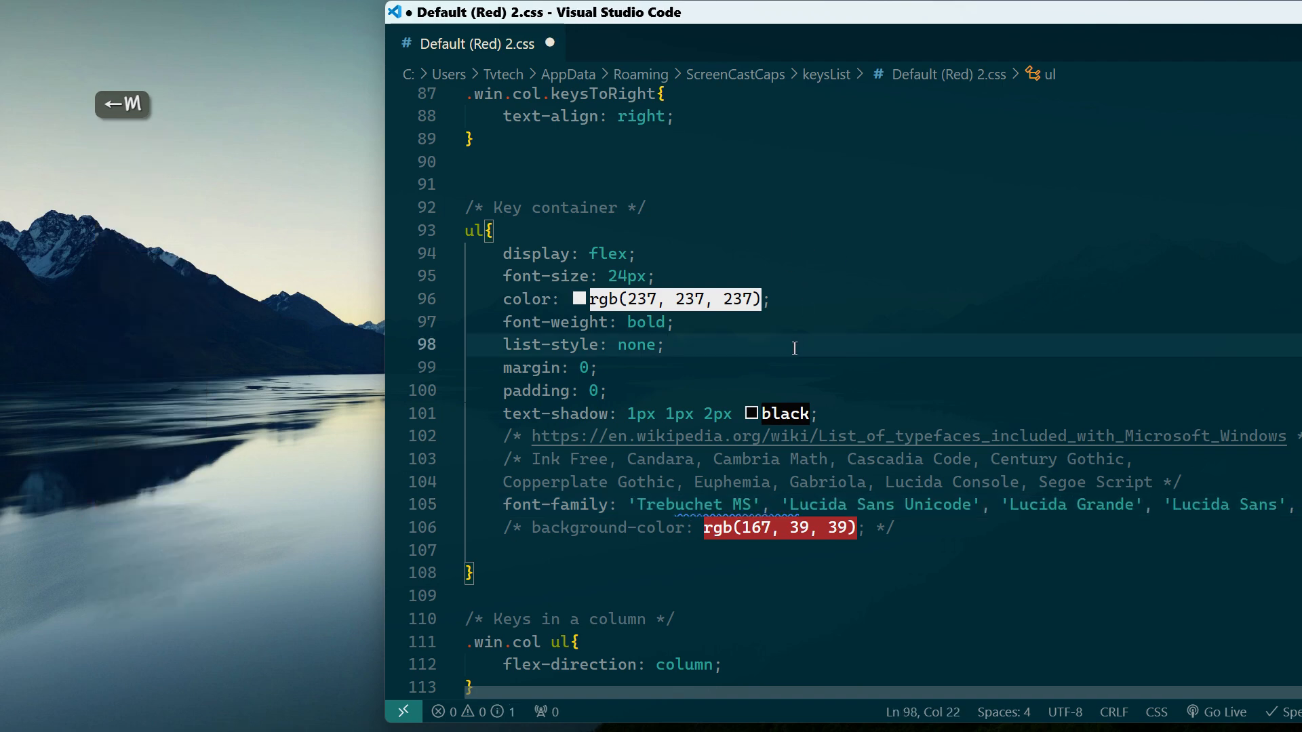
pyautogui.hotkey('ctrl', 's')
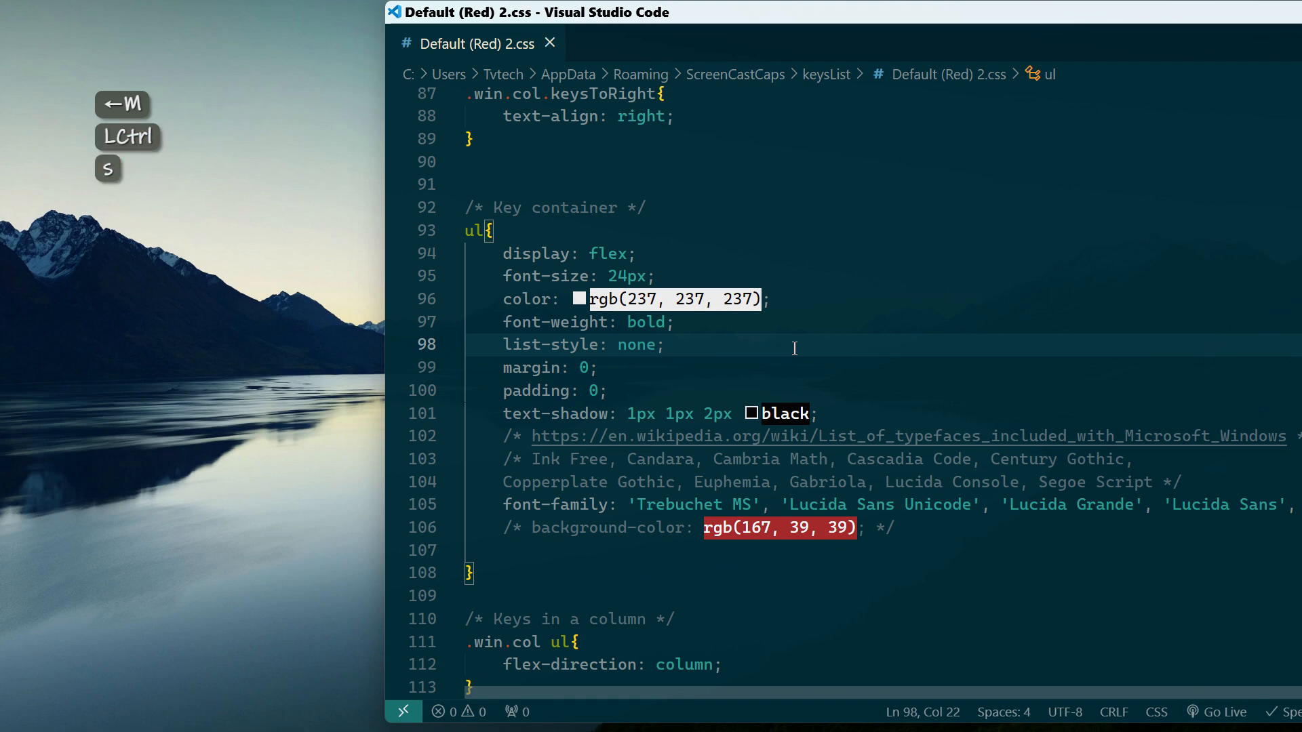
# Minimise the editor and reload the KeyList CSS themes in the ScreenCastCaps Hotkeys window, checking with sample Ctrl and Shift keystrokes
pyautogui.doubleClick(1098, 12)
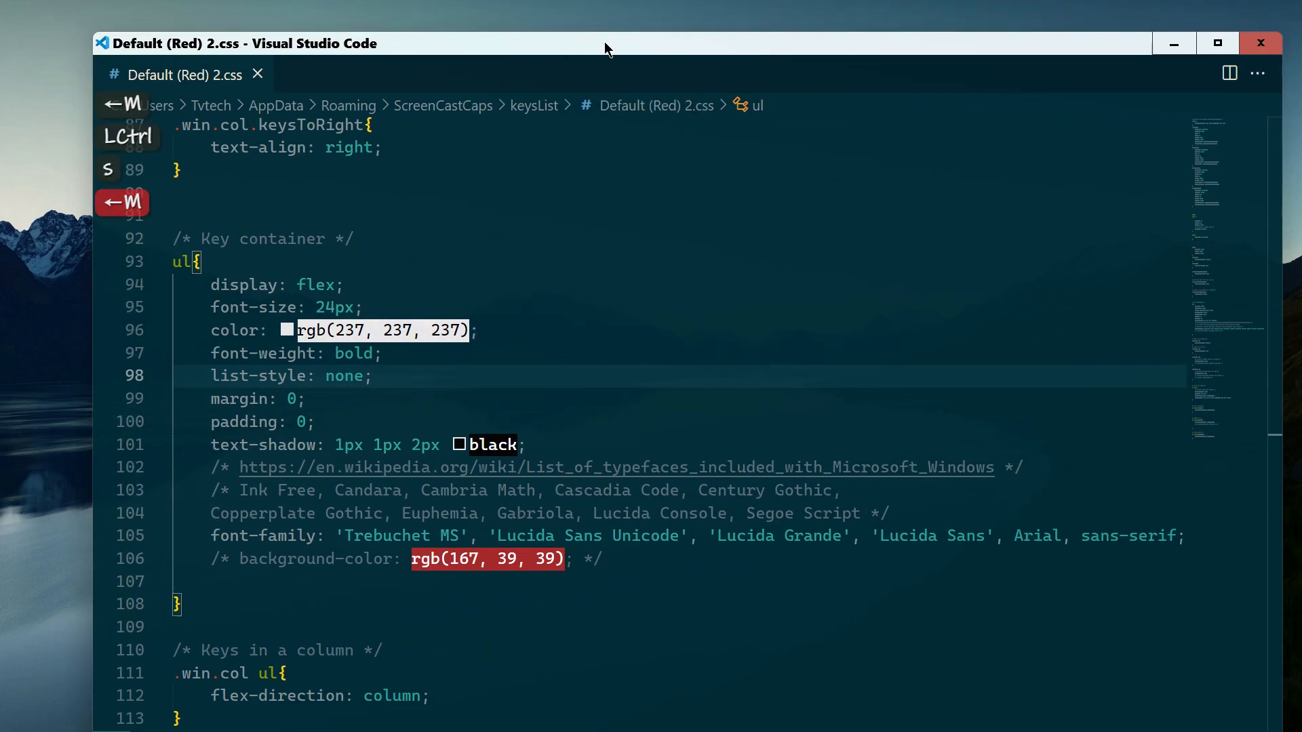
pyautogui.click(1180, 39)
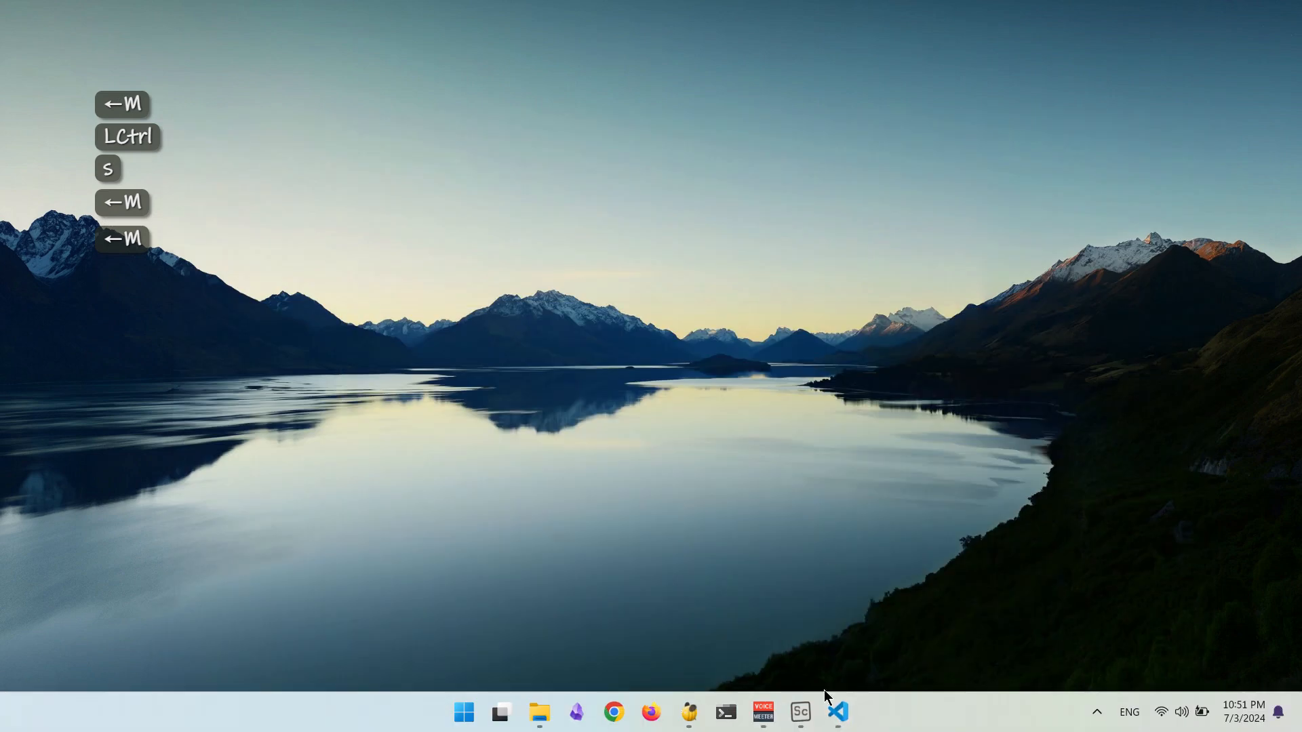
pyautogui.moveTo(807, 724)
pyautogui.click(805, 681)
pyautogui.moveTo(805, 25); pyautogui.dragTo(816, 22)
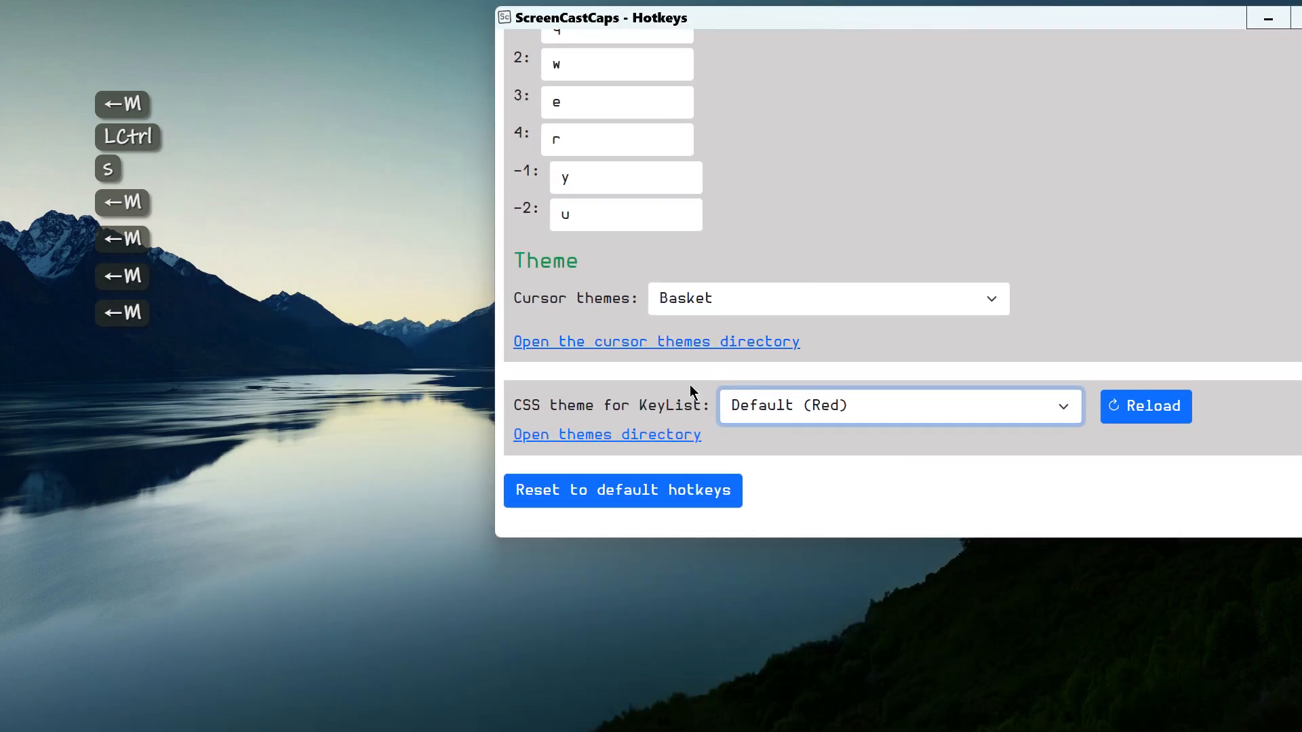
pyautogui.click(1127, 407)
pyautogui.click(145, 424)
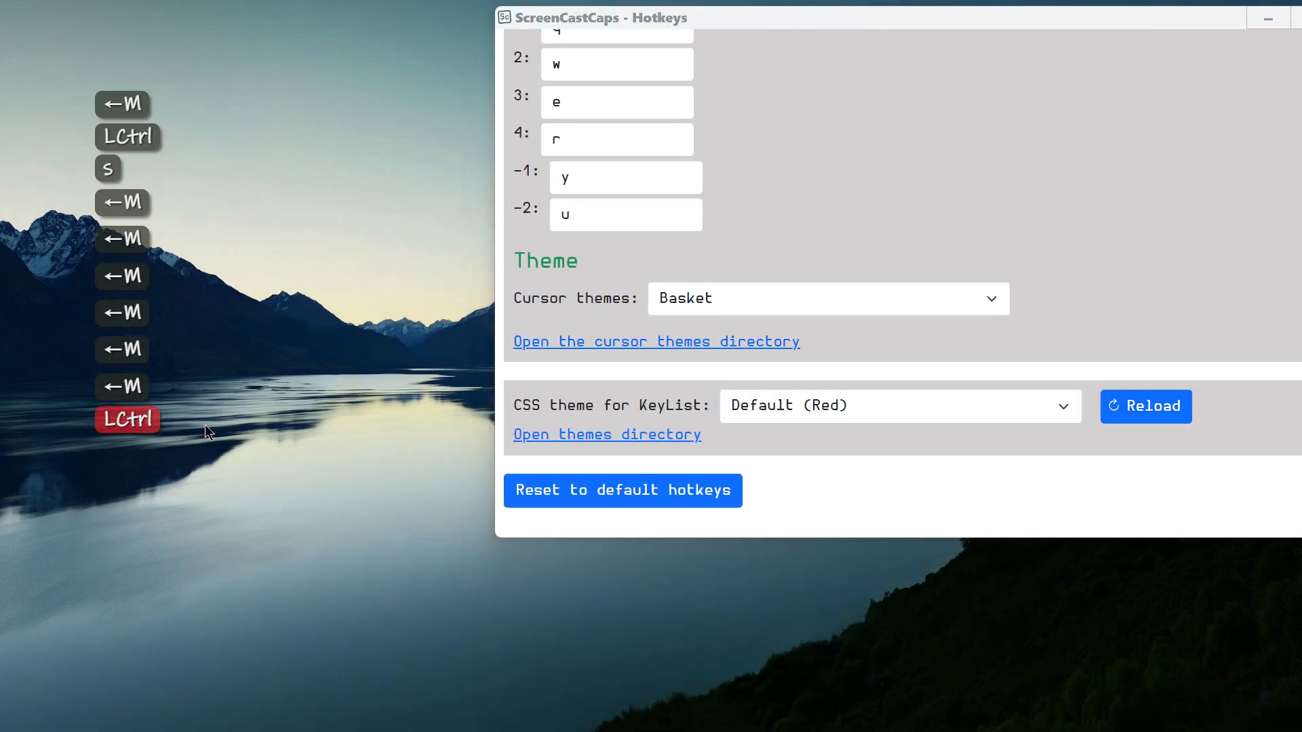
pyautogui.hotkey('ctrl', 'shift')
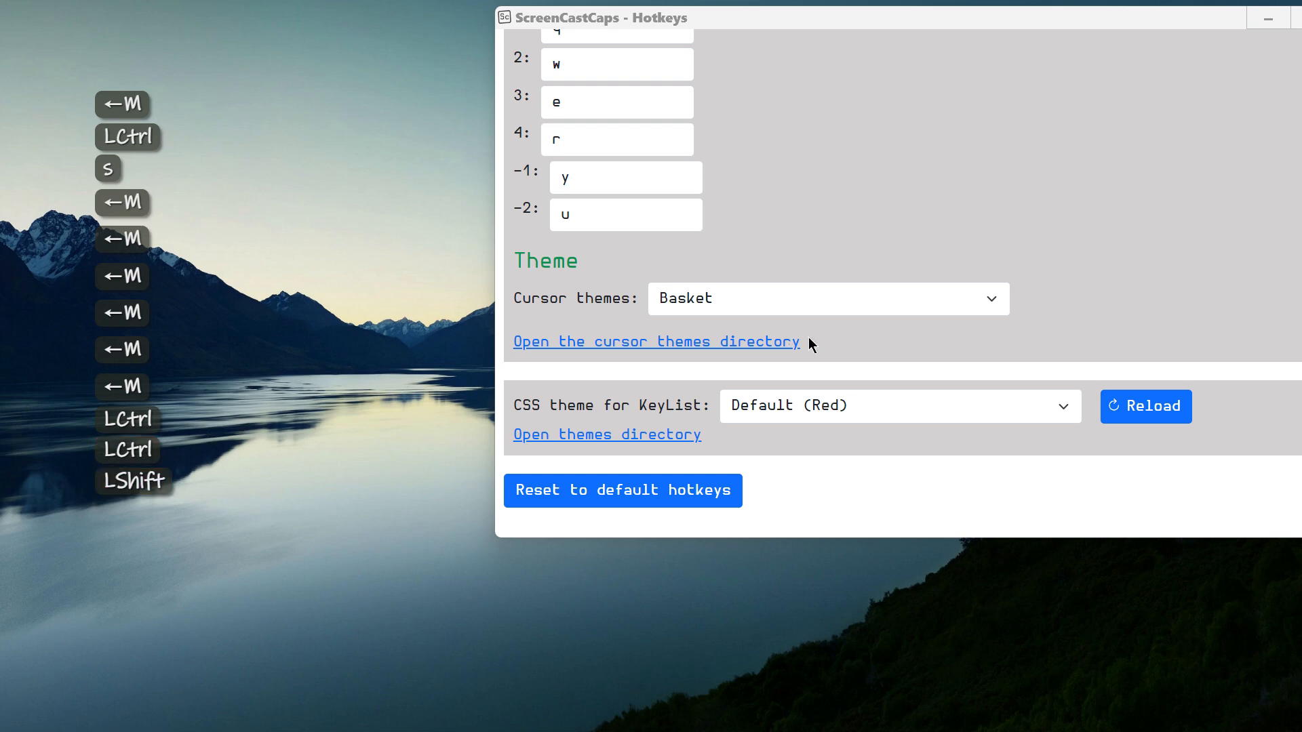
# Set the KeyList CSS theme to Default (Red) 2 and preview it with sample letter, Space and Ctrl+Shift keystrokes
pyautogui.click(906, 405)
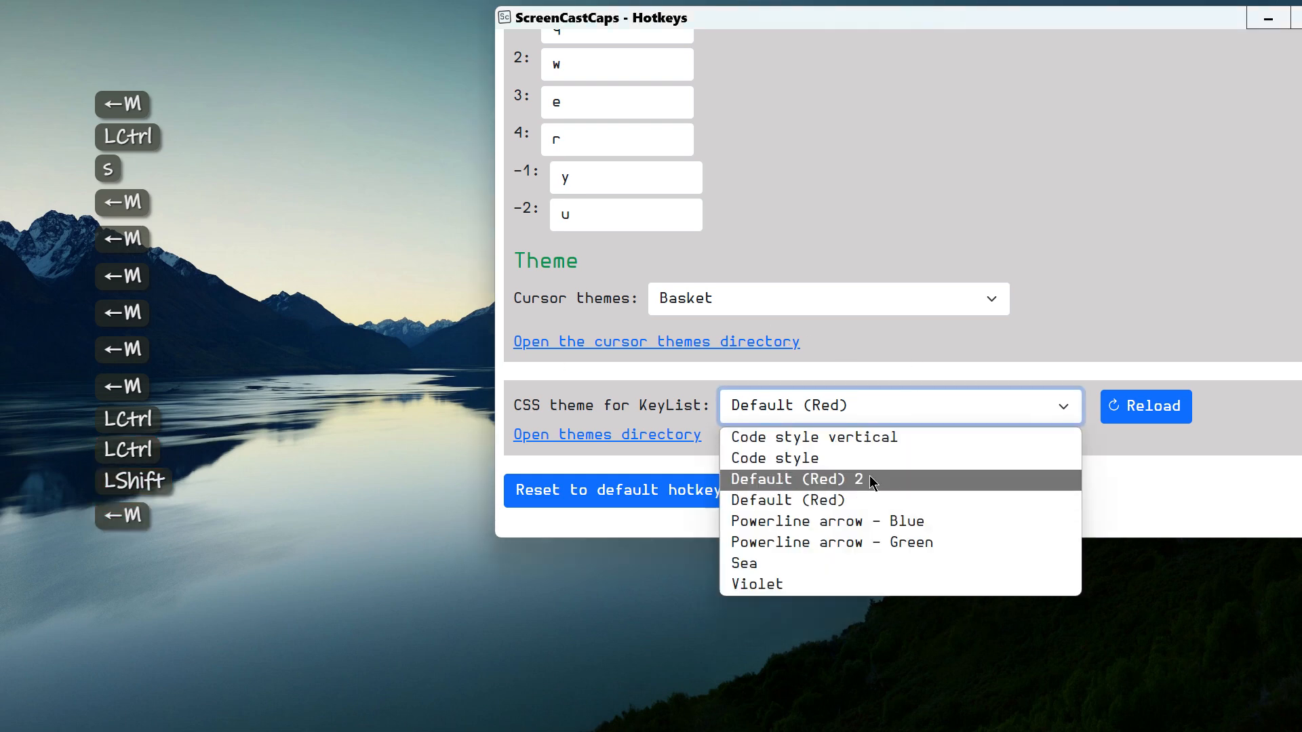
pyautogui.click(873, 482)
pyautogui.click(60, 258)
pyautogui.press('ctrl')
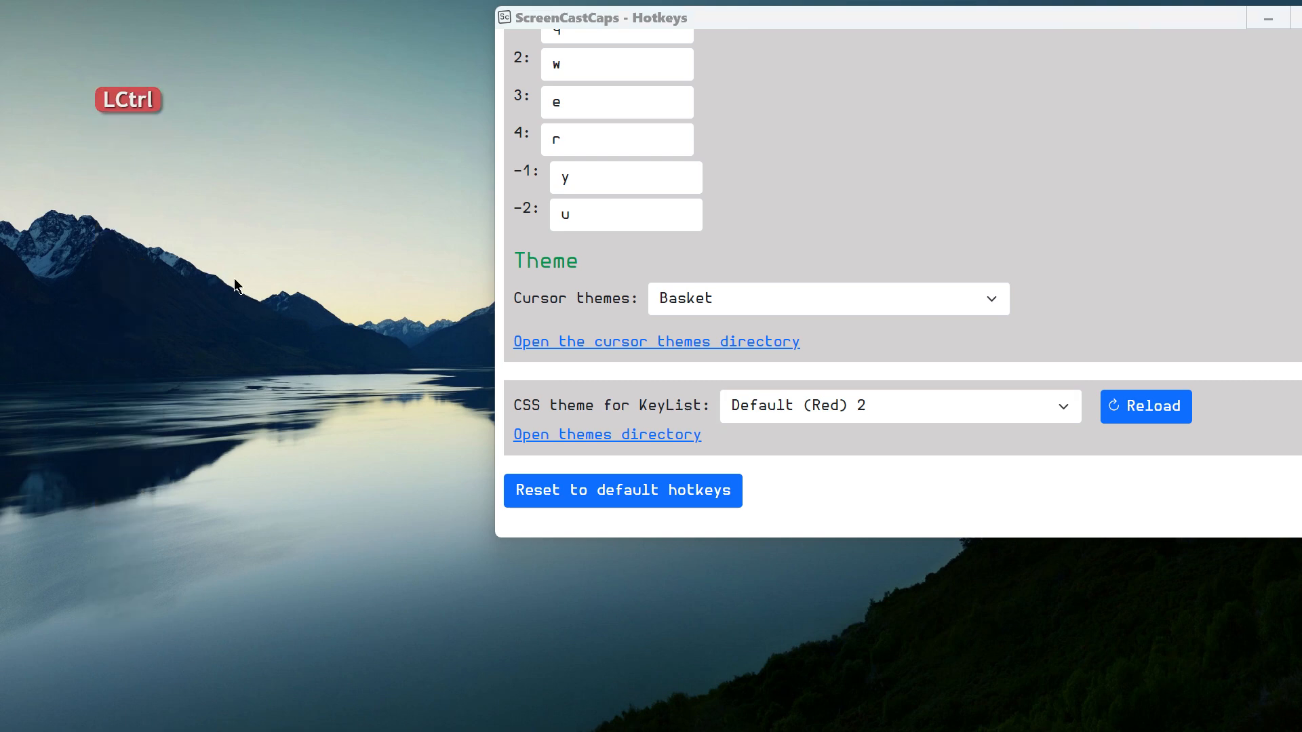
pyautogui.press('shift')
pyautogui.press('ctrl')
pyautogui.press('shift')
pyautogui.press('space')
pyautogui.press('space')
pyautogui.hotkey('ctrl', 'shift', 'k')
pyautogui.press('l')
pyautogui.press('l')
pyautogui.press('space')
pyautogui.press('s')
pyautogui.press('d')
pyautogui.press('k')
pyautogui.hotkey('ctrl', 'shift', 'k')
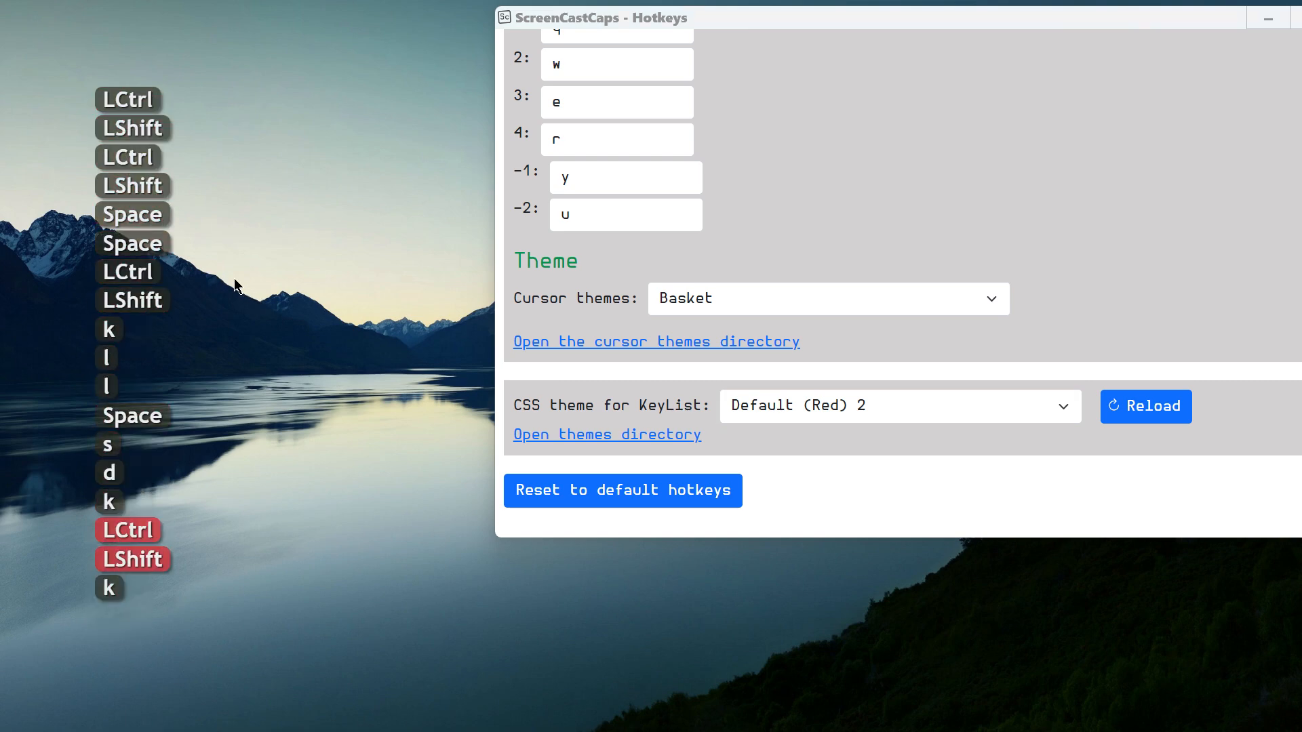
pyautogui.hotkey('ctrl', 'shift', 'k')
pyautogui.hotkey('ctrl', 'shift', 'l')
pyautogui.hotkey('ctrl', 'shift', 'l')
pyautogui.hotkey('ctrl', 'shift', 'l')
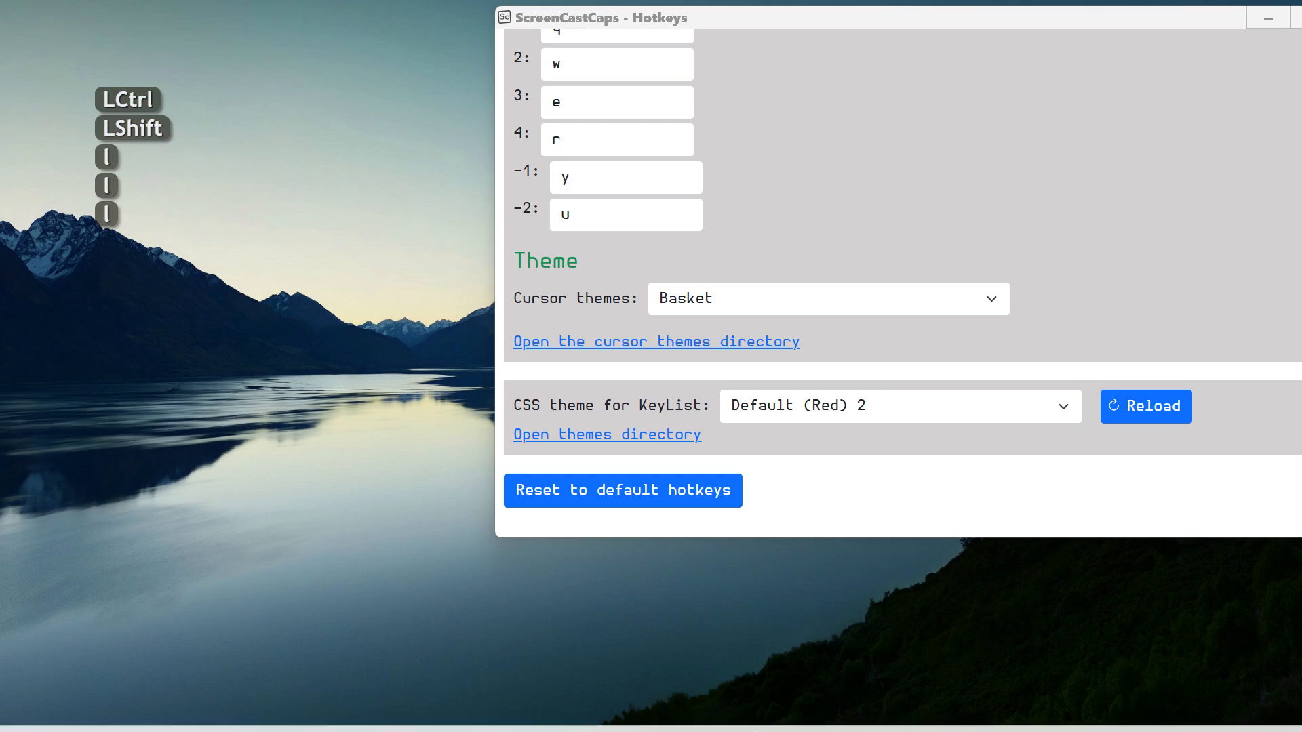
# Reopen Default (Red) 2.css in the editor, set the li span.pressed background-color to blue #107fe7a9, and save the file
pyautogui.click(838, 712)
pyautogui.moveTo(483, 48); pyautogui.dragTo(655, 15)
pyautogui.scroll(-4, 588, 376)
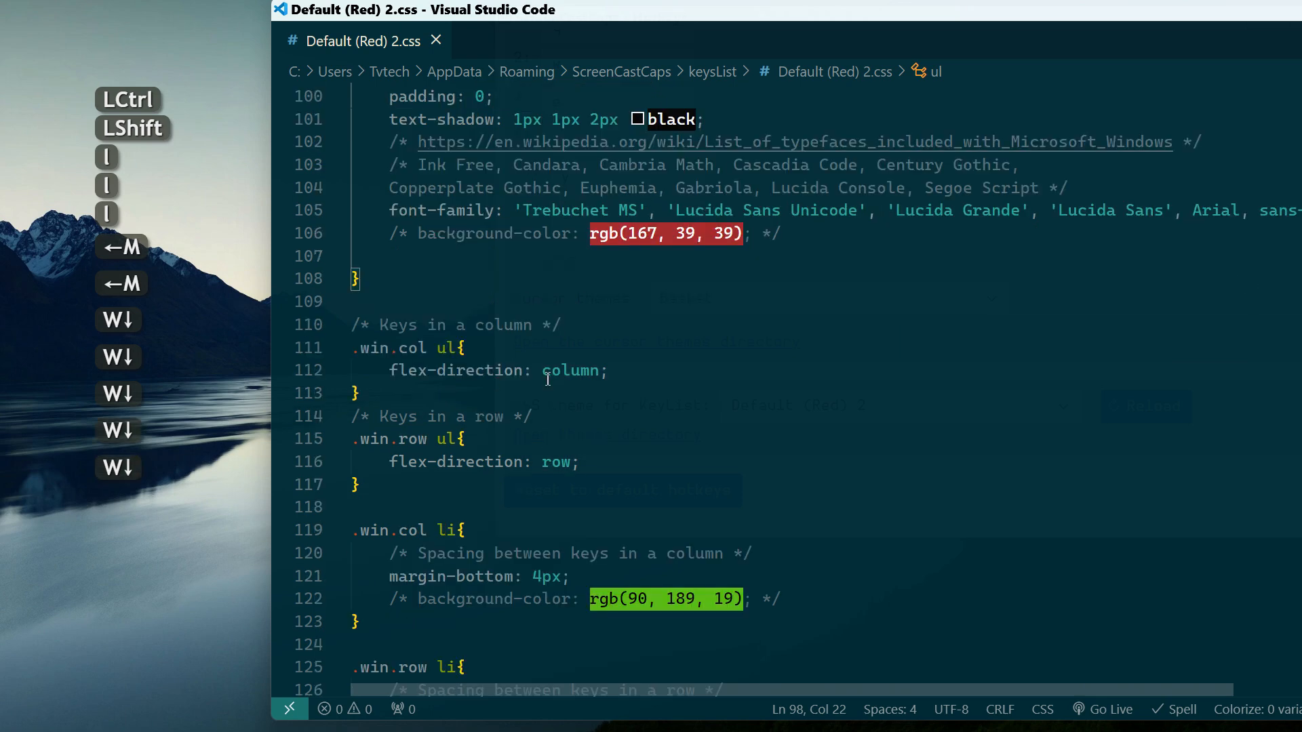
pyautogui.scroll(-6, 546, 377)
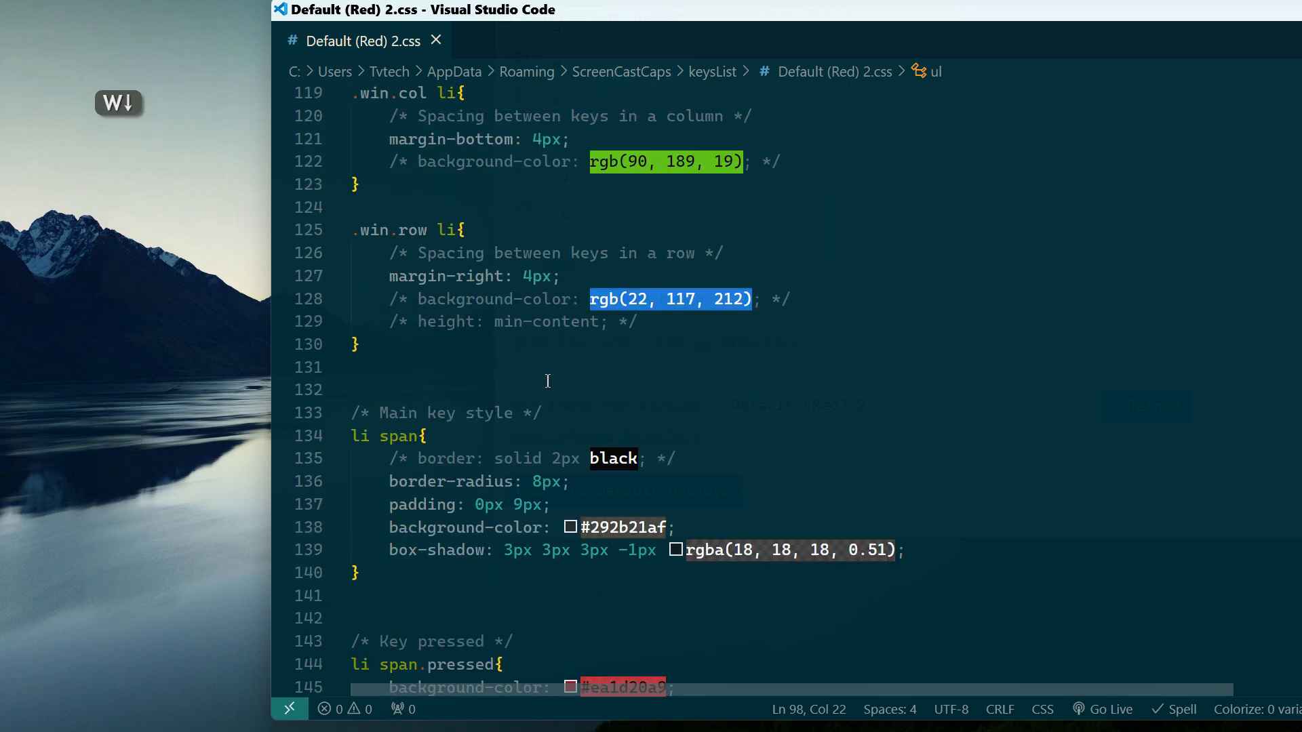
pyautogui.scroll(-1, 547, 381)
pyautogui.scroll(-2, 547, 381)
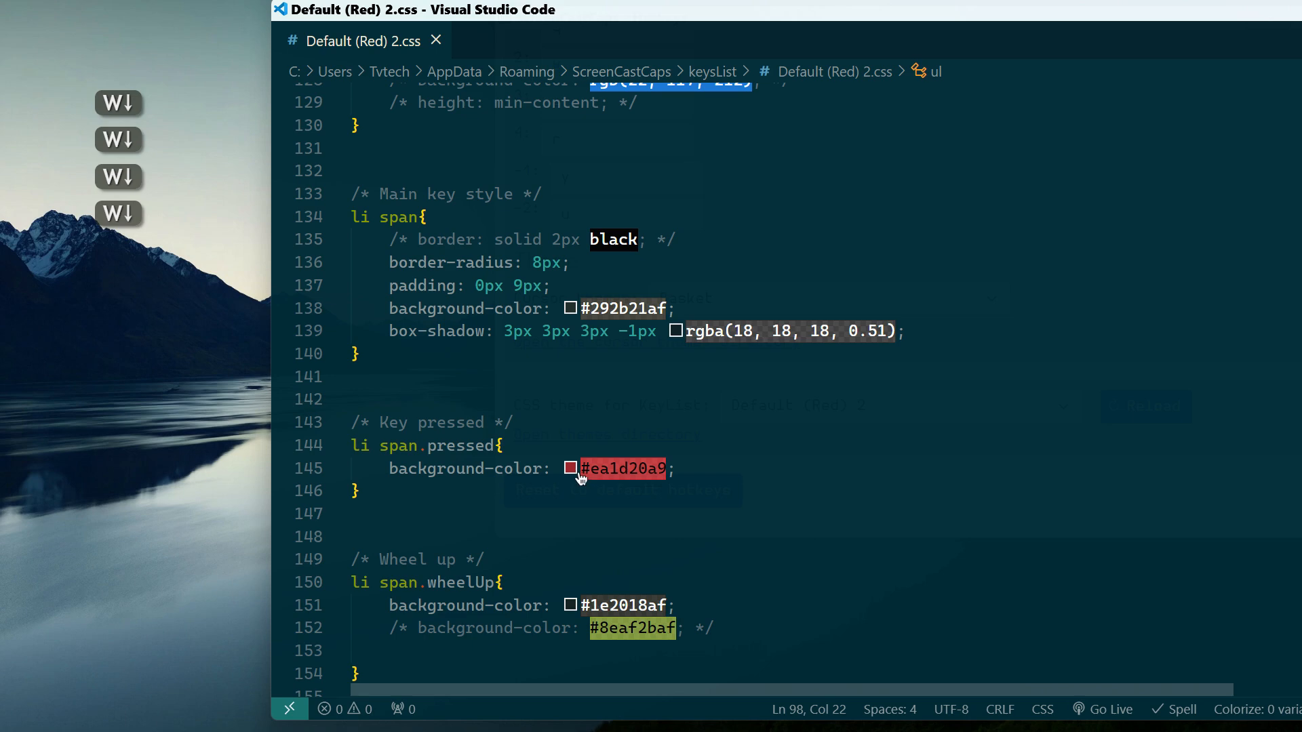
pyautogui.moveTo(576, 477)
pyautogui.moveTo(941, 270); pyautogui.dragTo(947, 315)
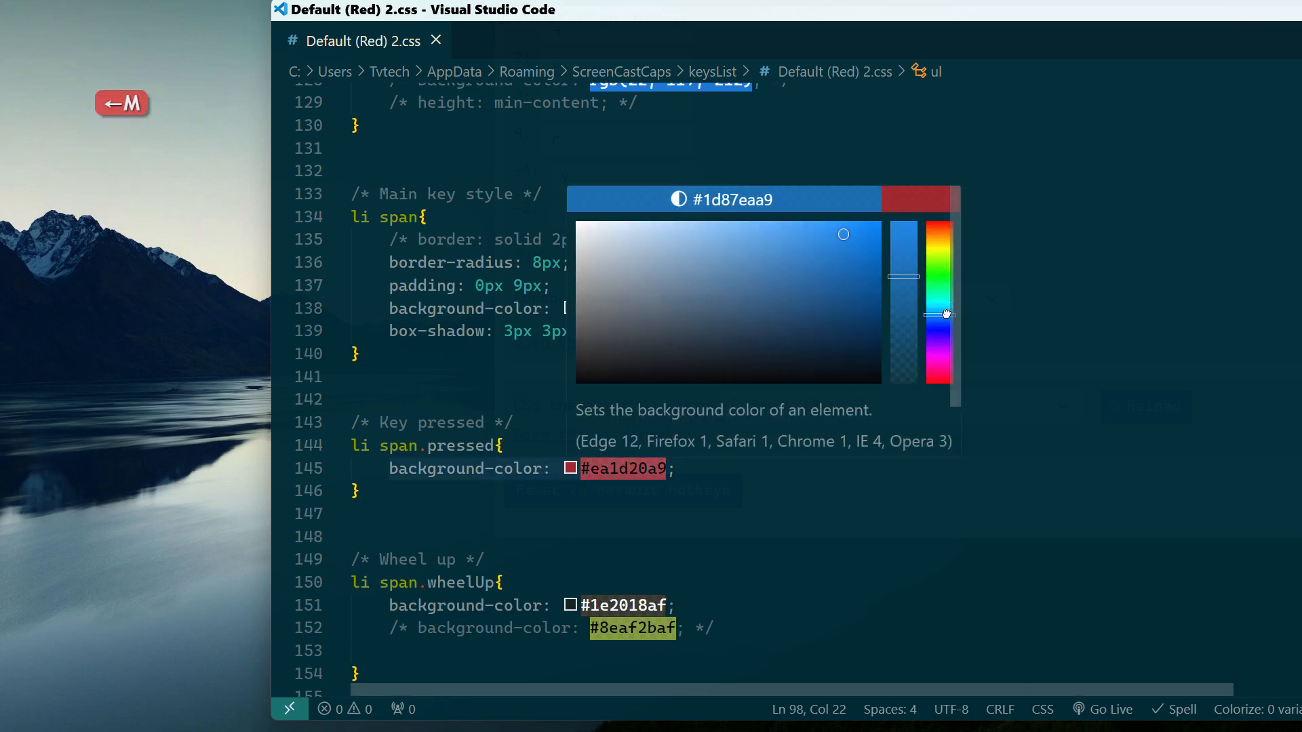
pyautogui.click(859, 237)
pyautogui.click(860, 238)
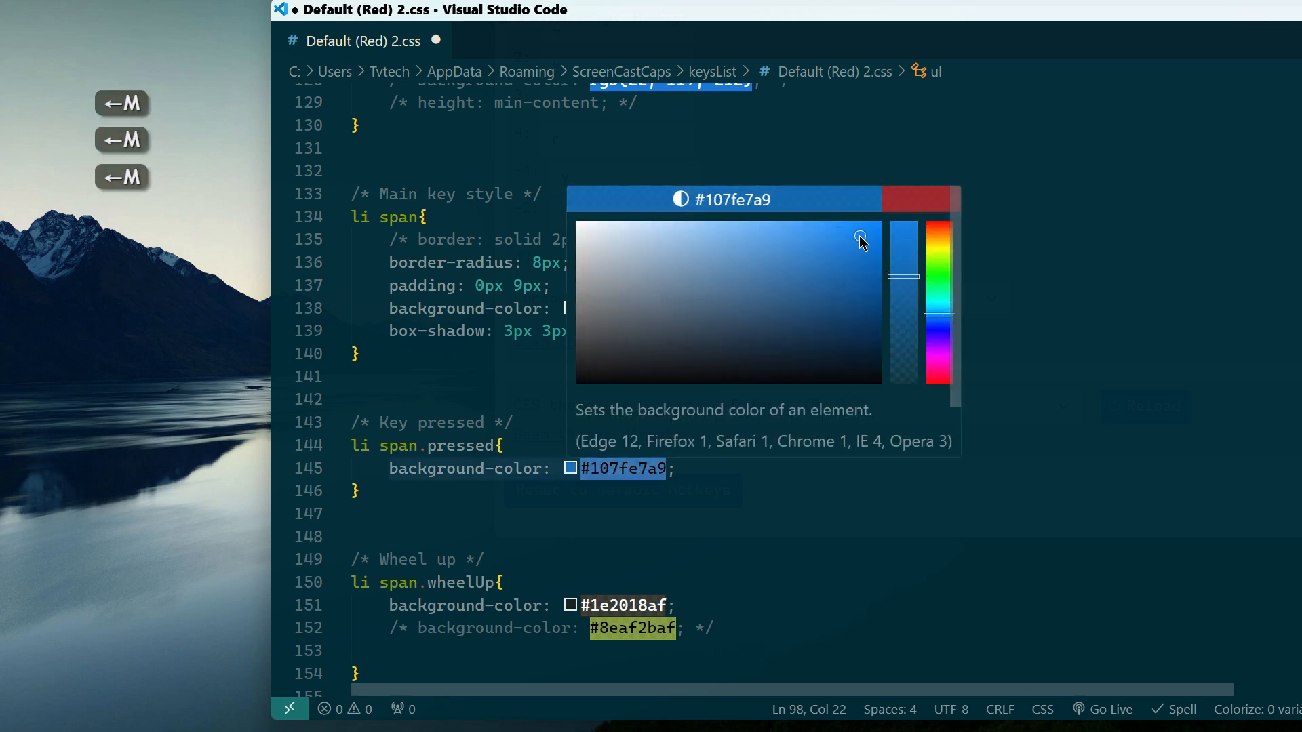
pyautogui.click(825, 539)
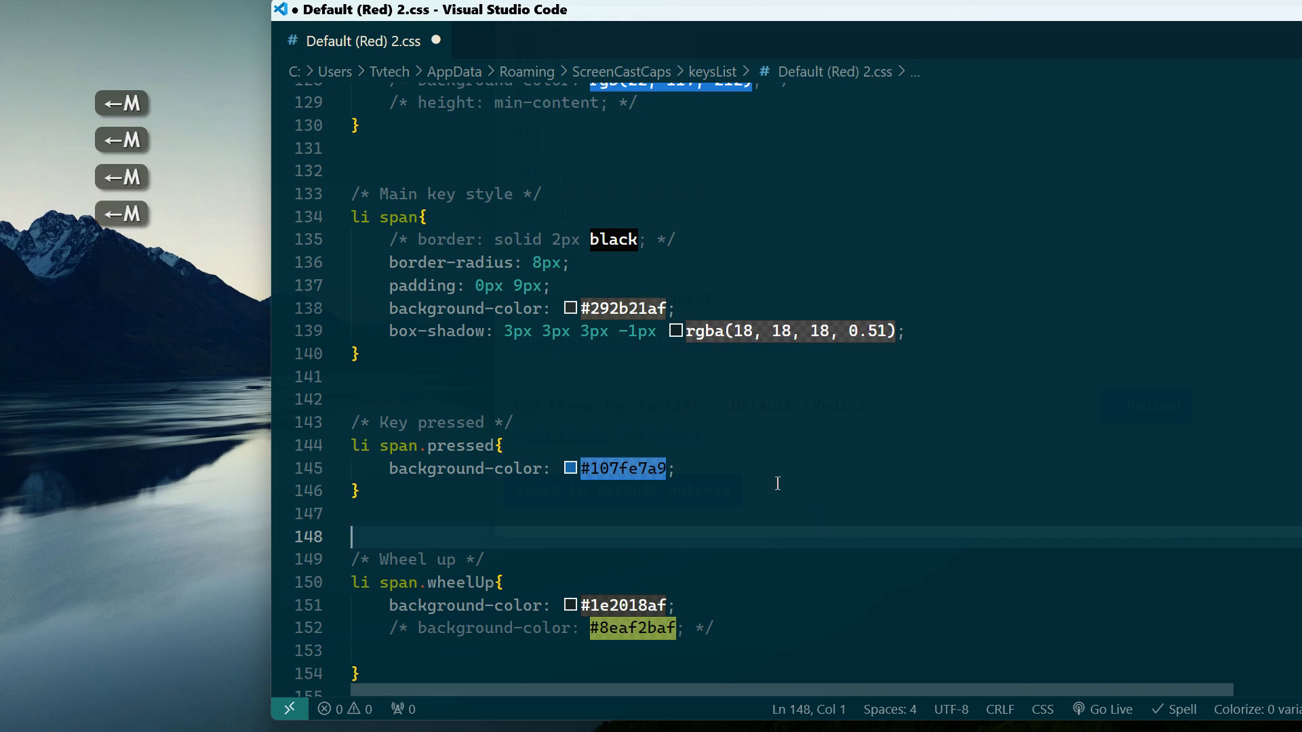
pyautogui.hotkey('ctrl', 's')
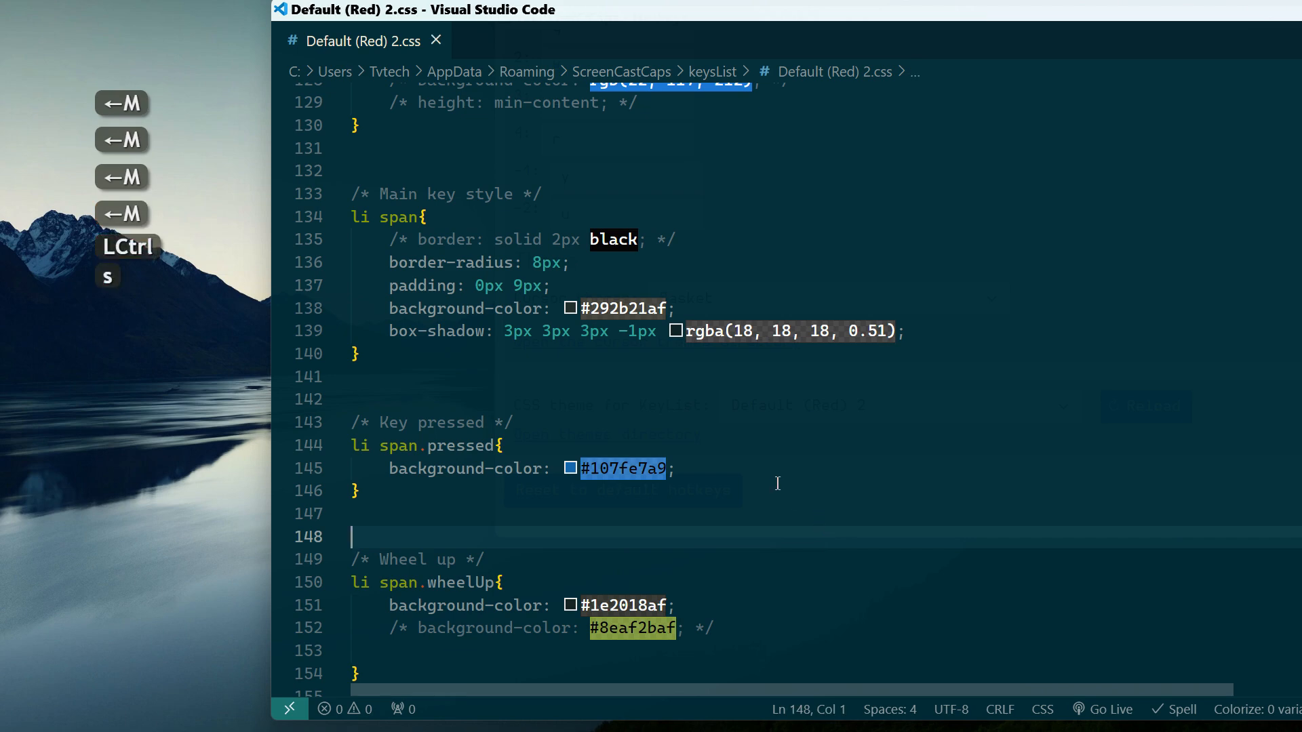
# Minimise the editor and reload the KeyList CSS themes in the ScreenCastCaps Hotkeys window
pyautogui.press('shift')
pyautogui.scroll(-2, 787, 433)
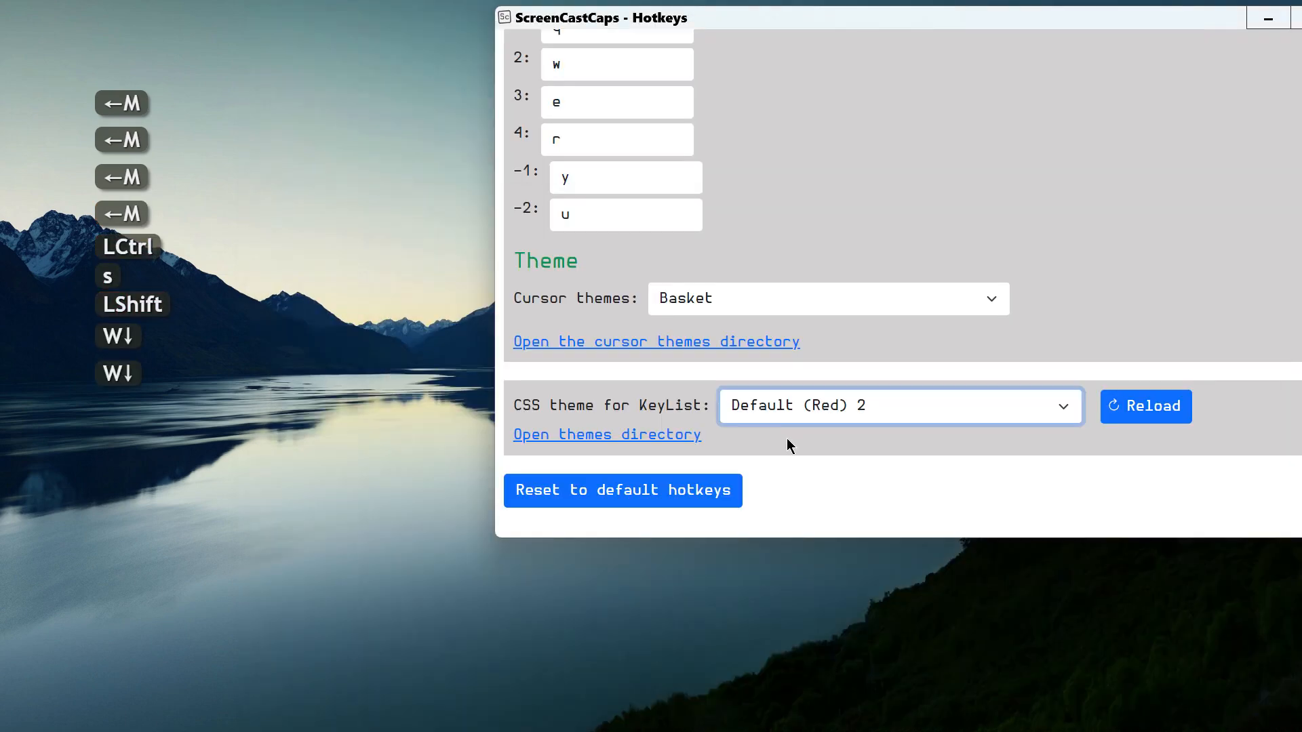
pyautogui.click(1144, 406)
pyautogui.click(377, 393)
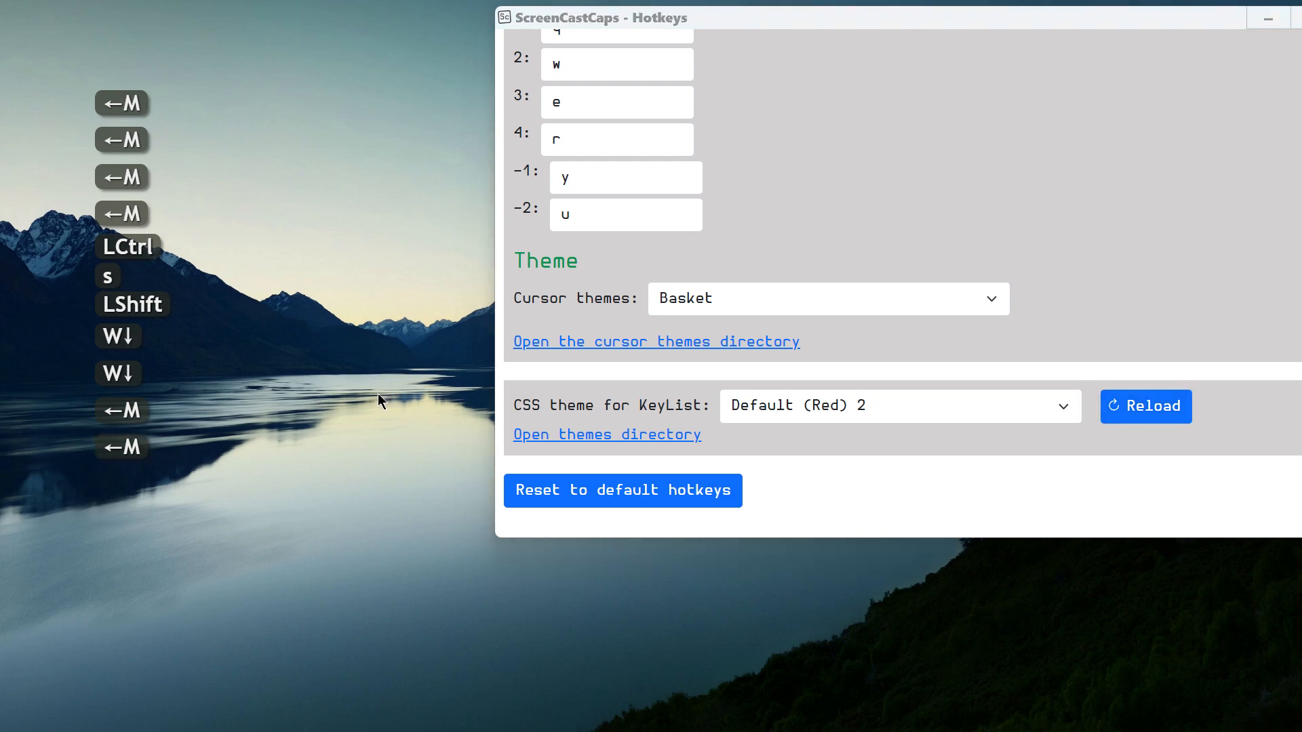
# Preview the pressed-key colour of the KeyList with repeated sample Ctrl and Shift keystrokes
pyautogui.press('ctrl')
pyautogui.press('shift')
pyautogui.press('ctrl')
pyautogui.press('shift')
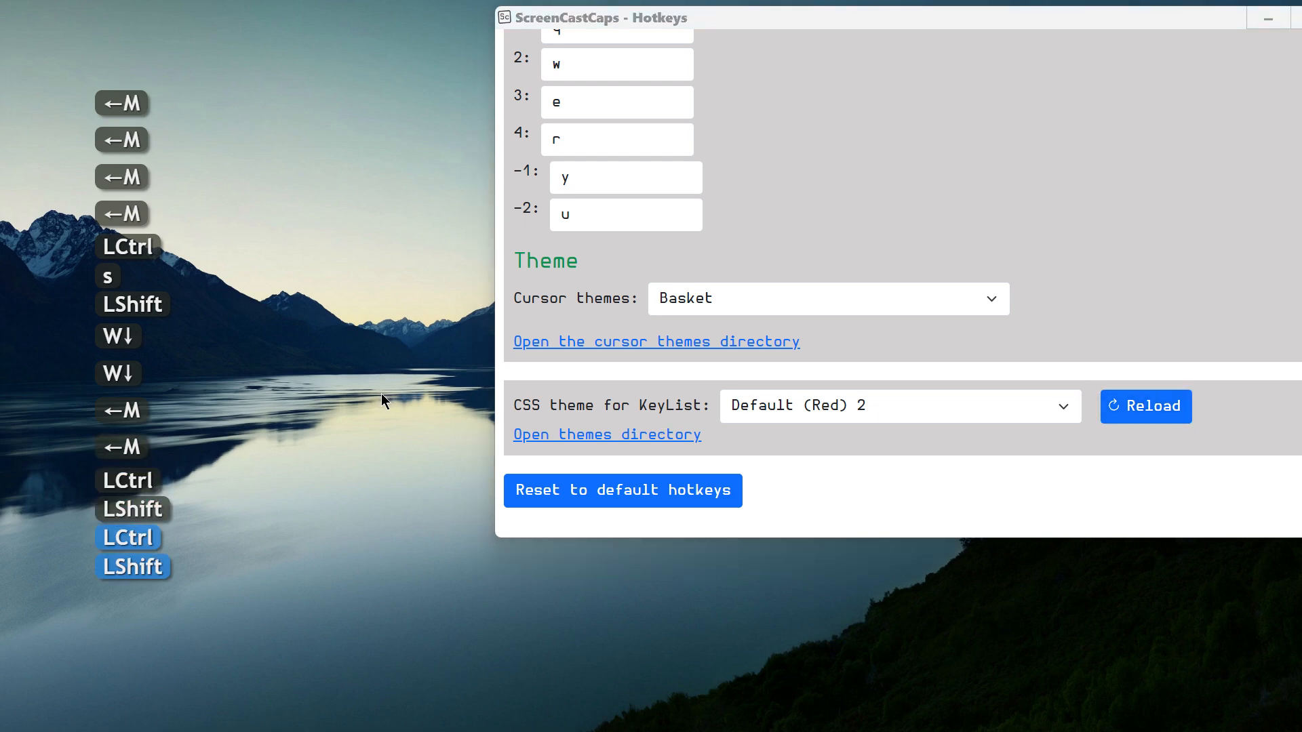
pyautogui.press('shift')
pyautogui.press('shift')
pyautogui.hotkey('ctrl', 'shift')
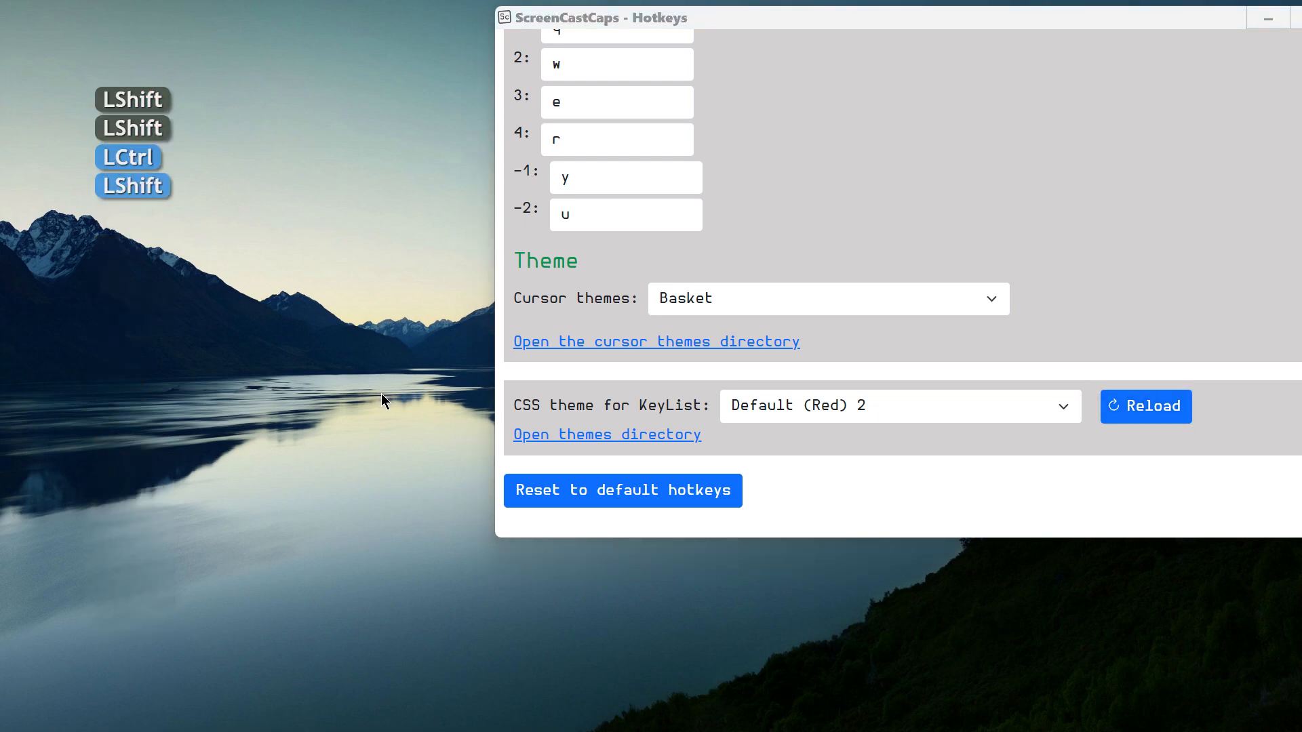
pyautogui.press('ctrl')
pyautogui.press('shift')
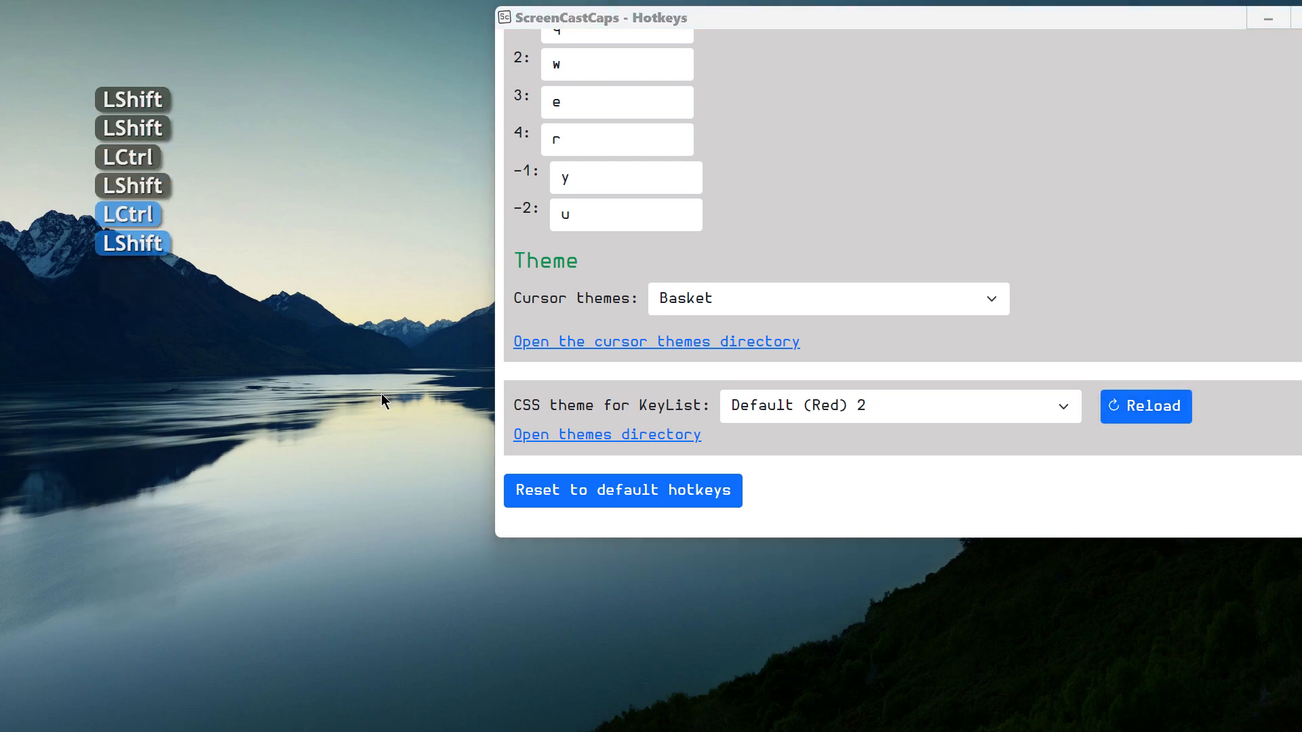
pyautogui.press('shift')
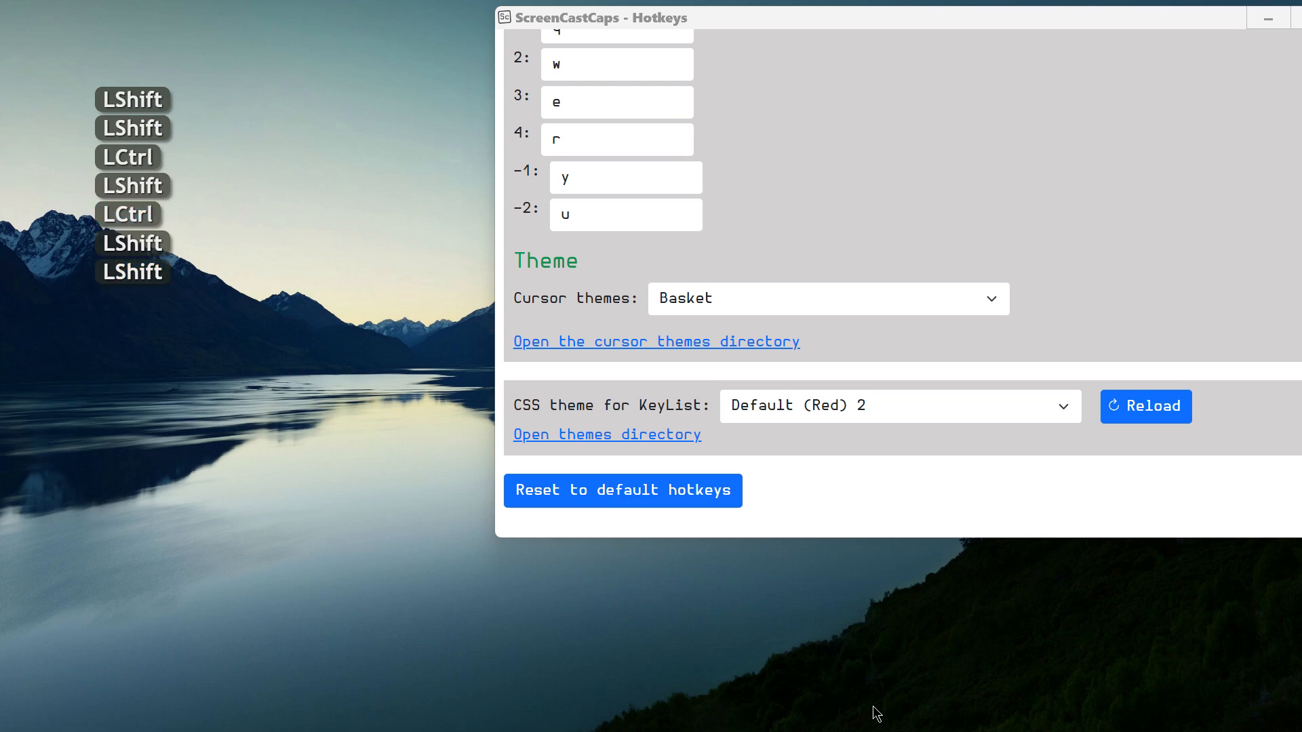
# Return to the CSS file, set the border-radius in the main key style (li span) to 20px, and save
pyautogui.click(838, 716)
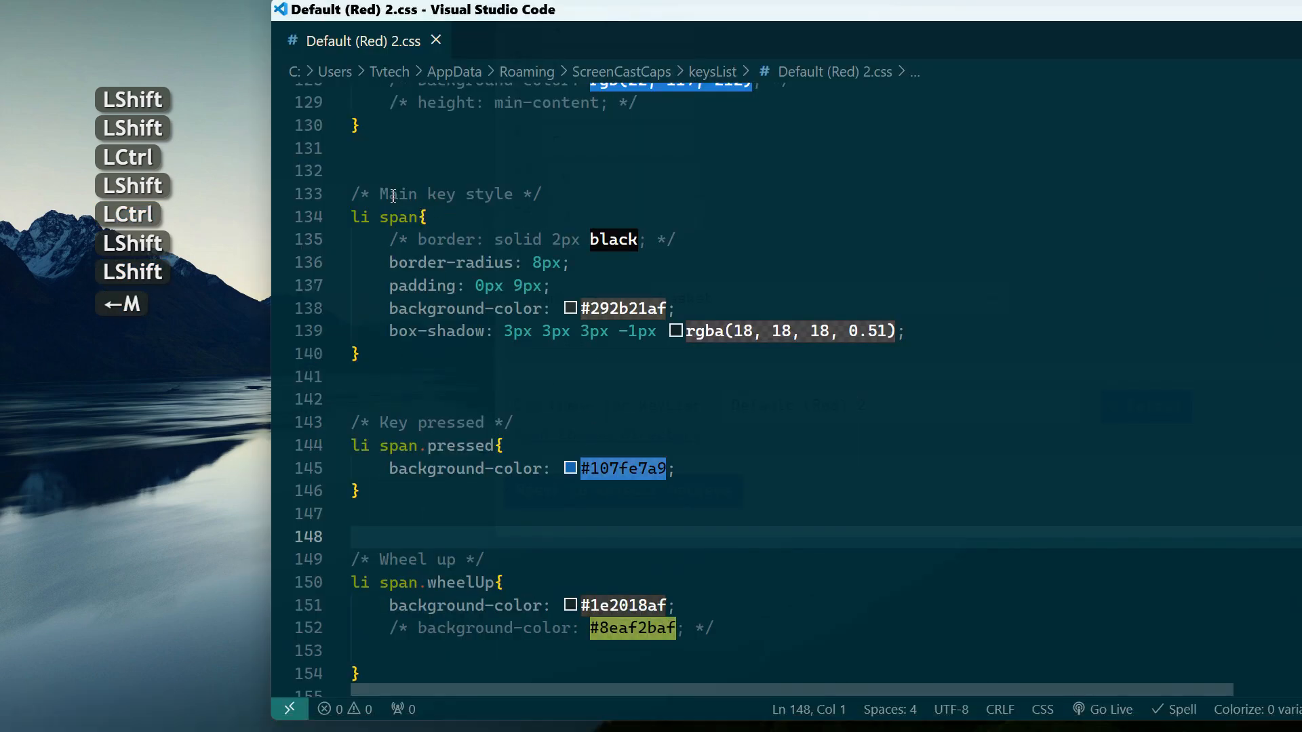
pyautogui.click(542, 263)
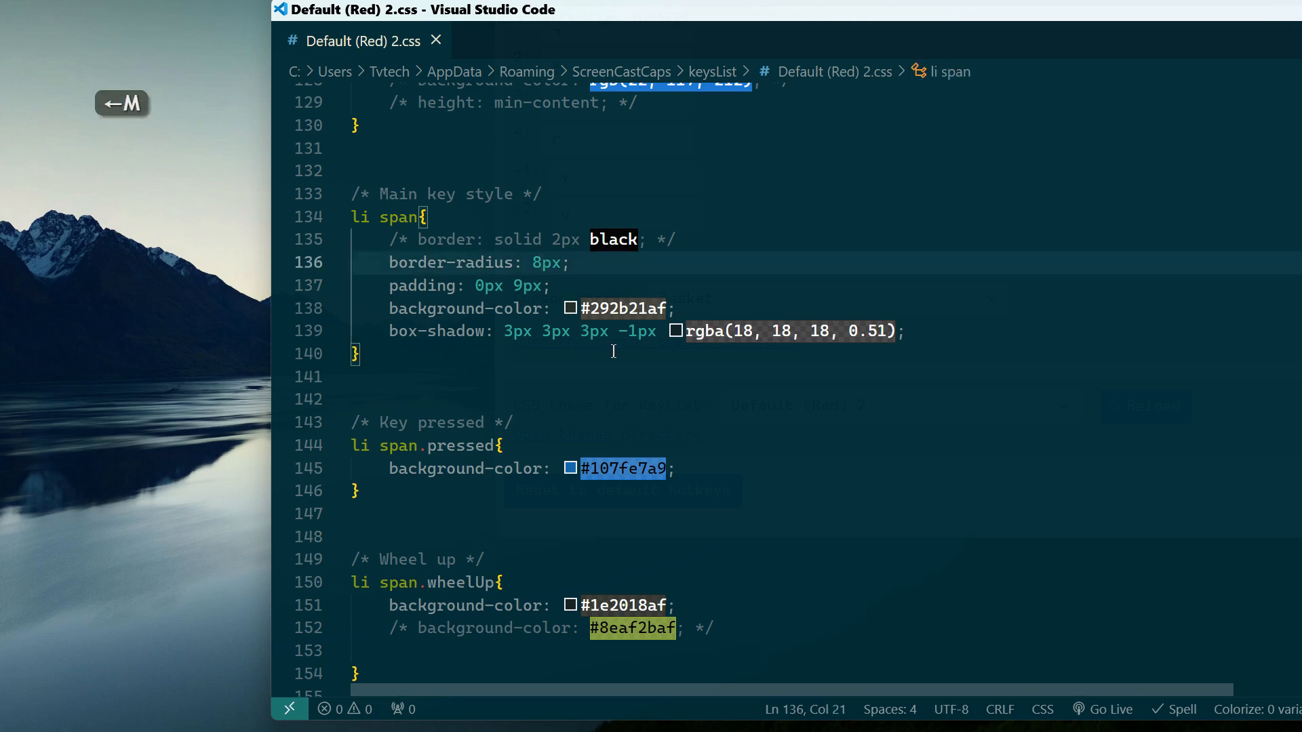
pyautogui.press('BackSpace')
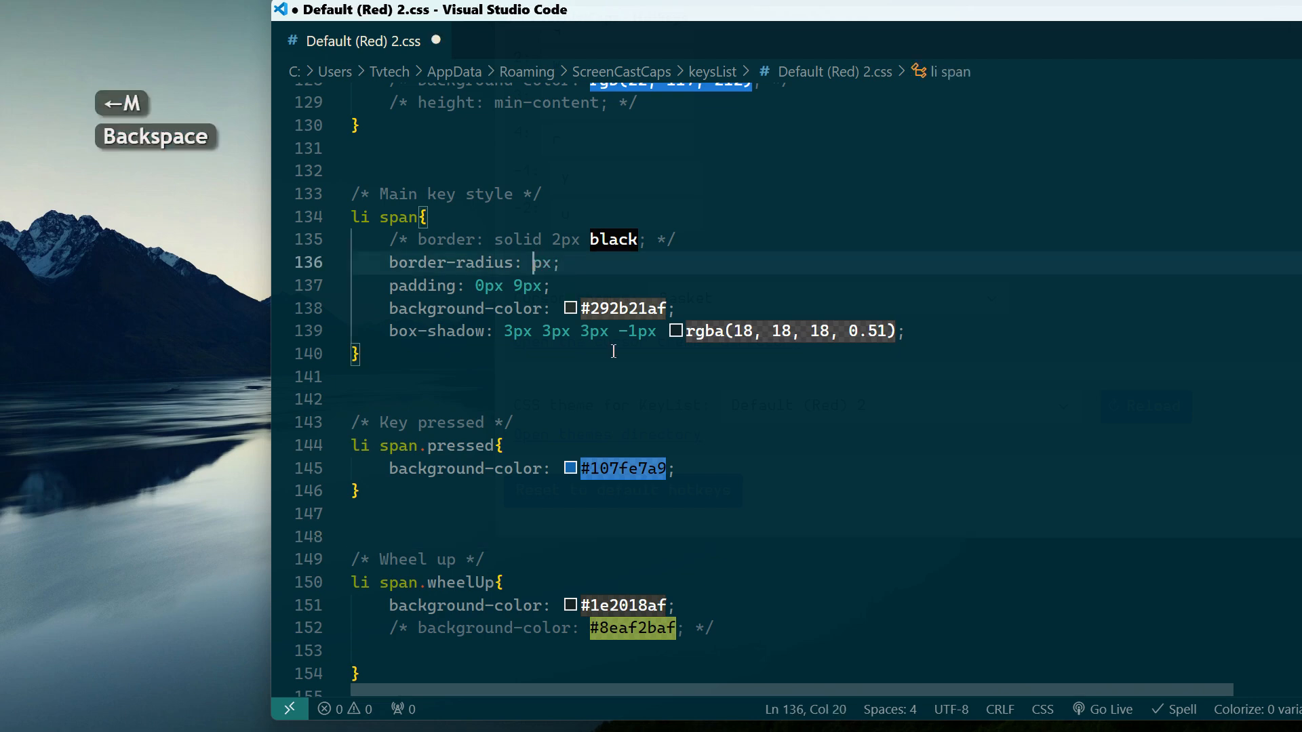
pyautogui.write('20')
pyautogui.press('ctrl')
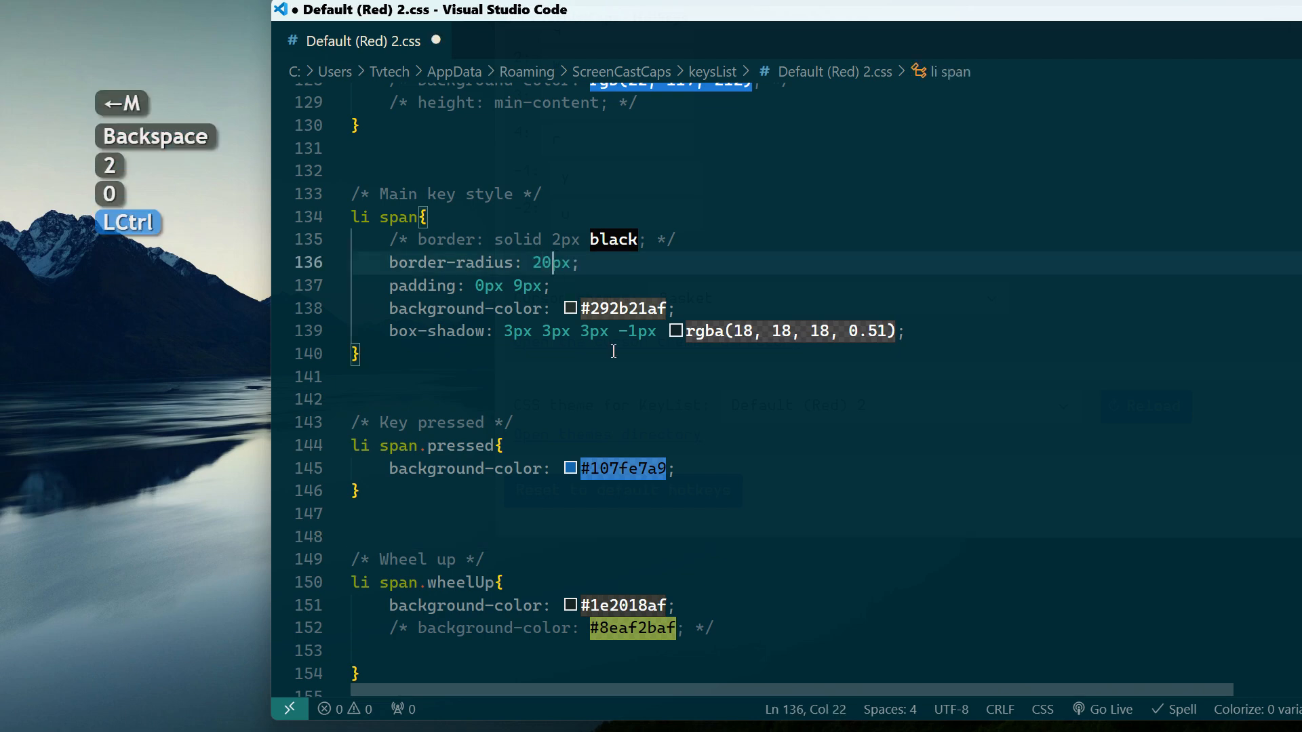
pyautogui.hotkey('ctrl', 's')
# Minimise the editor, reload the KeyList themes, and preview the key corner rounding with sample Ctrl and Shift keystrokes
pyautogui.press('shift')
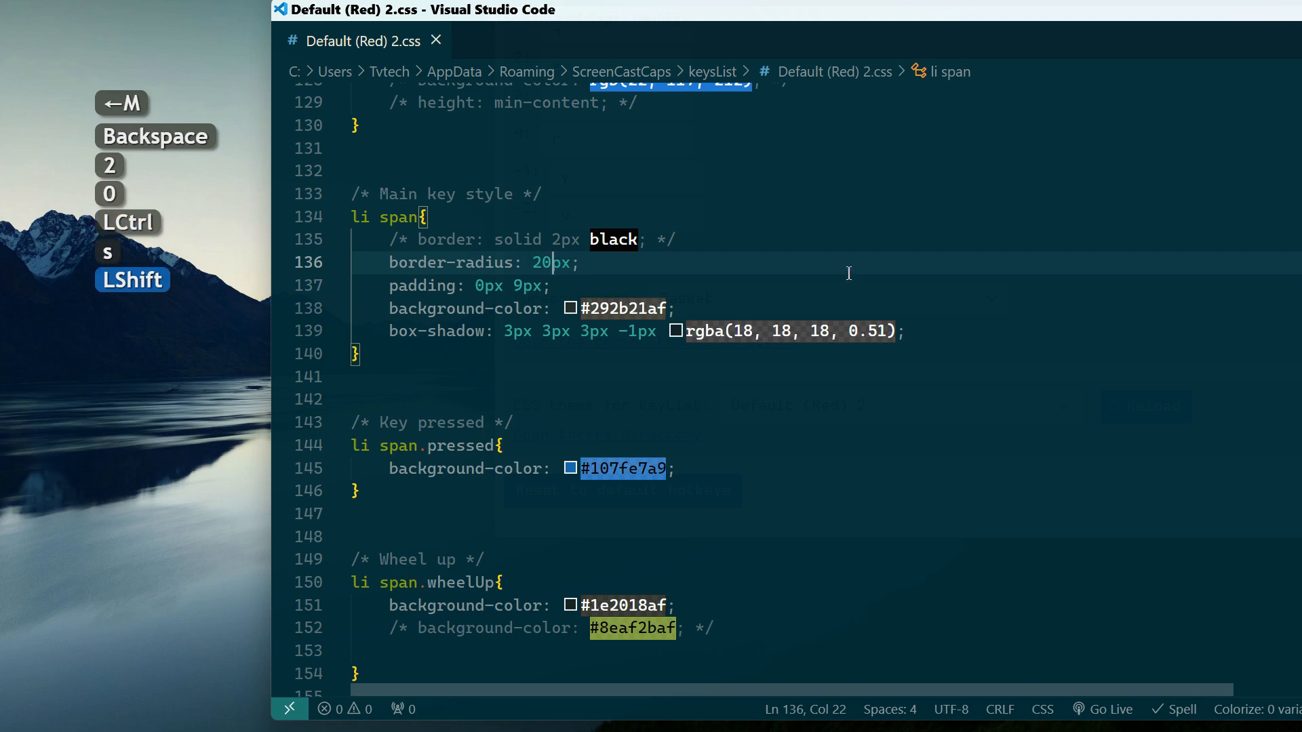
pyautogui.scroll(-2, 770, 276)
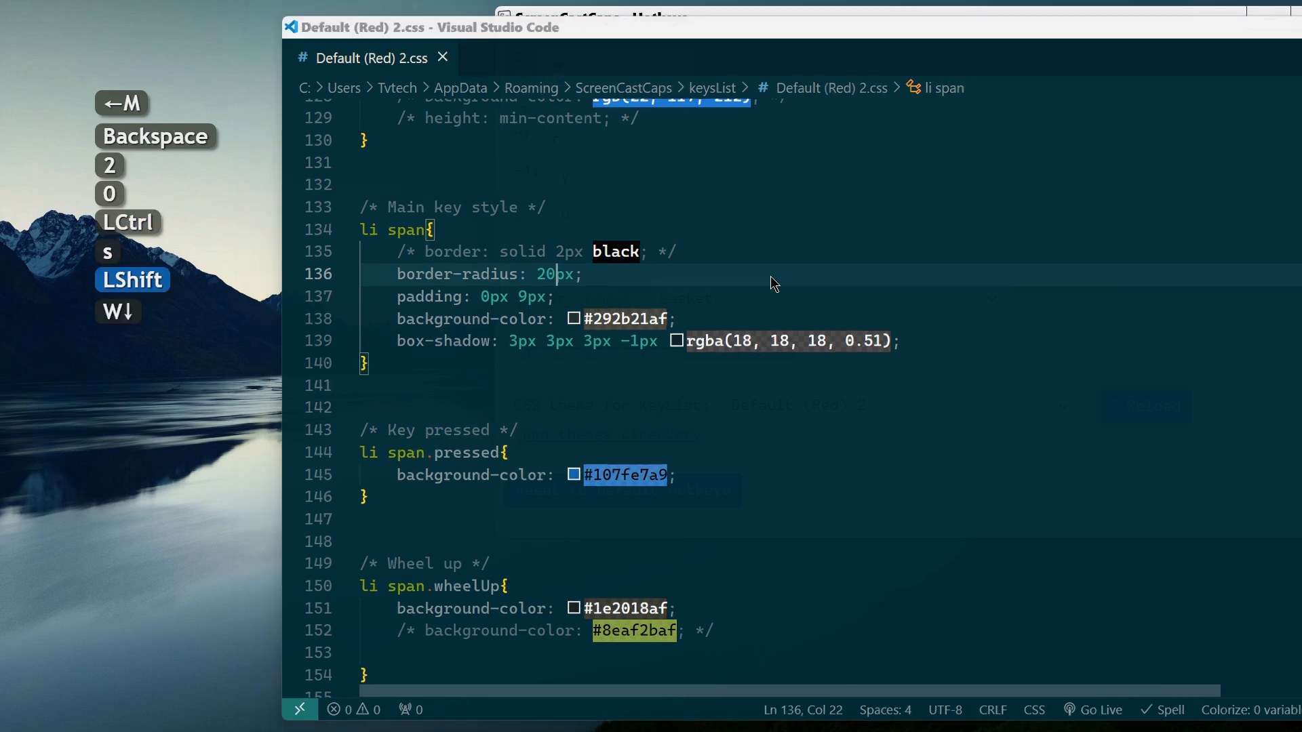
pyautogui.click(1153, 410)
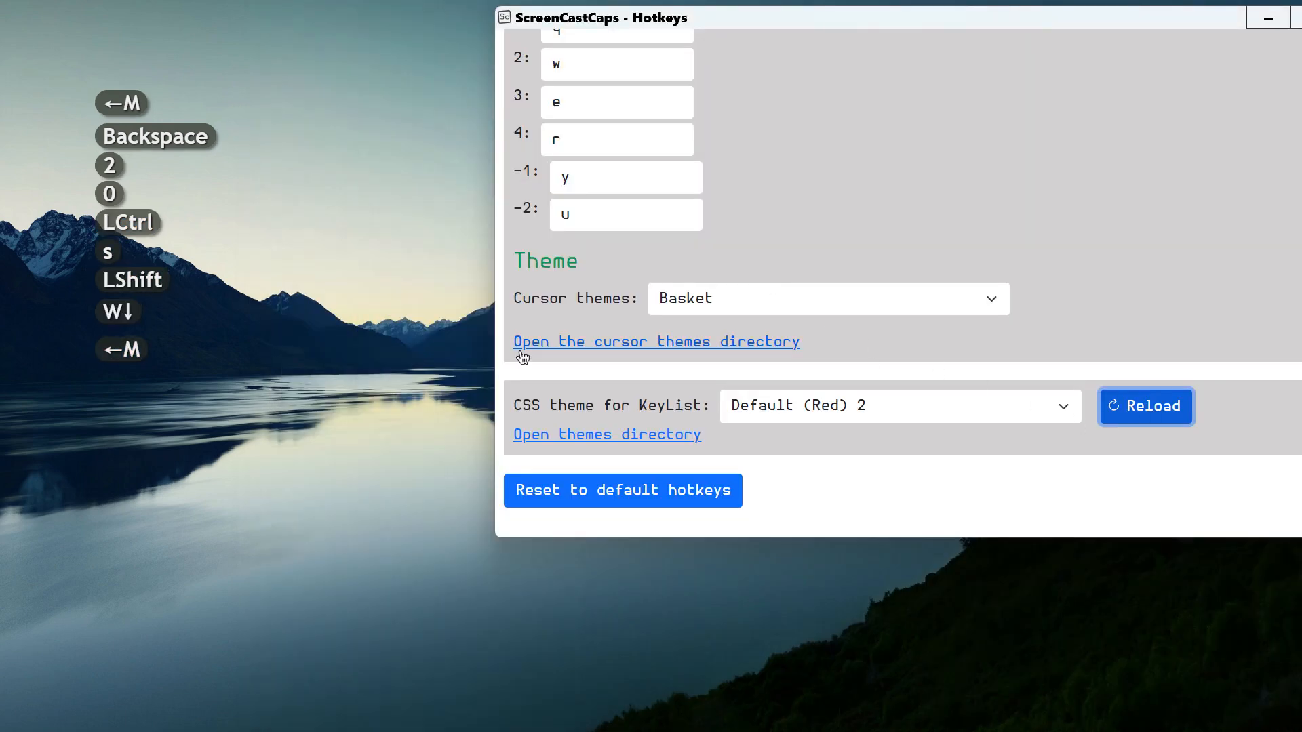
pyautogui.click(352, 288)
pyautogui.press('ctrl')
pyautogui.hotkey('ctrl', 'shift')
pyautogui.hotkey('ctrl', 'shift')
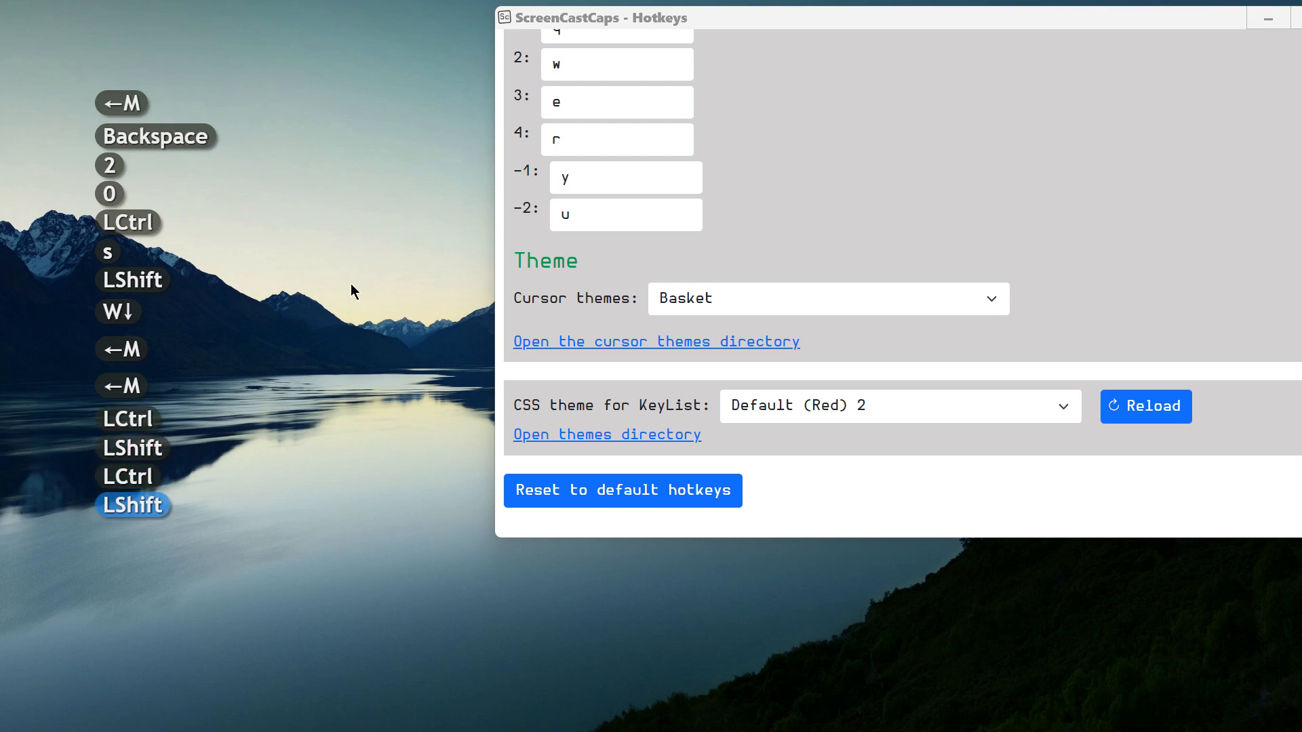
pyautogui.press('ctrl')
pyautogui.hotkey('ctrl', 'shift')
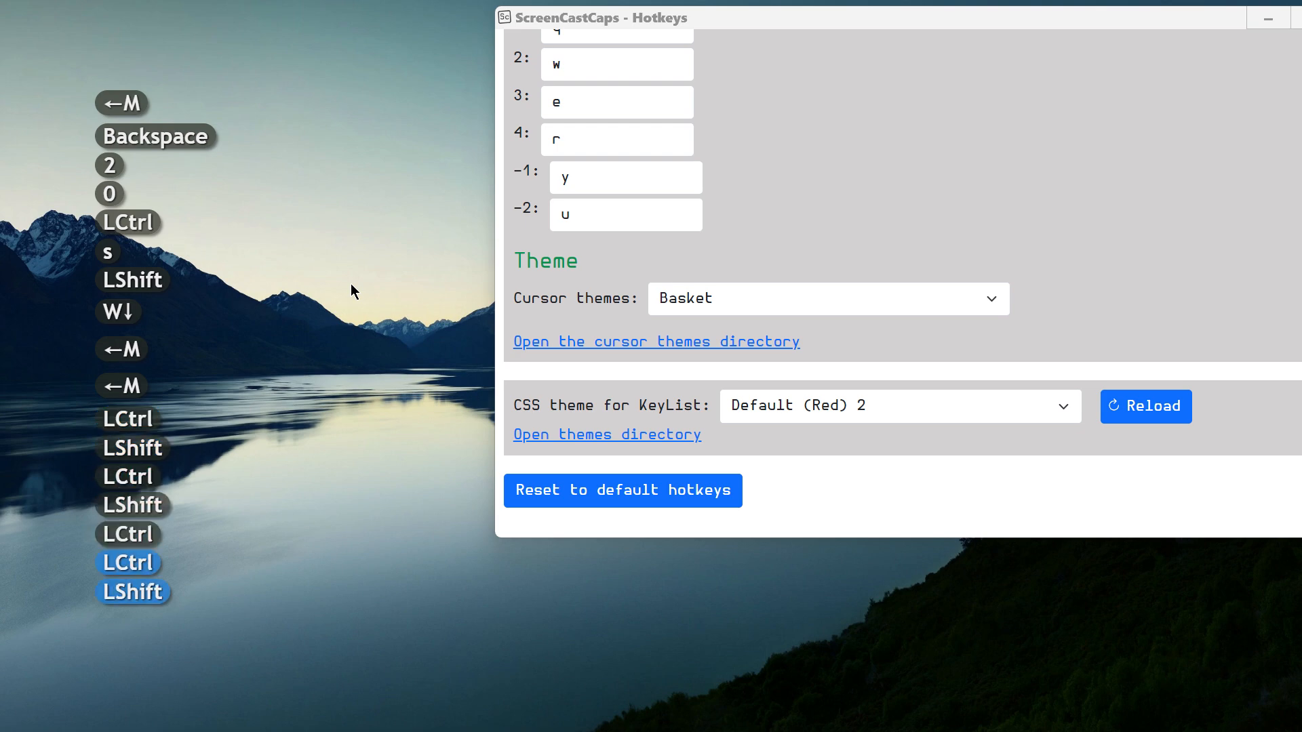
# Return to the CSS file and set the padding in the main key style (li span) to 9px 9px
pyautogui.click(836, 711)
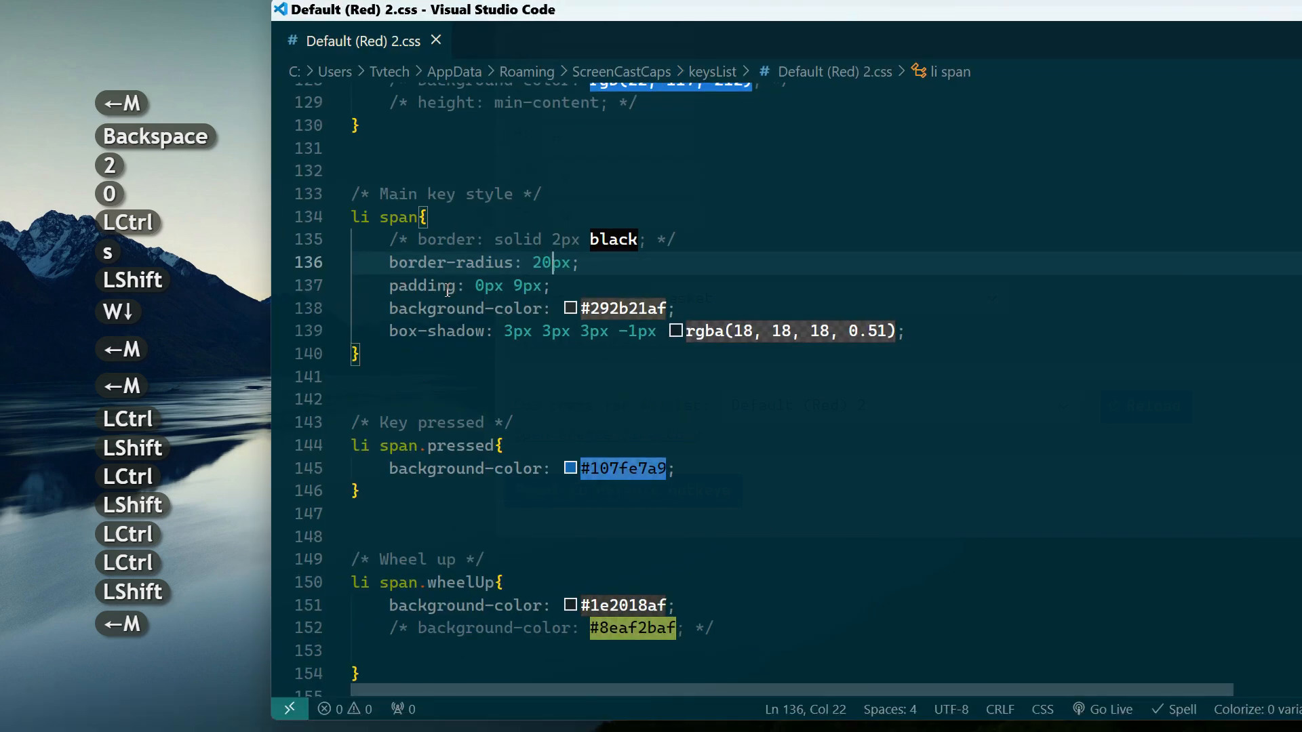
pyautogui.moveTo(448, 291)
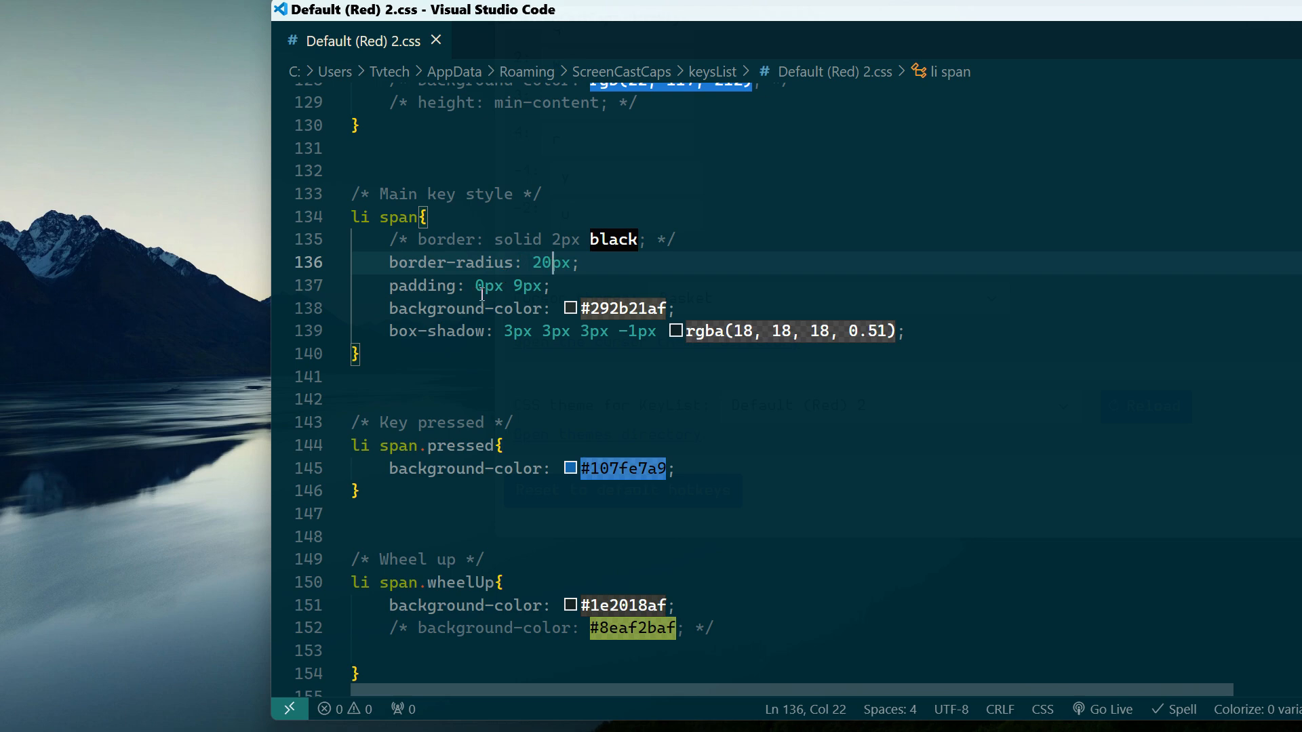
pyautogui.click(181, 339)
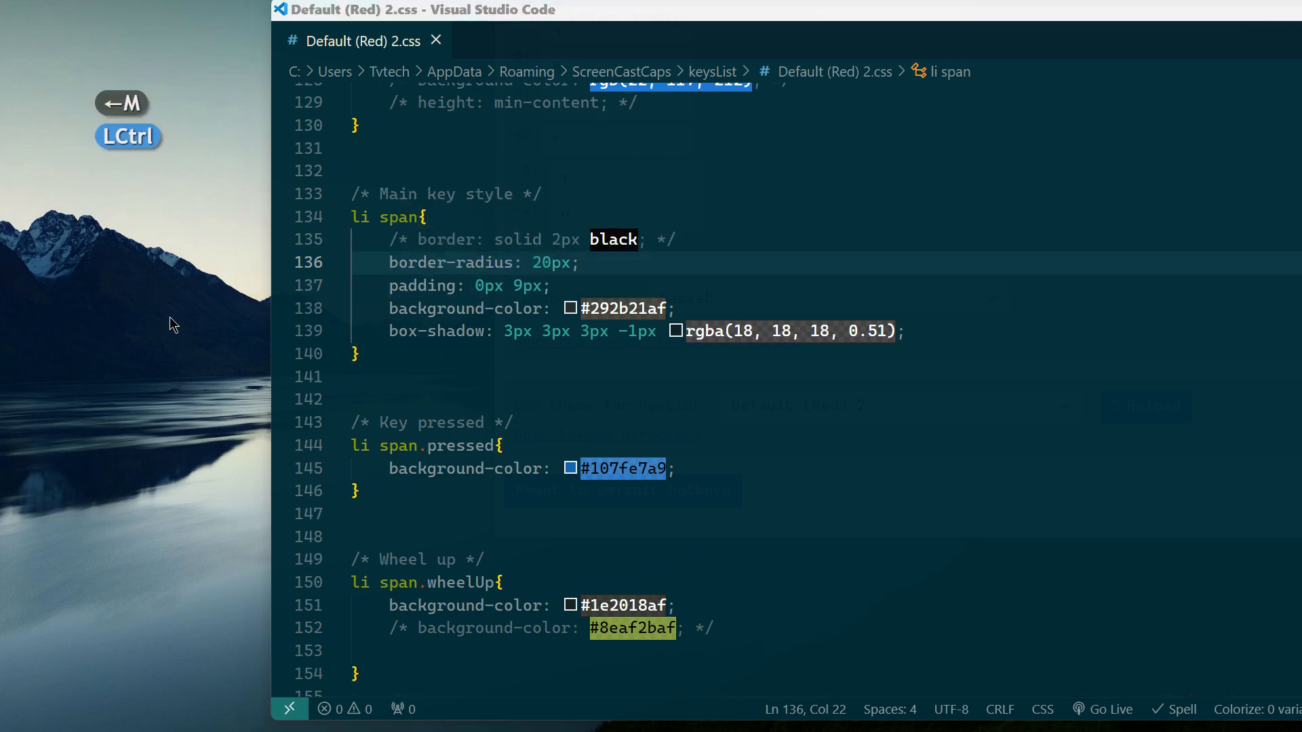
pyautogui.click(484, 286)
pyautogui.press('BackSpace')
pyautogui.write('9')
pyautogui.click(645, 243)
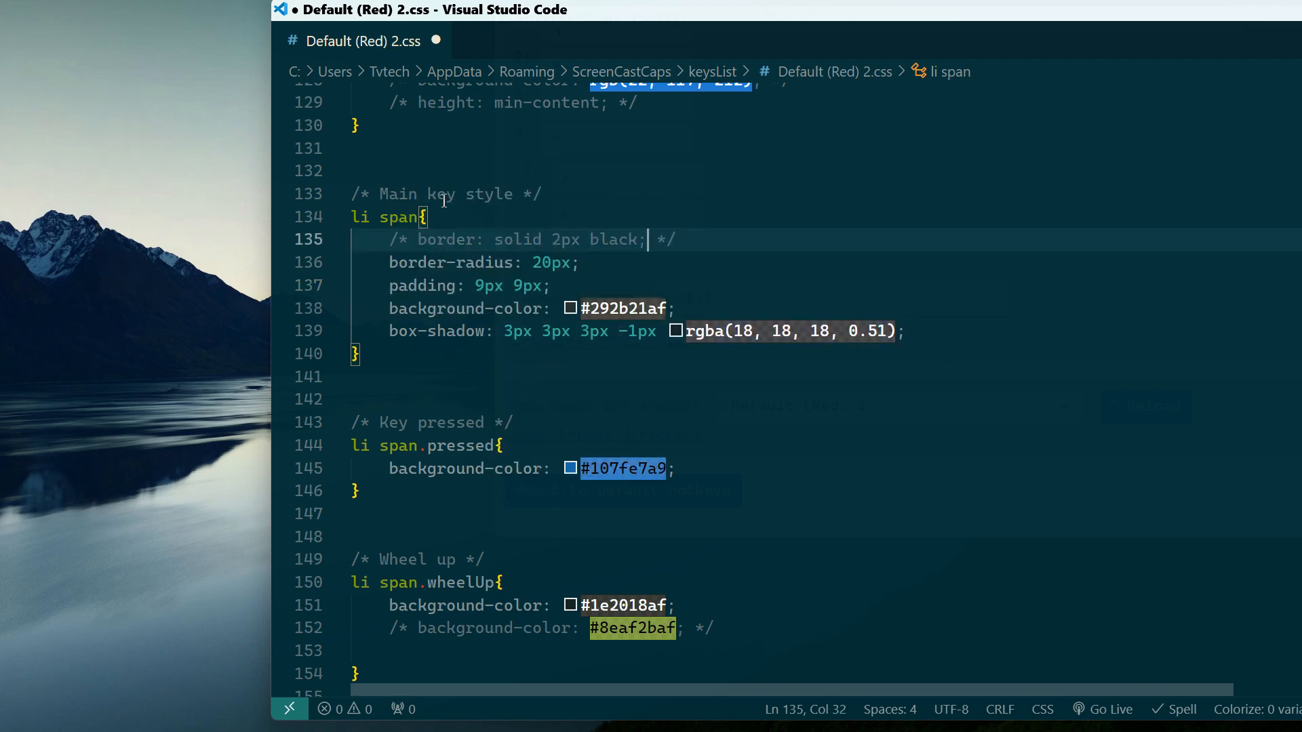
# Raise the opacity of the main key style's background-color, setting it to #292b21f9
pyautogui.moveTo(570, 309)
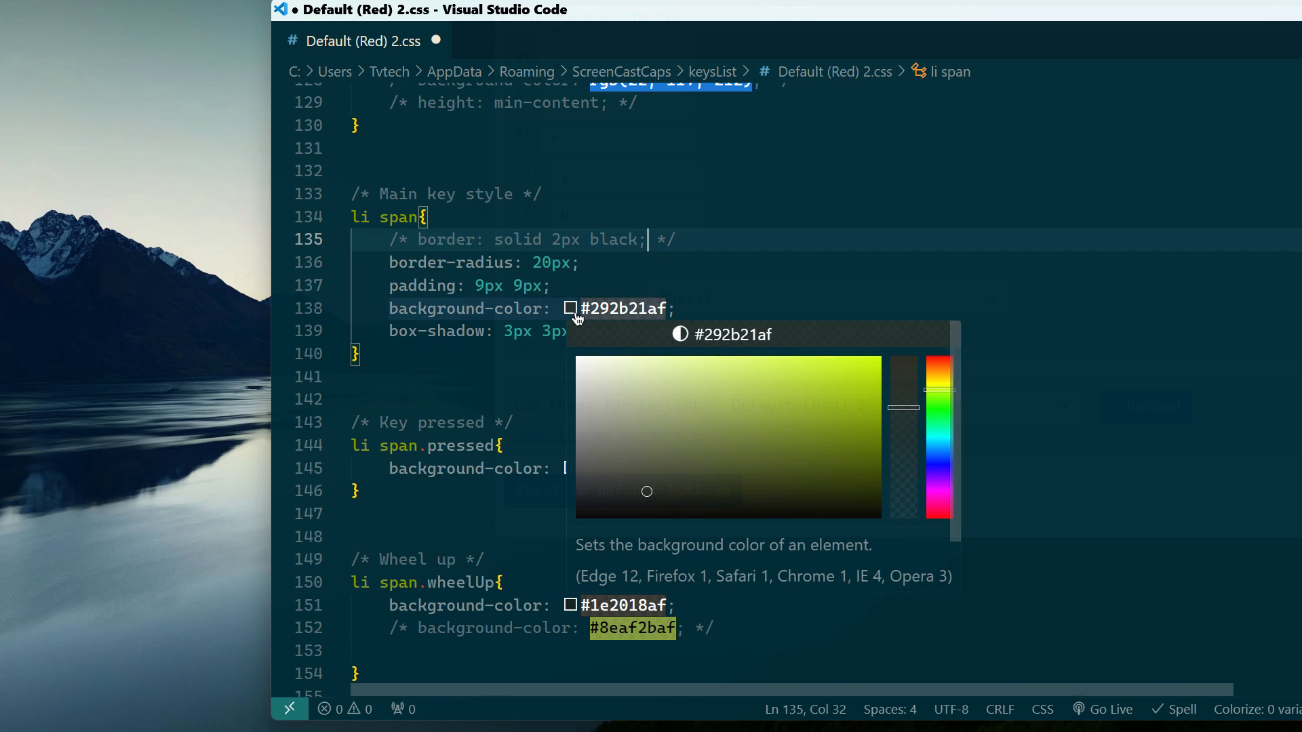
pyautogui.moveTo(909, 405); pyautogui.dragTo(913, 360)
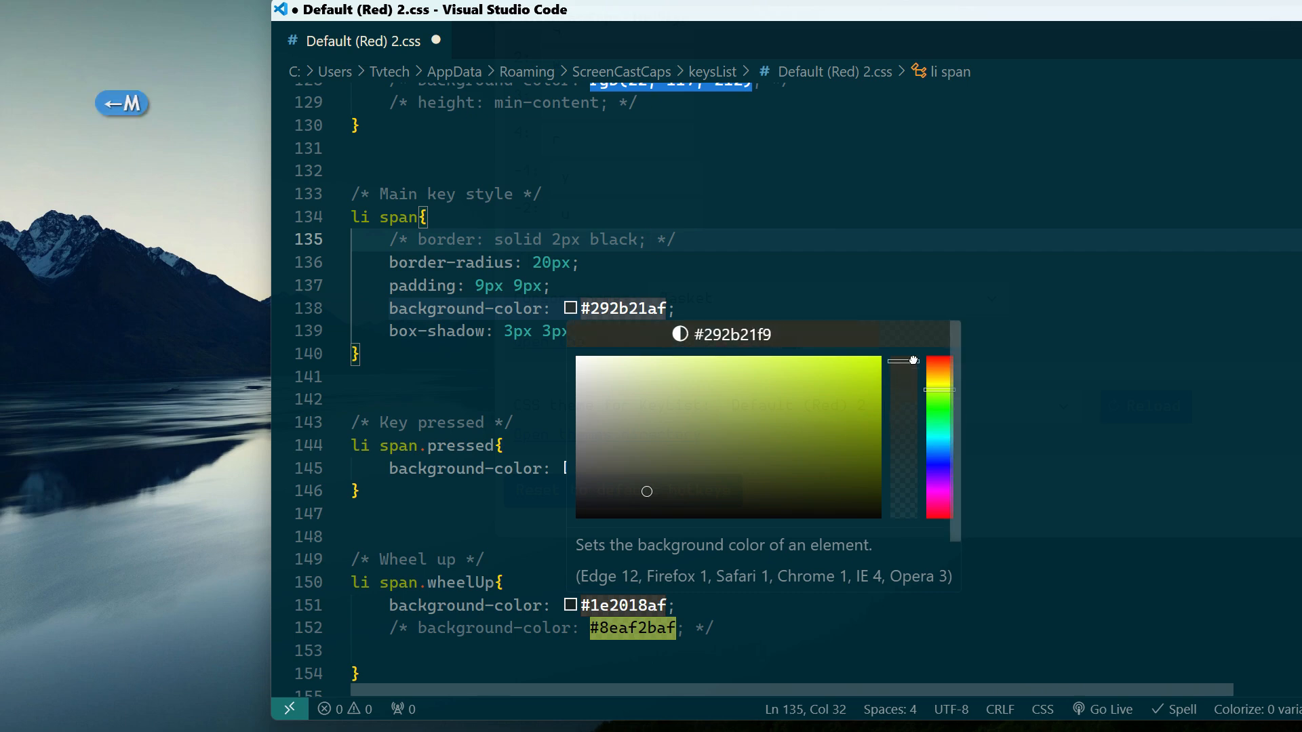
pyautogui.click(698, 278)
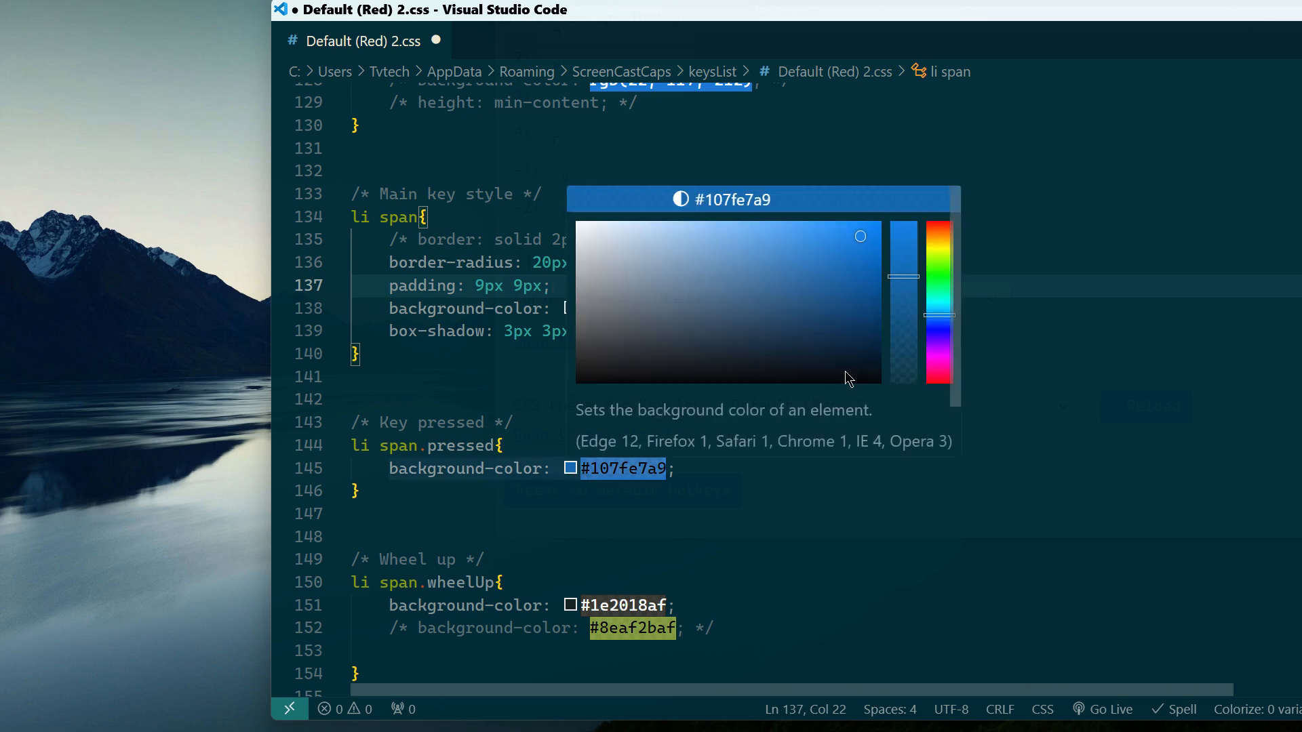
# Make the li span.pressed background-color fully opaque as #107fe7 and save the file
pyautogui.moveTo(570, 474)
pyautogui.moveTo(898, 275); pyautogui.dragTo(906, 224)
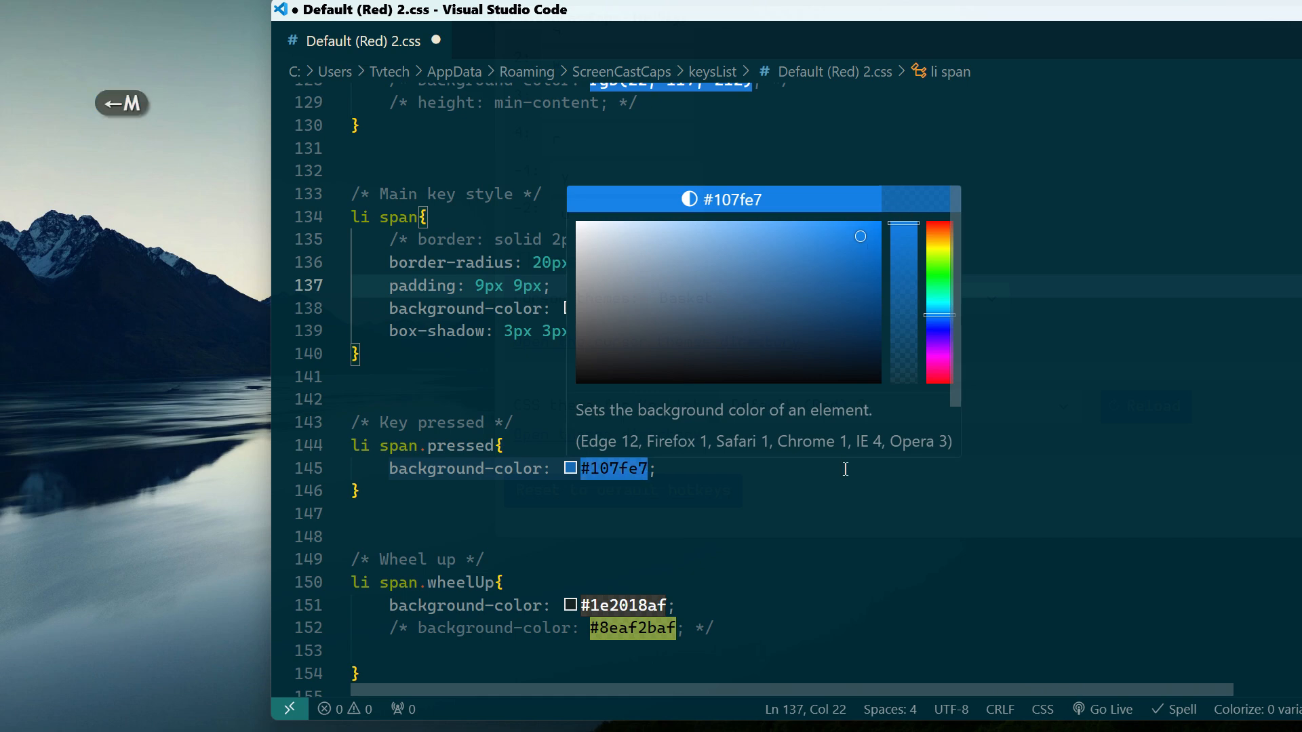
pyautogui.click(800, 494)
pyautogui.hotkey('ctrl', 's')
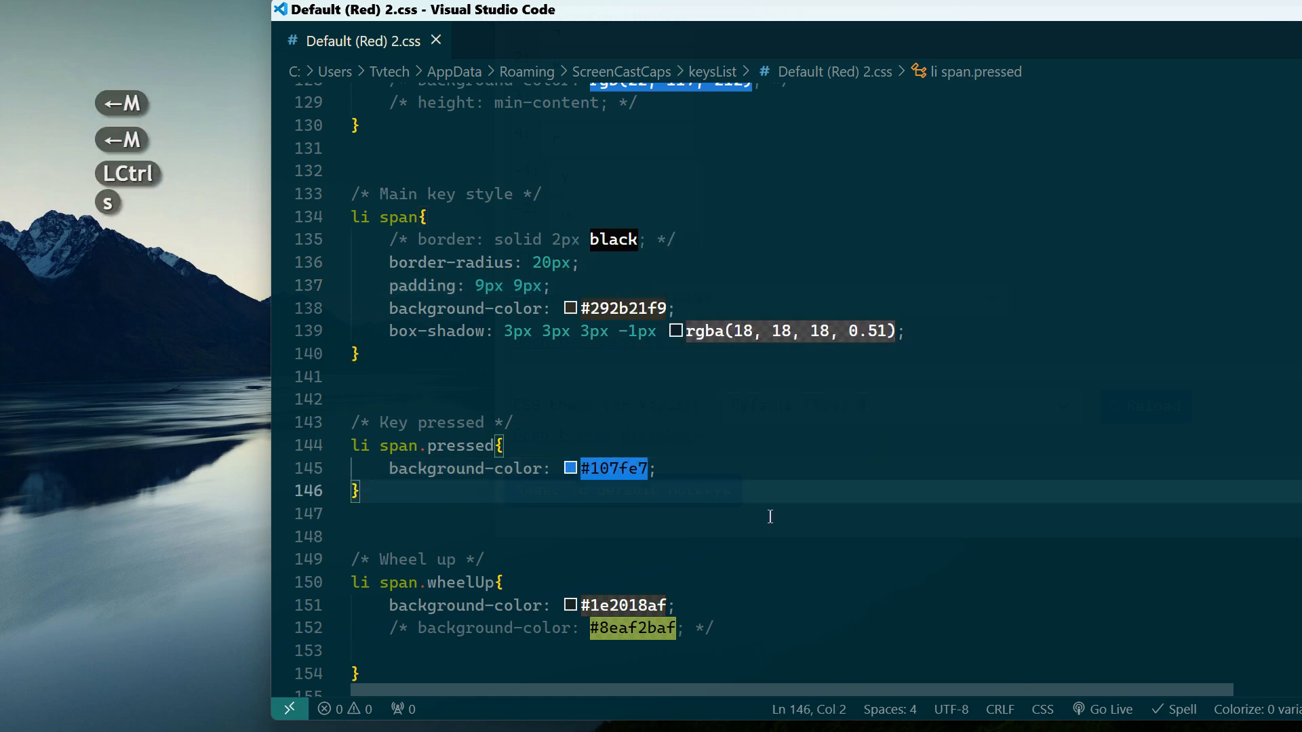
# Minimise the editor, reload the KeyList themes, and preview the key padding and opacity with sample Ctrl and Shift keystrokes
pyautogui.press('shift+super+Down')
pyautogui.press('shift+super+Down')
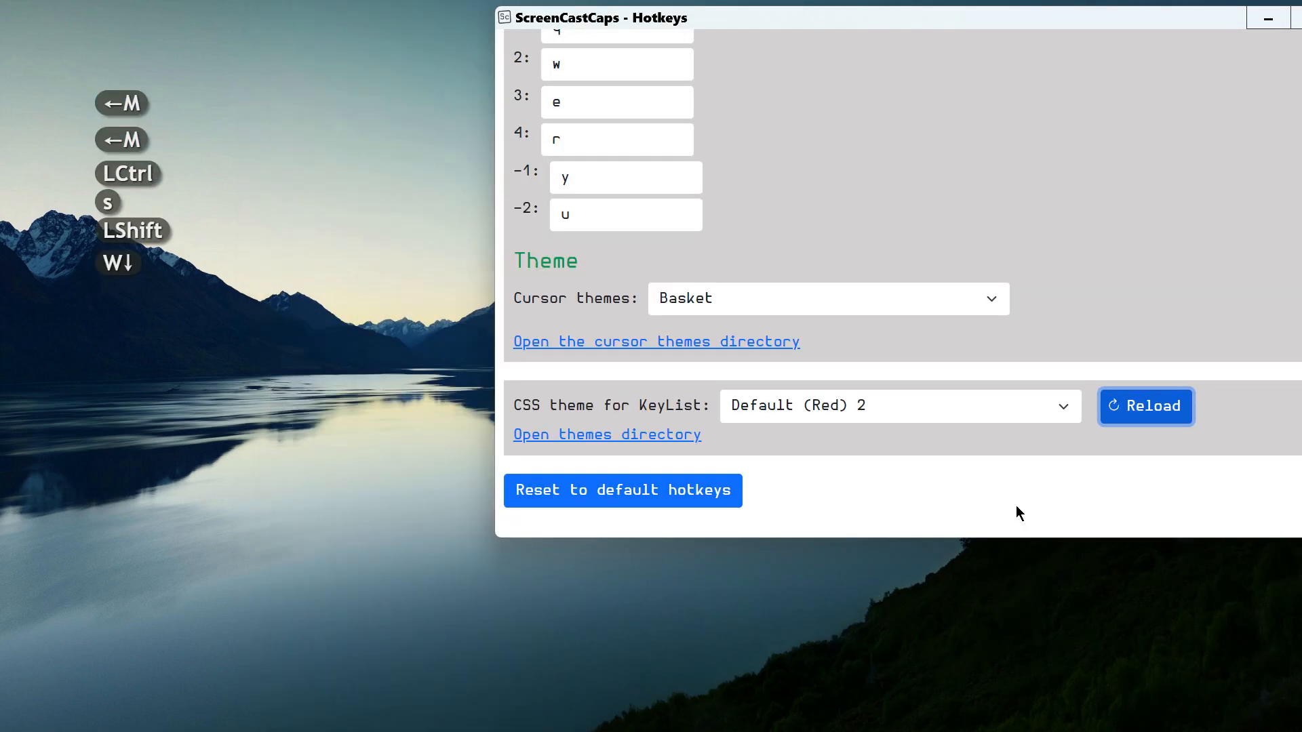
pyautogui.click(1145, 406)
pyautogui.click(268, 388)
pyautogui.press('ctrl')
pyautogui.press('shift')
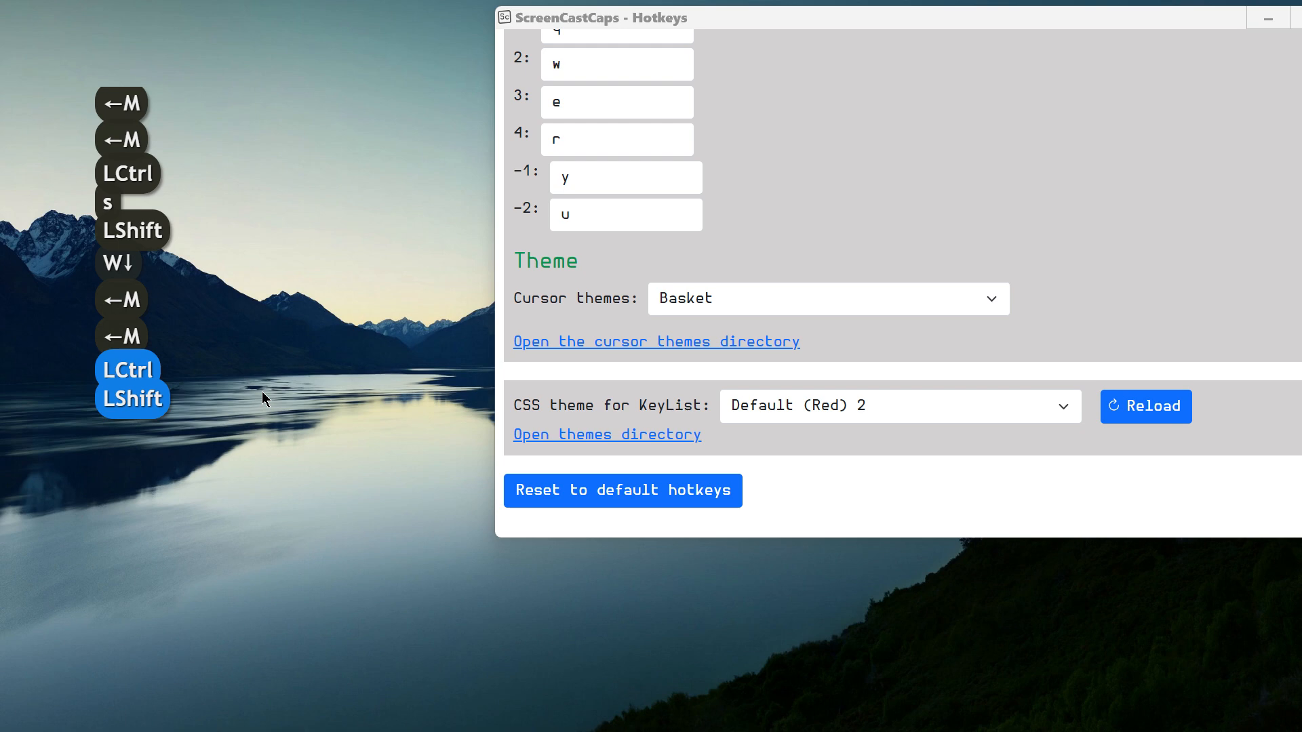
pyautogui.press('ctrl')
pyautogui.press('shift')
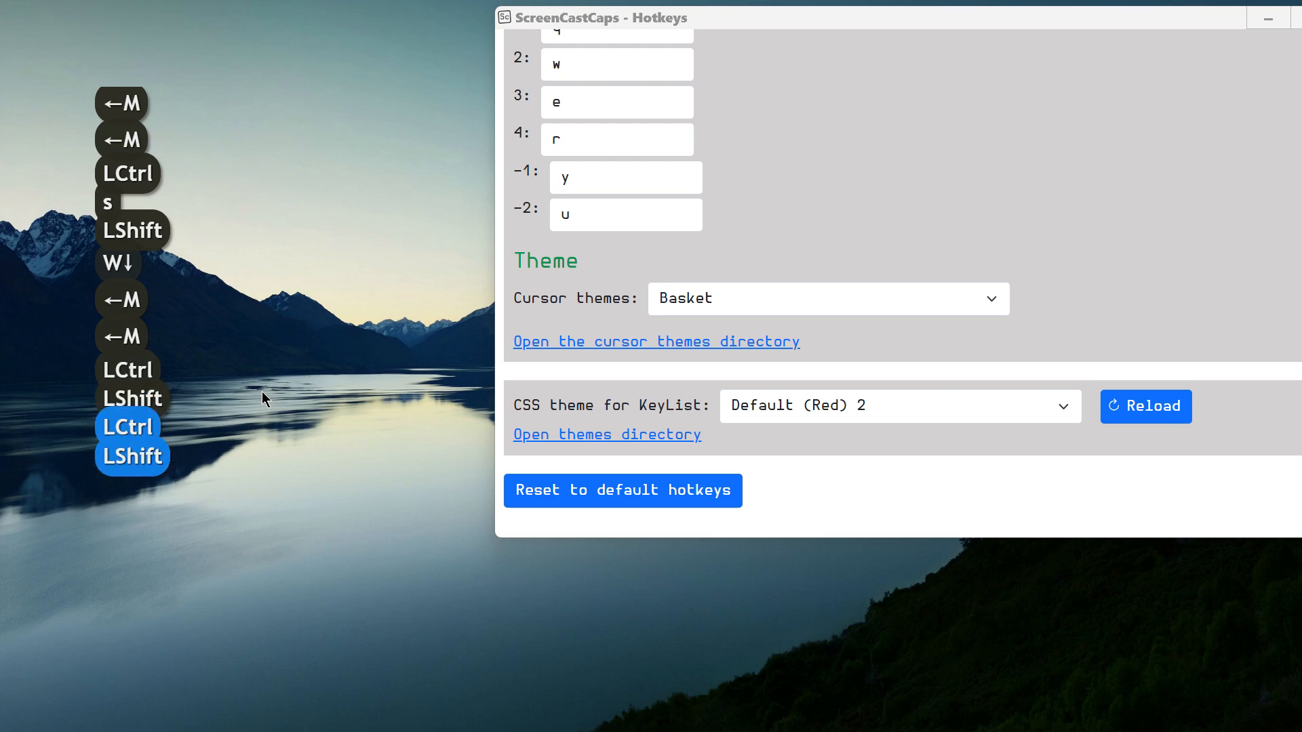
pyautogui.press('ctrl')
pyautogui.press('shift')
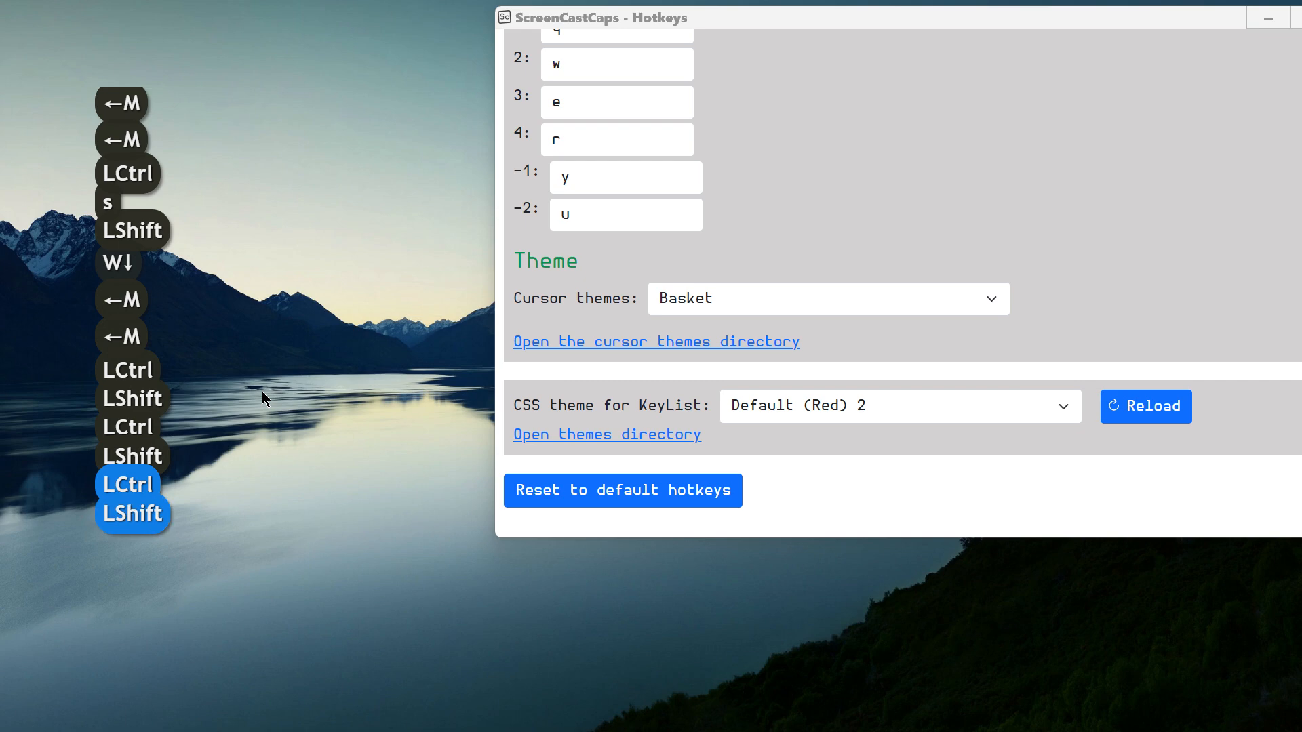
# Return to the CSS file, set the main key style (li span) padding to 3px 9px, and save the file
pyautogui.click(838, 720)
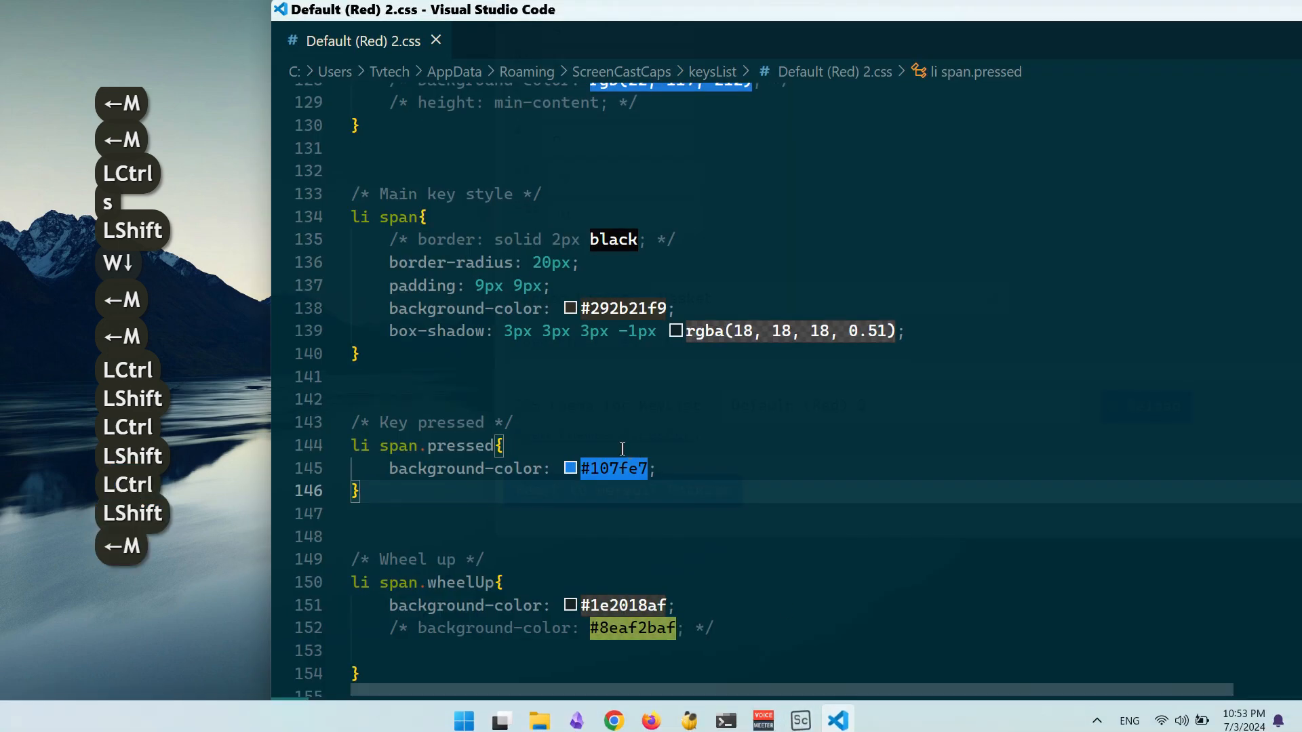
pyautogui.click(495, 292)
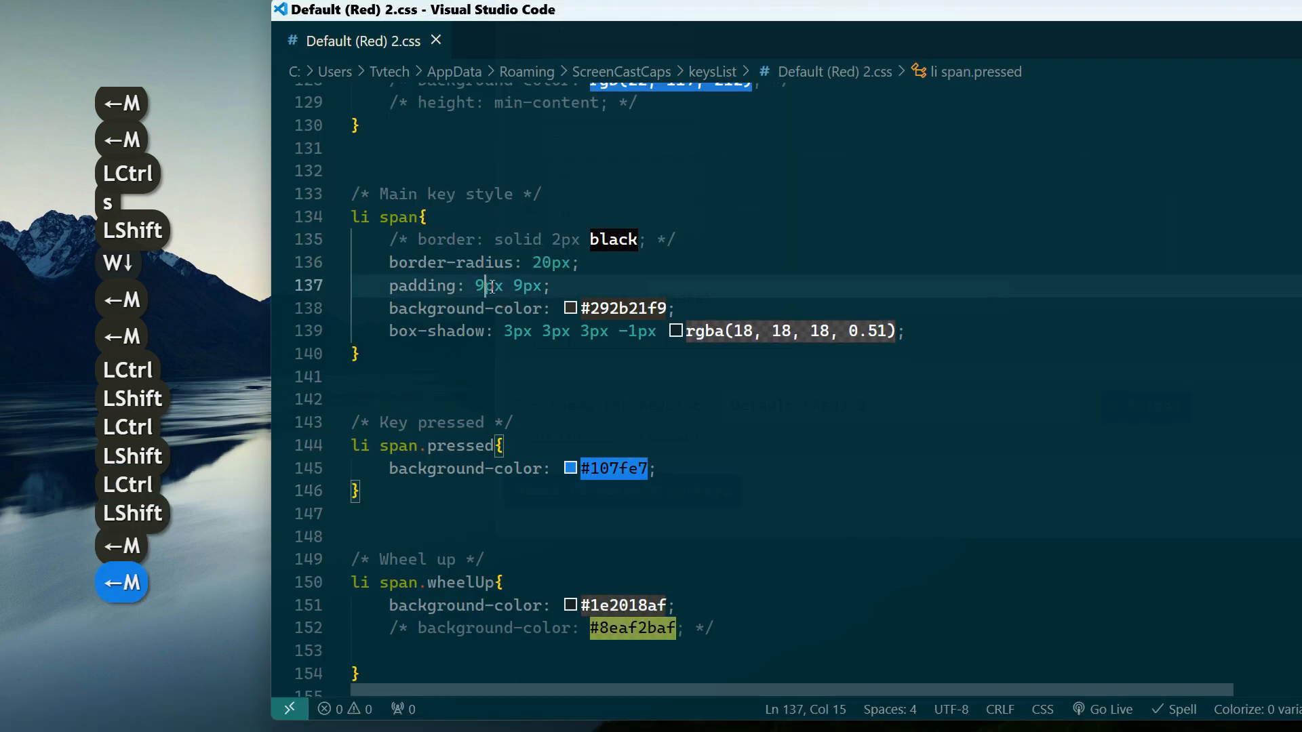
pyautogui.press('BackSpace')
pyautogui.write('3')
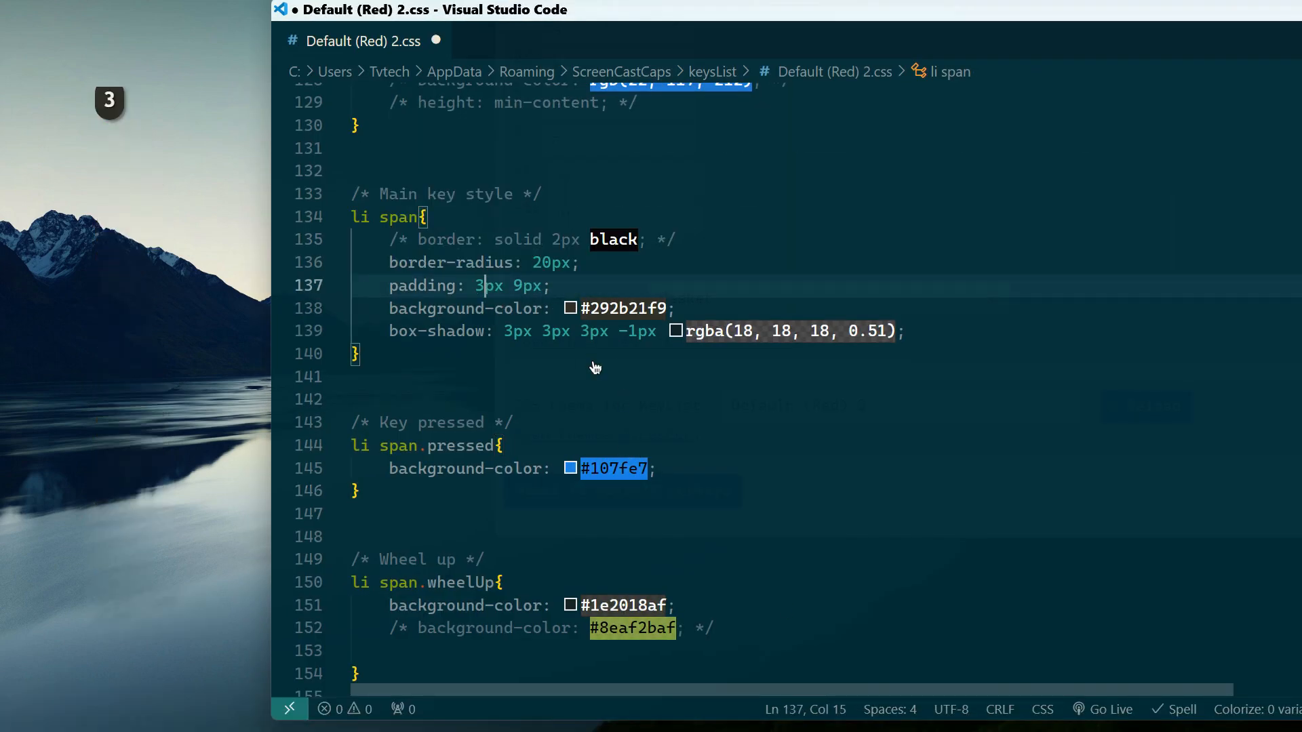
pyautogui.click(676, 209)
pyautogui.press('ctrl')
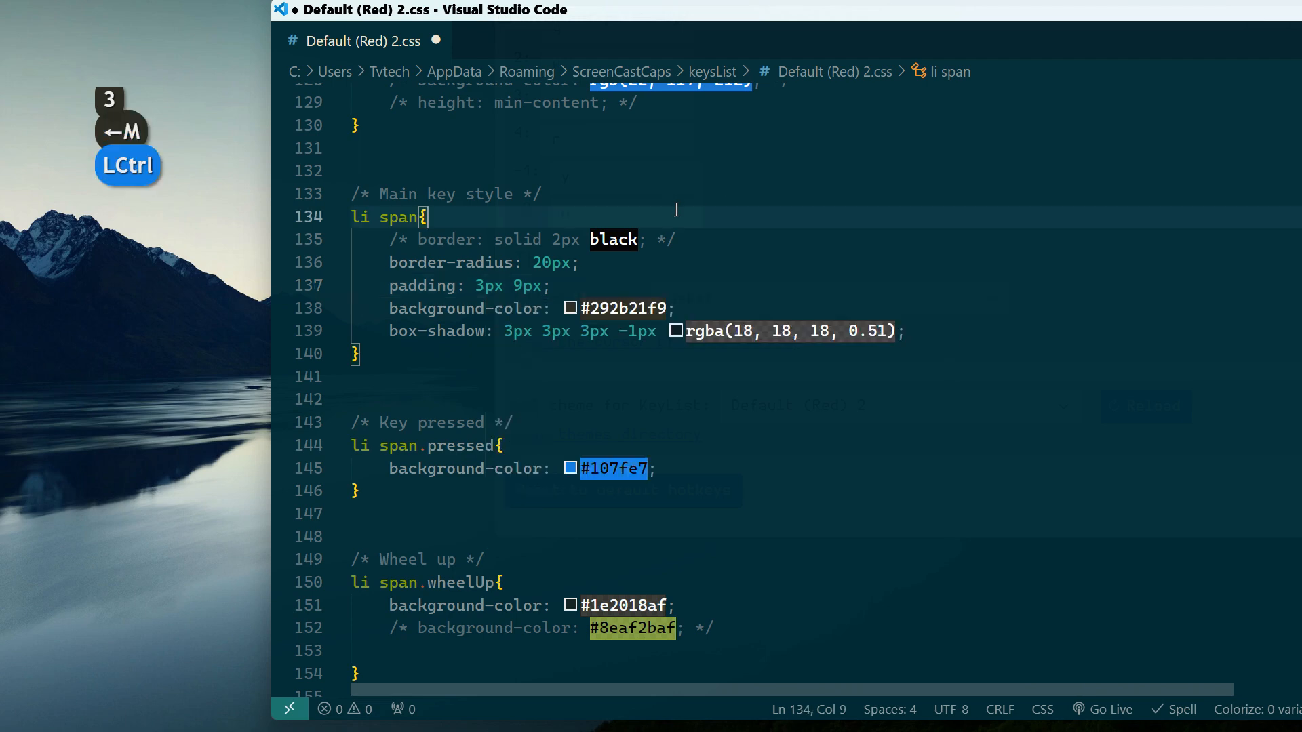
pyautogui.hotkey('ctrl', 's')
# Minimise the editor, reload the KeyList themes, and preview the reduced vertical padding with Ctrl and Shift keystrokes
pyautogui.scroll(-1, 847, 342)
pyautogui.click(1140, 415)
pyautogui.click(386, 447)
pyautogui.hotkey('ctrl', 'shift')
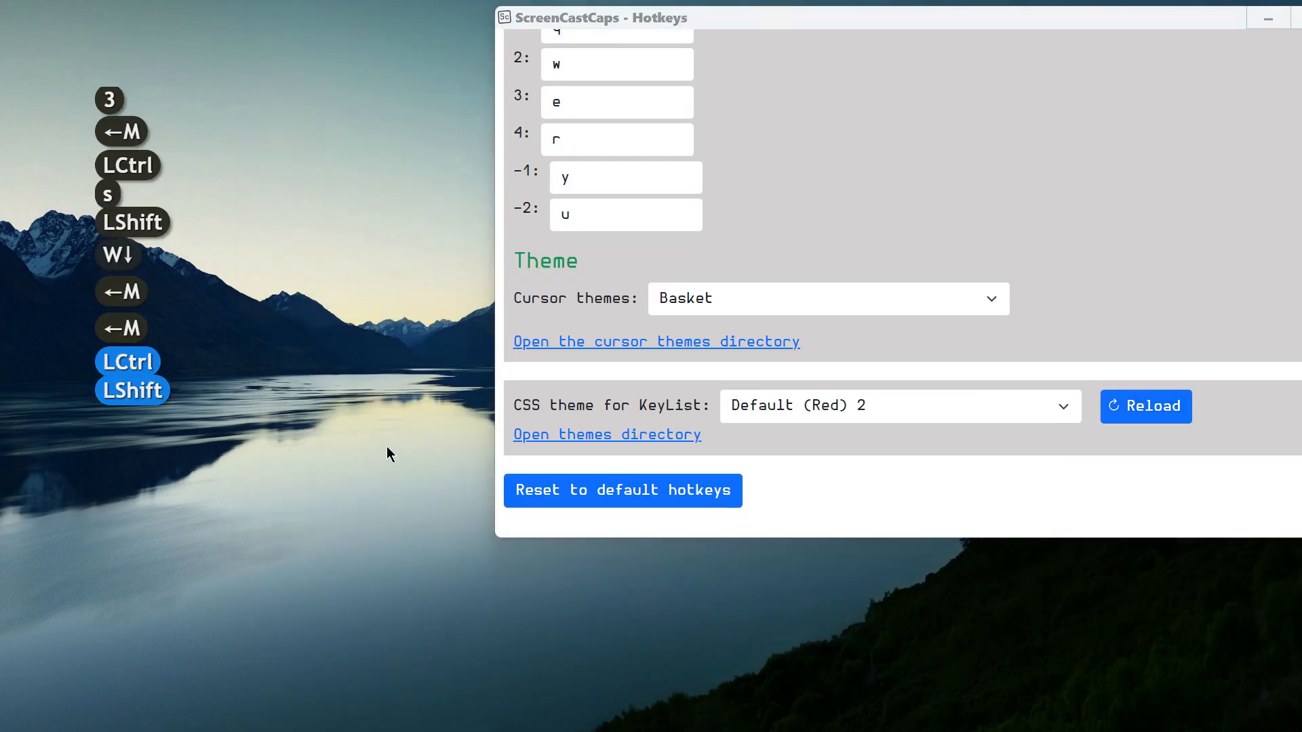
pyautogui.hotkey('ctrl', 'shift')
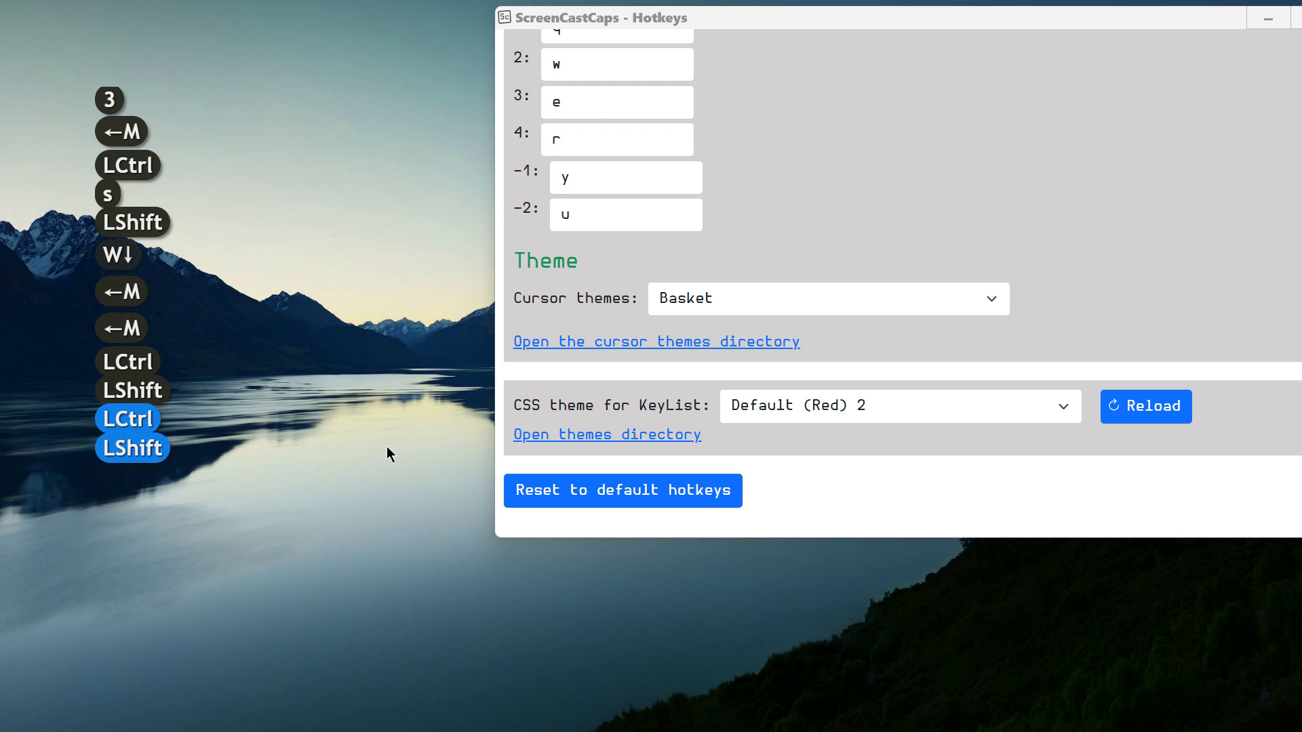
pyautogui.press('shift')
pyautogui.press('shift')
pyautogui.press('shift')
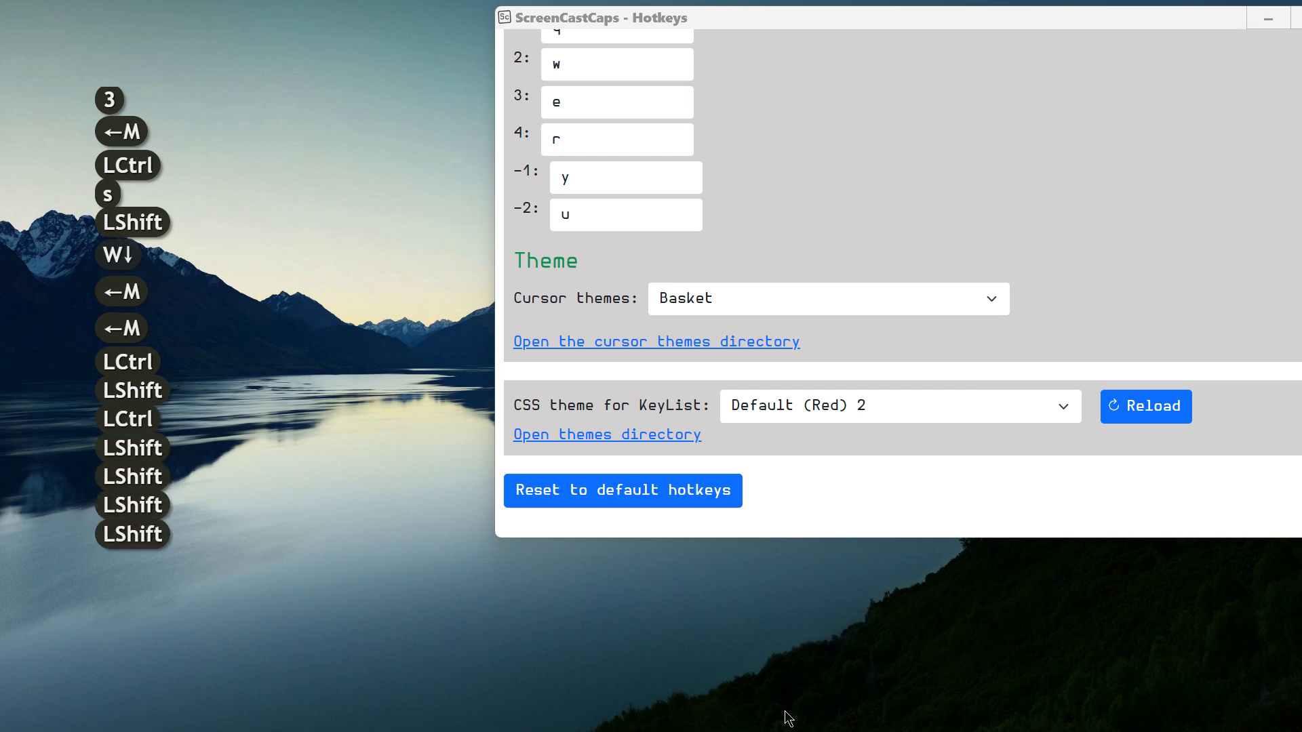
# Return to the CSS file, set the .win.col li margin-bottom (spacing between keys in a column) to 8px, and save
pyautogui.moveTo(784, 715)
pyautogui.moveTo(844, 713)
pyautogui.click(846, 629)
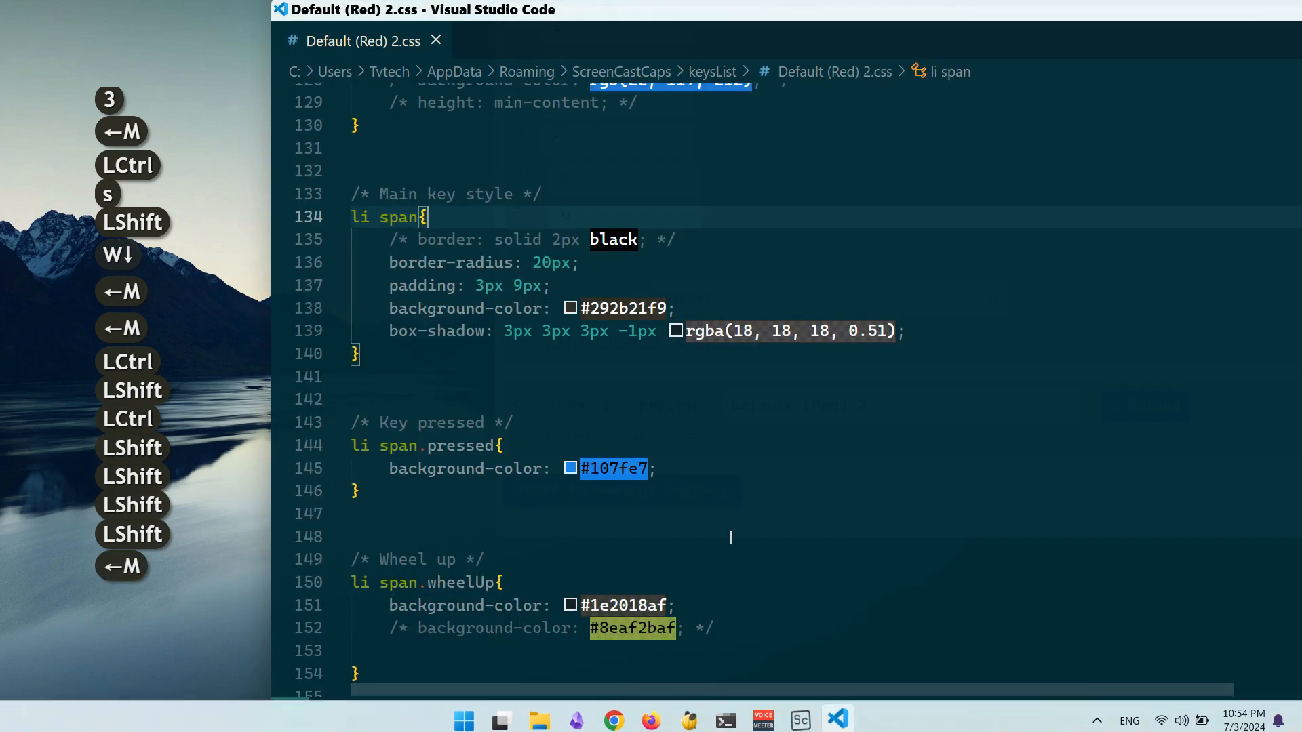
pyautogui.scroll(1, 536, 392)
pyautogui.scroll(1, 536, 392)
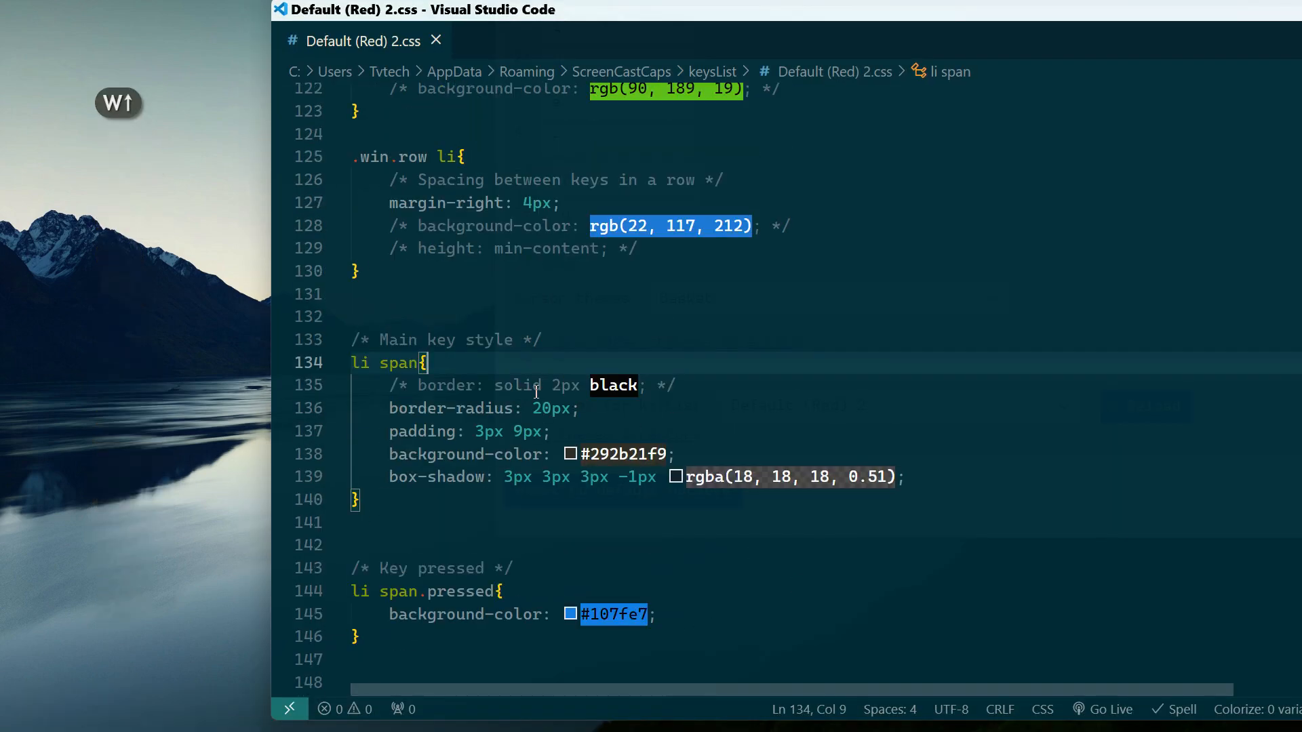
pyautogui.scroll(1, 535, 391)
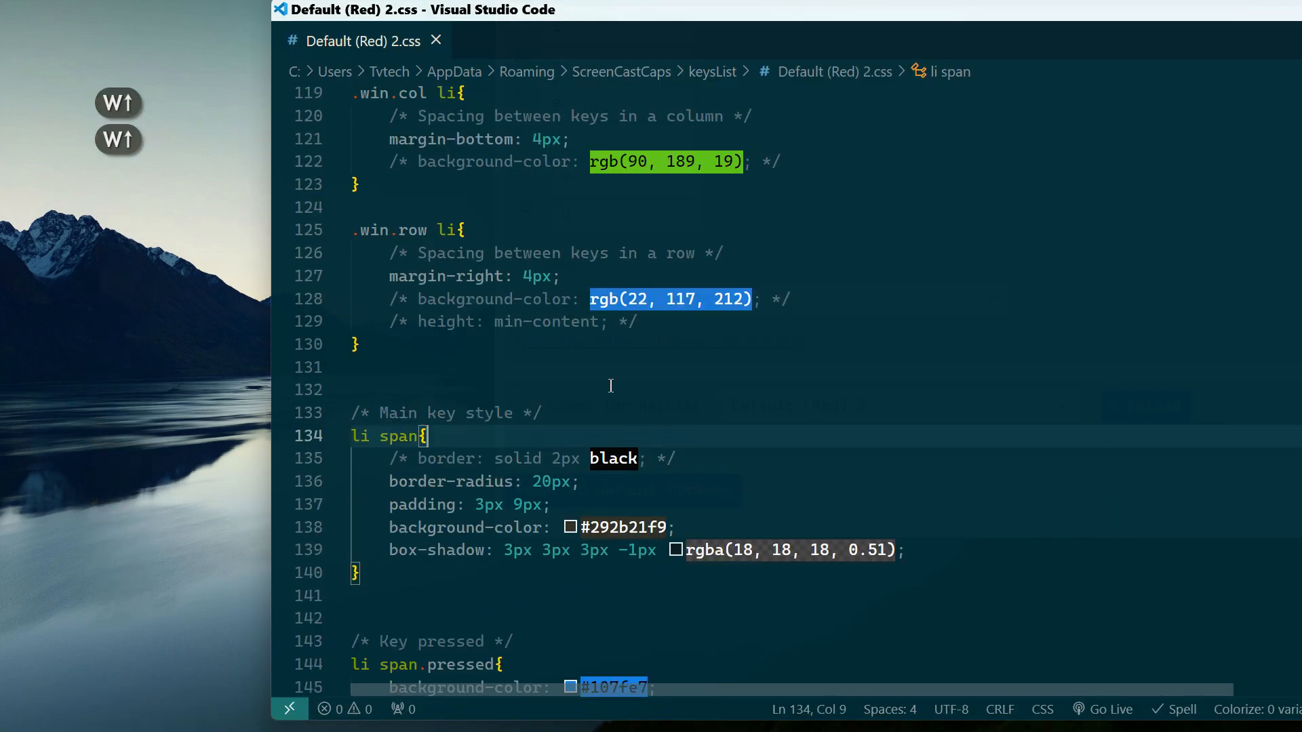
pyautogui.scroll(9, 611, 386)
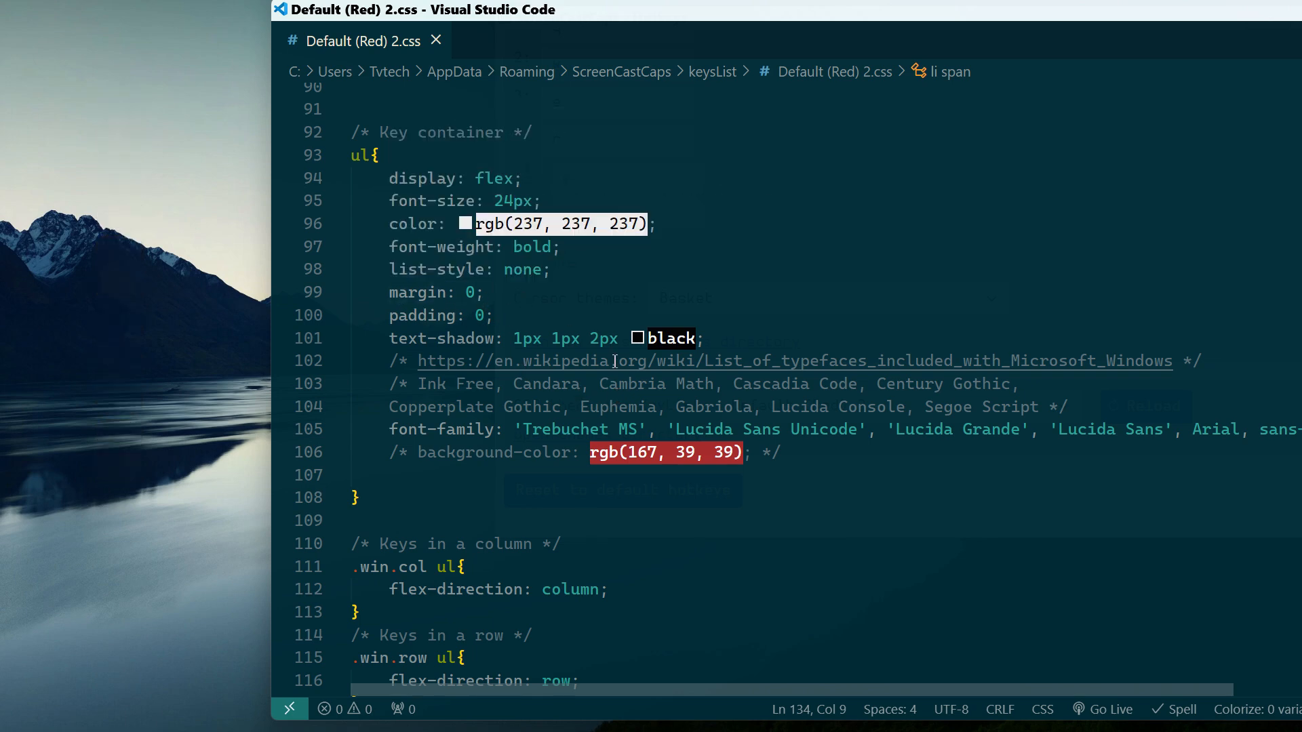
pyautogui.scroll(-8, 614, 407)
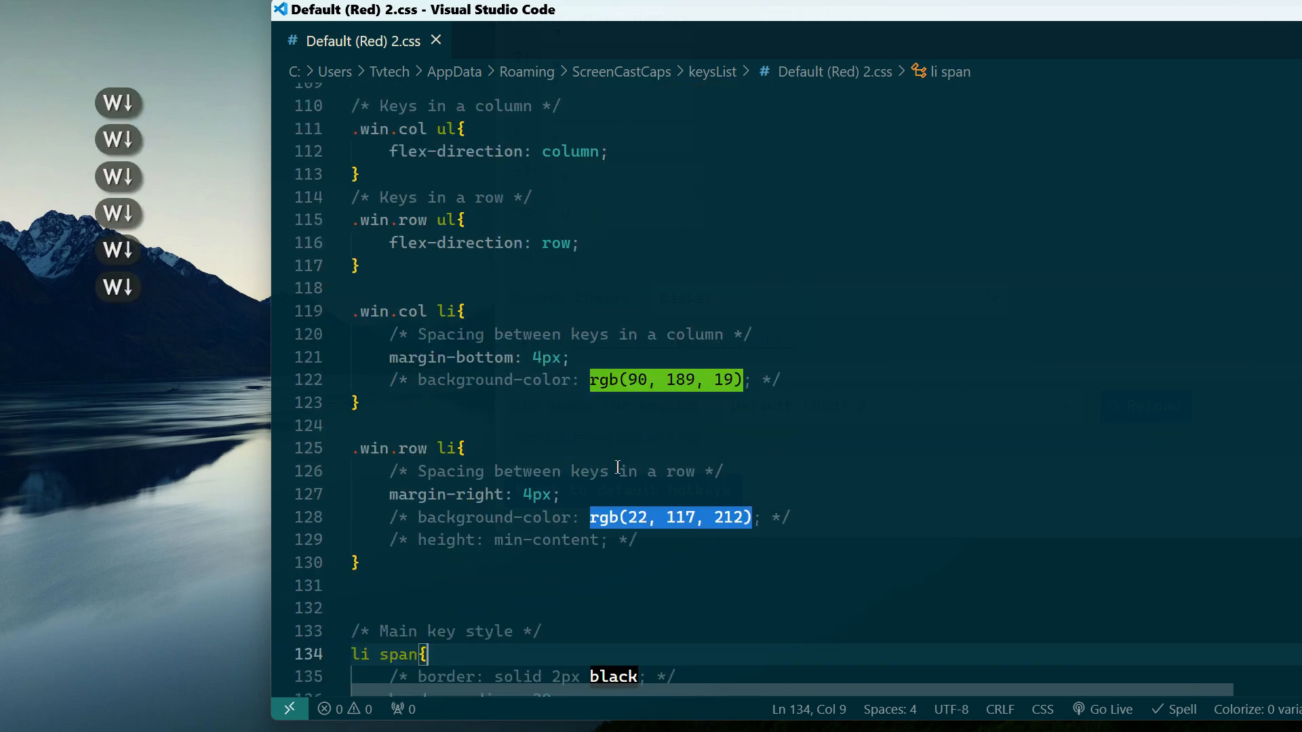
pyautogui.scroll(-3, 617, 467)
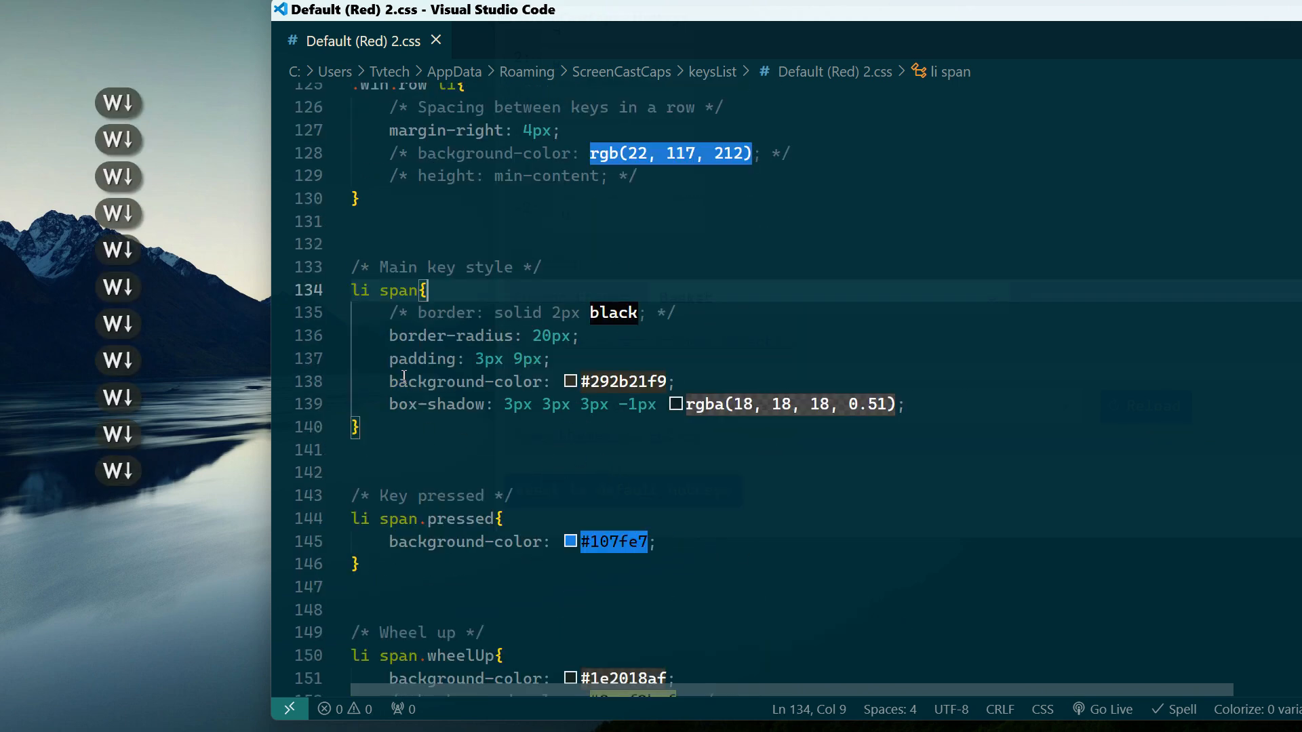
pyautogui.moveTo(536, 345)
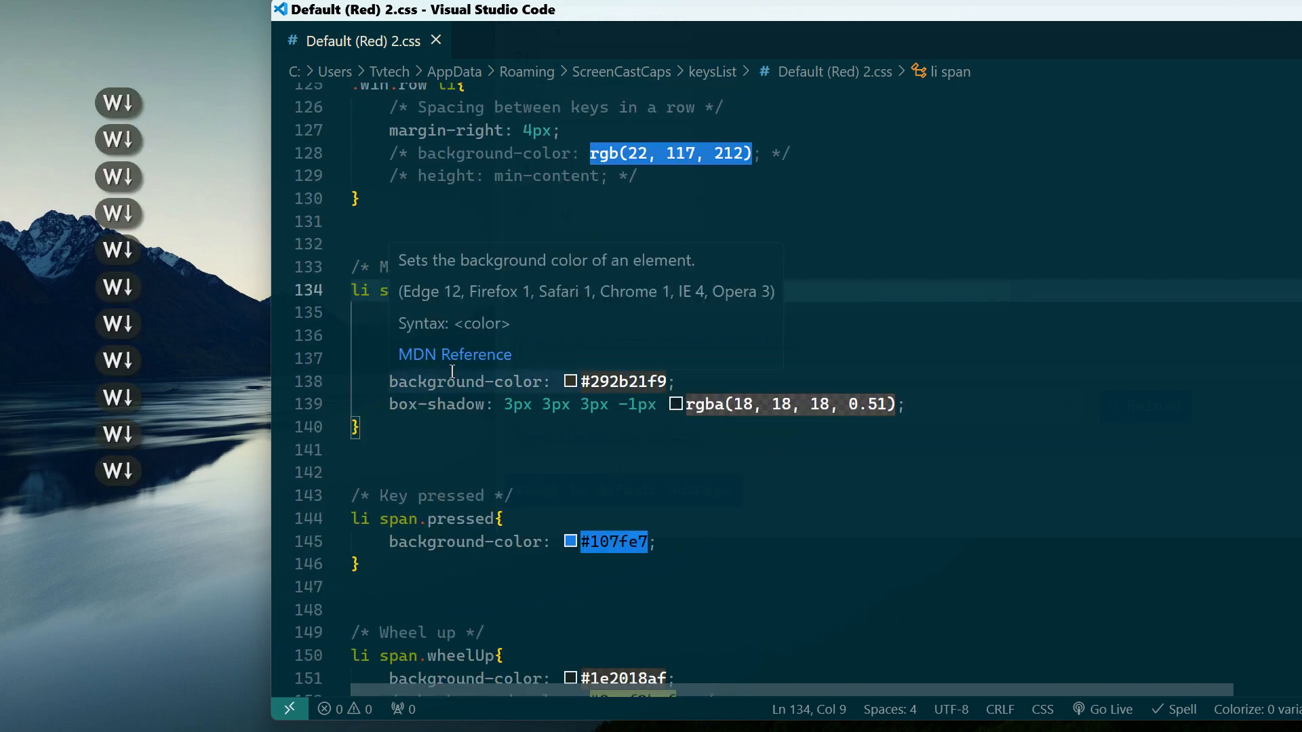
pyautogui.scroll(-4, 519, 383)
pyautogui.scroll(8, 562, 436)
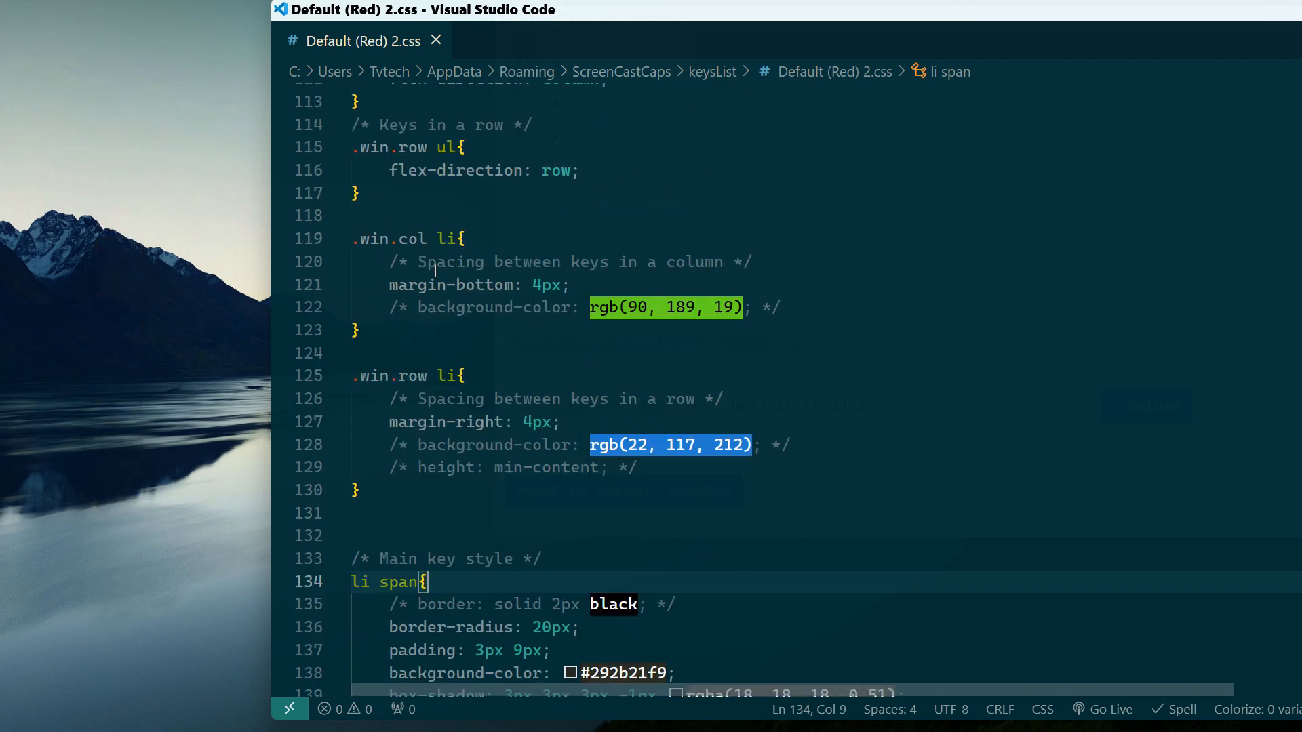
pyautogui.click(541, 286)
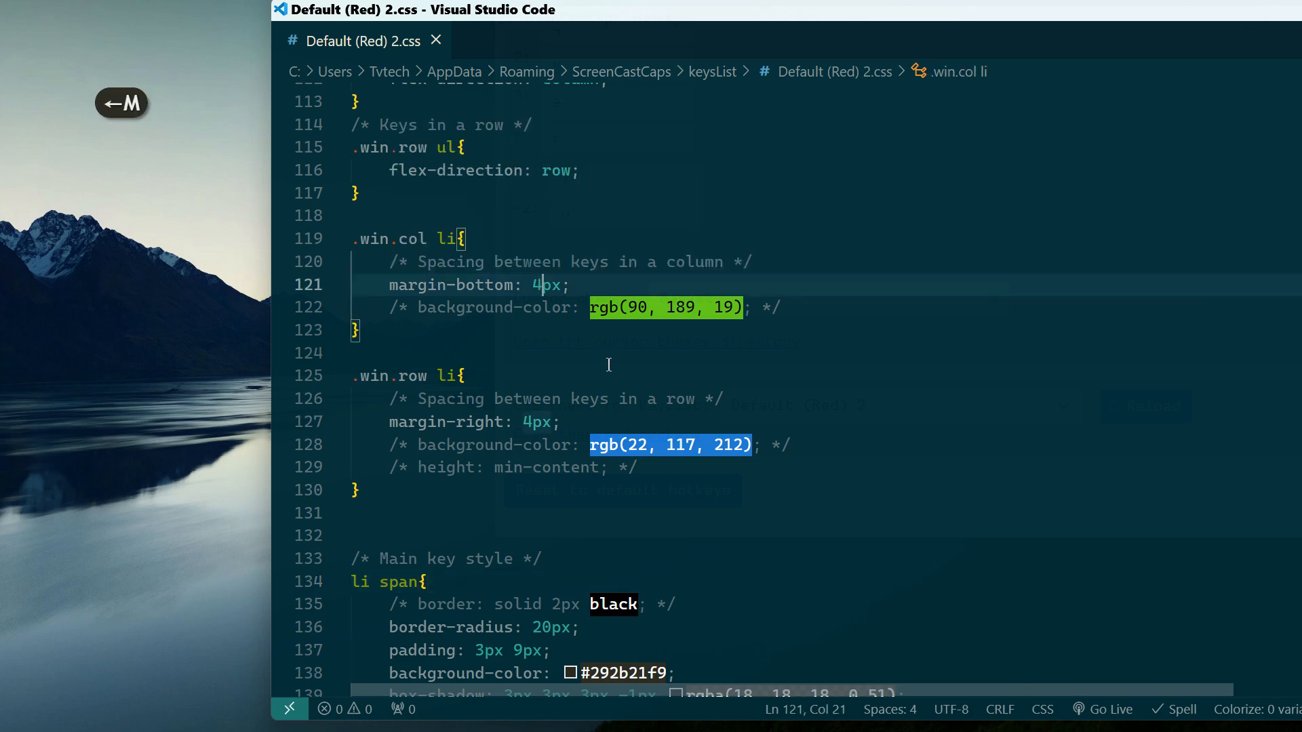
pyautogui.press('BackSpace')
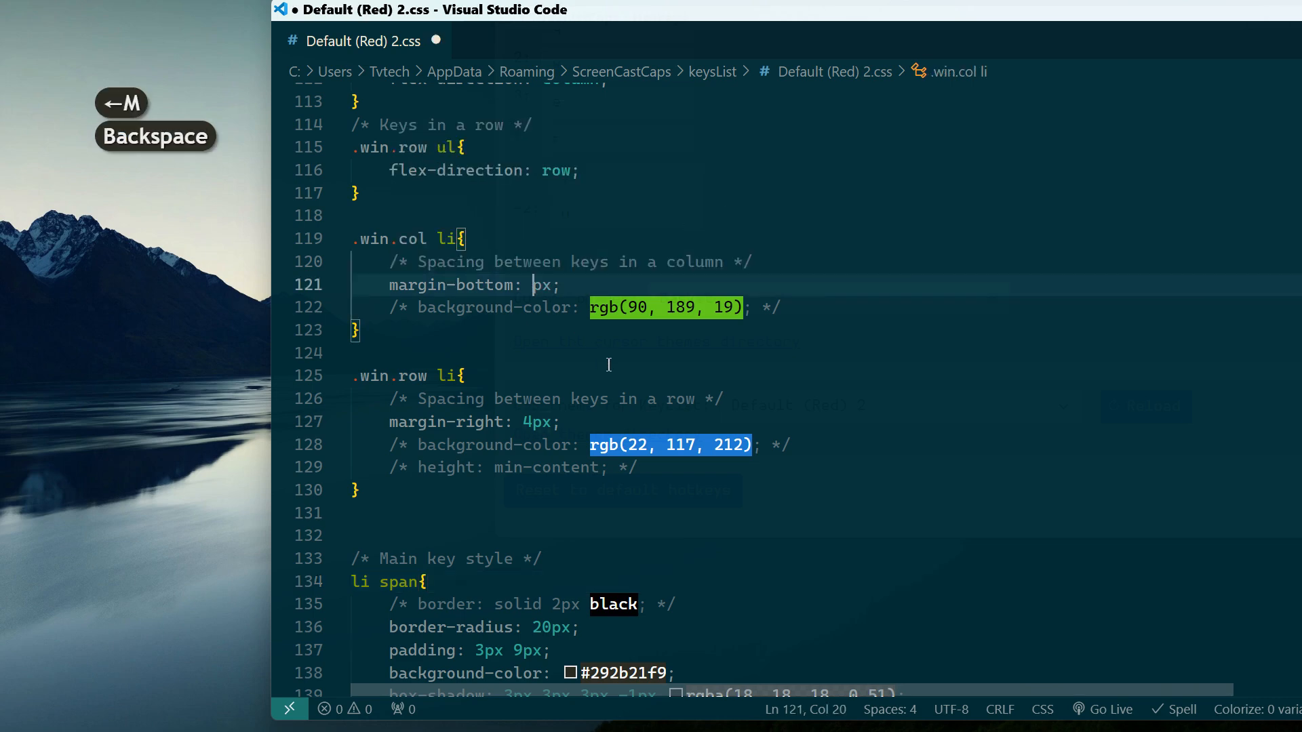
pyautogui.write('8')
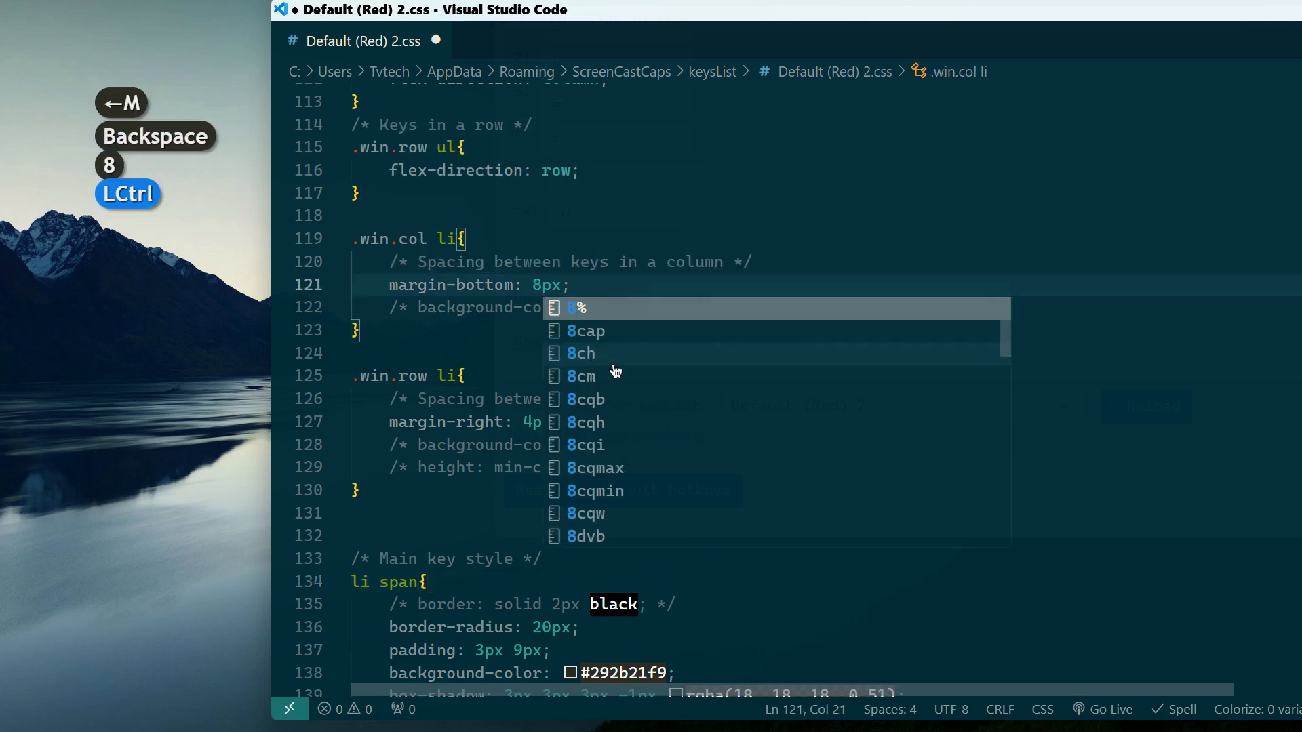
pyautogui.hotkey('ctrl', 's')
pyautogui.click(630, 227)
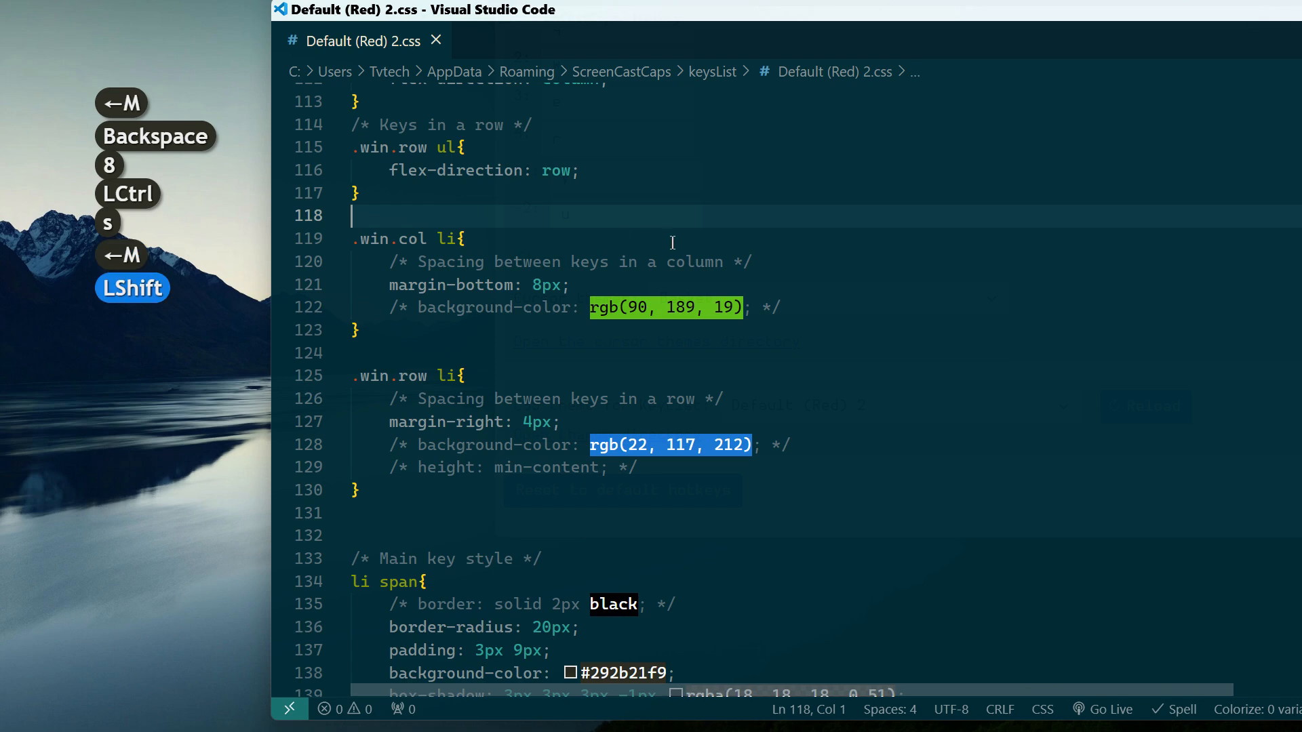
# Minimise the editor, reload the KeyList themes, and preview the column key spacing with repeated Ctrl and Shift keystrokes
pyautogui.hotkey('shift', 'w')
pyautogui.click(1146, 406)
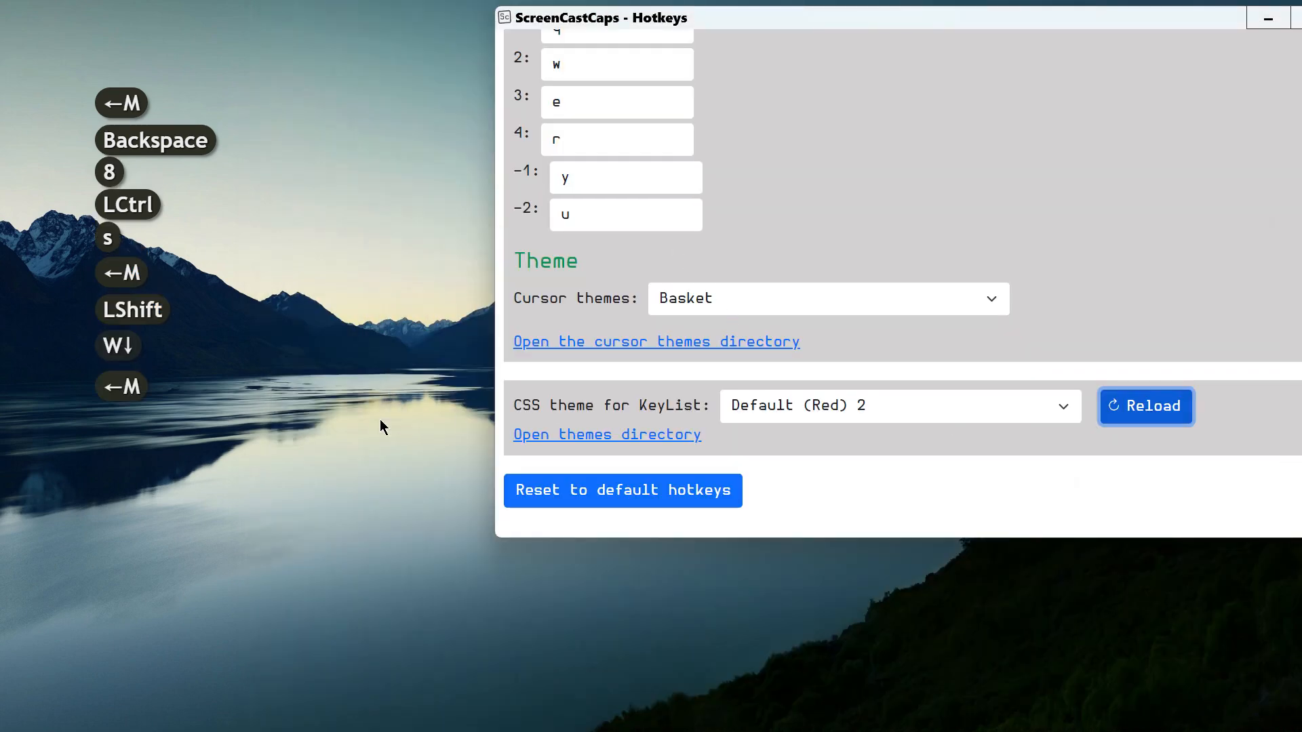
pyautogui.click(347, 417)
pyautogui.hotkey('ctrl', 'shift')
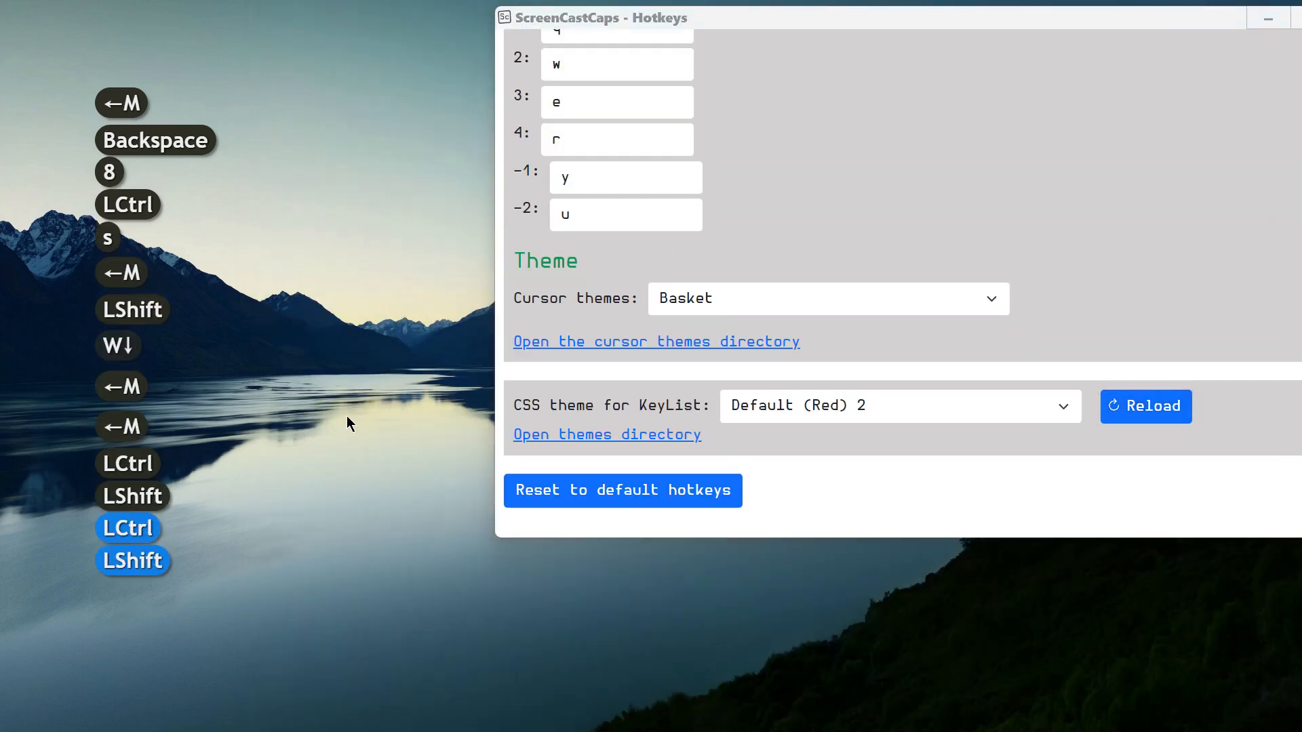
pyautogui.hotkey('ctrl', 'shift')
pyautogui.hotkey('ctrl', 'shift')
pyautogui.hotkey('ctrl', 'shift')
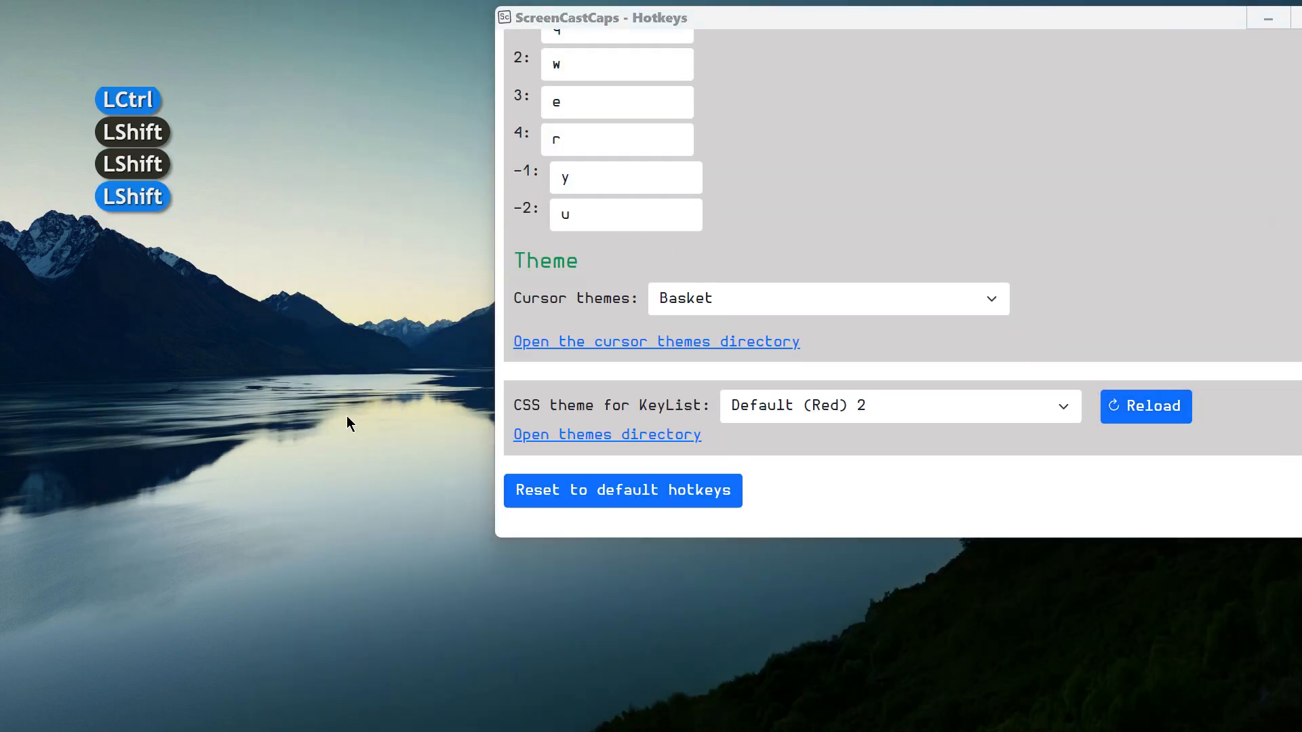
pyautogui.hotkey('ctrl', 'shift')
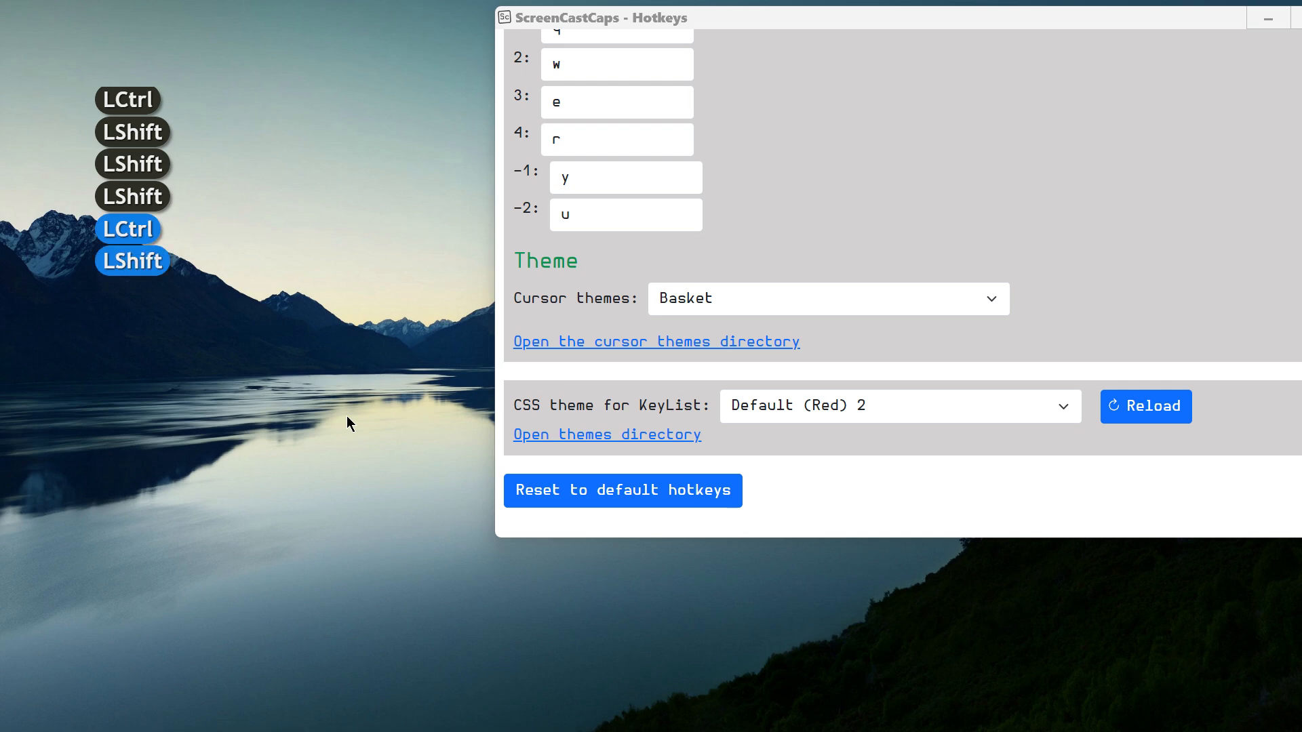
pyautogui.press('ctrl')
pyautogui.press('ctrl')
pyautogui.press('shift')
pyautogui.press('shift')
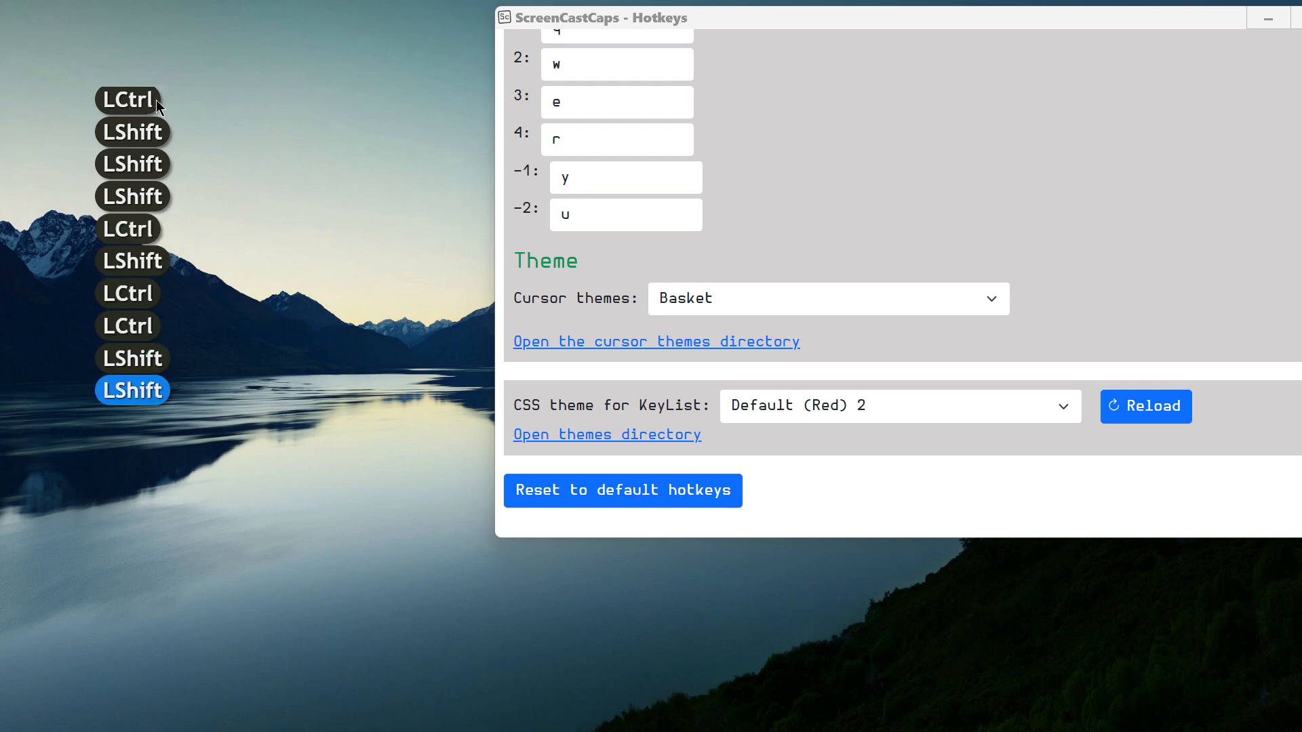
pyautogui.press('shift')
pyautogui.press('shift')
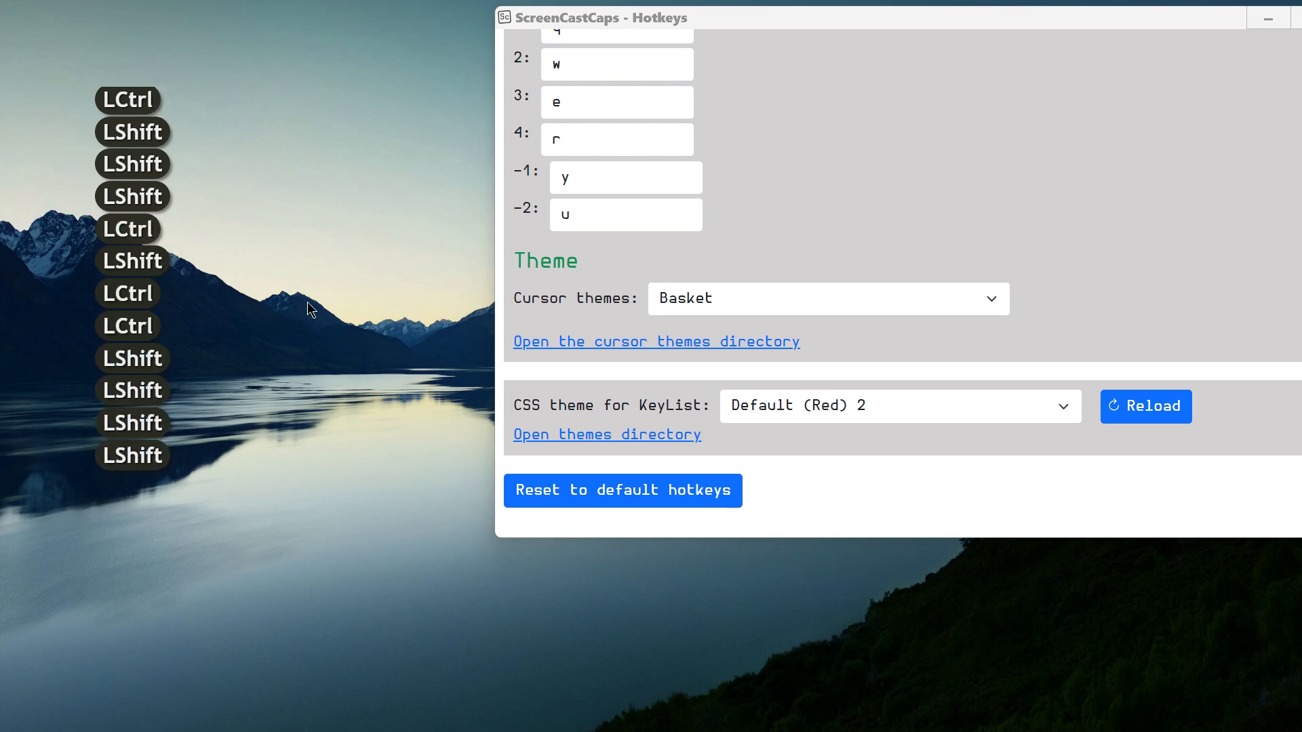
# Bring back the editor, move it clear of the key display, and try the KeyList's row layout before restoring the column layout
pyautogui.click(838, 709)
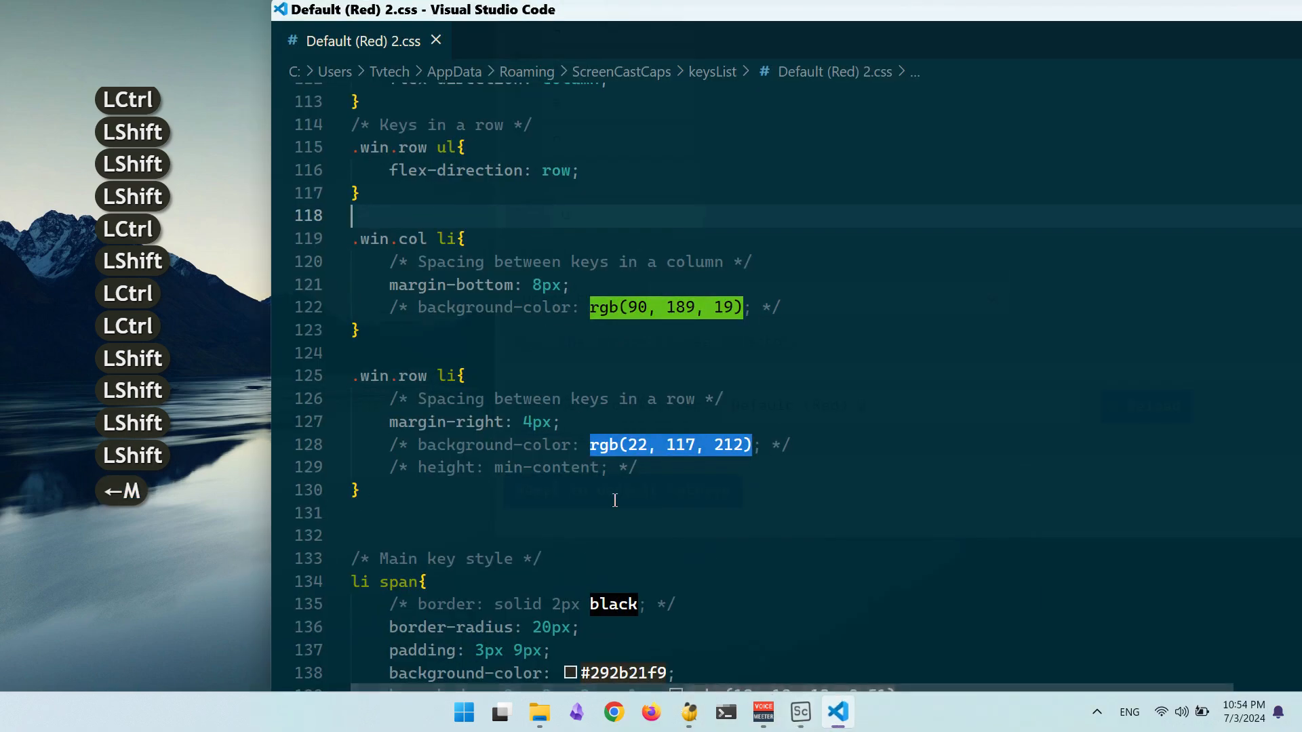
pyautogui.scroll(2, 627, 396)
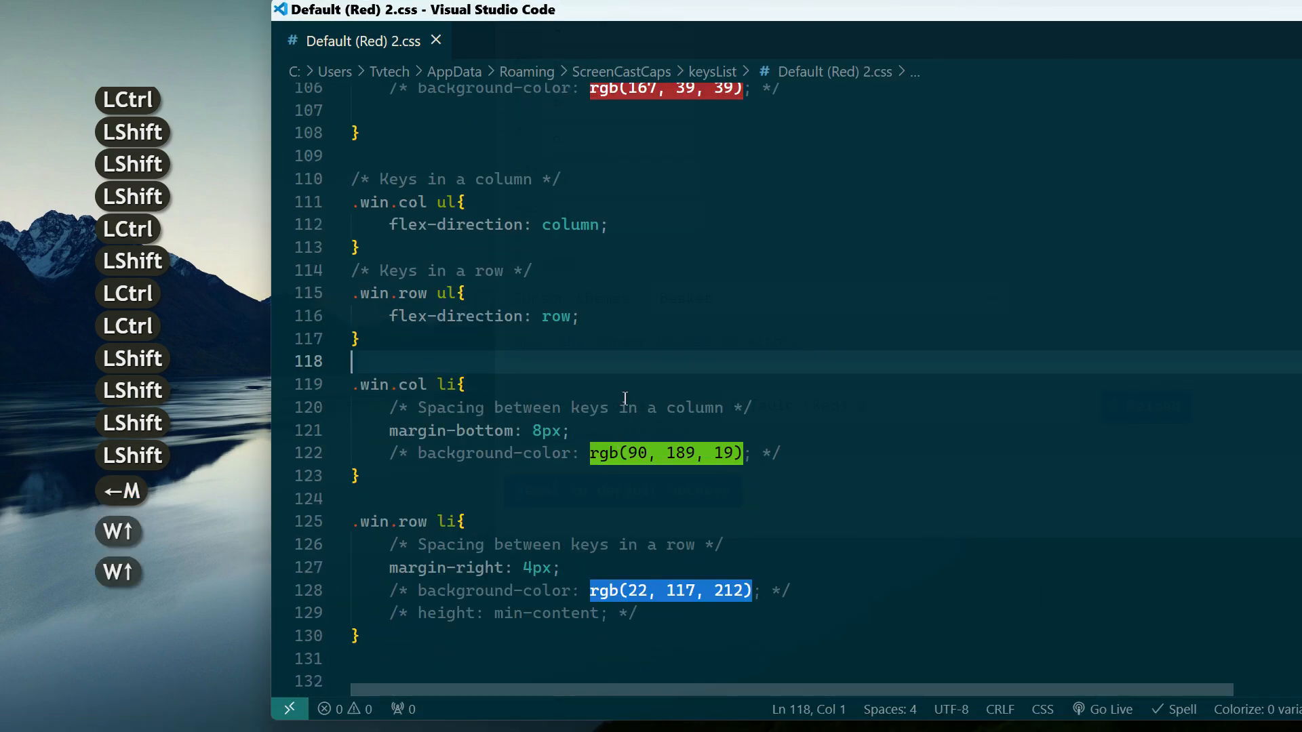
pyautogui.moveTo(442, 10); pyautogui.dragTo(620, 262)
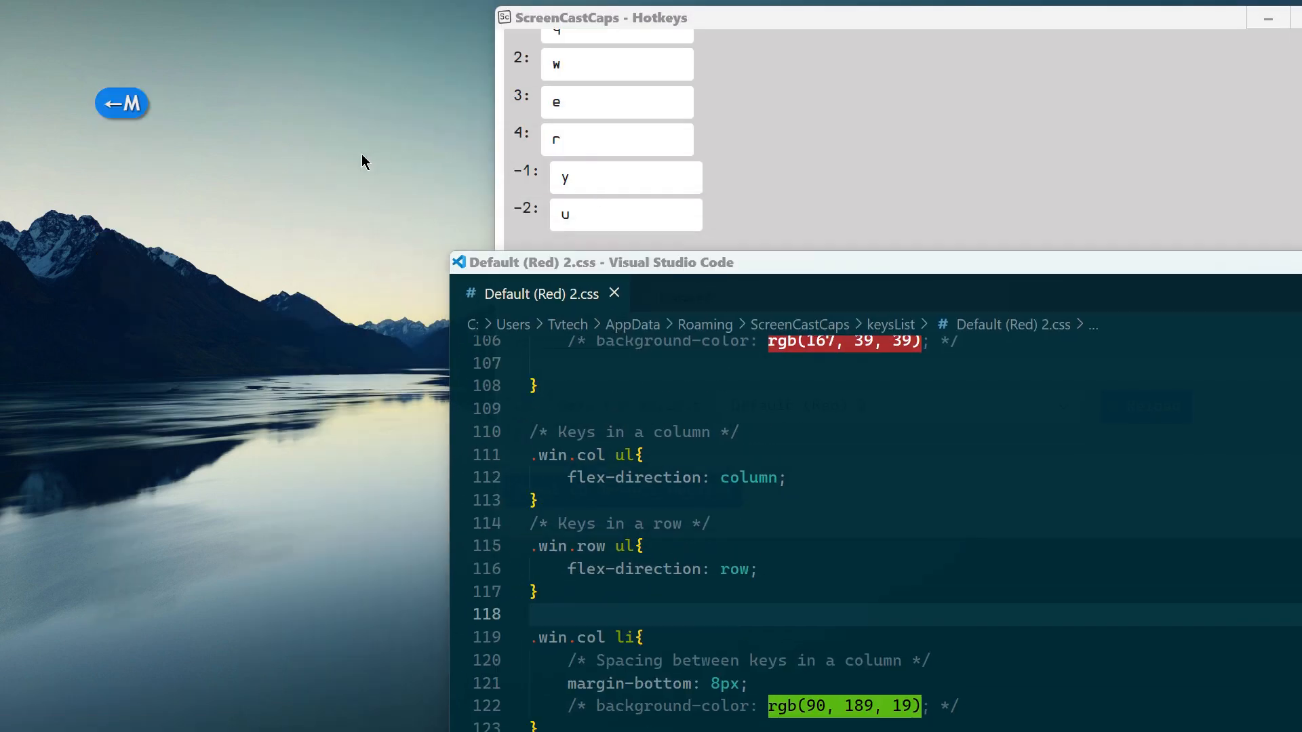
pyautogui.press('ctrl+super+alt+space')
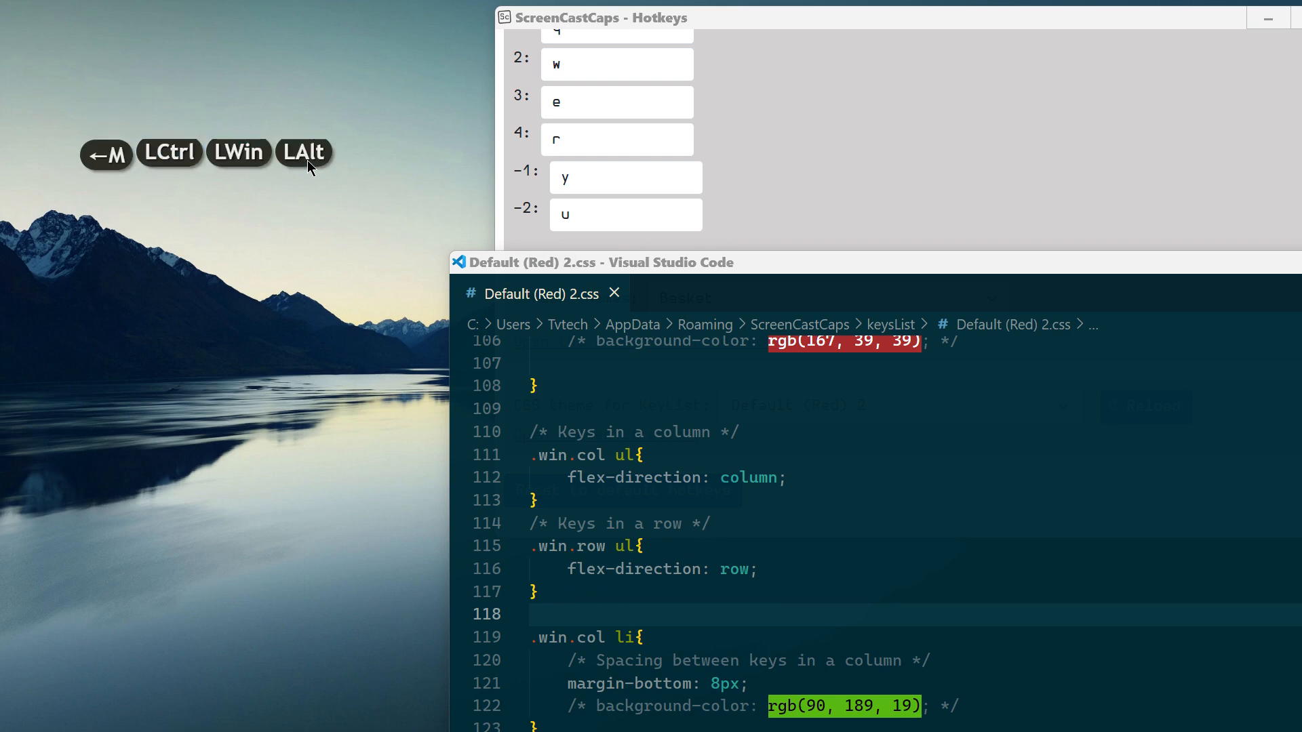
pyautogui.press('d')
pyautogui.press('k')
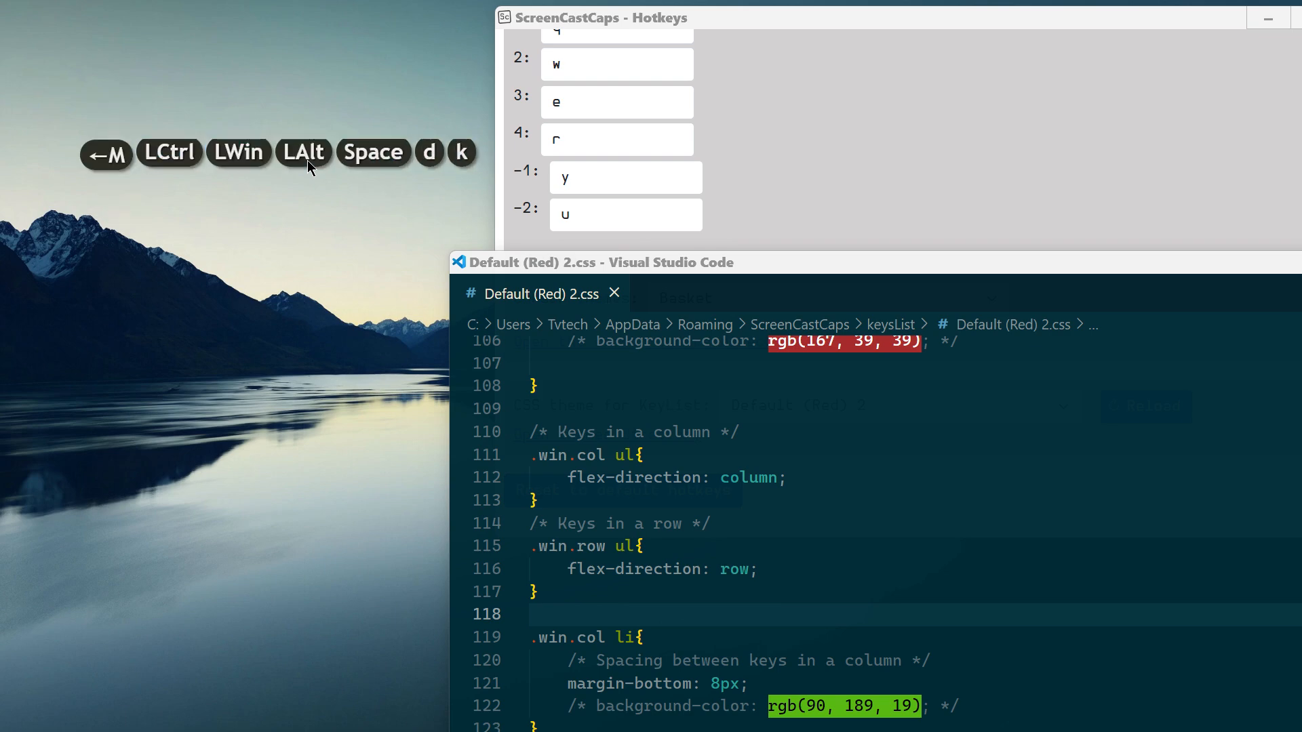
pyautogui.press('ctrl+super+alt')
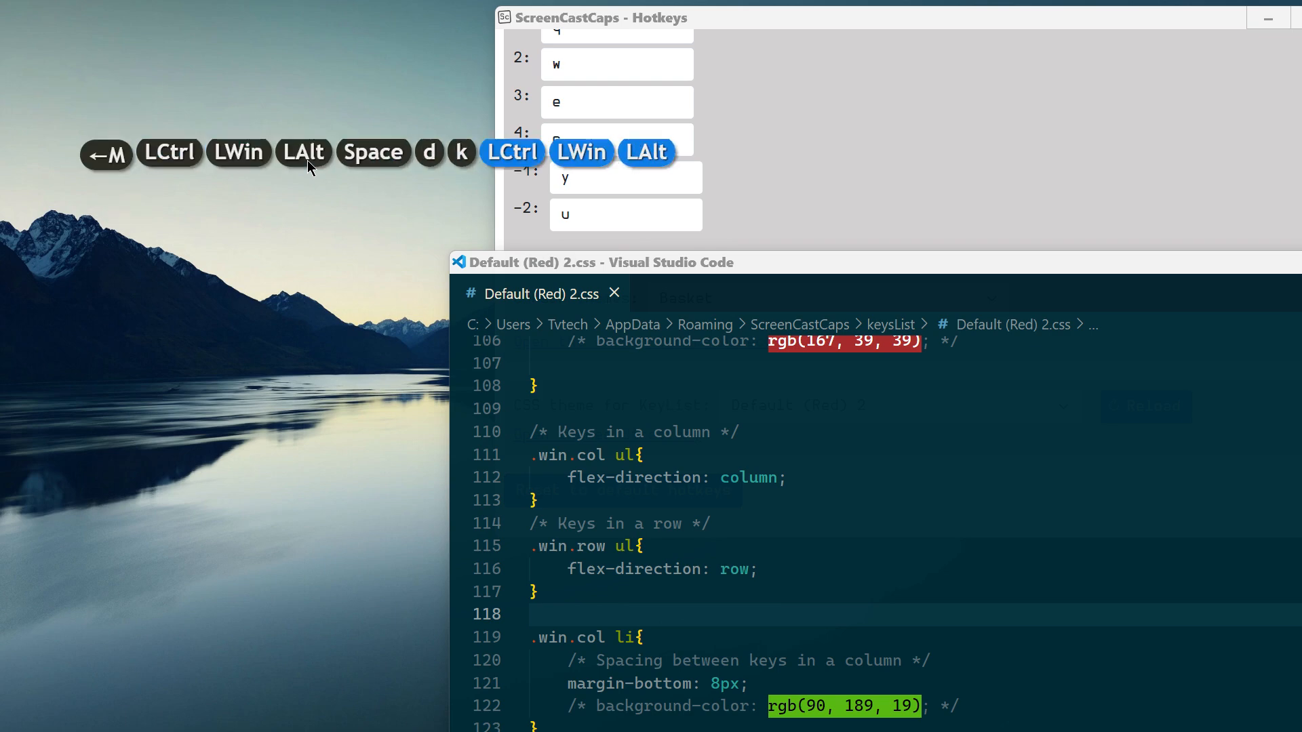
pyautogui.press('ctrl+super+alt+q')
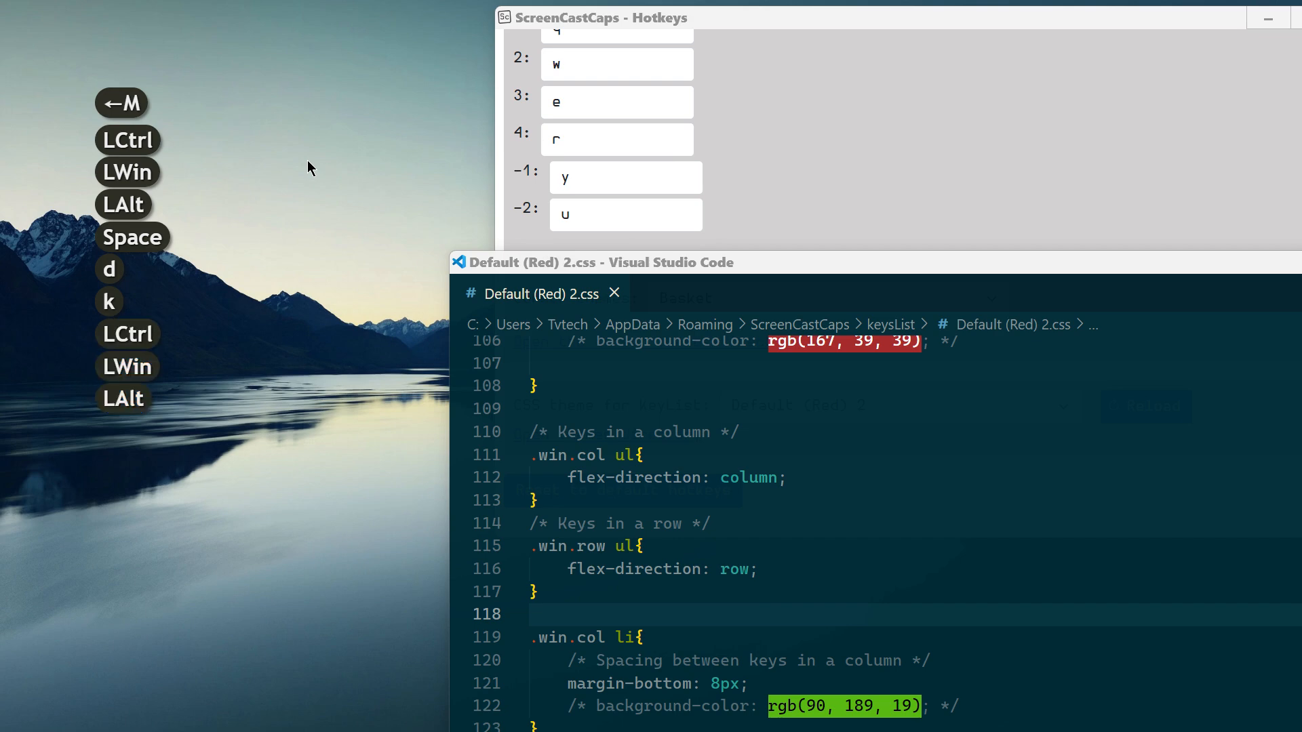
# Preview the KeyList's column layout with more sample Ctrl and Shift keystrokes
pyautogui.press('ctrl')
pyautogui.click(198, 174)
pyautogui.press('ctrl')
pyautogui.press('shift')
pyautogui.press('shift')
pyautogui.press('shift')
pyautogui.press('shift')
# Move the editor up into full view and set the margin to 4px in the Key container ul rule
pyautogui.moveTo(770, 262); pyautogui.dragTo(566, 3)
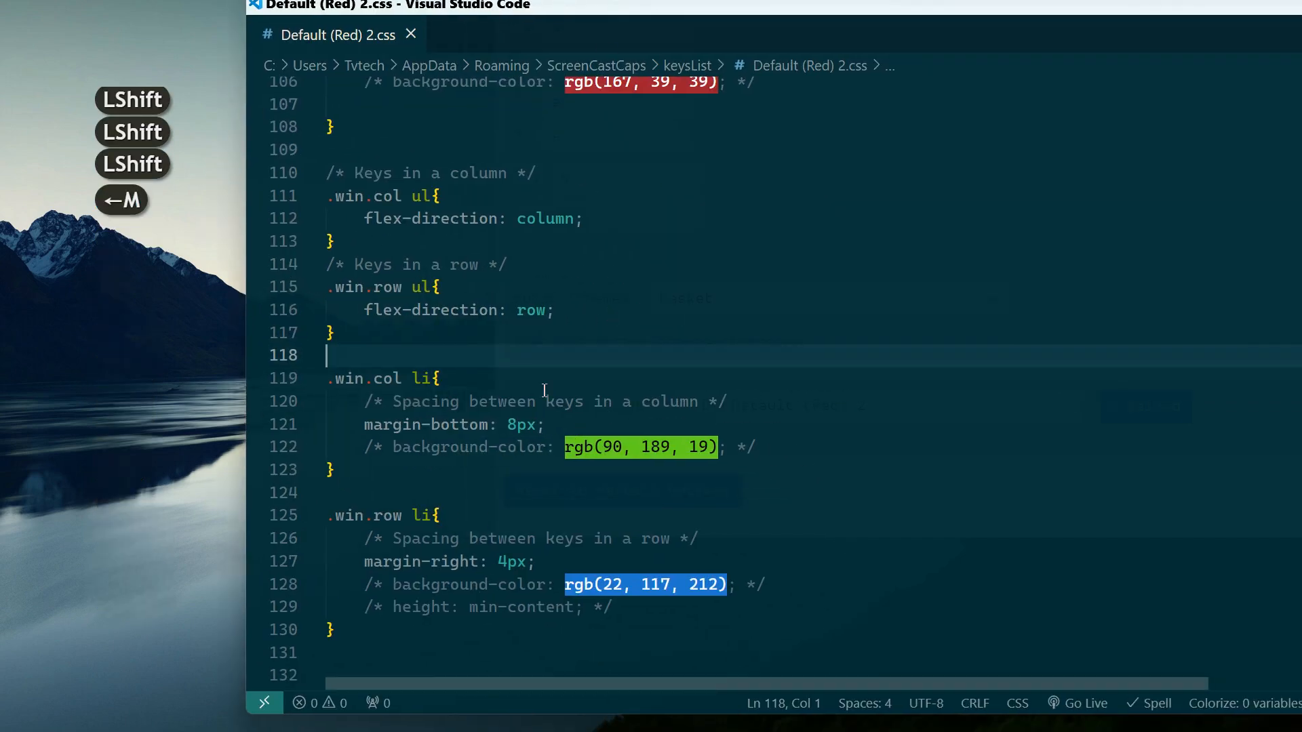
pyautogui.scroll(5, 543, 391)
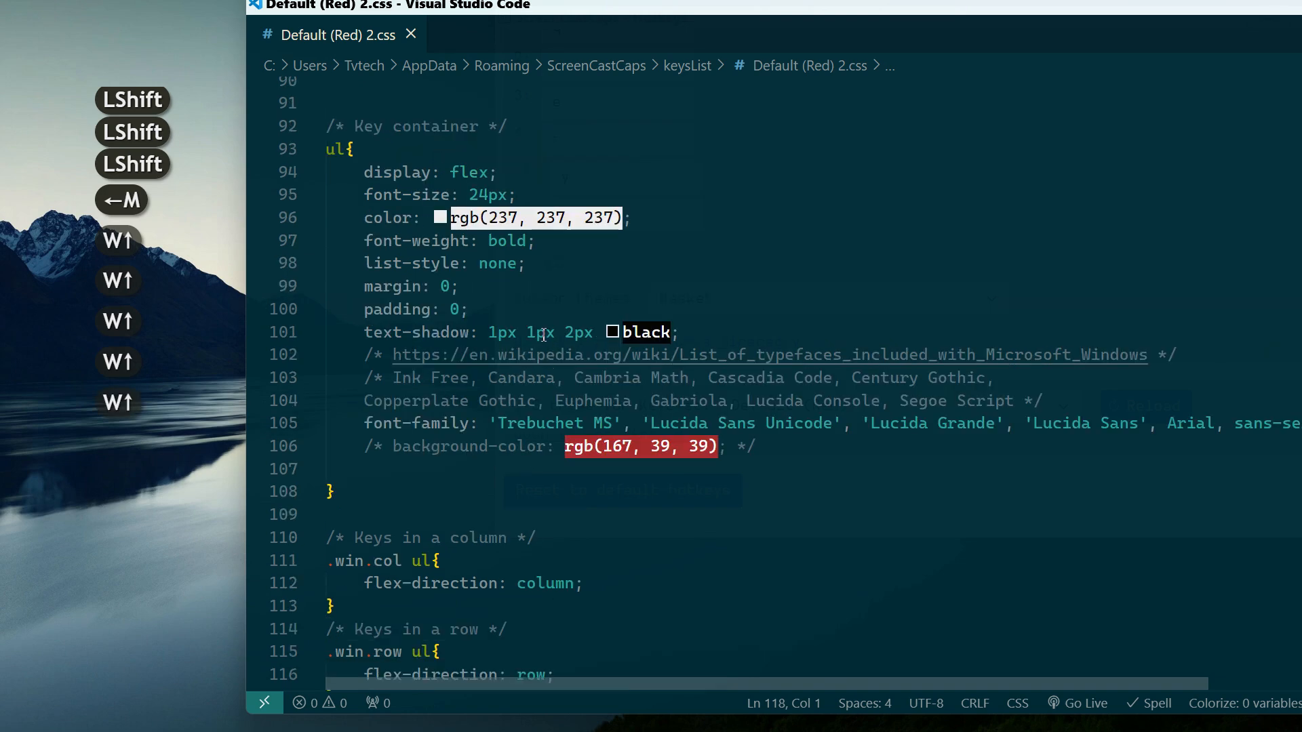
pyautogui.scroll(1, 546, 335)
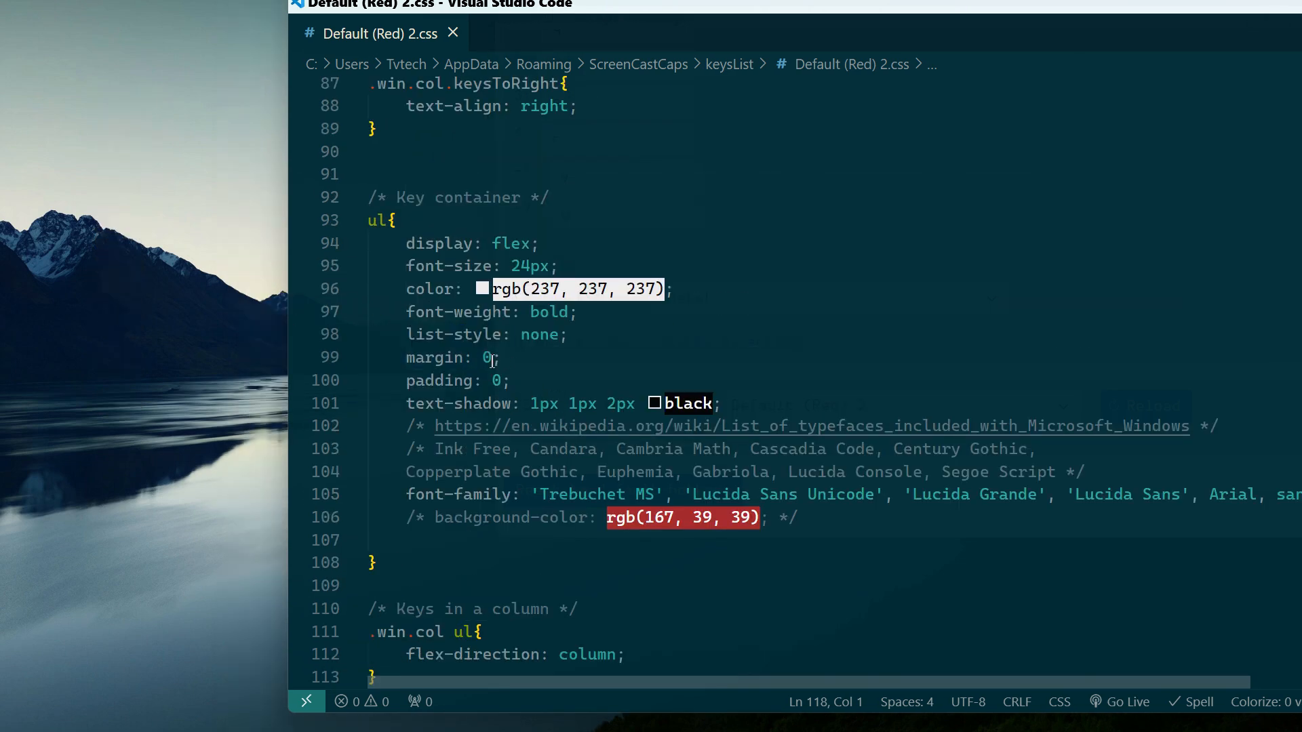
pyautogui.click(492, 361)
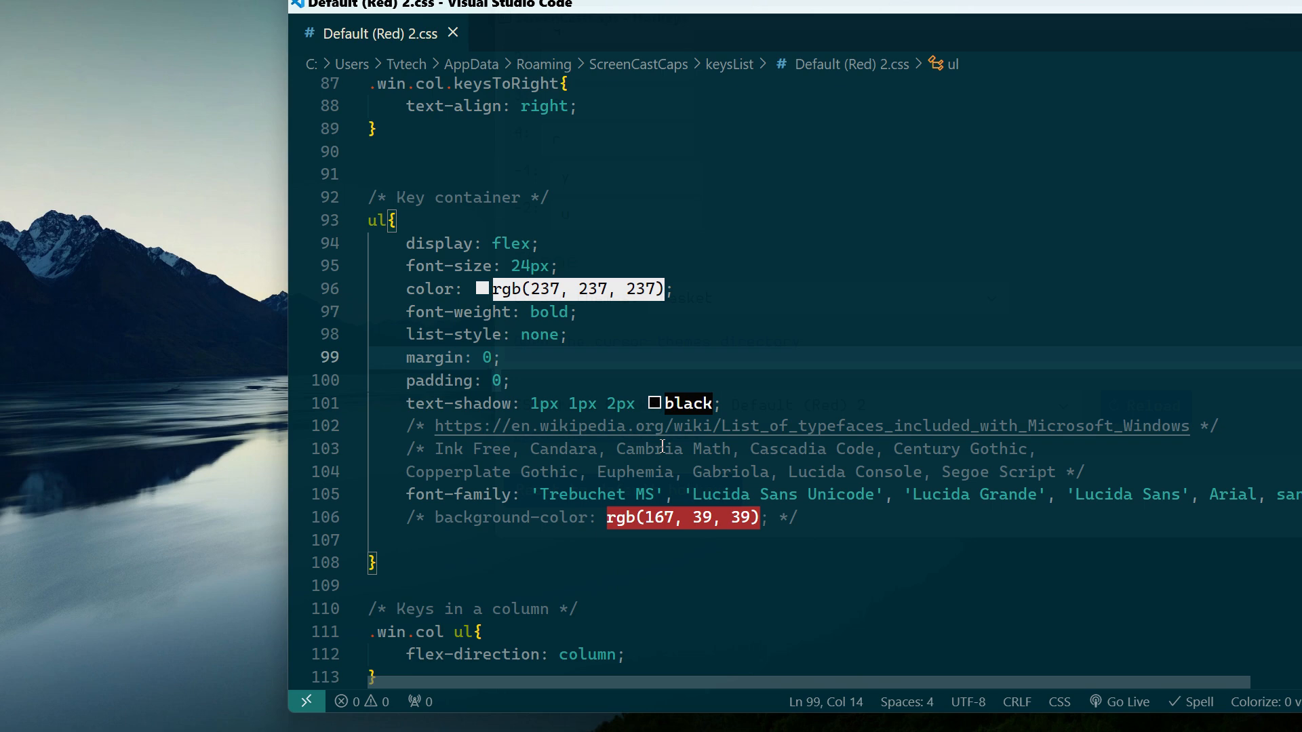
pyautogui.press('BackSpace')
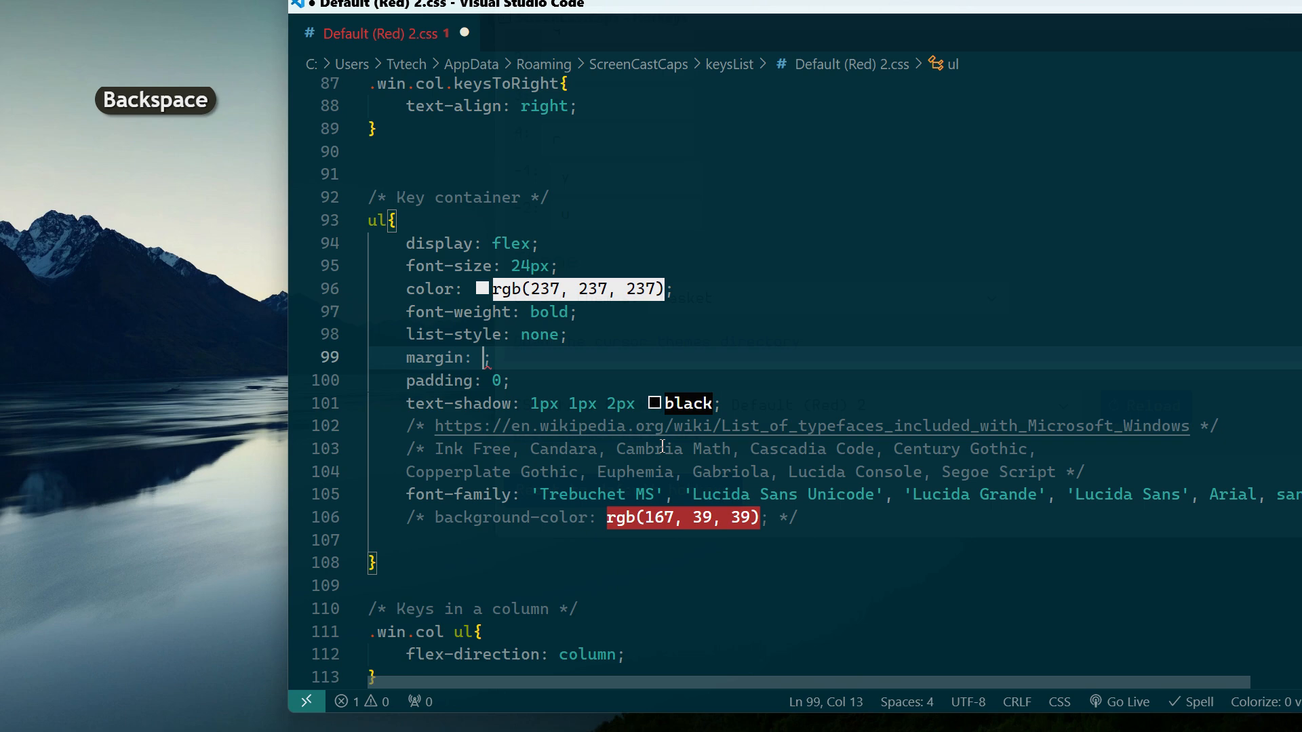
pyautogui.write('10')
pyautogui.press('BackSpace')
pyautogui.press('BackSpace')
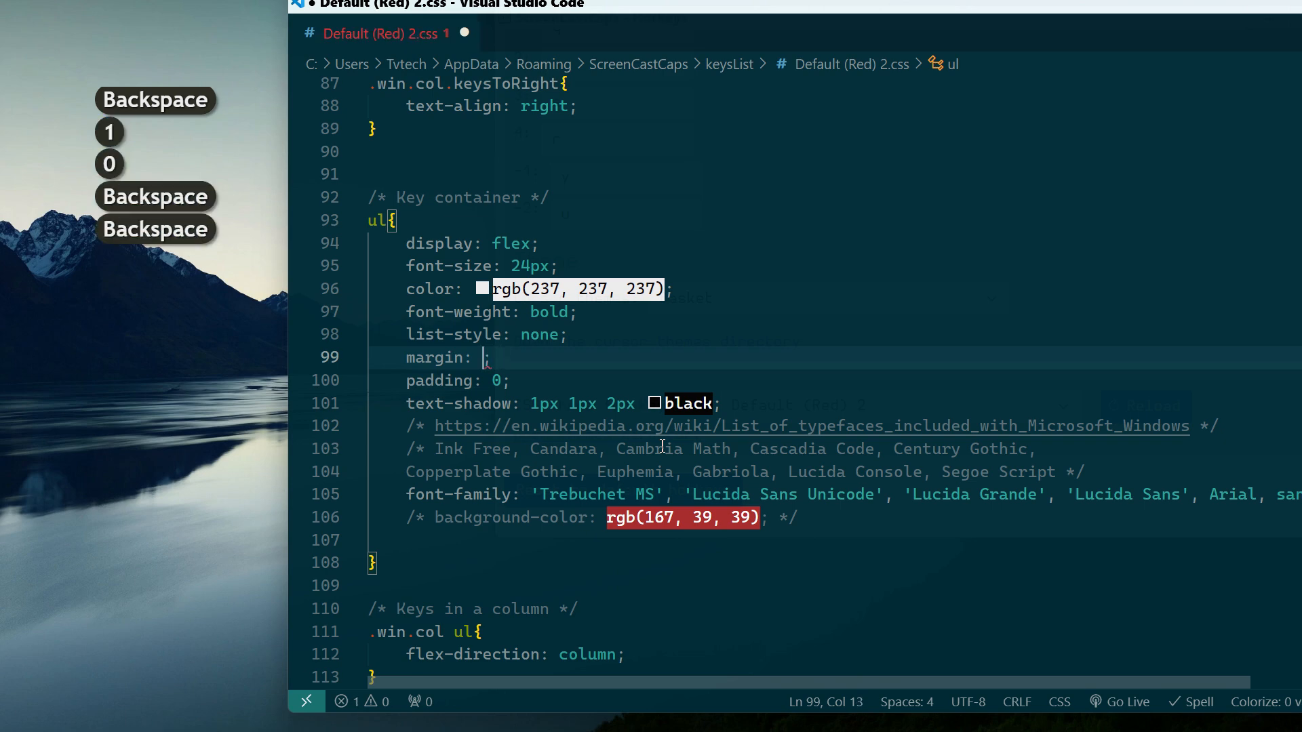
pyautogui.write('4px')
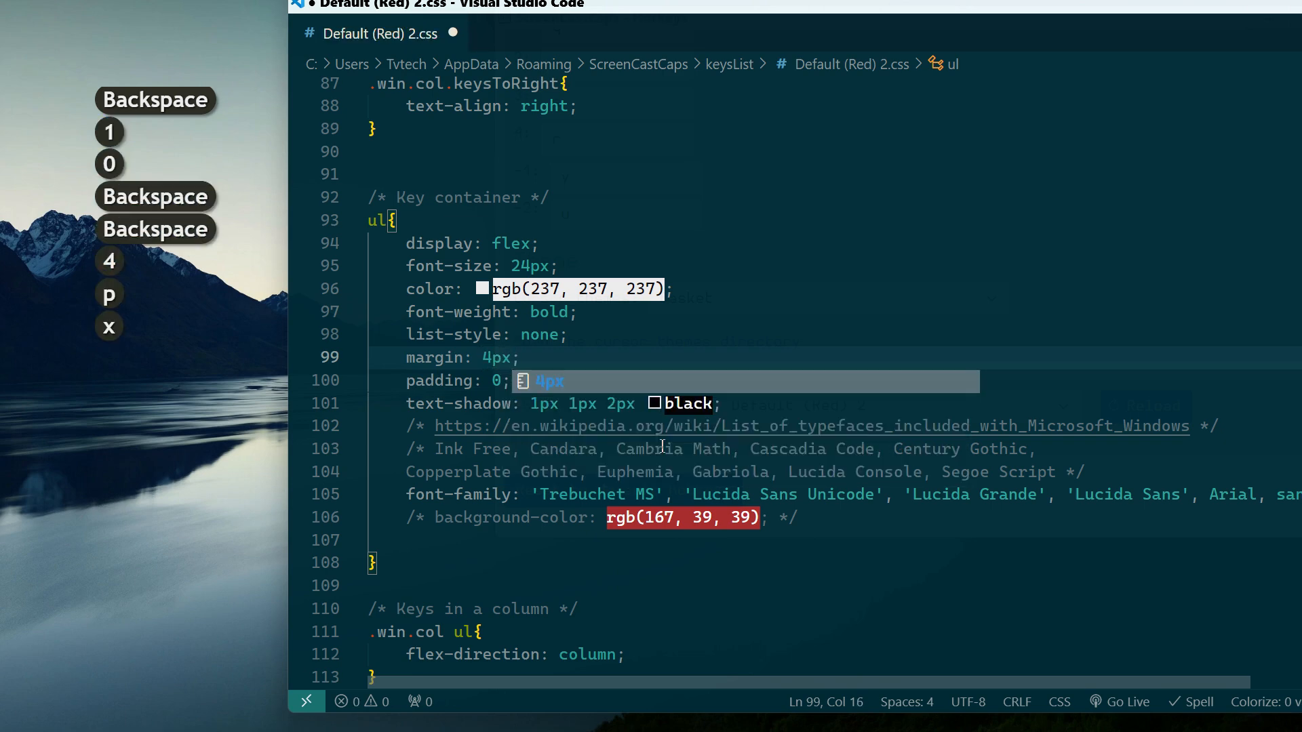
# Change the ul rule's margin property to margin-top and save the CSS file
pyautogui.press('Left')
pyautogui.press('Left')
pyautogui.press('Left')
pyautogui.press('Left')
pyautogui.press('Left')
pyautogui.write('=t')
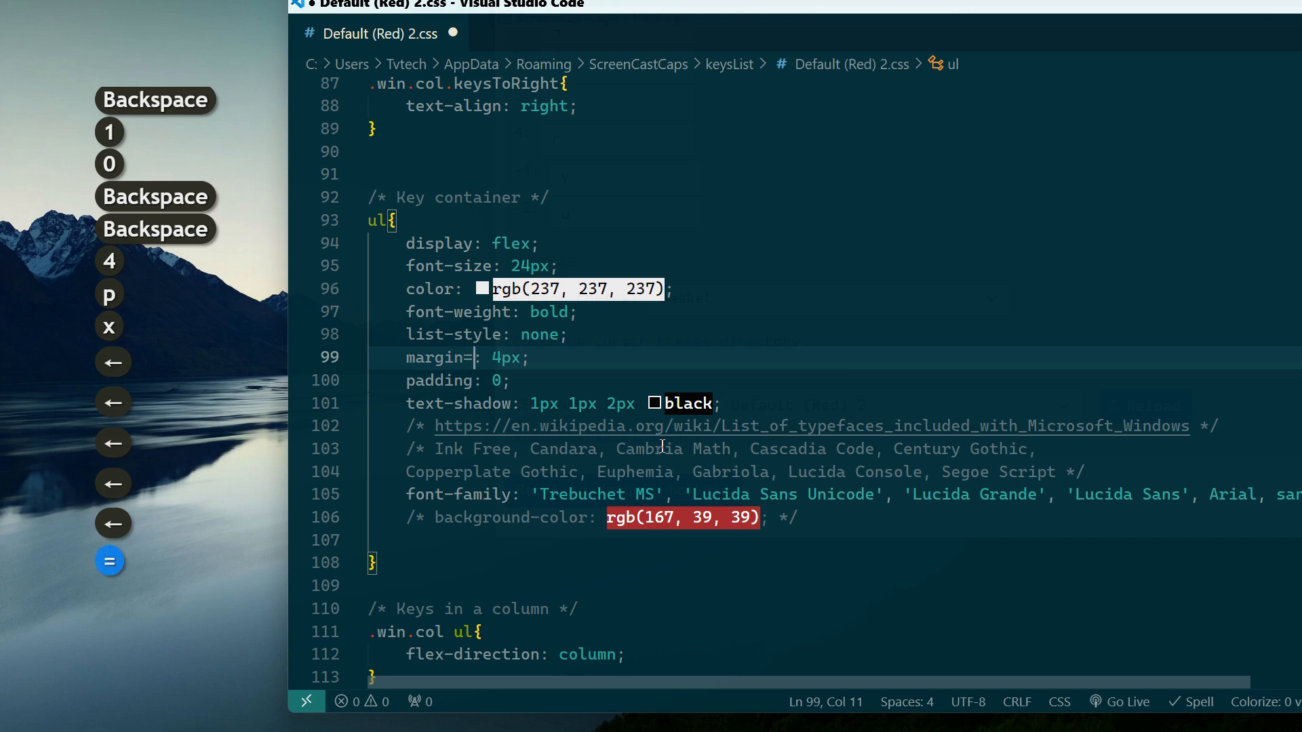
pyautogui.write('o')
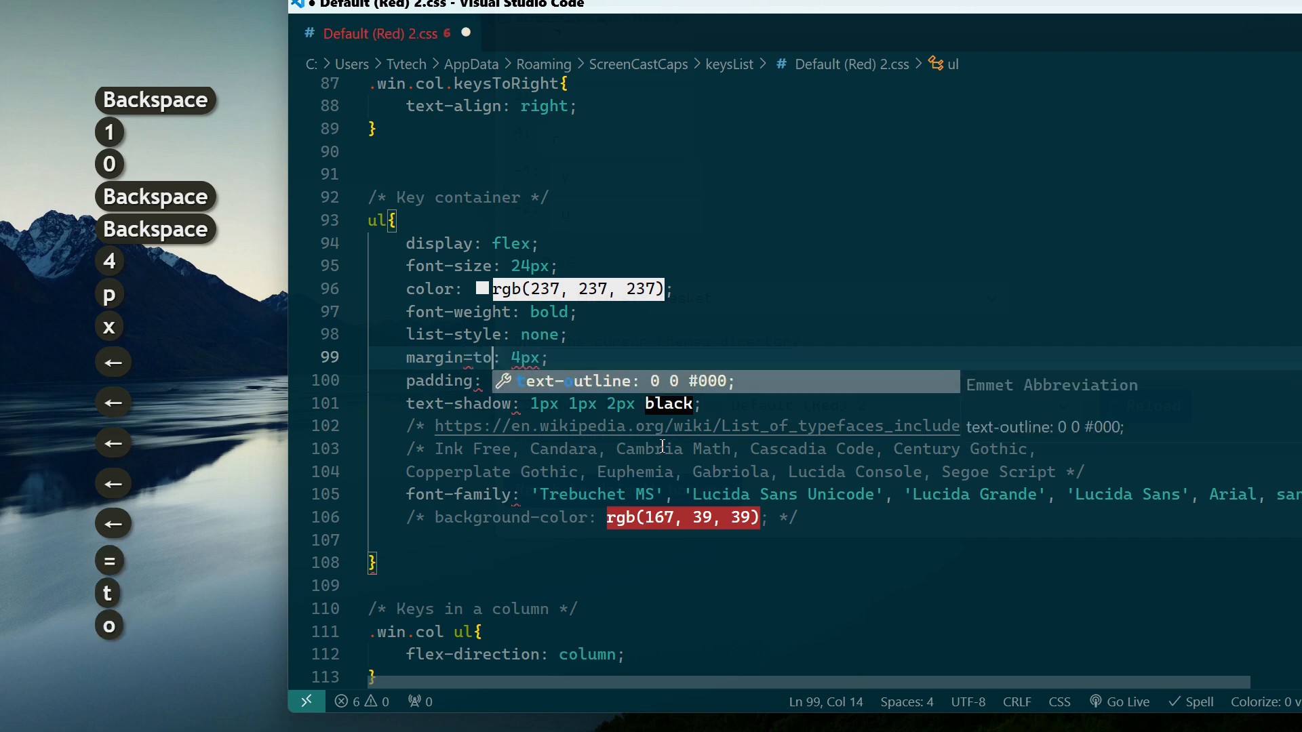
pyautogui.write('p')
pyautogui.press('Left')
pyautogui.press('Left')
pyautogui.press('Left')
pyautogui.press('BackSpace')
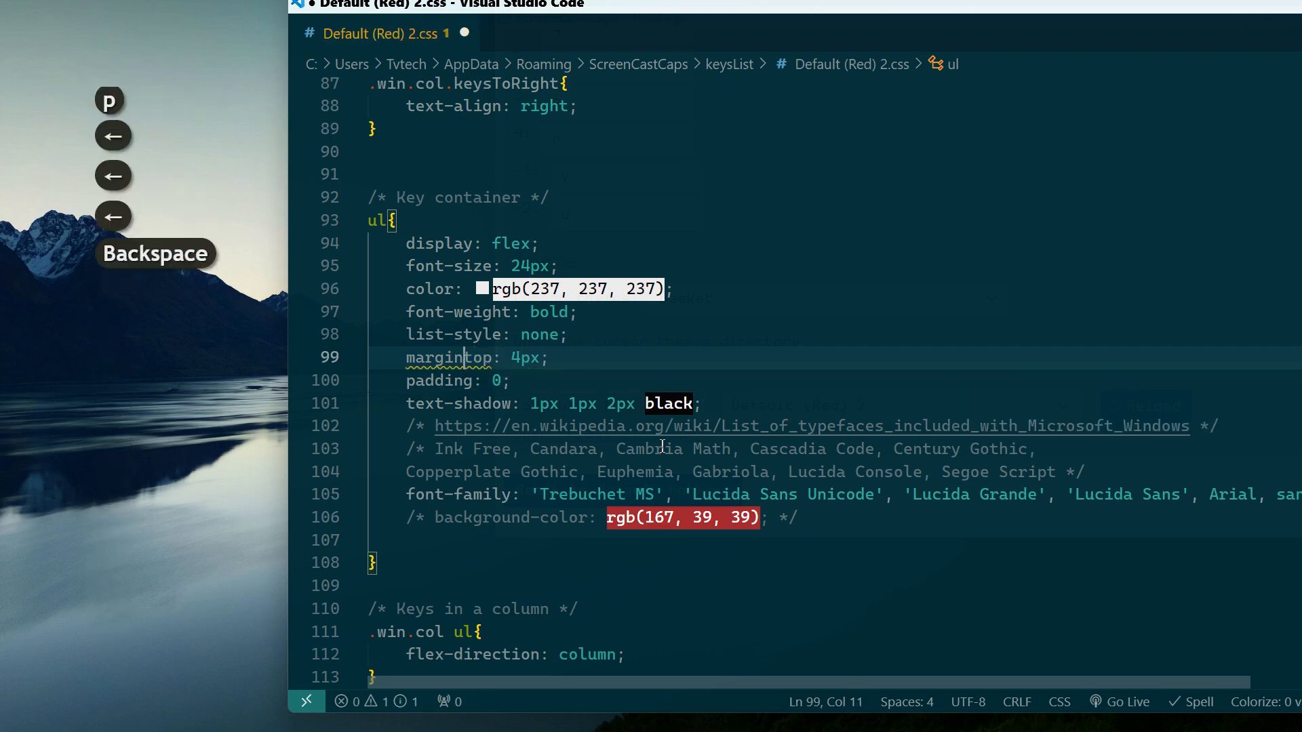
pyautogui.write('-')
pyautogui.hotkey('ctrl', 's')
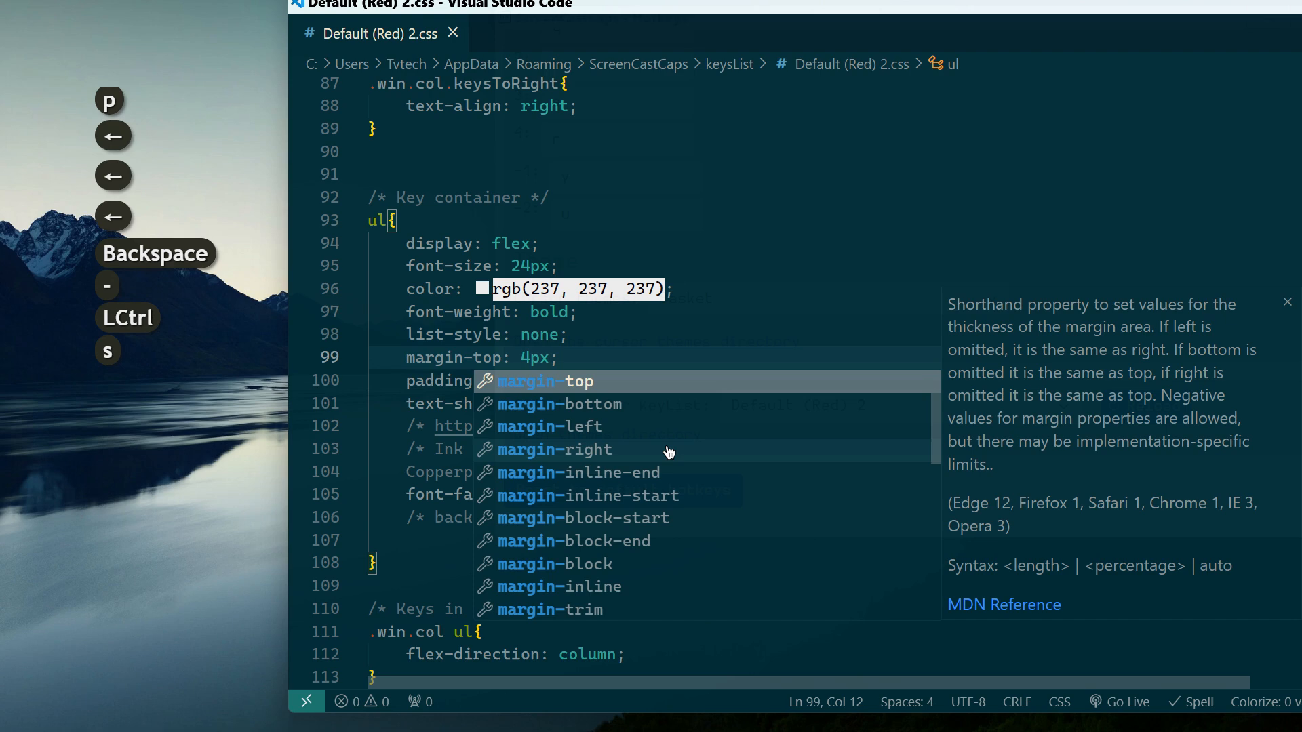
# Minimise the editor, reload the KeyList theme, and preview the new top margin with repeated Ctrl and Shift keystrokes
pyautogui.click(702, 386)
pyautogui.press('shift')
pyautogui.press('super+Down')
pyautogui.press('super+Down')
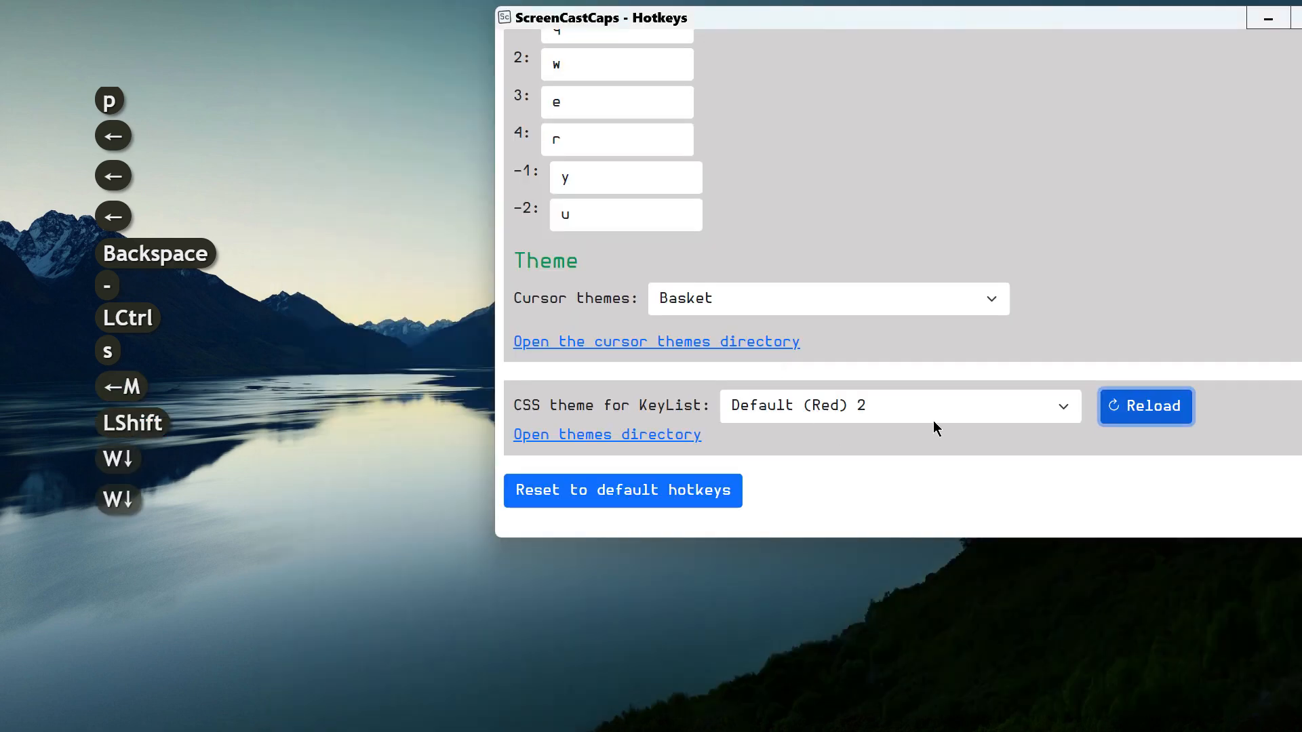
pyautogui.click(1141, 412)
pyautogui.click(325, 337)
pyautogui.press('ctrl')
pyautogui.press('shift')
pyautogui.hotkey('ctrl', 'shift')
pyautogui.hotkey('ctrl', 'shift')
pyautogui.hotkey('ctrl', 'shift')
pyautogui.hotkey('ctrl', 'shift')
pyautogui.hotkey('ctrl', 'shift')
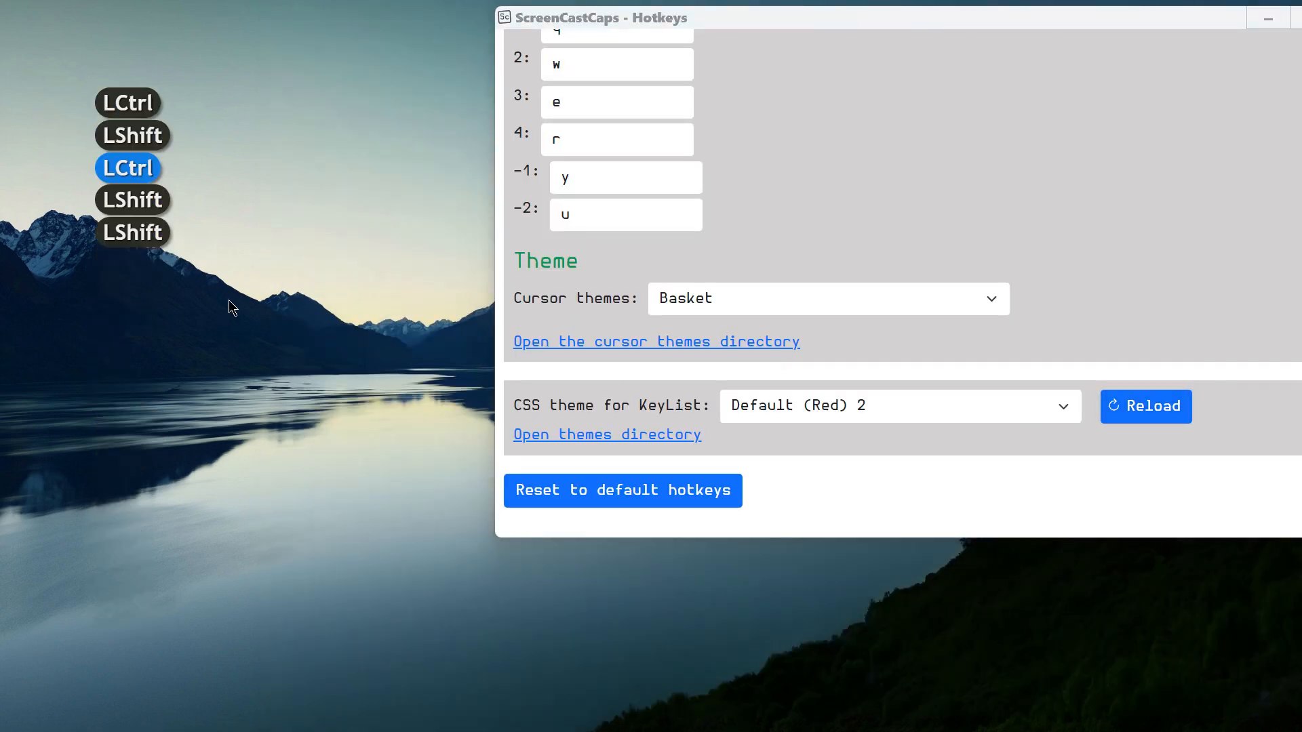
# Switch the KeyList to its row layout and preview it with sample letter, space and modifier keystrokes
pyautogui.press('ctrl+super+alt')
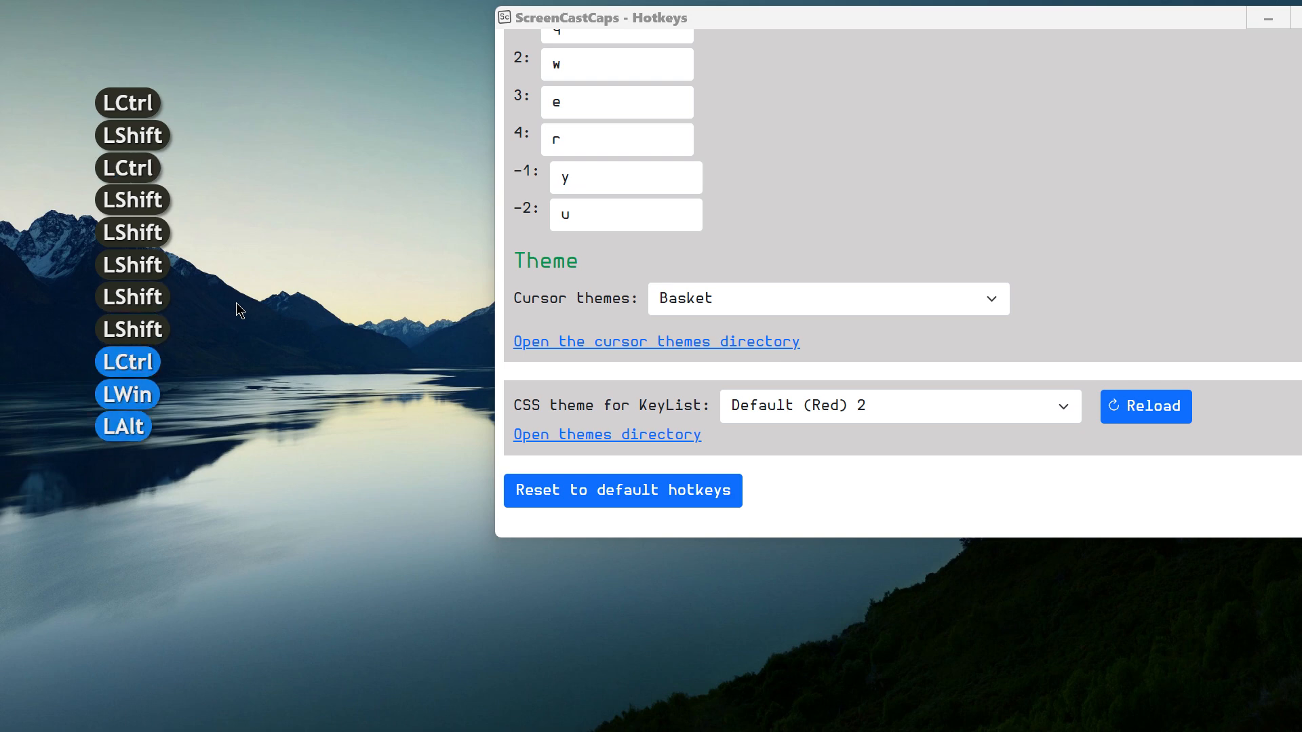
pyautogui.press('space')
pyautogui.press('d')
pyautogui.press('d')
pyautogui.press('l')
pyautogui.press('k')
pyautogui.press('d')
pyautogui.press('l')
pyautogui.press('ctrl')
pyautogui.press('ctrl+super+alt')
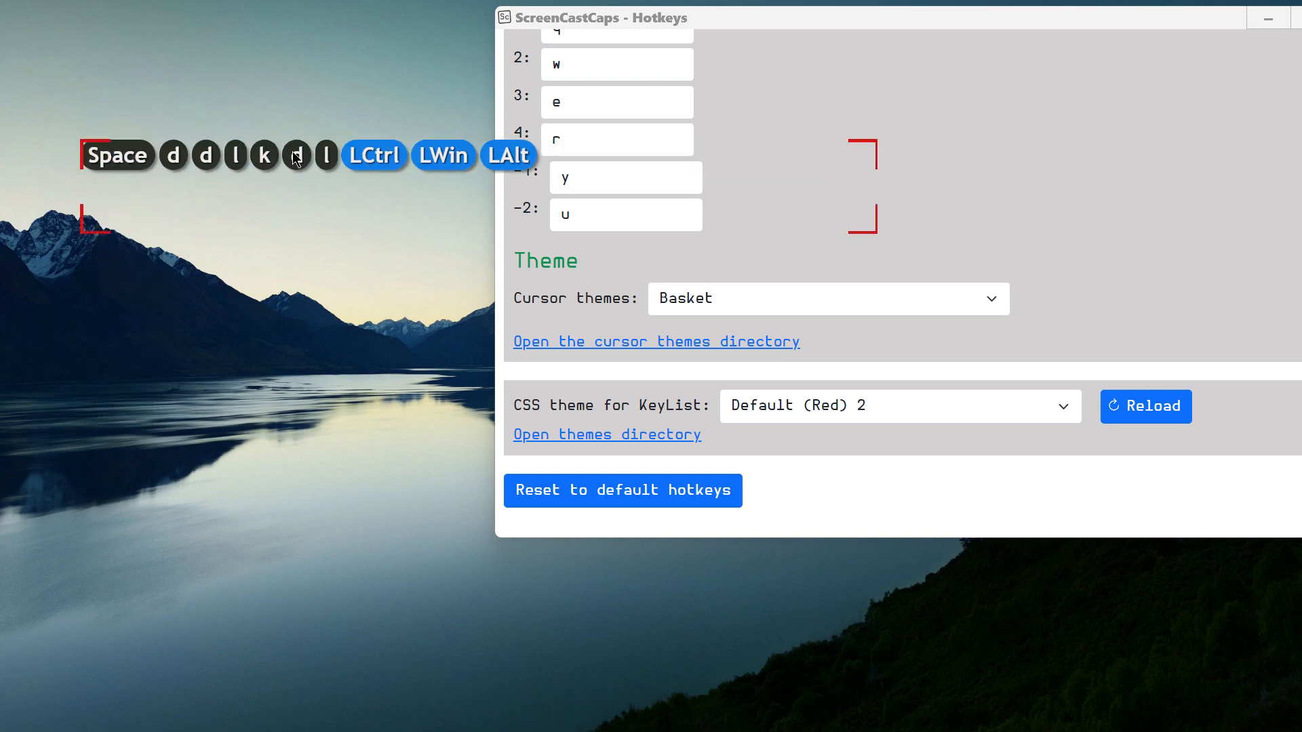
pyautogui.press('d')
pyautogui.press('space')
pyautogui.press('d')
pyautogui.press('l')
pyautogui.press(';')
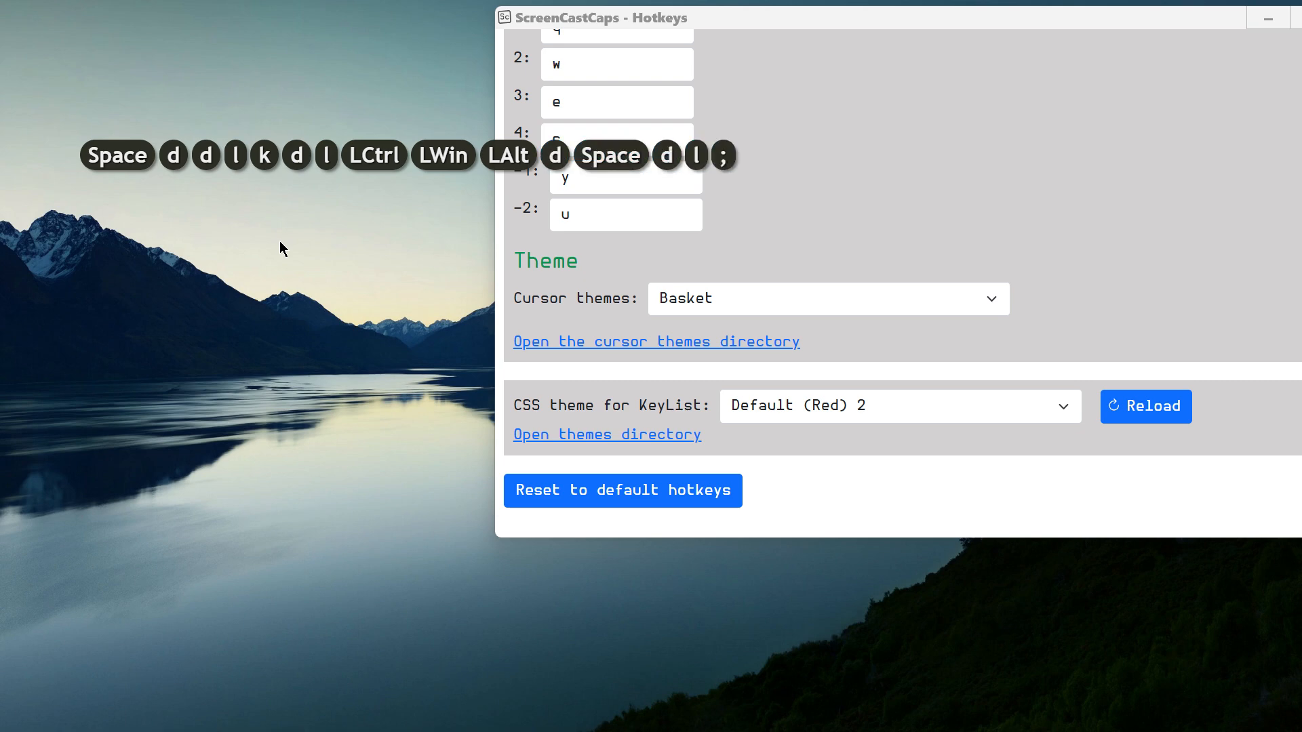
# Restore the KeyList's column layout and preview it with sample letter, space and modifier keystrokes
pyautogui.press('ctrl+super+alt')
pyautogui.press('space')
pyautogui.press('d')
pyautogui.press('k')
pyautogui.hotkey('ctrl', 'shift')
pyautogui.hotkey('ctrl', 'shift', 'k')
pyautogui.press('space')
pyautogui.press('k')
pyautogui.press('l')
pyautogui.press('s')
pyautogui.press('l')
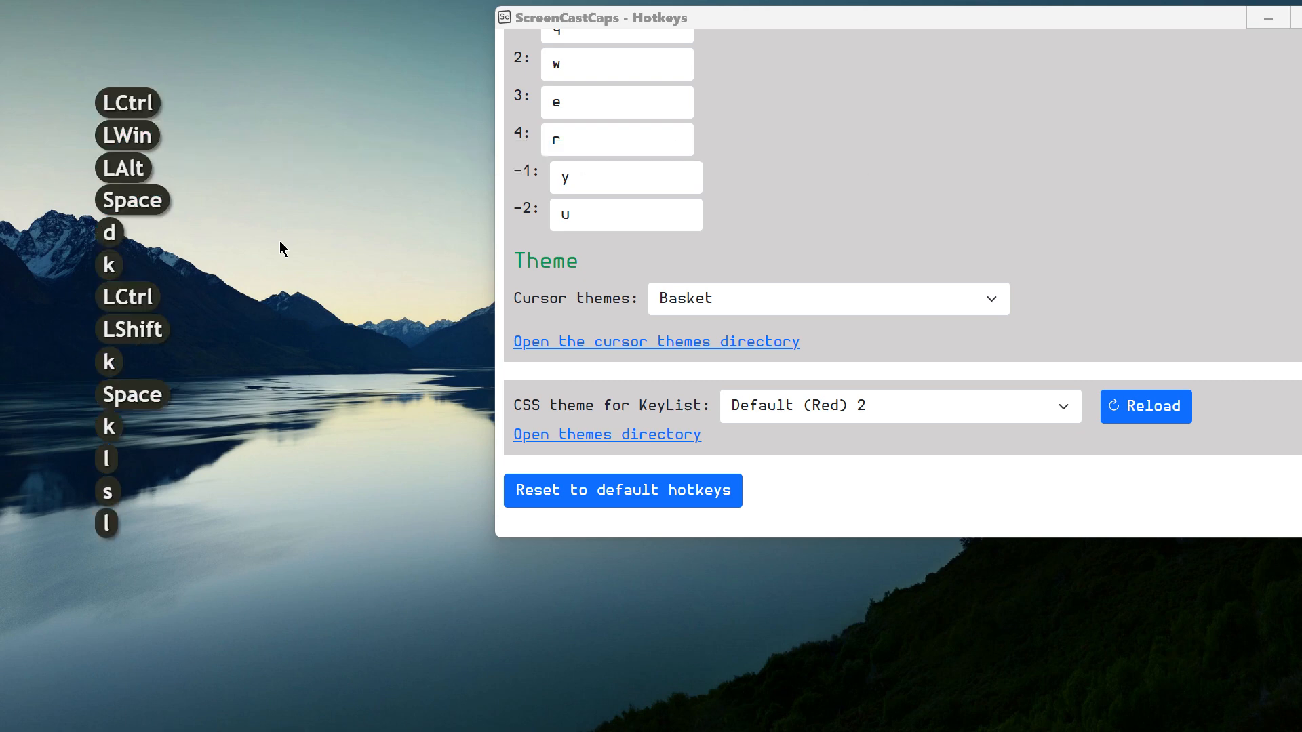
pyautogui.press('ctrl')
pyautogui.hotkey('ctrl', 'shift')
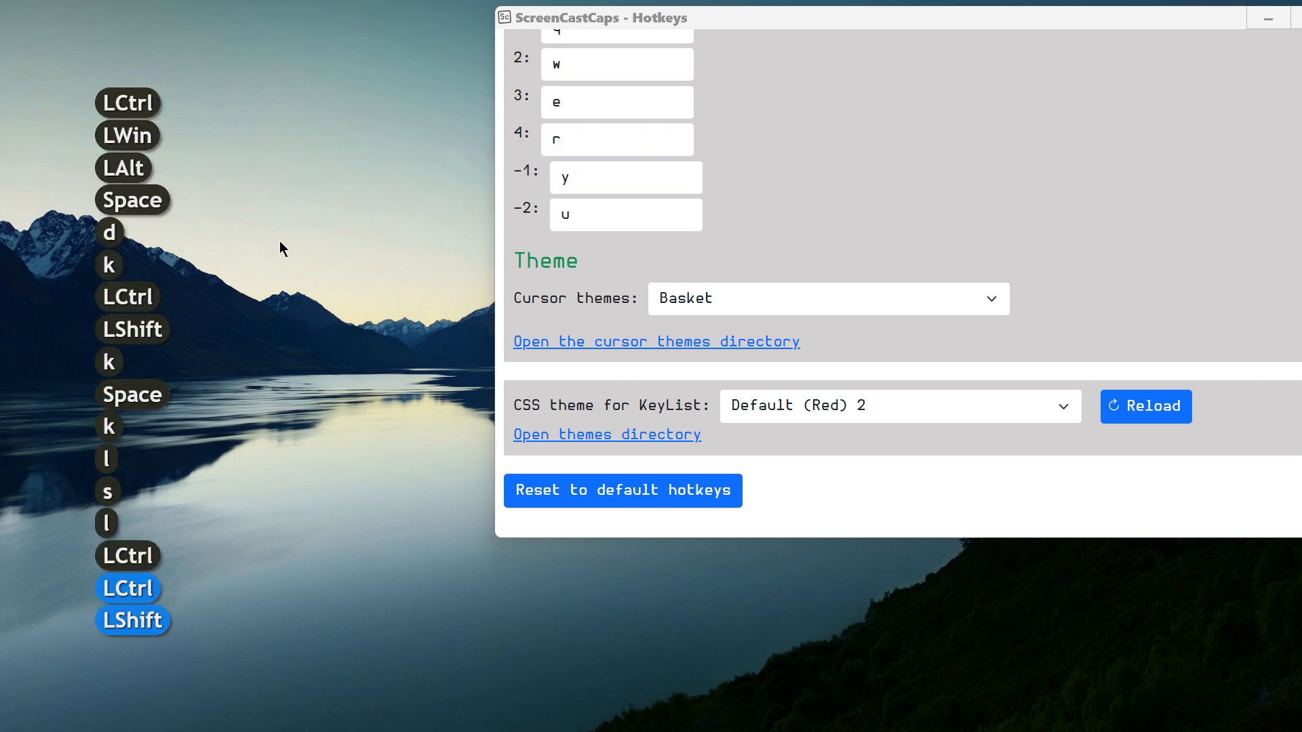
pyautogui.hotkey('ctrl', 'shift', 'l')
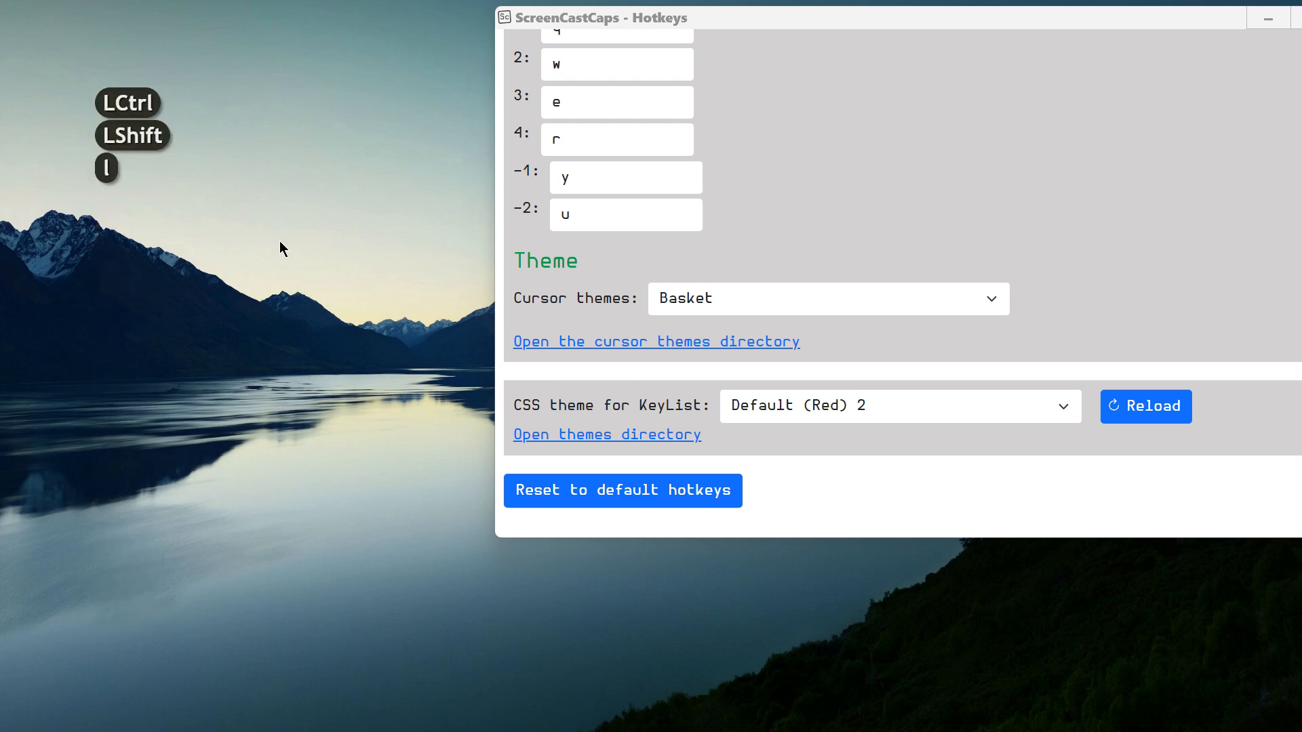
# Return to the CSS file, change the ul text color to the muted blue rgb(139, 169, 196), and save
pyautogui.click(840, 711)
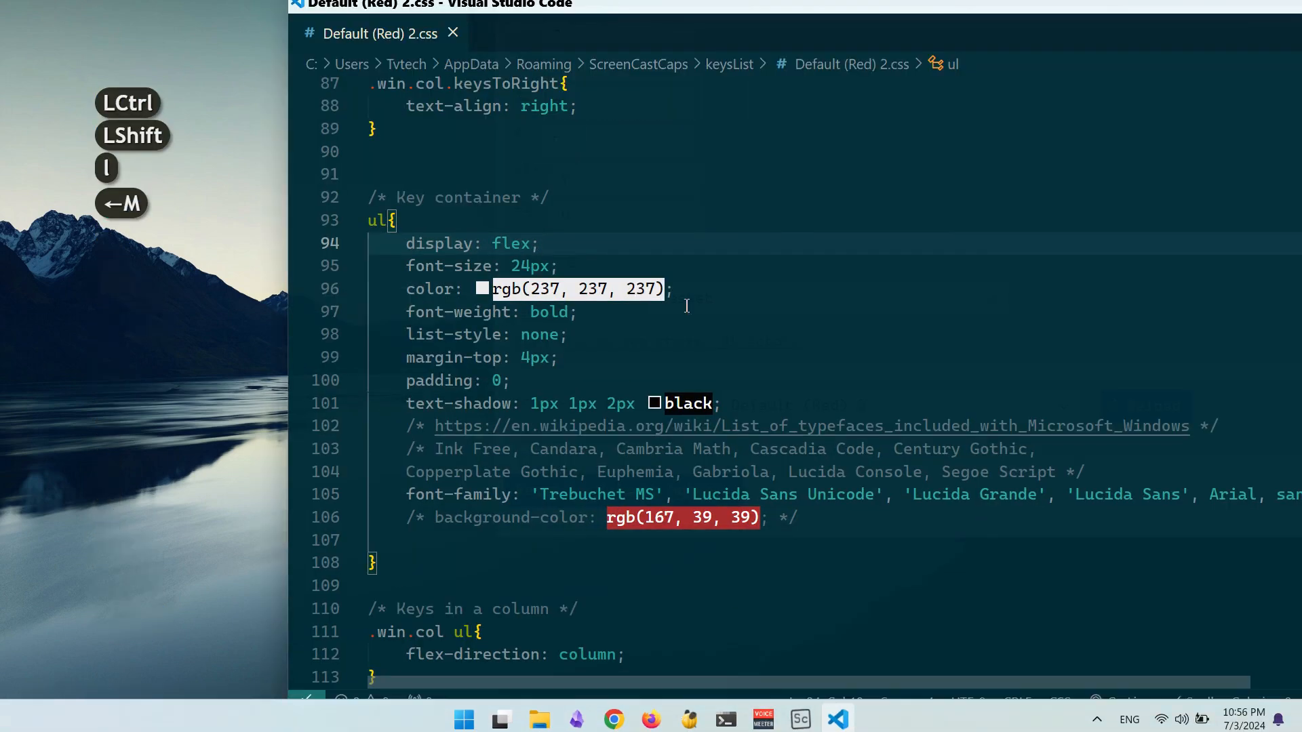
pyautogui.moveTo(478, 291)
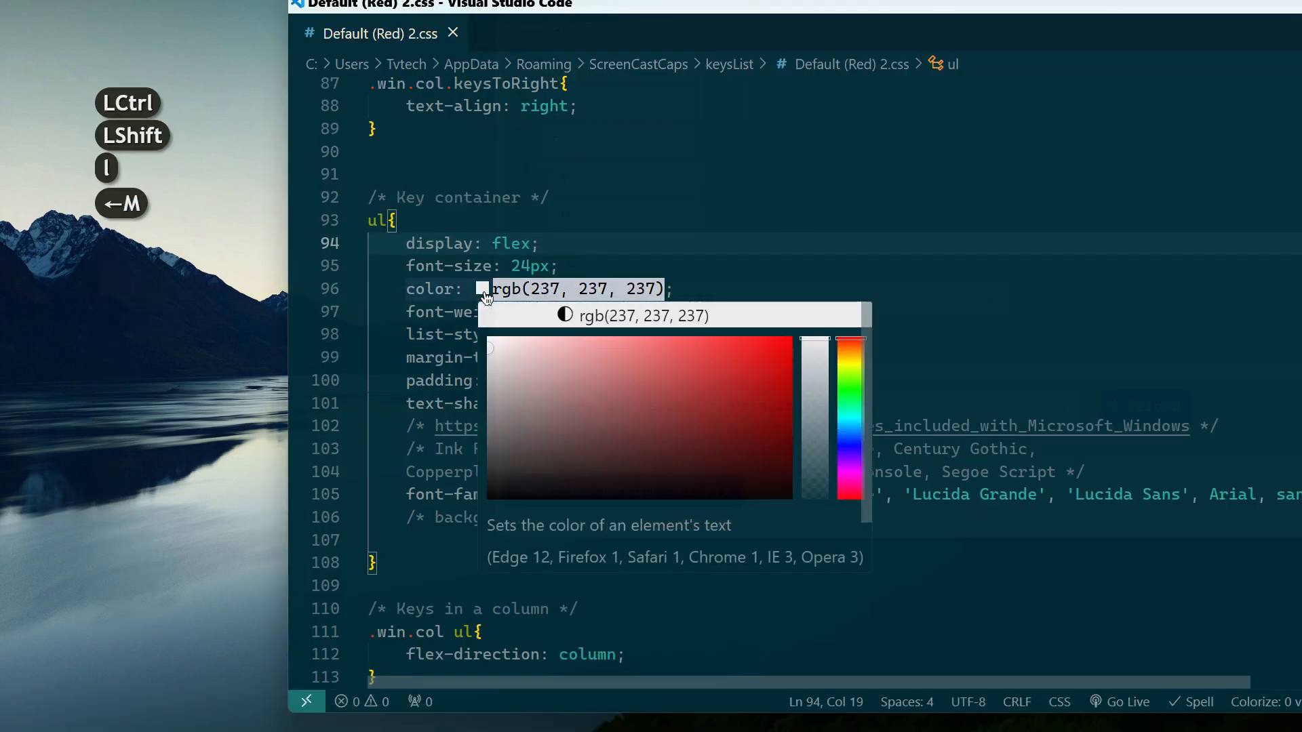
pyautogui.click(845, 427)
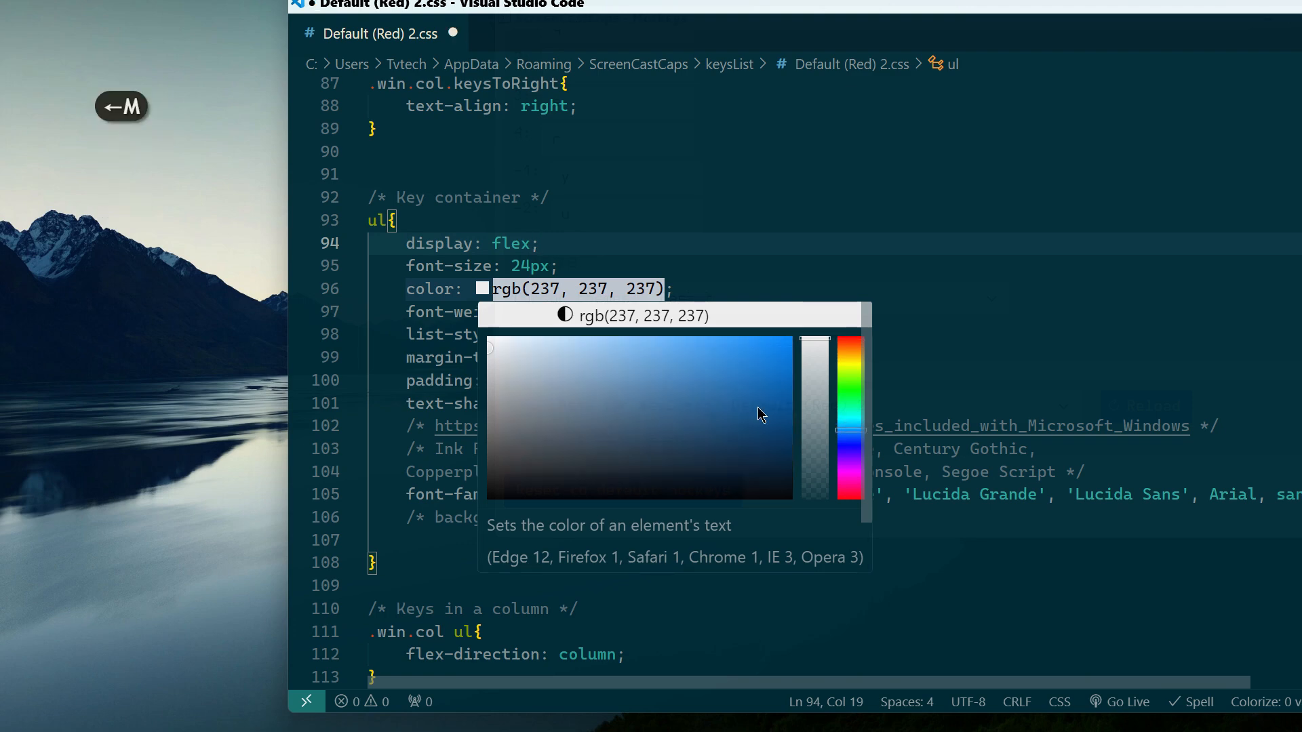
pyautogui.moveTo(566, 362); pyautogui.dragTo(577, 374)
pyautogui.click(715, 215)
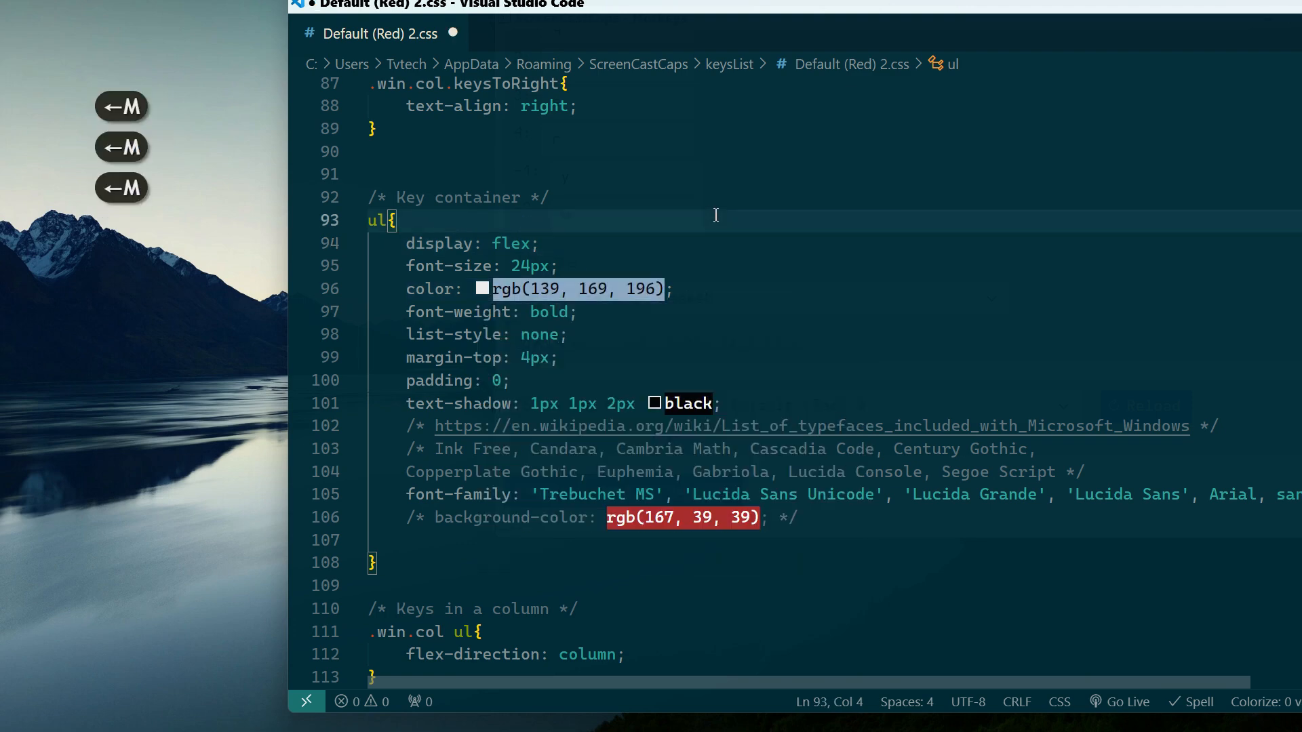
pyautogui.hotkey('ctrl', 's')
# Minimise the editor, reload the KeyList theme, and preview the muted blue key text with Ctrl and Shift keystrokes
pyautogui.press('shift')
pyautogui.scroll(-2, 968, 388)
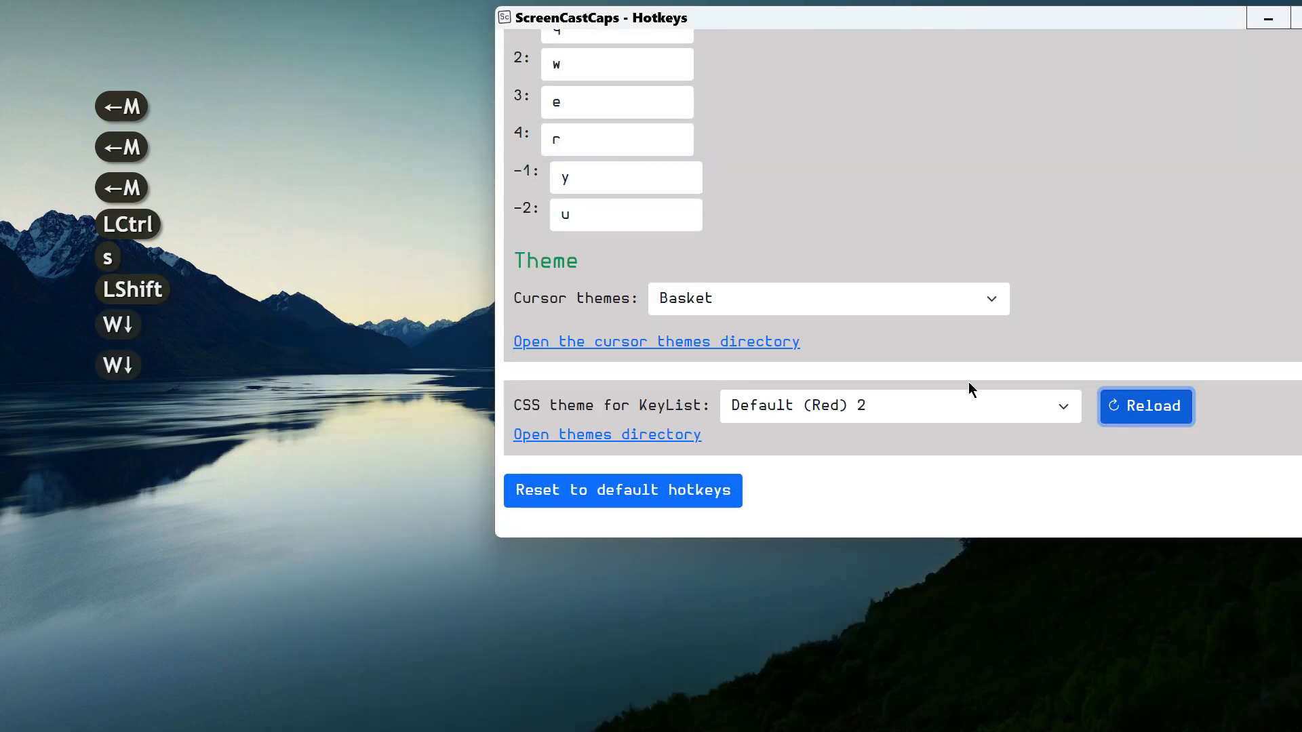
pyautogui.click(452, 385)
pyautogui.click(392, 397)
pyautogui.press('ctrl')
pyautogui.press('shift')
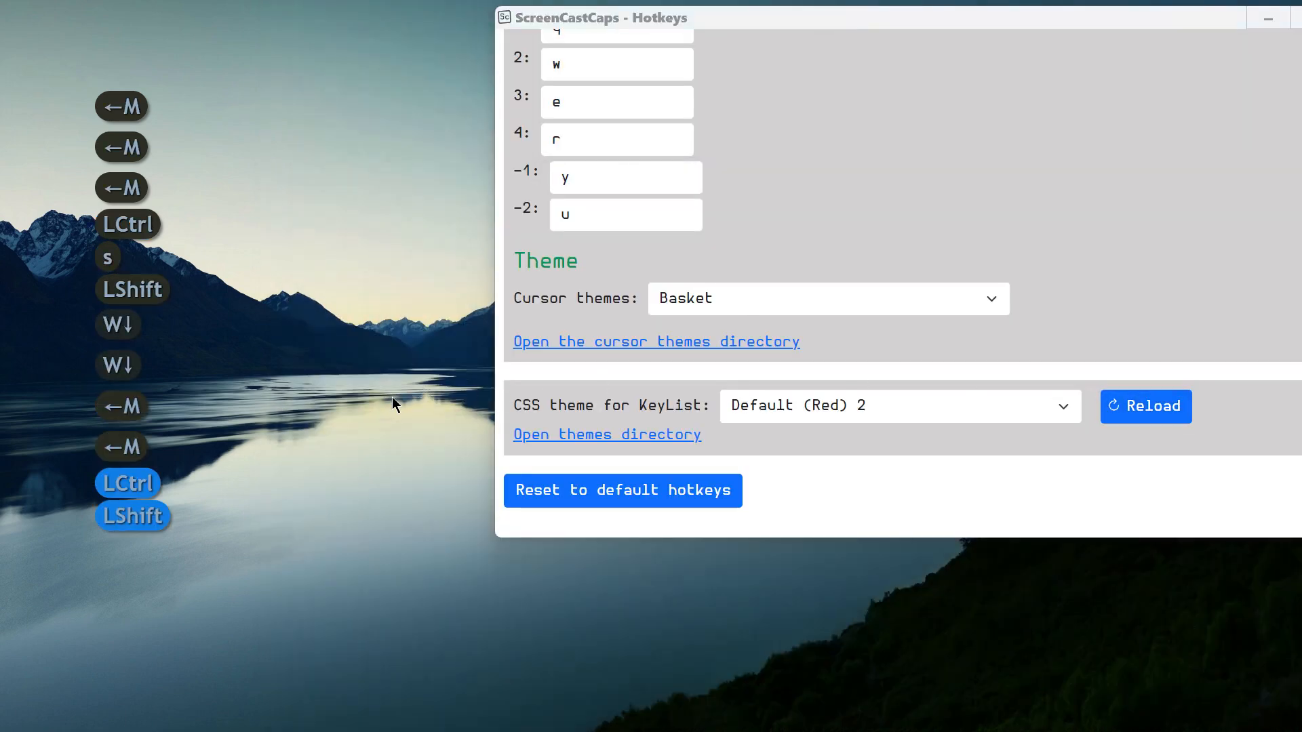
pyautogui.hotkey('ctrl', 'shift')
pyautogui.hotkey('ctrl', 'shift')
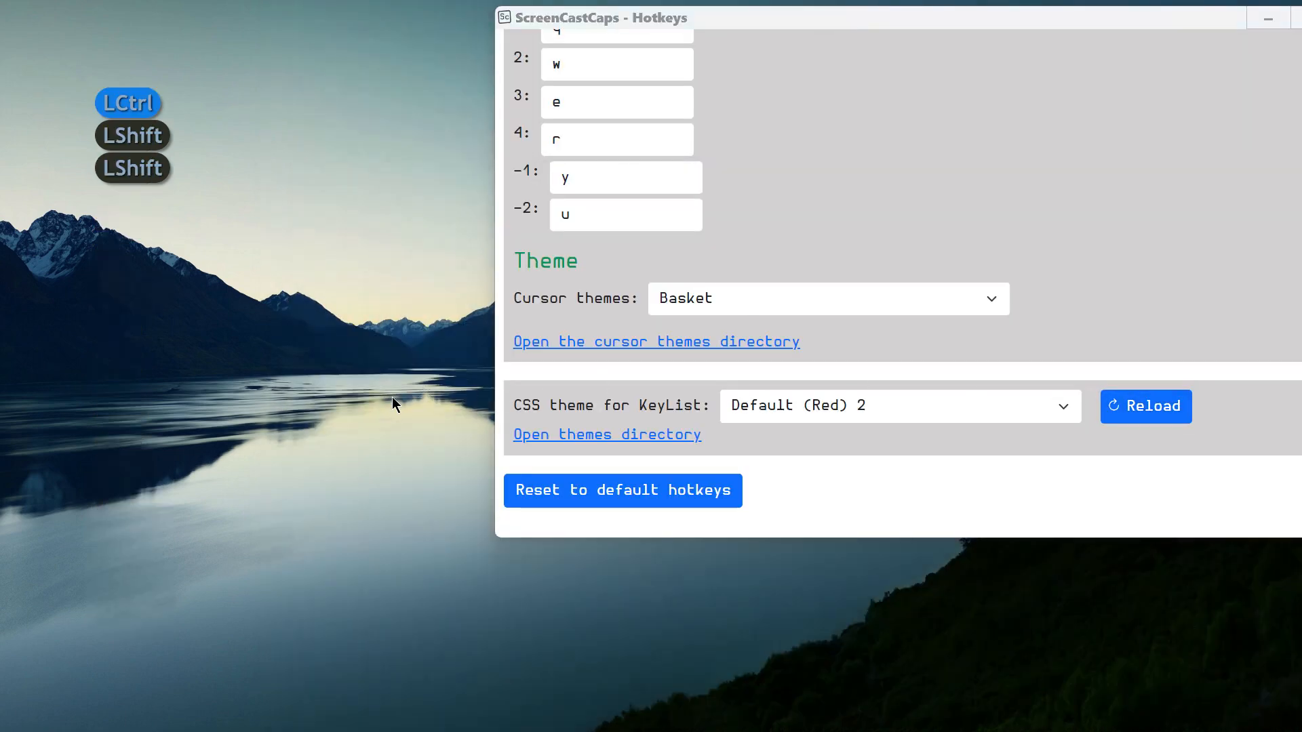
pyautogui.hotkey('ctrl', 'shift')
pyautogui.hotkey('ctrl', 'shift')
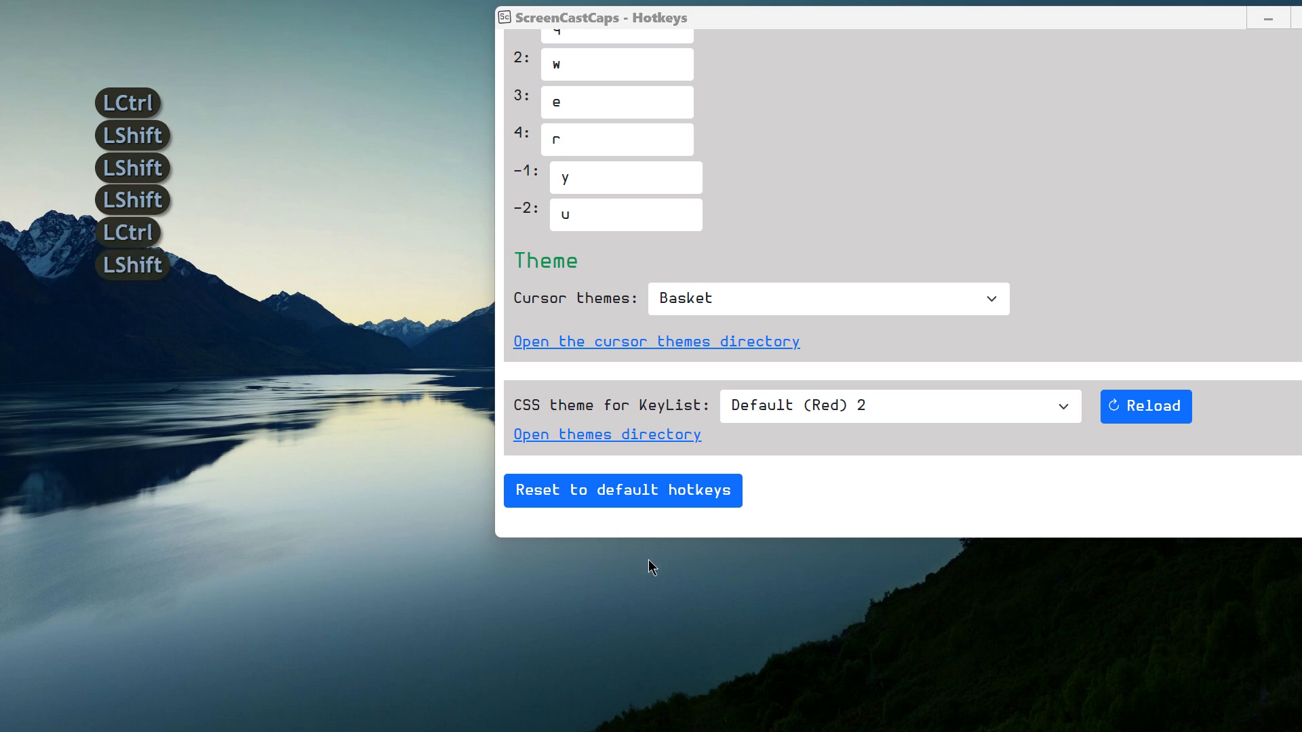
# Bring back the CSS file, lighten the ul text color to rgb(174, 201, 224), and save
pyautogui.click(837, 709)
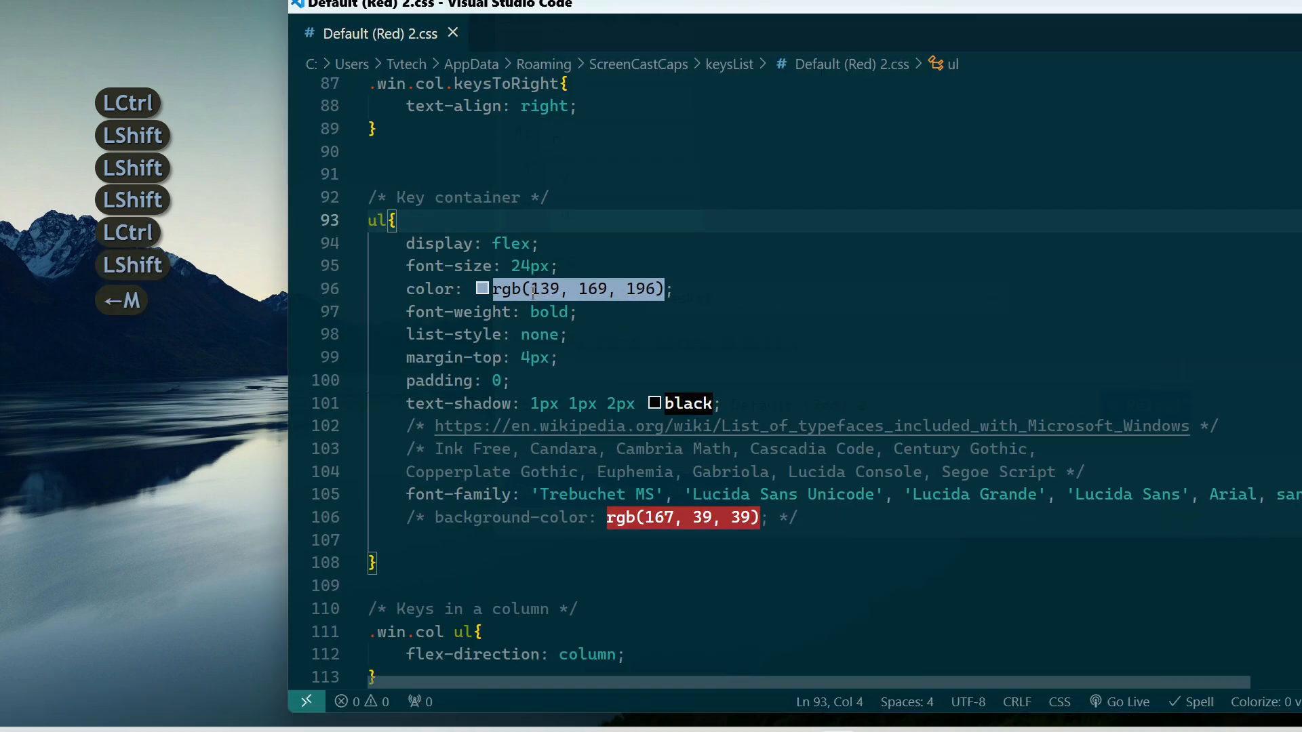
pyautogui.moveTo(482, 288)
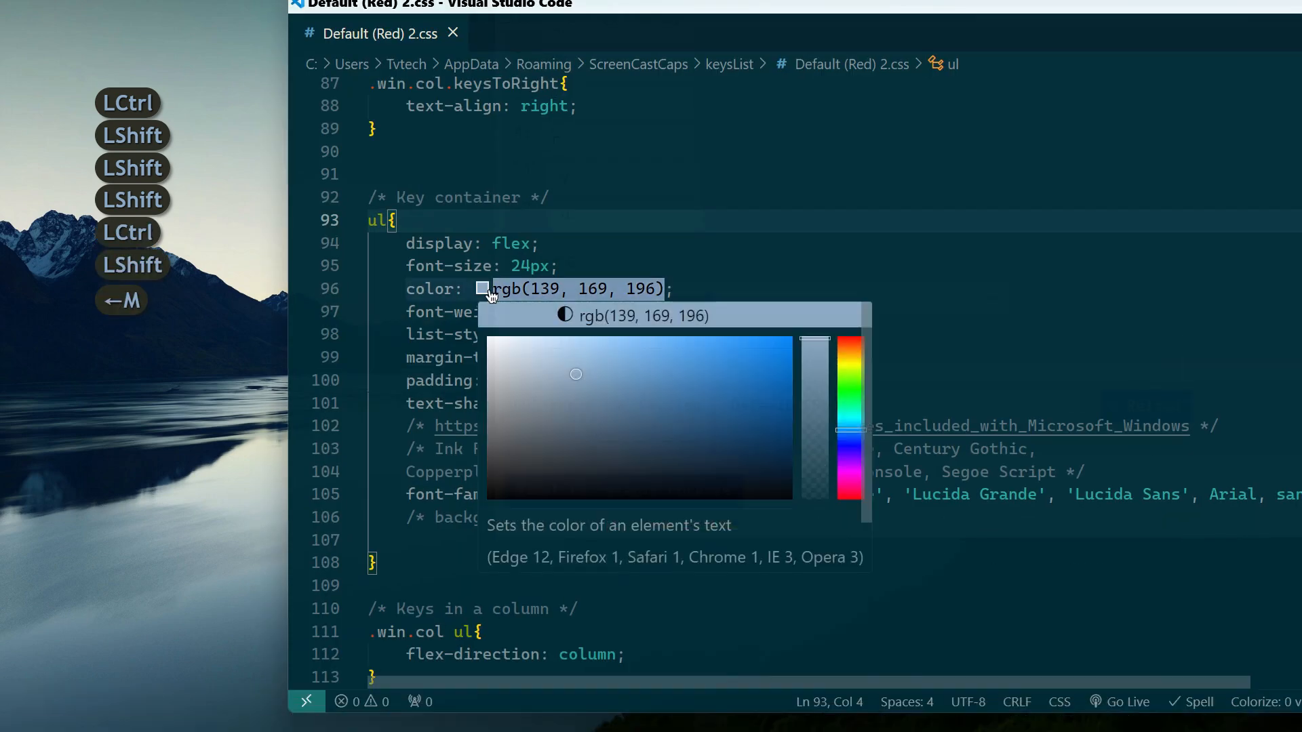
pyautogui.click(561, 366)
pyautogui.click(699, 268)
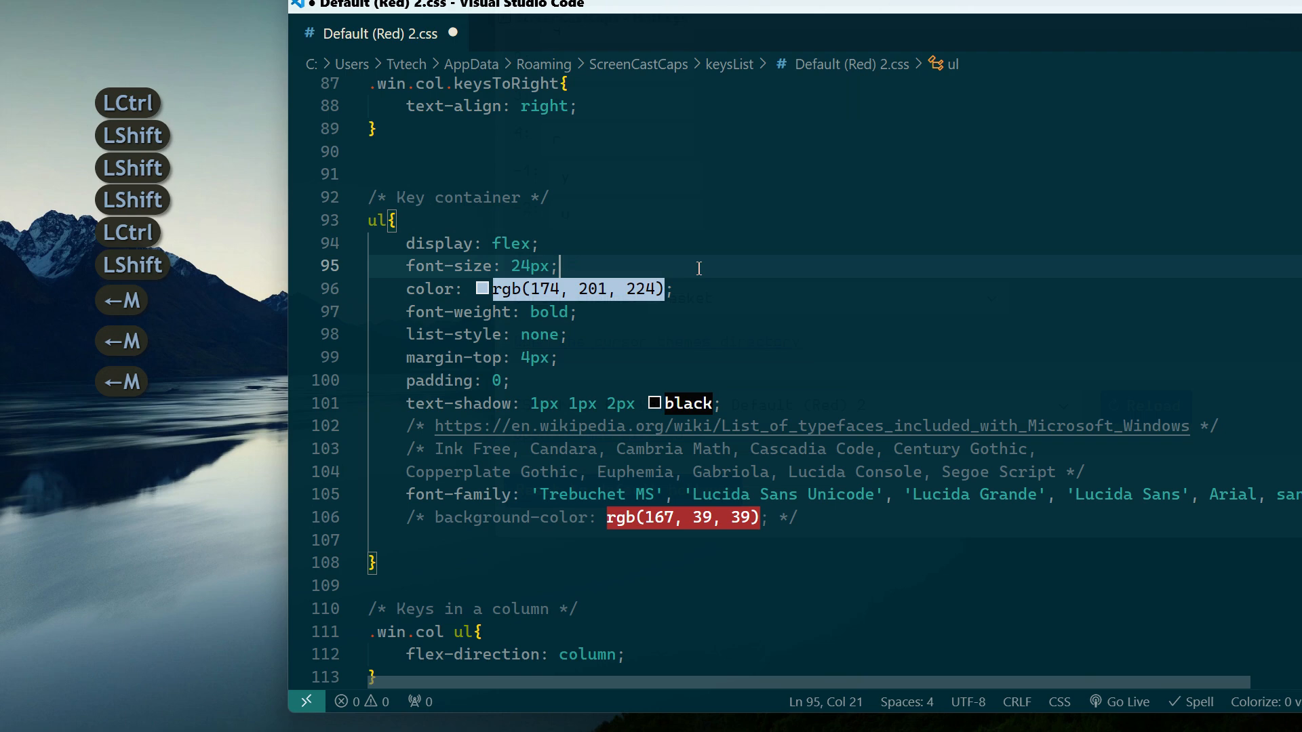
pyautogui.hotkey('ctrl', 's')
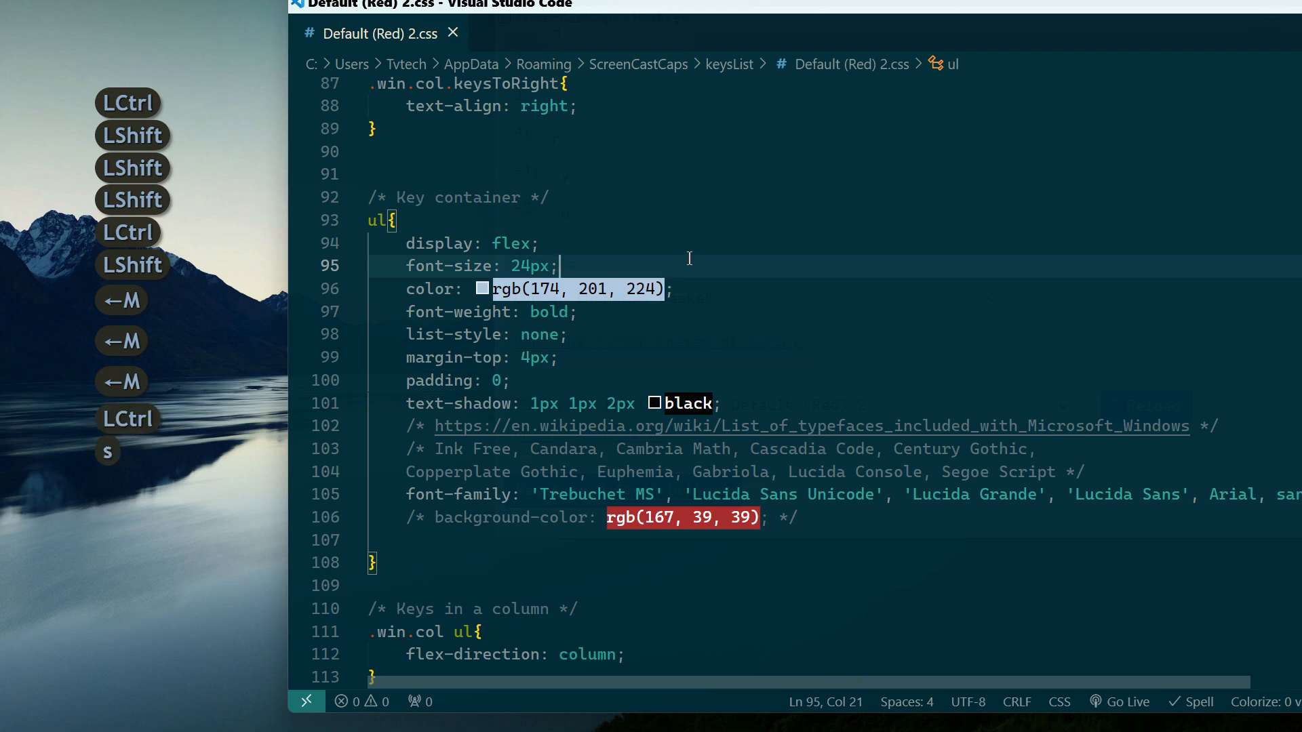
# Minimise the editor, reload the KeyList theme, and preview the lighter blue key text with Ctrl and Shift keystrokes
pyautogui.press('shift+super+Down')
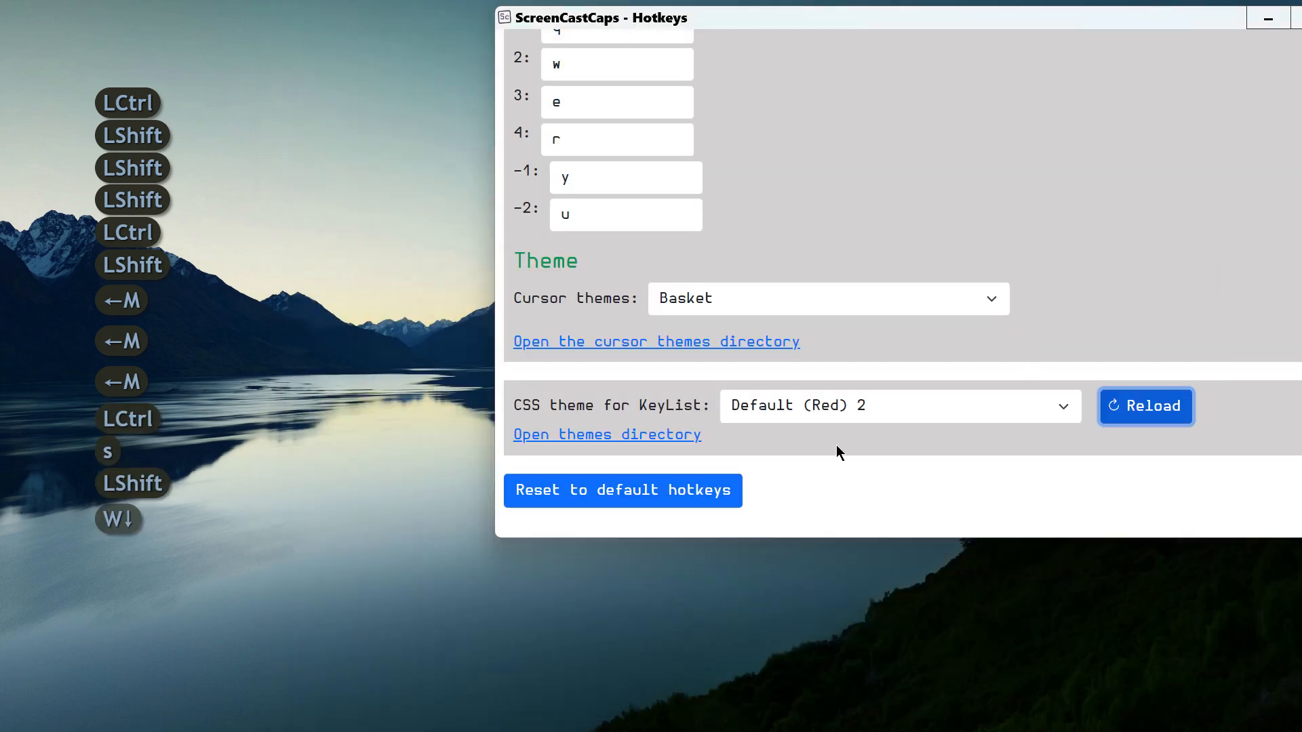
pyautogui.click(1123, 410)
pyautogui.click(356, 309)
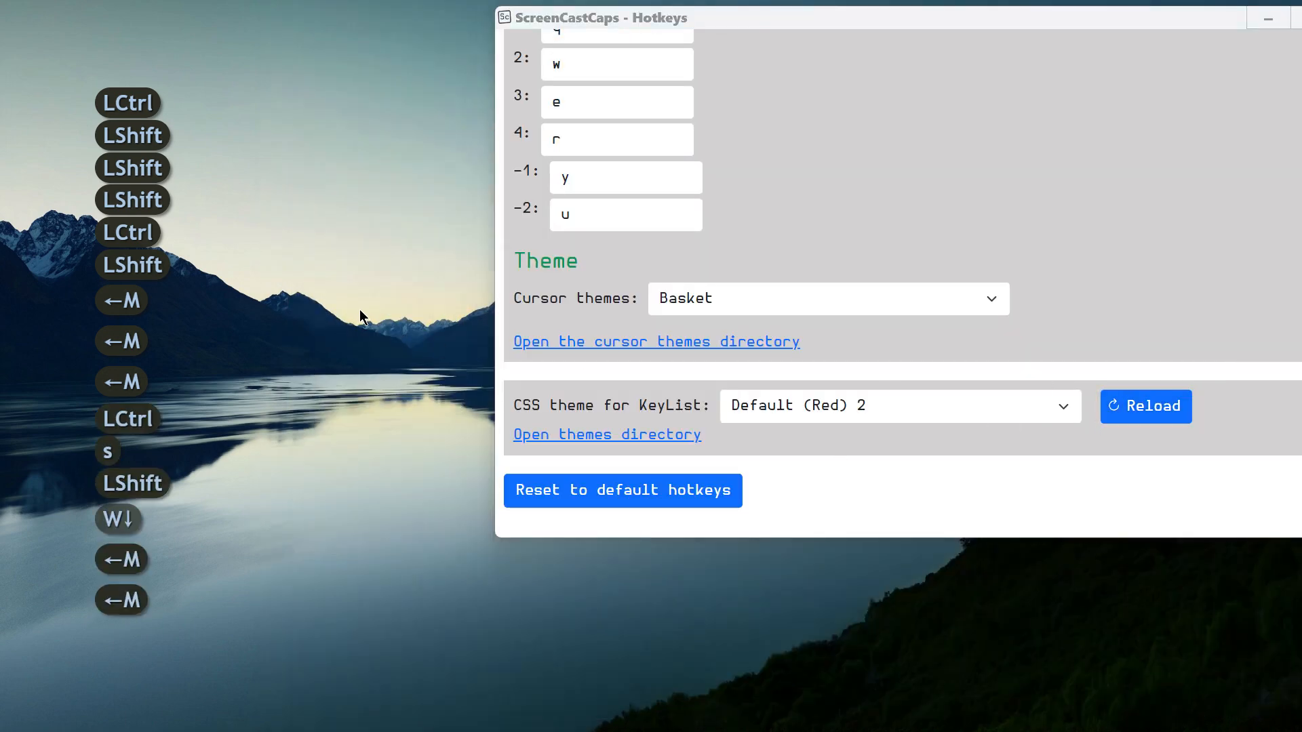
pyautogui.hotkey('ctrl', 'shift')
pyautogui.press('shift')
pyautogui.press('shift')
pyautogui.press('shift')
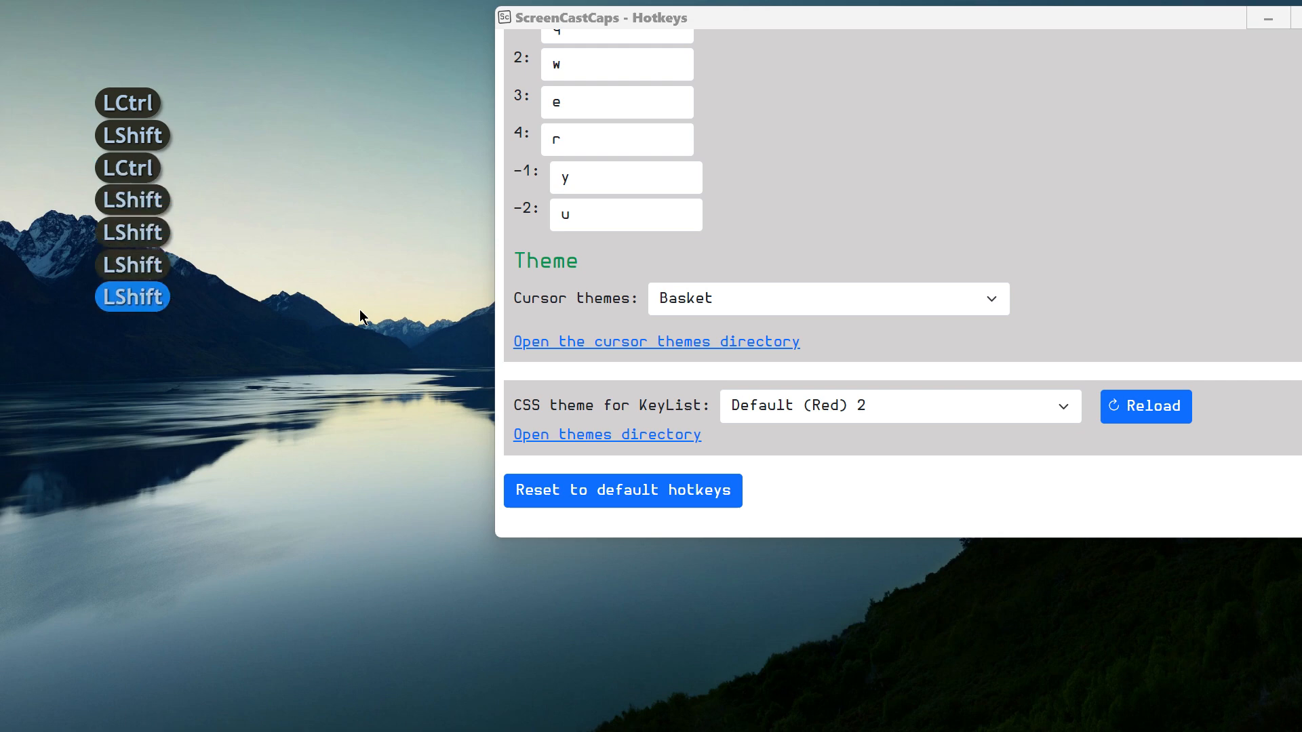
pyautogui.press('ctrl')
pyautogui.press('shift')
pyautogui.hotkey('ctrl', 'shift')
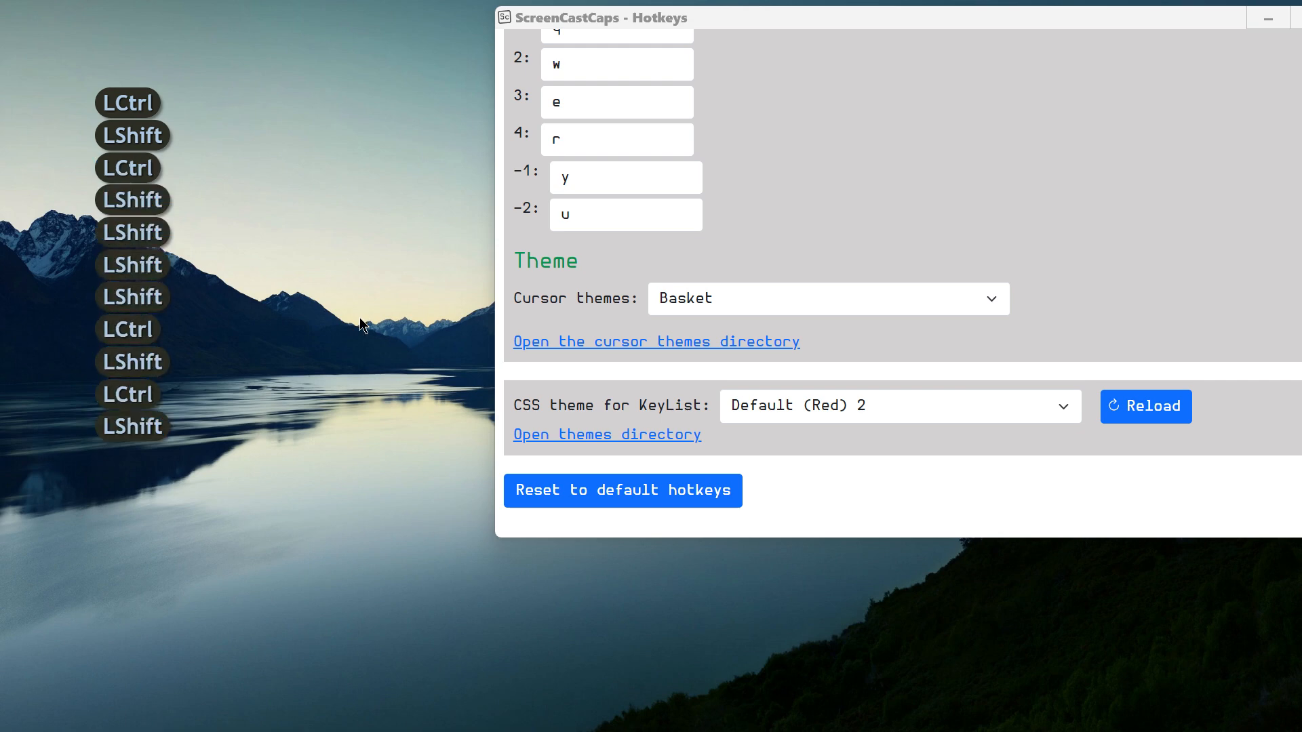
pyautogui.hotkey('ctrl', 'shift')
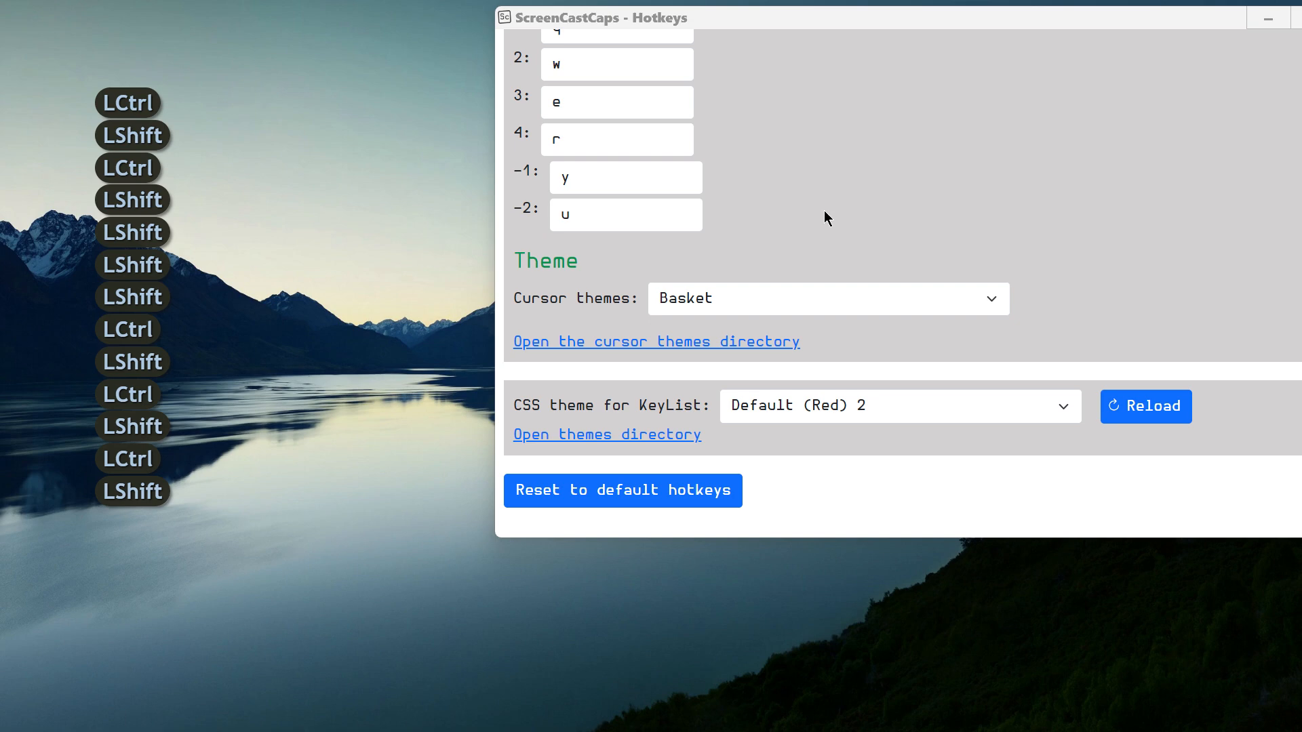